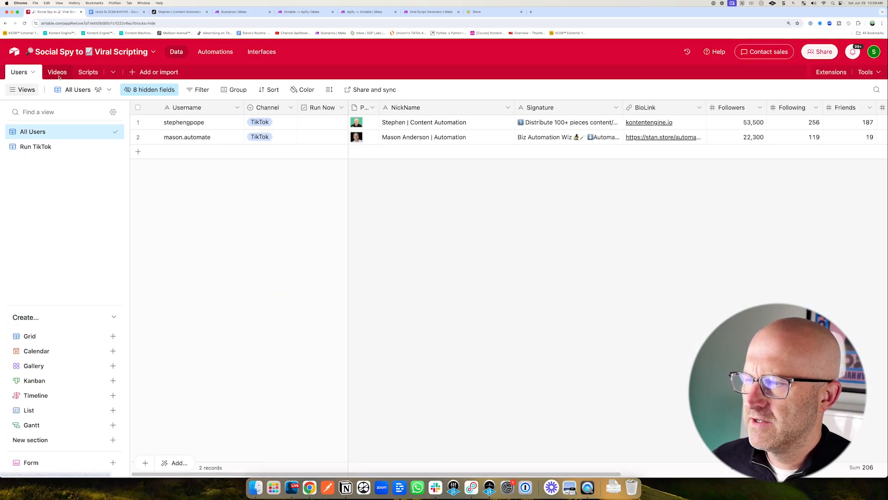
Browse the Apify Store's actor listings and collections.
click(58, 74)
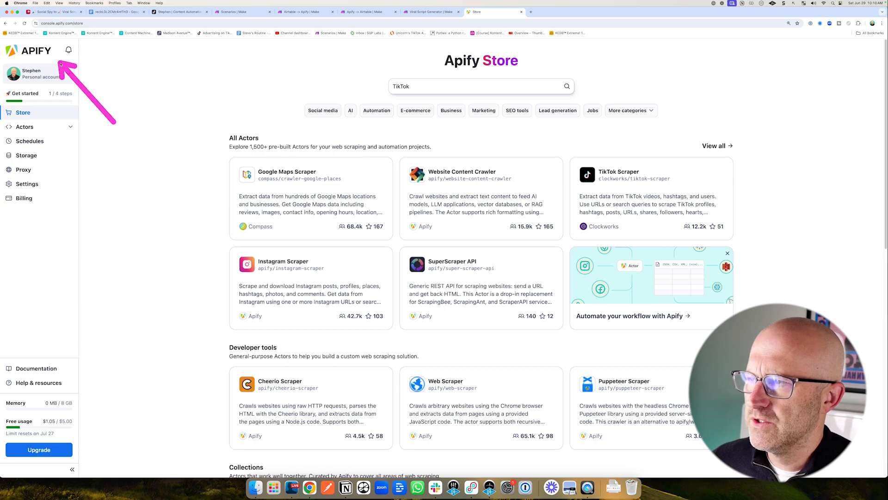
scroll(289, 144, down, 1)
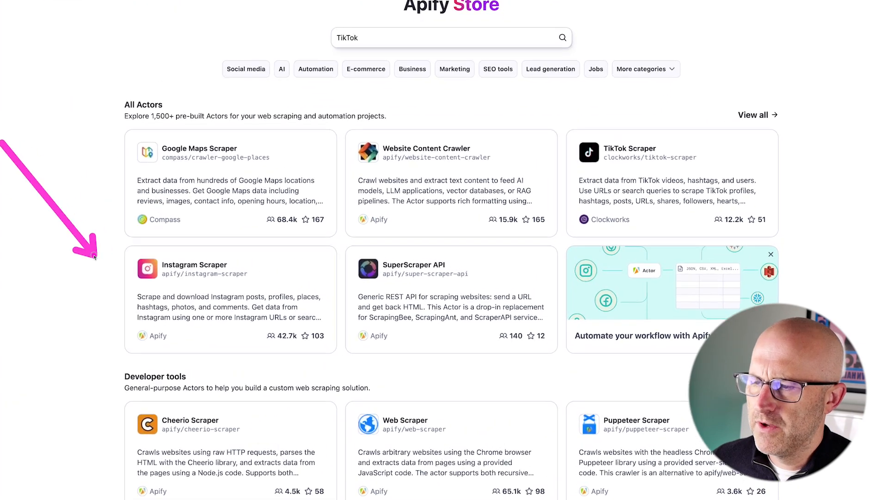
scroll(244, 316, down, 2)
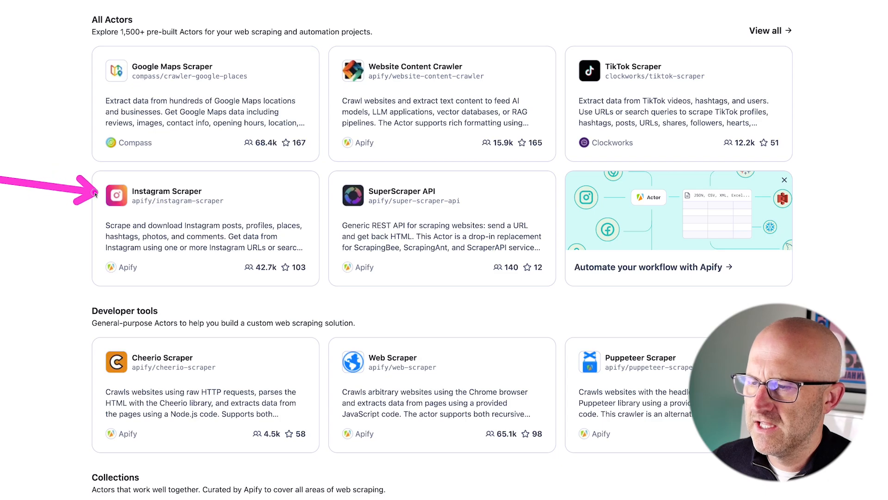
scroll(286, 257, down, 10)
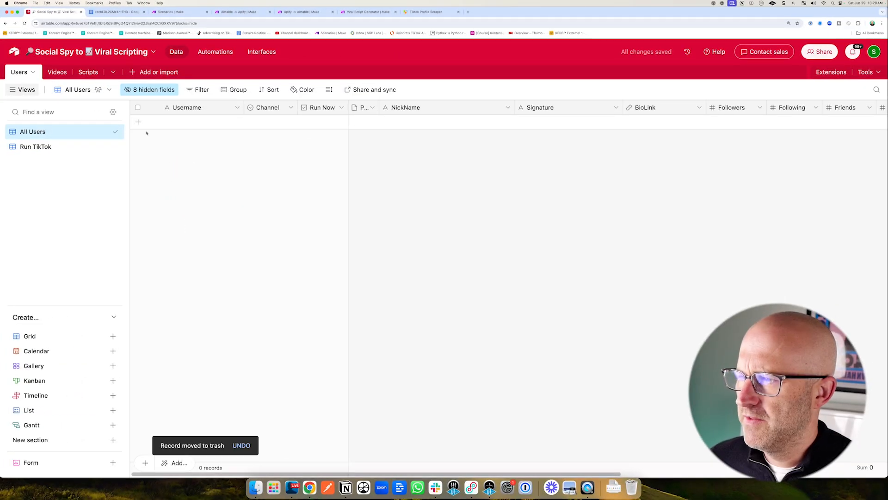
click(138, 121)
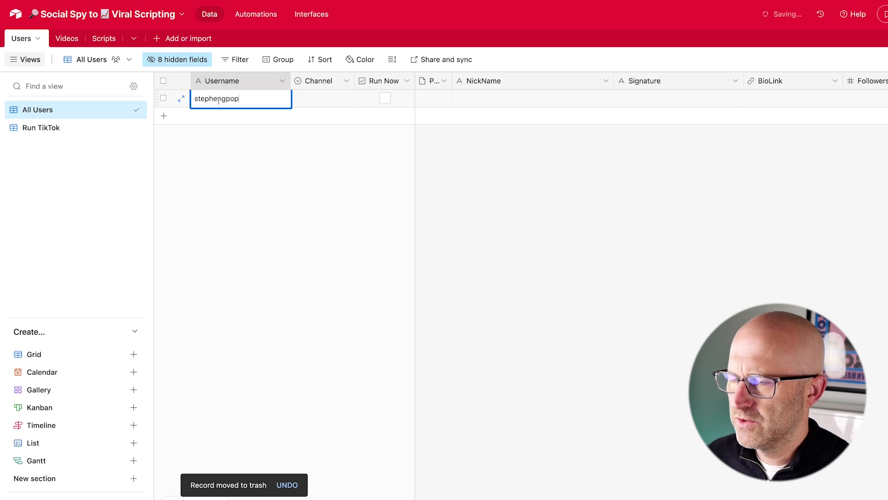
Set the sample user's Channel to TikTok.
click(308, 99)
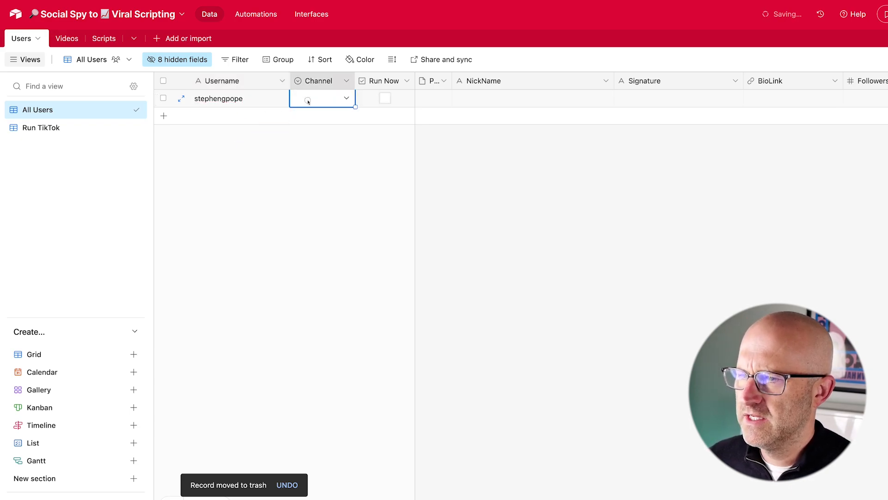
click(307, 99)
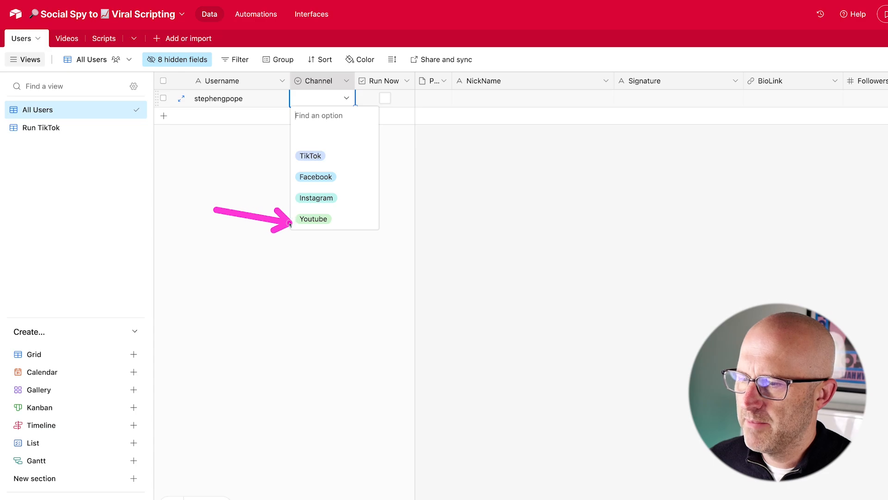
click(324, 157)
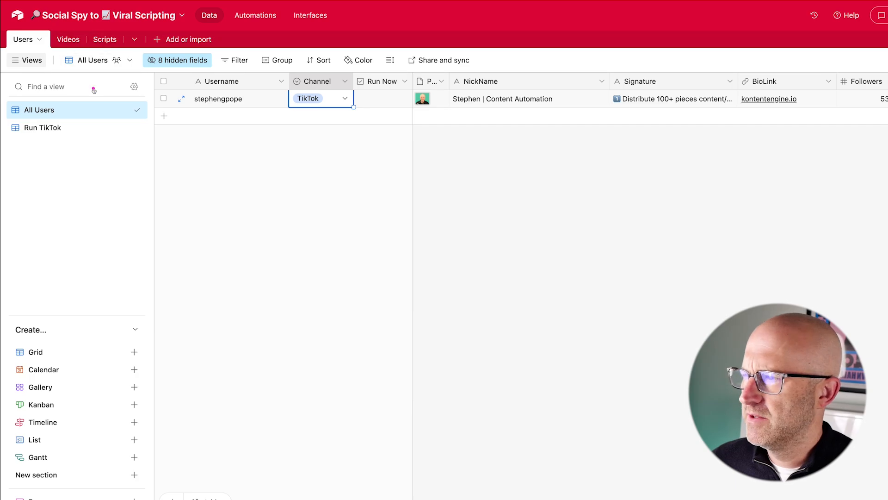
Open the Videos table and inspect a video's SRT transcript.
click(68, 39)
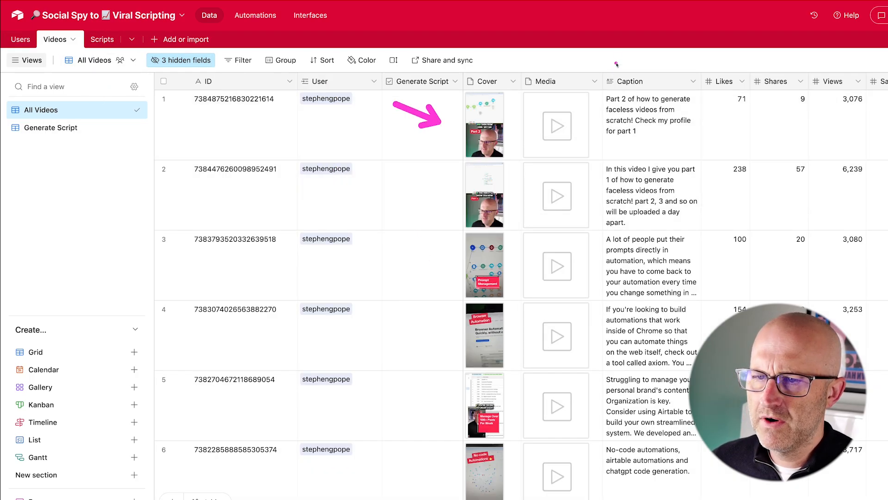
double_click(557, 126)
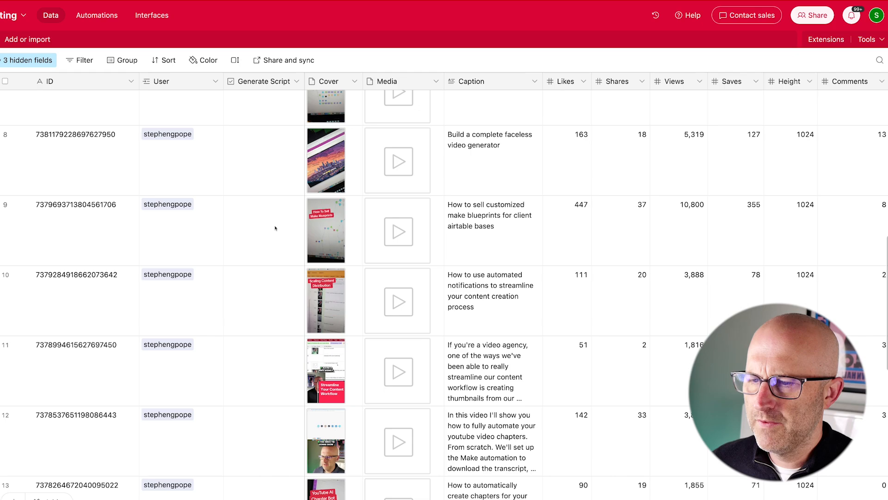
scroll(274, 228, down, 2)
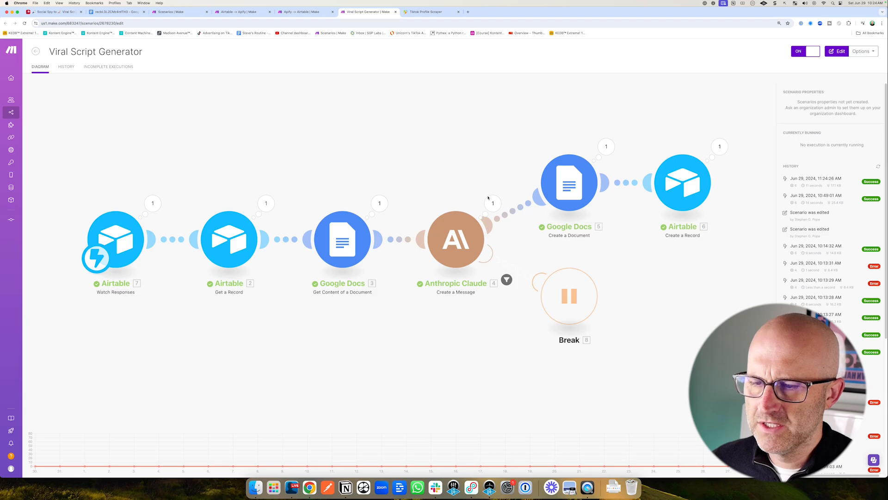
View the Scripts table and open the generated script's link.
click(53, 12)
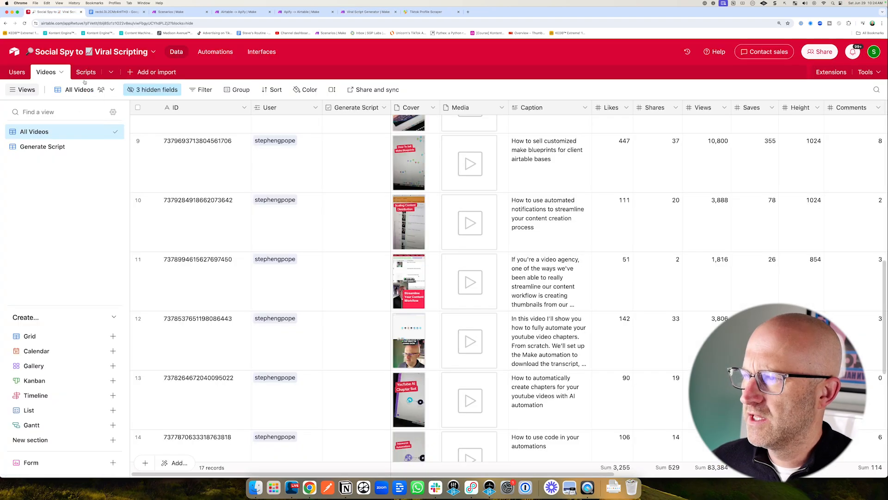
click(76, 72)
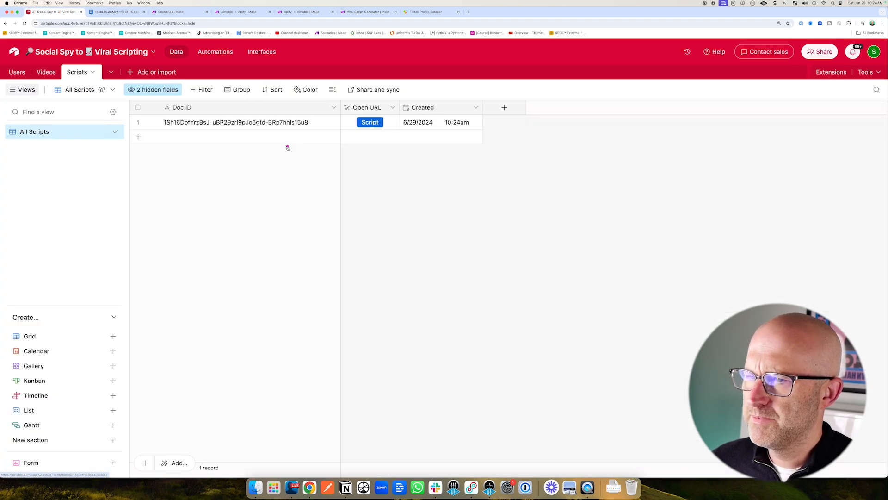
click(370, 122)
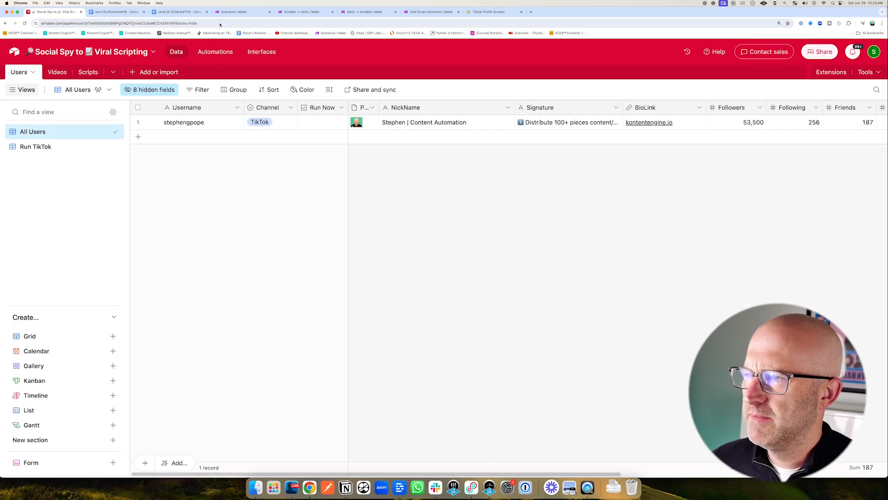
Review the Make scenarios and the course resource page.
click(233, 13)
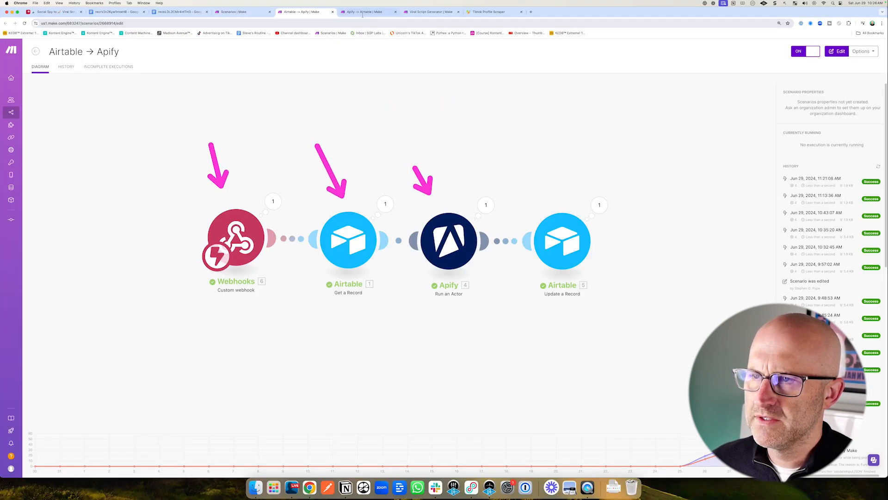
click(363, 13)
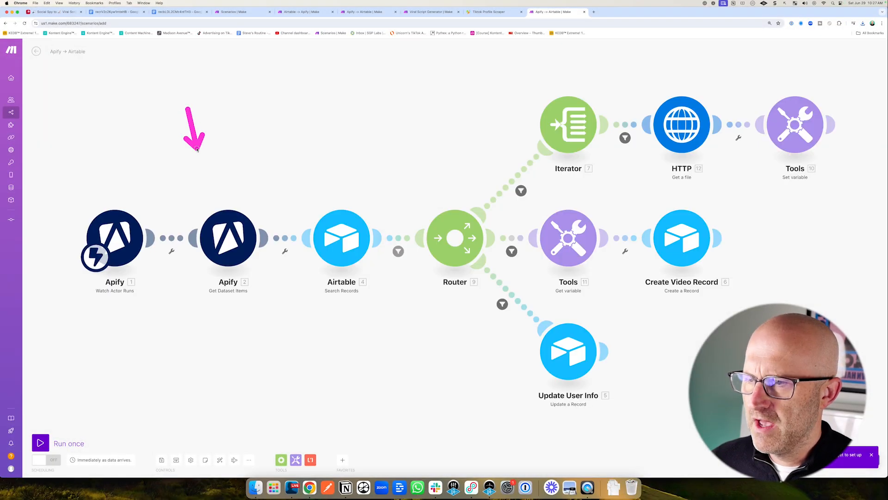
mouse_move(188, 109)
mouse_down()
mouse_move(367, 168)
mouse_move(452, 158)
mouse_up()
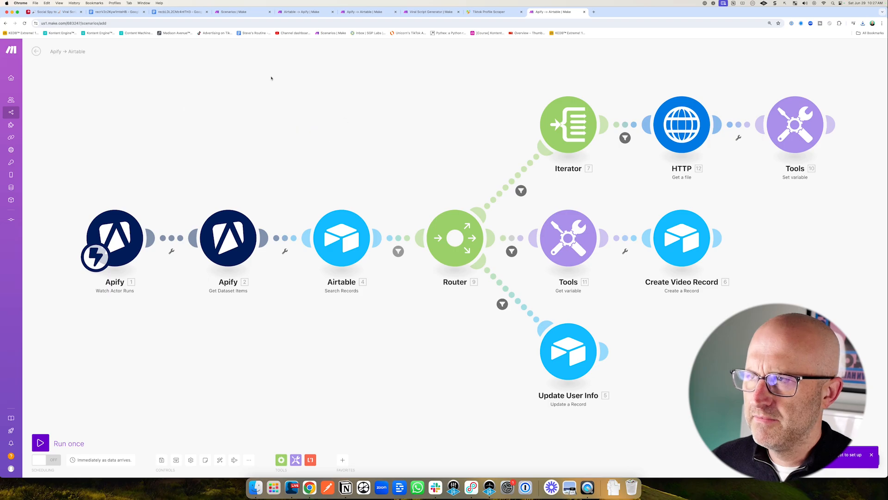
key(super+1)
drag(245, 251, 407, 175)
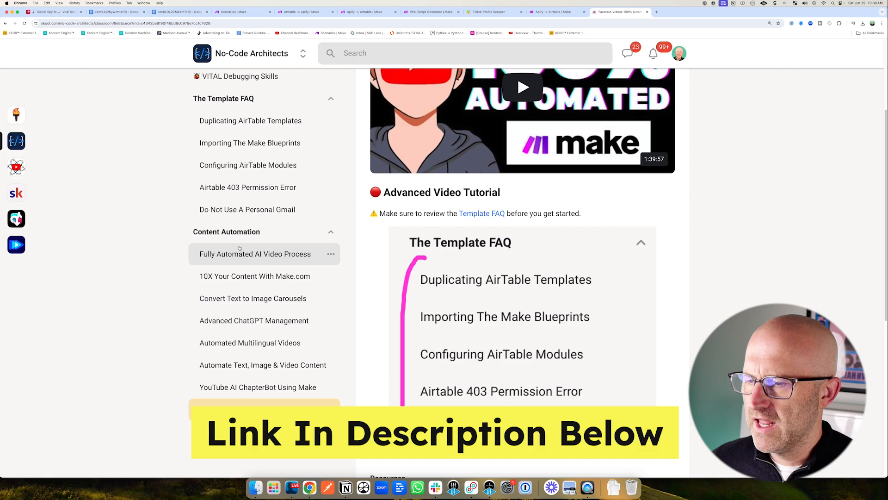
scroll(239, 249, down, 1)
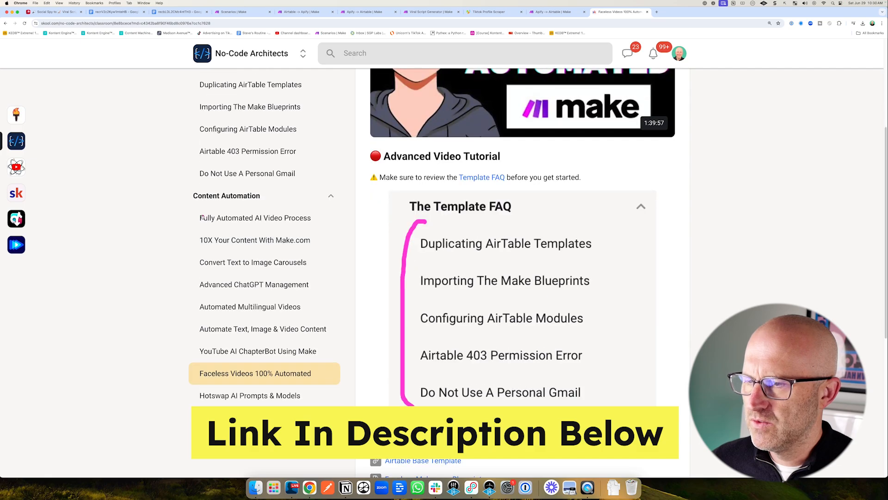
drag(203, 205, 185, 320)
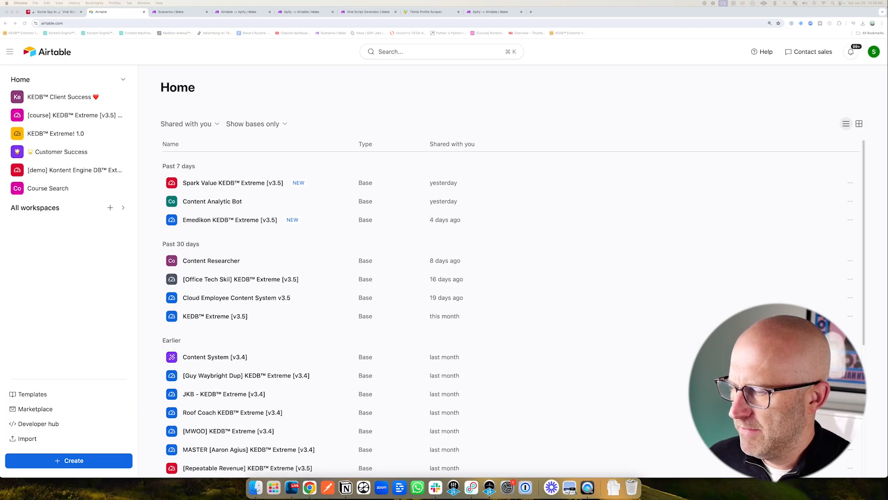
Create a new base from scratch in the Production workspace.
click(77, 460)
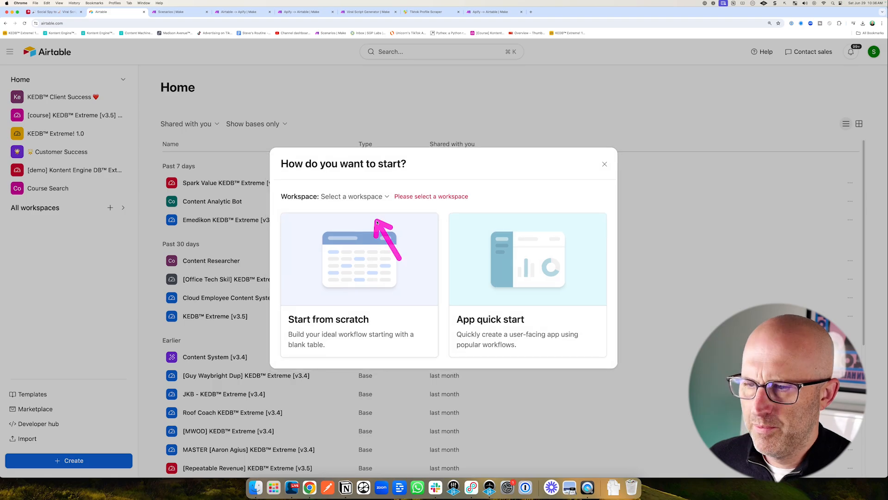
click(368, 198)
click(348, 297)
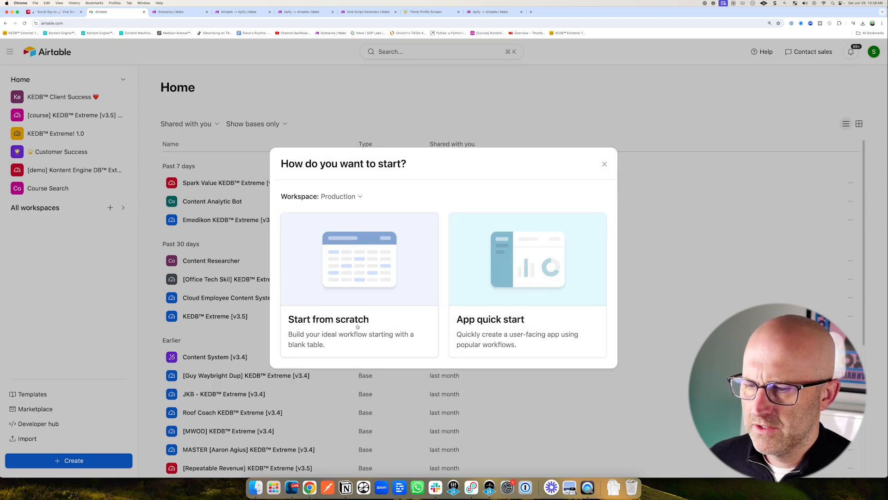
click(335, 326)
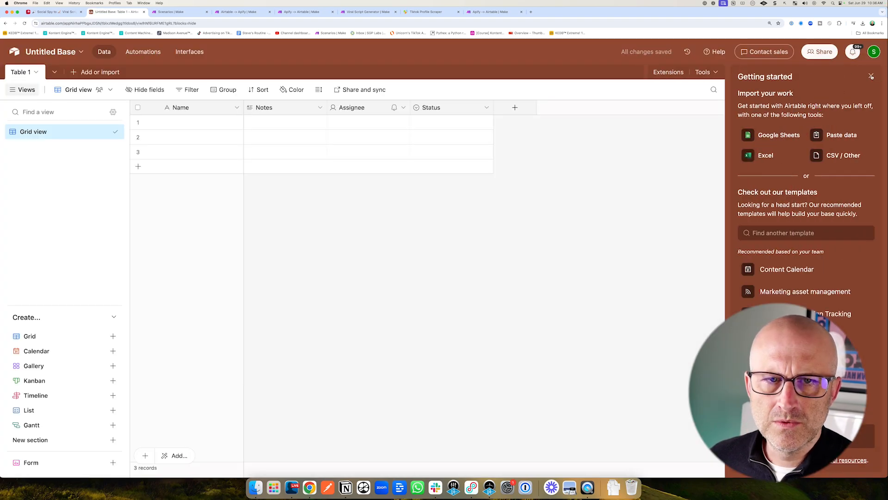
Rename the base to Social Spy and Viral Scripts and set its color to yellow.
click(872, 76)
click(58, 52)
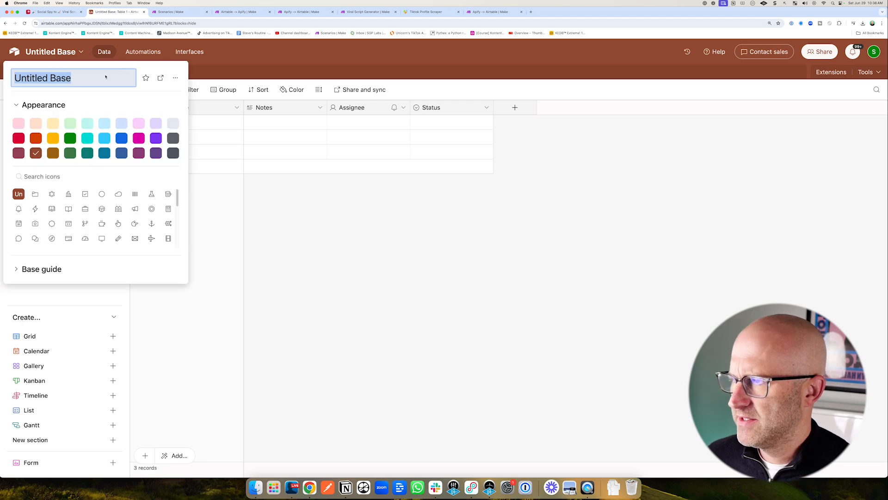
text(Social )
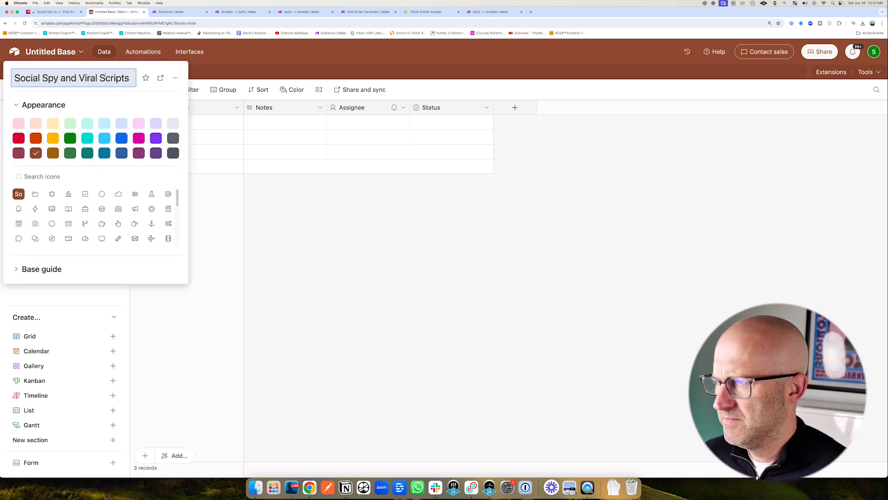
text(Spy and Viral Scripts)
click(53, 138)
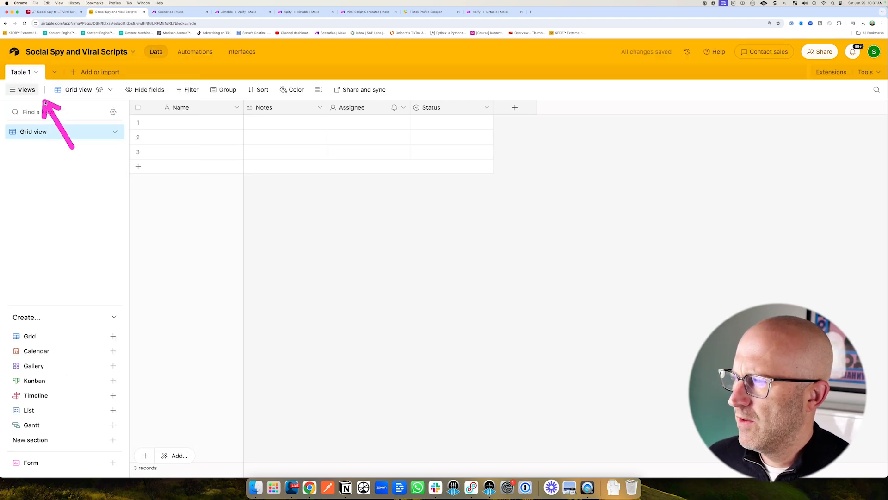
Rename the table to Users.
click(35, 72)
click(44, 121)
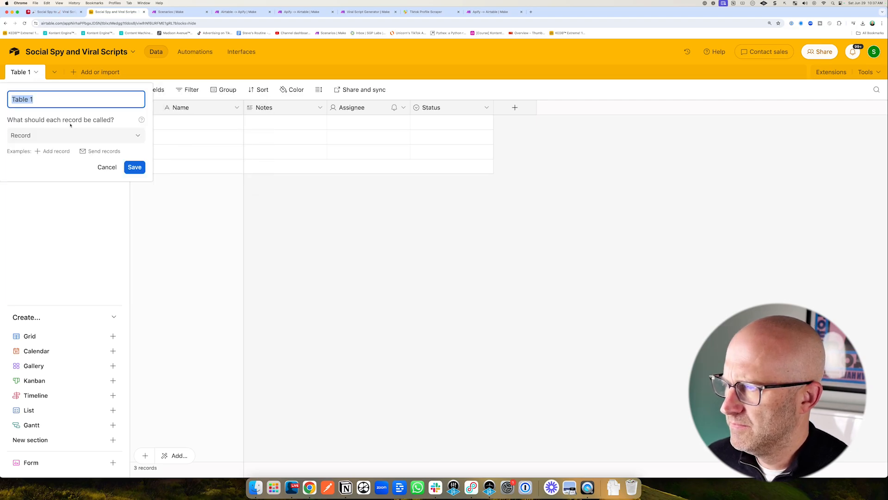
text(Users)
key(Return)
Rename the primary Name field to Username.
click(237, 108)
click(197, 128)
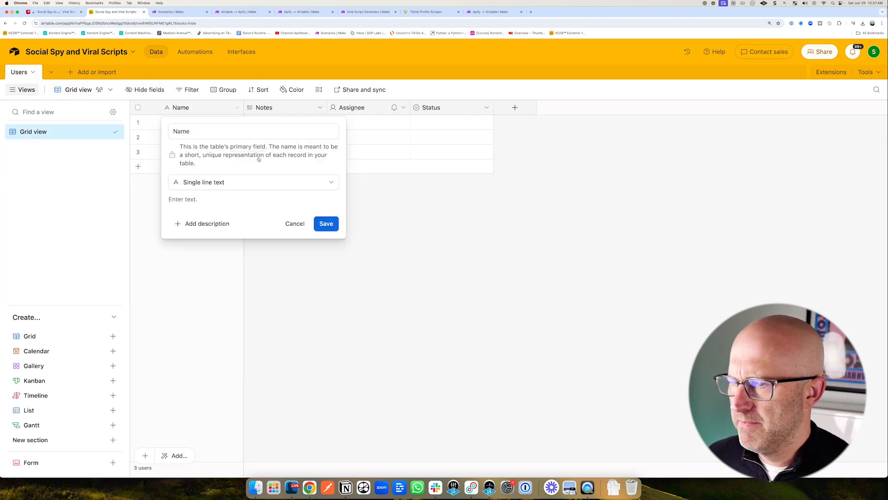
text(Username)
key(Return)
Change the Notes field to a Single select field named Channel.
click(320, 107)
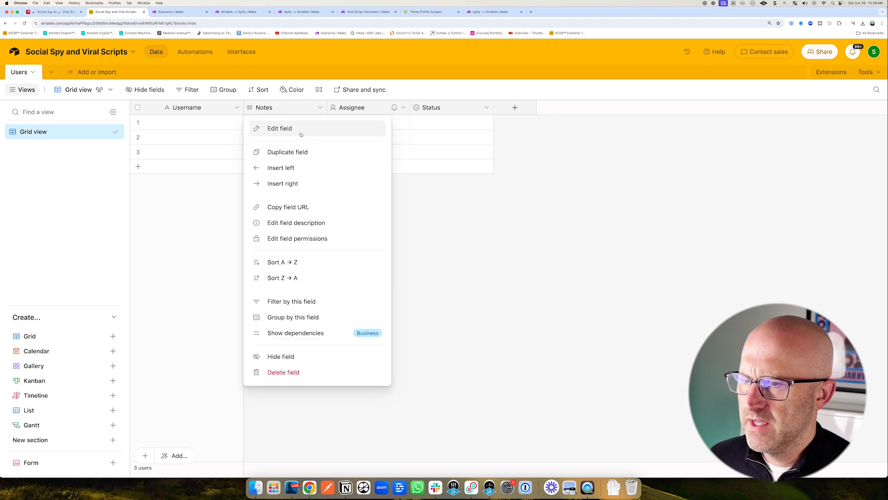
click(311, 129)
click(338, 155)
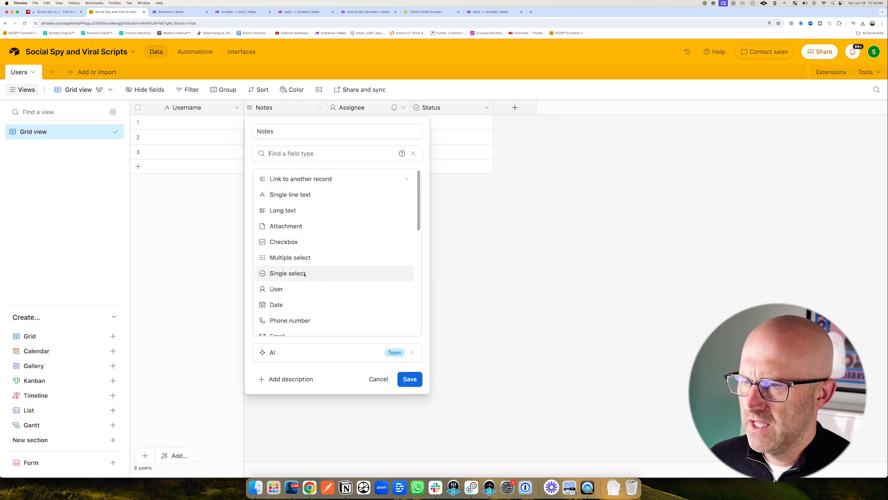
click(301, 273)
drag(278, 131, 244, 130)
text(Channel)
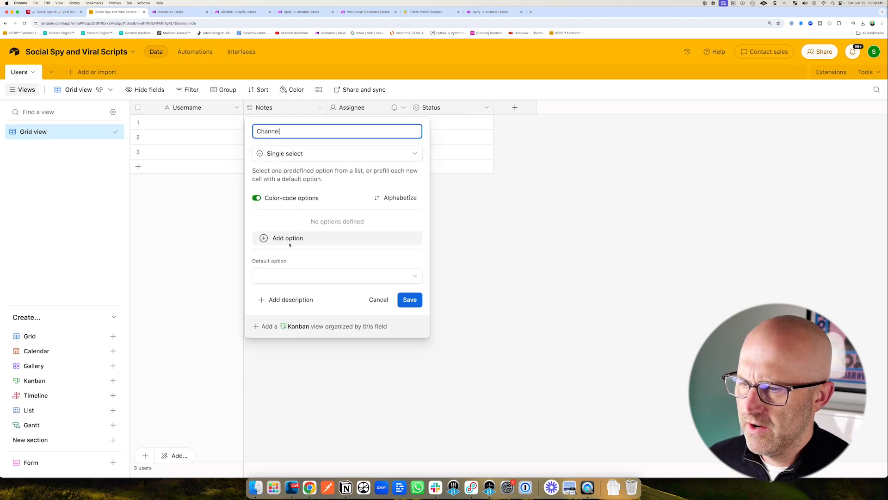
Add the Channel options TikTok, Facebook, YouTube and Instagram, then save the field.
click(286, 239)
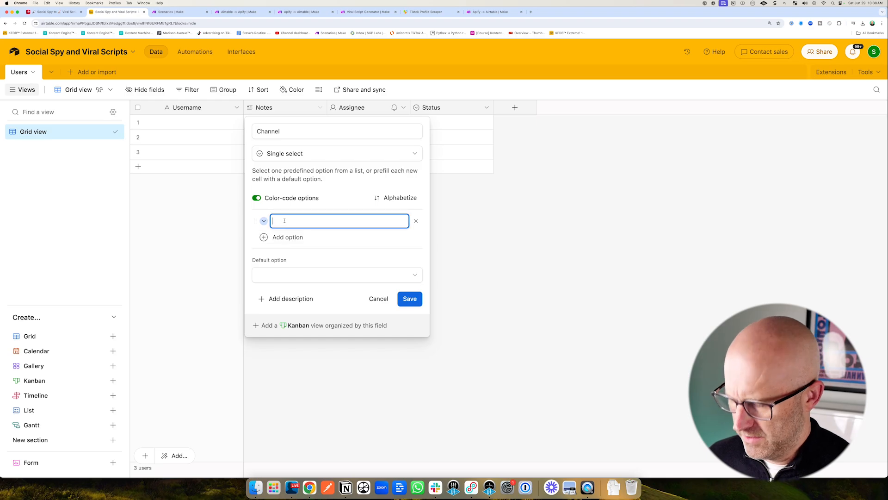
text(TikTok)
key(Return)
text(Facebook)
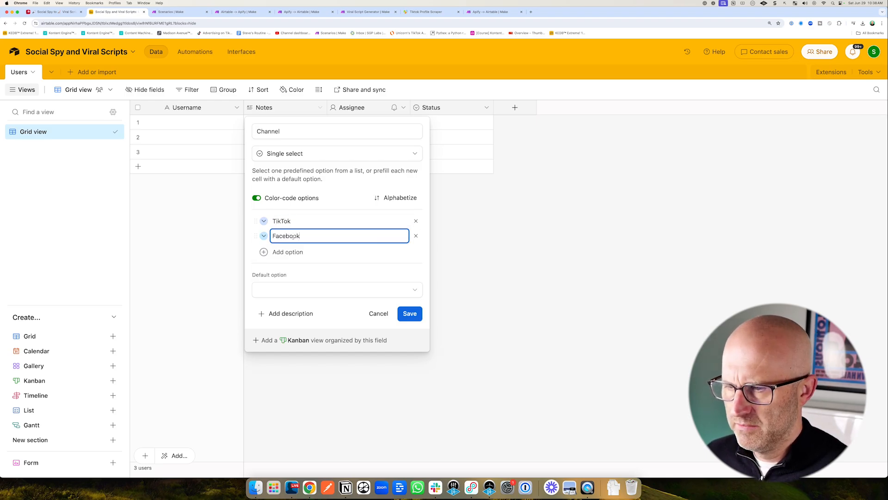
key(Return)
text(YouTube)
key(Return)
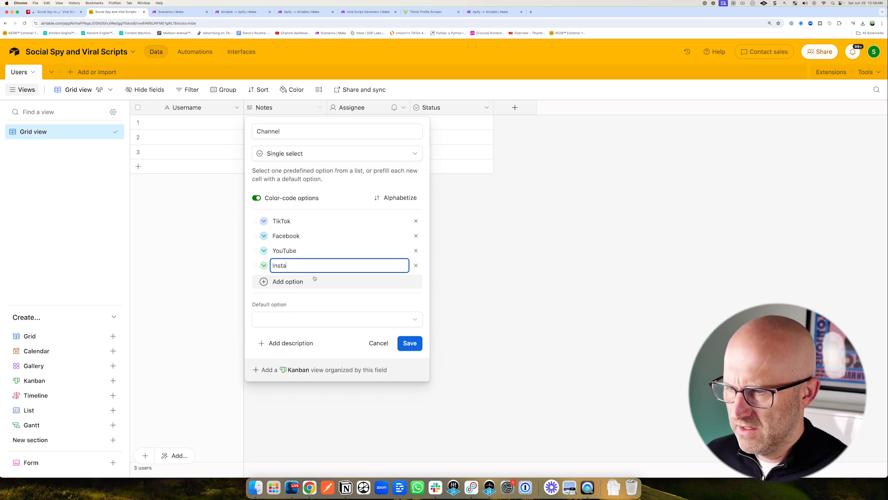
click(410, 343)
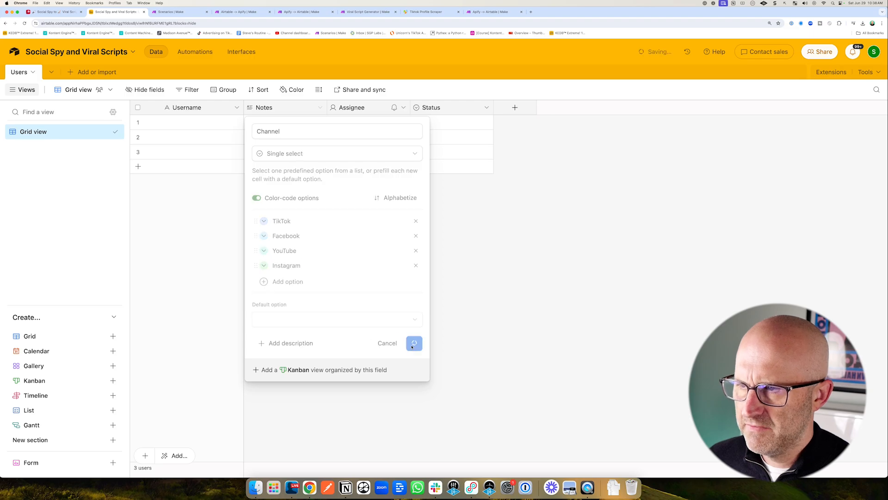
Change the Assignee field into a Checkbox field named Run Now.
click(403, 107)
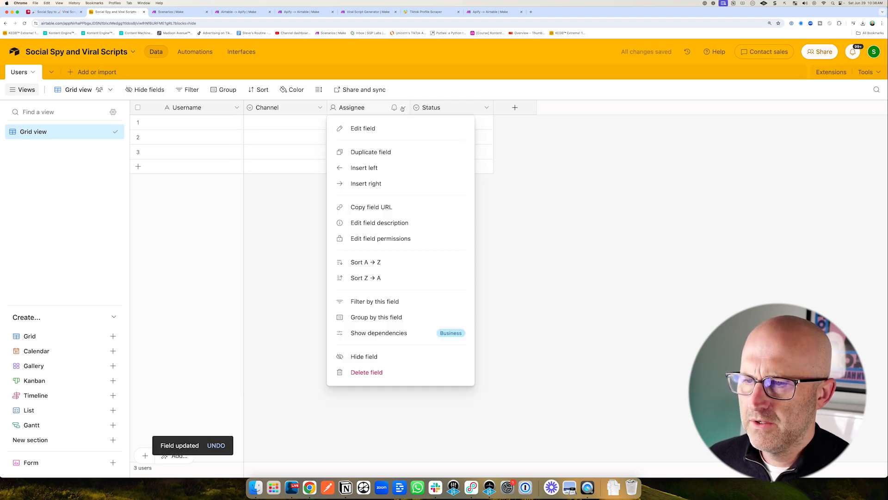
click(387, 129)
text(Run Now)
click(342, 153)
click(377, 237)
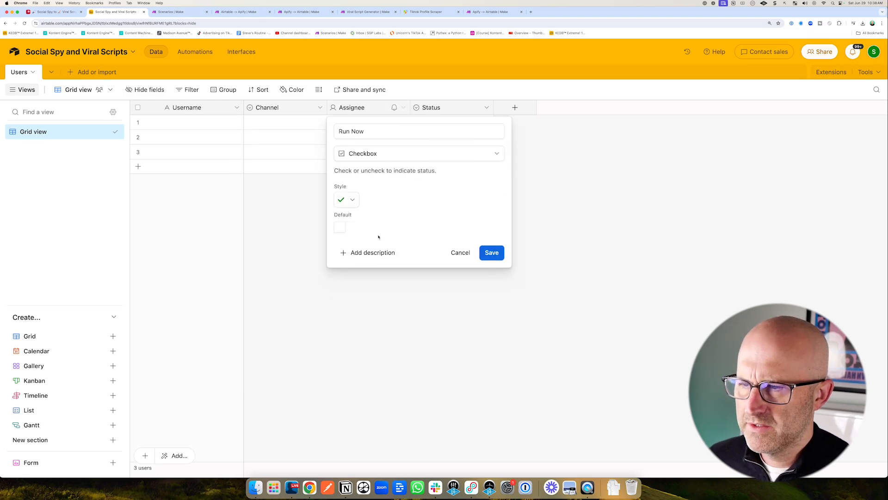
click(491, 253)
Delete the Status field and add an Attachment field named Profile Pic.
click(487, 107)
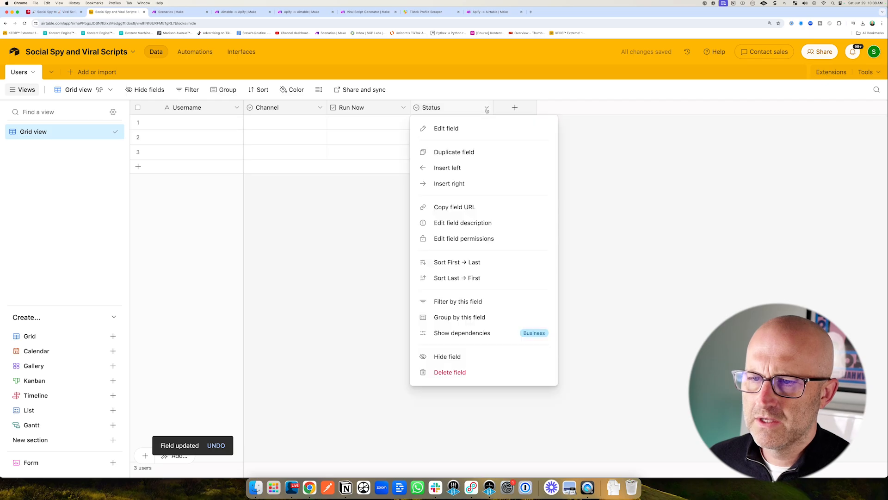
click(450, 372)
click(436, 112)
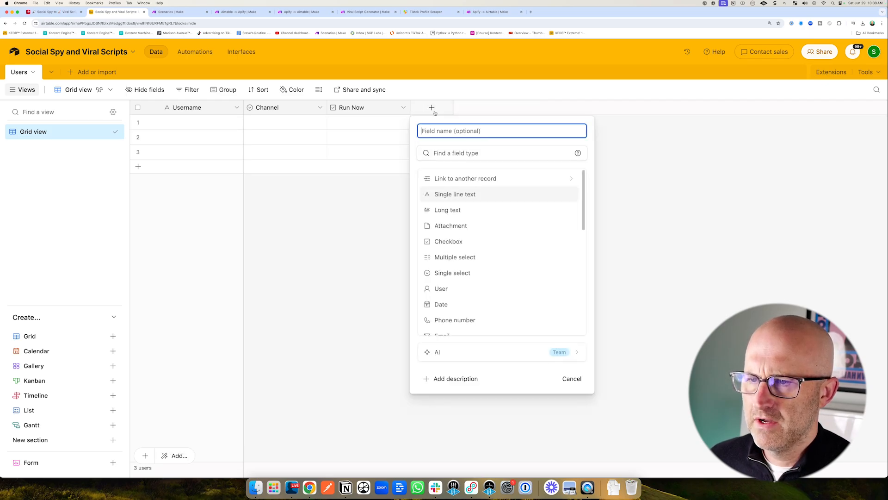
key(Down)
key(Down)
key(Return)
click(442, 132)
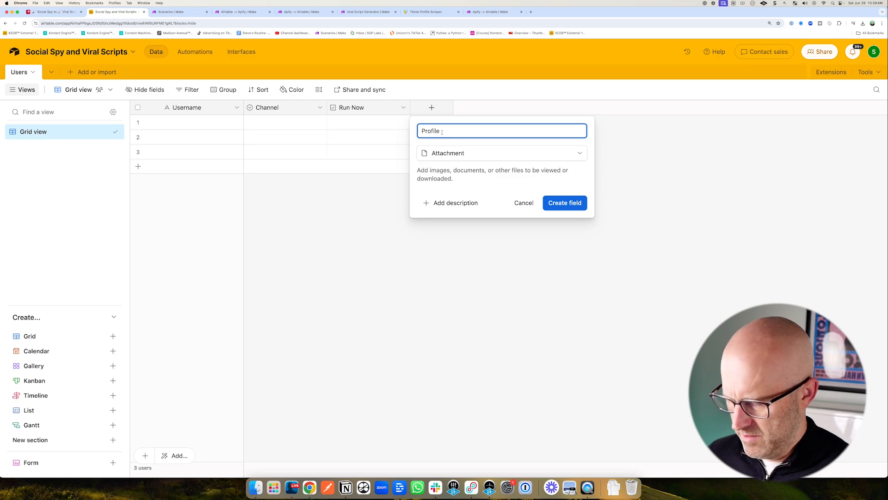
text(Profile Pic)
click(562, 206)
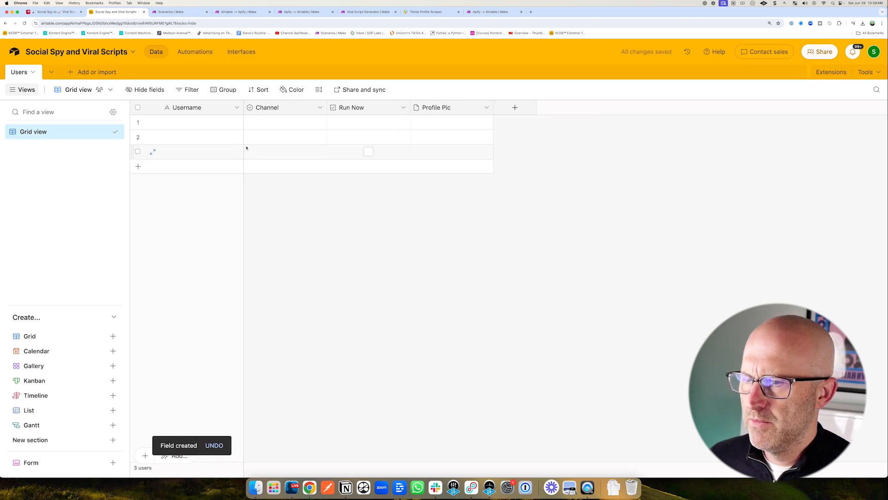
Freeze the columns through Run Now, then fill the first record with a sample username and the TikTok channel.
drag(246, 143, 409, 154)
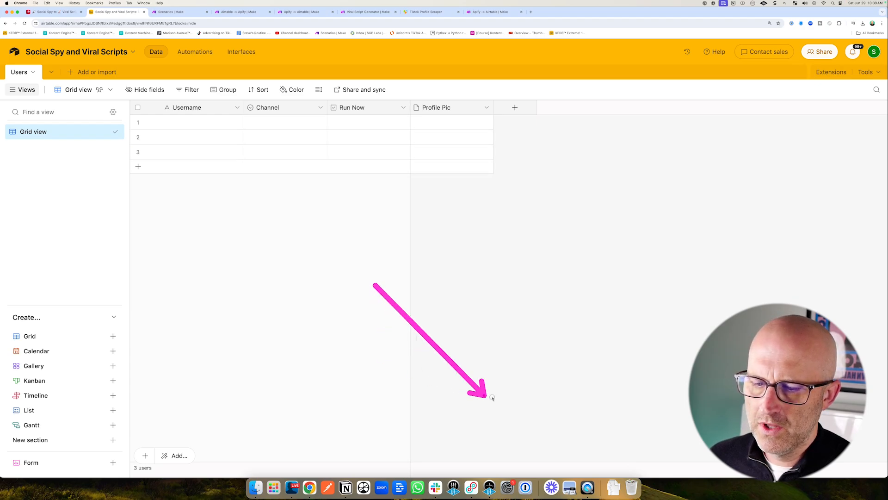
double_click(185, 123)
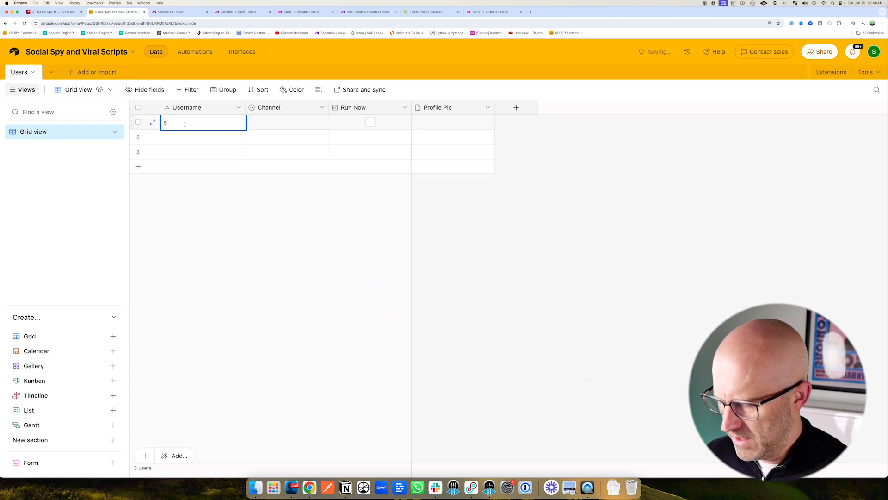
double_click(269, 121)
click(269, 170)
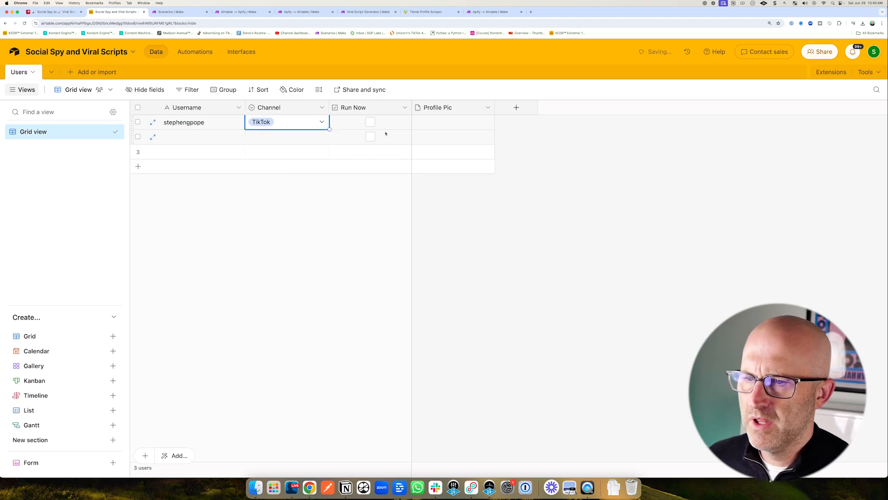
Add a Nickname text field and a Long text field named Signature.
click(517, 109)
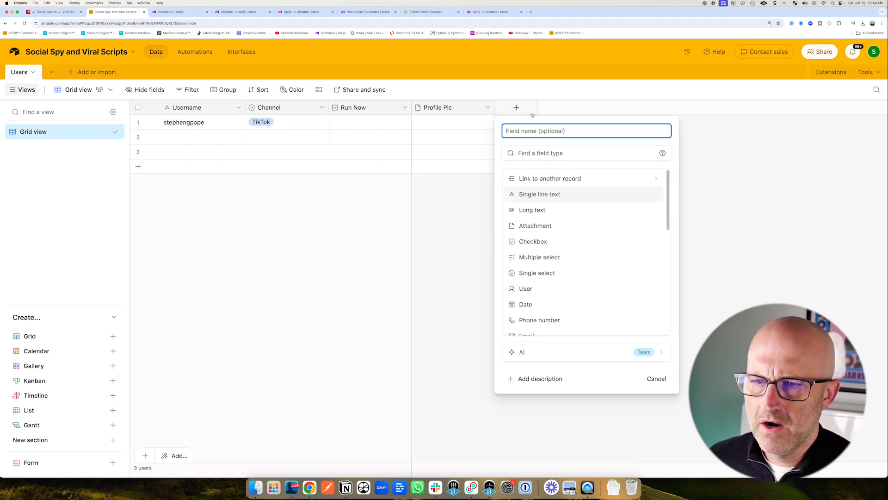
text(Nickn)
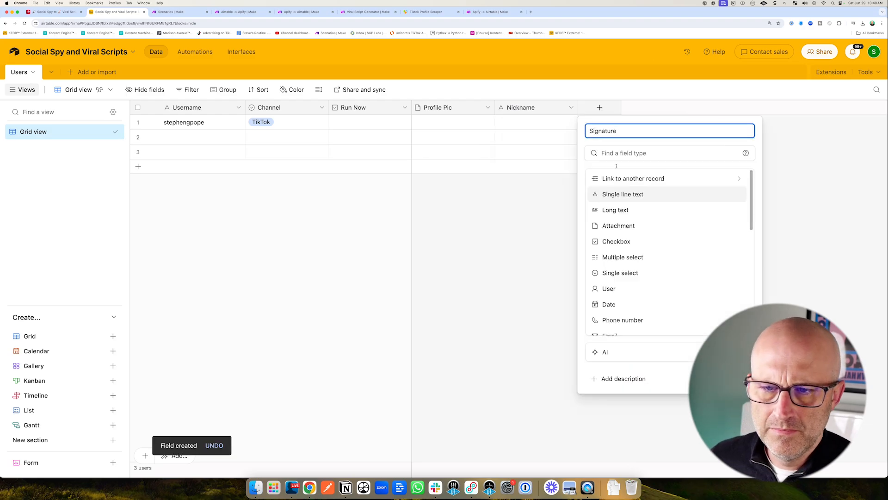
click(638, 209)
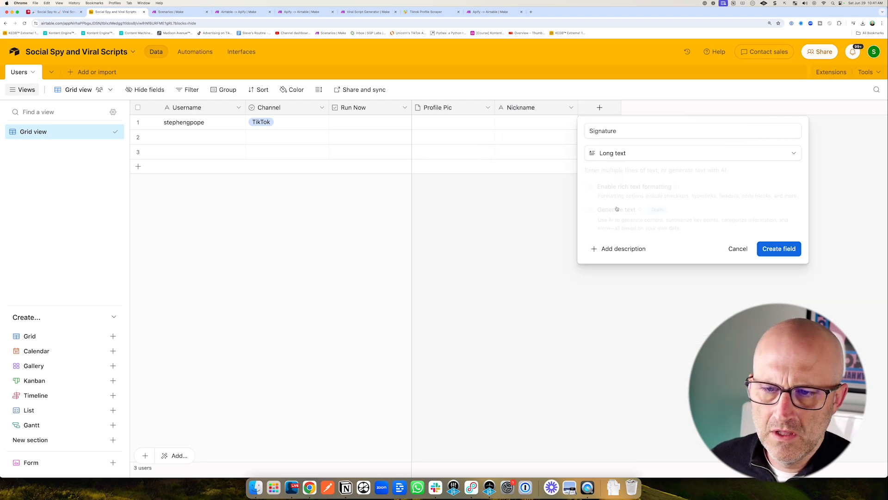
click(779, 249)
Add a URL field named BioLink.
click(682, 108)
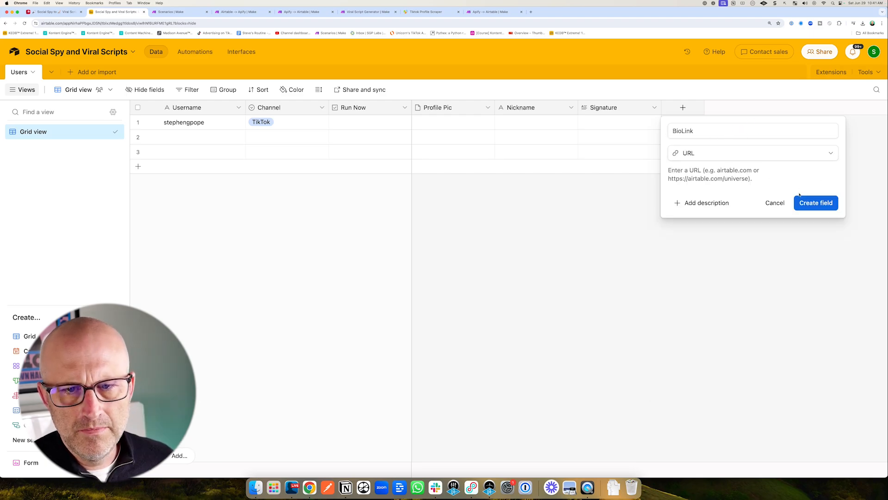
click(806, 202)
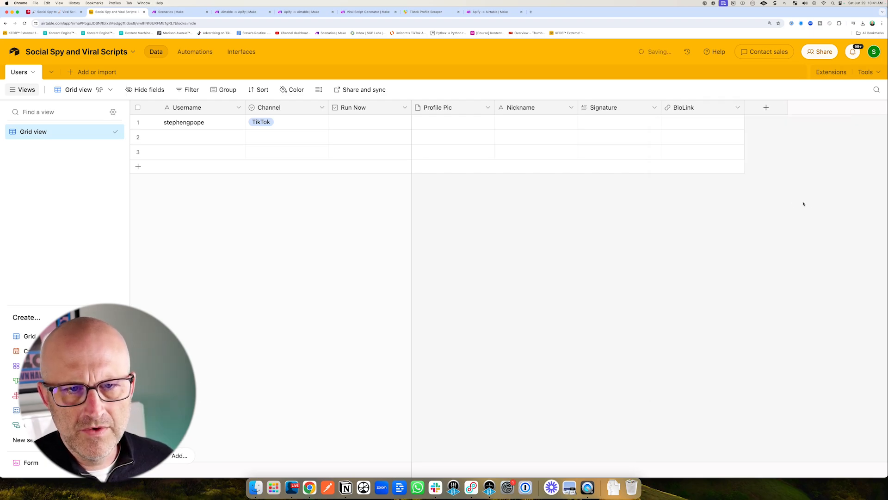
Add a Number field named Followers with 0 decimal places and the thousands separator turned off.
click(766, 108)
click(710, 241)
click(707, 132)
text(Followers)
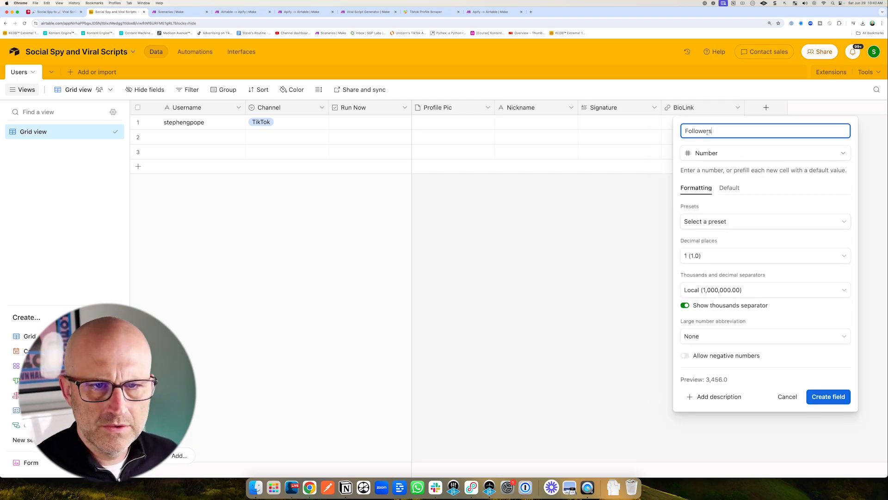
click(702, 256)
click(701, 284)
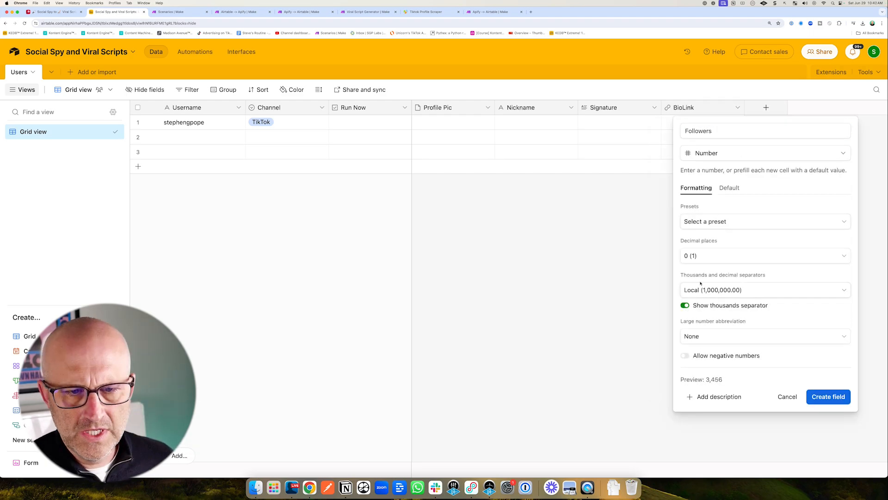
click(686, 306)
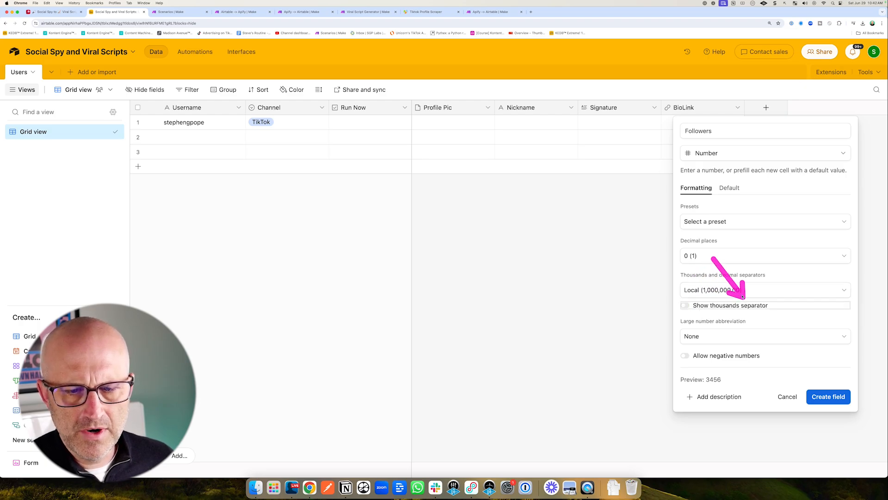
click(826, 397)
Duplicate the Followers field and name the copy Following.
click(810, 107)
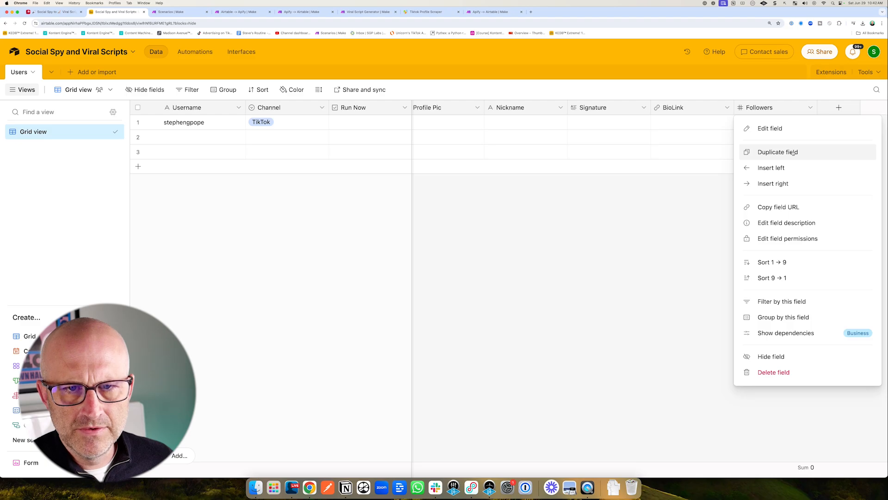
click(794, 152)
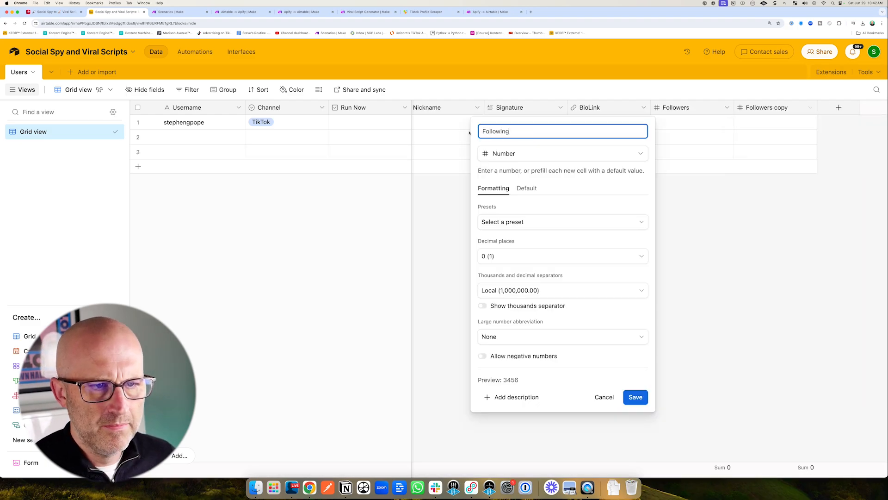
key(Return)
Duplicate the Following field and rename the copy to Friends.
click(810, 108)
click(793, 153)
click(810, 108)
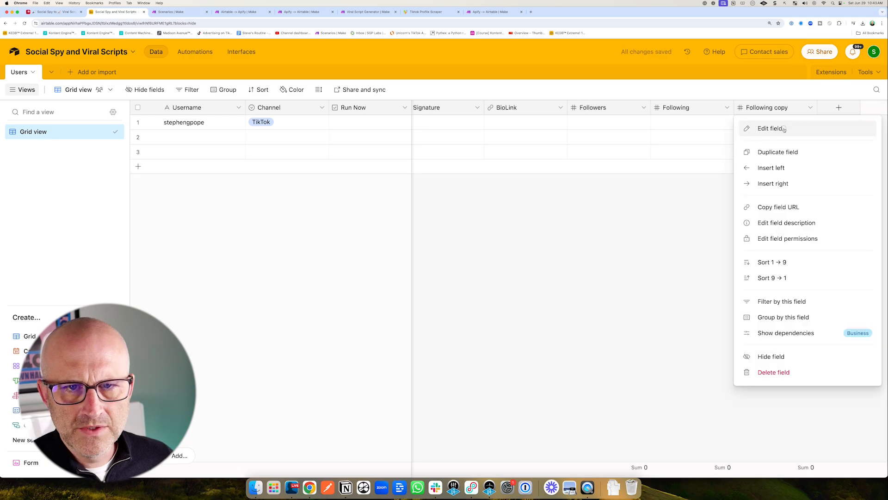
click(784, 129)
text(Friends)
key(Return)
Duplicate the Friends field and name the copy Total Likes.
click(810, 107)
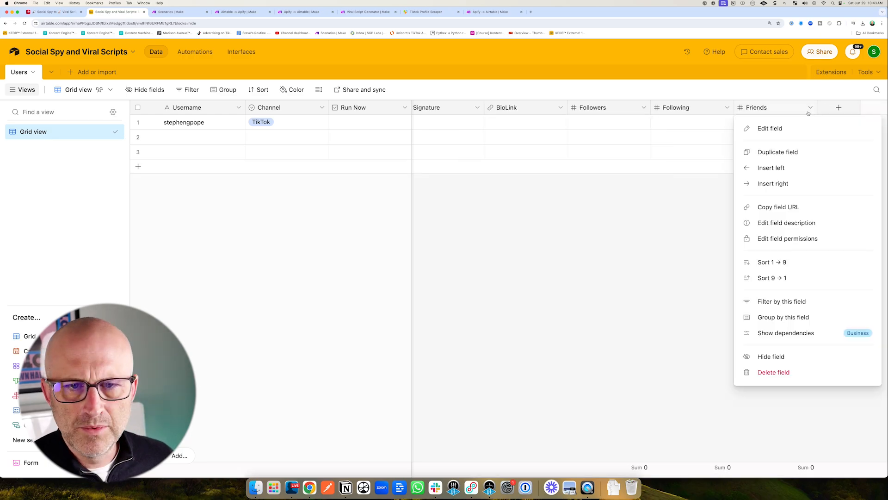
click(793, 152)
text(Total)
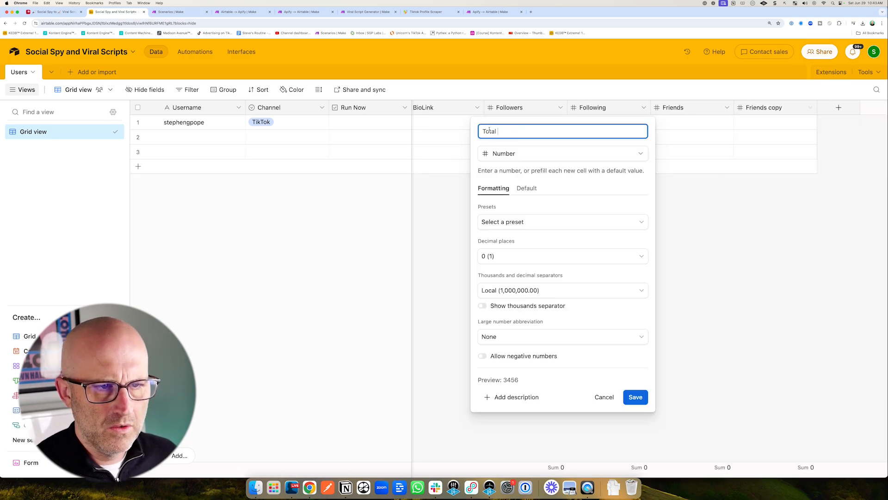
text( Likes)
key(Return)
Duplicate the Total Likes field and name the copy Total Videos.
click(810, 108)
click(793, 151)
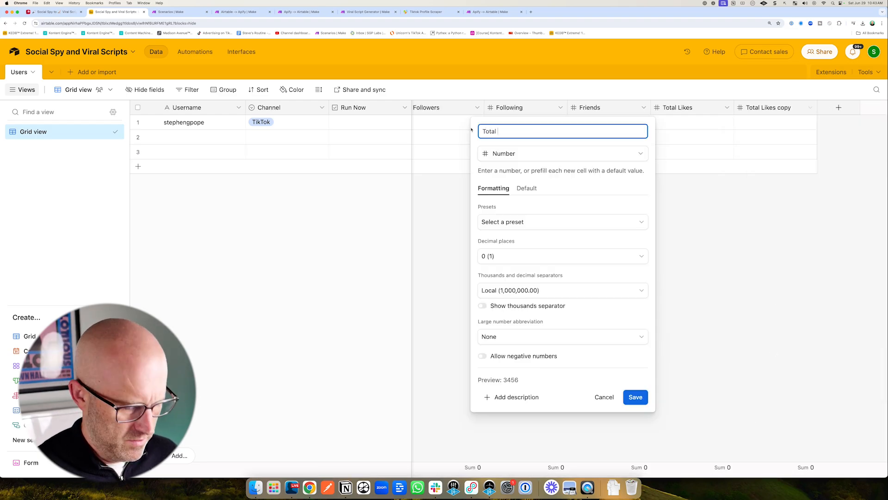
key(Return)
Add a single line text field named Run ID and hide it.
click(839, 107)
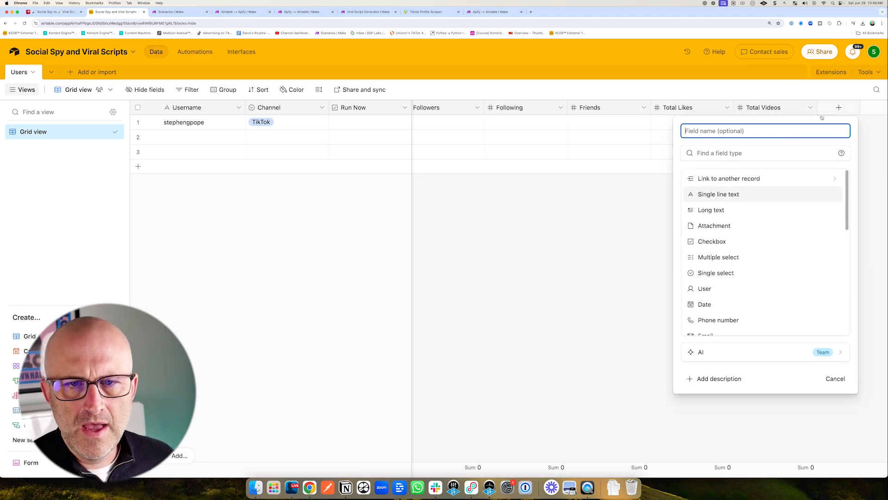
click(725, 192)
click(702, 132)
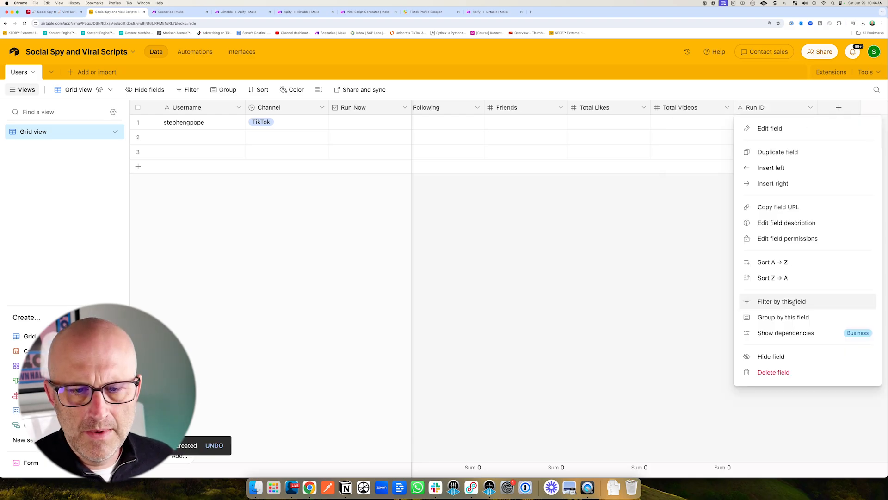
click(763, 355)
Add a single line text field named Platform ID and hide it.
click(838, 109)
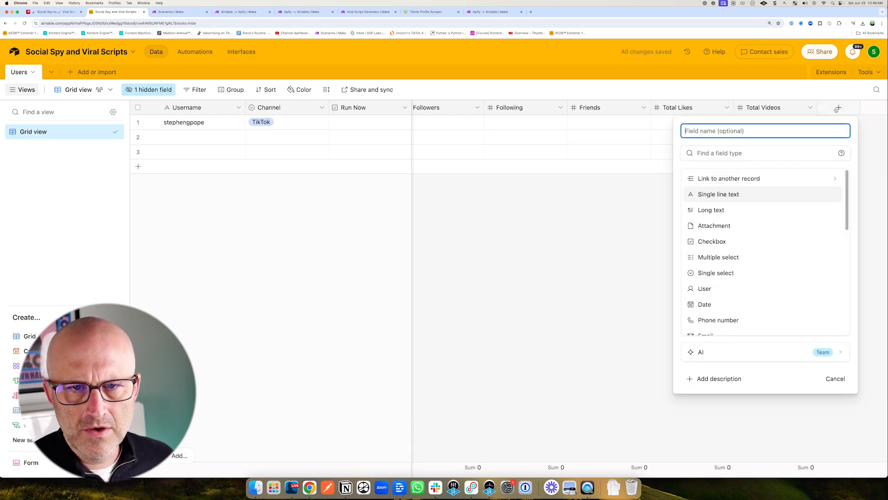
click(764, 194)
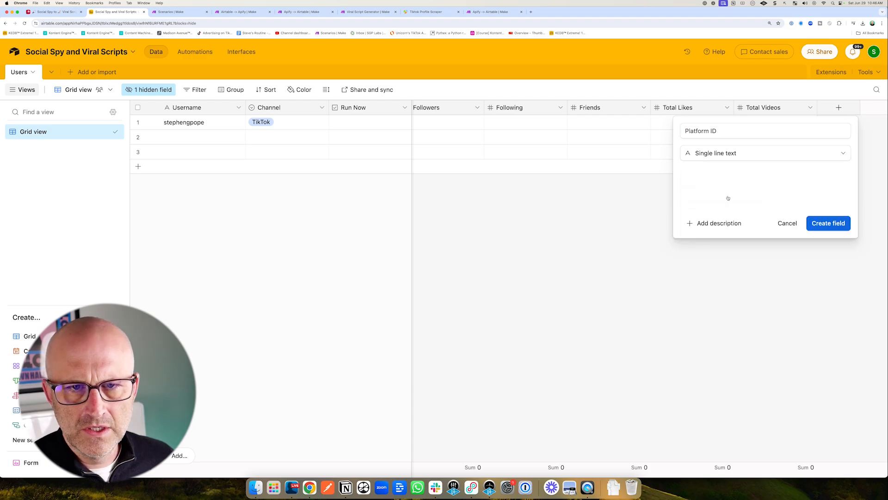
click(825, 224)
click(872, 107)
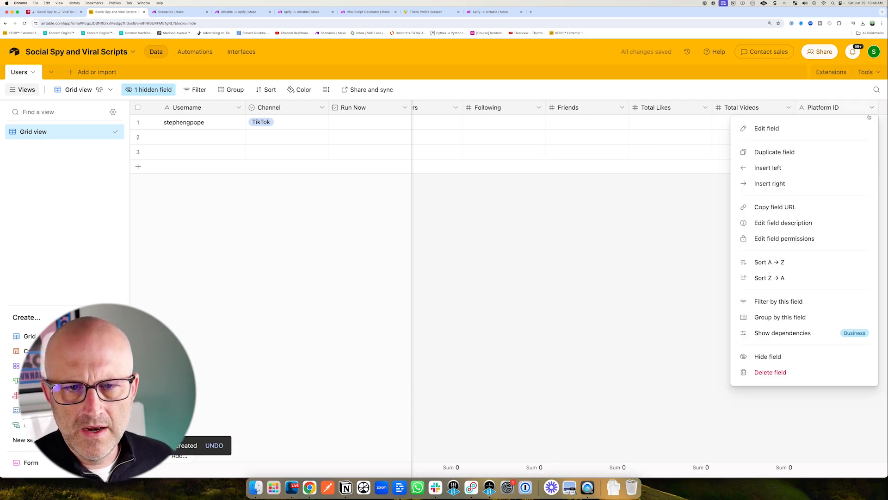
click(778, 355)
Add a Checkbox field named Verified.
click(839, 107)
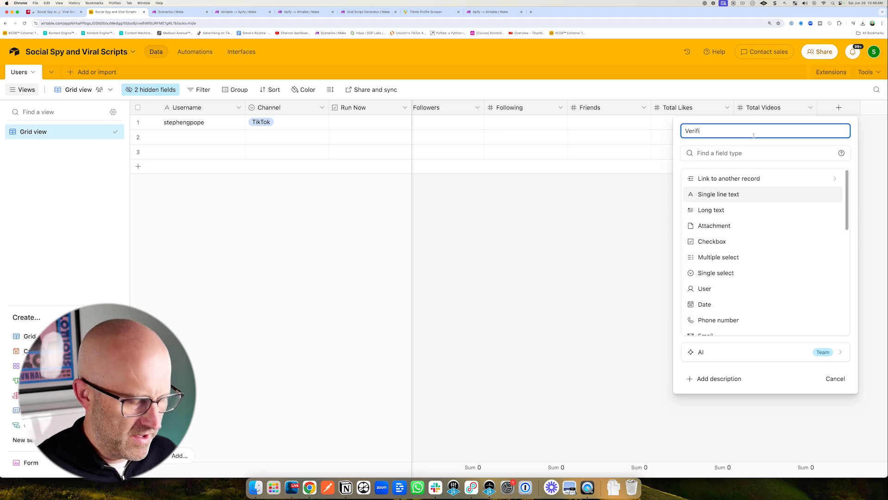
click(731, 241)
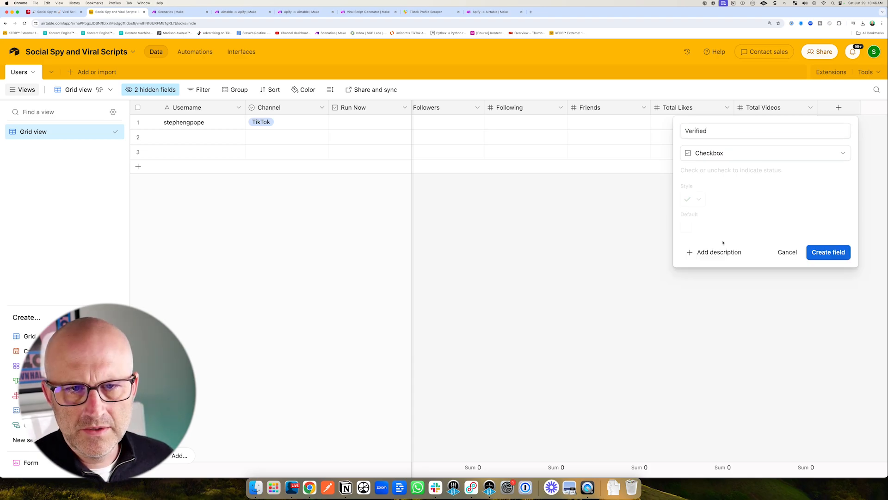
click(826, 252)
Add a Formula field named Record ID with the formula RECORD_ID().
click(839, 107)
text(Record ID)
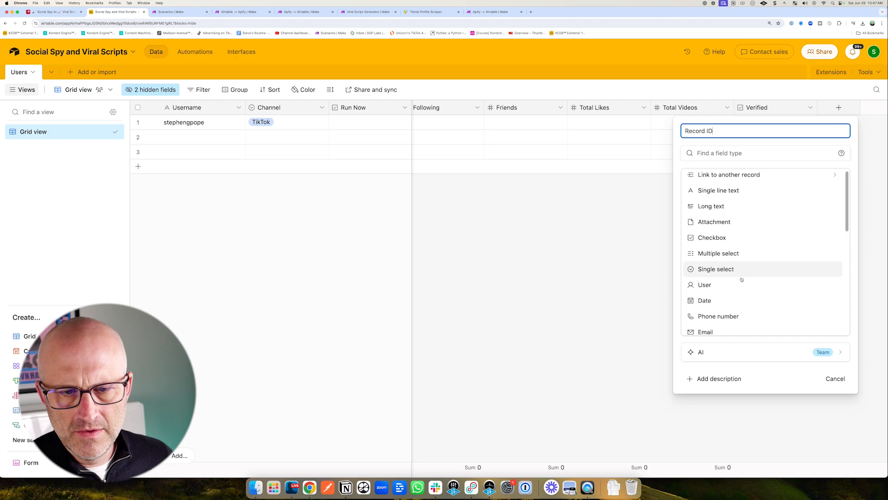
scroll(740, 278, down, 5)
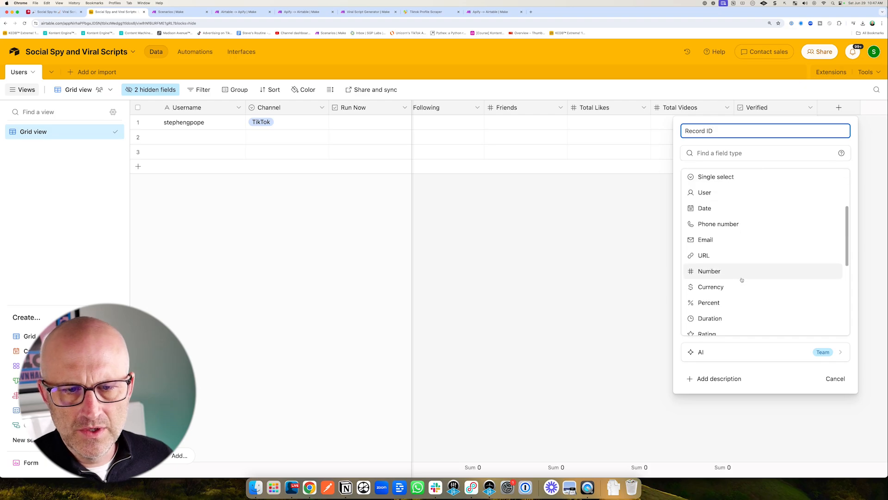
click(709, 239)
text(Rec)
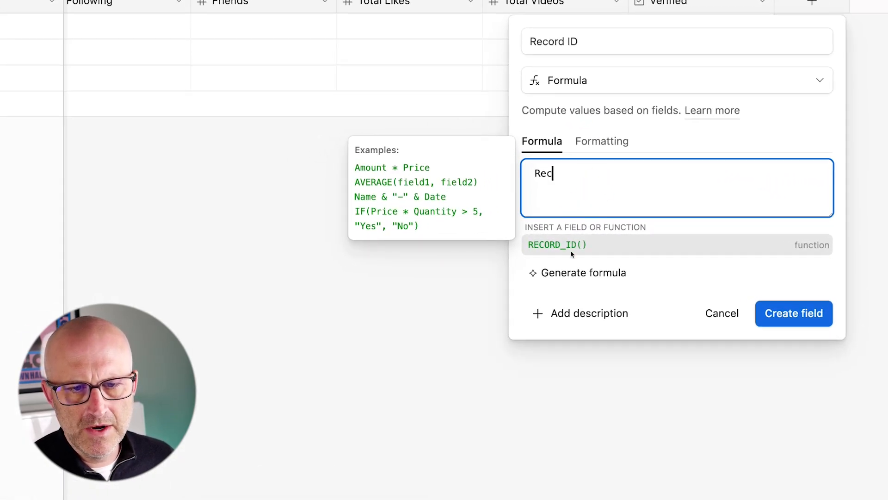
click(561, 250)
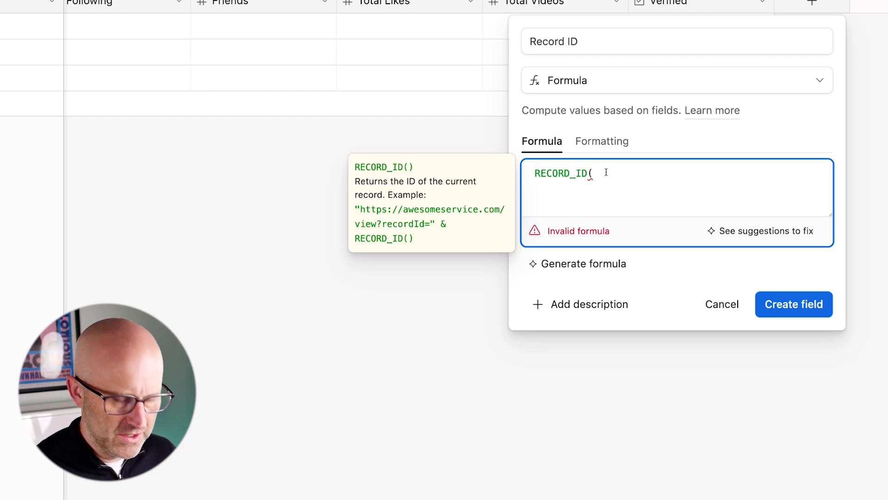
text())
click(792, 302)
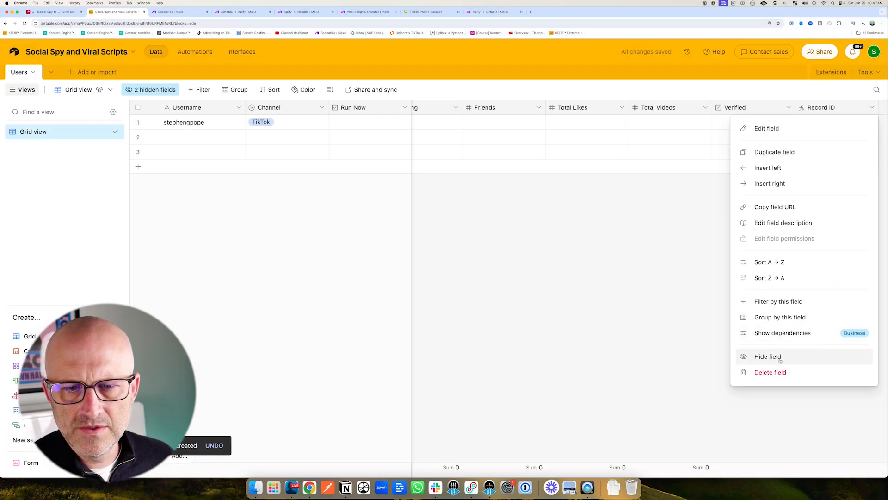
Add a Last modified time field tracking all editable fields, then hide it from the grid view.
click(780, 359)
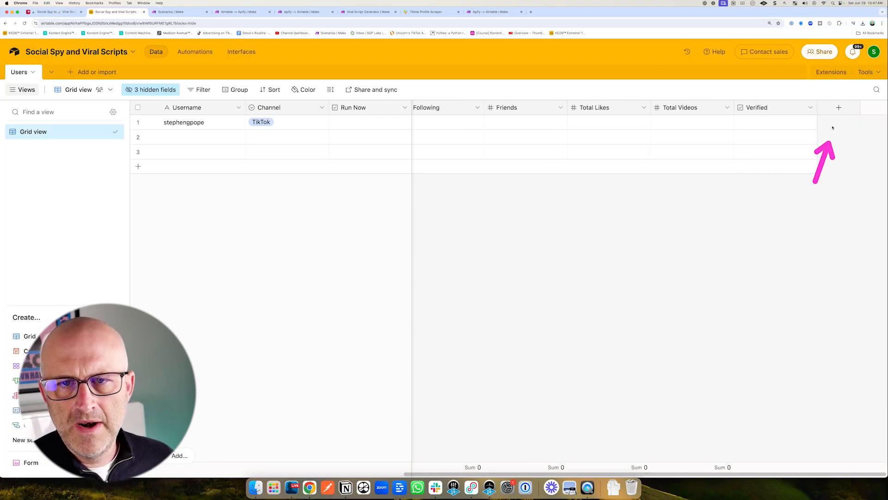
click(839, 108)
scroll(759, 268, down, 10)
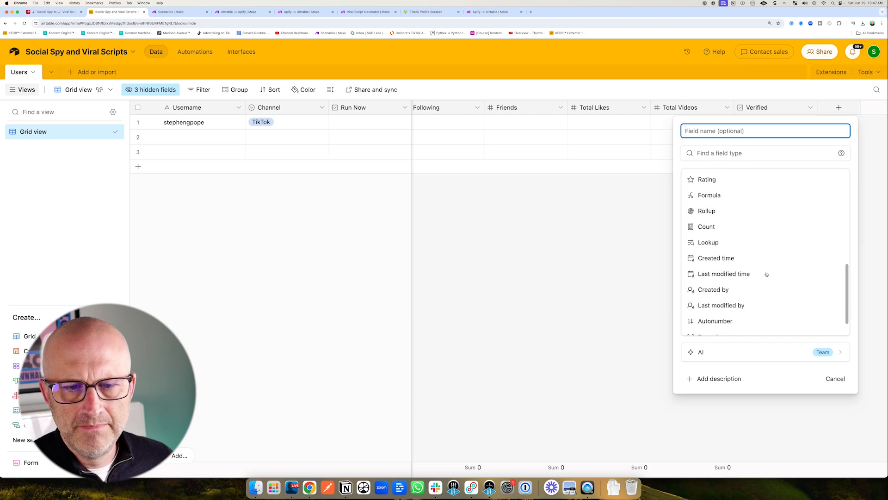
click(738, 262)
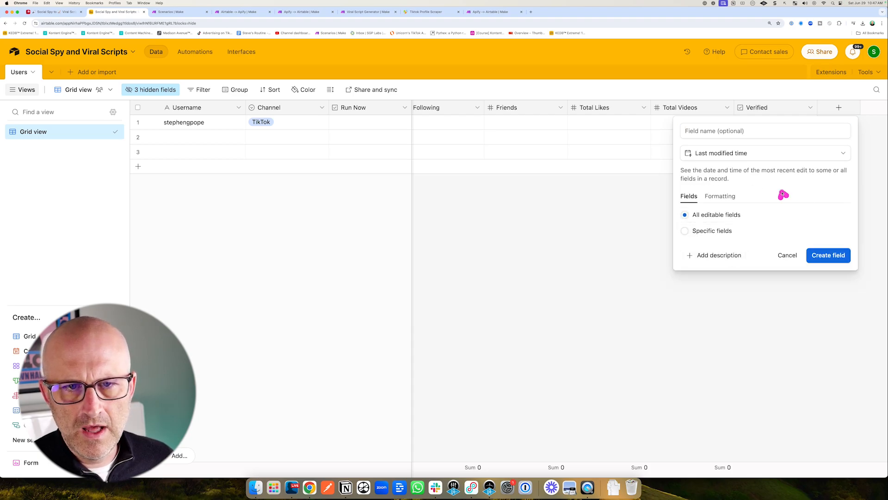
click(829, 255)
click(871, 108)
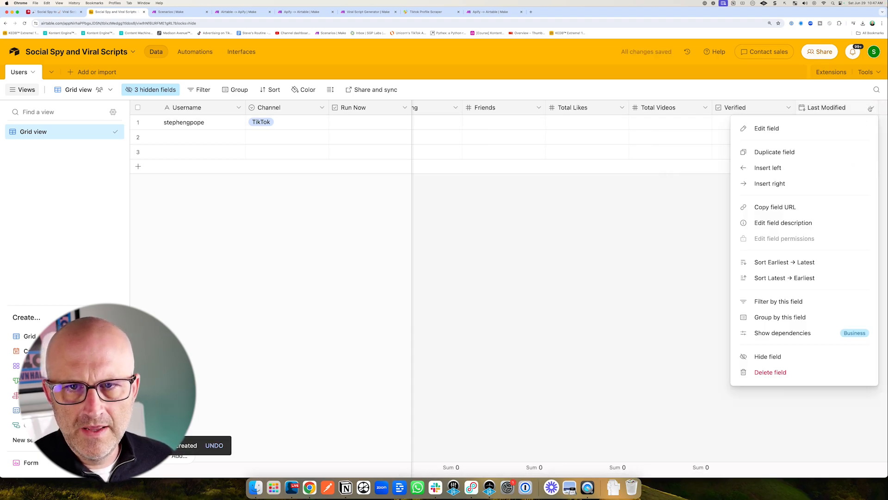
click(767, 356)
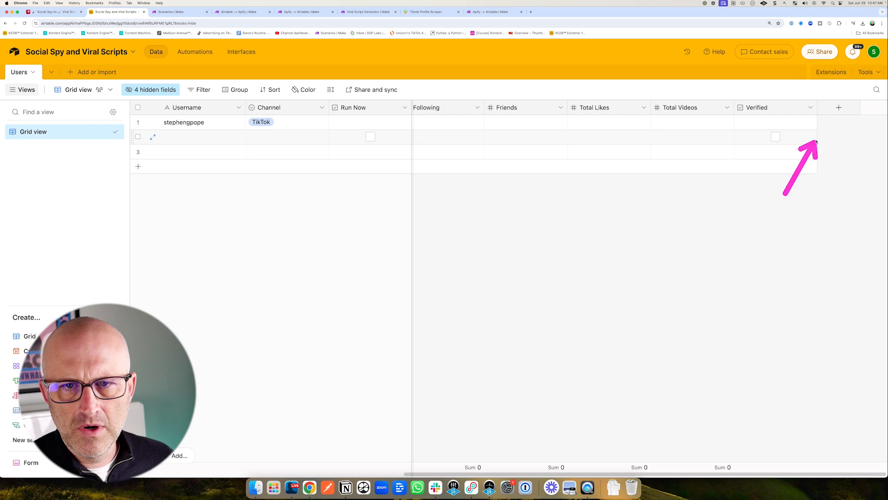
Add a field named Videos linking to a new table called Videos, allowing links to multiple records.
click(838, 109)
click(747, 179)
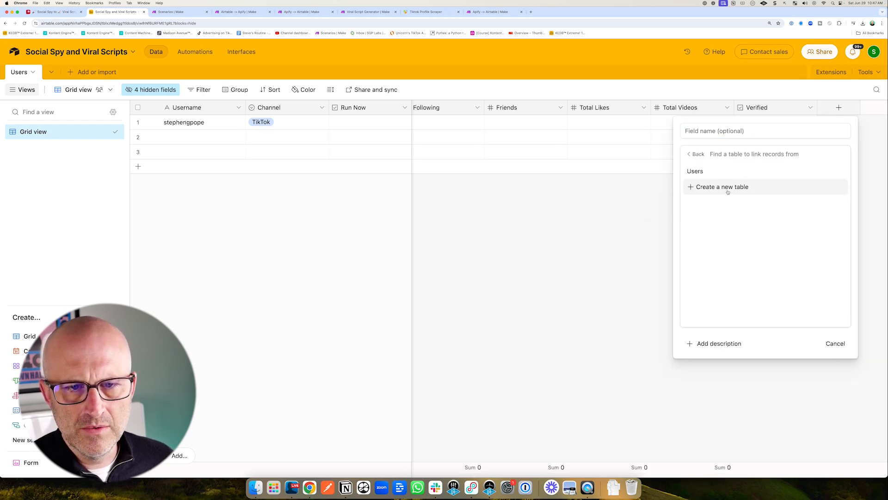
click(728, 188)
click(681, 133)
text(Videos)
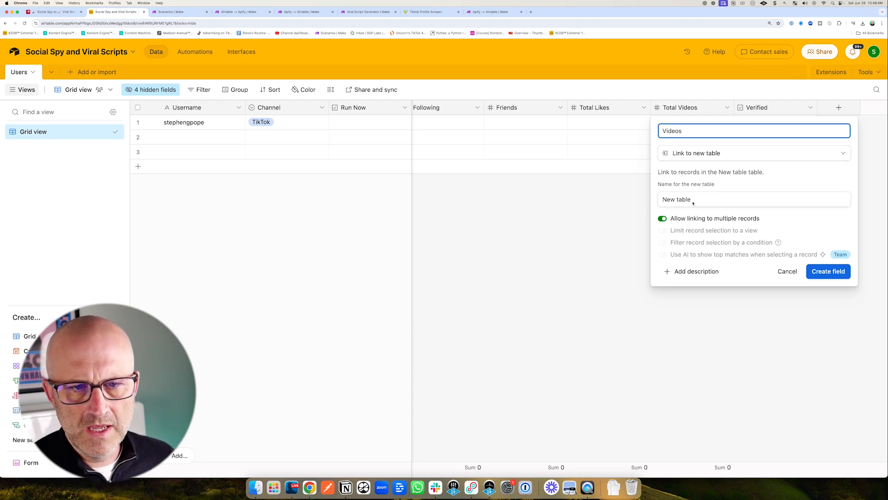
drag(695, 200, 644, 198)
text(Videos)
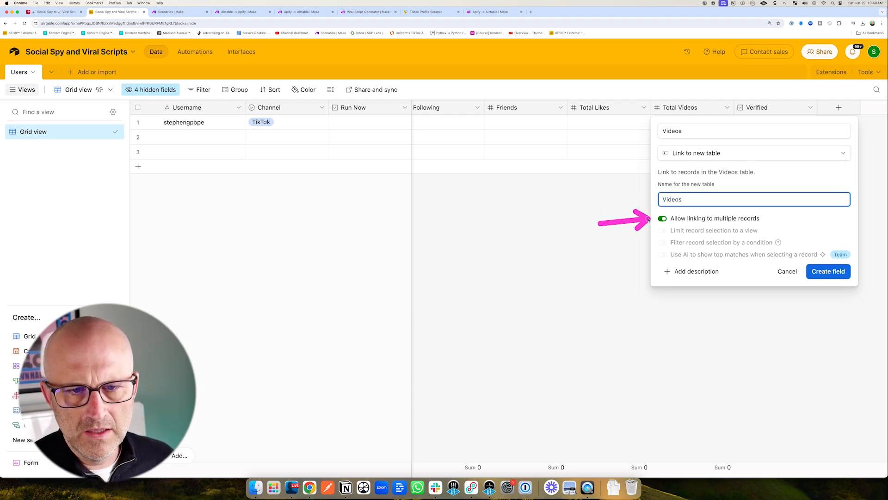
drag(809, 217, 817, 254)
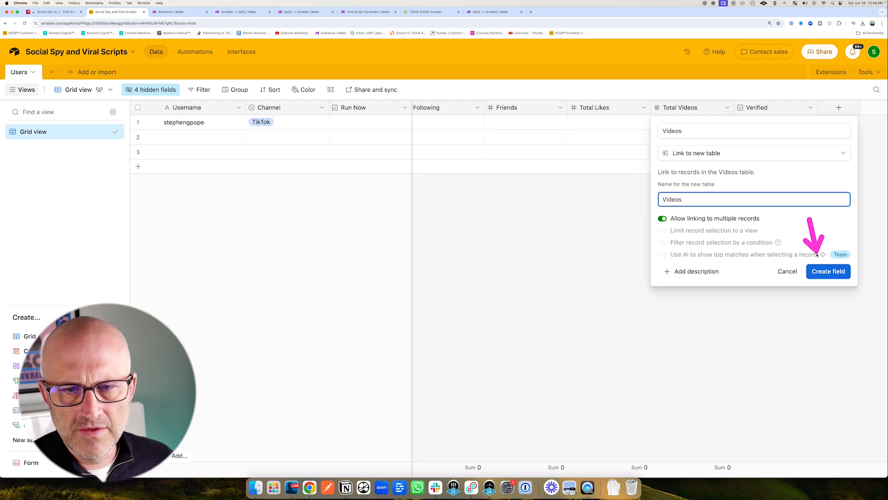
click(827, 273)
In the Videos table, add a Date field named Video Created Time with the time included.
drag(54, 150, 54, 95)
click(49, 72)
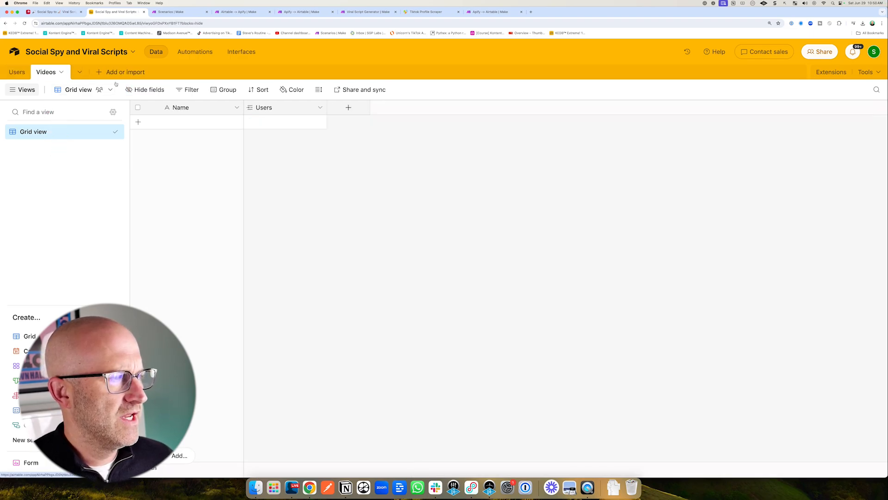
drag(310, 189, 343, 132)
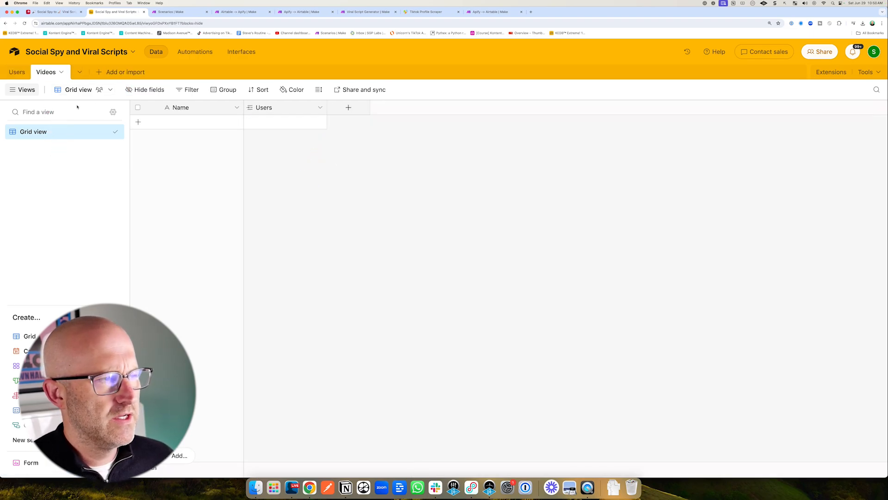
drag(56, 140, 25, 83)
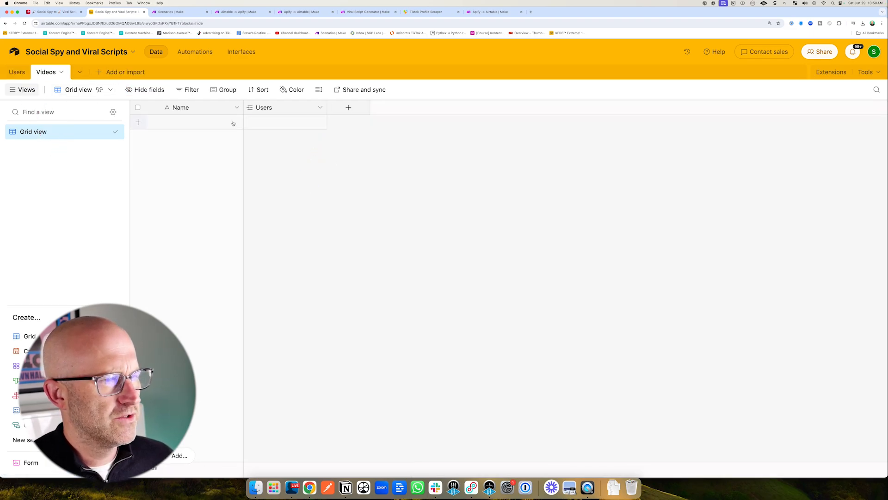
click(348, 108)
text(Video Created)
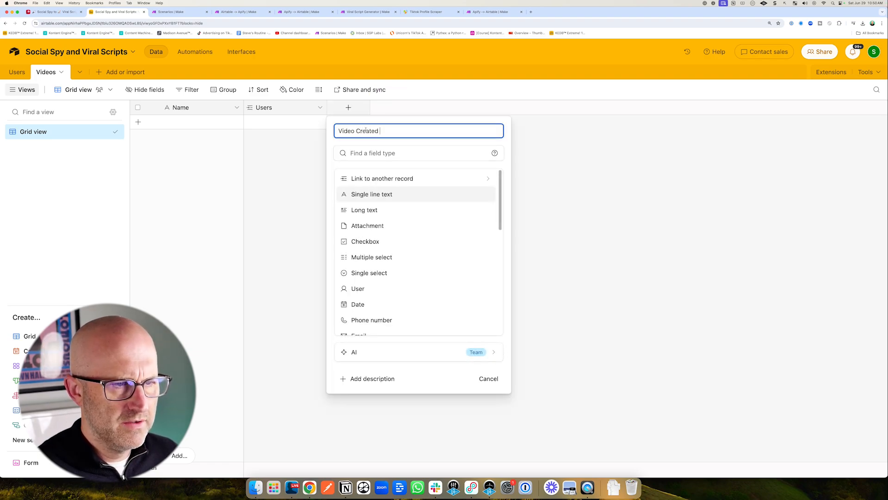
scroll(408, 231, down, 2)
drag(407, 236, 384, 259)
click(367, 271)
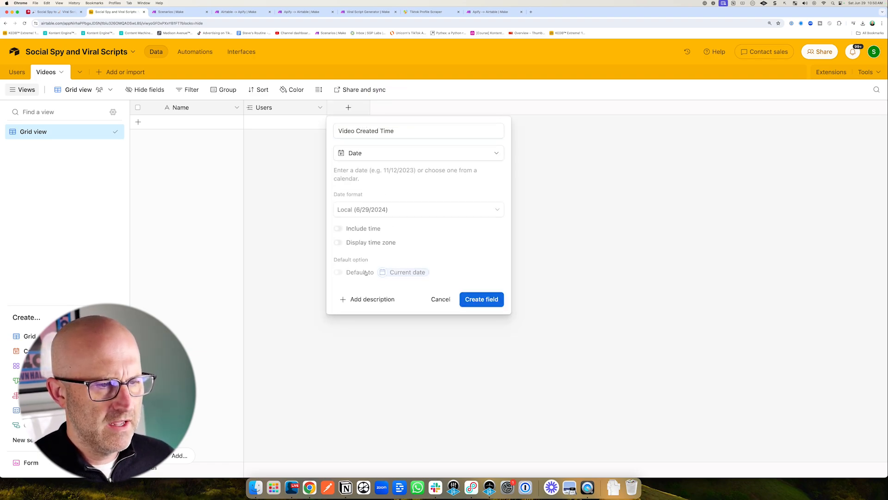
drag(283, 215, 307, 225)
click(337, 229)
drag(518, 293, 497, 329)
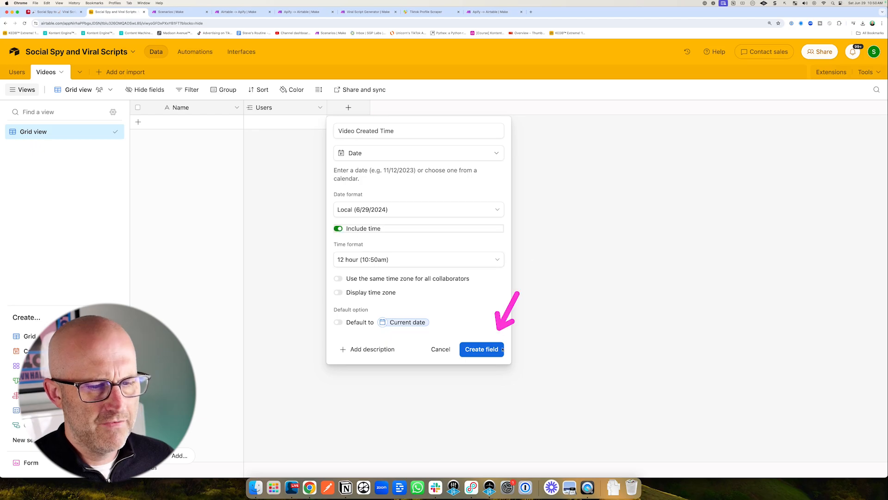
click(483, 349)
In the Users table, add a Rollup field named Last Video Created rolling up Videos' Video Created Time with MAX(values).
click(17, 72)
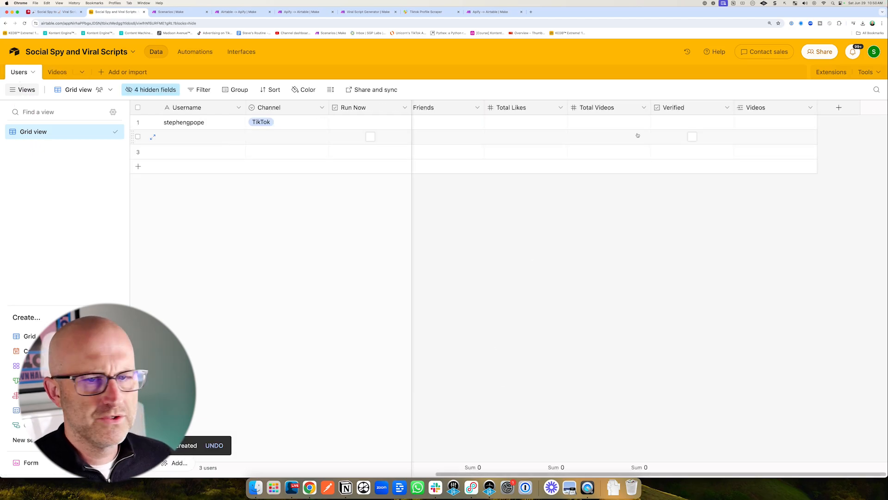
drag(800, 185, 823, 131)
click(839, 108)
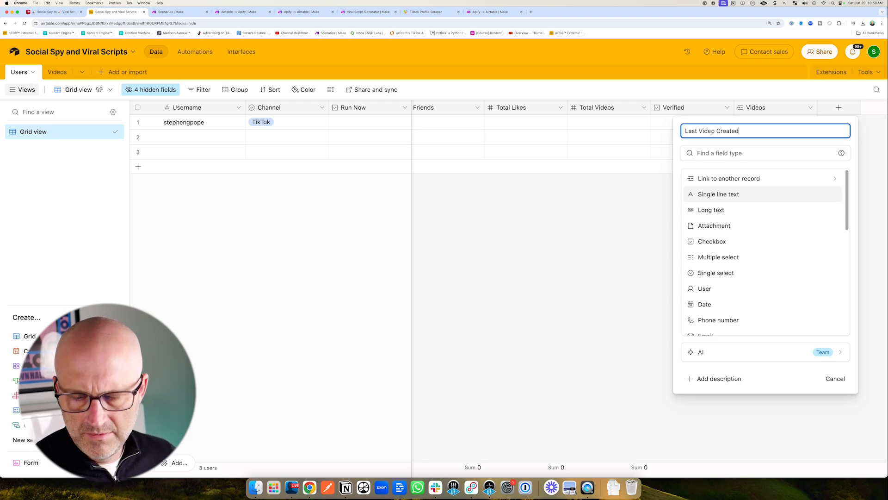
scroll(760, 218, down, 5)
drag(738, 241, 718, 274)
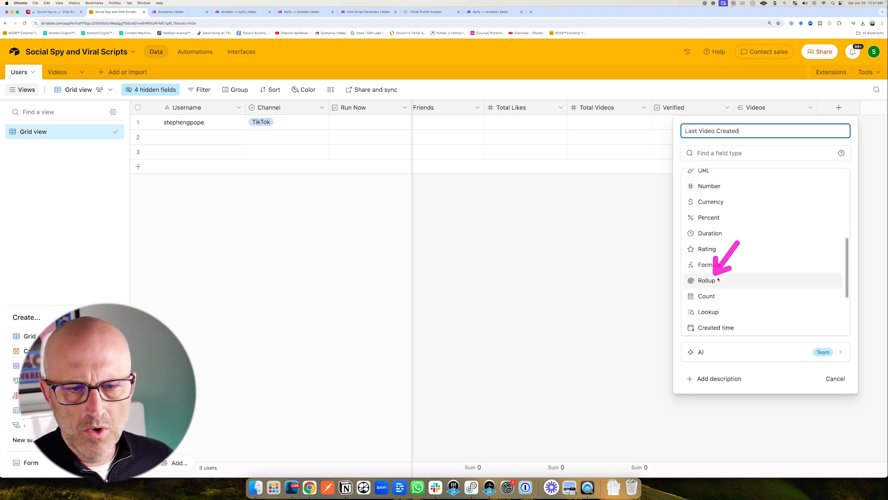
click(707, 280)
drag(620, 235, 651, 223)
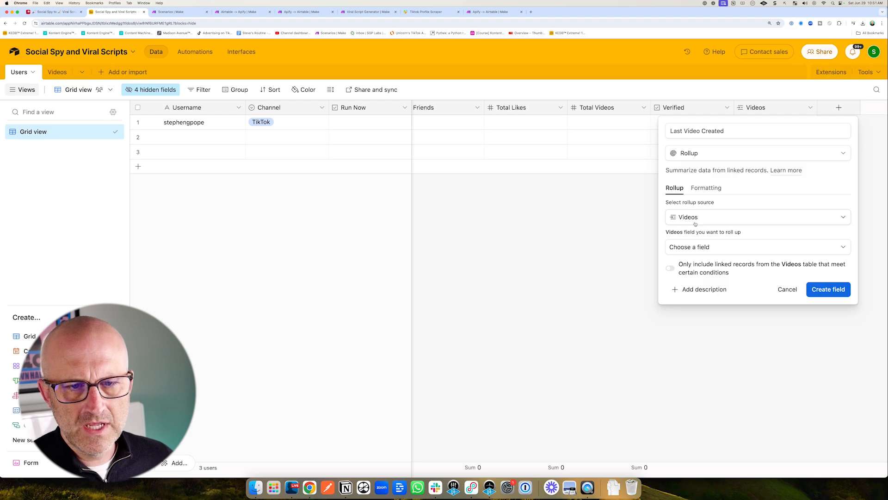
click(696, 248)
drag(604, 298, 665, 313)
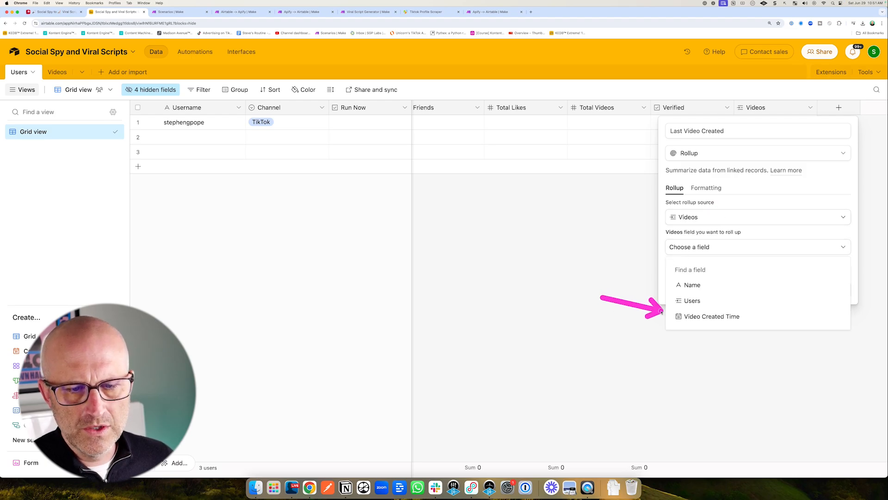
click(712, 316)
drag(773, 264, 749, 285)
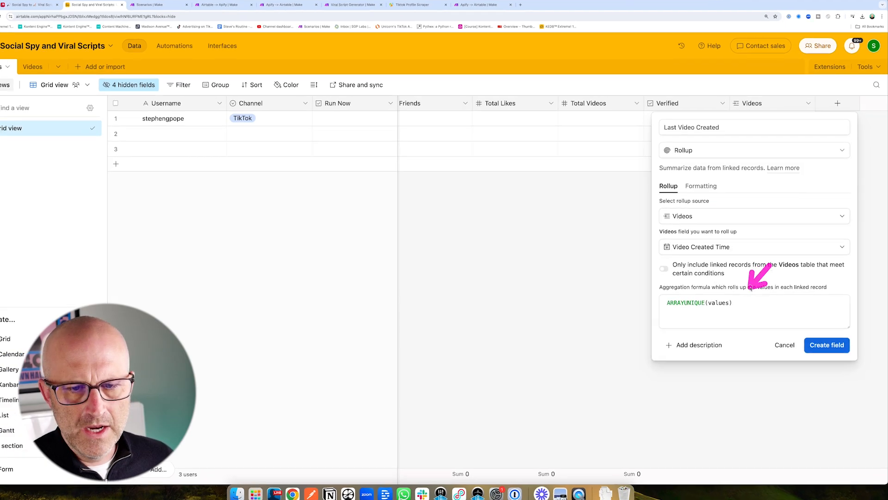
click(731, 300)
drag(650, 329, 546, 330)
text(MAX)
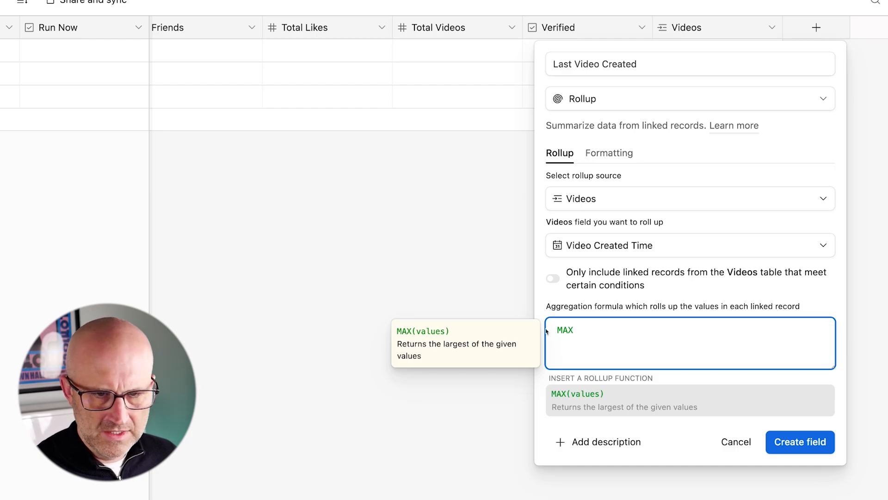
click(684, 399)
drag(808, 284, 804, 371)
click(800, 394)
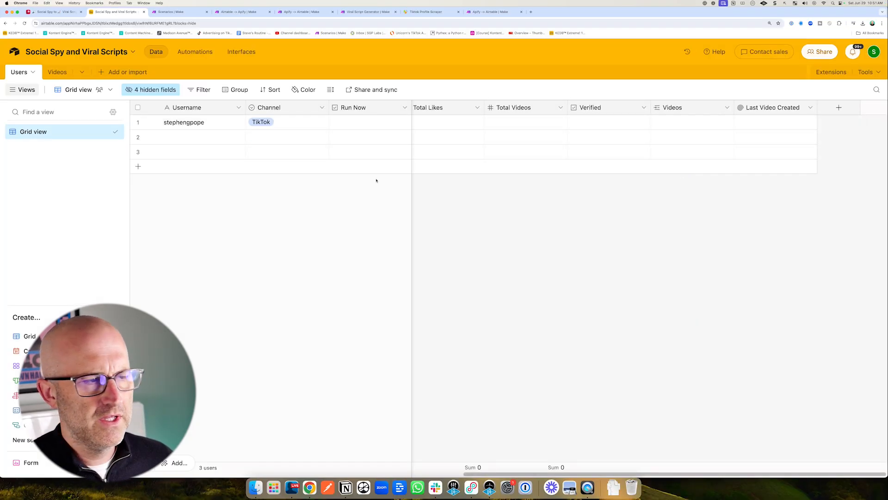
mouse_move(206, 193)
mouse_down()
mouse_move(176, 131)
mouse_move(201, 130)
mouse_up()
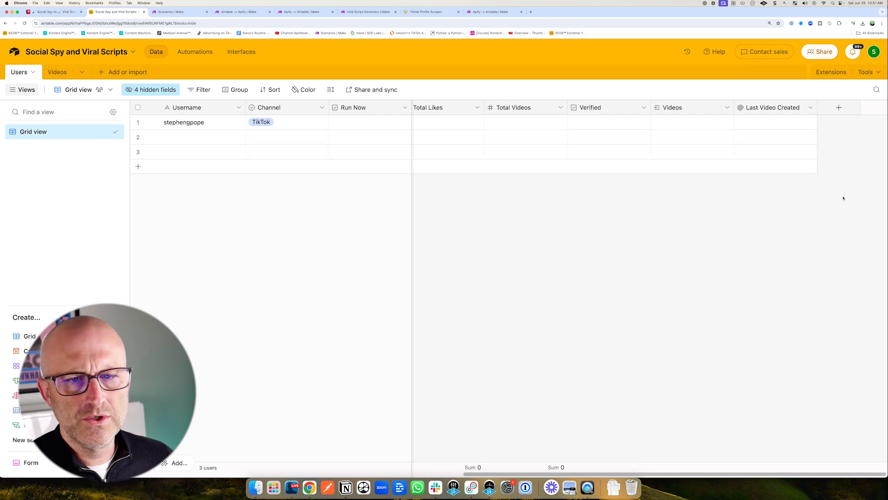
drag(688, 158, 724, 127)
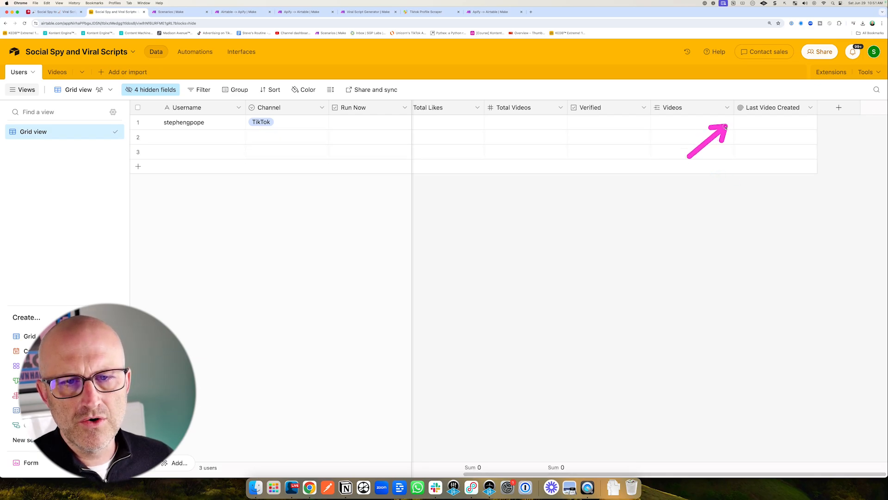
click(53, 72)
drag(267, 155, 204, 152)
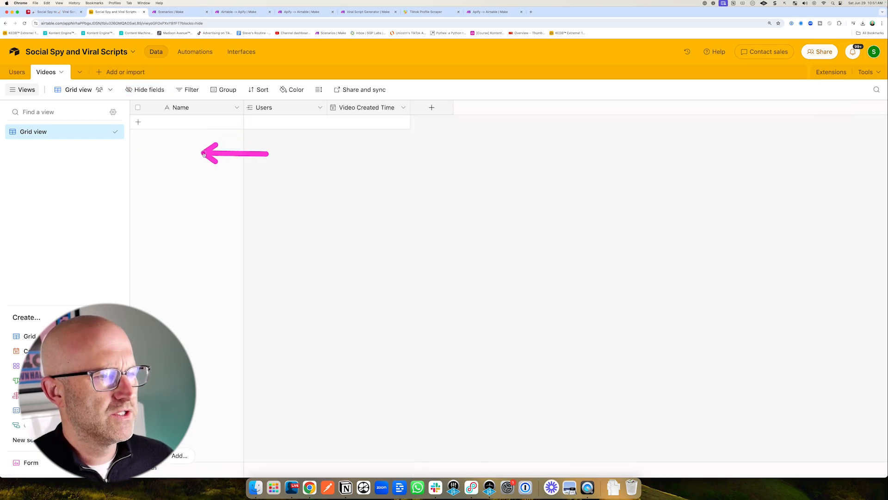
click(17, 72)
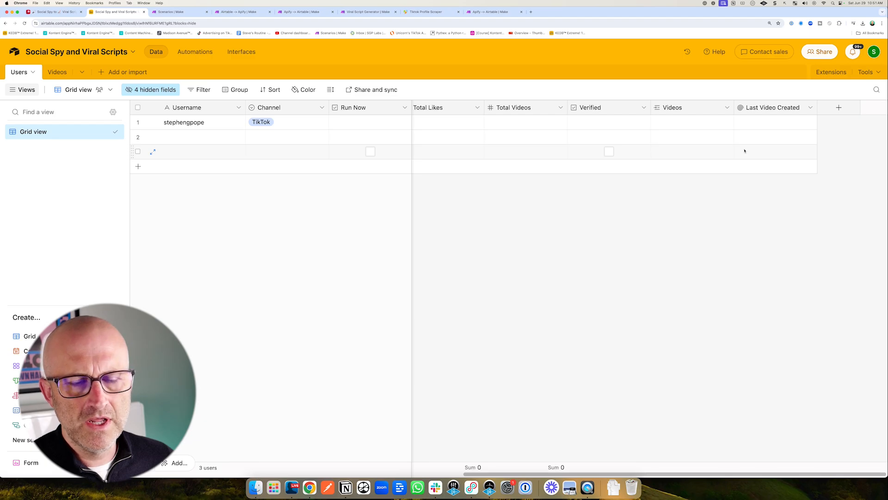
Add a Formula field named Oldest Post Date: IF({Last Video Created}, DATETIME_FORMAT({Last Video Created}, 'YYYY-MM-DD'), "2024-06-01").
click(839, 107)
scroll(759, 272, down, 4)
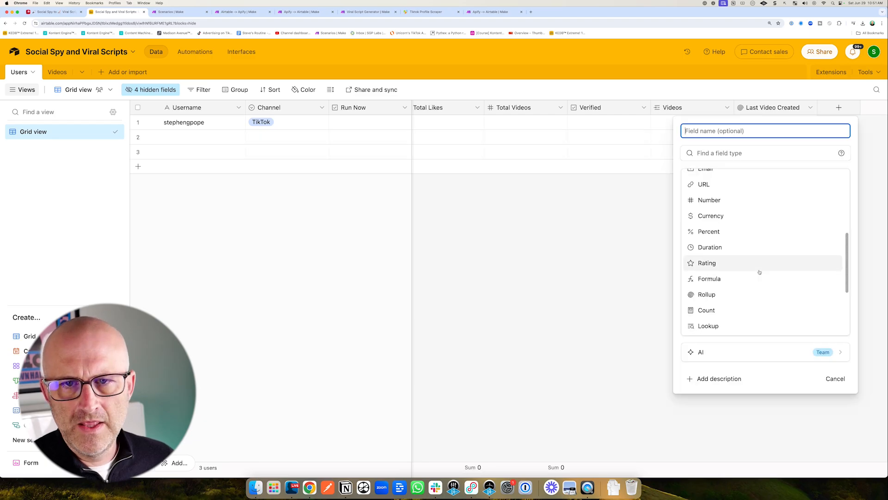
scroll(759, 272, down, 2)
drag(763, 216, 729, 236)
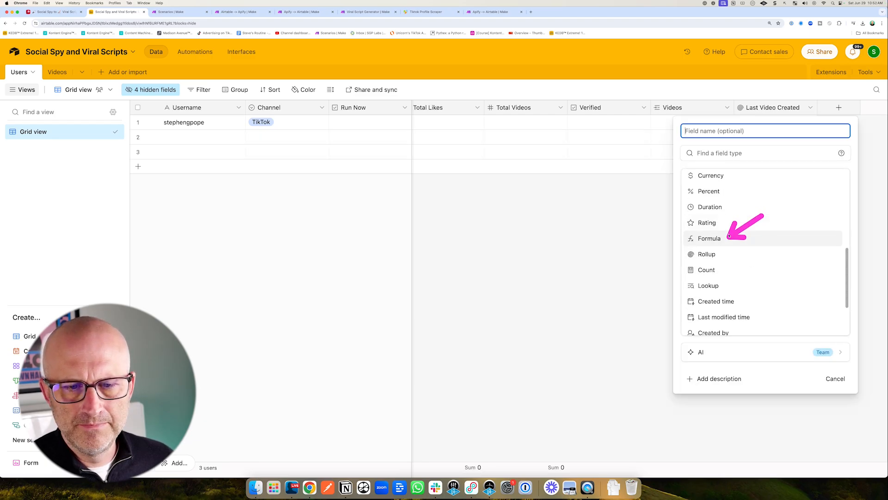
click(729, 237)
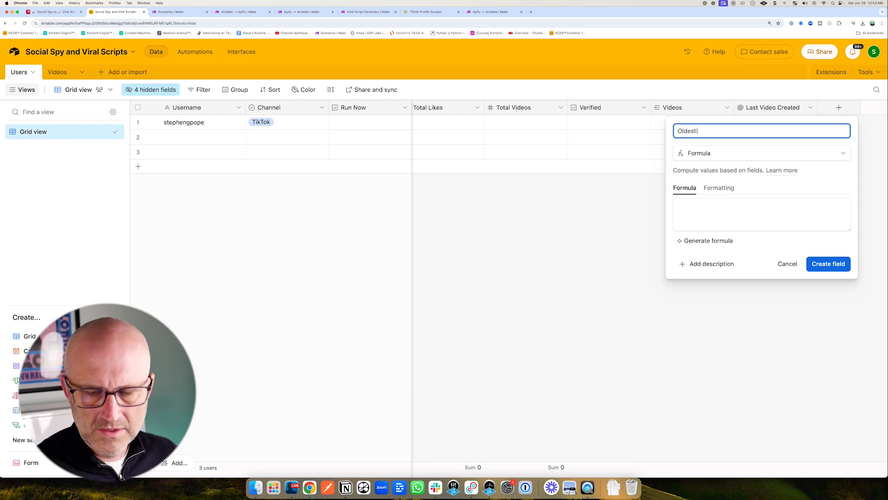
text(e)
drag(684, 81, 726, 101)
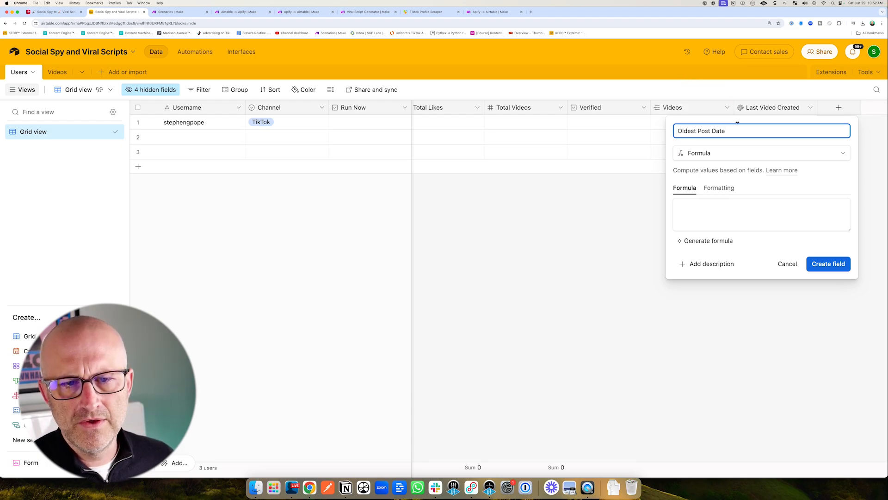
drag(609, 180, 644, 198)
click(572, 182)
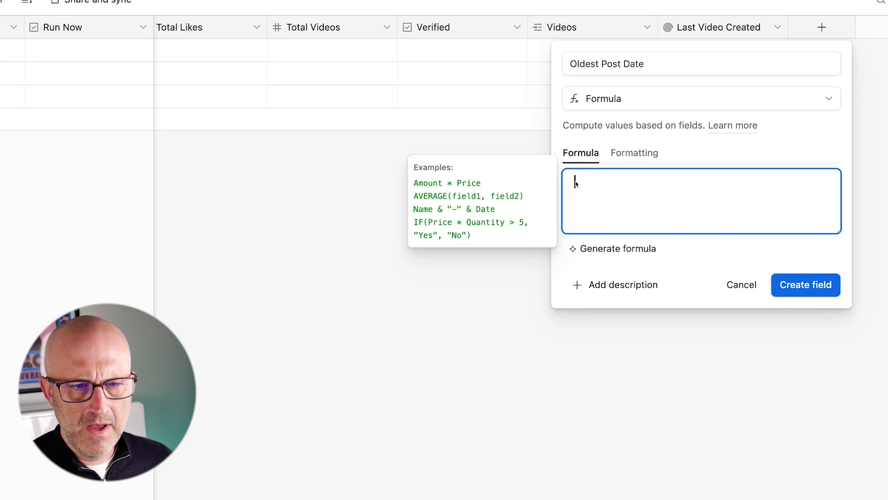
text(IF({Last Video Created}, DATETIME_FORMAT({Last Video Created}, 'YYYY-MM-DD'), "2024-06-01"))
mouse_move(623, 113)
mouse_down()
mouse_move(597, 146)
mouse_move(630, 161)
mouse_move(745, 173)
mouse_up()
drag(844, 215, 824, 283)
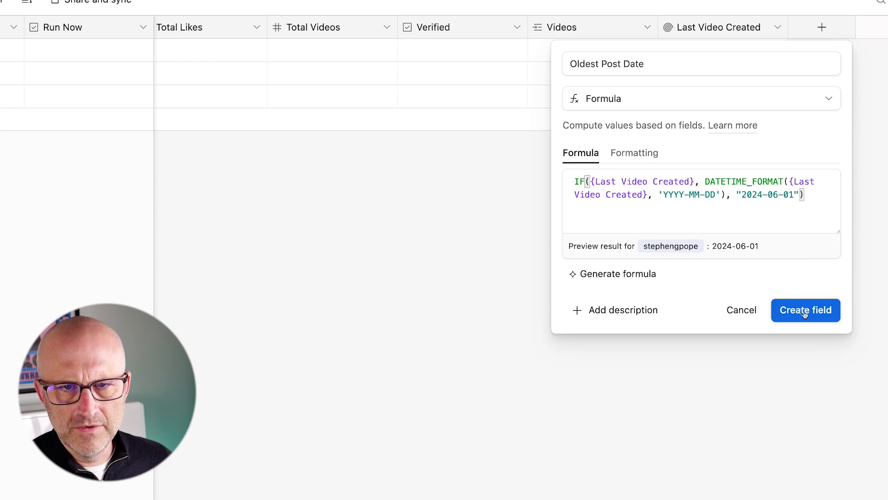
click(818, 310)
Reopen the Oldest Post Date field settings to review its formula.
click(872, 109)
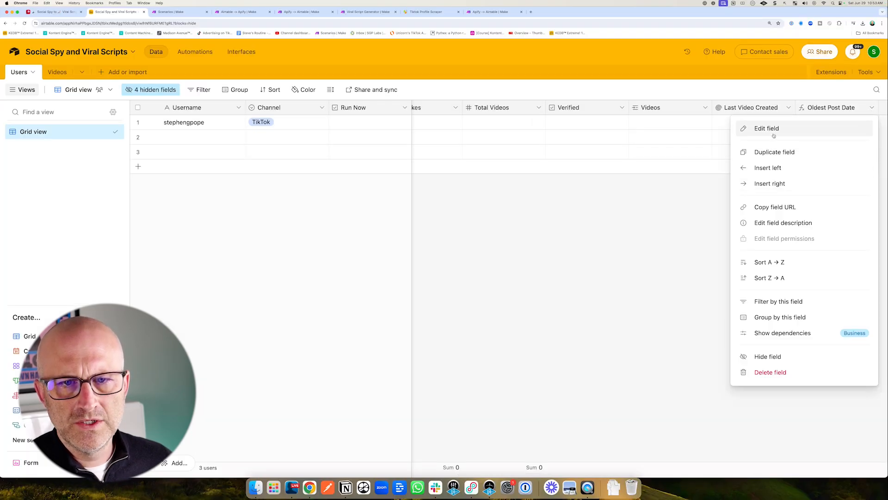
click(760, 127)
mouse_move(525, 147)
mouse_down()
mouse_move(498, 188)
mouse_move(519, 196)
mouse_up()
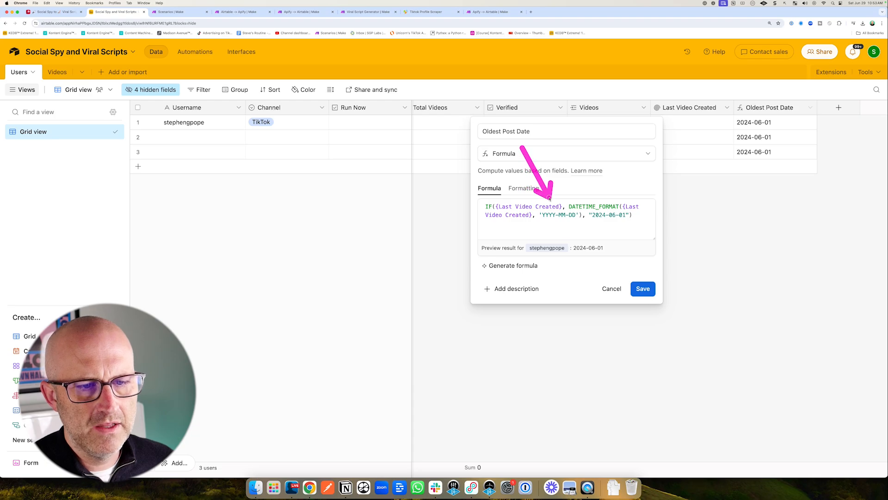
mouse_move(600, 264)
mouse_down()
mouse_move(552, 219)
mouse_move(591, 218)
mouse_up()
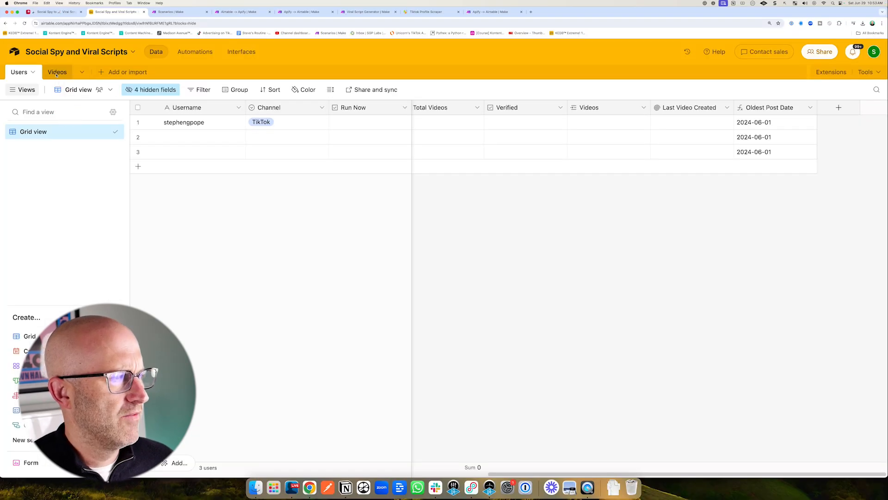
click(56, 73)
click(288, 122)
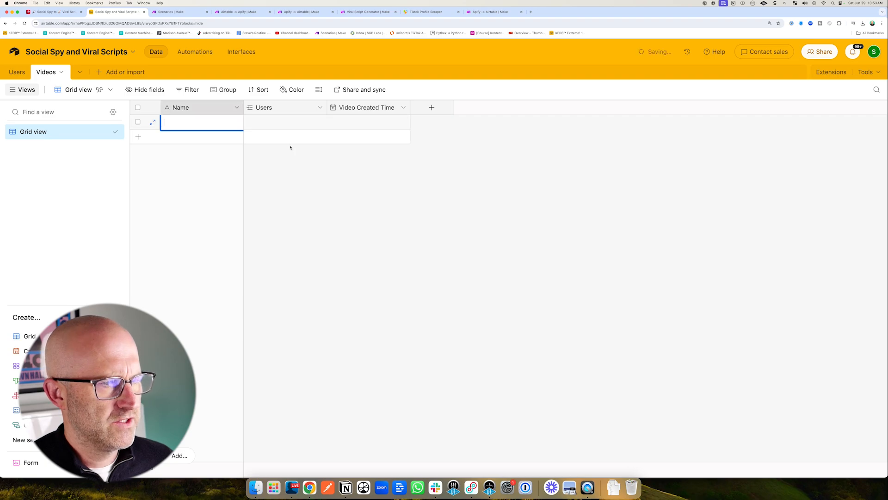
click(271, 129)
click(260, 129)
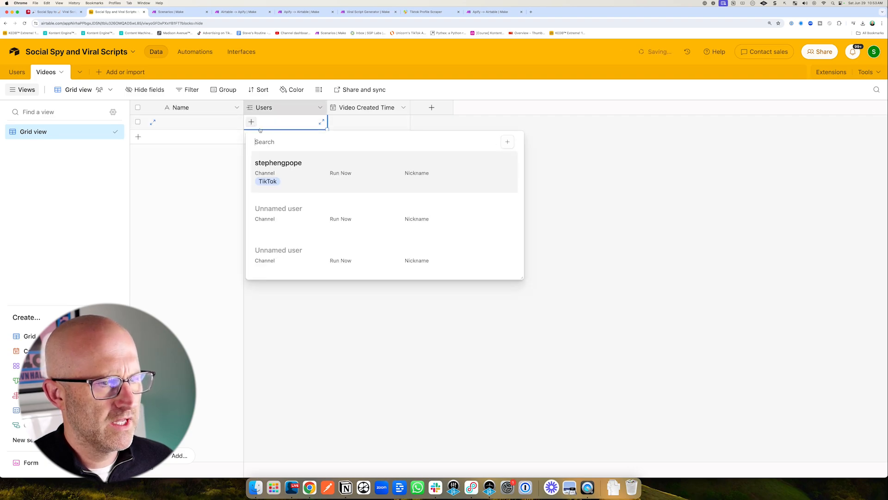
click(291, 168)
double_click(359, 122)
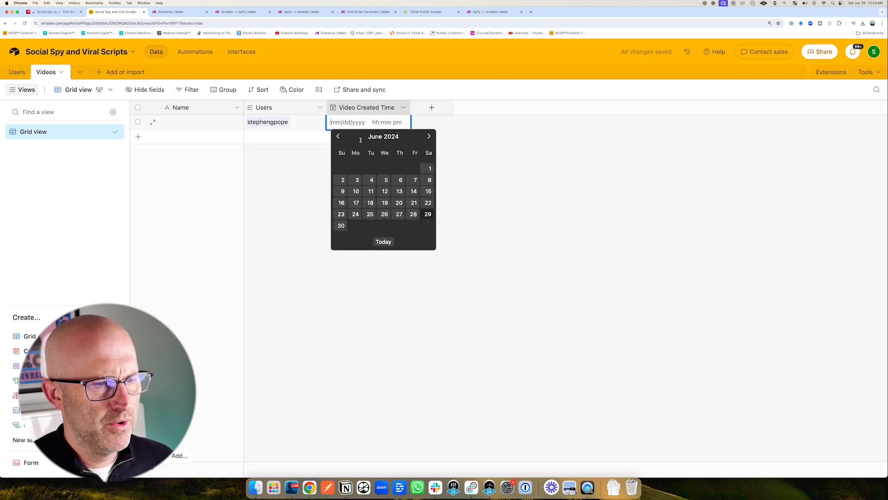
click(372, 180)
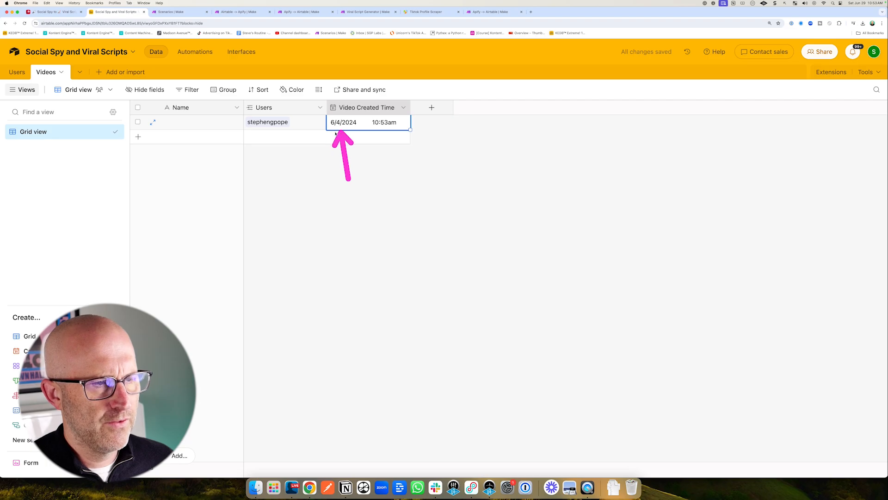
Delete the test video record from the Videos table.
click(15, 73)
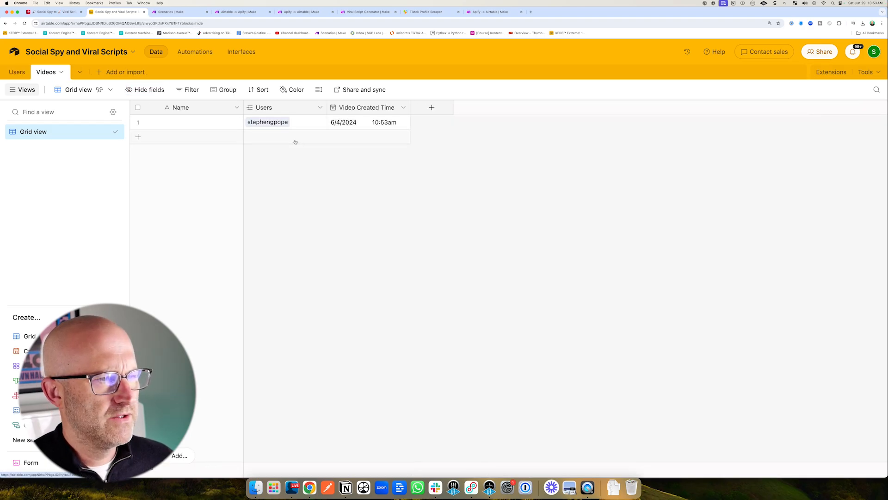
right_click(303, 122)
click(348, 287)
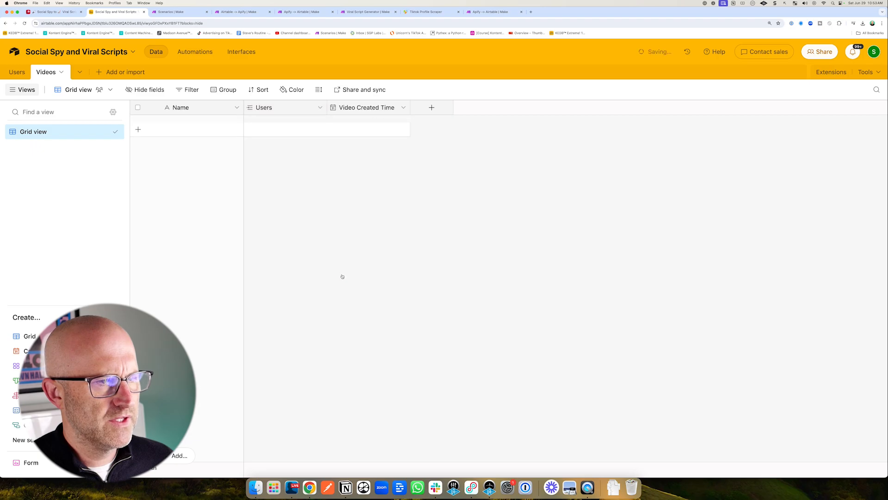
In the Users table, open the Oldest Post Date field settings and examine its relation to Last Video Created.
click(17, 72)
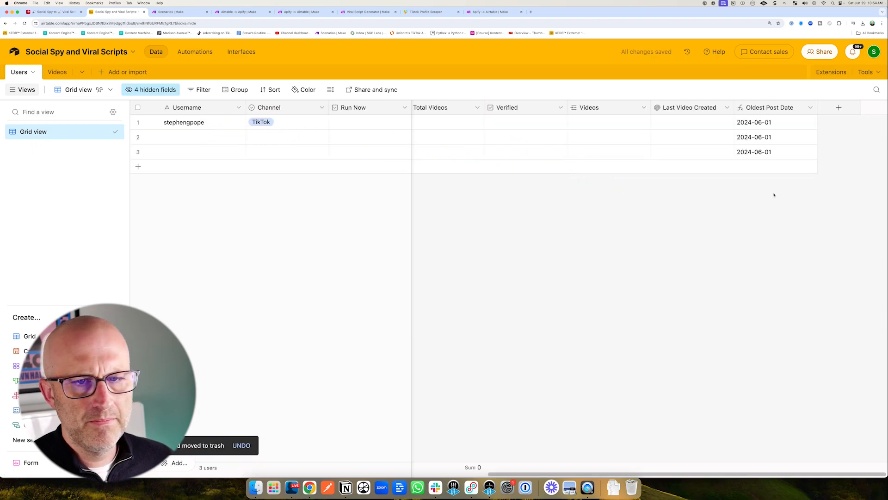
click(811, 108)
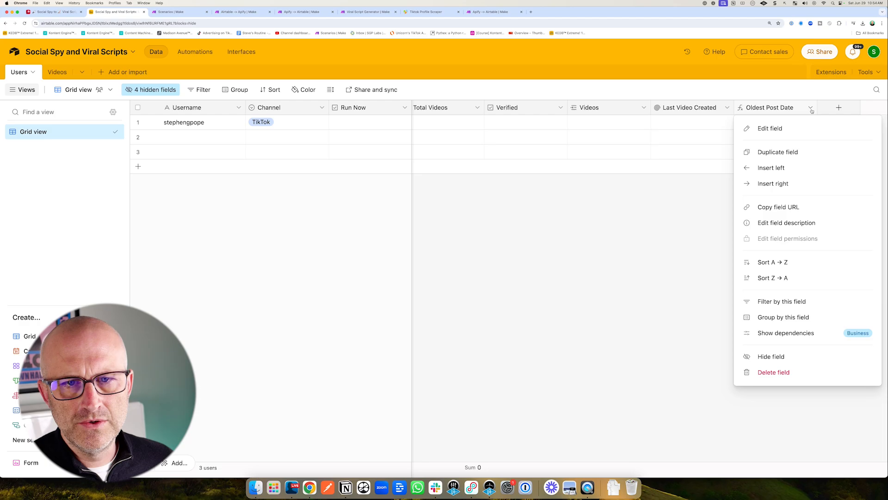
click(784, 128)
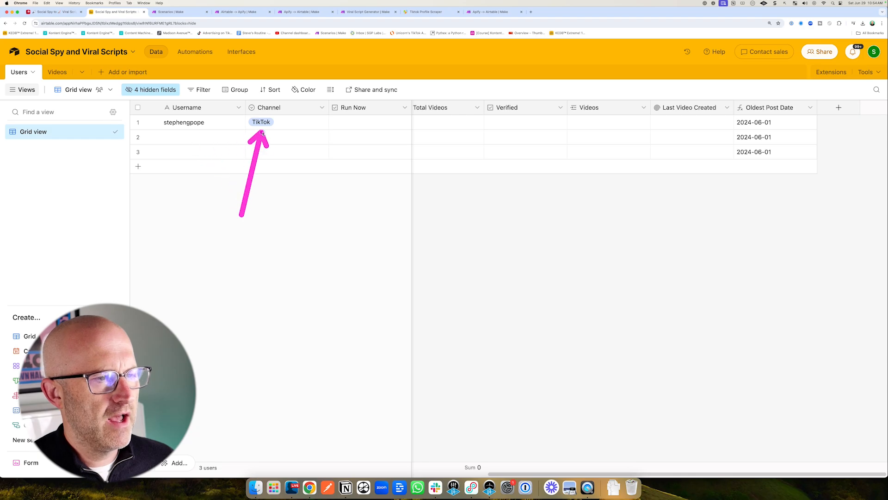
drag(623, 187, 662, 130)
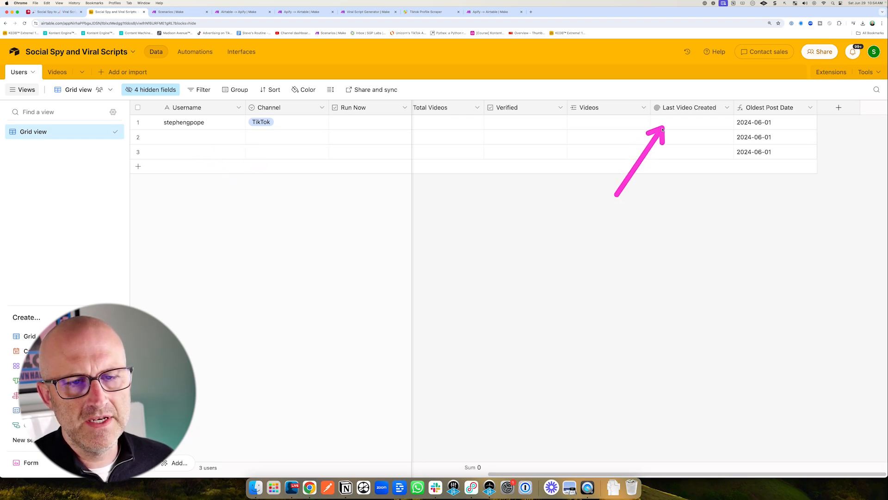
drag(699, 169, 729, 132)
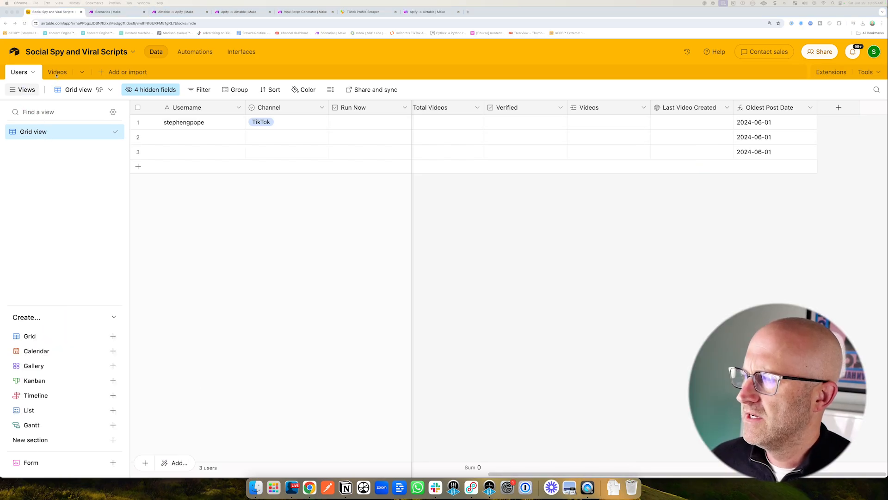
In the Videos table, rename the primary Name field to ID.
click(57, 73)
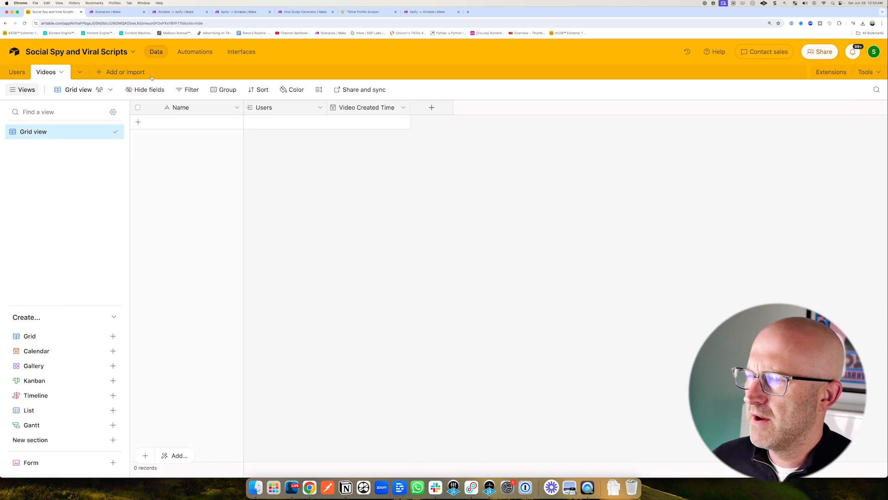
click(237, 108)
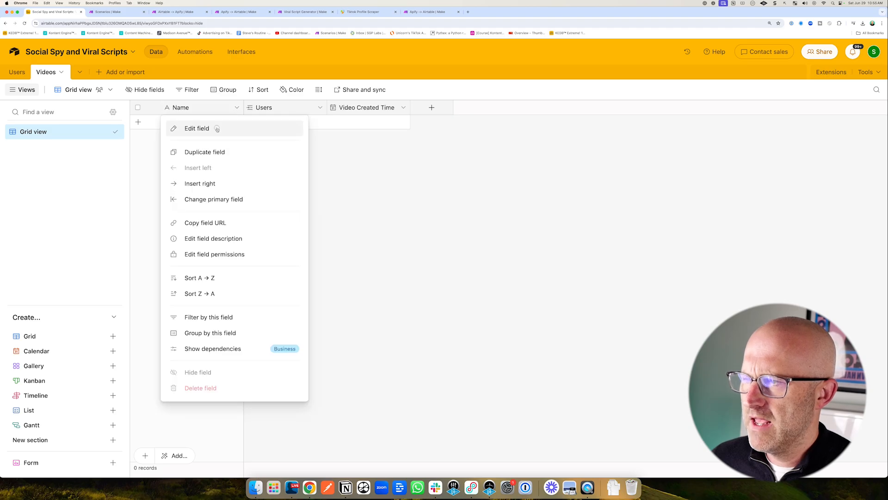
click(214, 127)
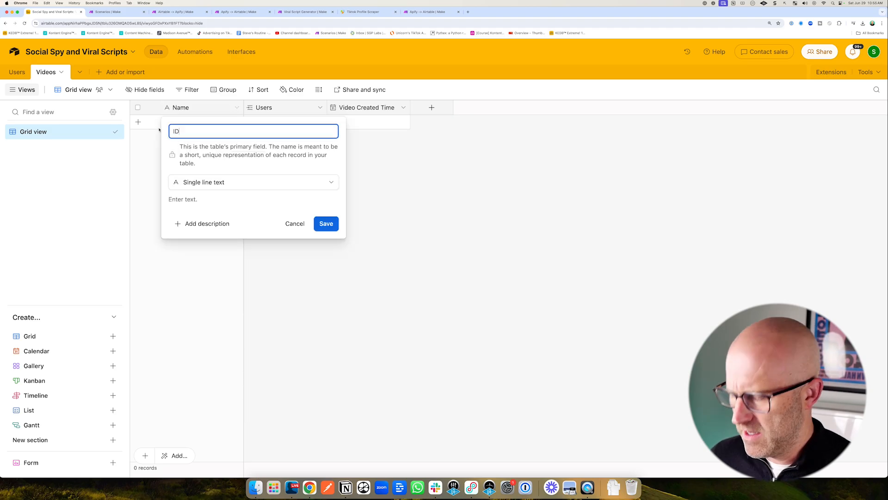
key(Return)
Rename the Users link field to User and turn off linking to multiple records, confirming the change.
click(320, 108)
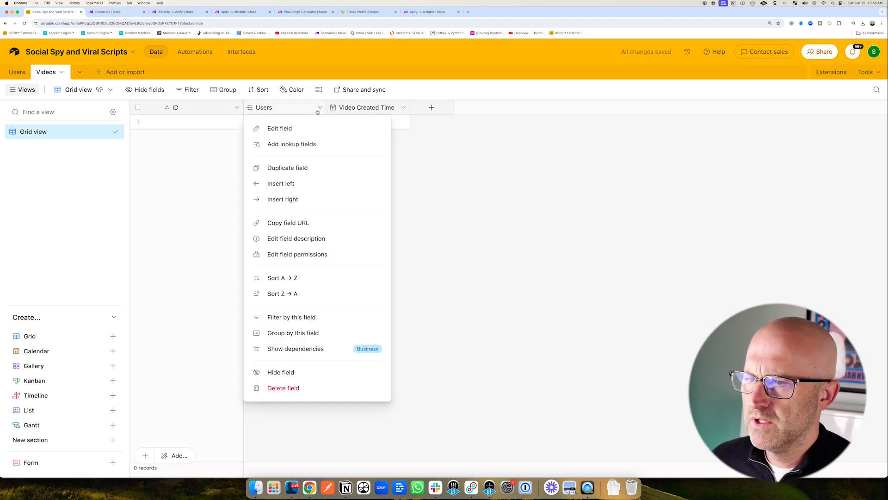
click(296, 126)
click(293, 131)
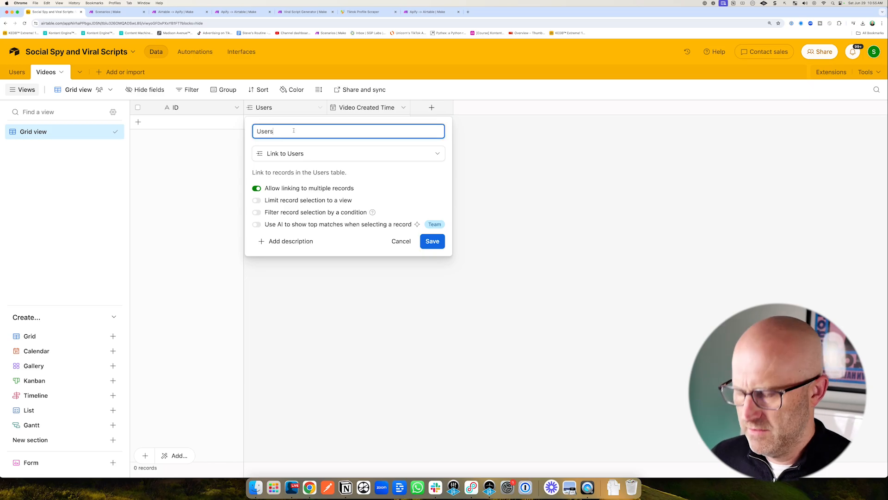
click(257, 189)
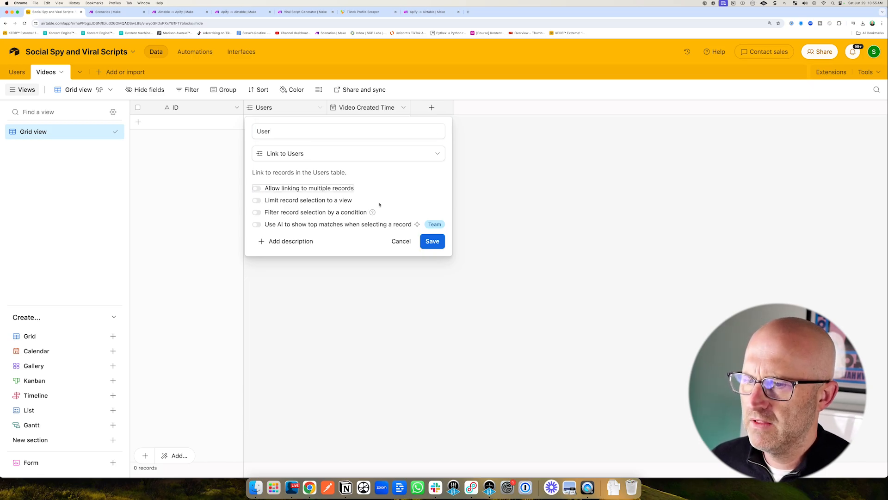
click(437, 243)
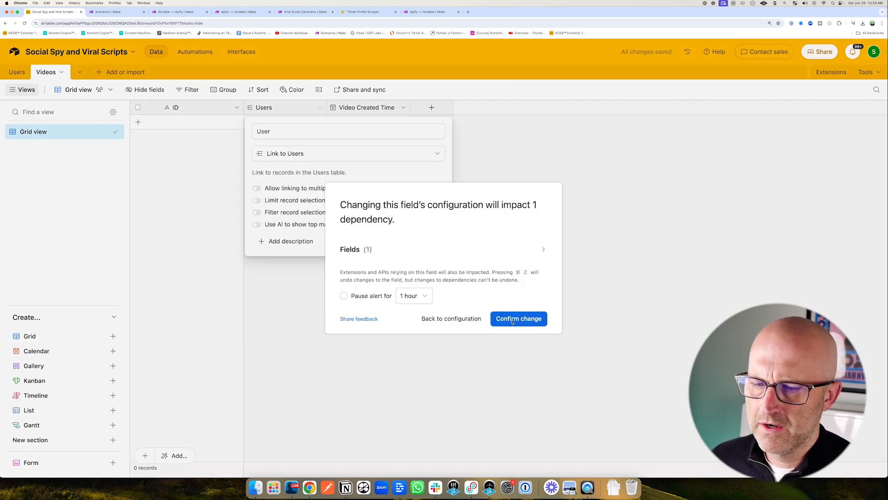
click(511, 320)
click(321, 108)
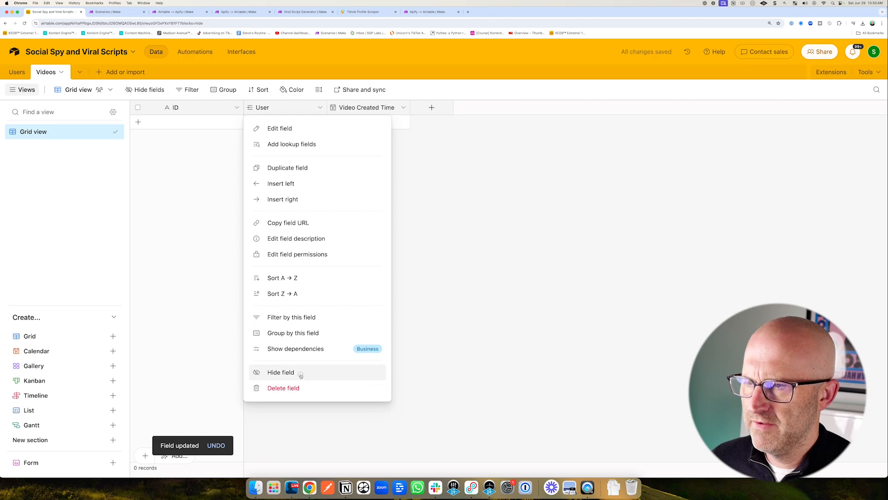
click(299, 372)
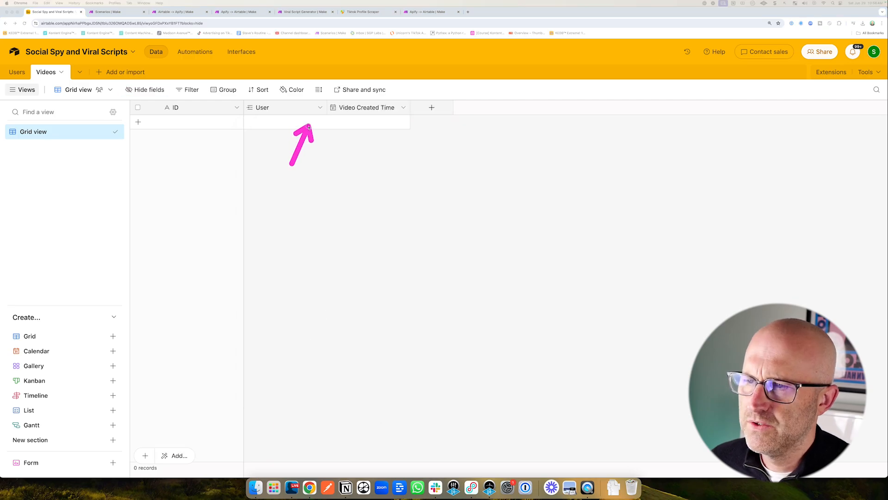
key(Escape)
Insert a Checkbox field named Generate Script to the right of User.
click(321, 109)
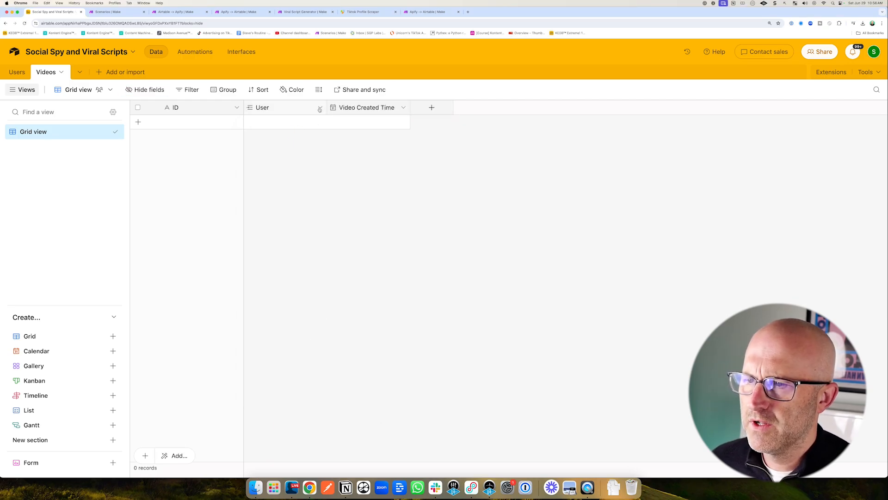
click(320, 108)
click(300, 198)
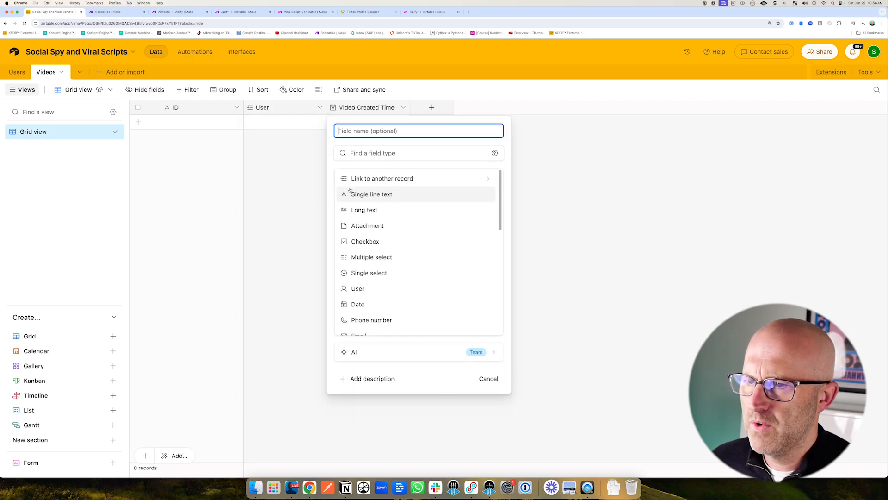
text(Generate Script)
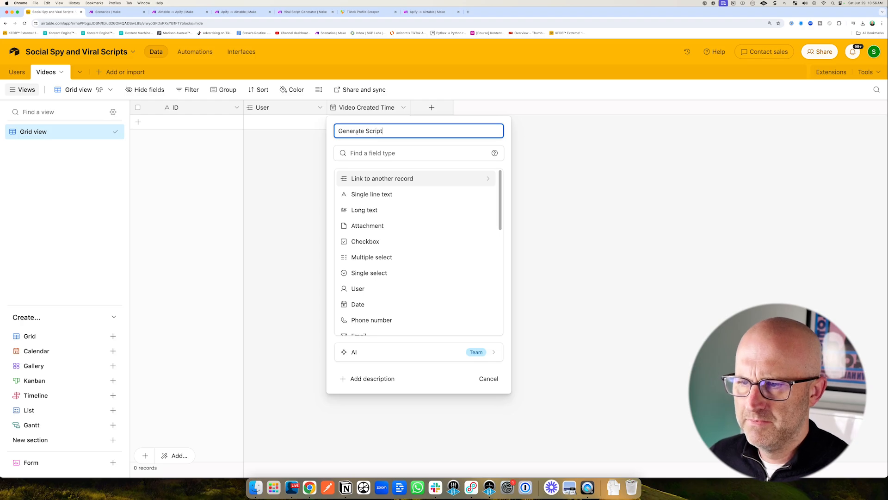
click(370, 241)
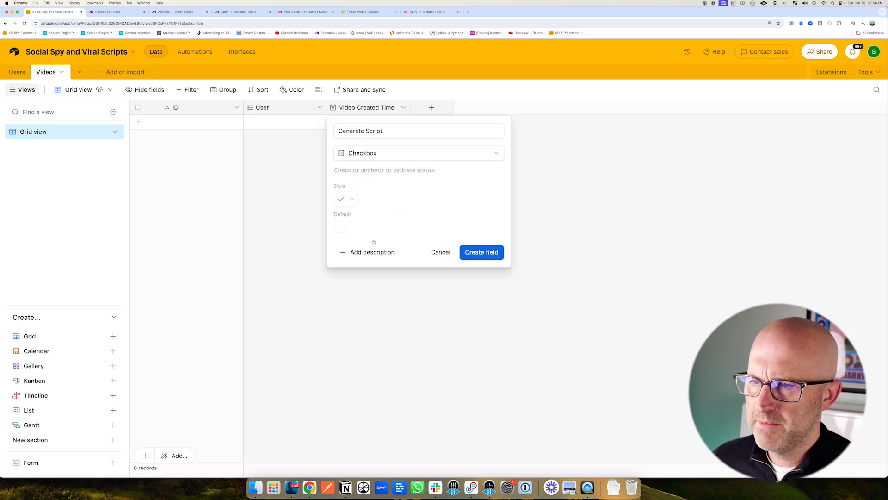
click(484, 256)
Insert an Attachment field named Cover to the right of Generate Script.
click(404, 107)
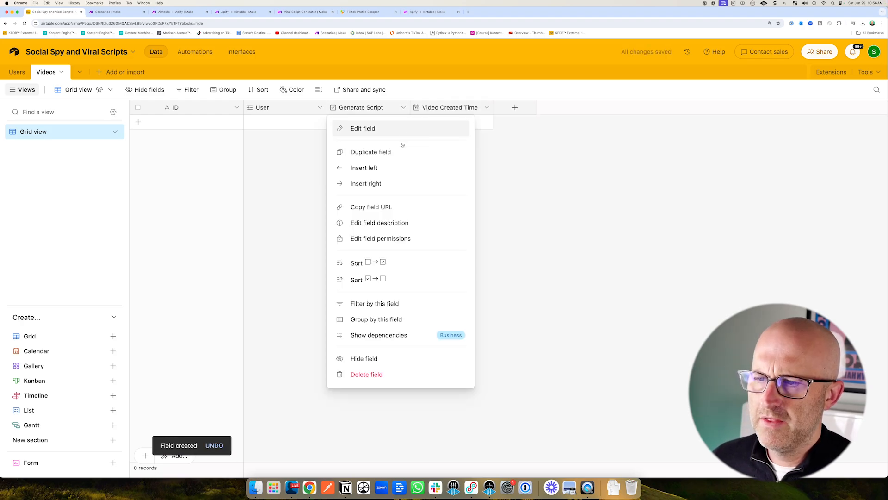
click(394, 182)
text(Cover)
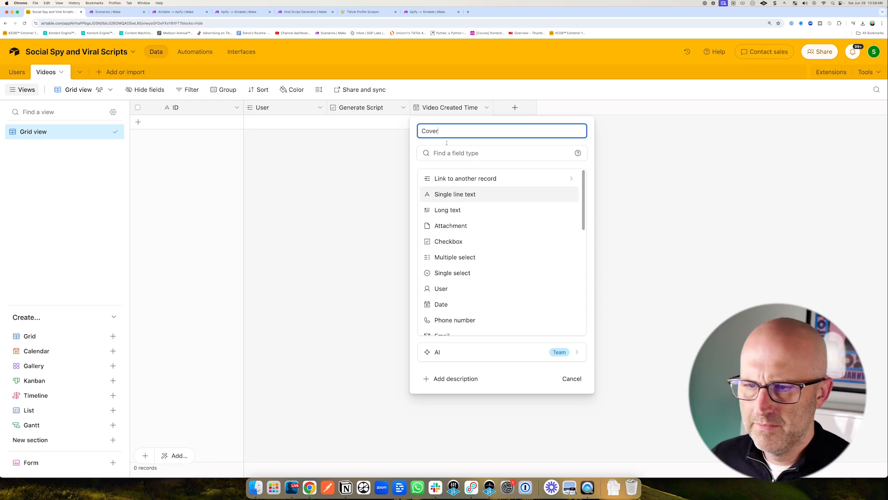
click(454, 226)
key(Return)
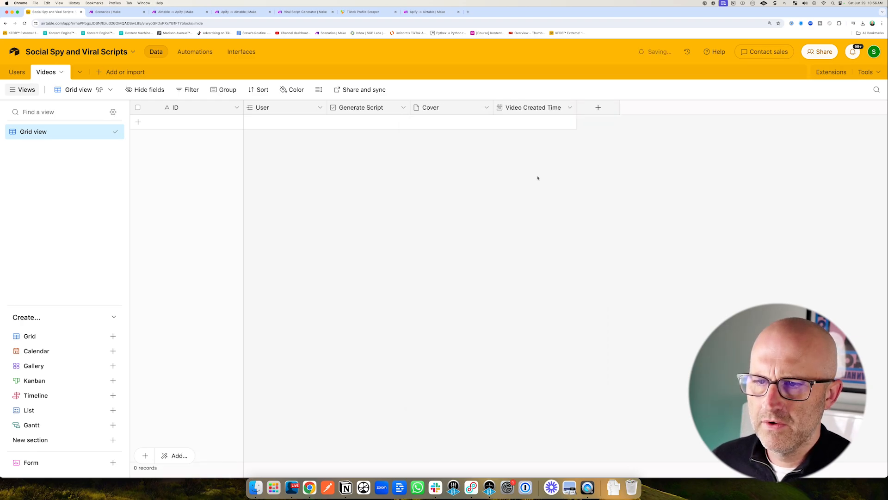
Insert an Attachment field named Media to the right of Cover.
click(486, 107)
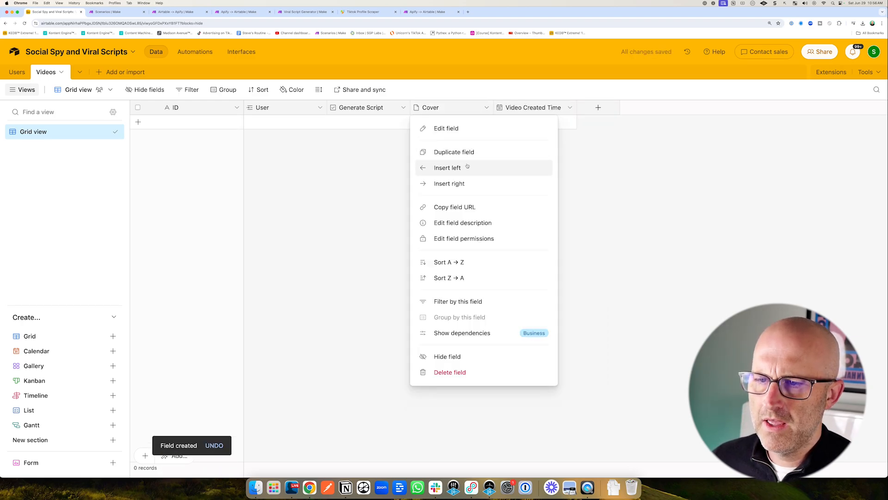
click(462, 184)
text(Media)
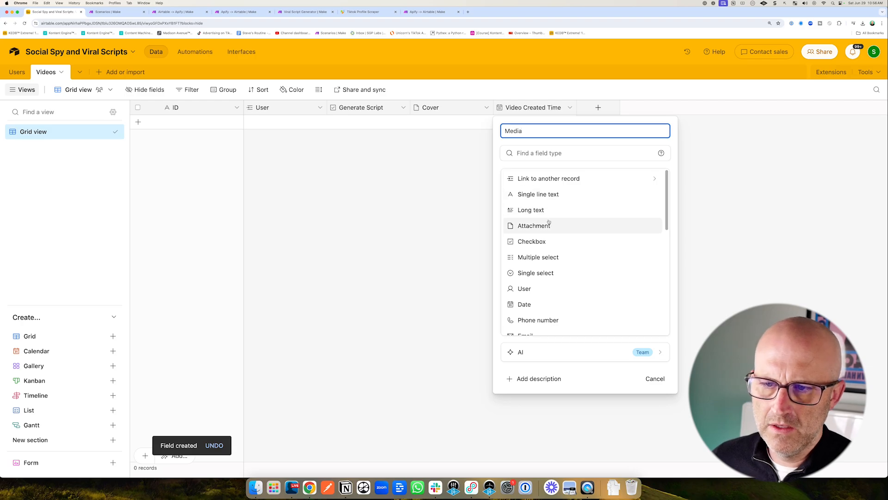
click(548, 225)
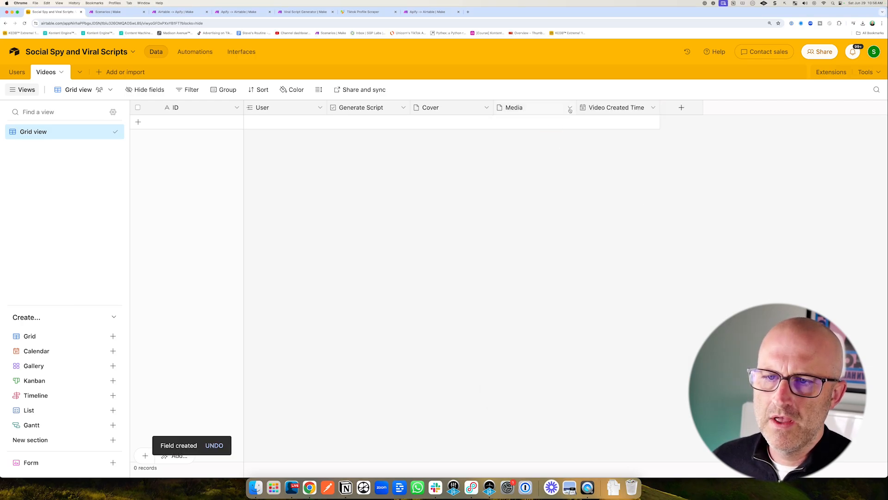
Insert a Long text field named Caption to the right of Media.
click(568, 107)
click(549, 190)
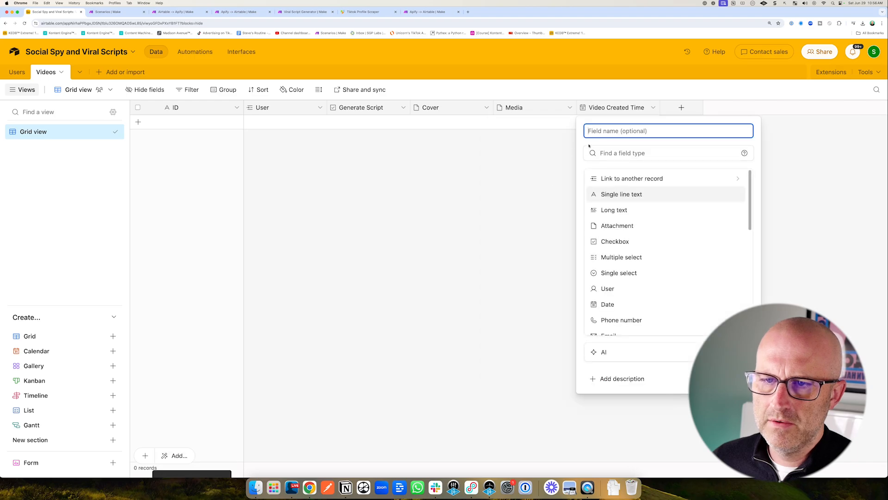
text(Caption)
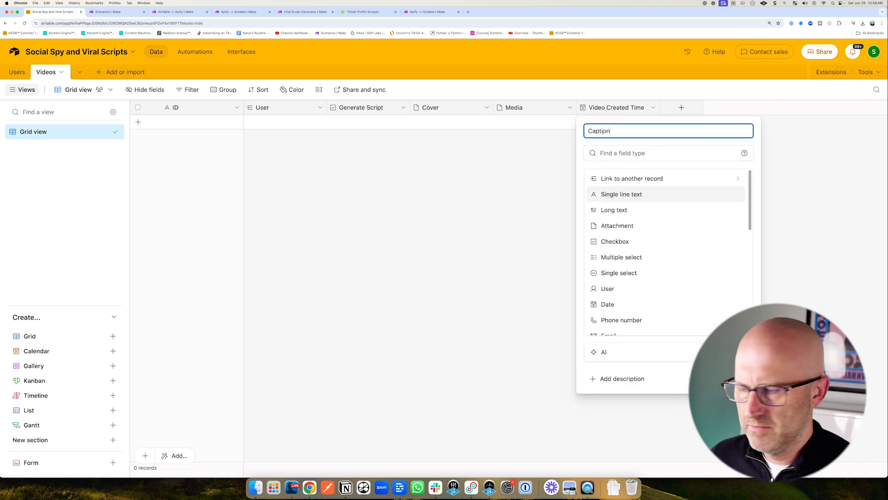
click(611, 209)
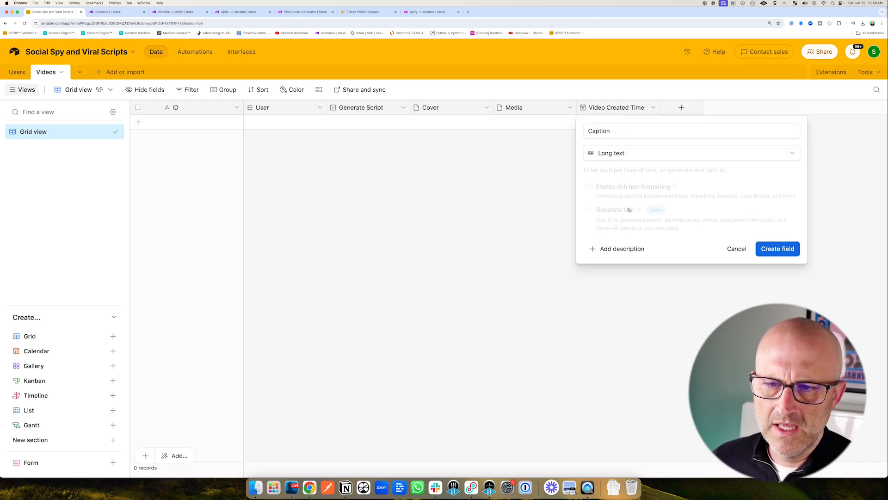
click(758, 252)
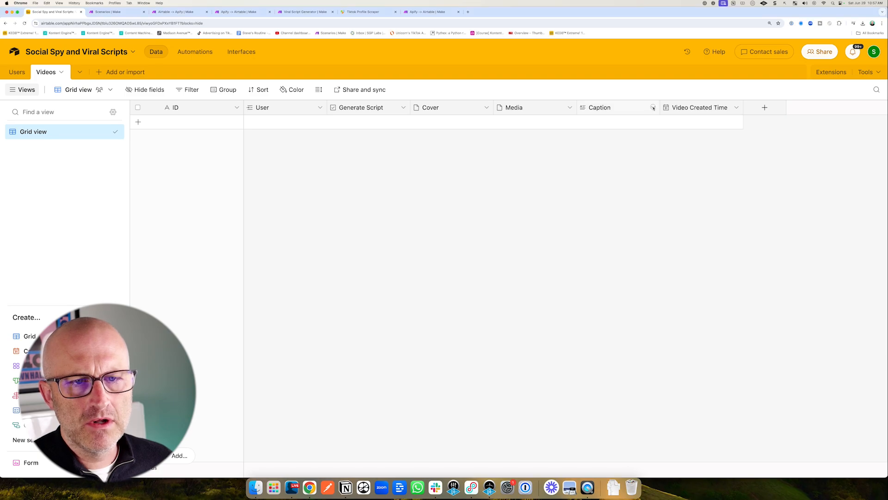
Insert a Number field named Likes to the right of Caption with 0 decimal places and no thousands separator.
click(653, 109)
click(645, 183)
text(Likes)
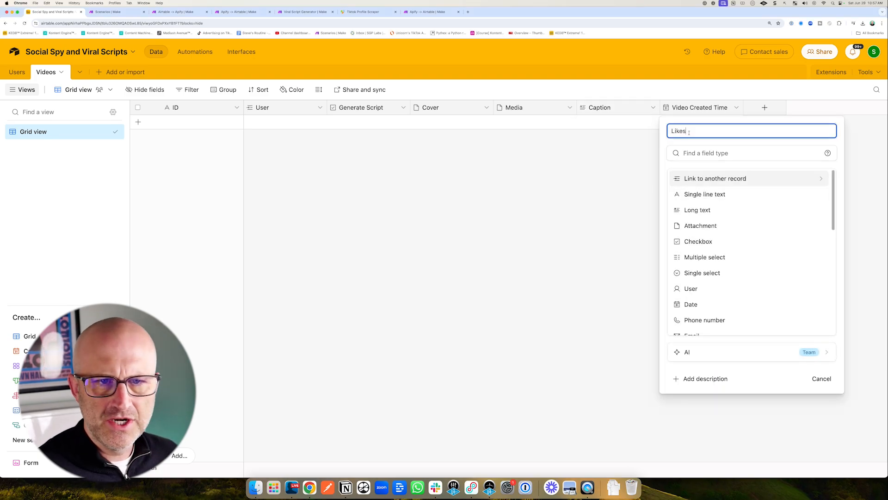
scroll(722, 240, down, 3)
click(710, 269)
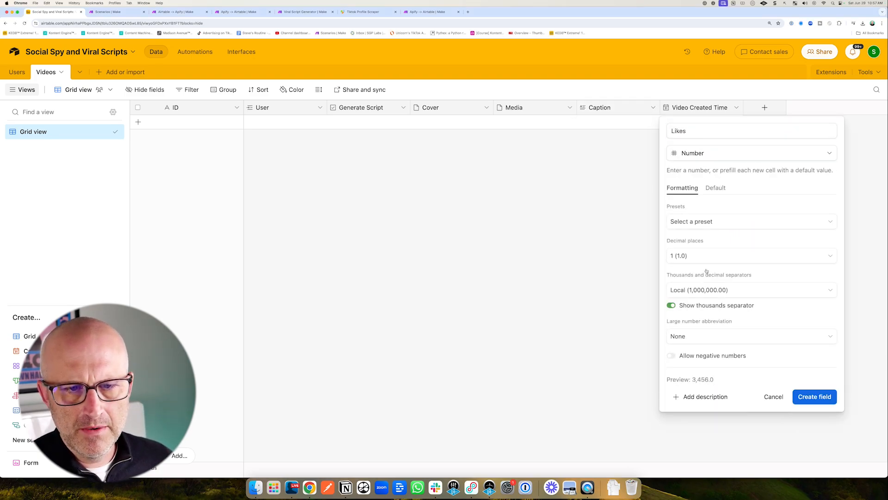
click(695, 256)
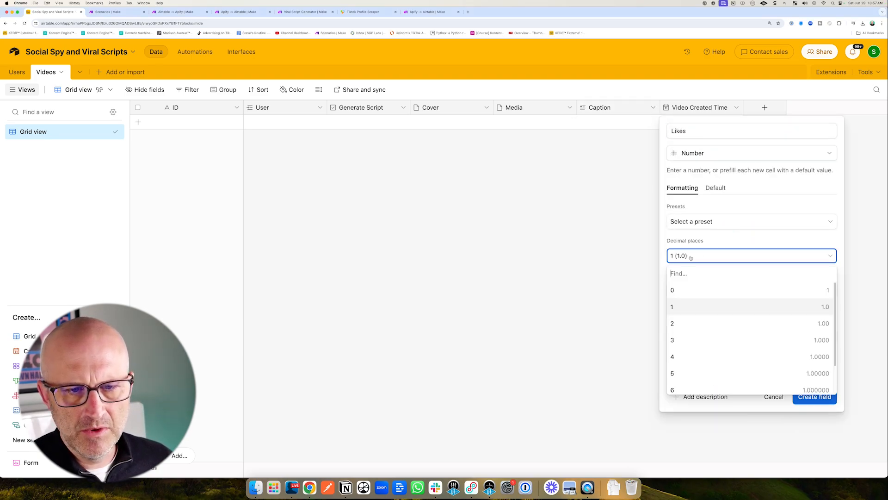
click(685, 291)
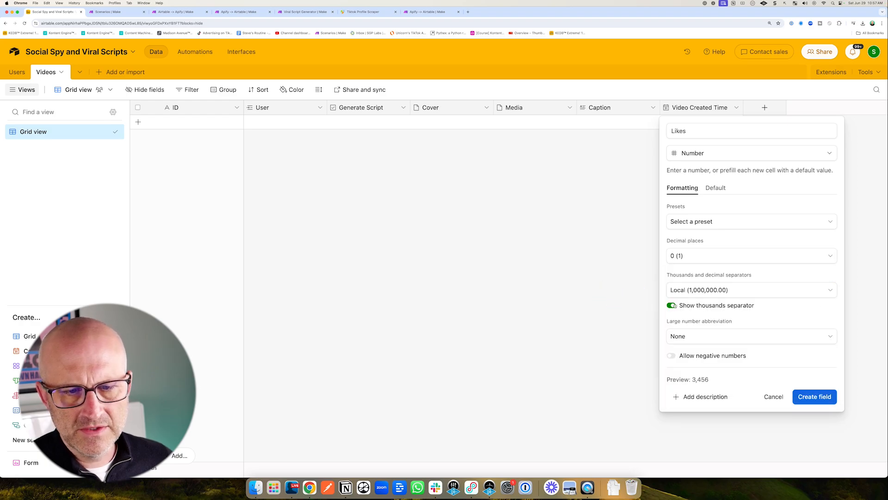
click(673, 306)
click(810, 396)
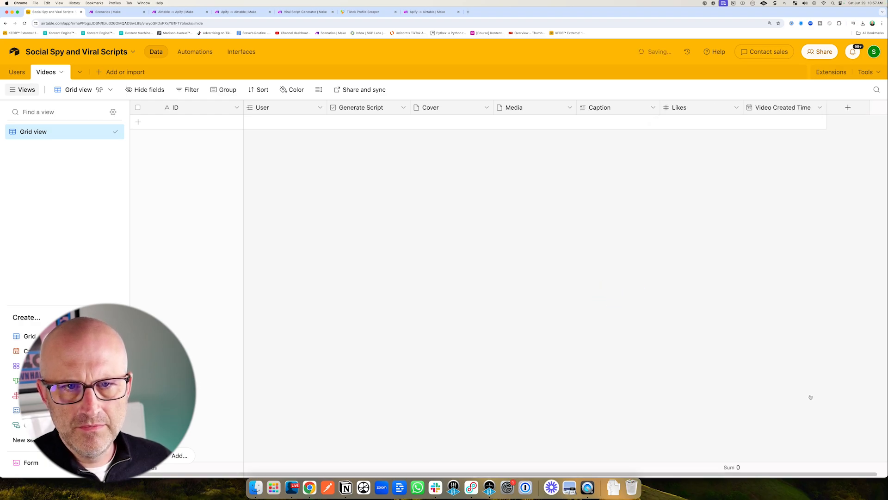
Duplicate the Likes field and rename the copy Shares.
click(727, 108)
click(690, 152)
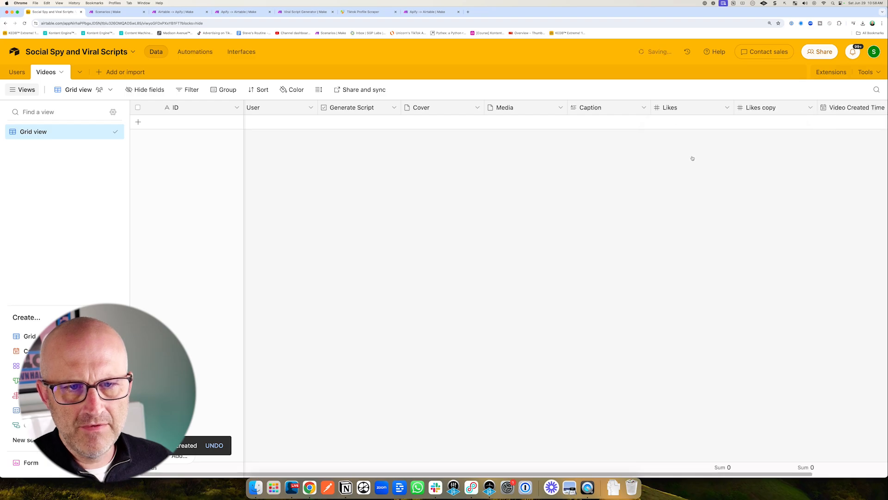
click(811, 108)
click(772, 127)
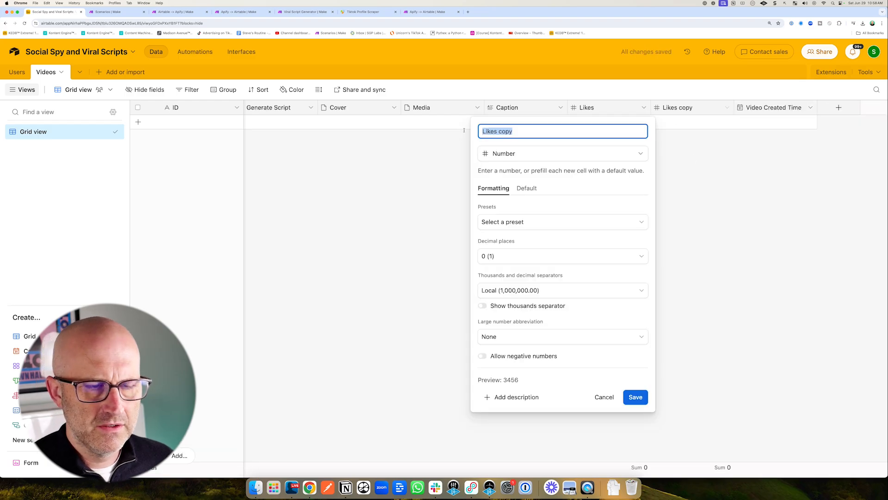
text(Share)
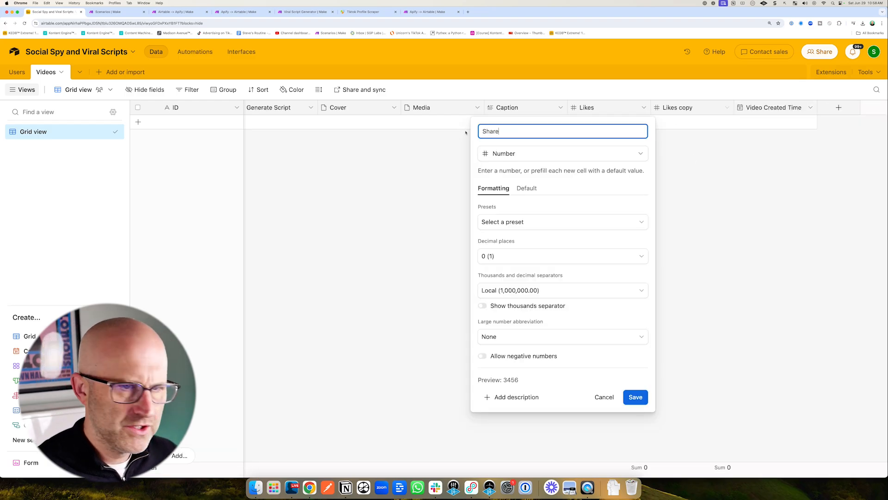
text(d)
key(BackSpace)
text(s)
key(Return)
Duplicate the Shares field and rename the copy Views.
click(727, 107)
click(719, 150)
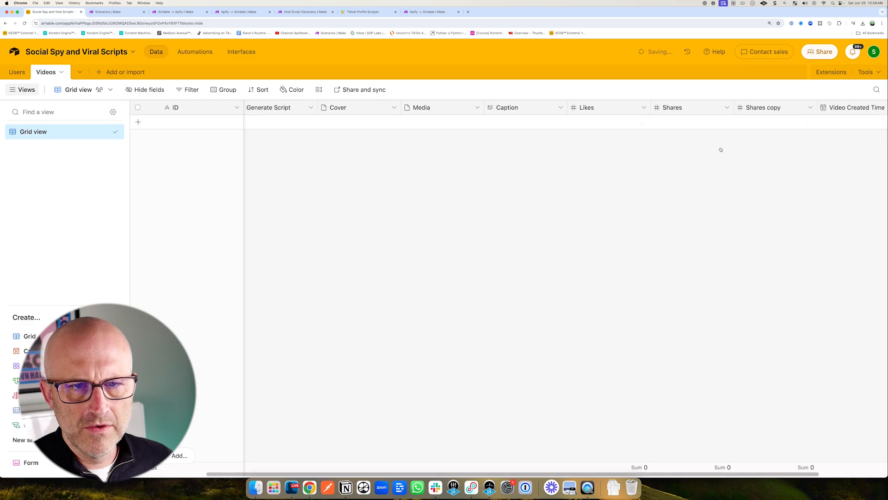
text(Views)
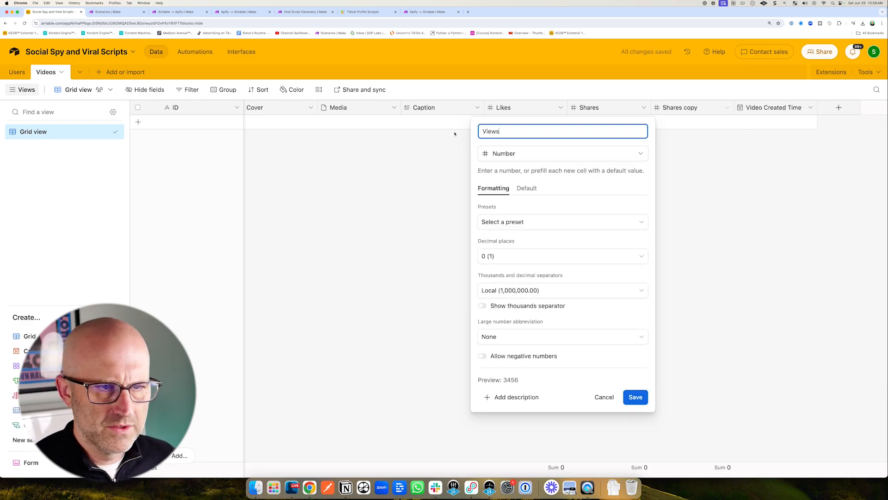
key(Return)
Duplicate the Views field and rename the copy Saves.
click(727, 107)
click(694, 152)
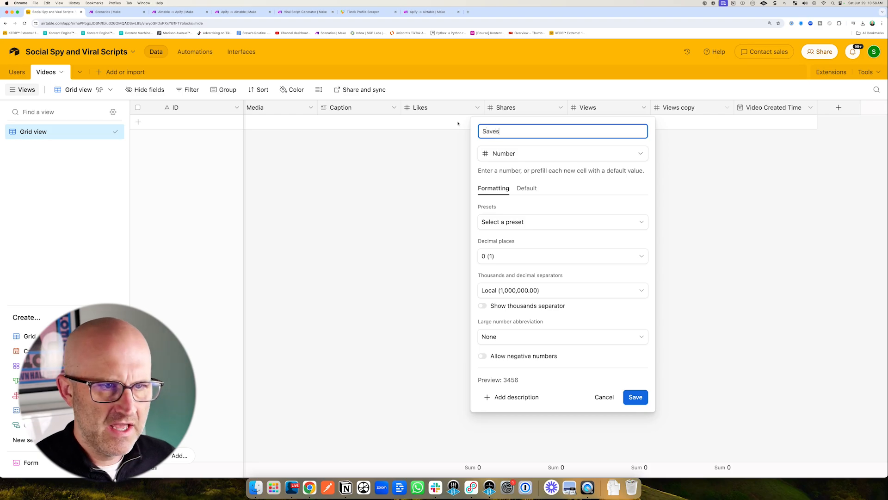
key(Return)
Duplicate the Saves field and rename the copy Height.
click(727, 108)
click(694, 152)
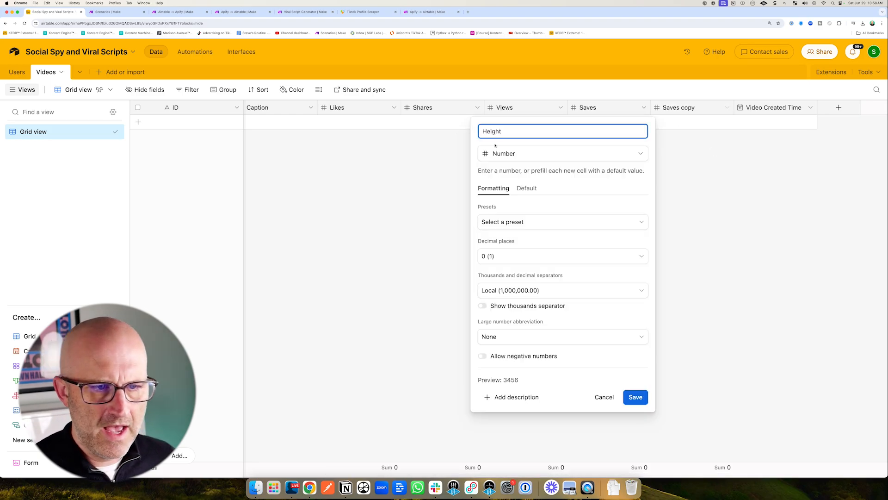
click(635, 397)
Duplicate the Height field and rename the copy Width.
click(727, 107)
click(694, 151)
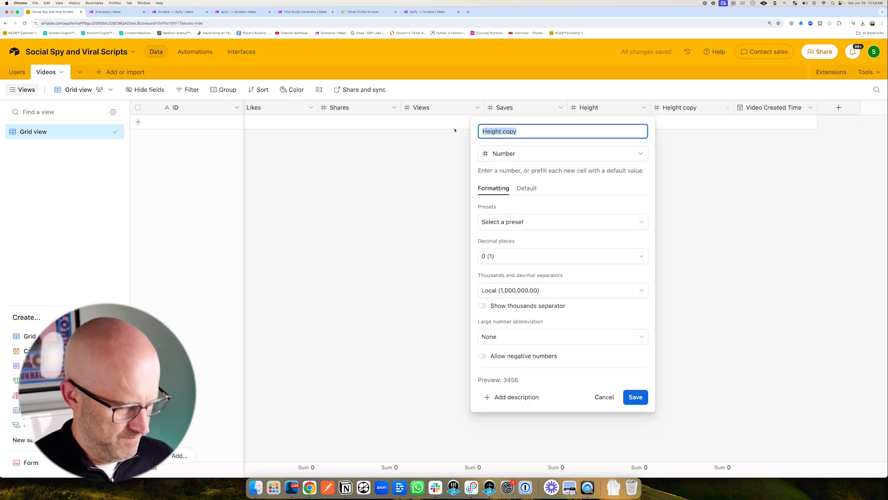
click(635, 397)
Duplicate the Width field and rename the copy Duration.
click(727, 107)
click(694, 152)
click(810, 108)
click(759, 135)
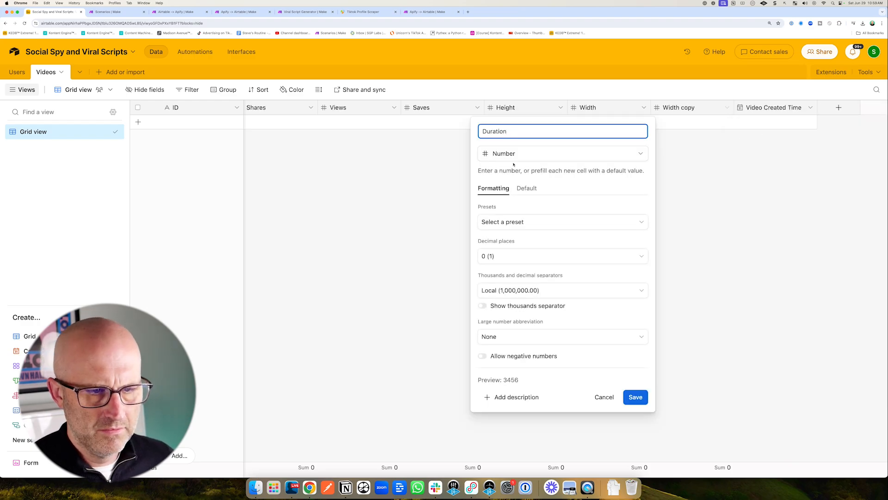
text(Duration)
click(635, 397)
Duplicate the Duration field and rename the copy Comments.
click(727, 107)
click(707, 153)
click(811, 107)
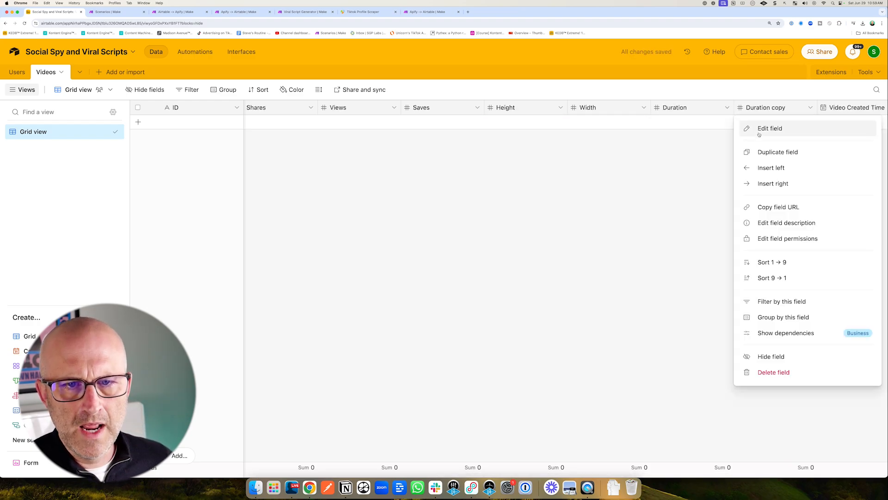
click(745, 134)
text(Comments)
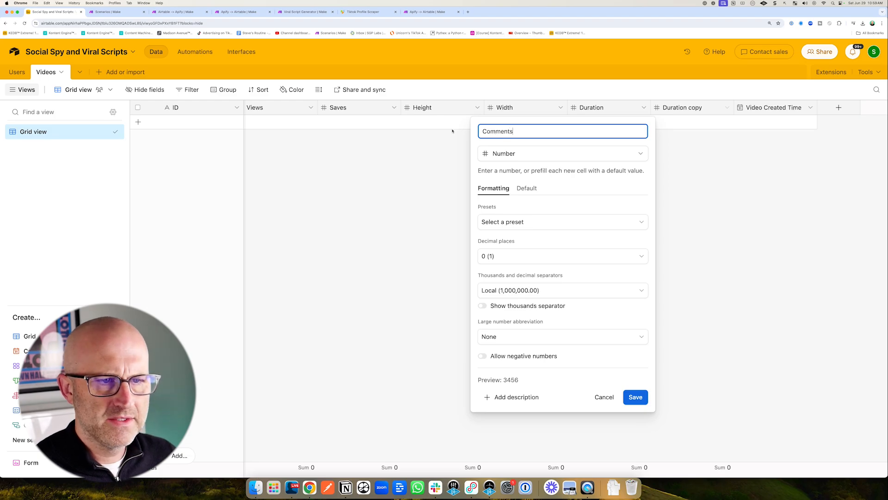
click(636, 397)
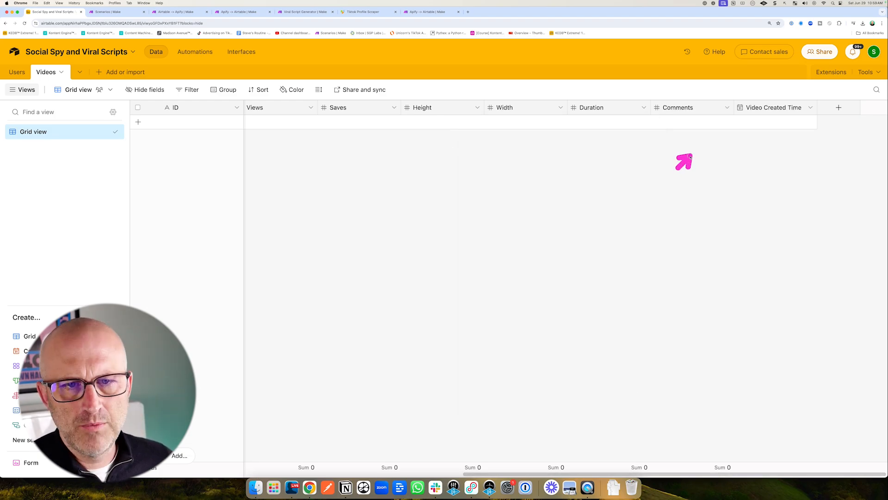
Insert a Long text field named SRT to the right of Comments.
click(727, 107)
click(689, 183)
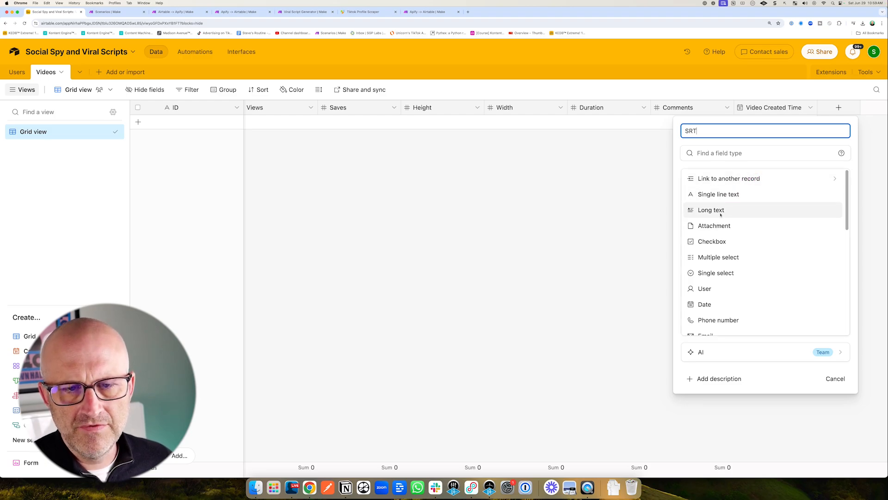
click(709, 213)
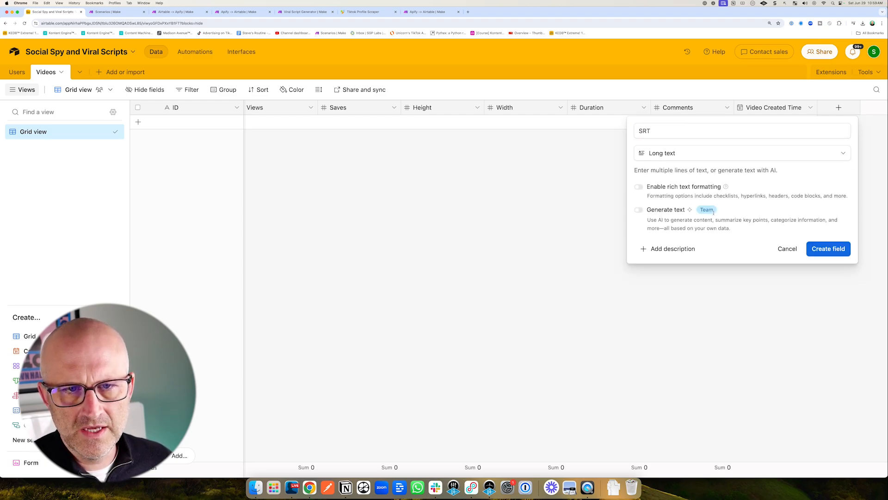
click(828, 249)
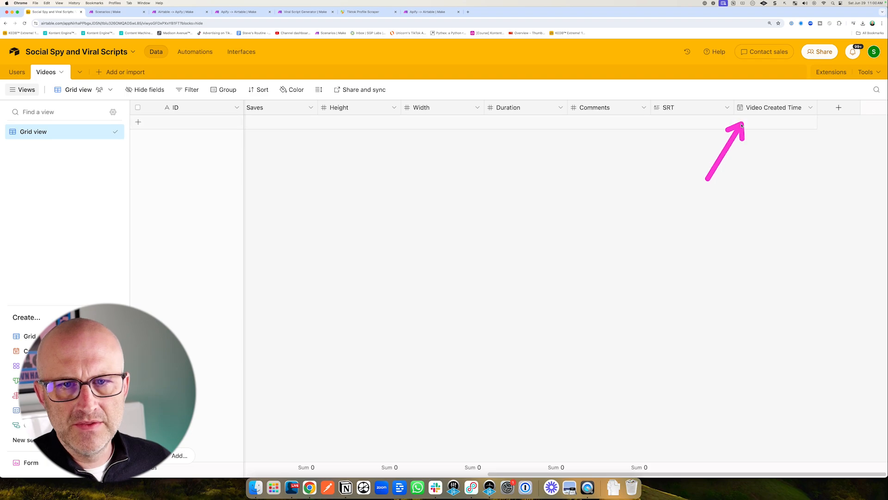
Add a Last modified time field at the end of the table.
click(840, 107)
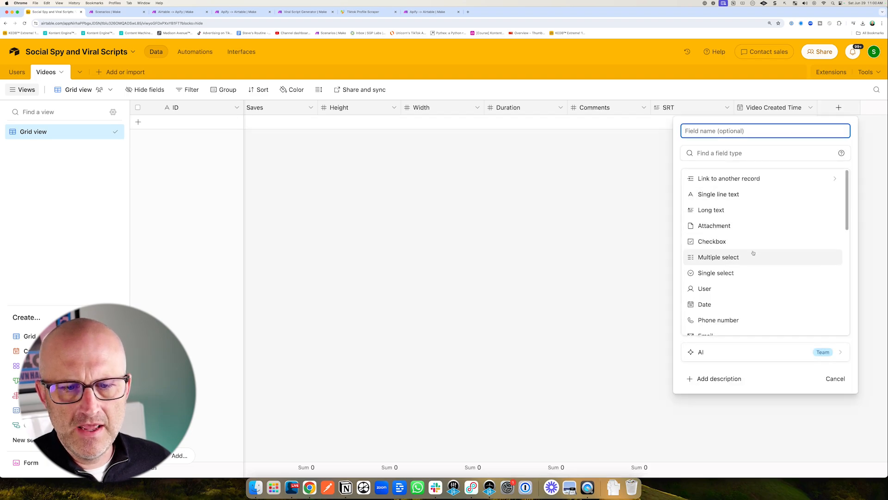
scroll(752, 254, down, 4)
scroll(754, 255, down, 5)
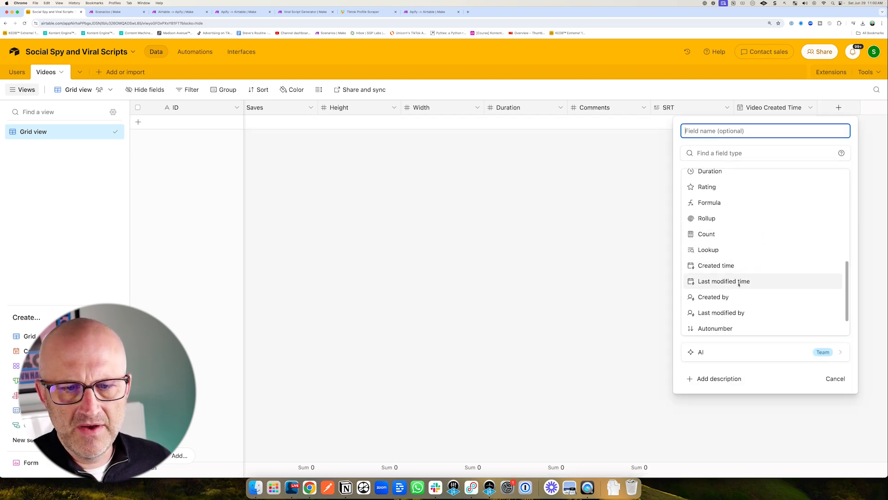
click(737, 281)
click(819, 256)
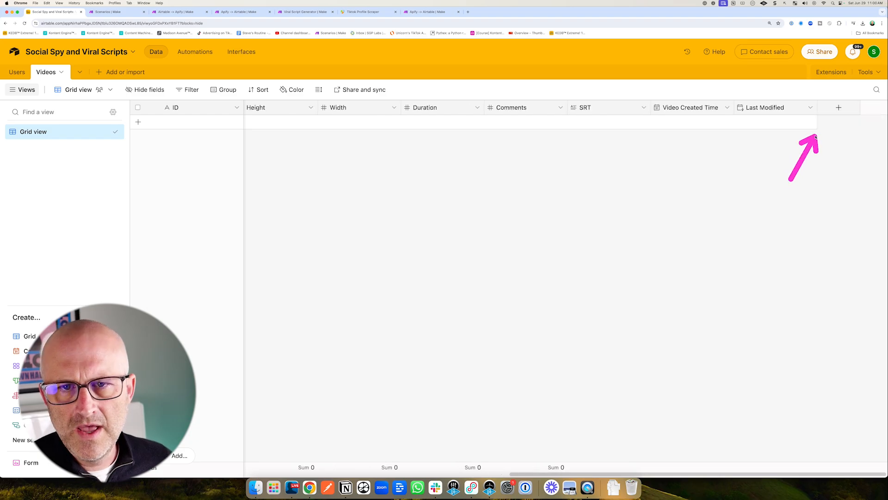
Add a Formula field named Record ID using the formula RECORD_ID().
click(835, 109)
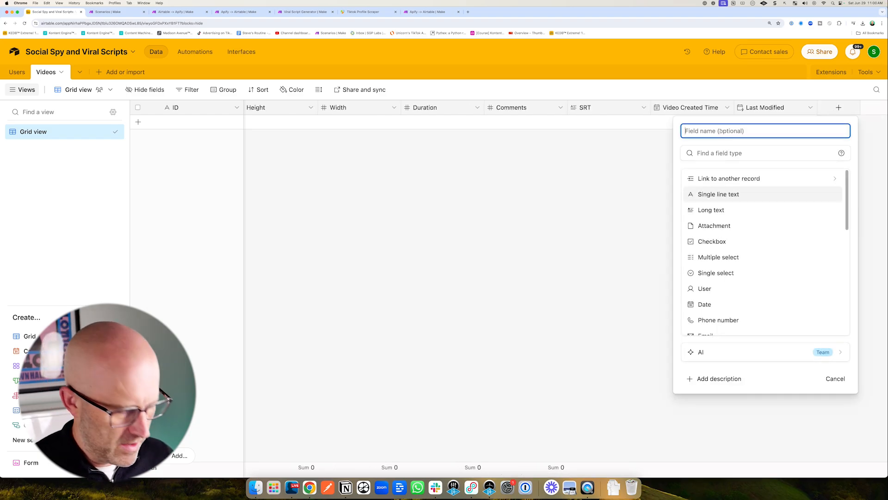
text(Record ID)
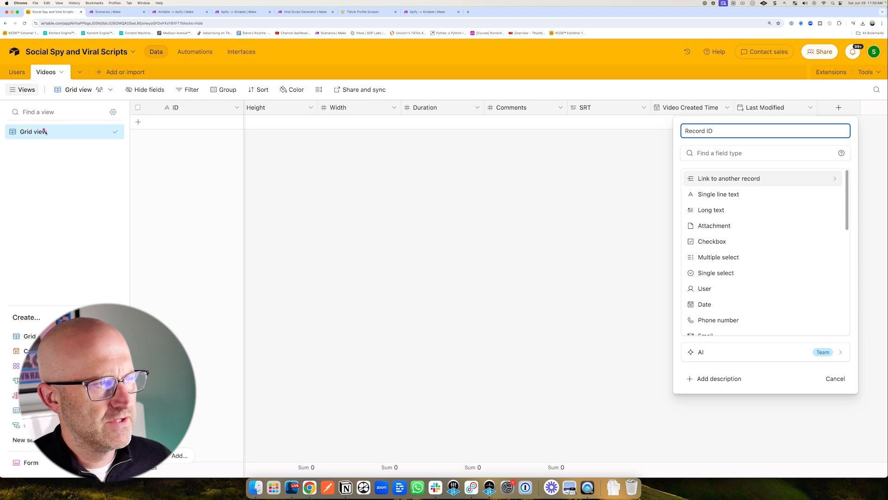
scroll(764, 292, down, 5)
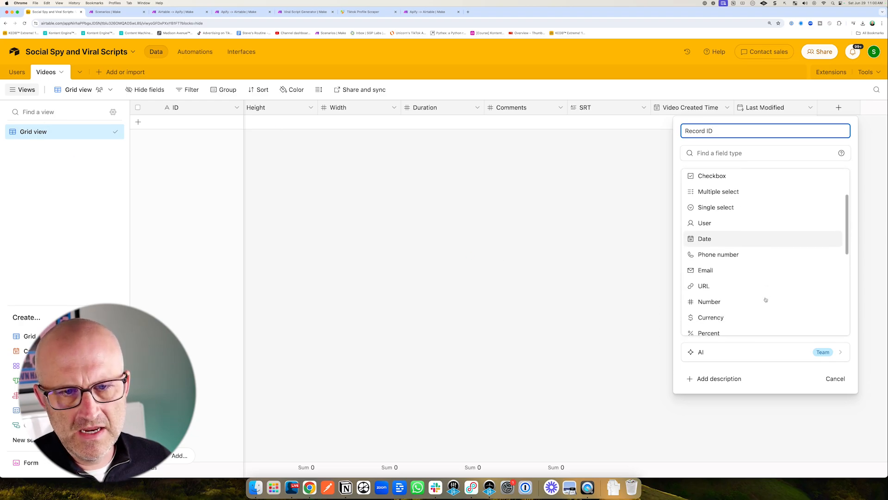
click(720, 296)
text(rec)
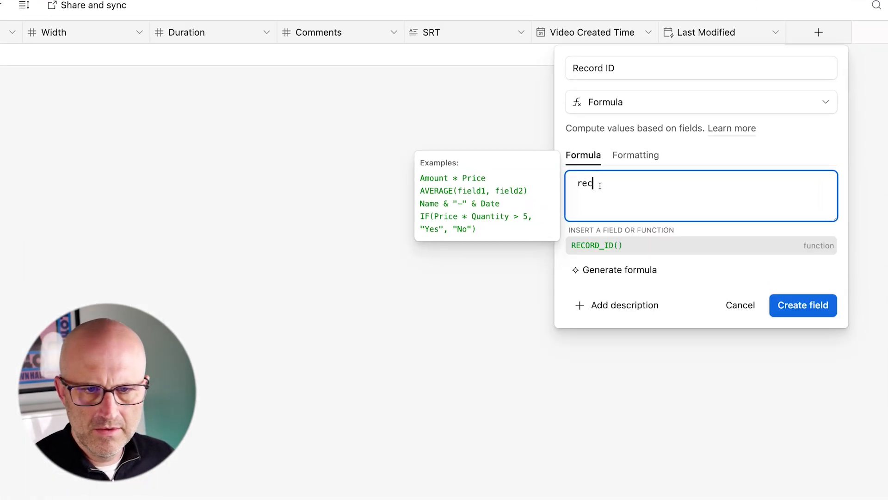
key(Tab)
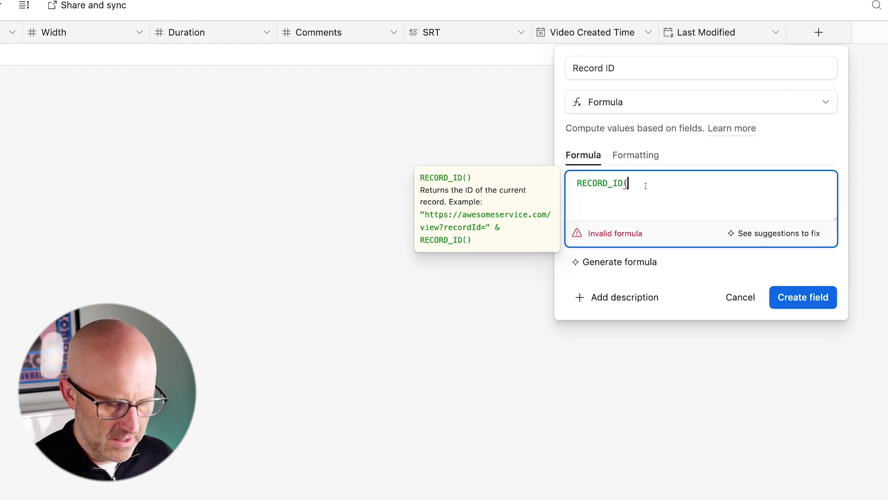
text())
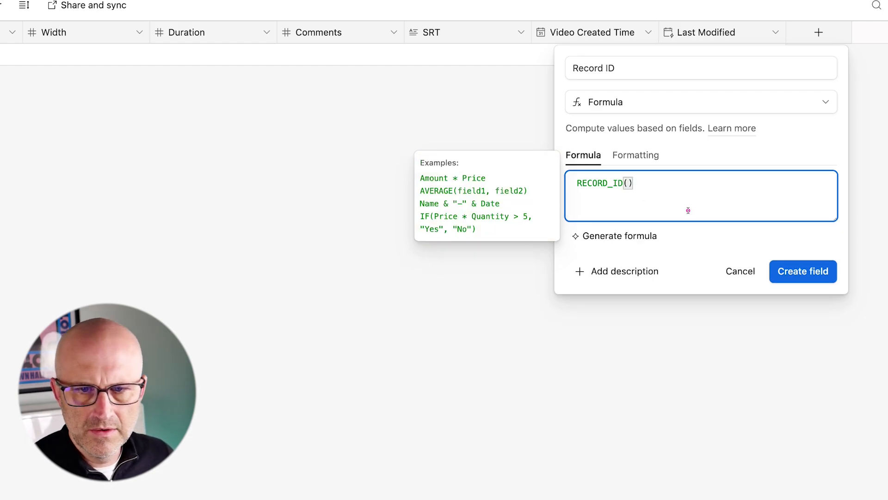
click(802, 274)
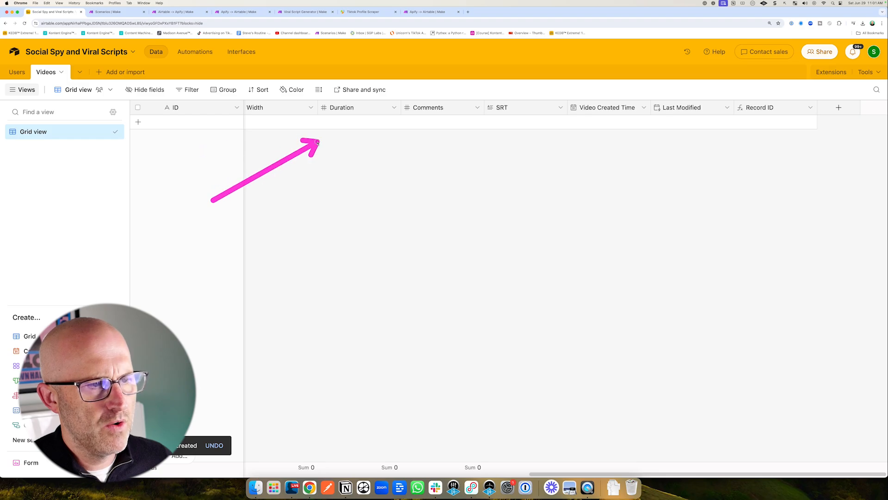
Hide the Record ID field and add a Viral Scripts field linking to a new table named Scripts.
click(811, 108)
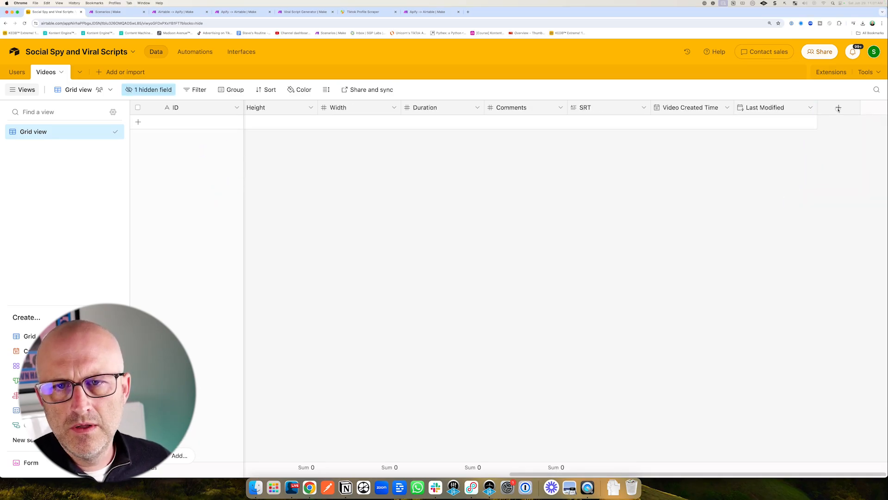
click(839, 107)
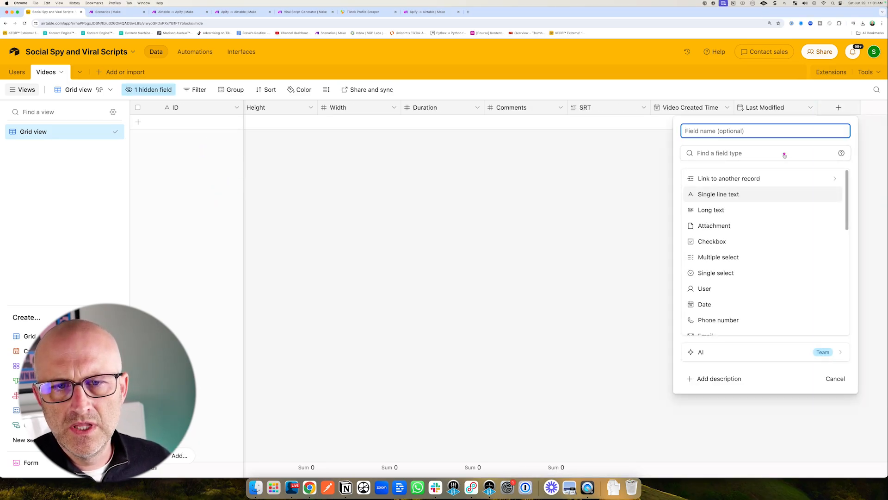
click(745, 178)
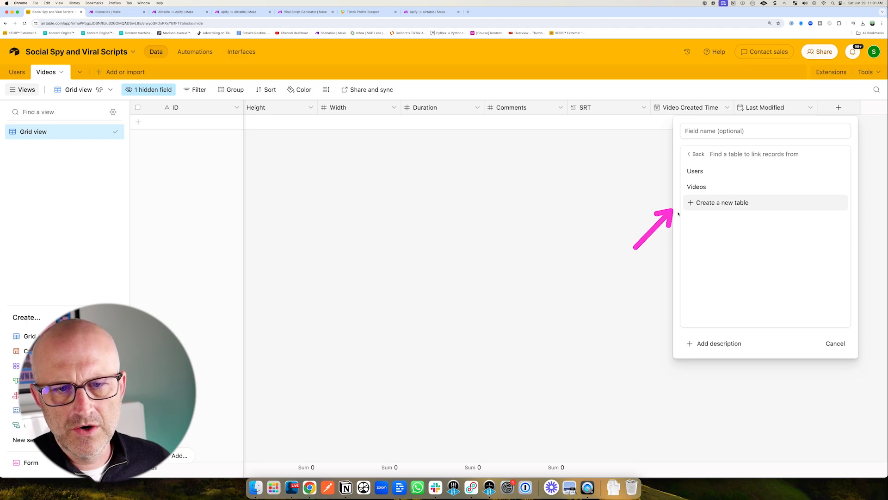
click(721, 203)
click(678, 131)
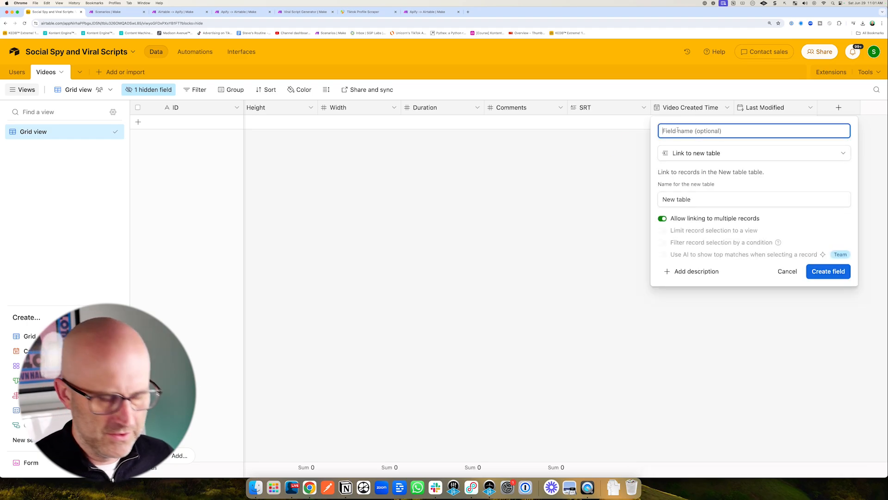
text(Viral Script)
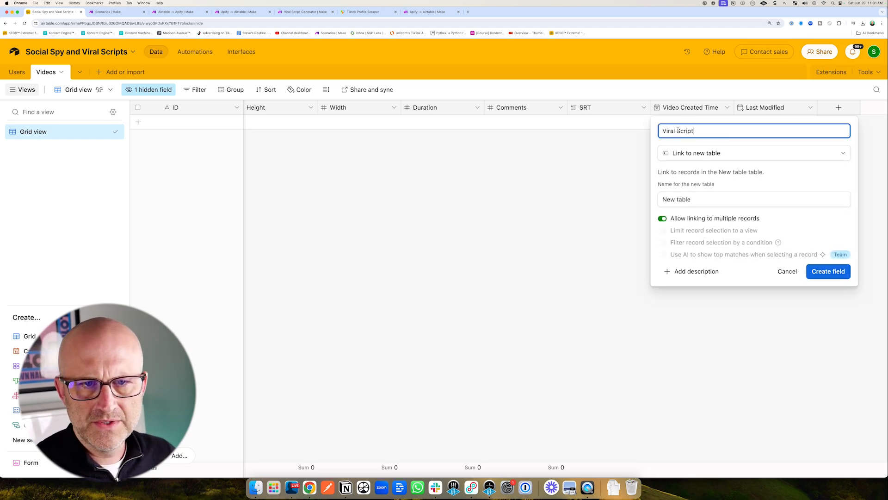
text(s)
click(655, 198)
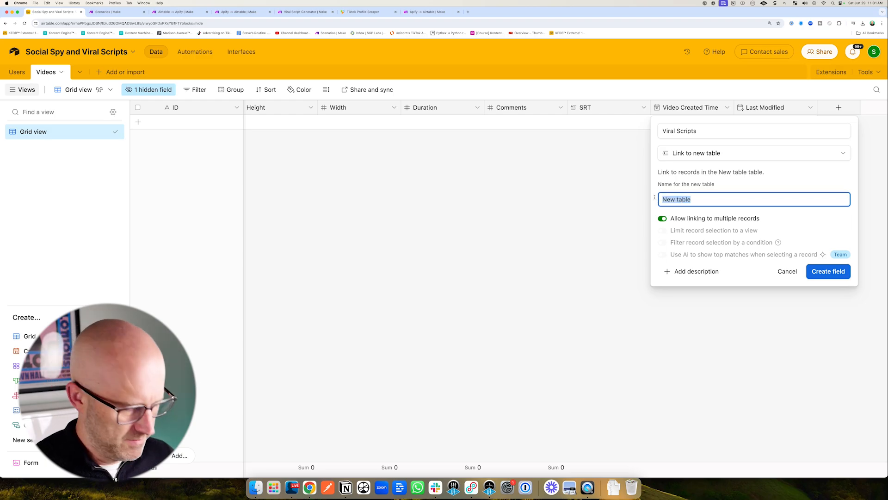
text(Scripts)
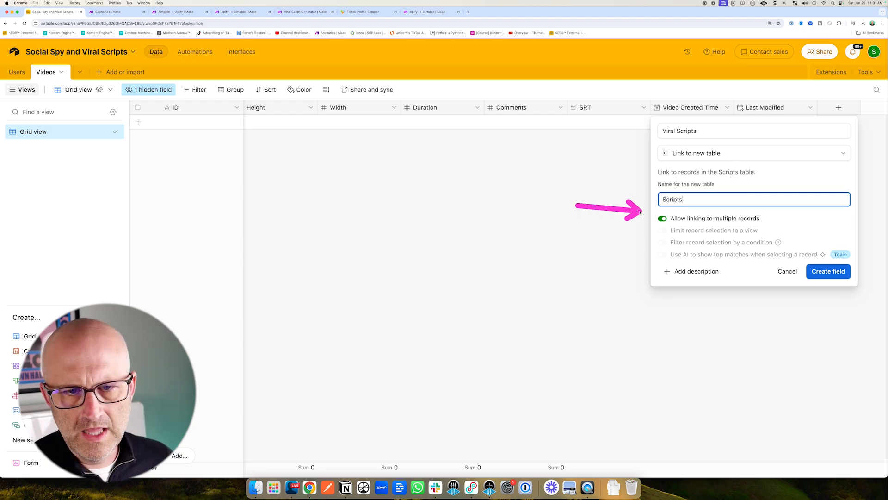
click(832, 272)
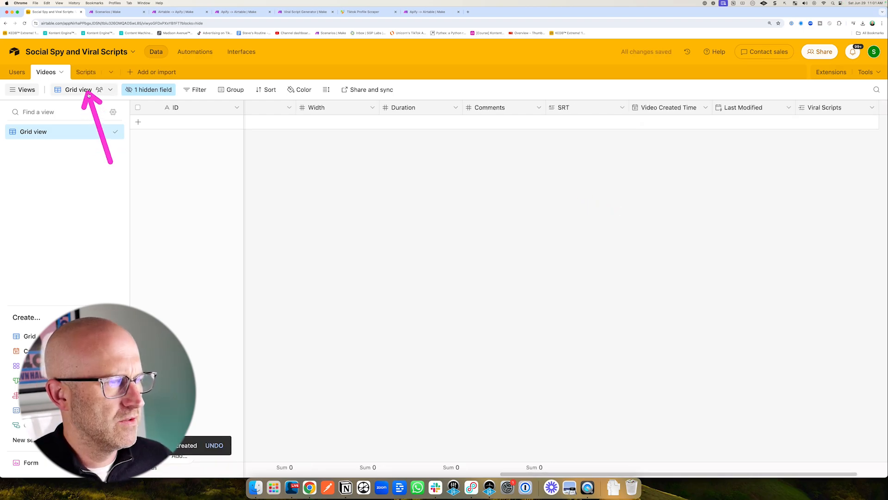
Open the Scripts table and rename its primary field to Doc ID.
click(85, 72)
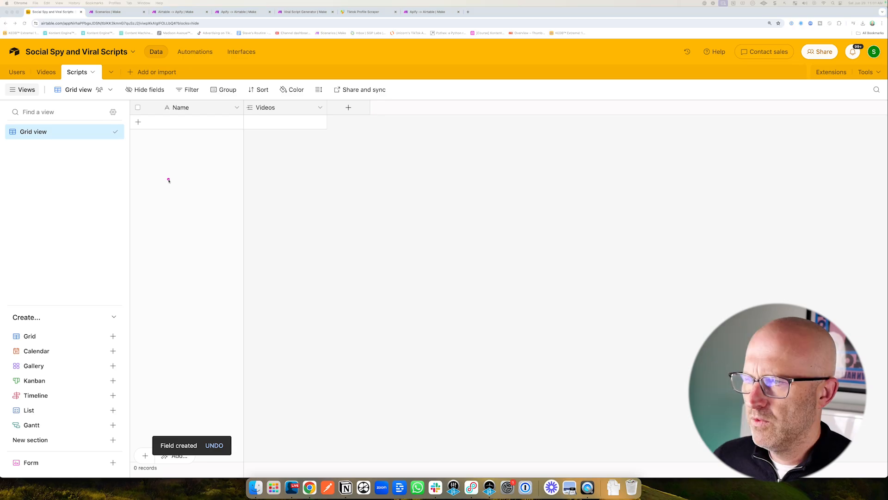
click(236, 108)
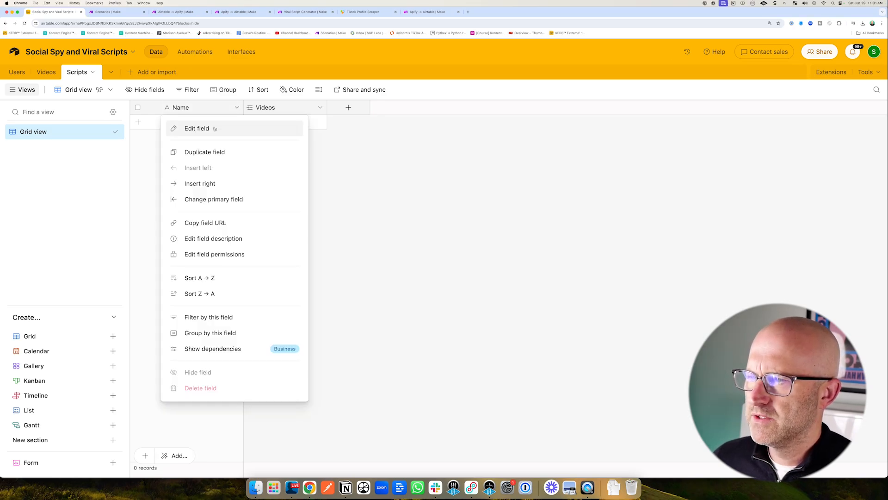
click(199, 126)
text(Doc ID)
click(326, 224)
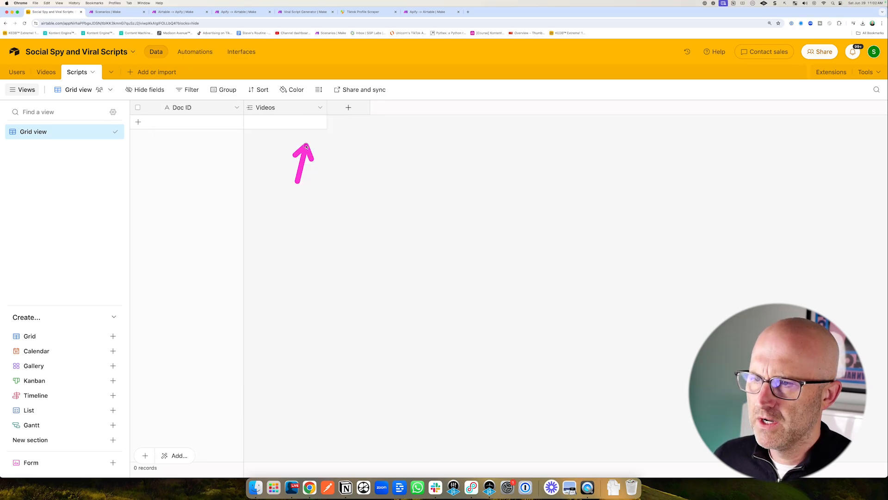
Hide the Videos link field in Scripts and add a URL field named Doc Link.
click(319, 108)
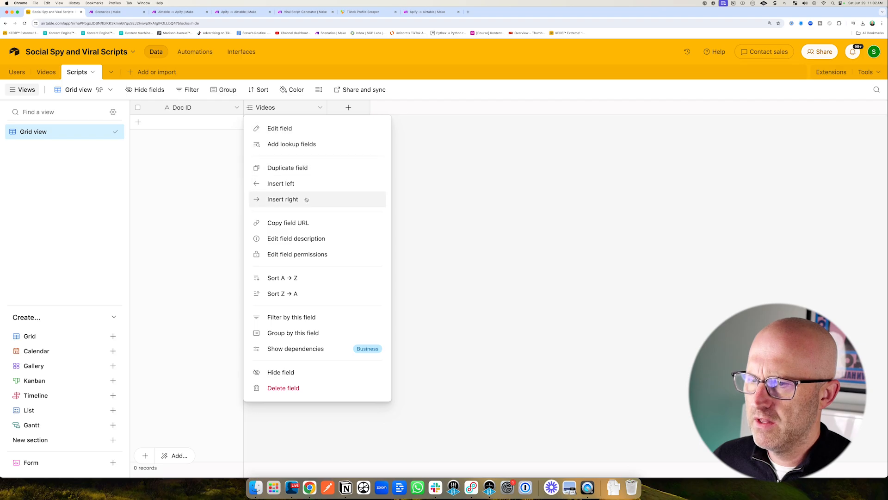
click(326, 352)
click(266, 107)
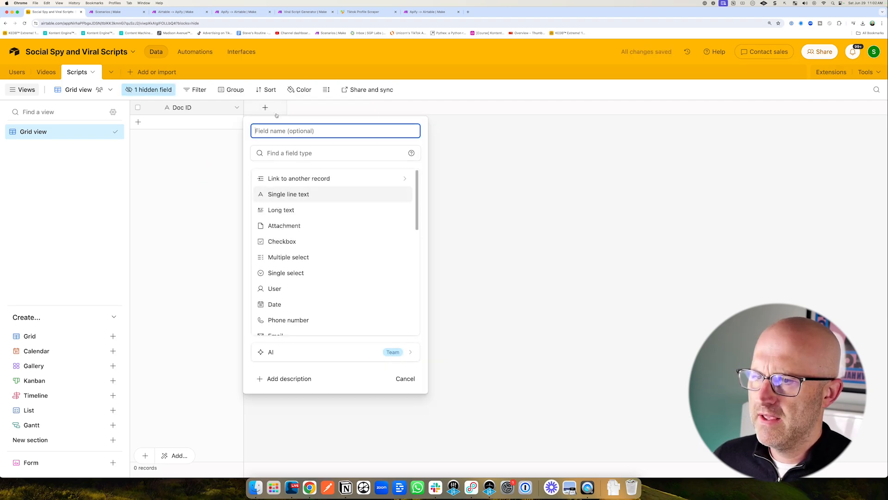
scroll(317, 226, down, 3)
click(273, 281)
click(279, 133)
text(Doc Link)
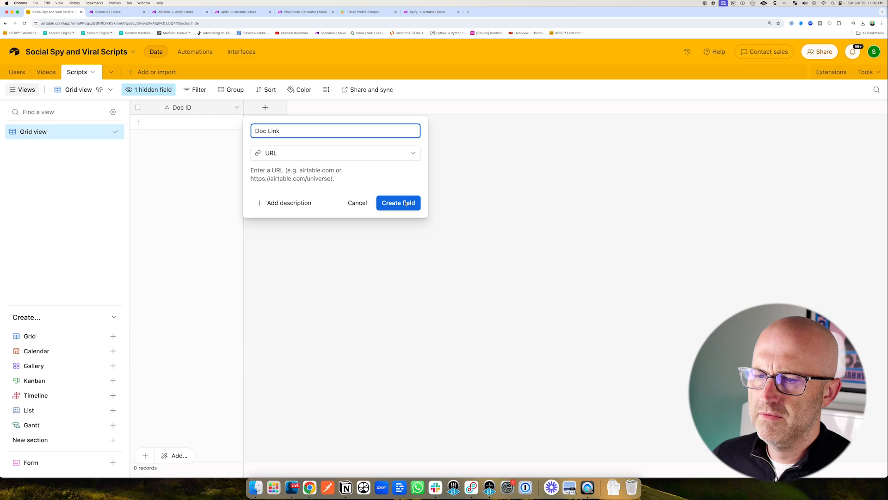
click(398, 202)
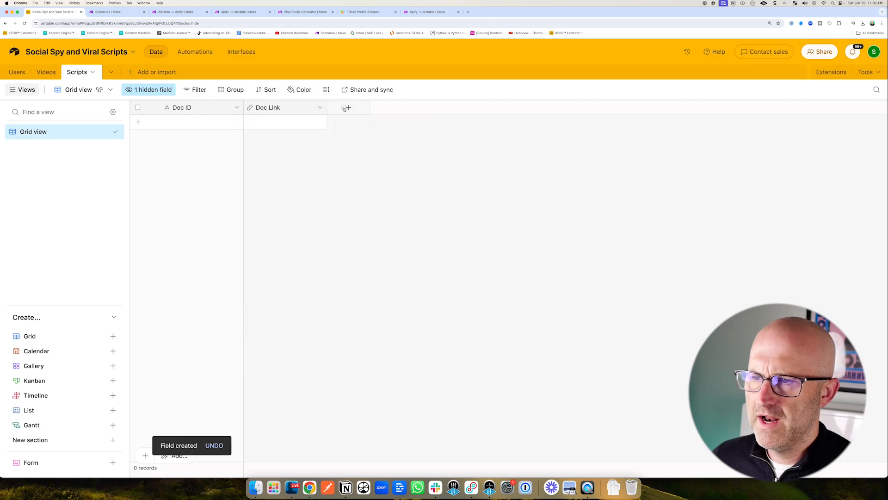
Add a Button field named Open URL labelled Script that opens the URL formula {Doc Link}.
click(349, 107)
scroll(368, 326, down, 10)
click(368, 325)
click(358, 134)
text(Open URL)
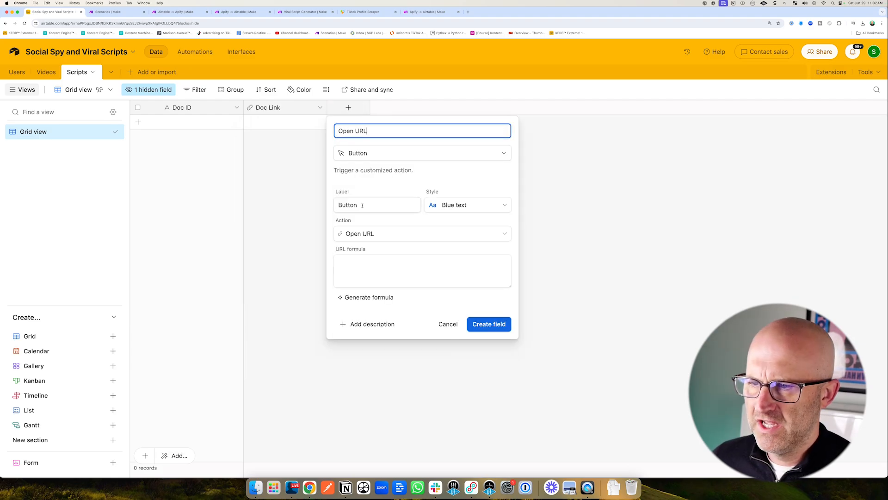
drag(363, 205, 339, 202)
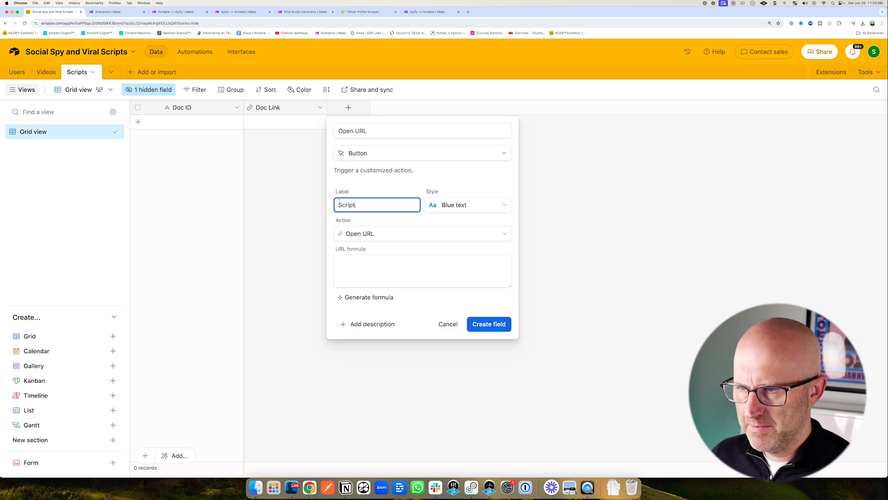
text(Script)
click(356, 258)
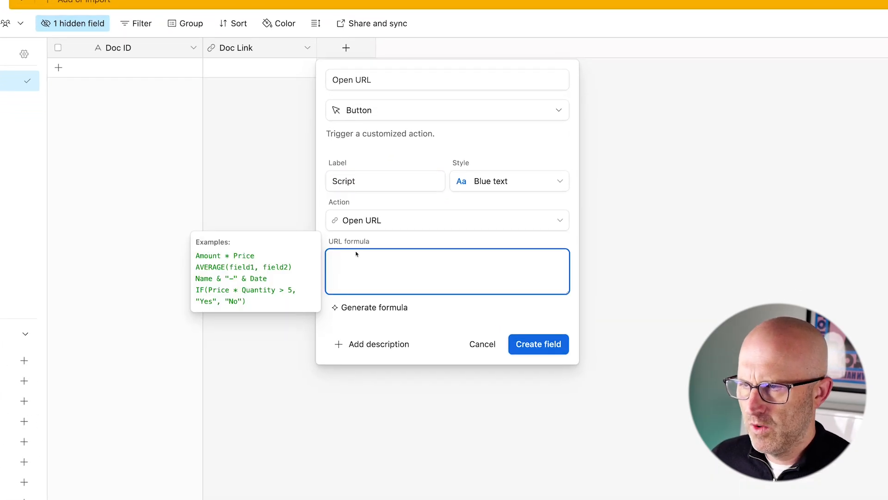
text(Doc)
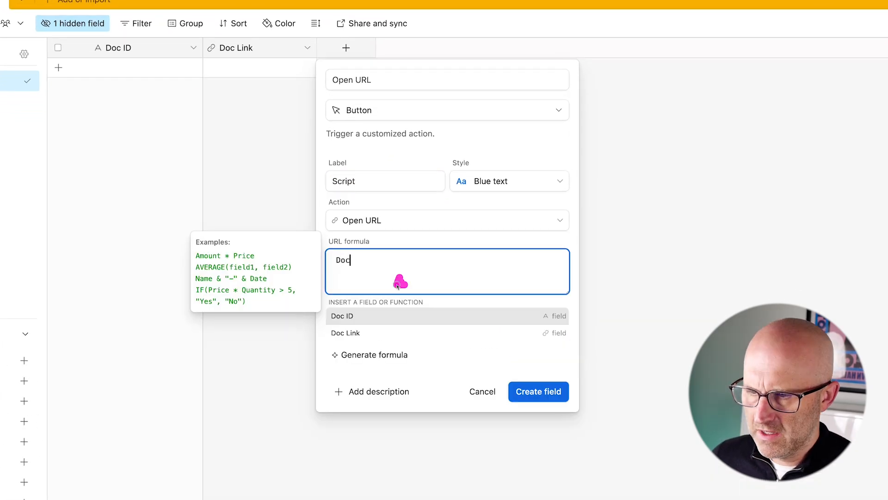
click(357, 332)
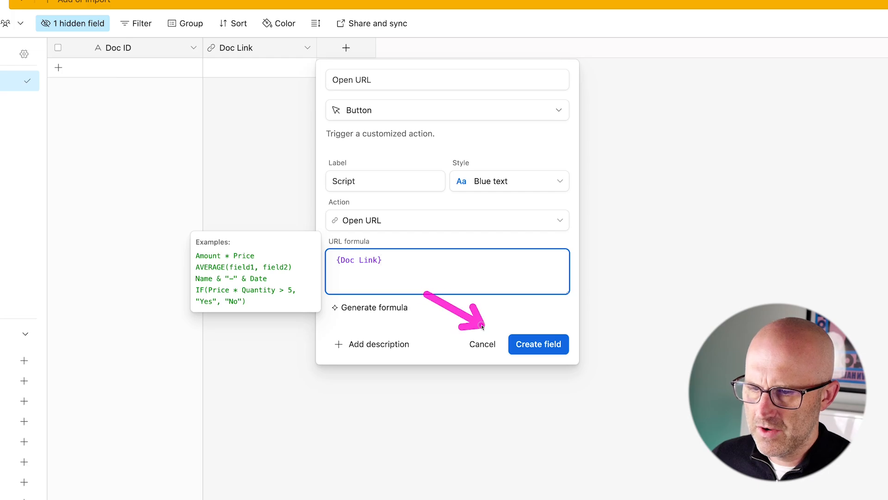
click(538, 343)
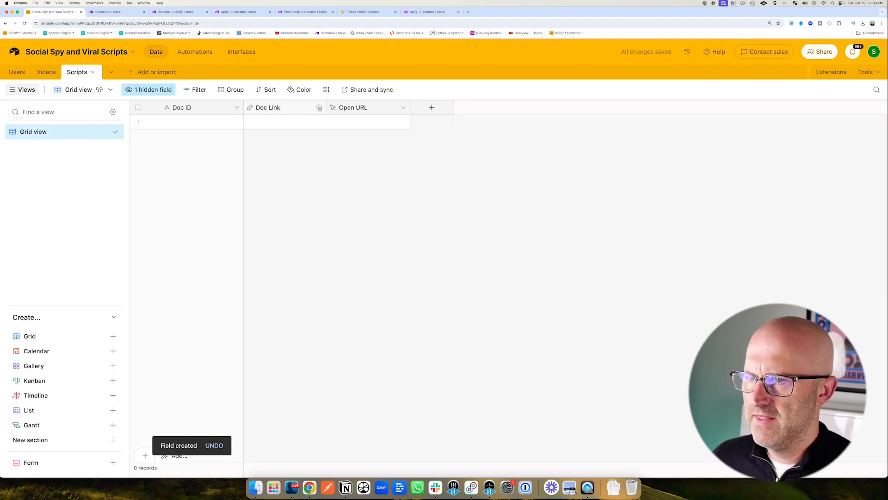
Hide the Doc Link field and add a Created time field with default formatting.
click(320, 108)
click(273, 355)
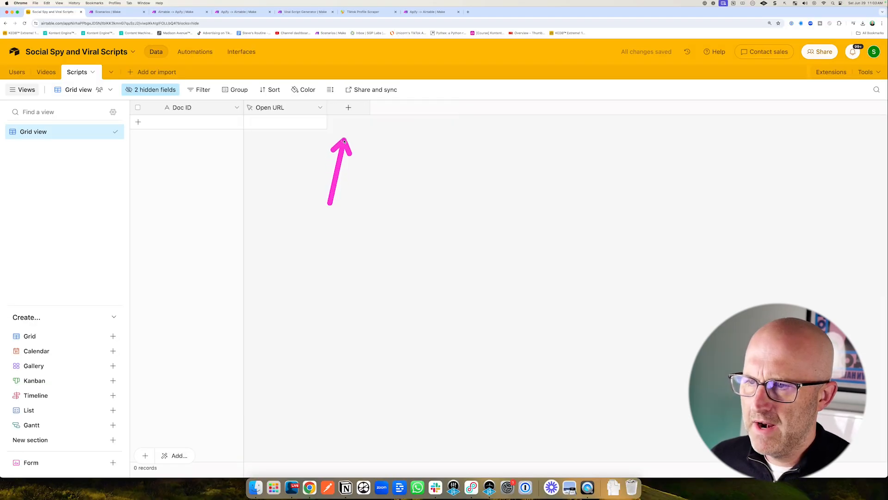
click(349, 107)
scroll(419, 307, down, 5)
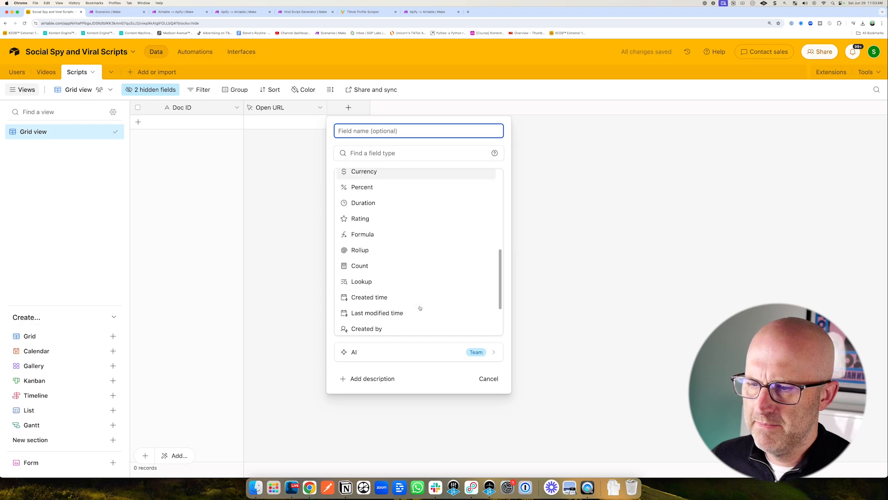
scroll(420, 308, down, 2)
click(417, 261)
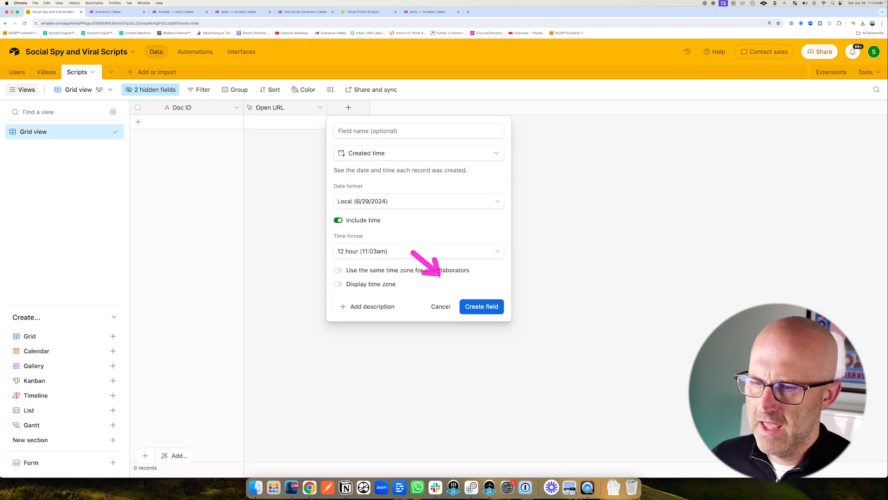
click(481, 307)
Rename the Scripts grid view to All Scripts and the Videos grid view to All Videos.
double_click(32, 132)
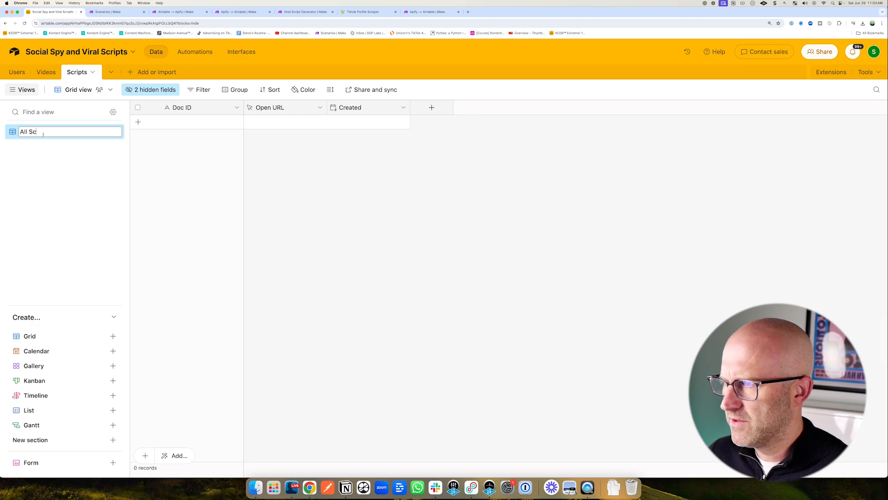
key(Return)
click(45, 72)
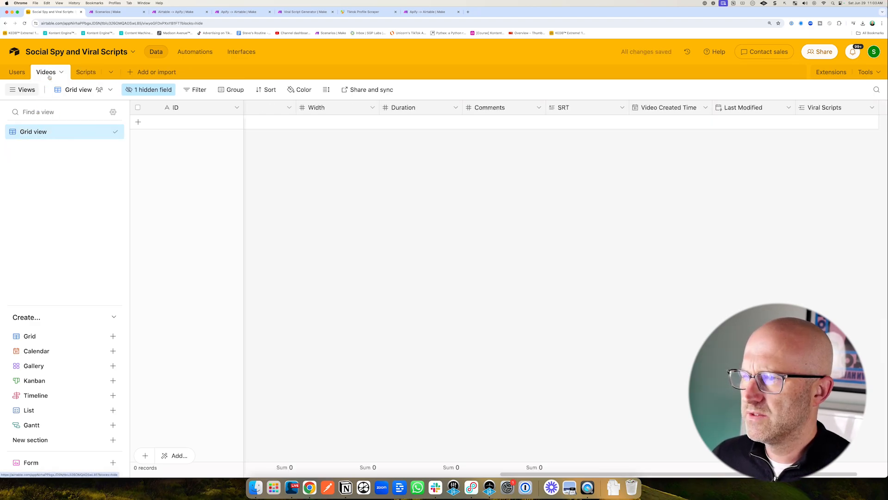
double_click(34, 133)
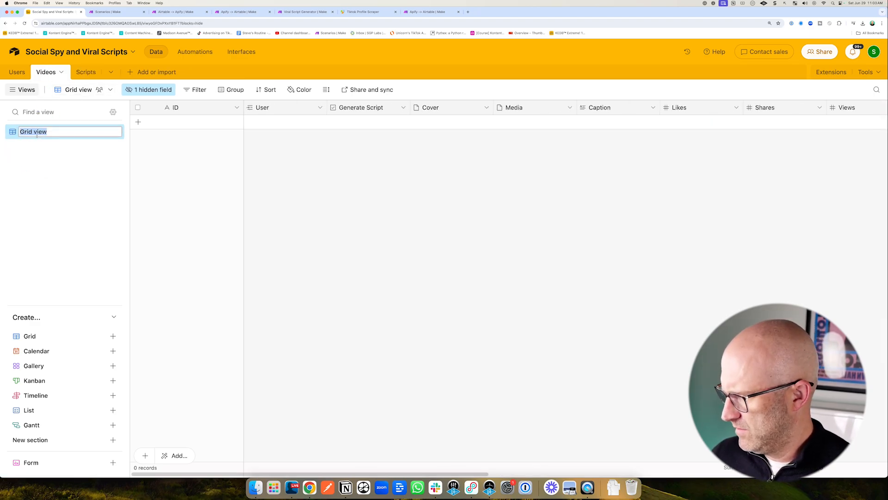
text(All Videos)
key(Return)
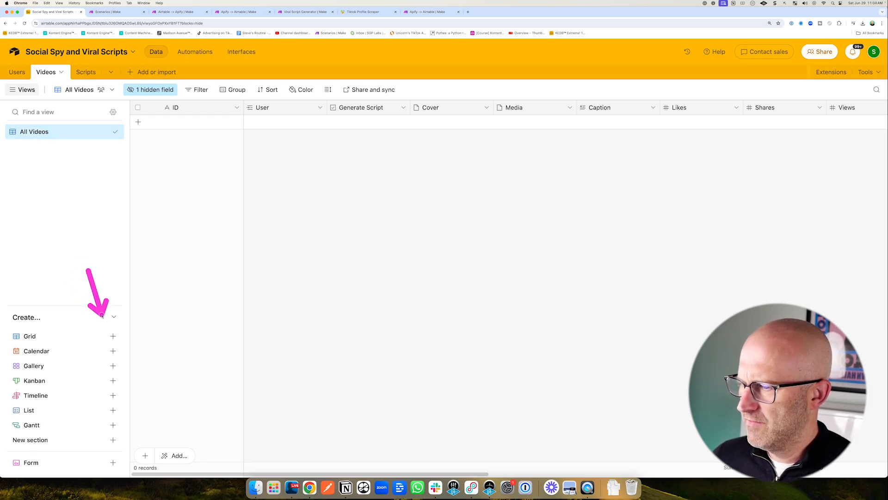
Create a grid view named Generate Script in Videos, filtered to SRT is not empty and Generate Script is unchecked.
click(113, 336)
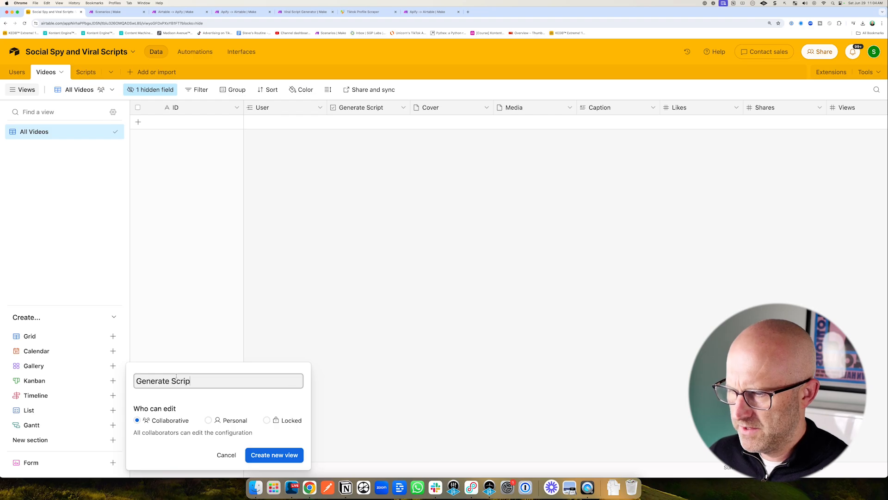
click(278, 455)
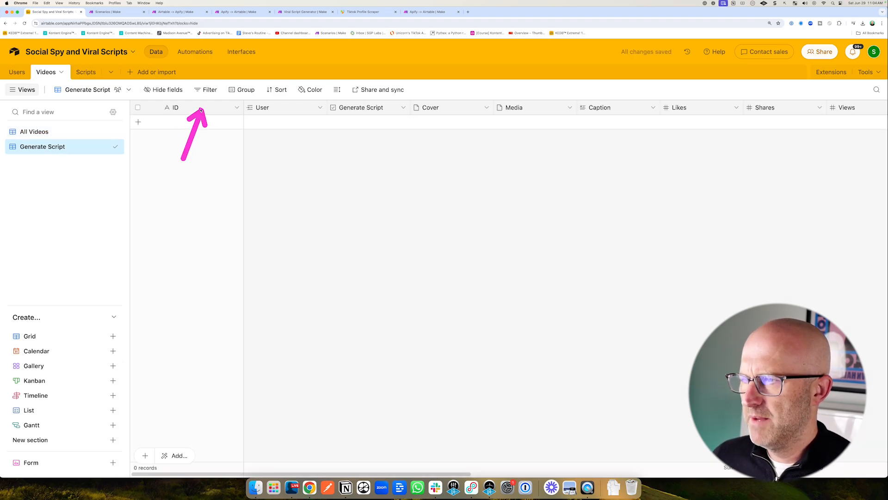
click(209, 91)
click(220, 126)
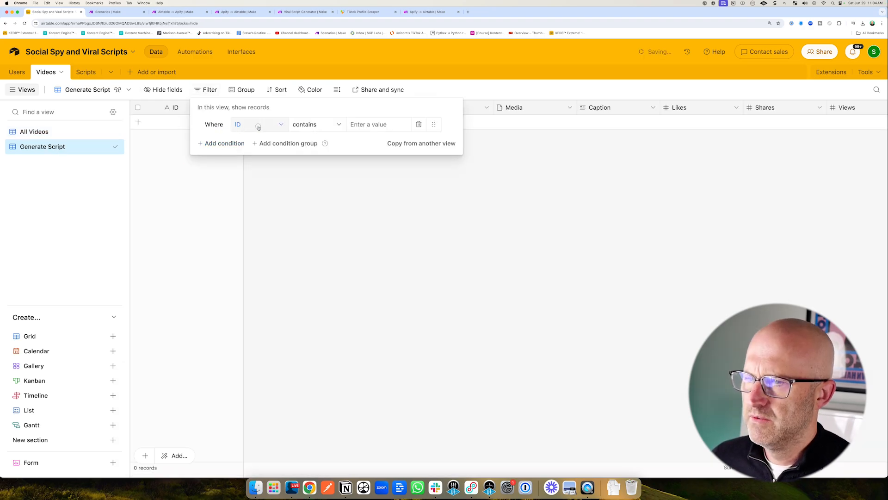
click(258, 125)
text(SRT)
key(Return)
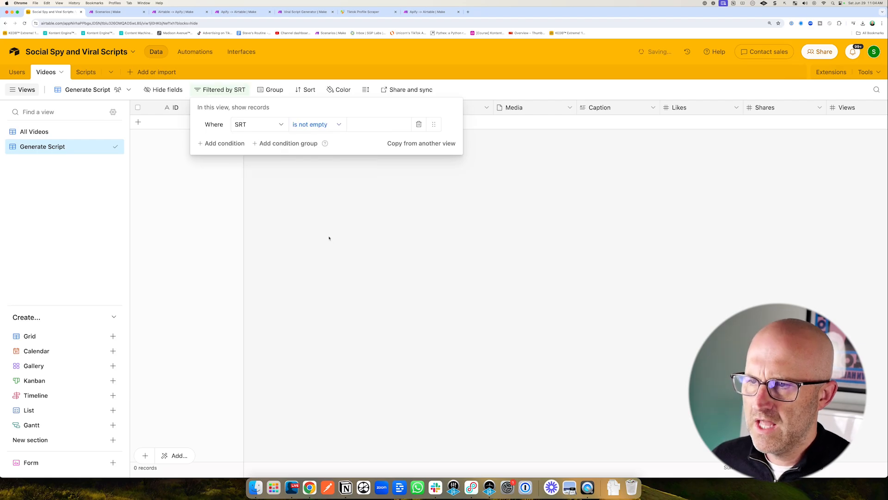
click(221, 144)
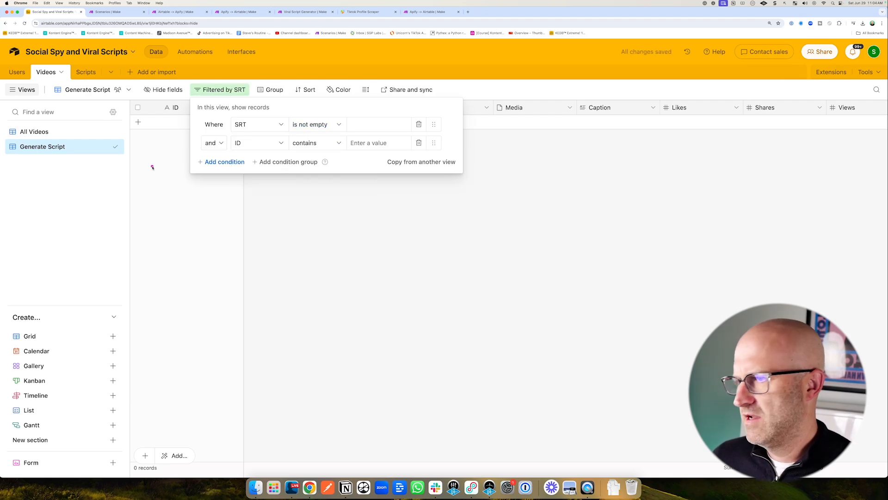
click(250, 143)
text(Gener)
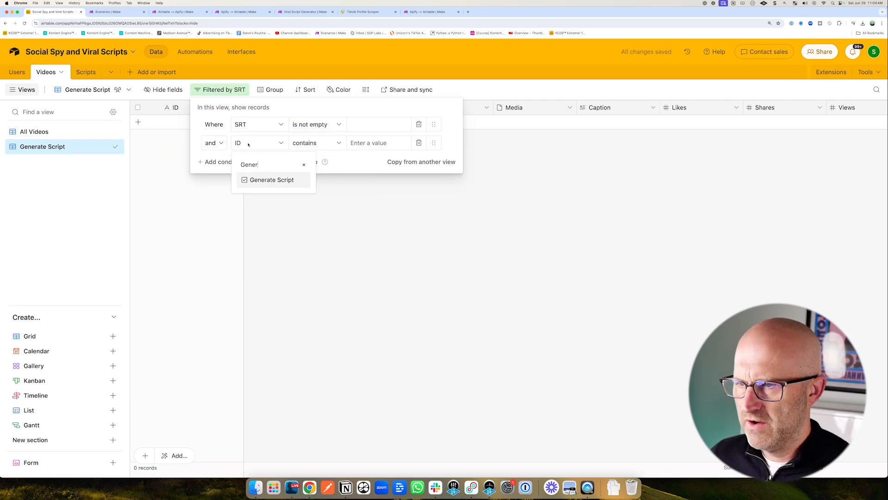
click(264, 182)
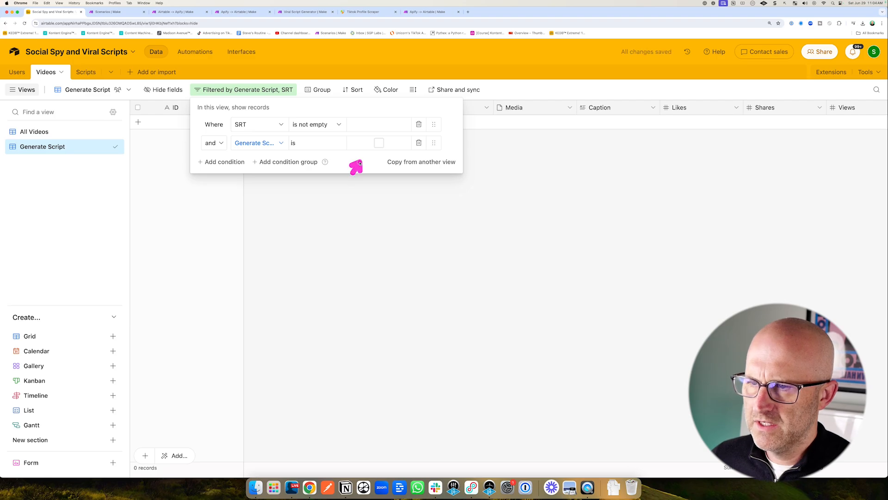
key(Escape)
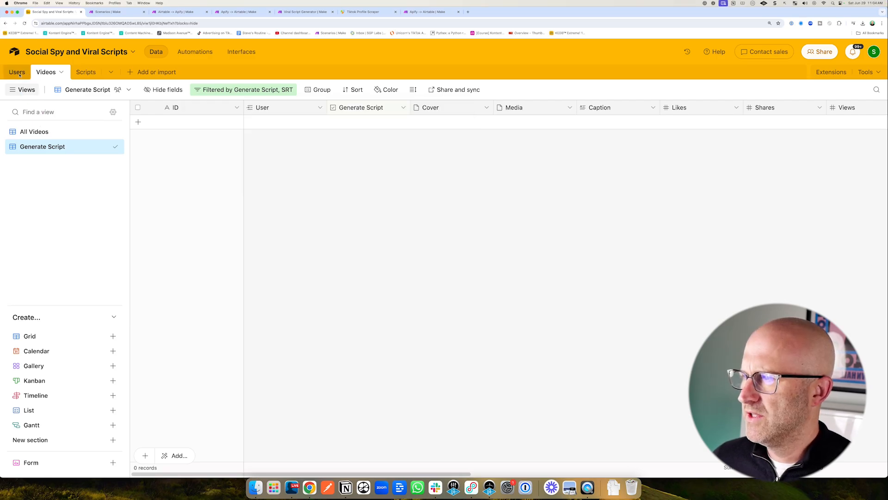
Switch to the Users table and rename its grid view to All Users.
click(19, 73)
double_click(41, 133)
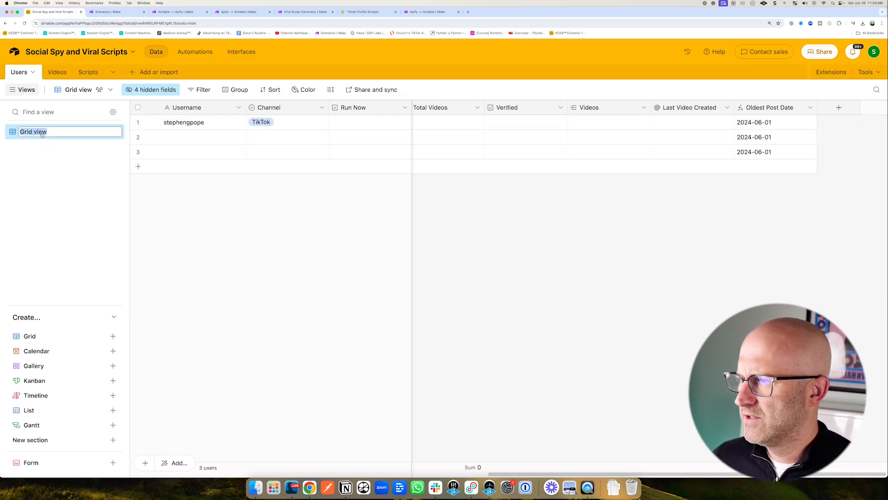
text(All Users)
key(Return)
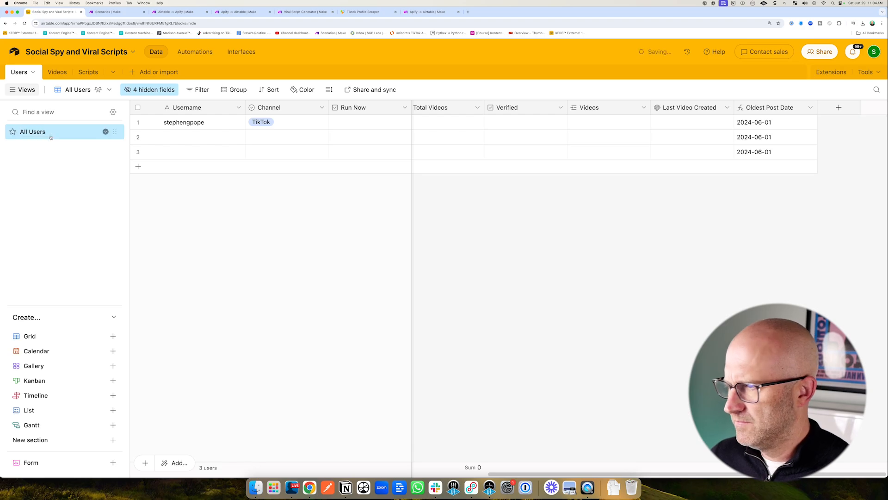
Create a new collaborative grid view in Users named Run TikTok.
click(113, 336)
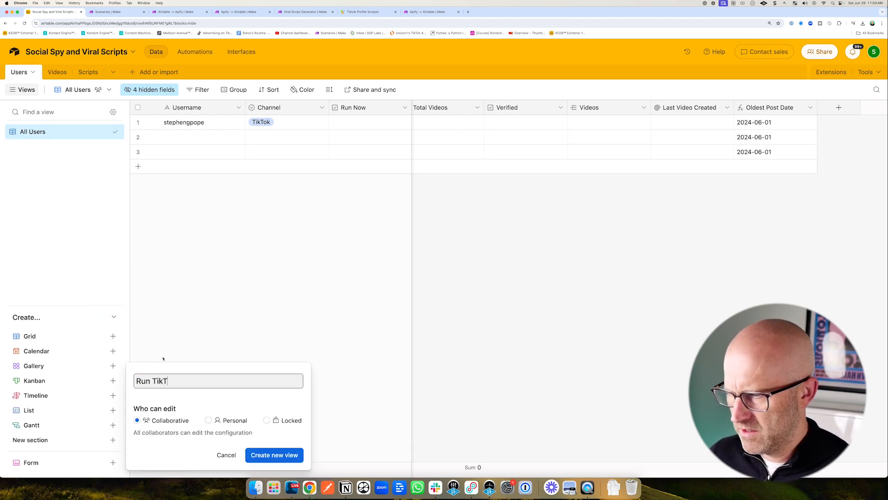
text(Run TikTok)
click(275, 455)
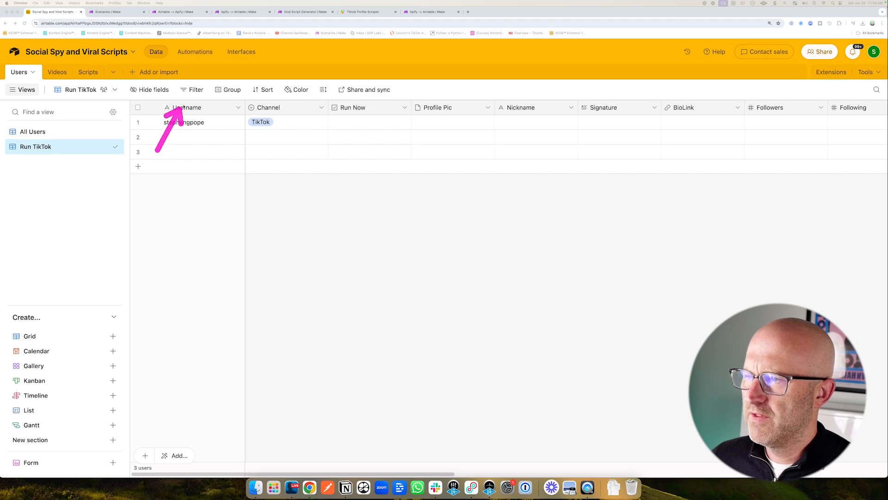
Filter the Run TikTok view to records where Channel is TikTok and Run Now is checked.
click(194, 90)
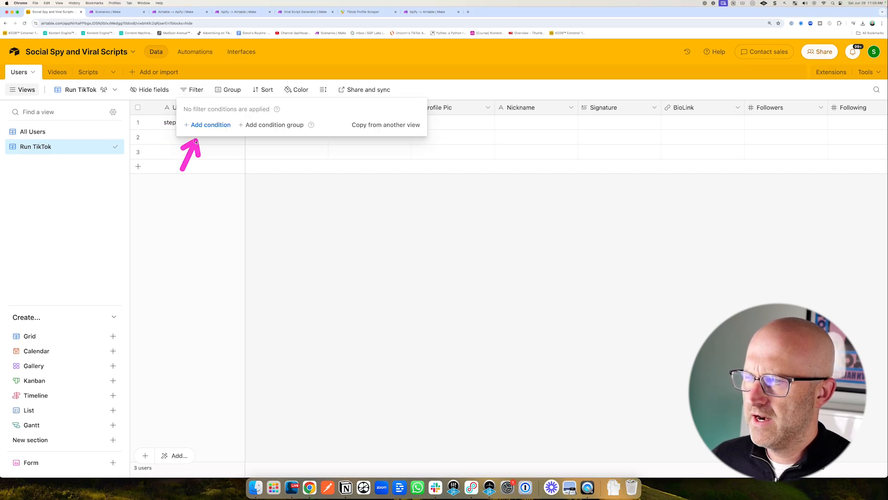
click(201, 125)
click(243, 124)
text(Ch)
click(247, 161)
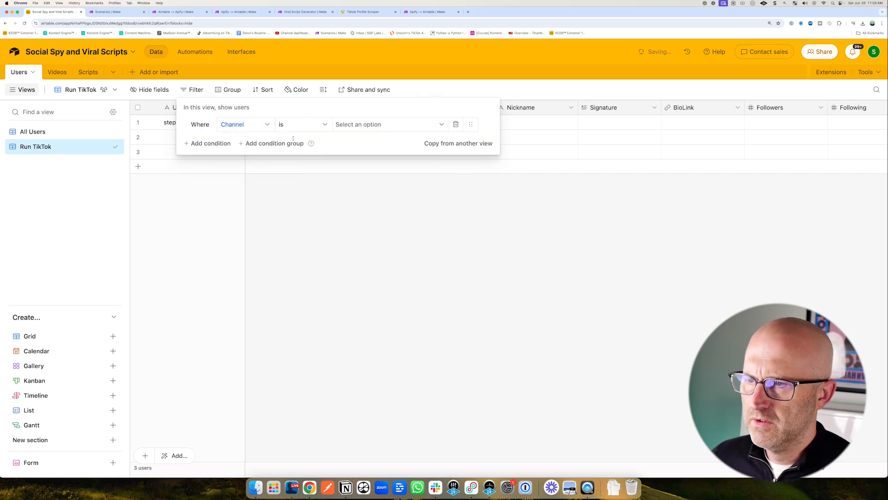
click(365, 124)
click(358, 161)
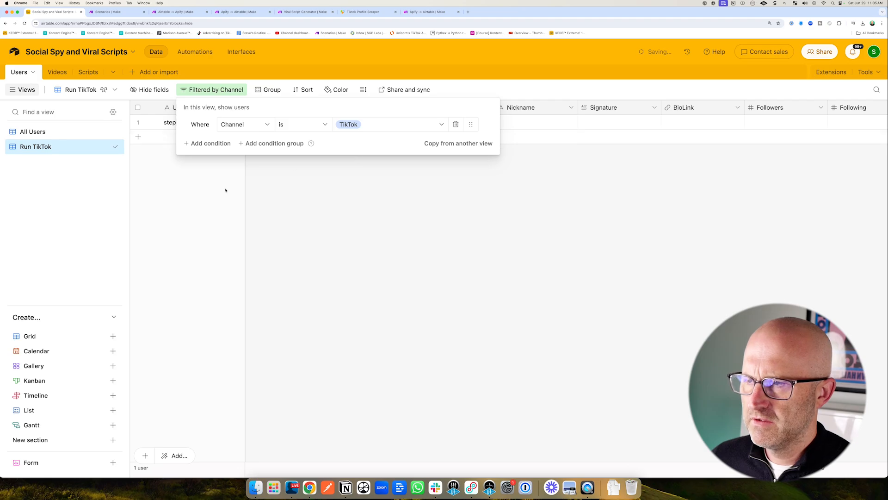
click(204, 143)
click(243, 147)
click(252, 211)
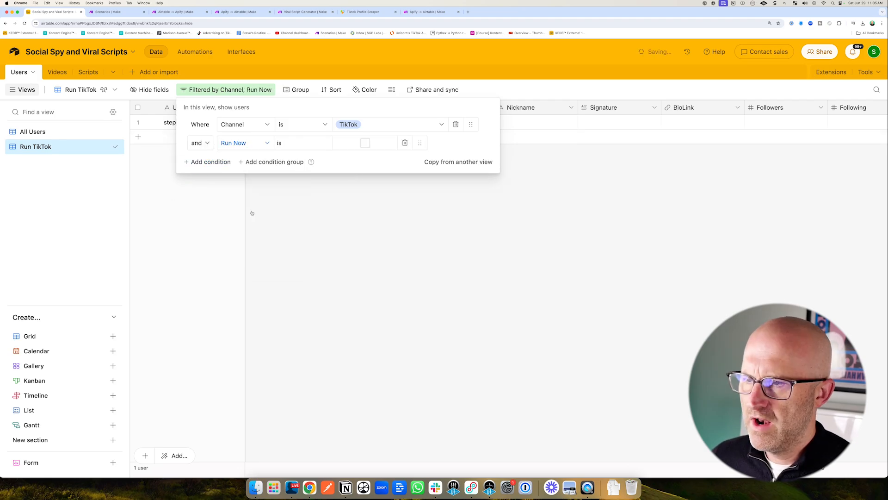
click(365, 143)
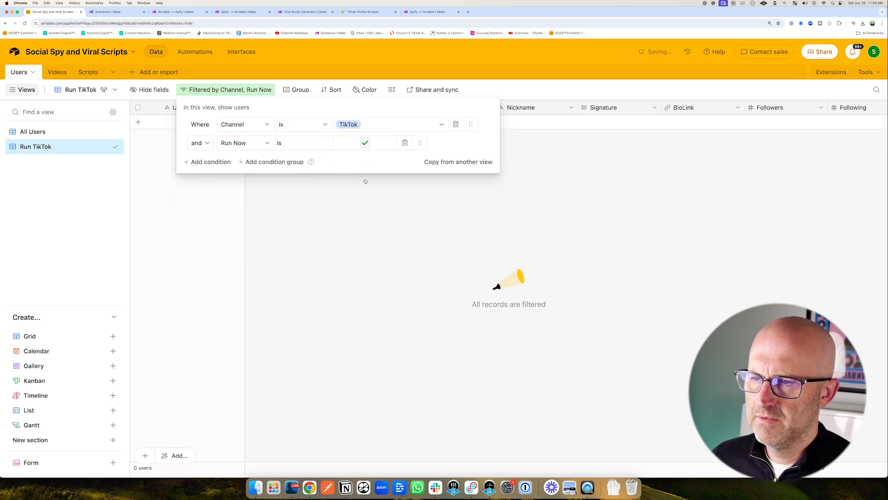
Compare the All Users and Run TikTok views with the Airtable → Apify scenario in Make.
click(33, 131)
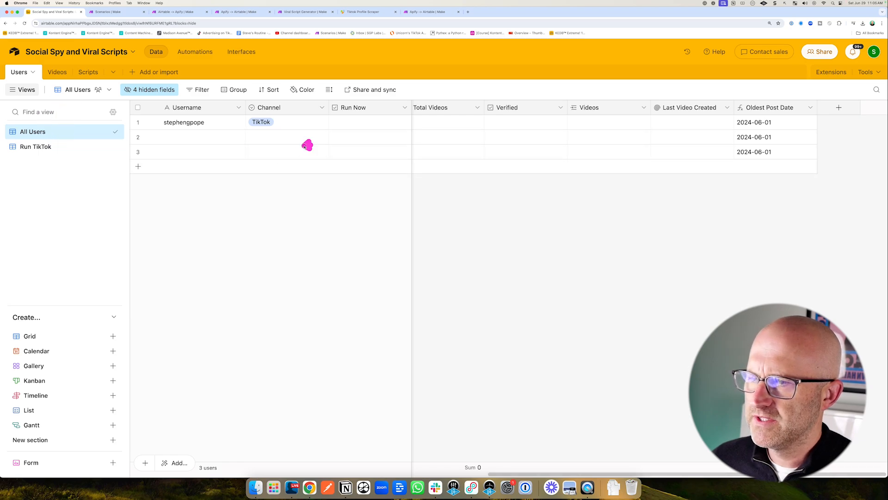
drag(307, 145, 221, 139)
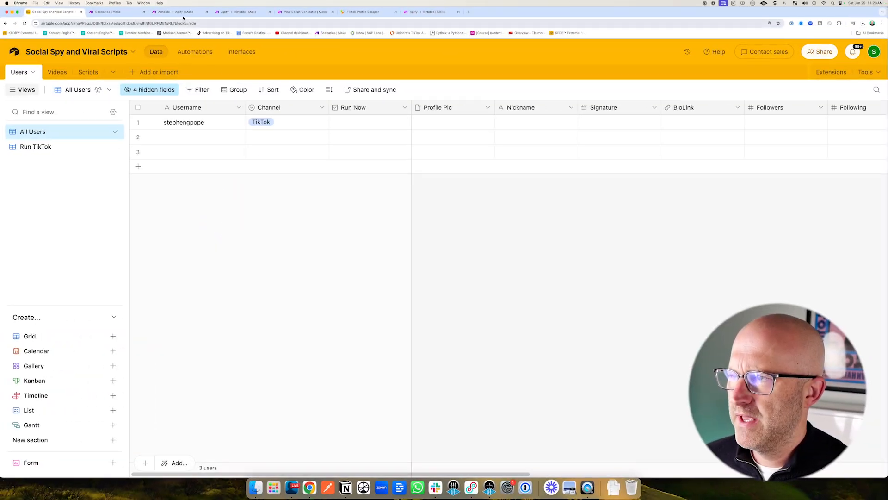
click(184, 15)
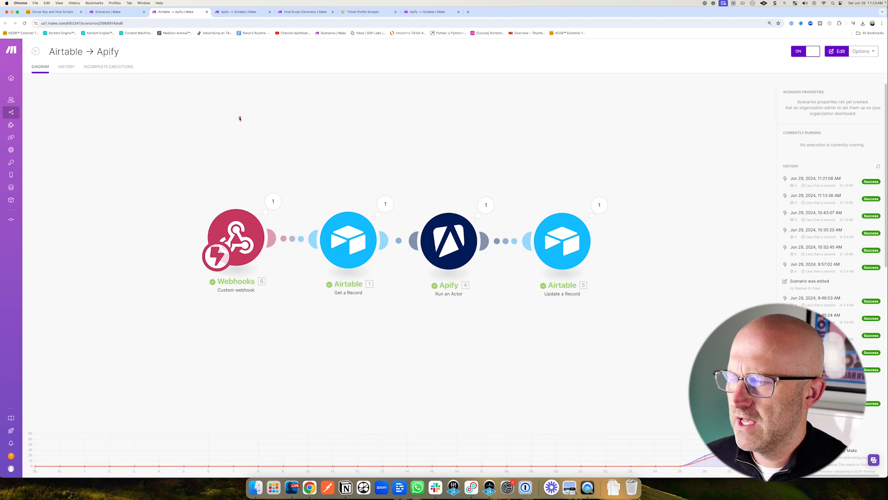
key(super+1)
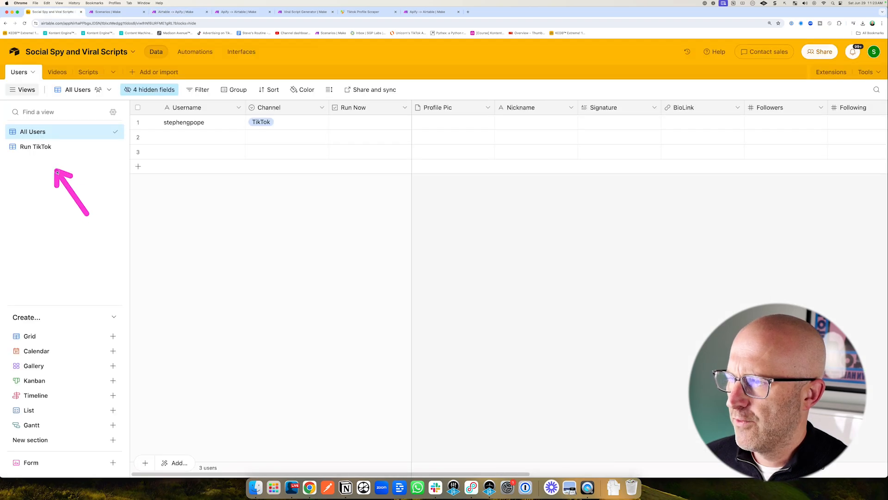
click(41, 146)
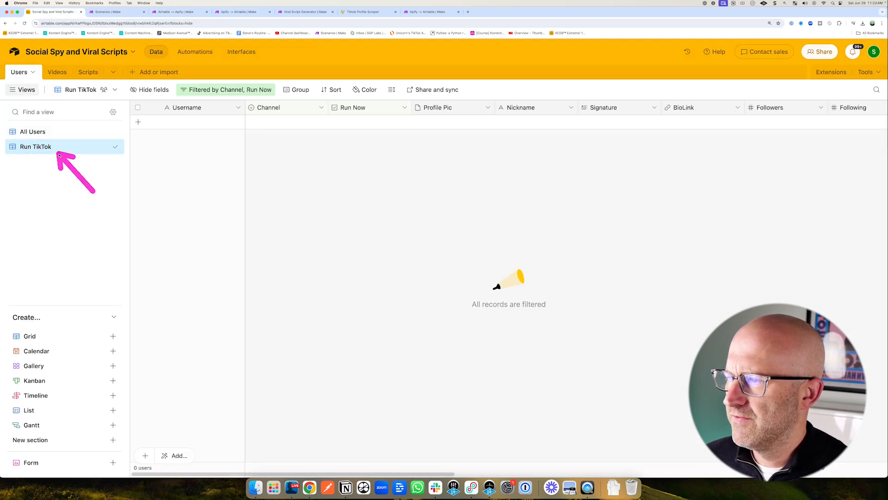
Create a new Make scenario starting with an Airtable Watch Responses trigger and save a webhook named My Airtable webhook.
key(super+3)
click(367, 12)
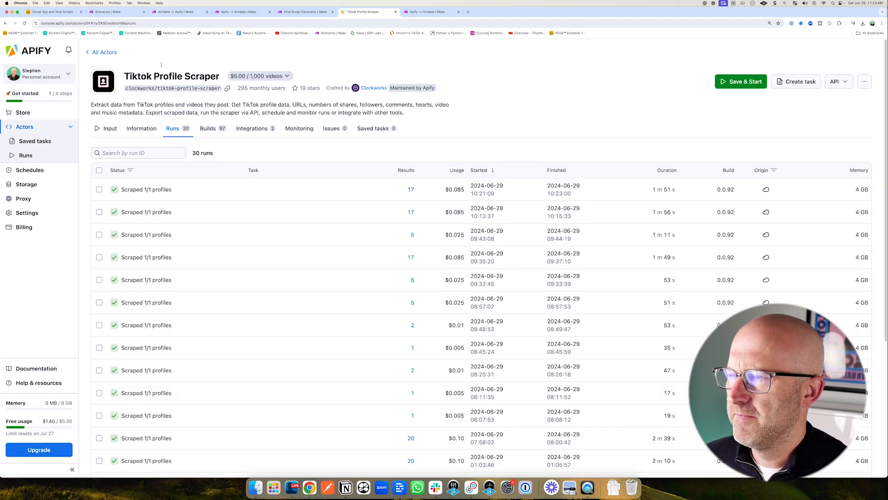
key(super+3)
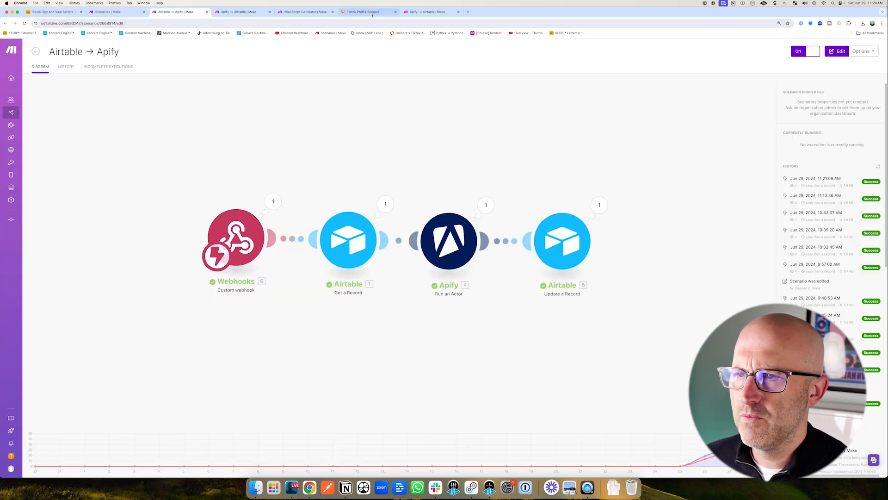
click(367, 12)
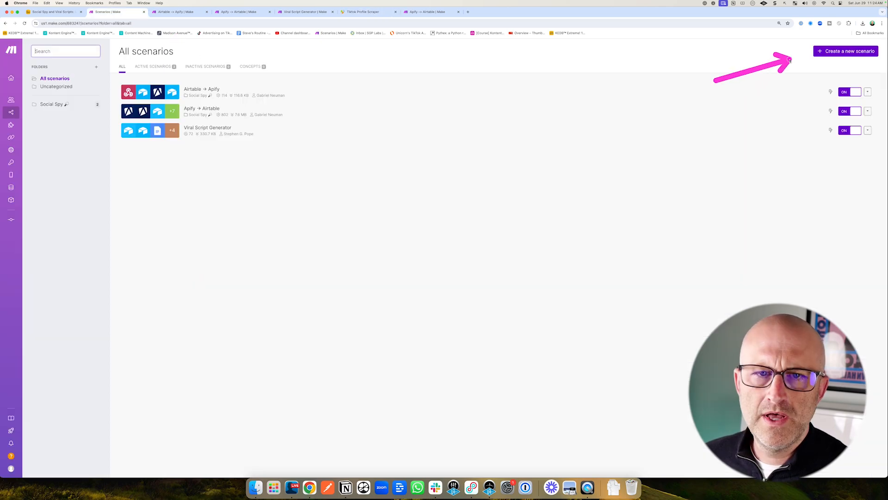
click(843, 52)
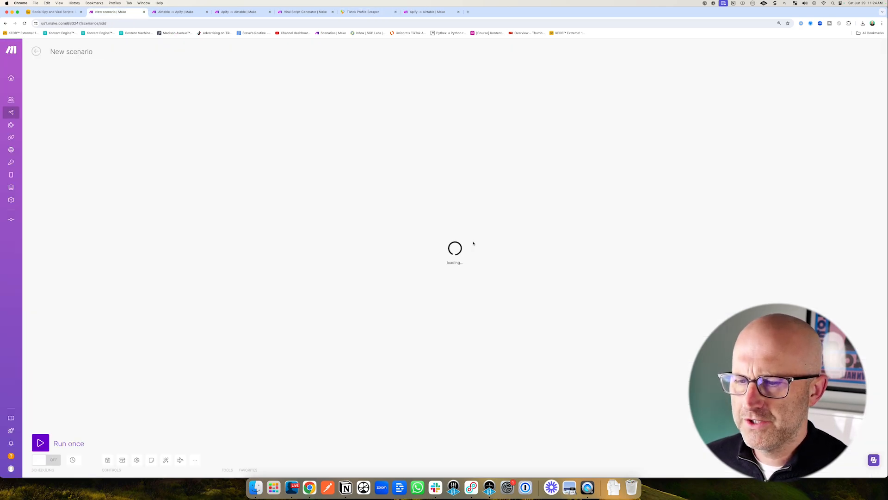
click(532, 241)
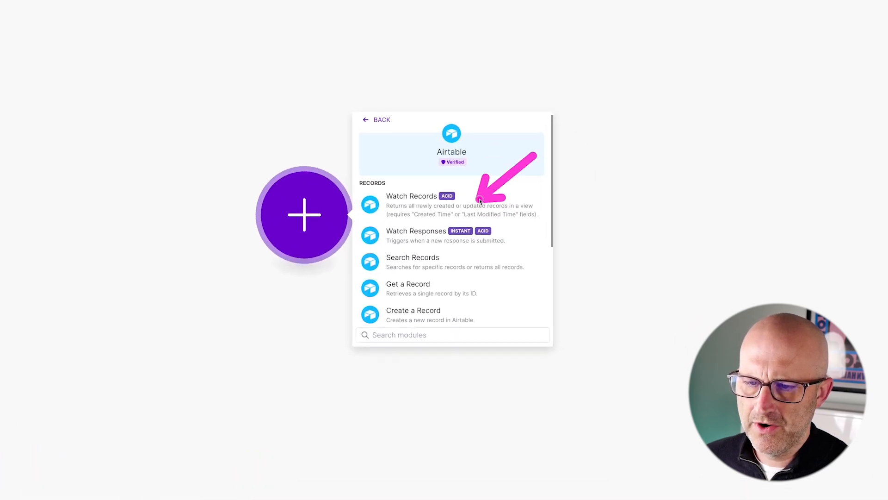
click(448, 236)
click(425, 217)
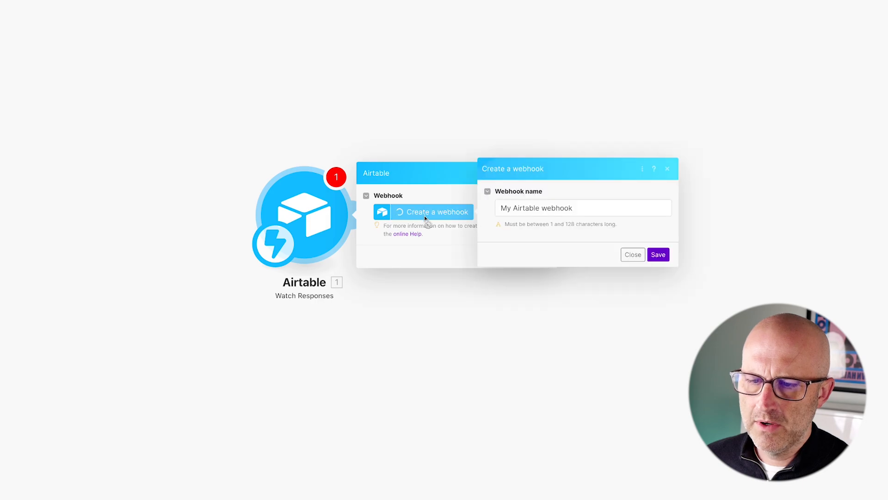
click(658, 254)
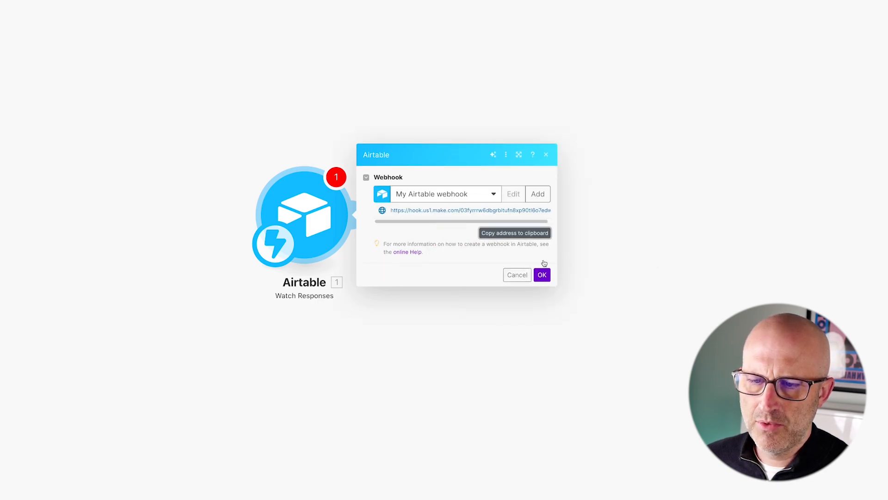
click(542, 275)
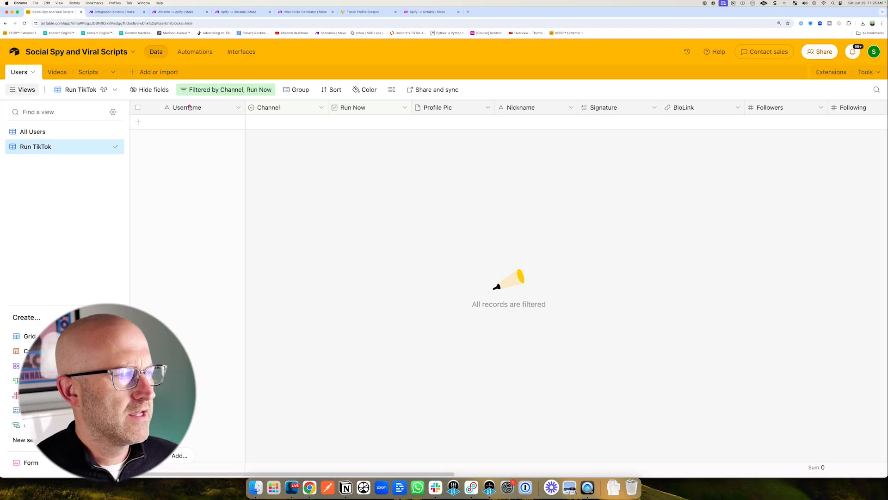
Create an automation triggered when a record enters the Run TikTok view of the Users table.
click(195, 52)
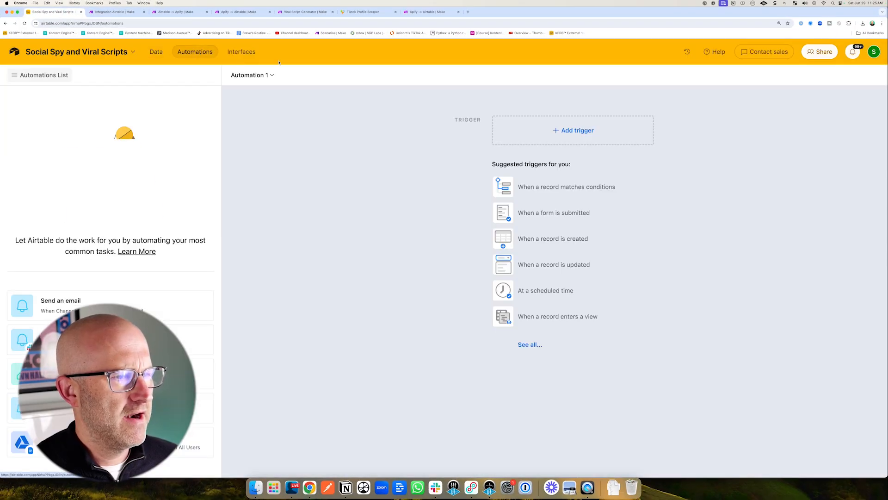
click(564, 132)
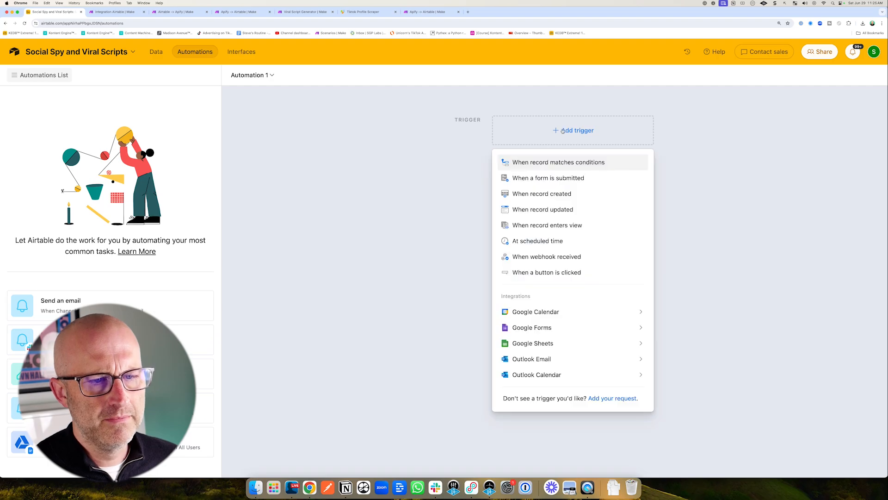
click(553, 229)
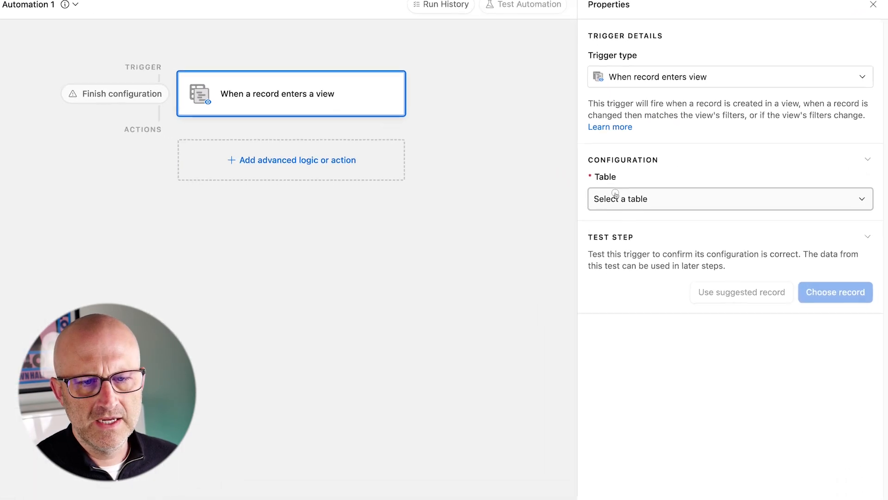
click(692, 213)
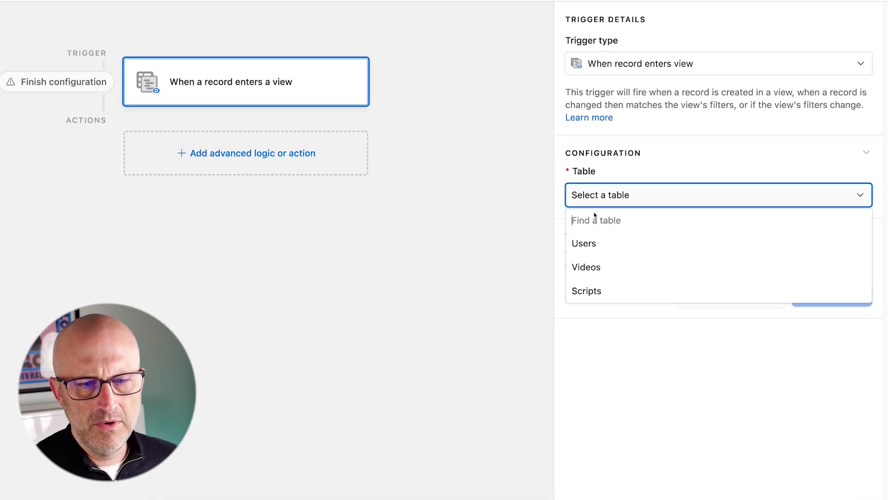
click(689, 245)
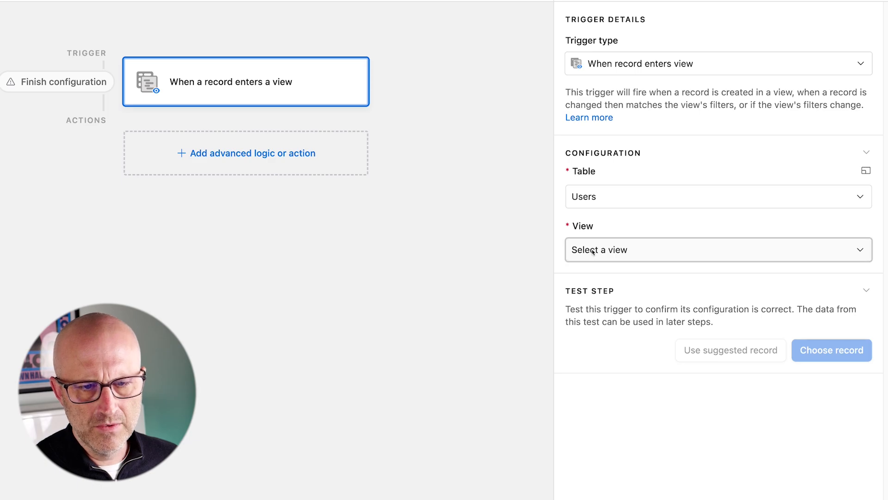
click(594, 250)
click(602, 322)
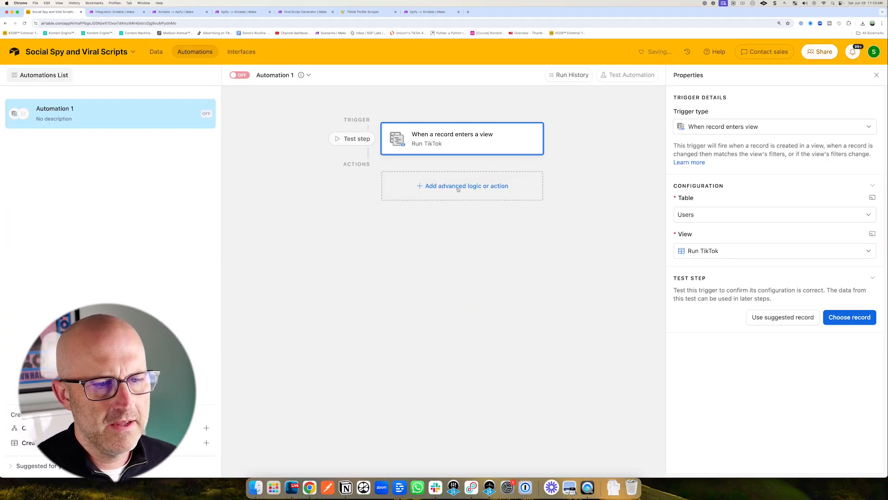
Add an Update record action on Users that targets the trigger's Airtable record ID and sets the Run Now field unchecked.
click(253, 153)
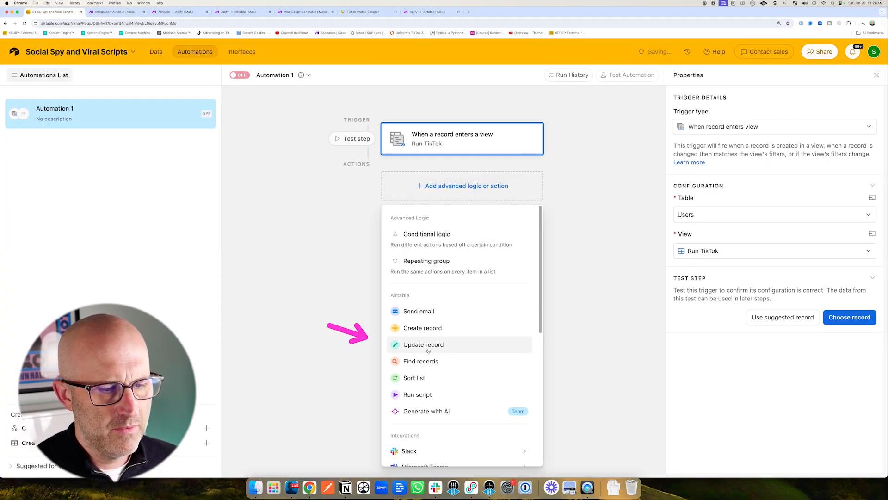
click(424, 346)
click(702, 296)
click(692, 330)
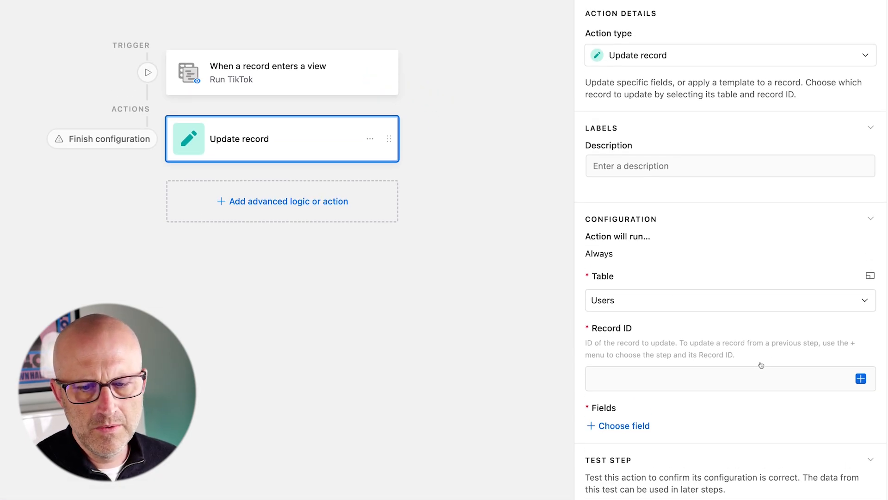
click(861, 379)
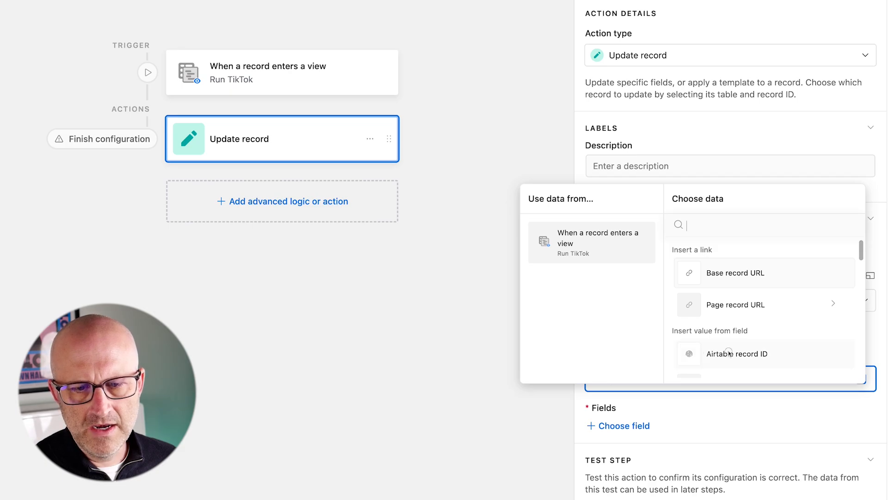
click(722, 353)
click(631, 426)
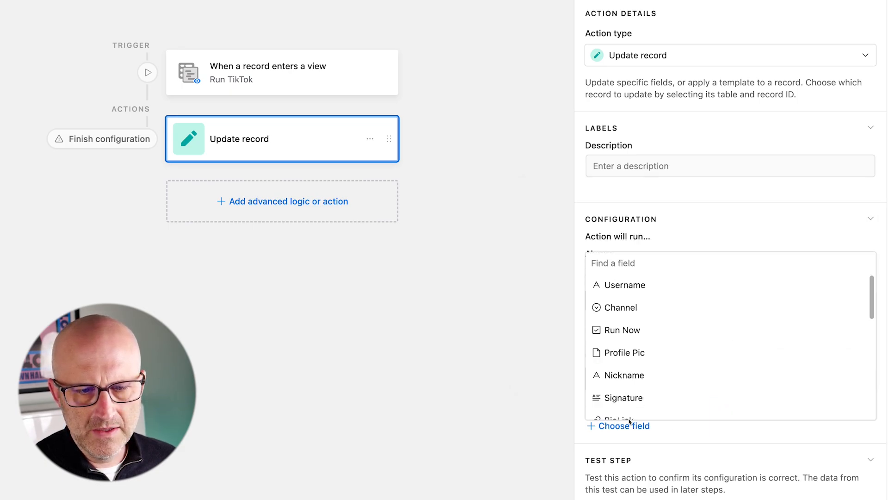
click(630, 331)
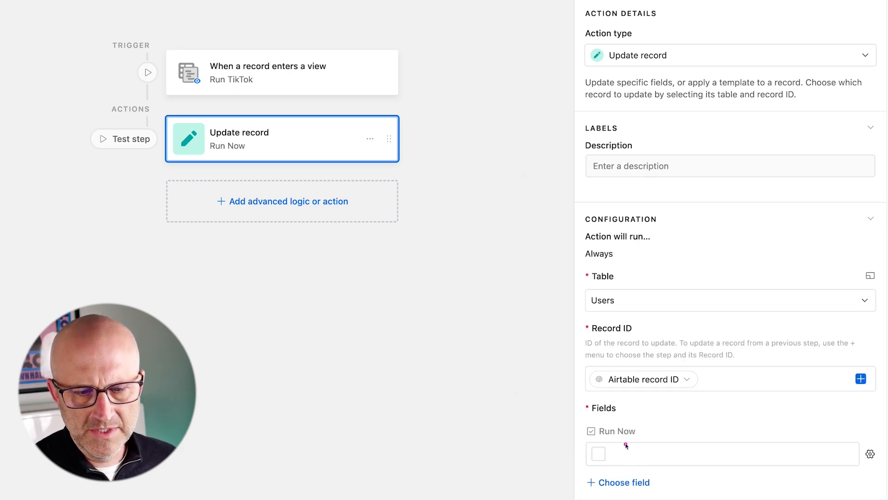
Add a Run script action and replace its default code with a pasted fetch script sending the recordId.
click(288, 201)
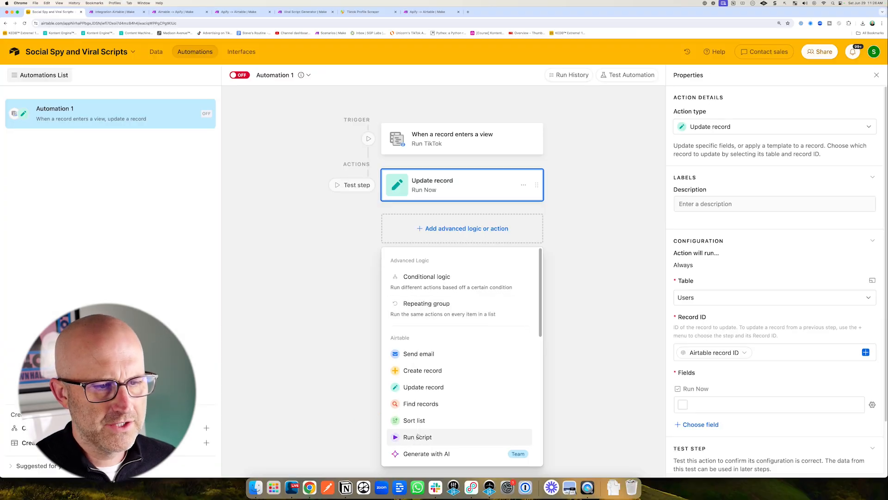
click(417, 436)
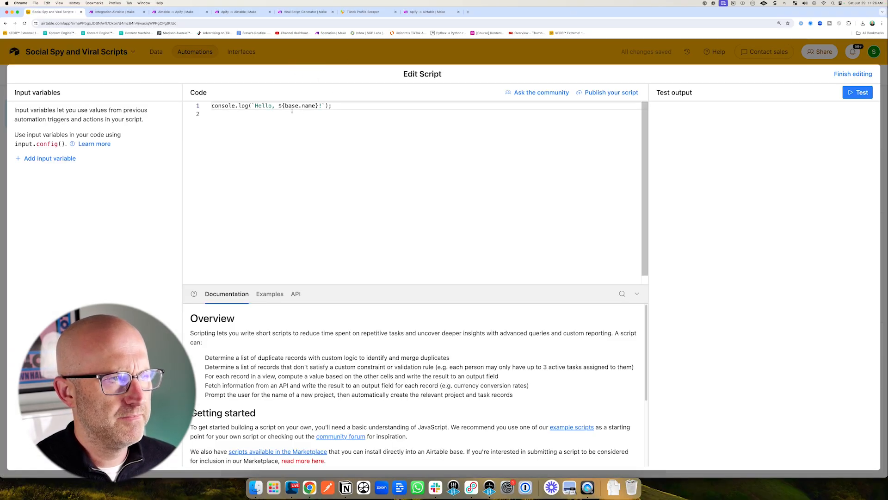
key(ctrl+Tab)
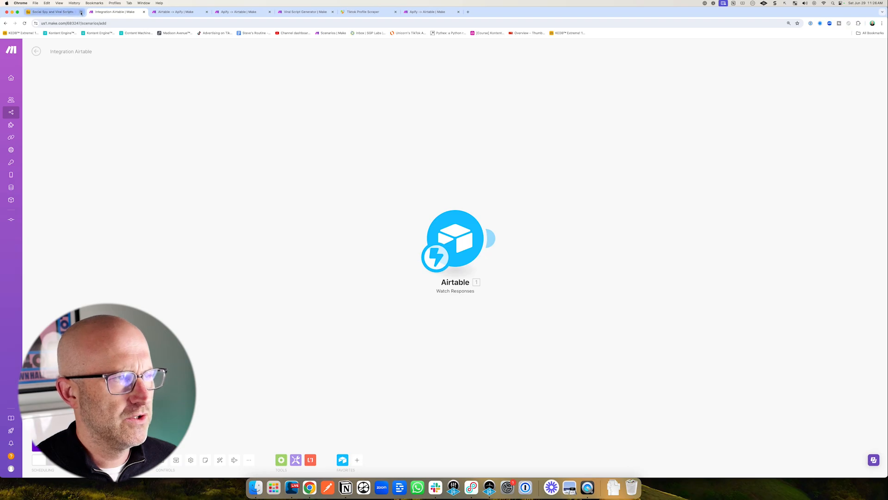
click(63, 14)
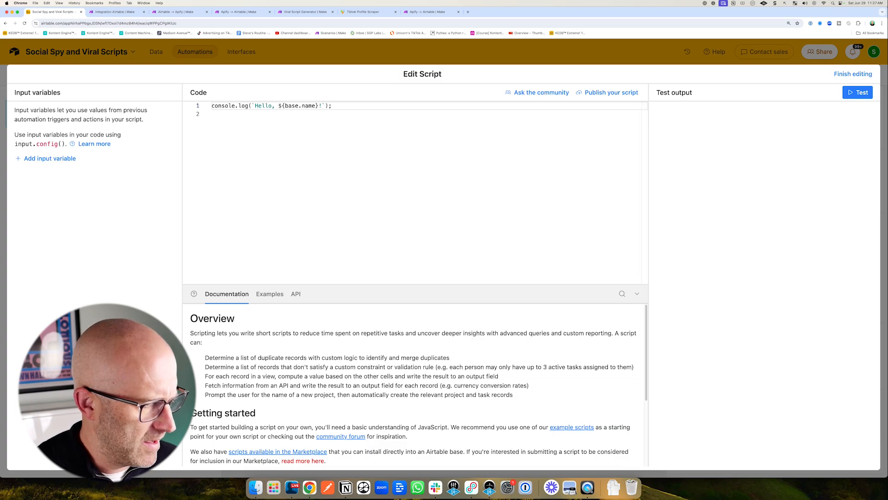
key(super+a)
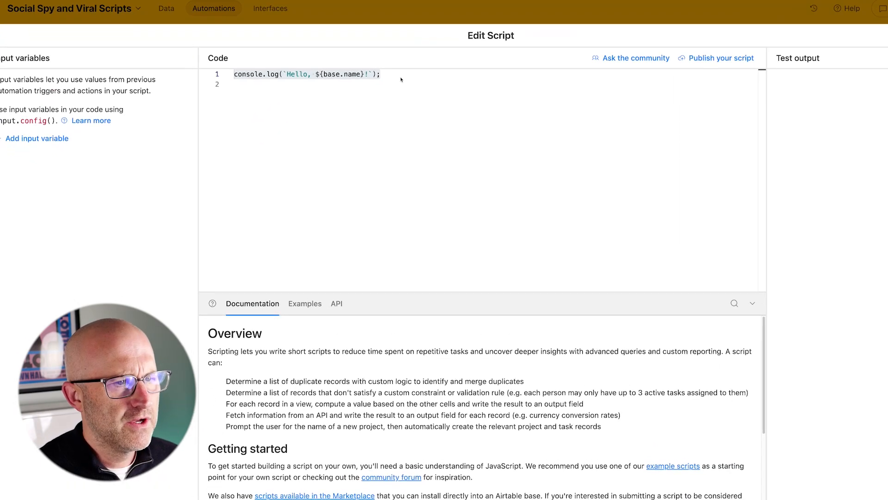
click(402, 79)
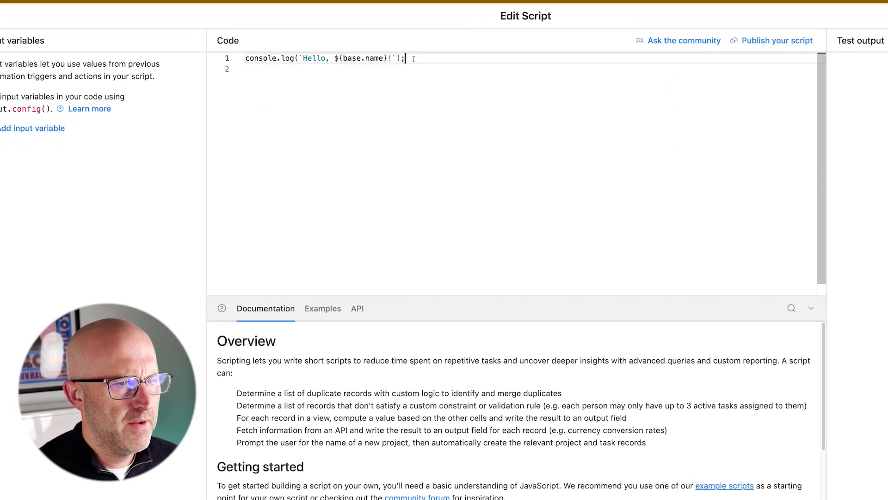
click(207, 74)
text(let params = input.config();  await fetch("" + "?recordId=" + params.recordId);)
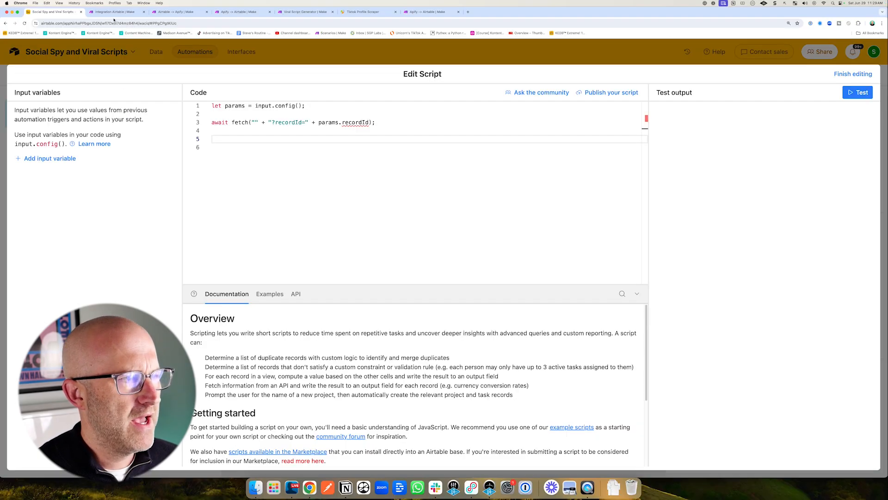
Copy the webhook URL from the Airtable module in Make and paste it into the script's fetch call.
click(114, 13)
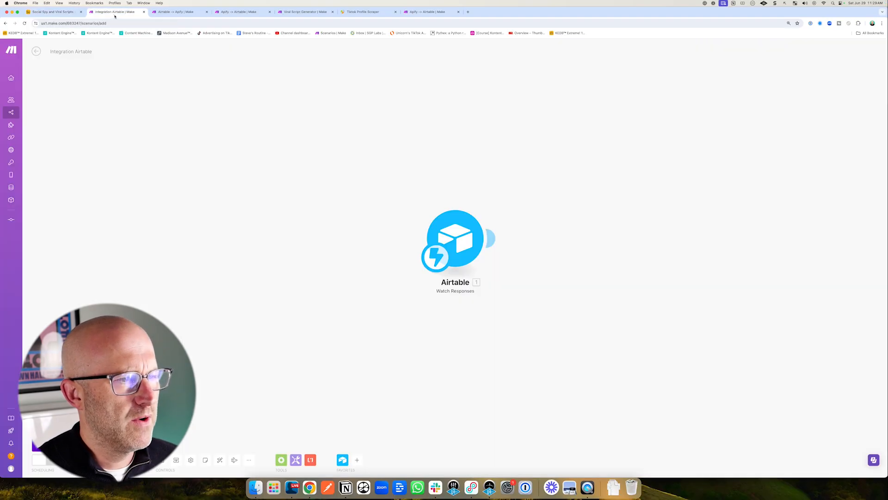
click(449, 231)
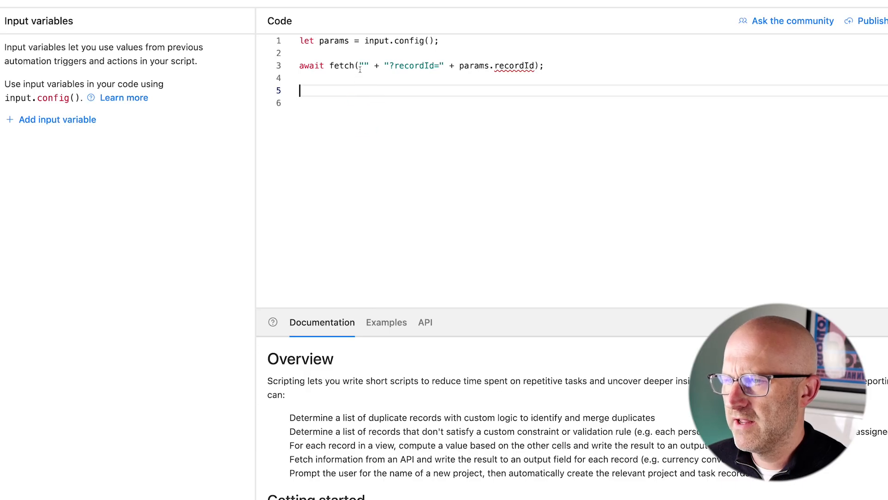
Add a script input variable named recordId whose value is the trigger's Airtable record ID.
click(88, 120)
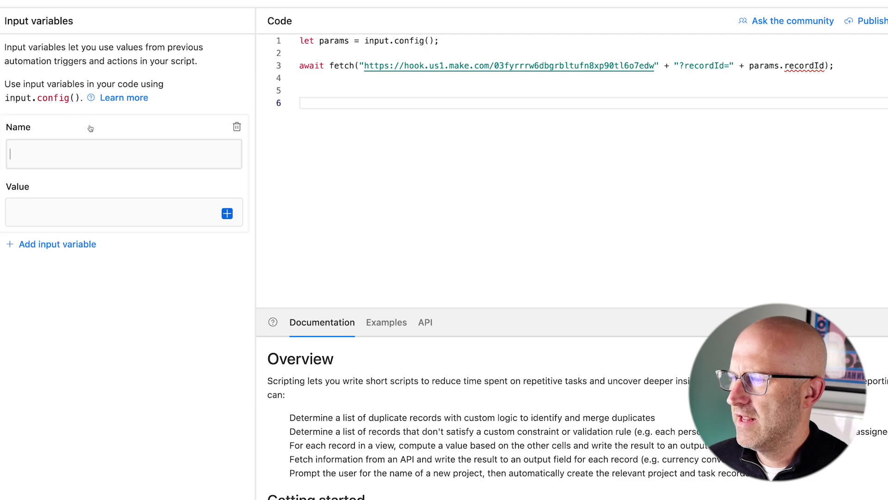
text(recordId)
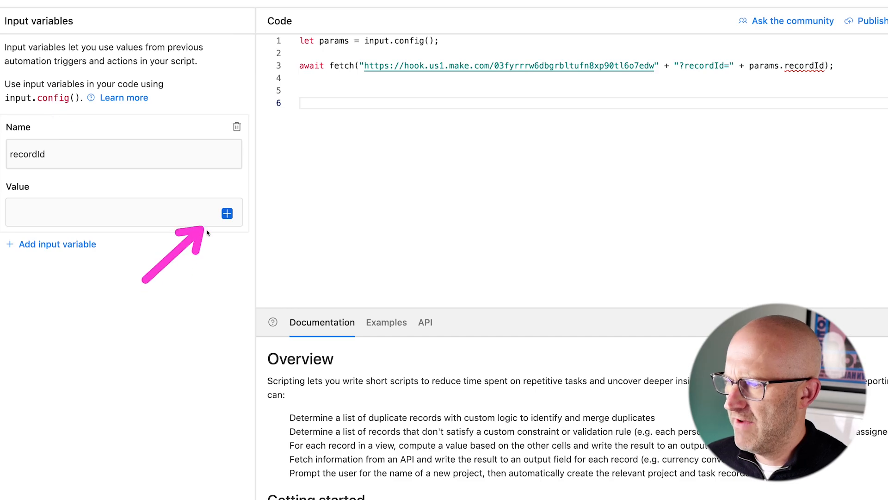
click(226, 214)
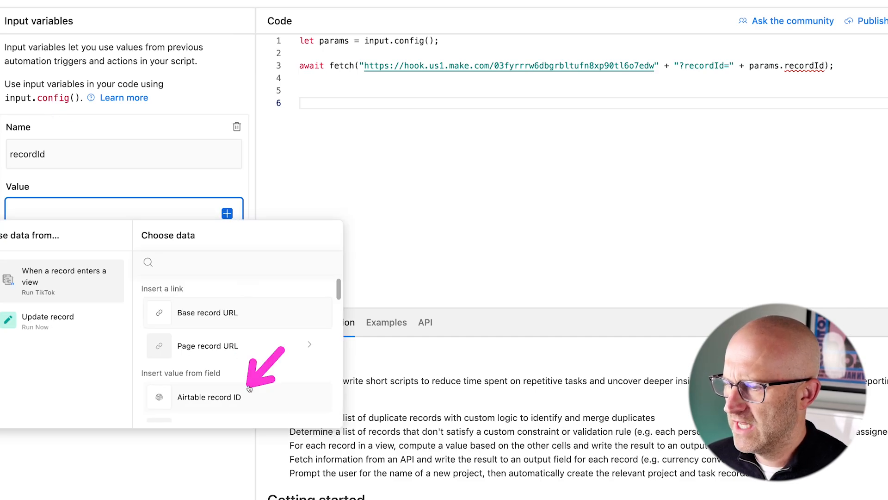
click(215, 400)
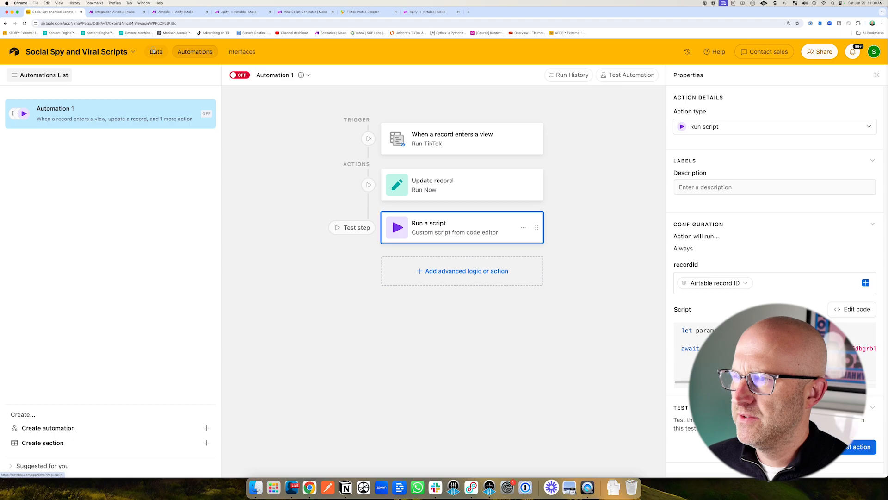
Check Run Now for the TikTok user in All Users and view the record in Run TikTok.
click(152, 51)
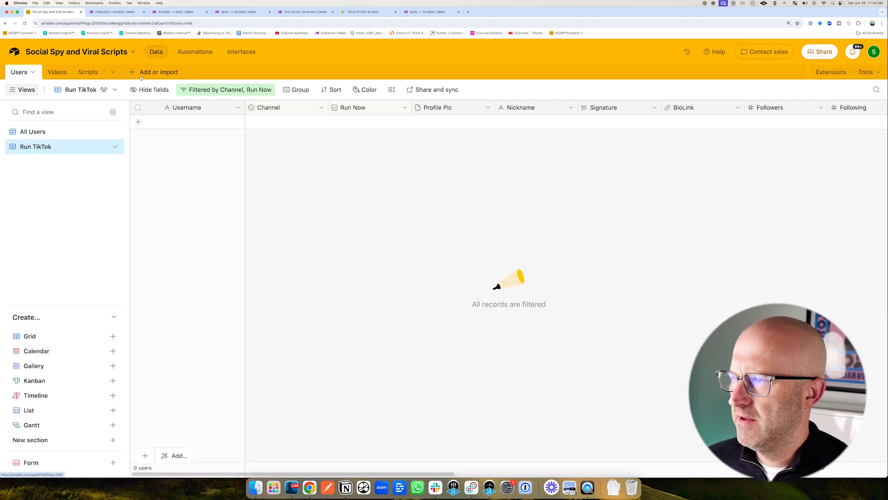
click(105, 131)
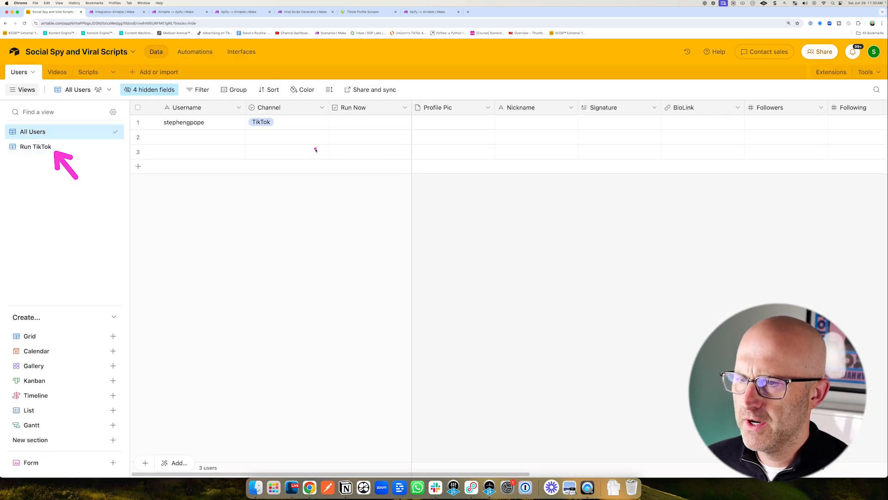
click(370, 122)
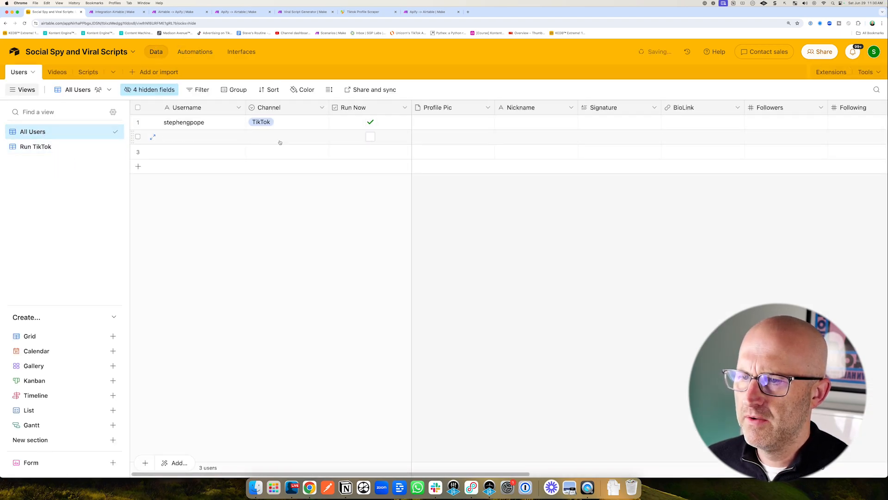
click(35, 147)
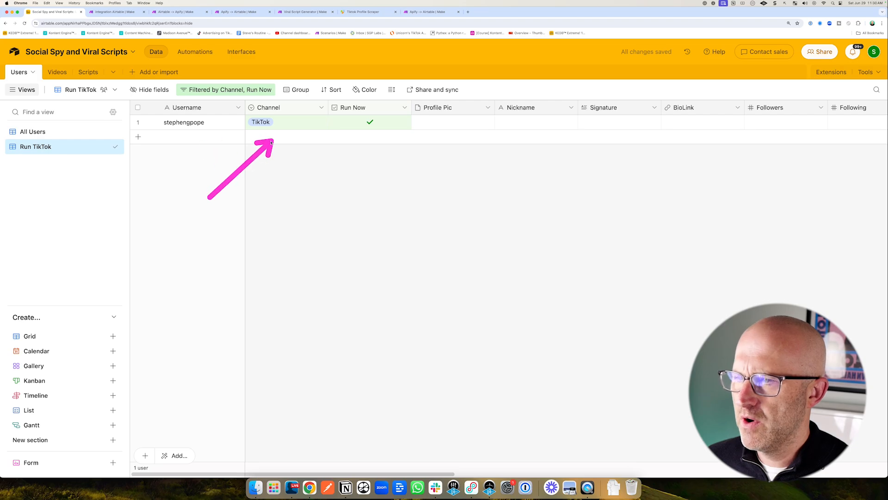
Rename the automation as Run TikTok Download.
click(195, 51)
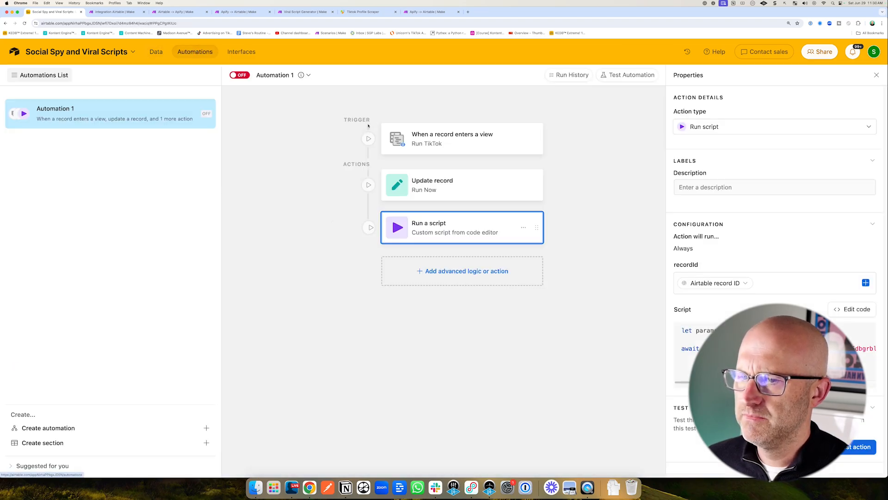
double_click(86, 112)
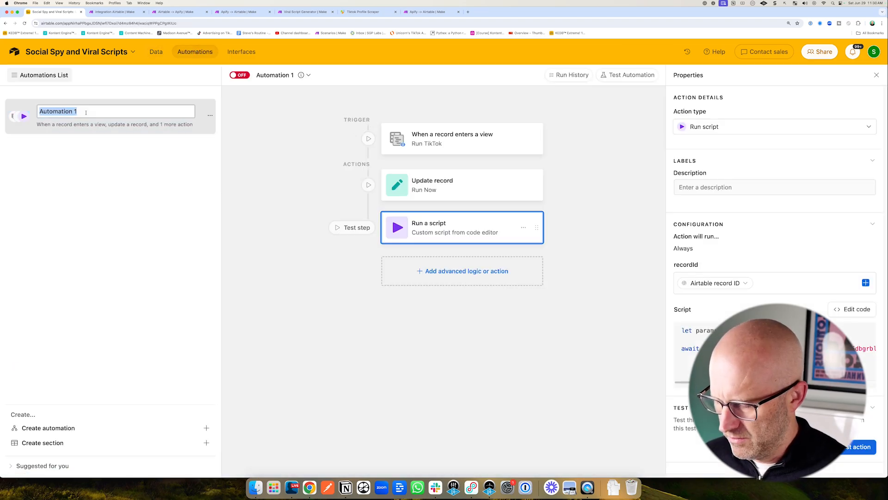
text(Run TikTok Download)
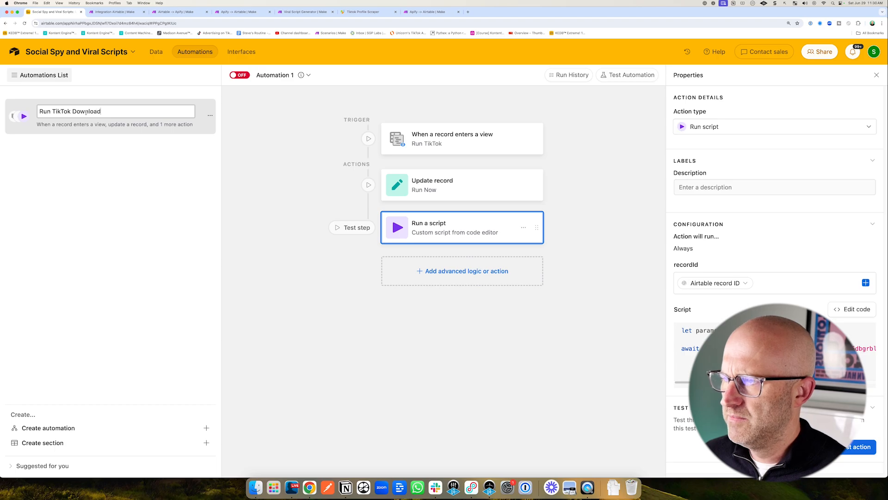
key(Return)
Test the Run TikTok trigger using the existing TikTok user record.
click(466, 139)
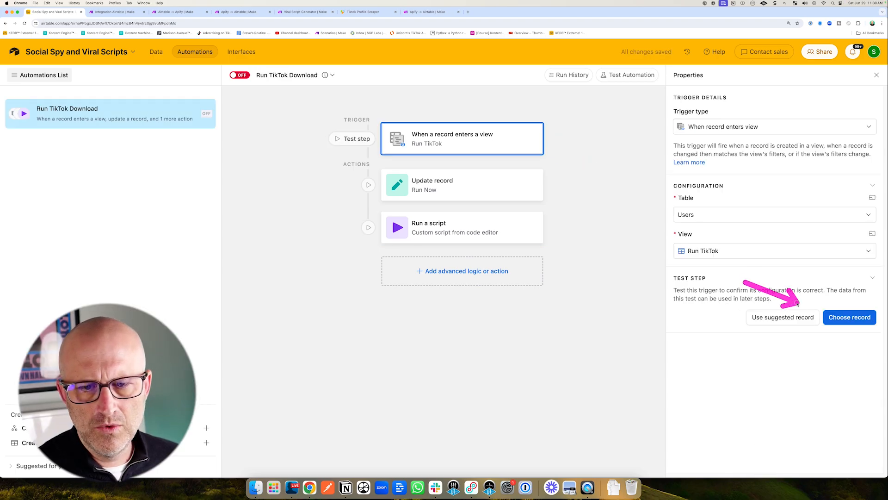
click(835, 317)
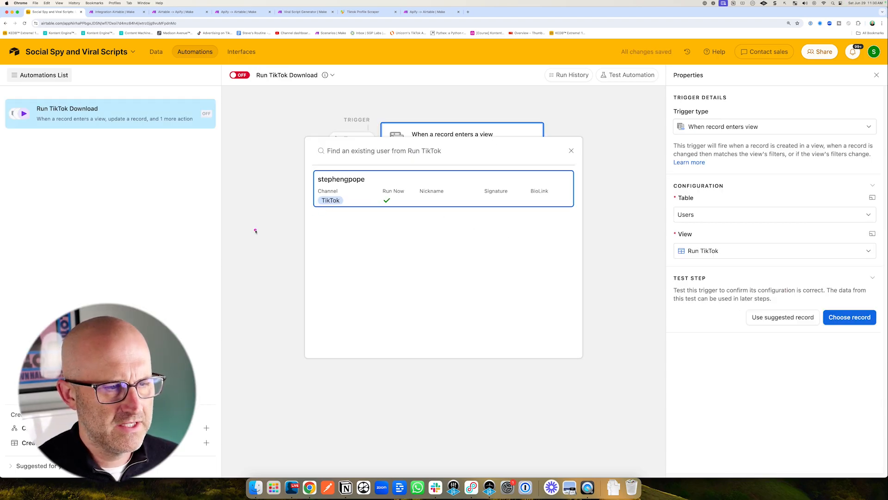
click(378, 186)
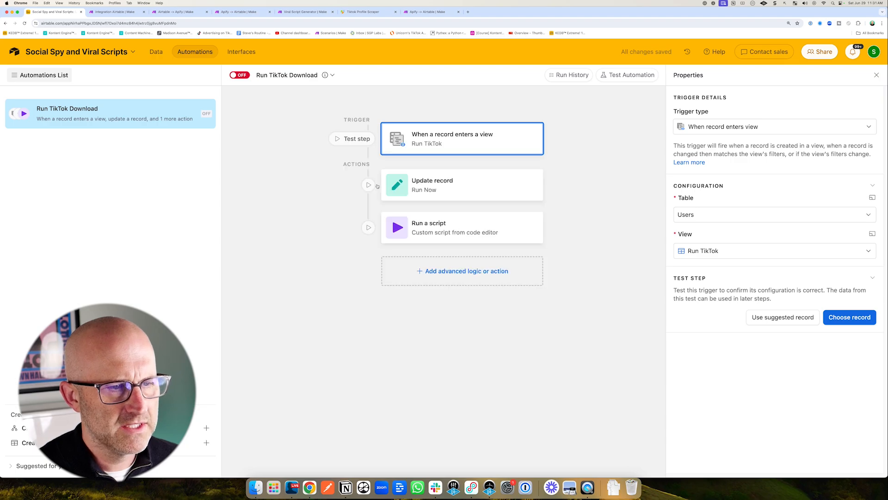
Run a test of the Update record action and check that user's Run Now box in the All Users view.
click(430, 184)
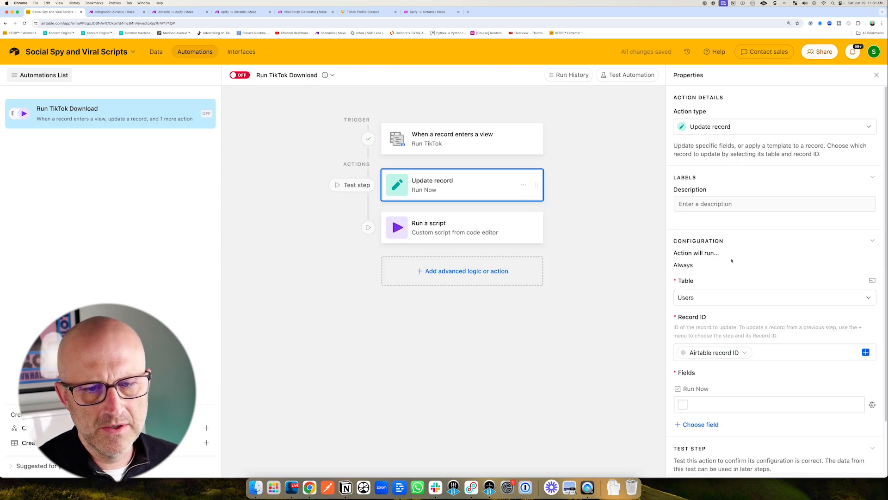
scroll(716, 326, down, 3)
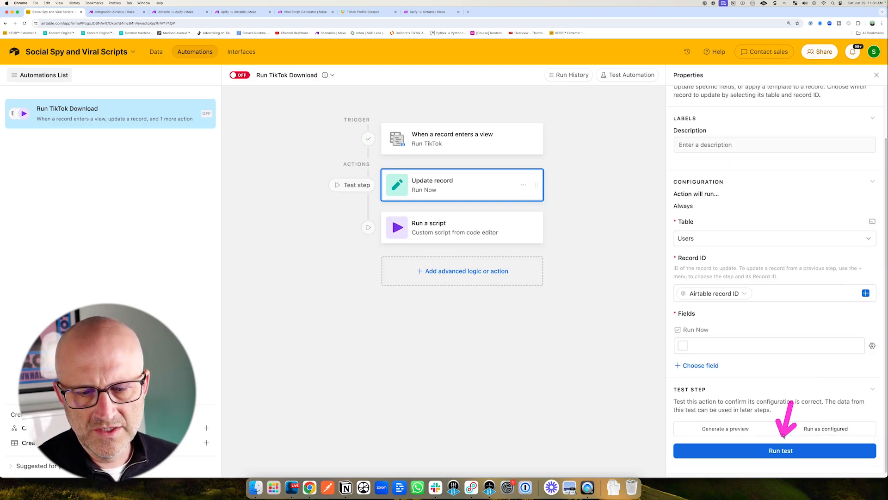
click(782, 452)
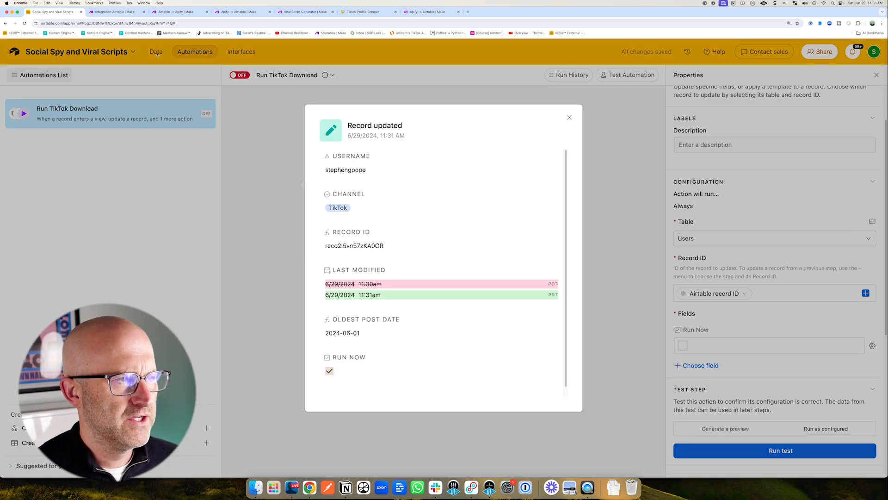
click(279, 136)
click(154, 51)
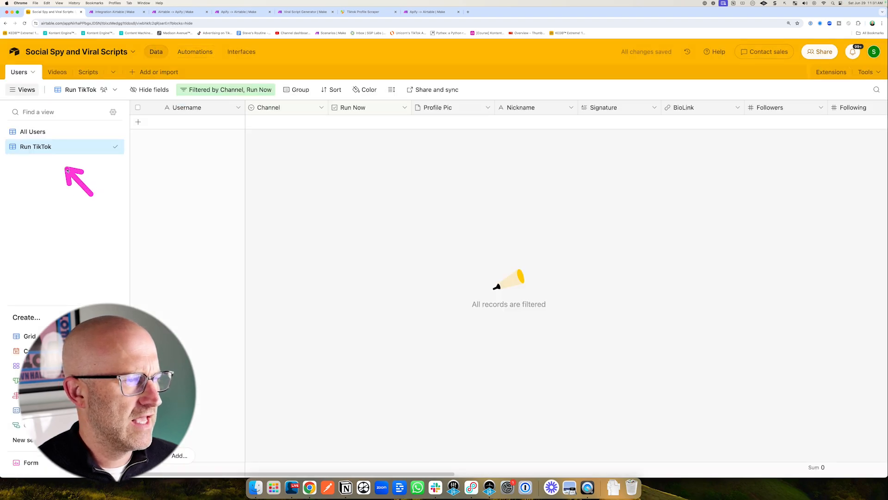
click(42, 134)
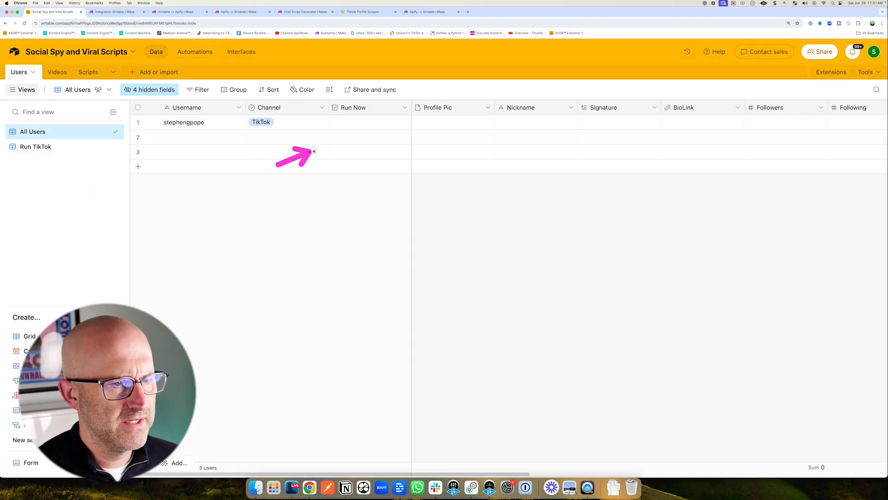
click(216, 55)
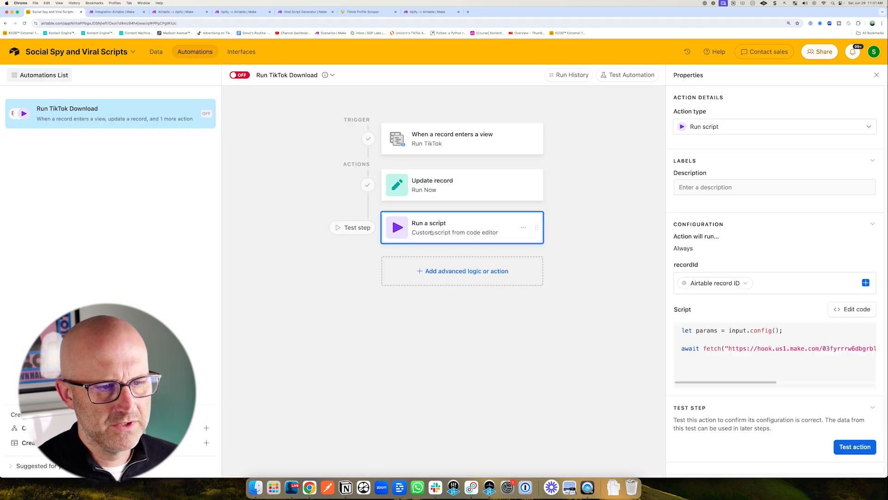
Test the script from the code editor and inspect the Make Airtable module's output bundle for the record ID.
click(848, 314)
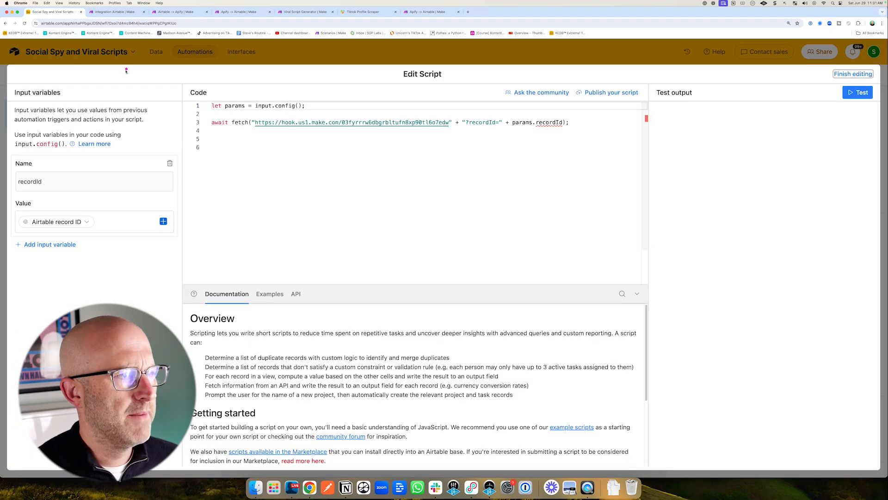
click(109, 13)
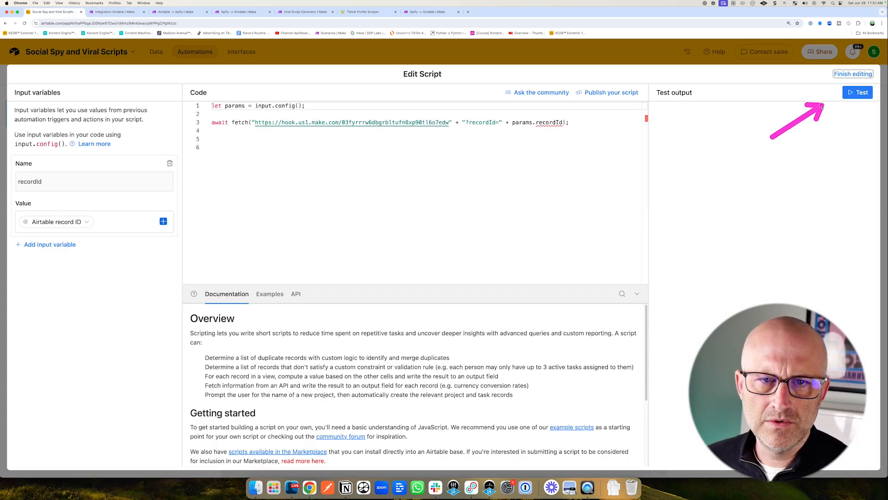
click(861, 93)
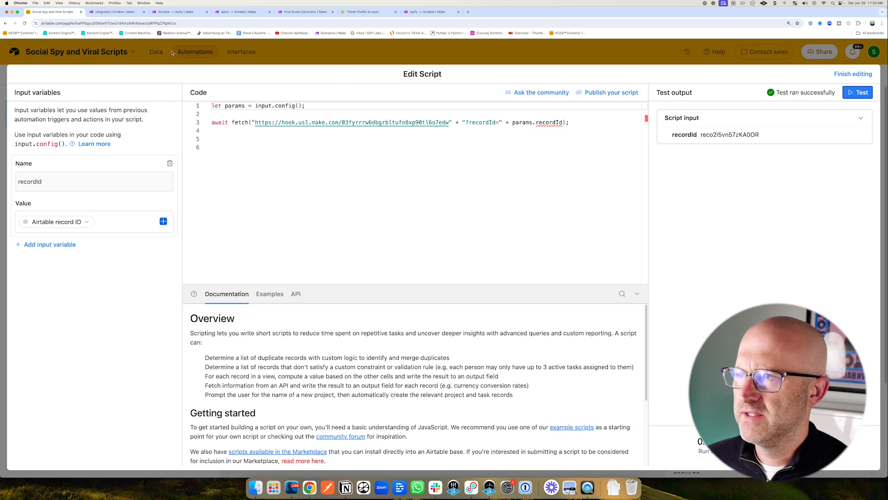
click(122, 13)
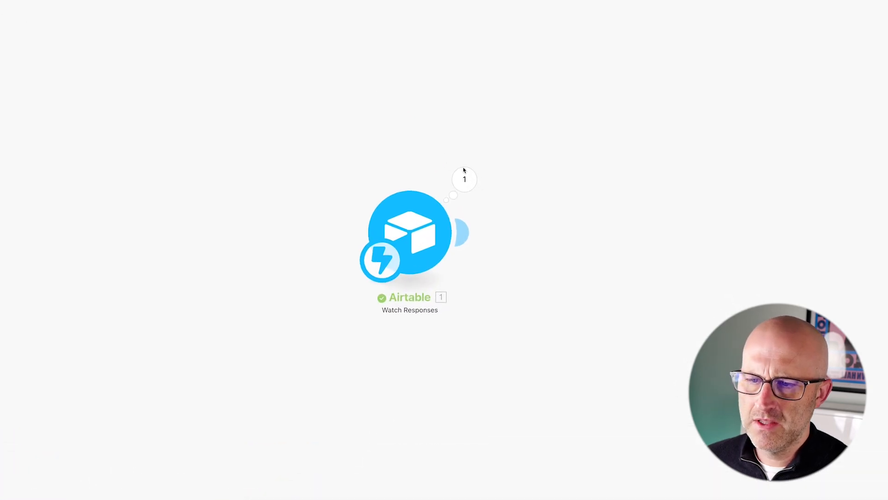
mouse_move(543, 298)
mouse_down()
mouse_move(536, 211)
mouse_move(567, 214)
mouse_up()
mouse_move(386, 140)
mouse_down()
mouse_move(323, 214)
mouse_move(488, 231)
mouse_up()
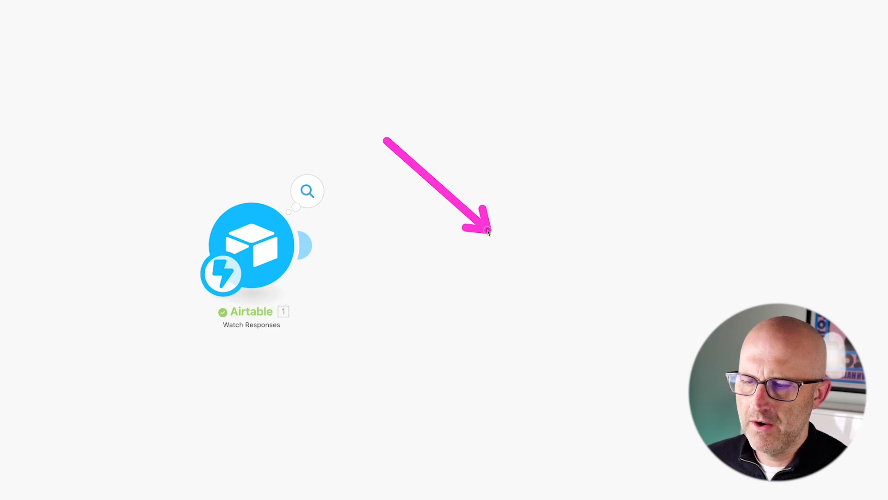
click(305, 192)
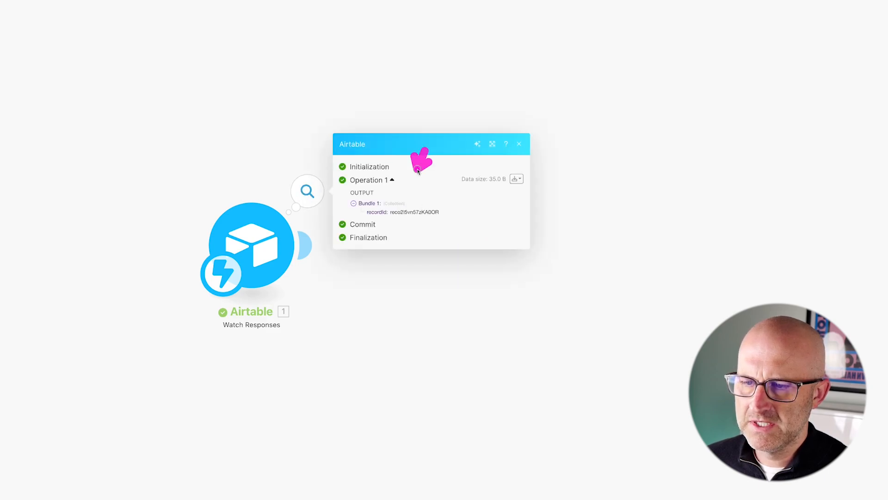
mouse_move(418, 171)
mouse_down()
mouse_move(418, 199)
mouse_move(404, 200)
mouse_move(420, 202)
mouse_up()
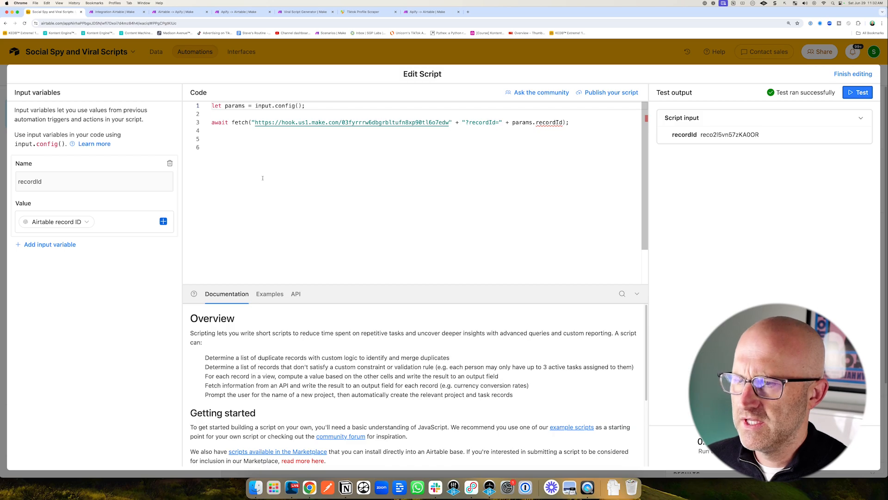
drag(236, 202, 304, 156)
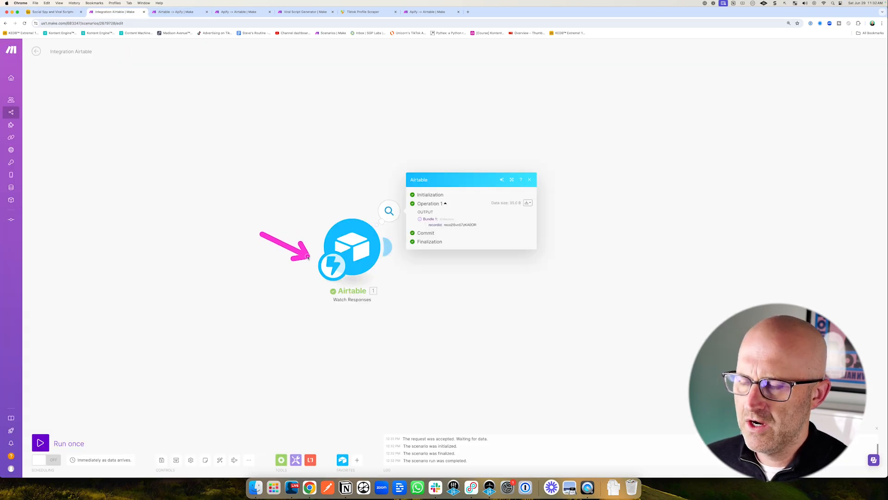
mouse_move(233, 217)
mouse_down()
mouse_move(295, 254)
mouse_move(313, 235)
mouse_move(292, 244)
mouse_move(296, 233)
mouse_move(308, 237)
mouse_up()
click(68, 10)
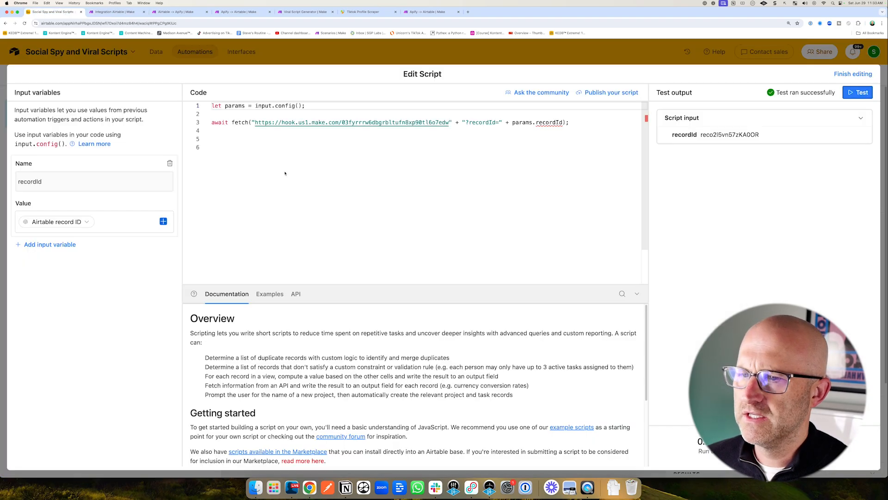
drag(303, 200, 353, 139)
key(ctrl+Tab)
drag(260, 185, 295, 207)
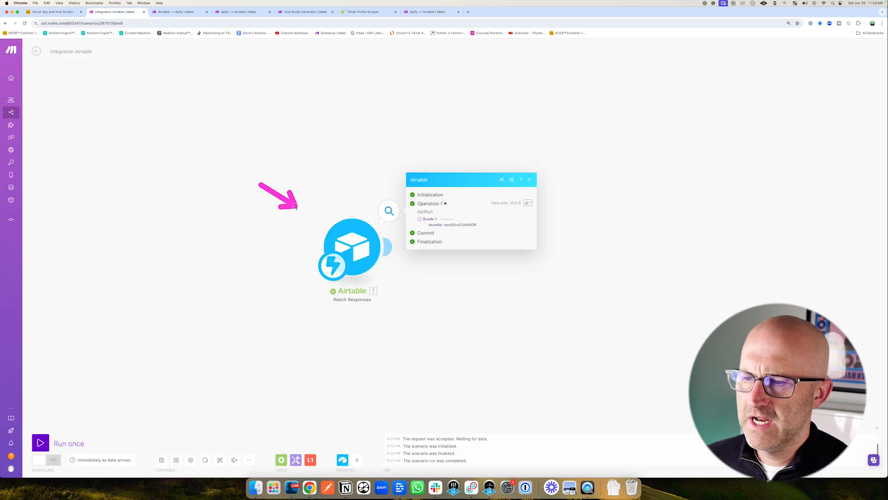
Add an Airtable Watch Records module to the Make scenario.
right_click(238, 154)
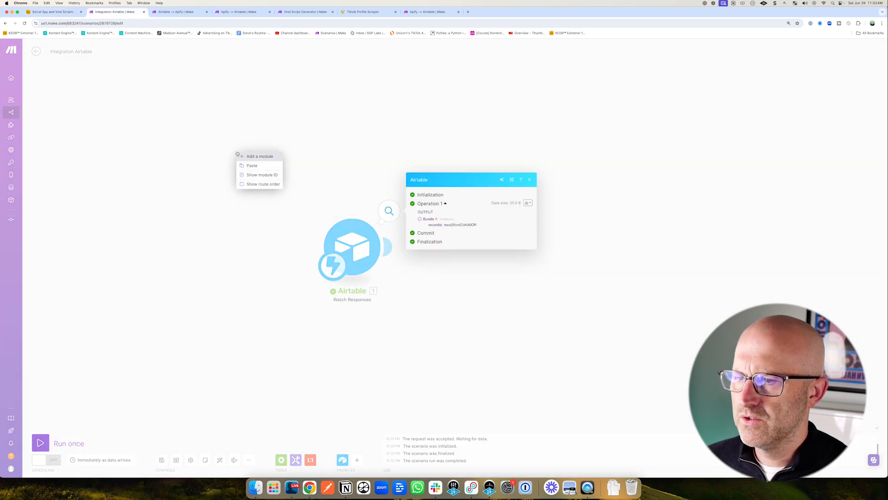
click(276, 156)
click(308, 105)
drag(312, 97, 306, 128)
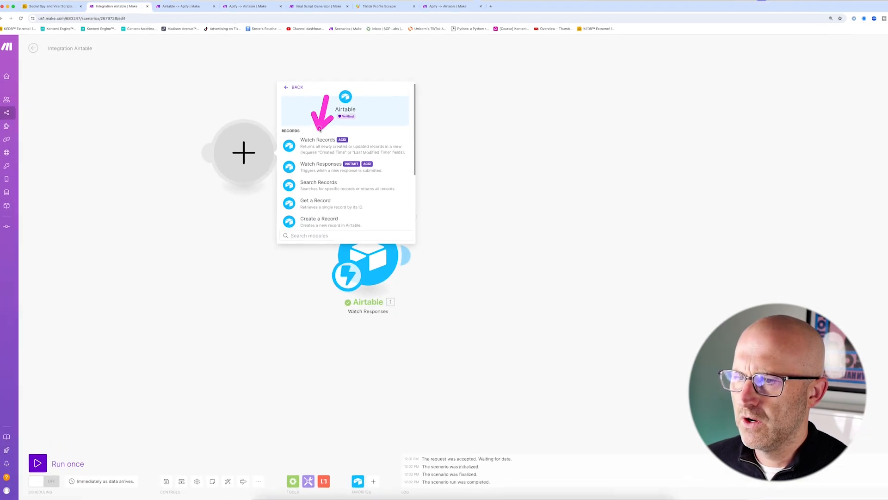
click(318, 140)
drag(243, 92, 283, 122)
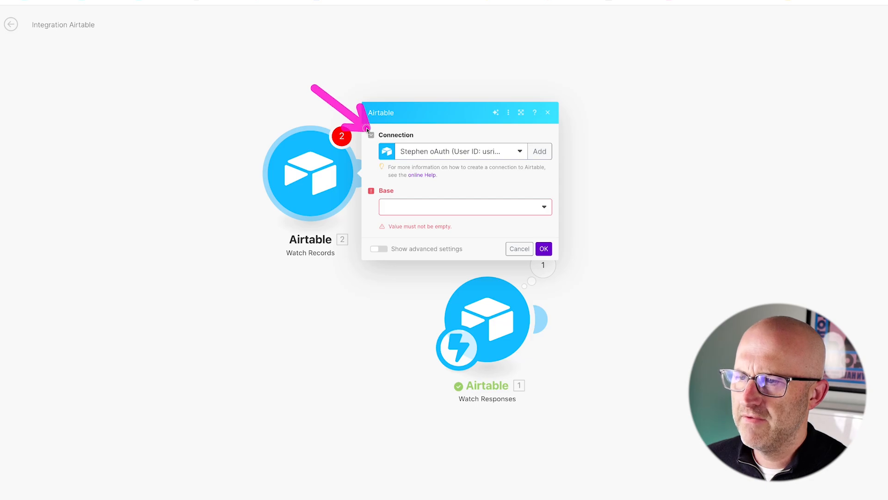
Create a new Airtable OAuth connection named Social Spy Demo.
drag(619, 113, 566, 139)
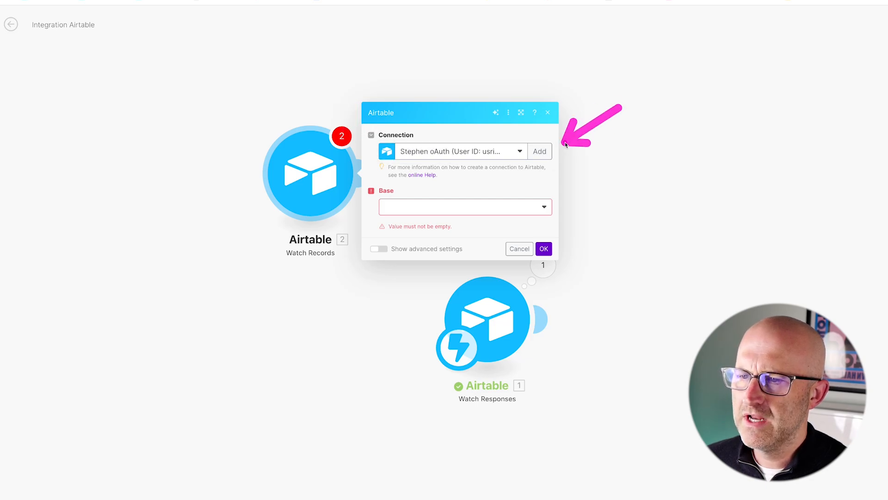
click(539, 152)
drag(530, 189, 601, 158)
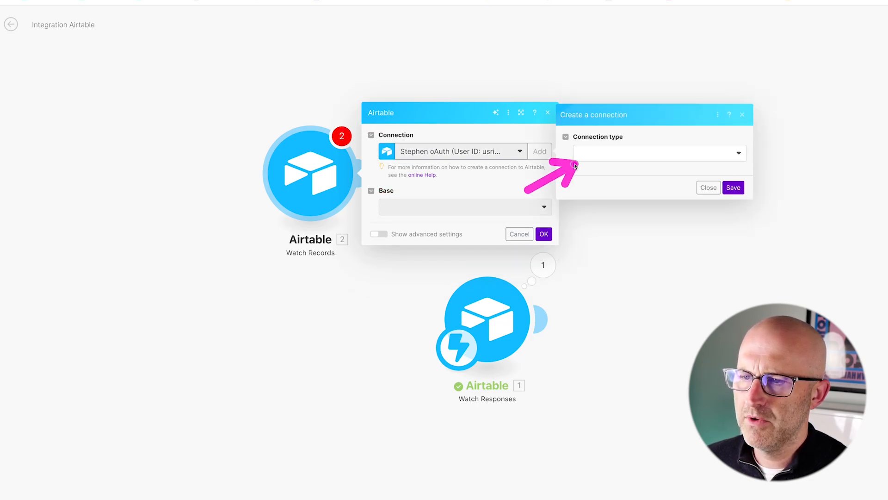
click(596, 154)
click(599, 184)
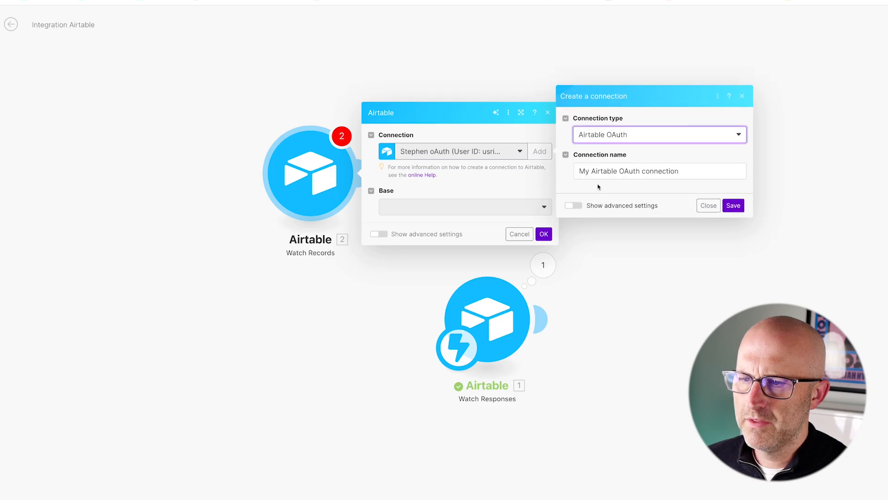
drag(685, 172, 571, 171)
text(Social Spy Demo)
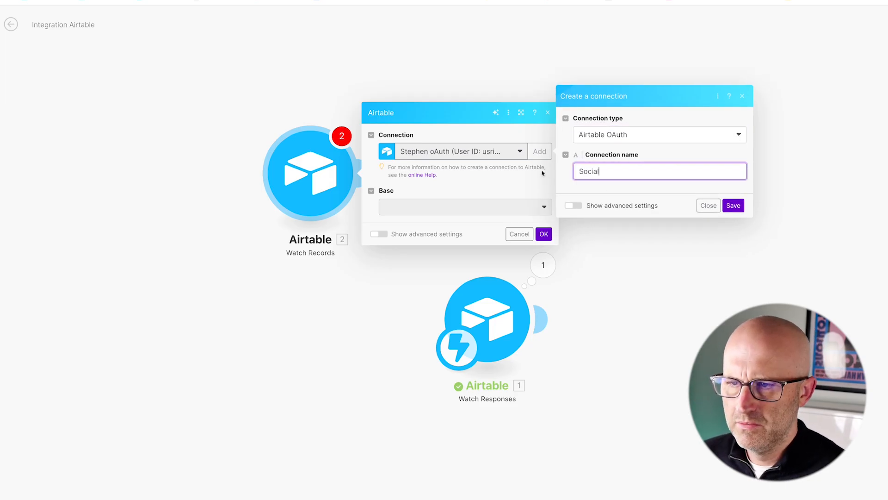
click(737, 208)
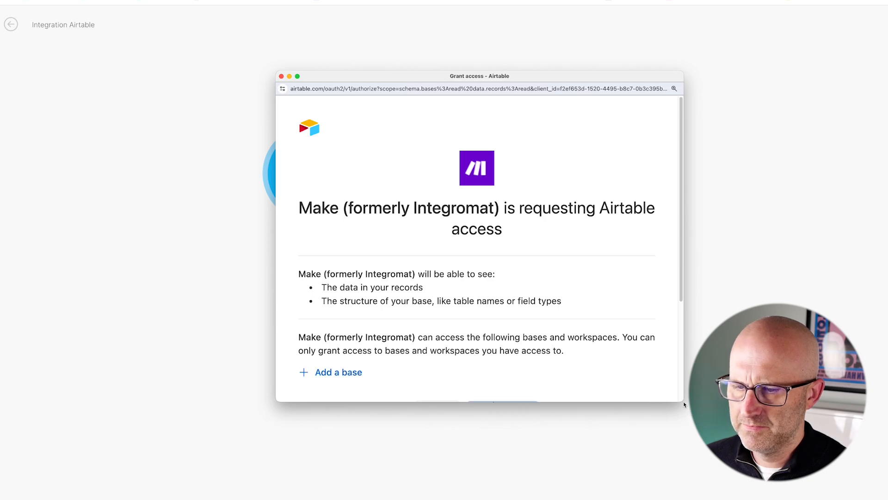
Grant Make access to the Social Spy and Viral Scripts base.
click(407, 372)
text(social Spy)
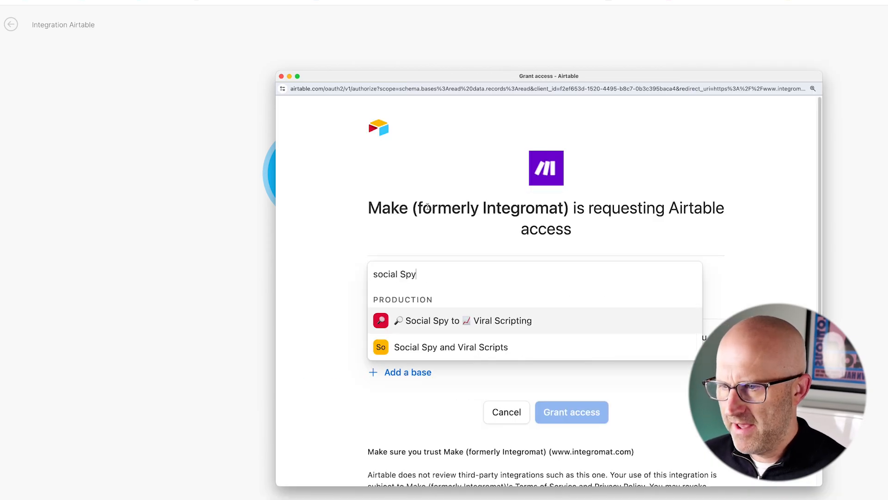
click(422, 346)
scroll(491, 383, down, 3)
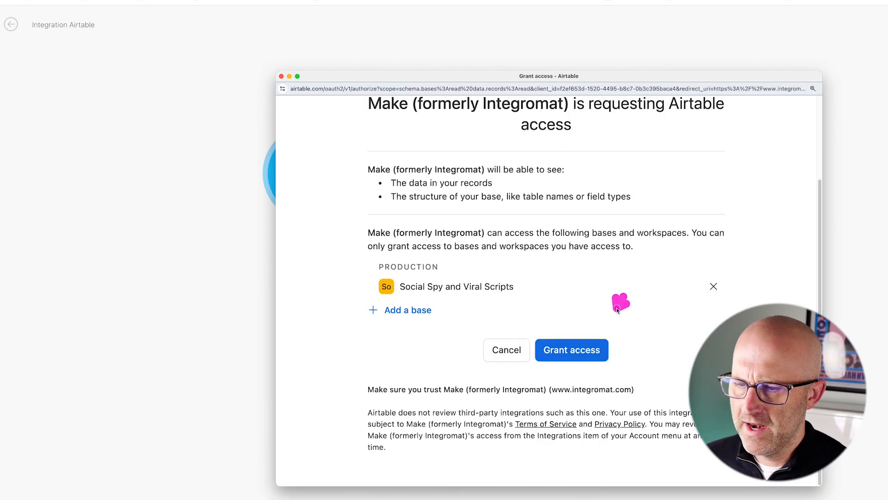
click(572, 349)
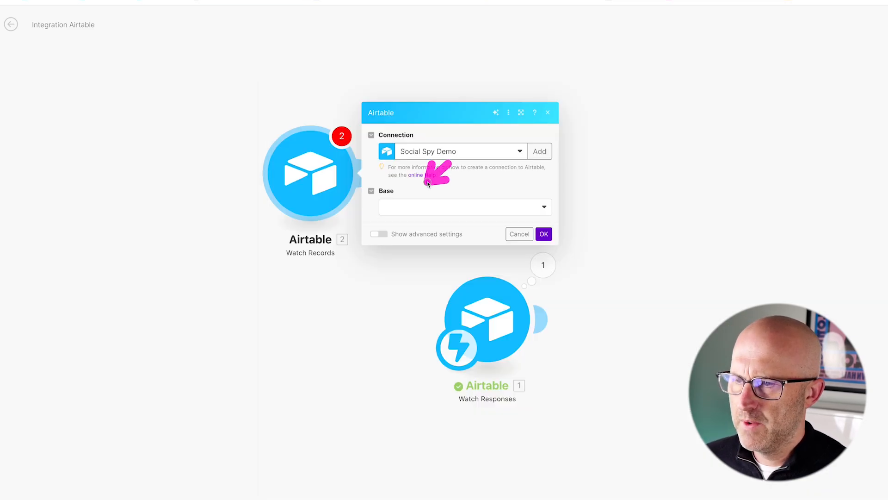
Set the module's base to Social Spy and Viral Scripts, table to Users, and trigger field to Last Modified.
click(412, 210)
click(419, 231)
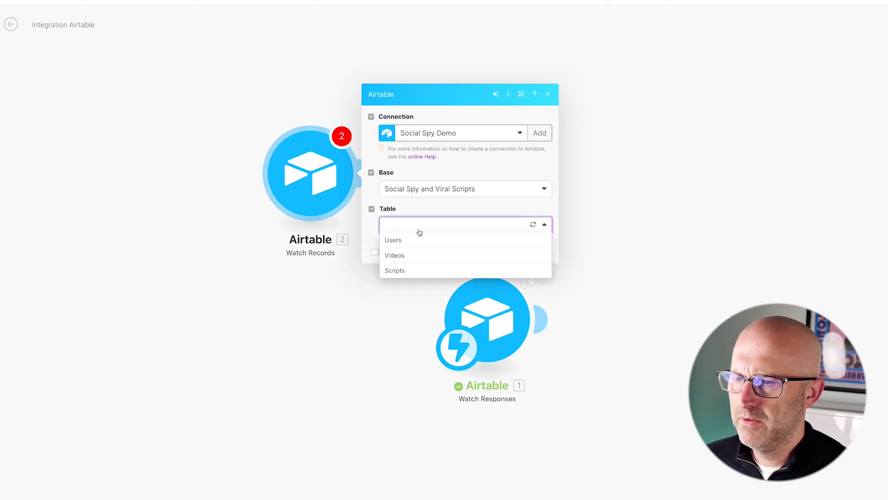
click(393, 240)
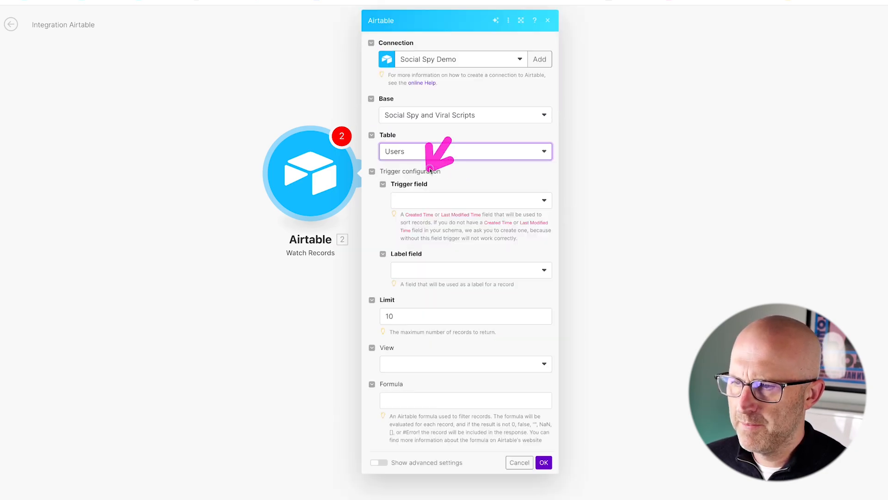
click(422, 200)
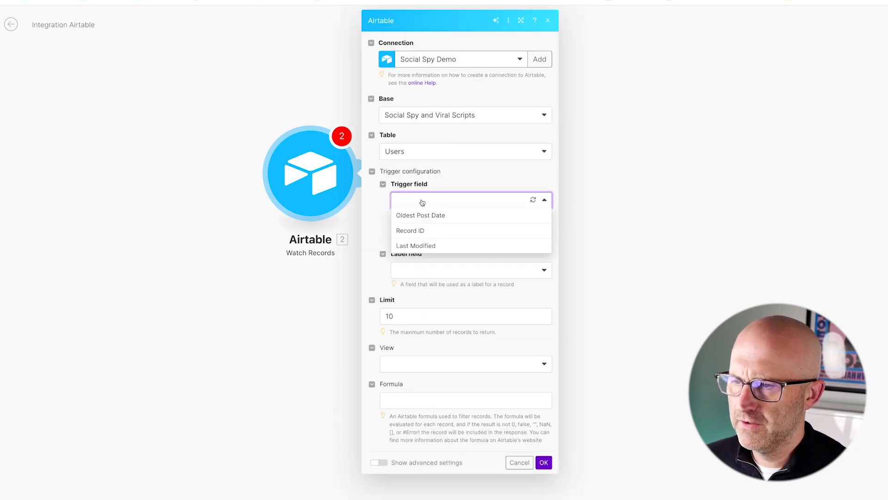
click(421, 245)
Set the label field to Username and the view to Run TikTok, then start watching from now on.
click(431, 270)
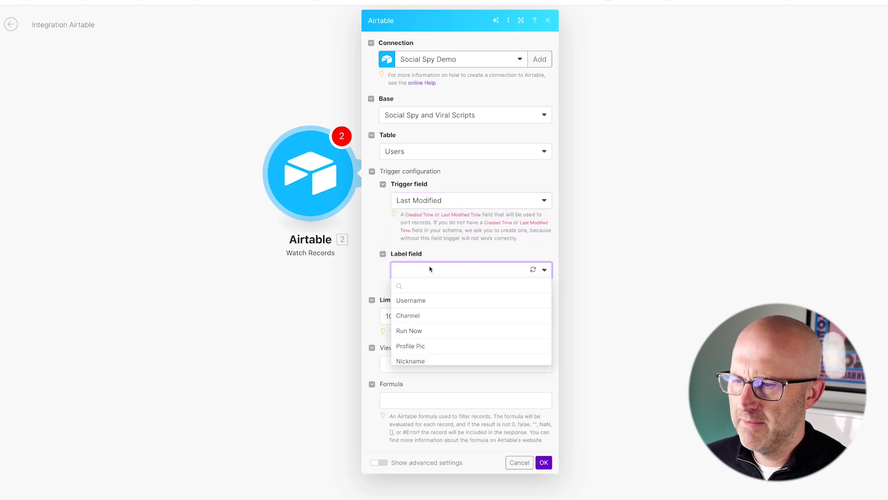
click(419, 301)
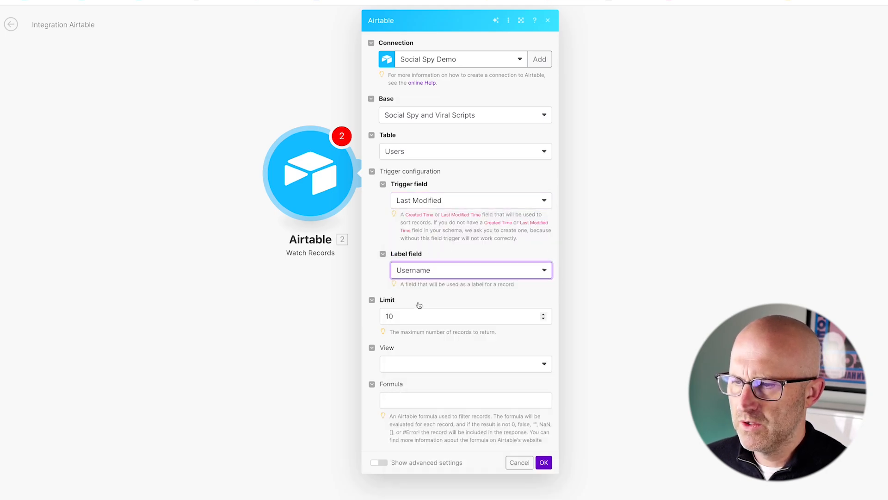
click(413, 364)
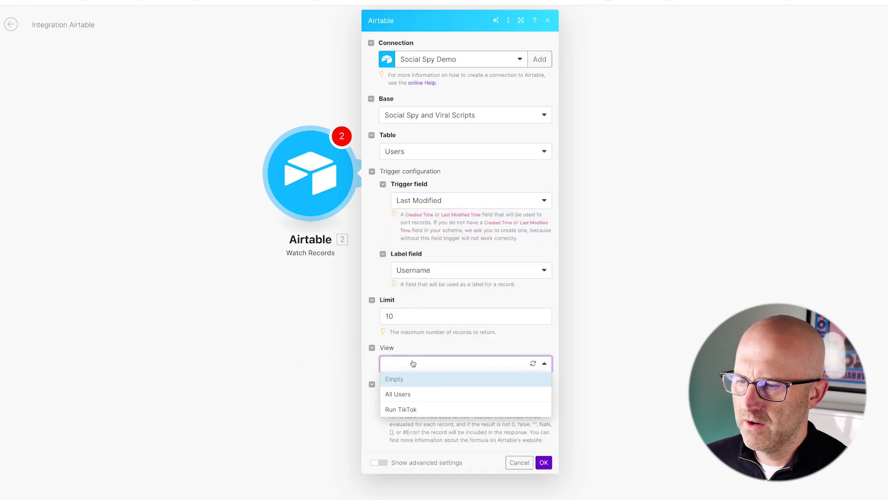
click(403, 409)
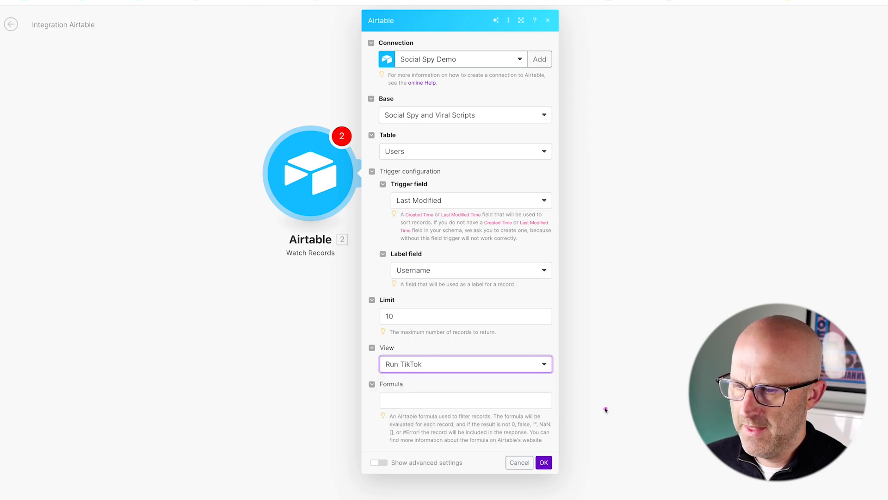
click(543, 462)
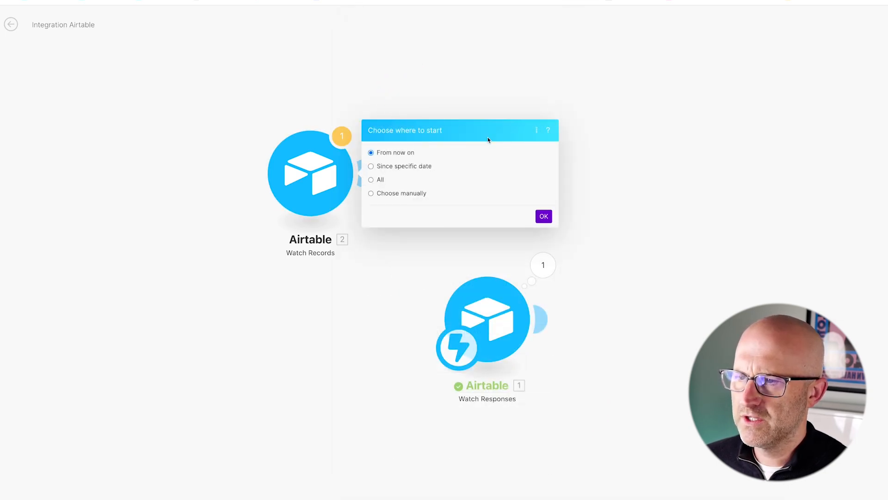
click(544, 217)
drag(462, 355, 267, 198)
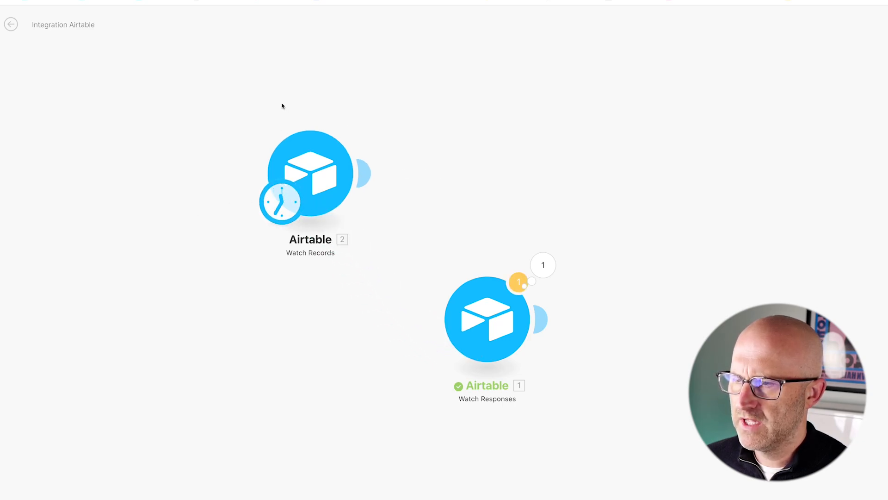
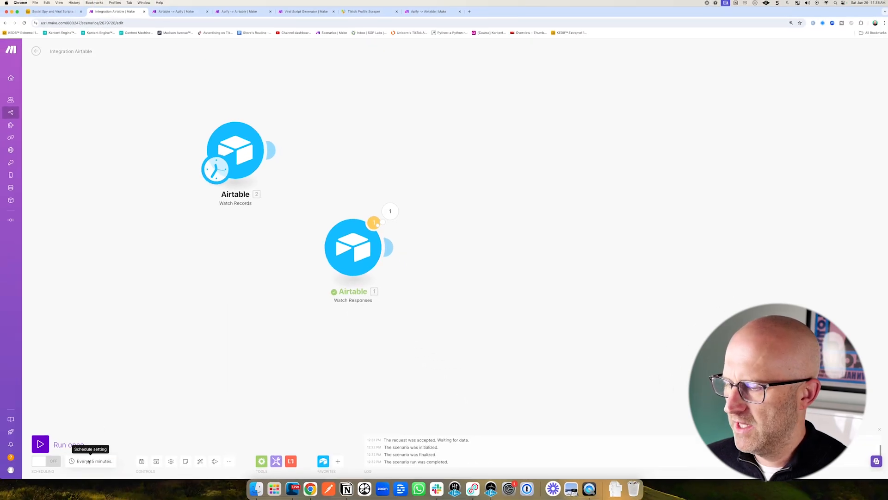
Examine the scenario's schedule interval setting alongside the Run TikTok view of the Users table.
click(90, 461)
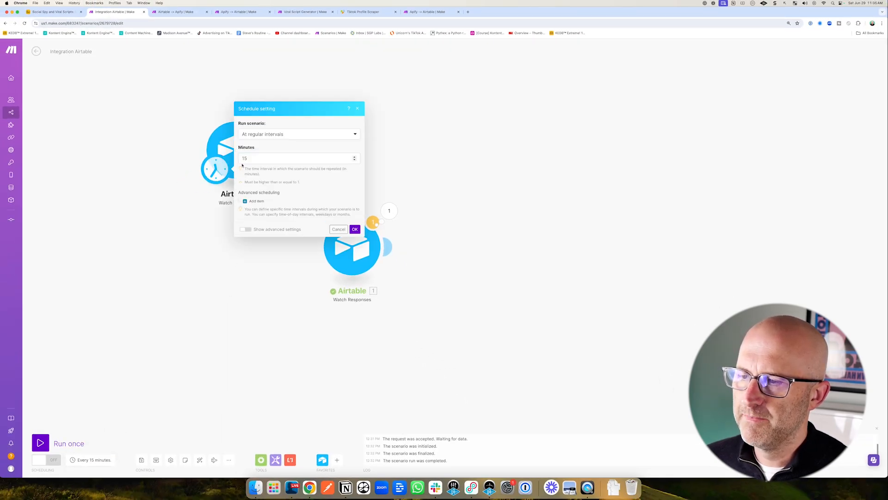
click(76, 13)
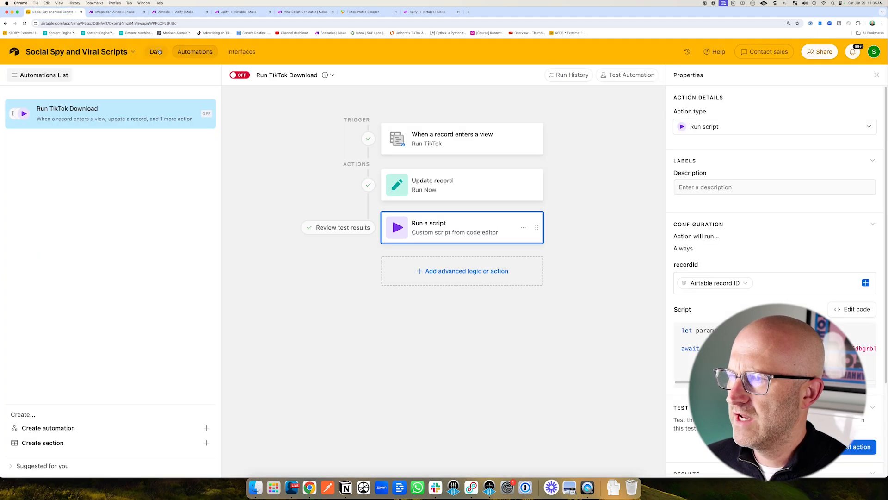
click(156, 52)
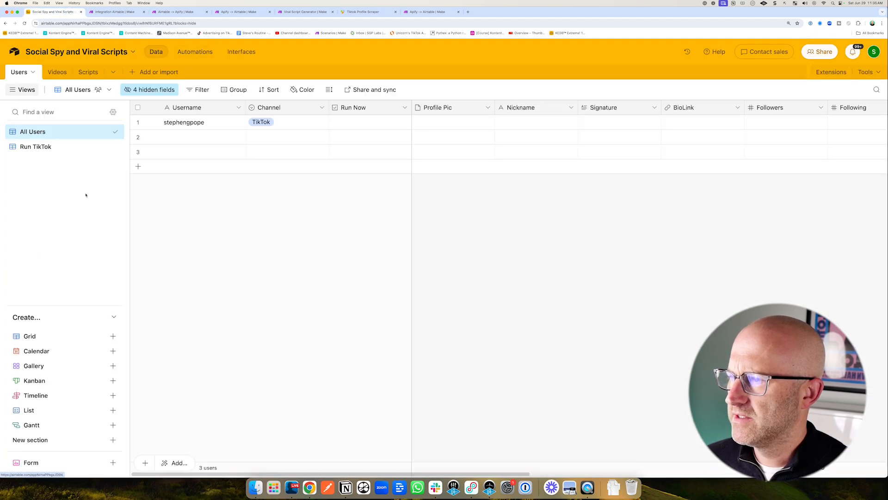
click(36, 146)
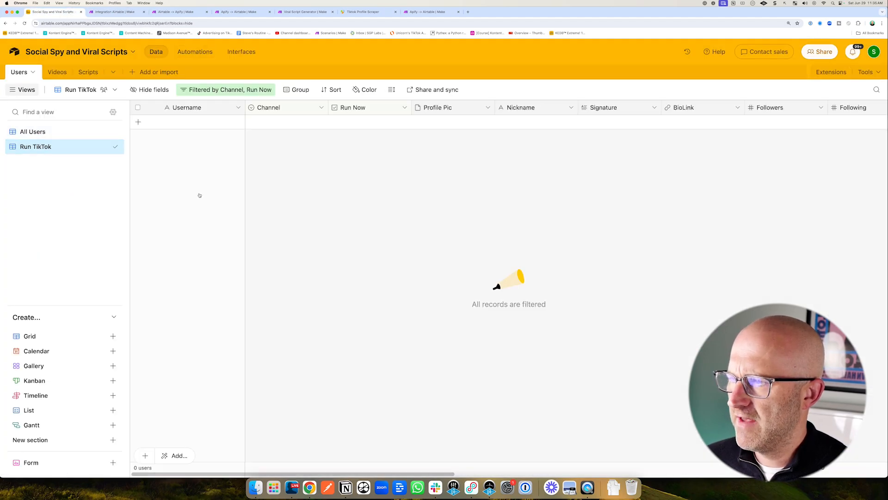
click(115, 11)
click(256, 158)
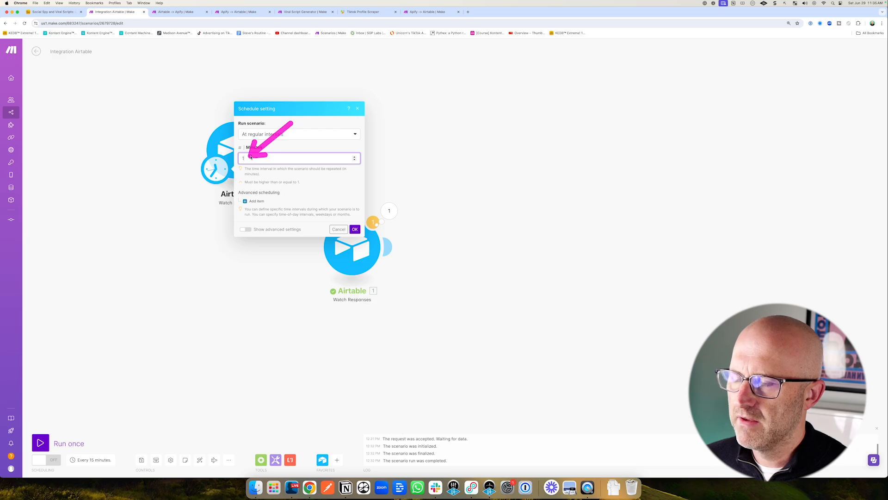
click(61, 14)
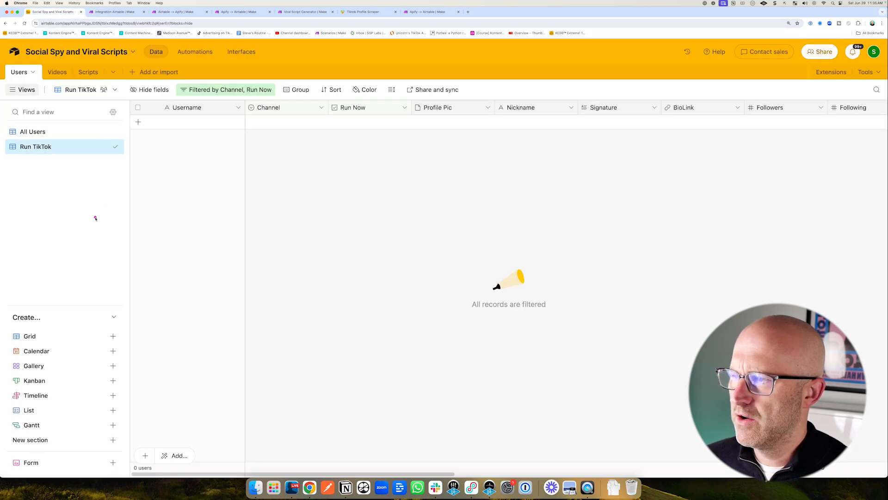
key(ctrl+Tab)
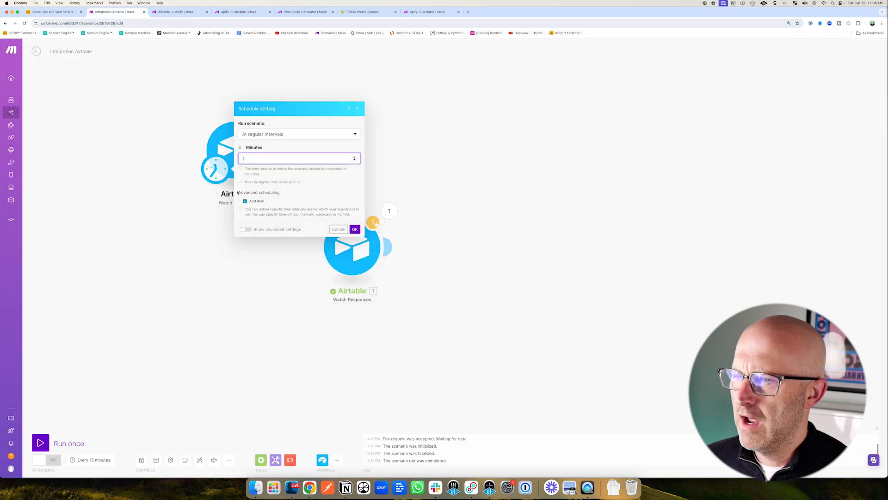
right_click(245, 158)
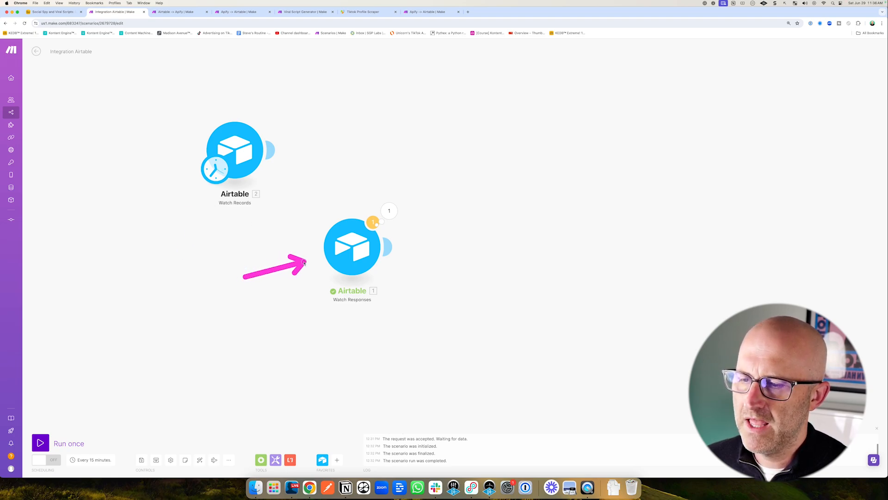
Make the Watch Responses module the scenario's starting trigger and remove the Watch Records module.
drag(217, 171, 314, 279)
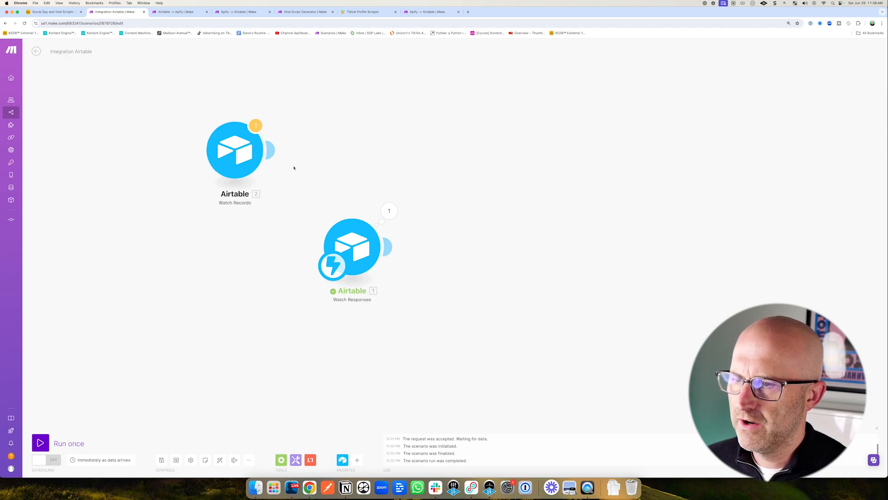
mouse_move(433, 183)
mouse_down()
mouse_move(444, 223)
mouse_move(533, 232)
mouse_up()
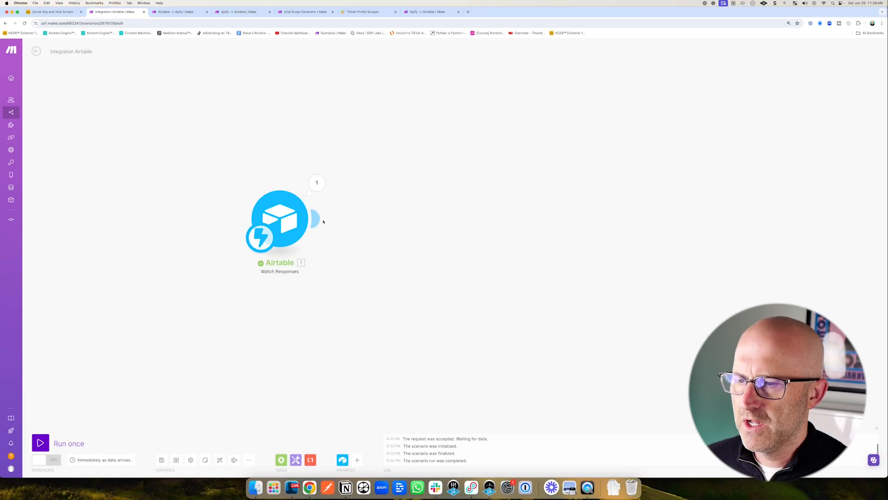
Add an Airtable Get a Record module after the Watch Responses trigger.
click(319, 220)
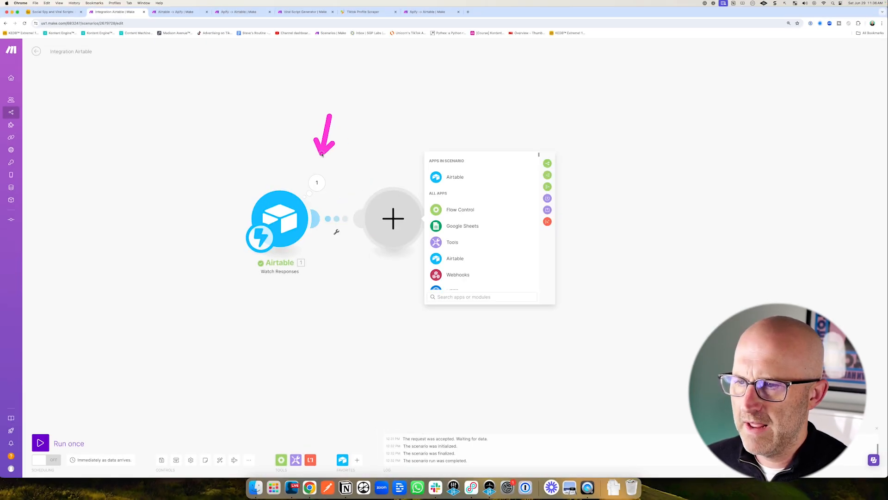
drag(323, 154, 295, 177)
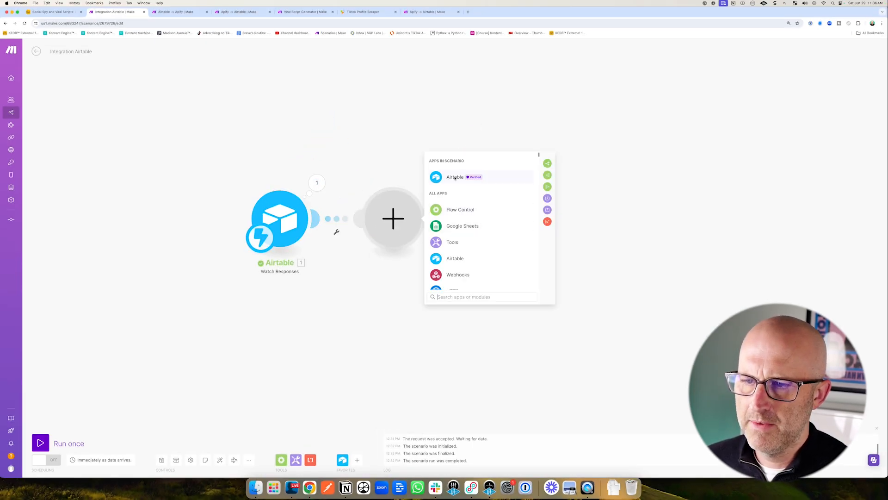
click(455, 178)
click(461, 225)
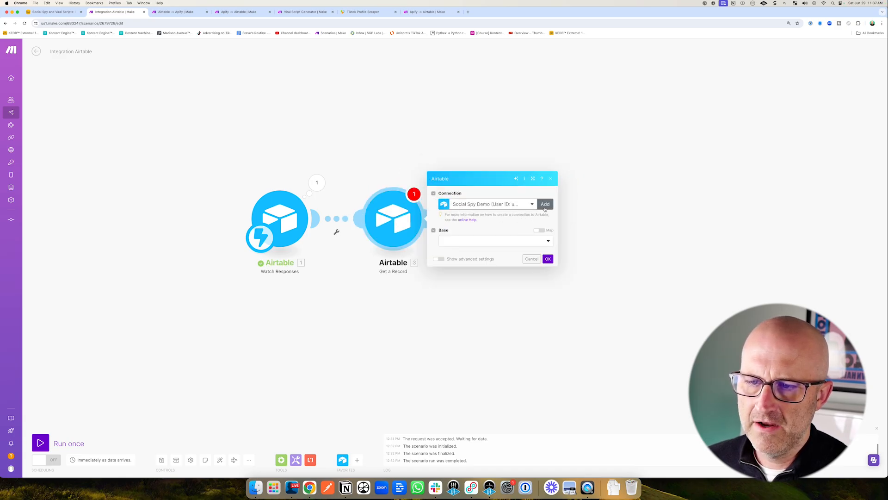
mouse_move(479, 266)
mouse_down()
mouse_move(456, 219)
mouse_move(478, 218)
mouse_up()
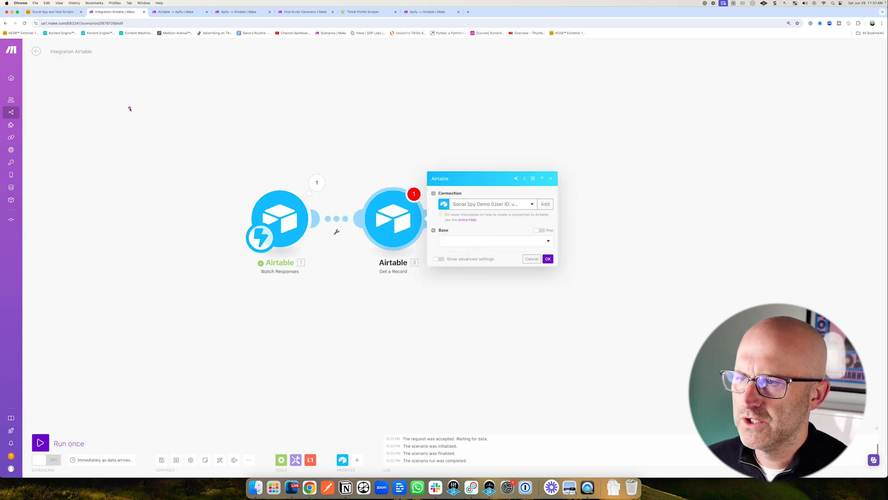
mouse_move(130, 109)
mouse_down()
mouse_move(193, 119)
mouse_move(190, 134)
mouse_move(198, 123)
mouse_up()
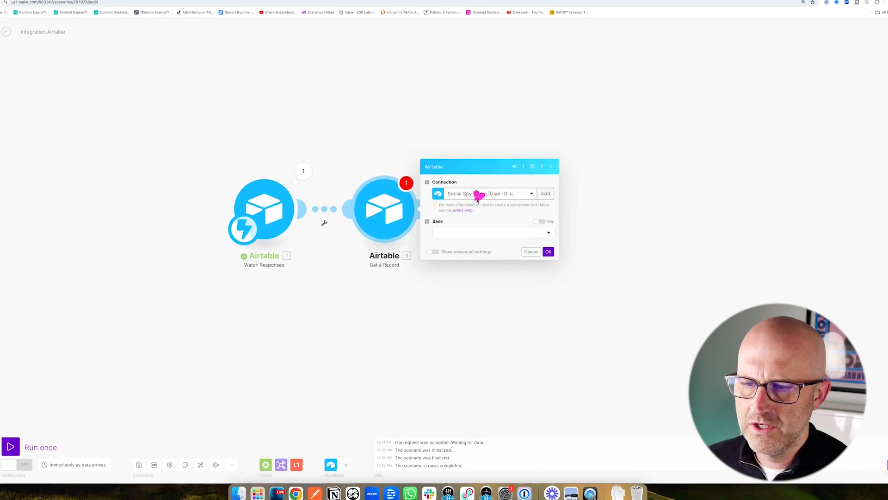
Set the Get a Record base to Social Spy and Viral Scripts, table to Users, and map Record ID to the trigger's recordId.
click(454, 233)
click(457, 241)
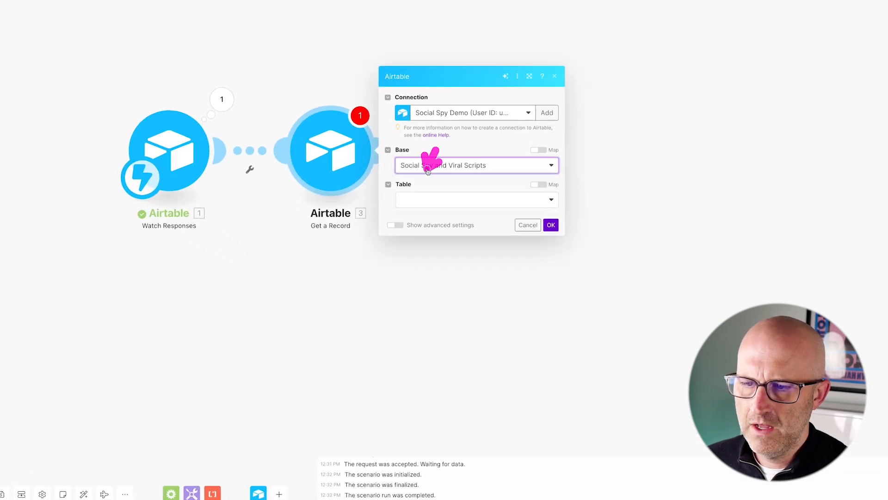
click(417, 200)
click(418, 213)
drag(235, 16, 224, 68)
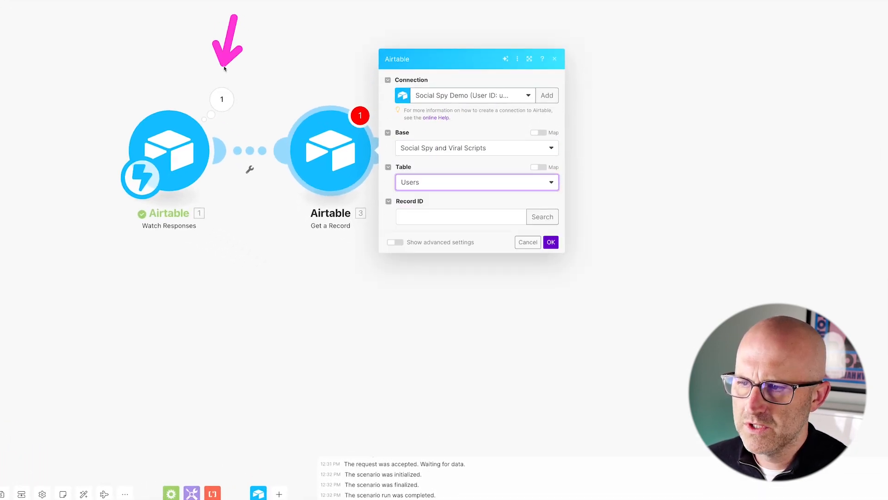
click(447, 217)
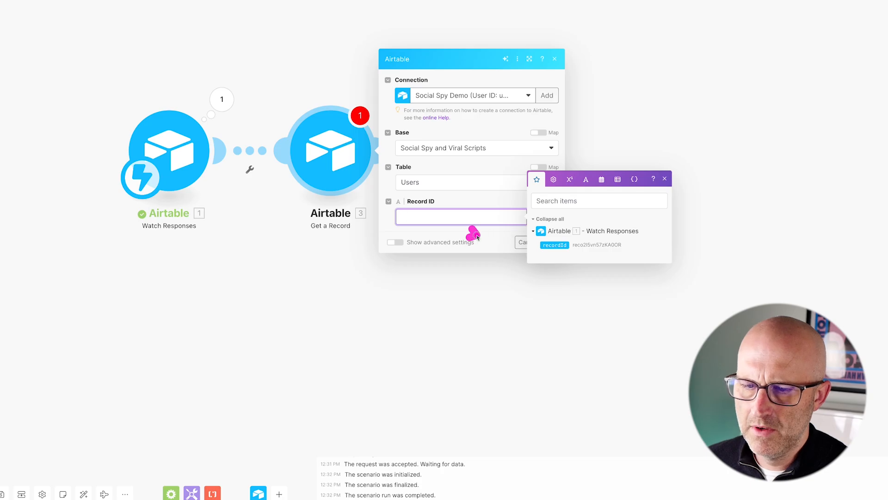
click(554, 246)
click(549, 242)
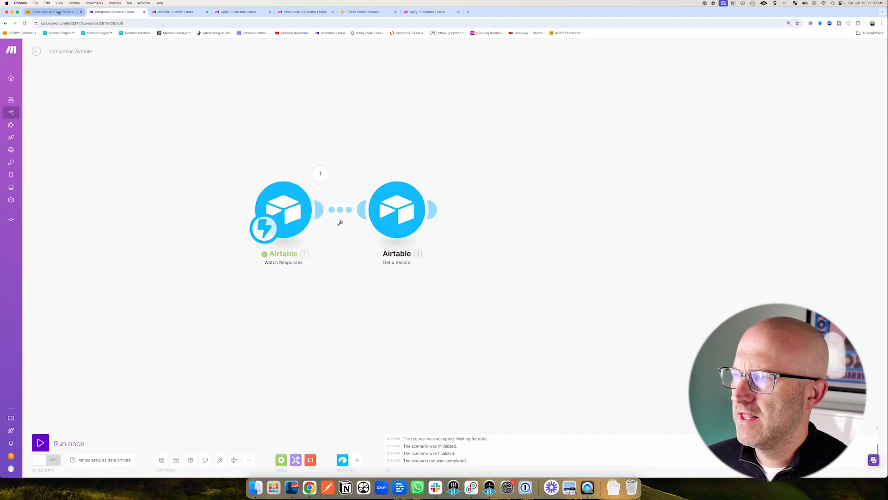
Run the scenario once and trigger it by testing the Airtable automation script.
click(59, 12)
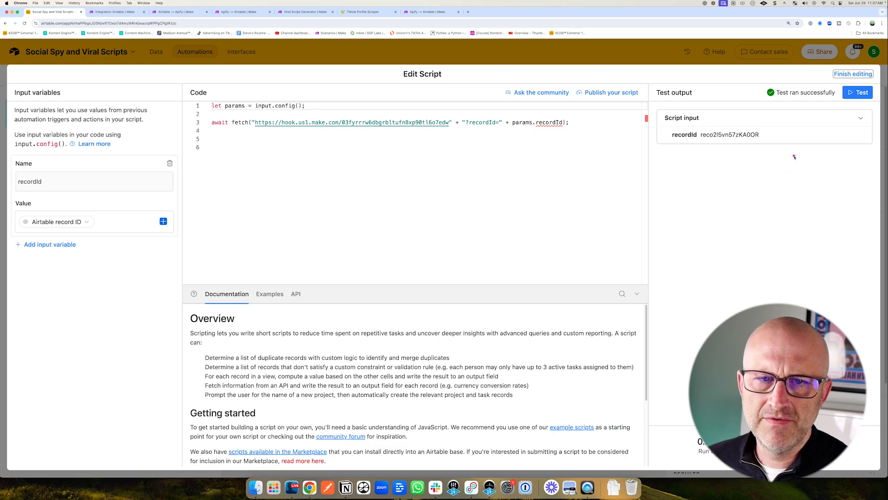
key(ctrl+Tab)
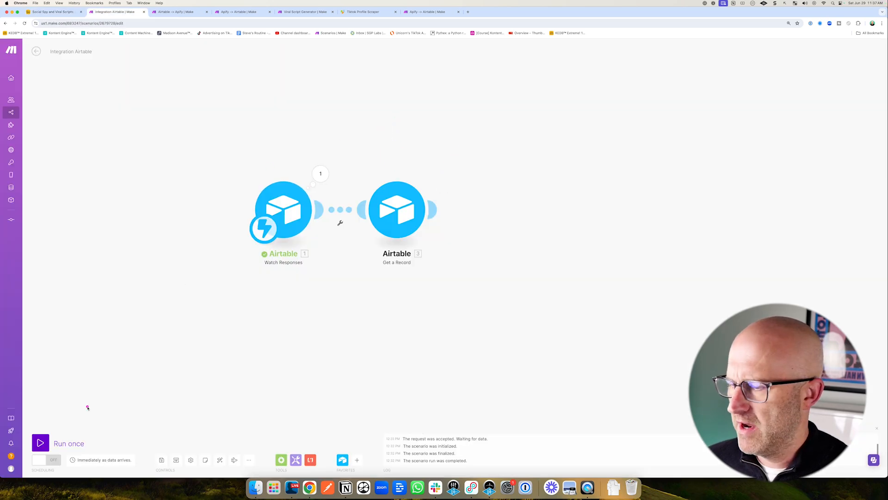
click(40, 443)
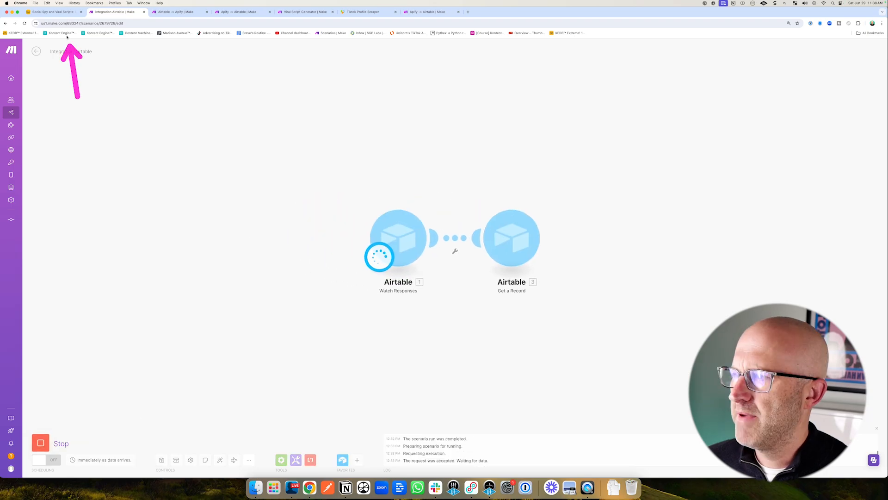
key(ctrl+shift+Tab)
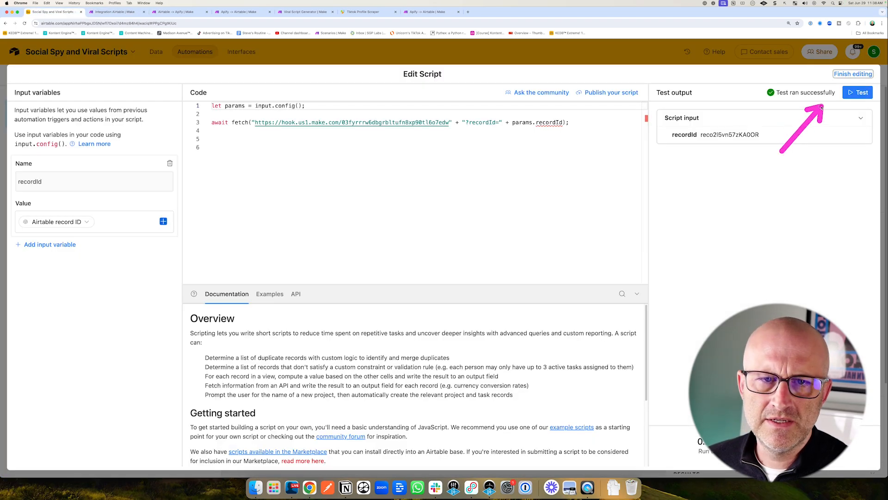
click(859, 92)
key(ctrl+Tab)
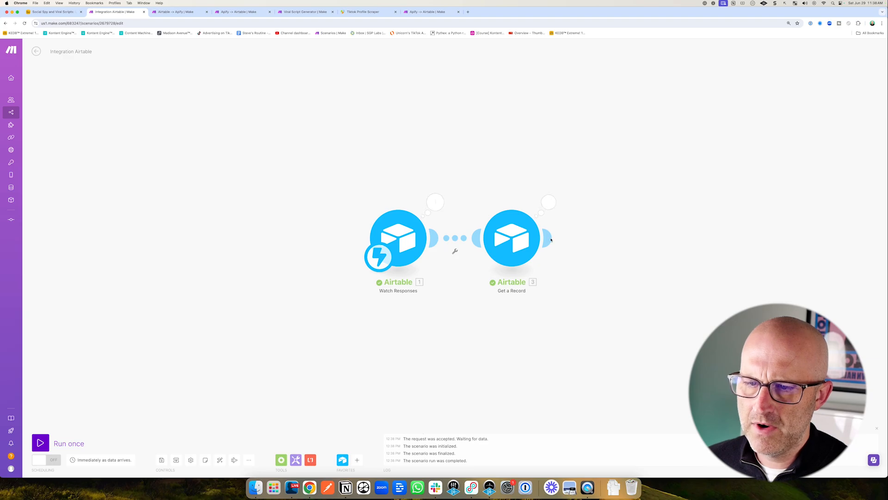
Add an Apify Run an Actor module after the Get a Record module.
scroll(550, 262, right, 5)
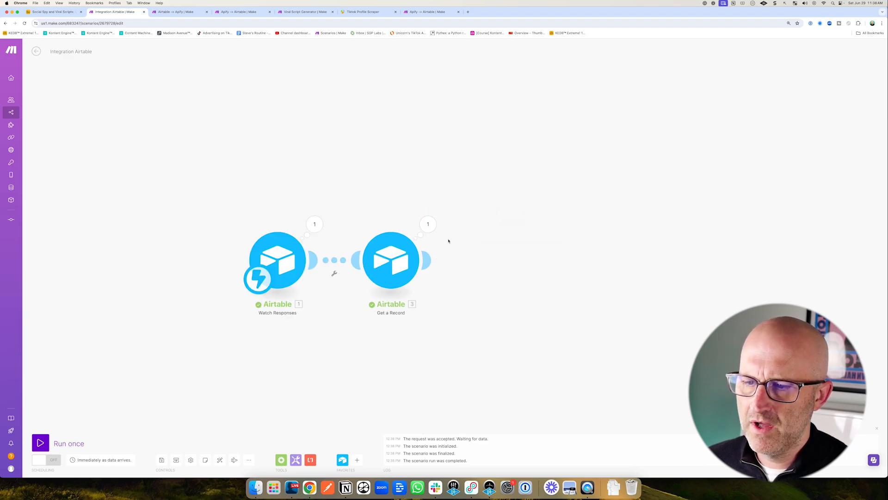
click(428, 259)
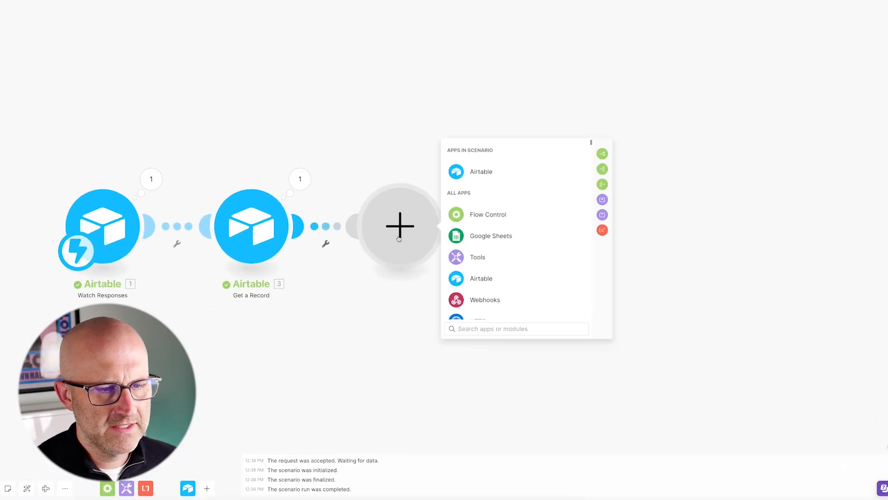
text(apify)
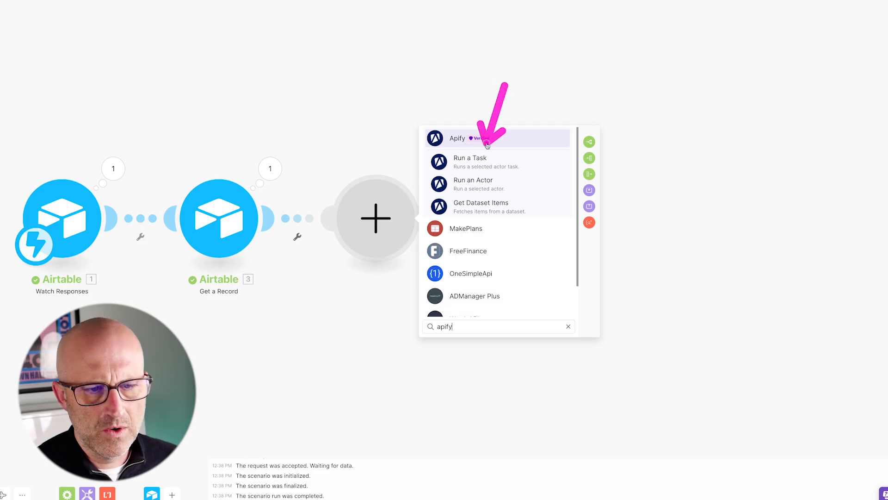
click(473, 184)
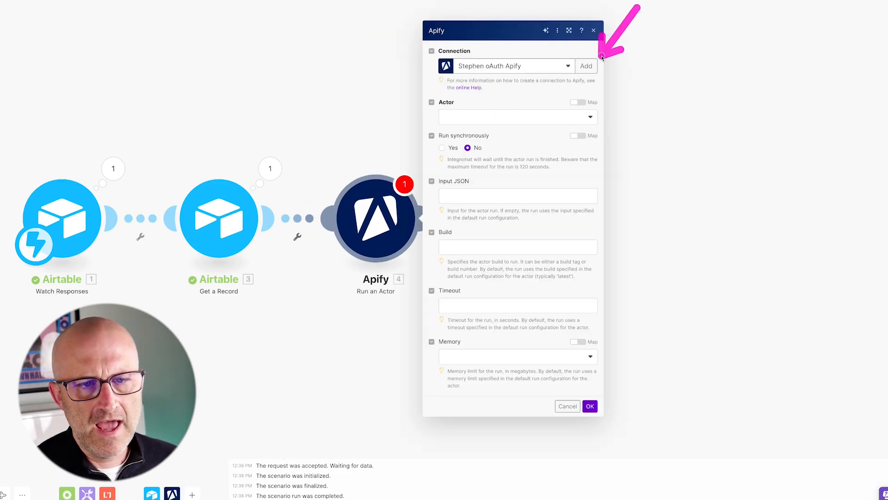
click(595, 69)
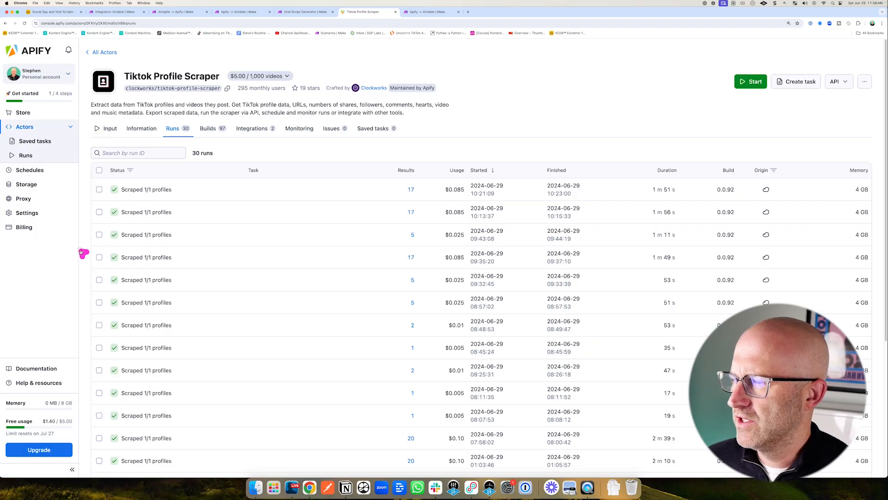
click(40, 214)
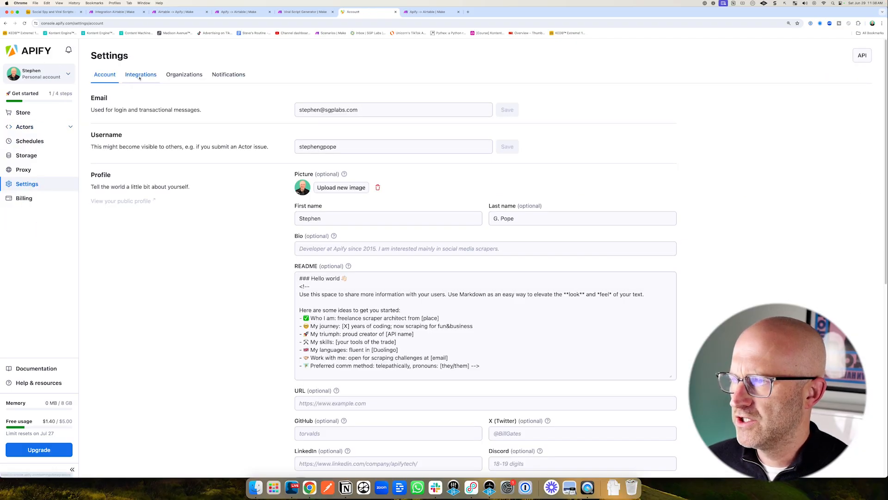
click(141, 75)
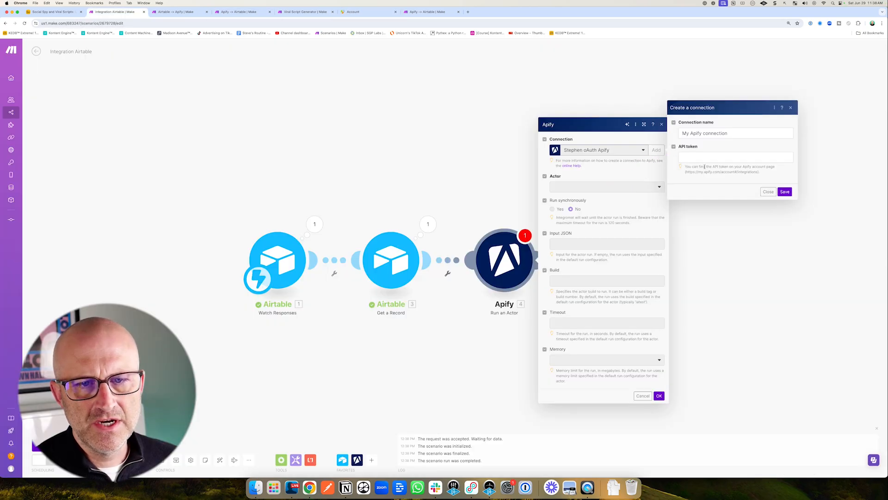
click(769, 194)
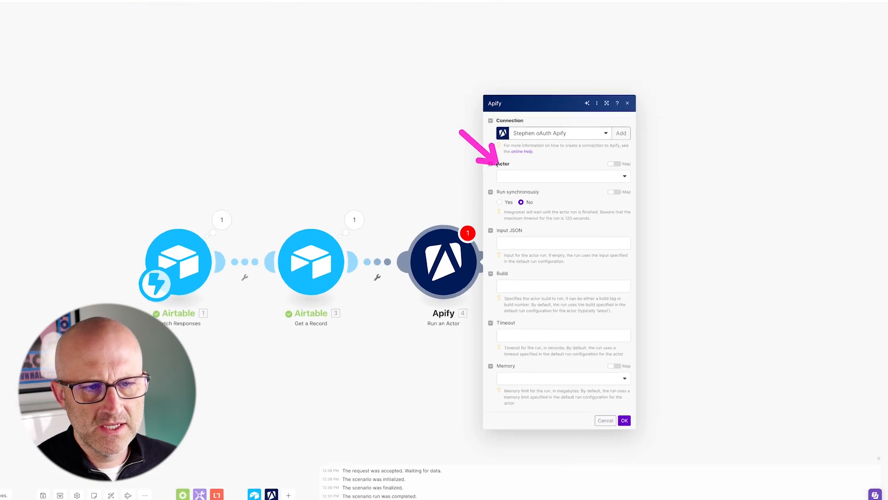
click(532, 177)
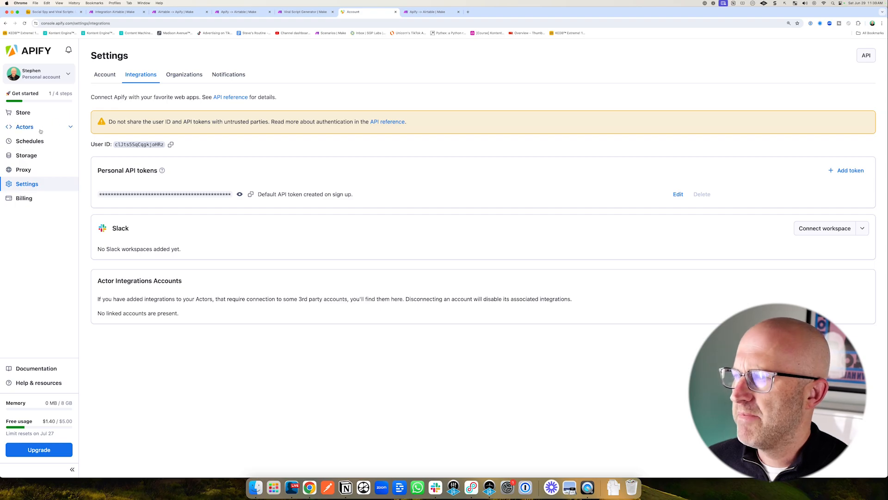
Browse the Apify Store, search for TikTok Profile Scraper and view it alongside the Google Maps Scraper actor.
click(24, 114)
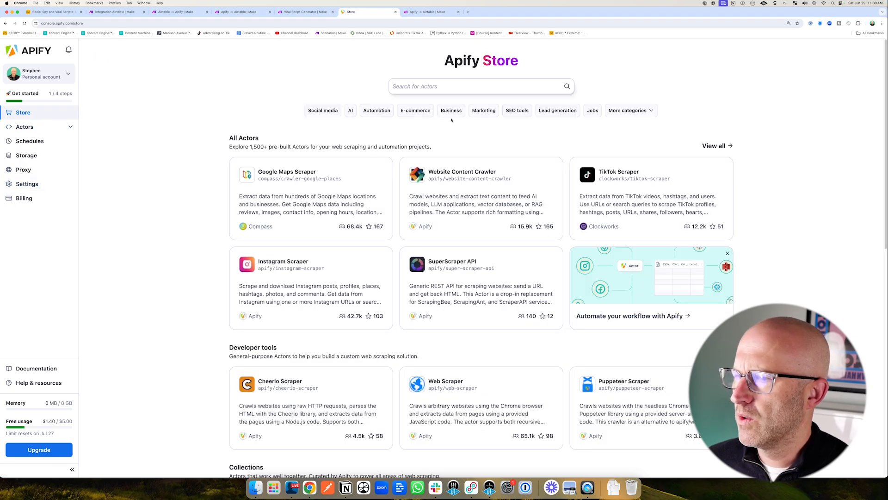
click(414, 87)
text(Tik)
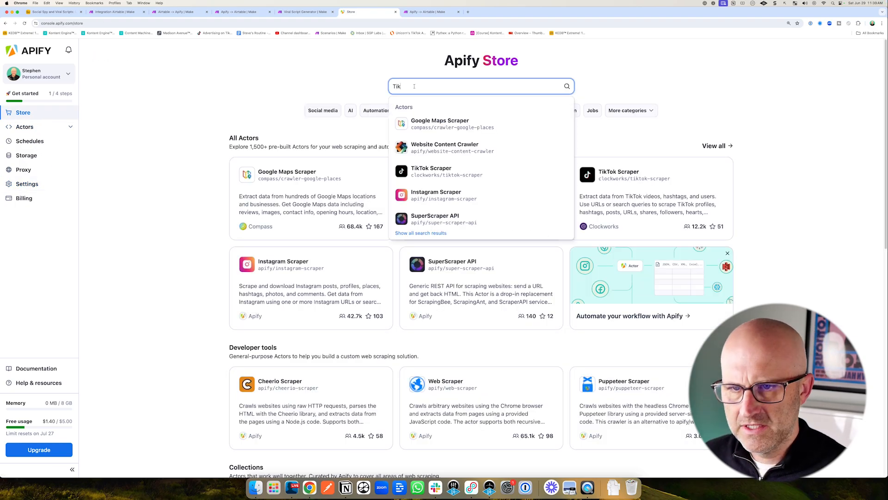
text(Tok Profile Scraper)
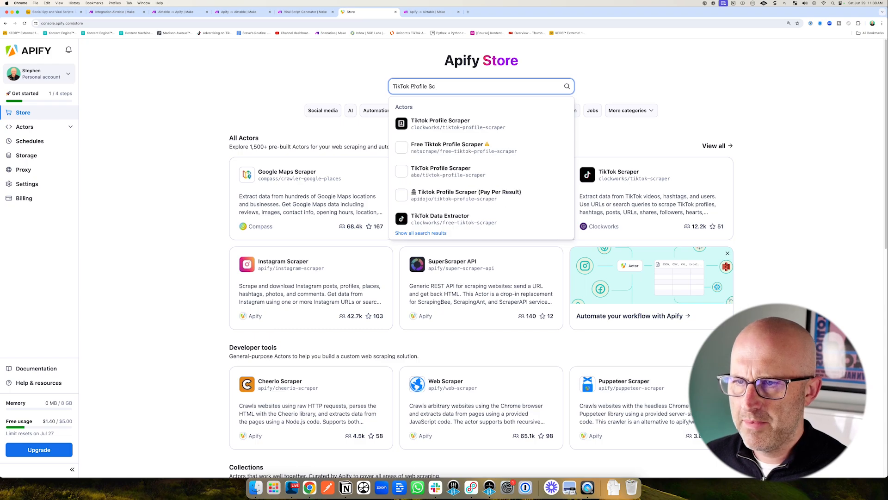
click(444, 122)
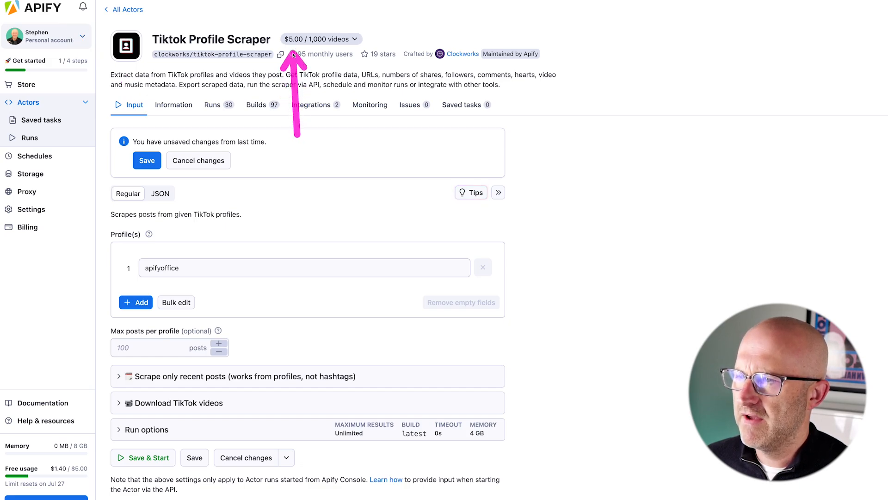
click(42, 88)
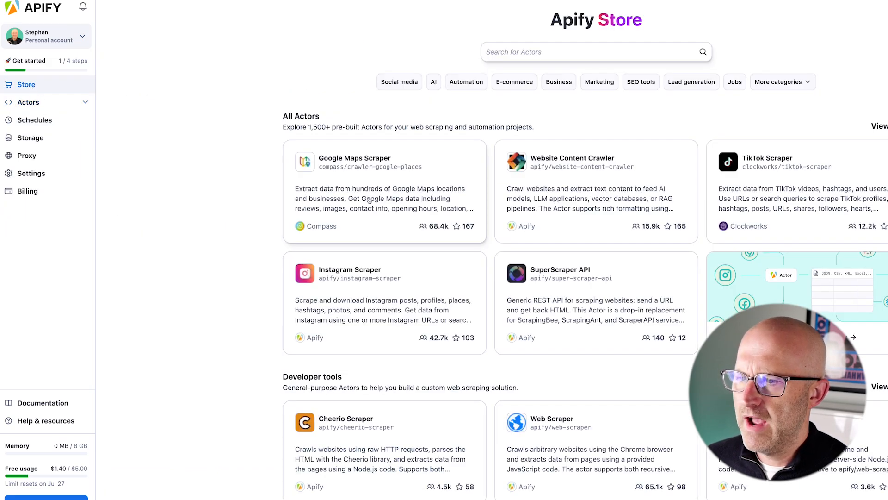
click(351, 164)
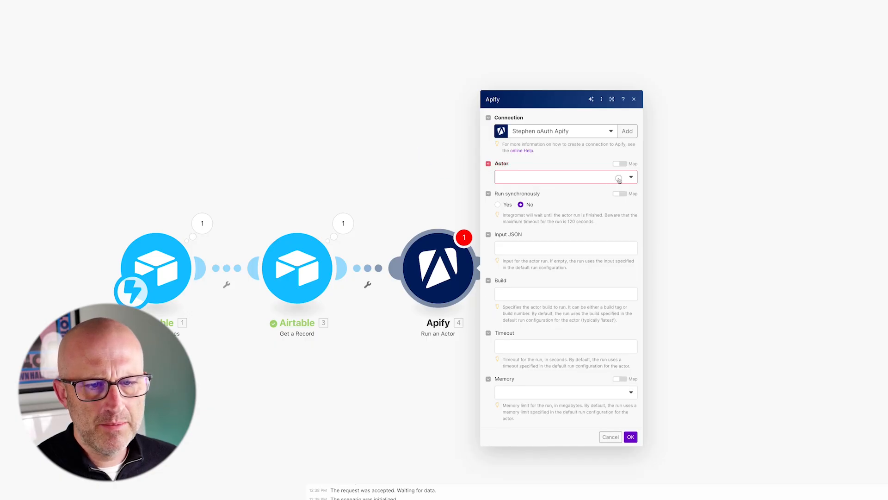
Set the Run an Actor module's actor to clockworks/tiktok-profile-scraper.
click(580, 181)
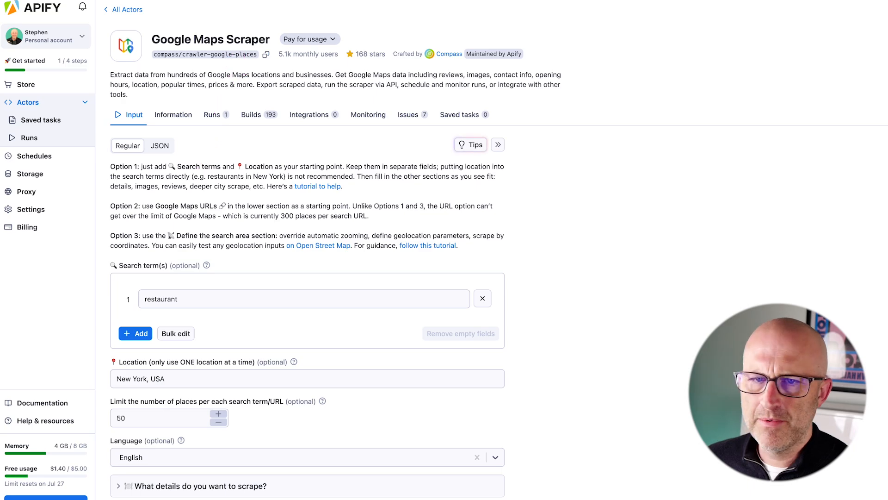
drag(636, 132, 727, 91)
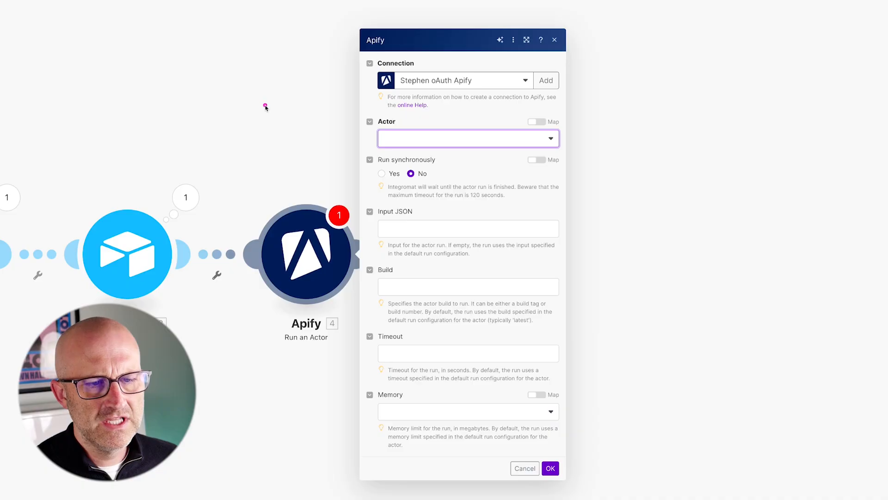
drag(261, 107, 365, 137)
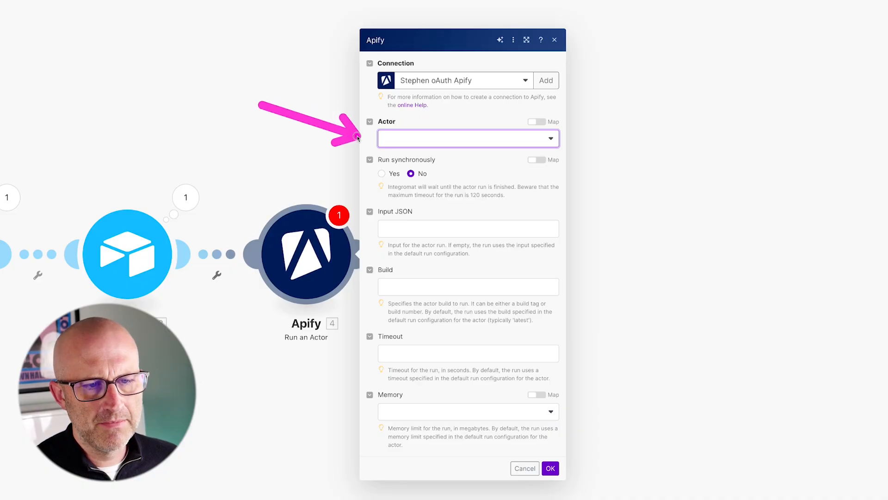
click(533, 140)
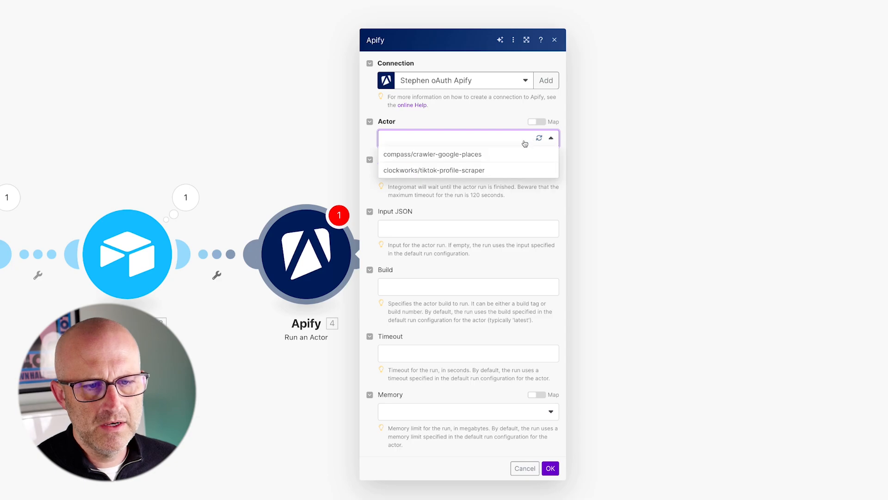
drag(478, 108, 447, 140)
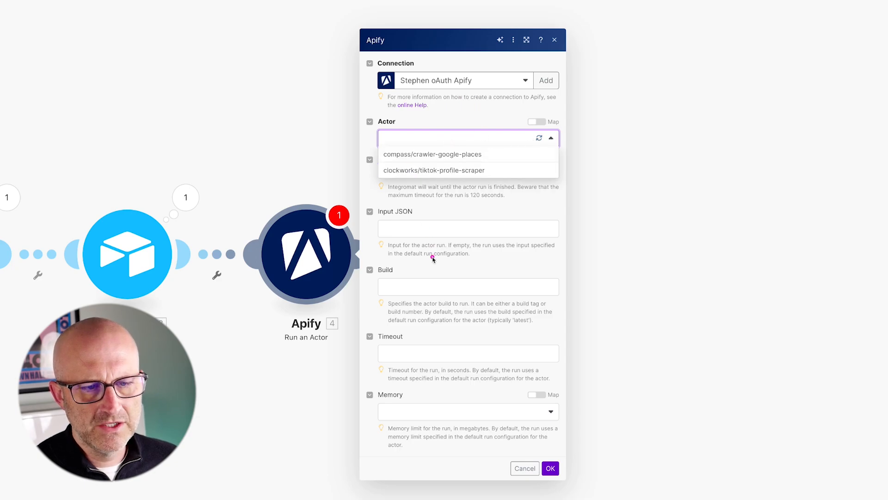
drag(433, 257, 405, 187)
click(444, 171)
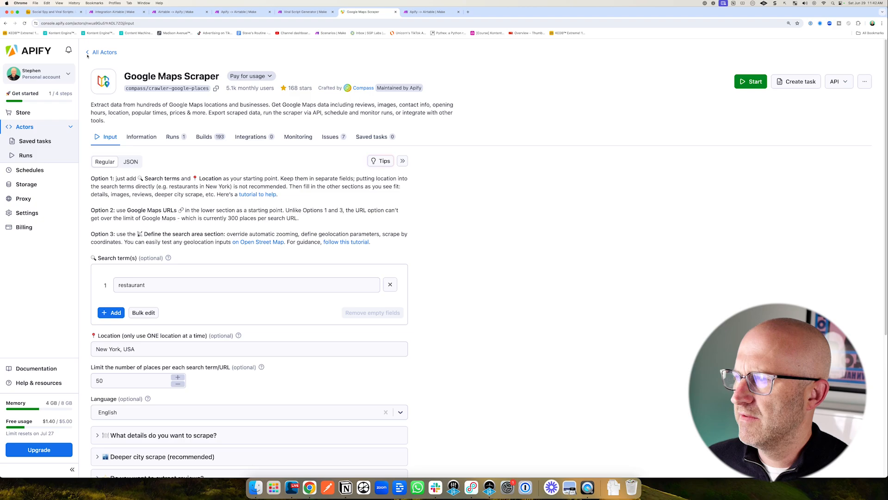
Review the TikTok Profile Scraper actor in the Apify Actors list.
click(111, 53)
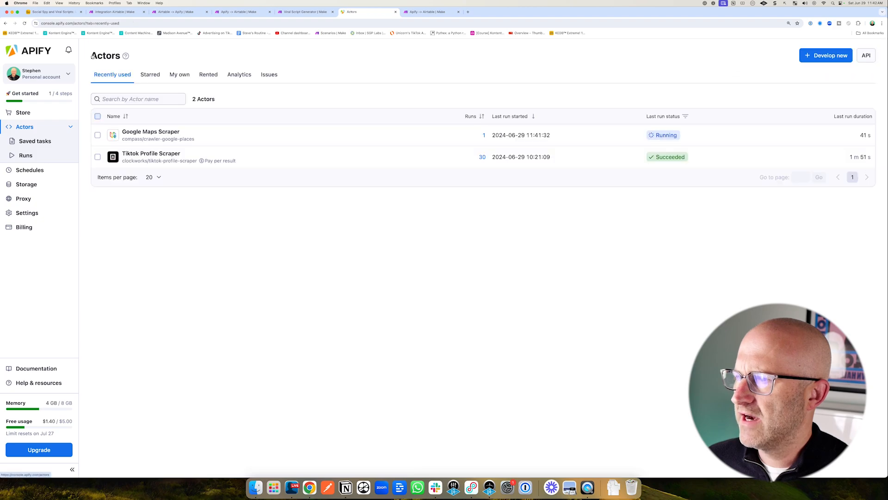
click(151, 156)
mouse_move(159, 187)
mouse_down()
mouse_move(153, 85)
mouse_move(209, 88)
mouse_up()
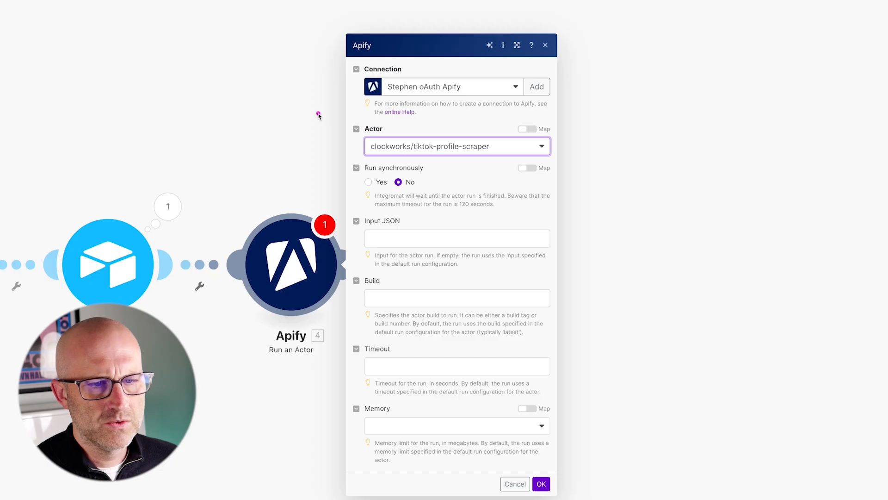
drag(231, 103, 354, 144)
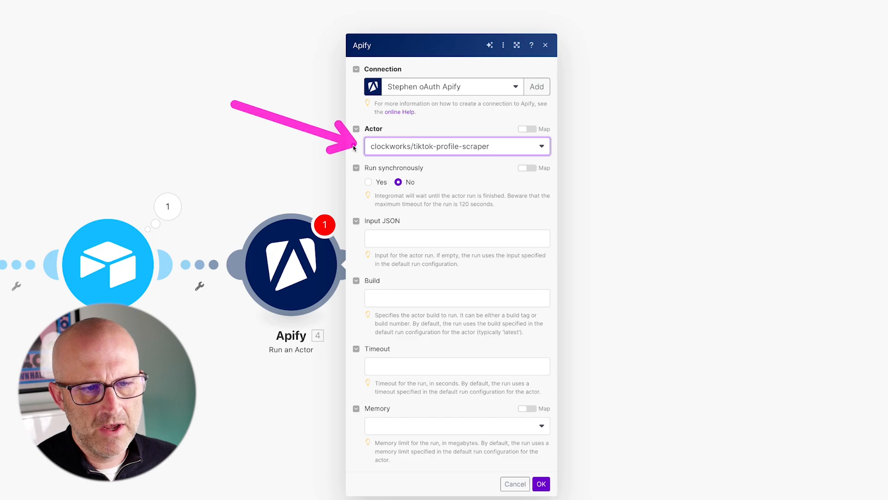
key(Escape)
Paste the actor's Input JSON, map oldestPostDate to Get a Record's Oldest Post Date, and save the module.
mouse_move(242, 140)
mouse_down()
mouse_move(353, 166)
mouse_move(377, 182)
mouse_up()
drag(458, 176, 410, 215)
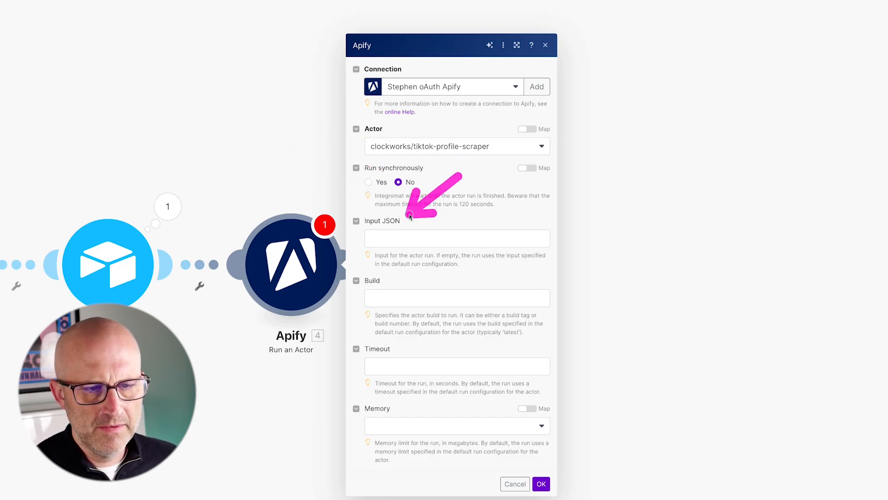
click(394, 240)
text({   "oldestPostDate": "1.`Oldest Post Date`",   "profiles": [     "1.Username"   ],   "resultsPerPage": 20,   "shouldDownloadCovers": true,   "shouldDownloadSubtitles": true,   "shouldDownloadVideos": true })
drag(482, 199, 408, 246)
scroll(490, 306, down, 1)
mouse_move(601, 287)
mouse_down()
mouse_move(432, 203)
mouse_move(477, 236)
mouse_up()
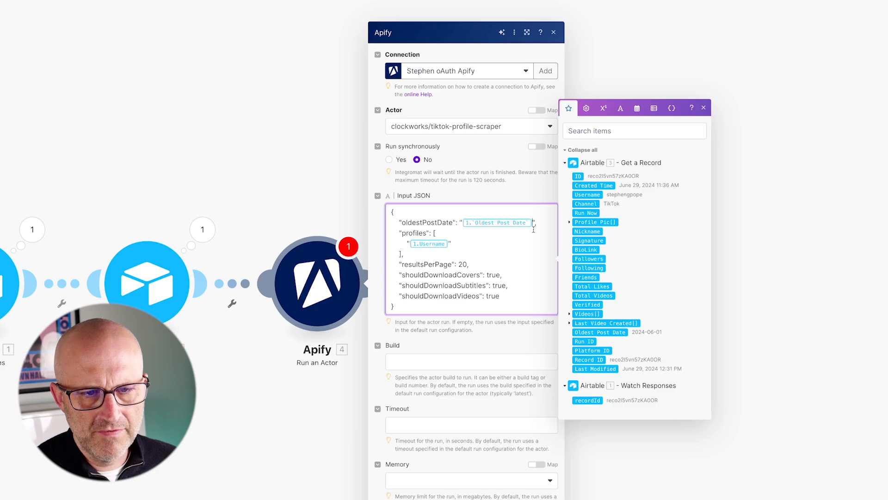
key(BackSpace)
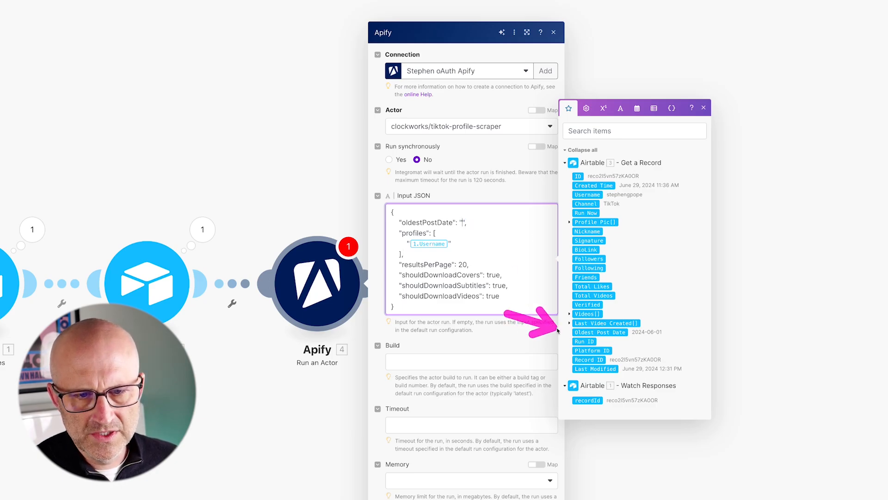
click(604, 332)
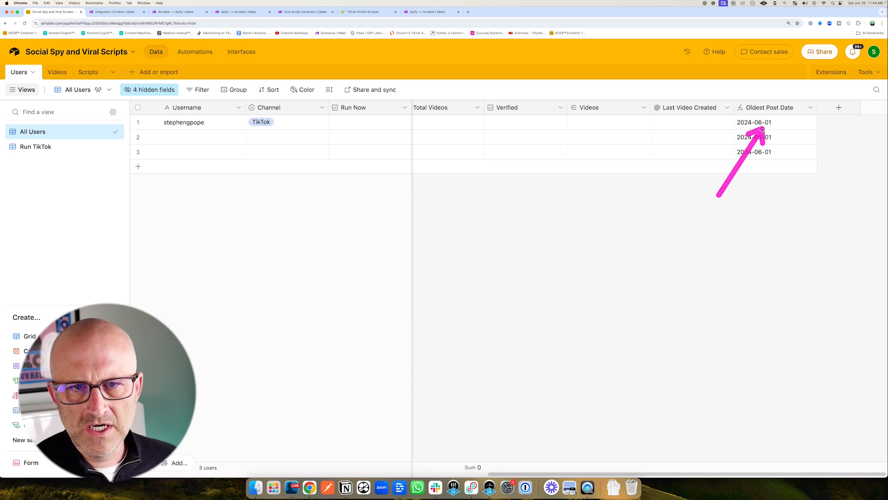
click(811, 108)
click(773, 126)
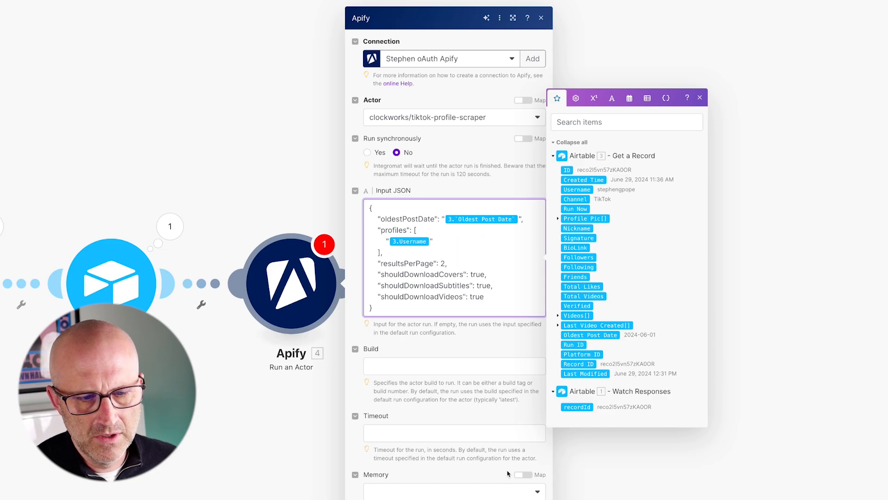
click(537, 466)
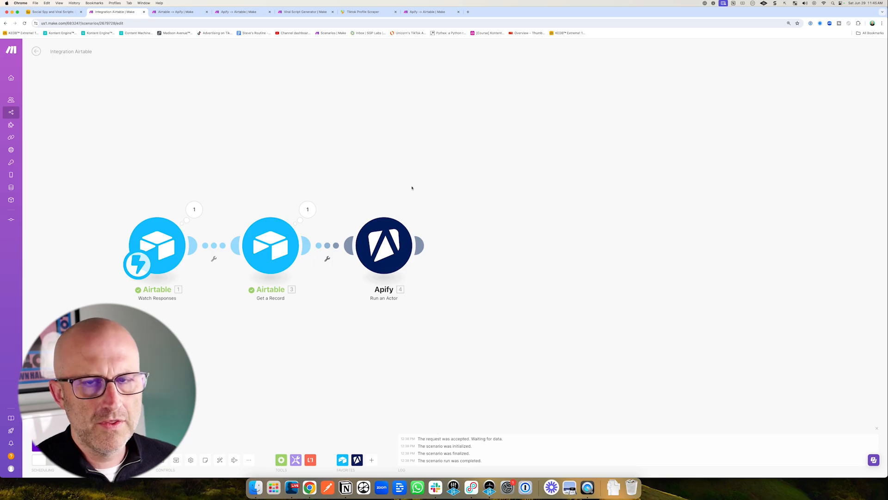
Add an Airtable Update a Record module after the Apify Run an Actor module.
click(428, 241)
click(557, 202)
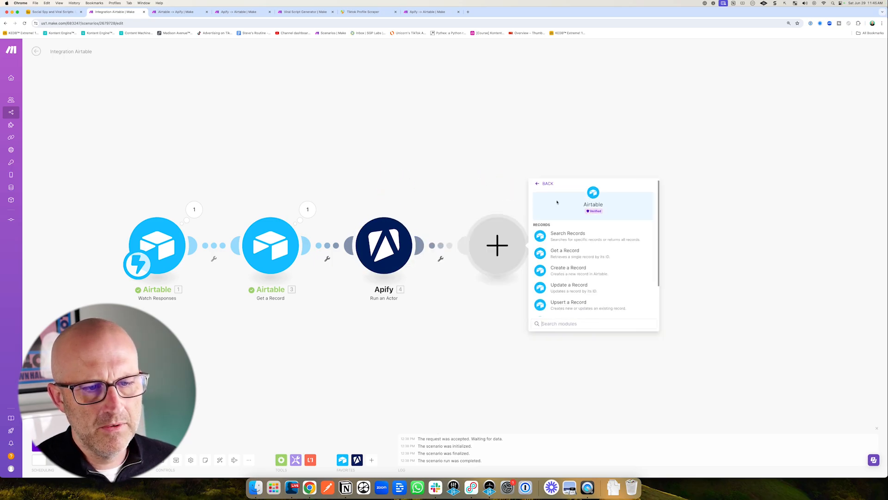
click(595, 290)
click(584, 246)
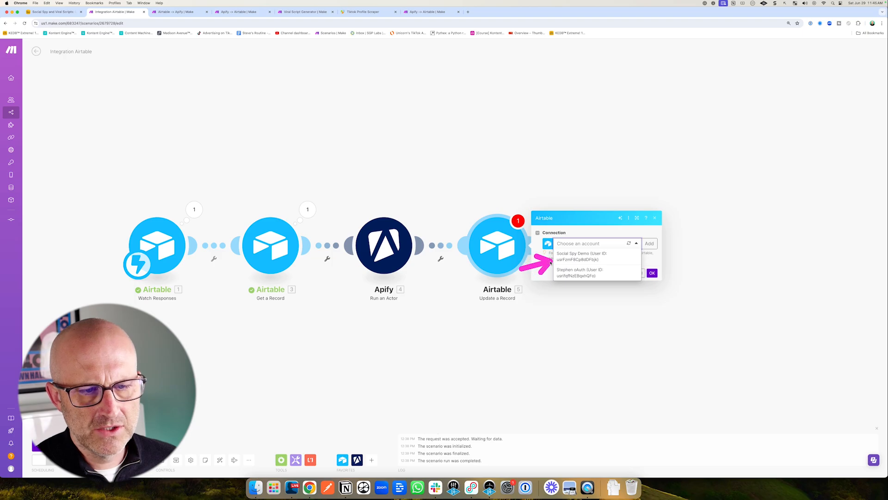
Choose the Social Spy Demo connection and grant it access to the Social Spy and Viral Scripts base.
click(580, 258)
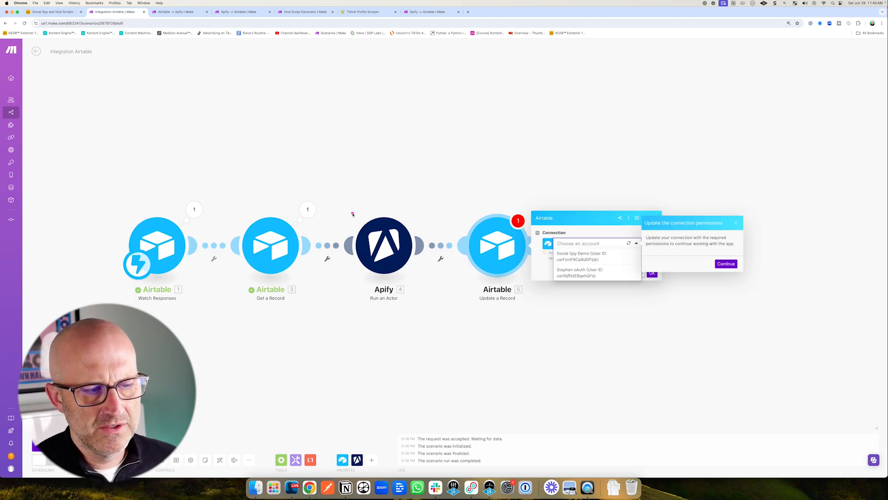
click(726, 264)
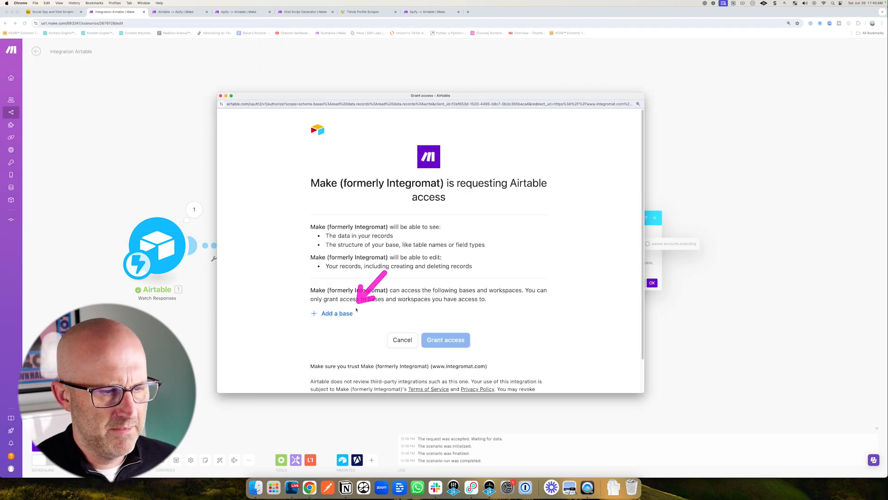
click(334, 313)
text(Spy)
click(361, 296)
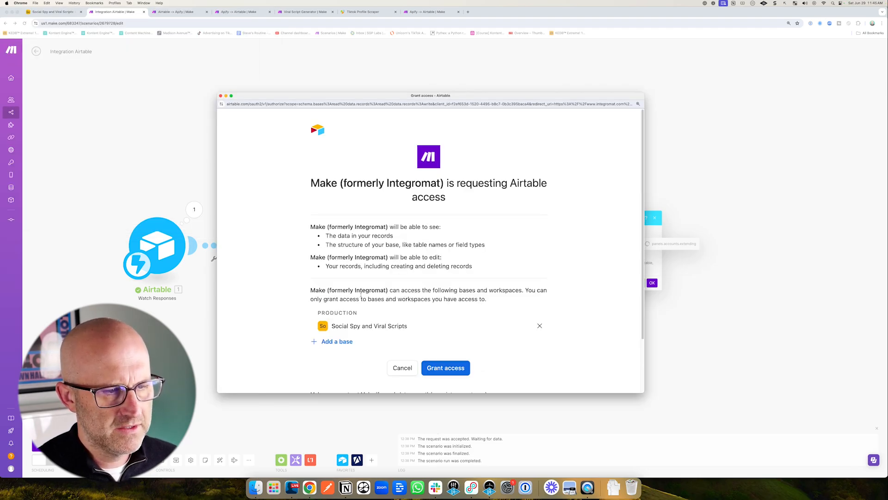
click(455, 360)
Set the Update a Record base to Social Spy and Viral Scripts and the table to Users.
click(573, 236)
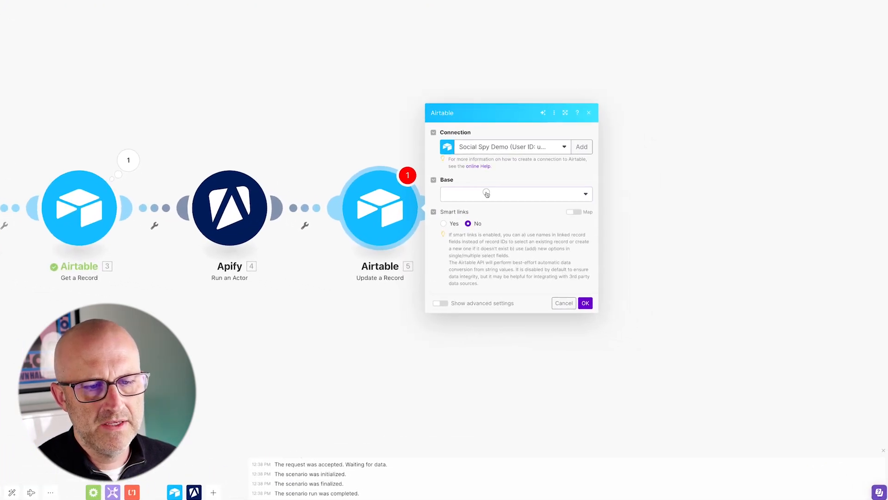
click(452, 195)
click(452, 199)
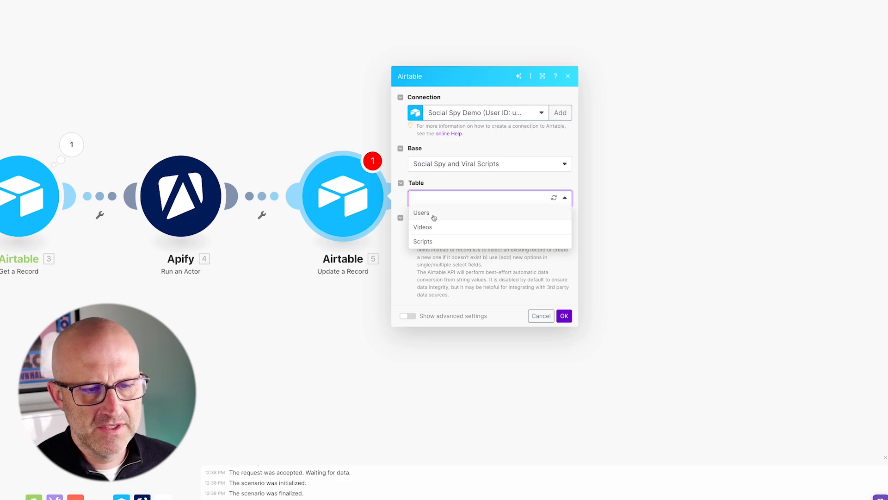
click(422, 213)
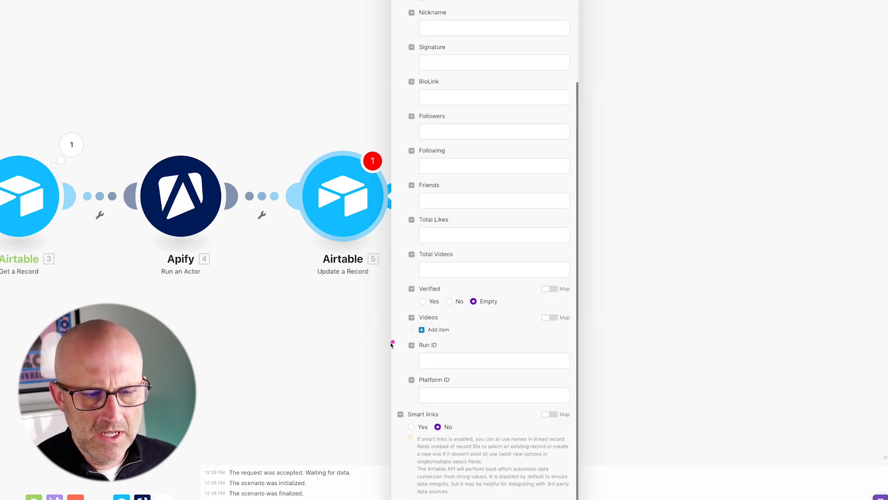
Map Run ID to Apify's defaultDatasetId and Record ID to Get a Record's ID, then close the module.
click(435, 363)
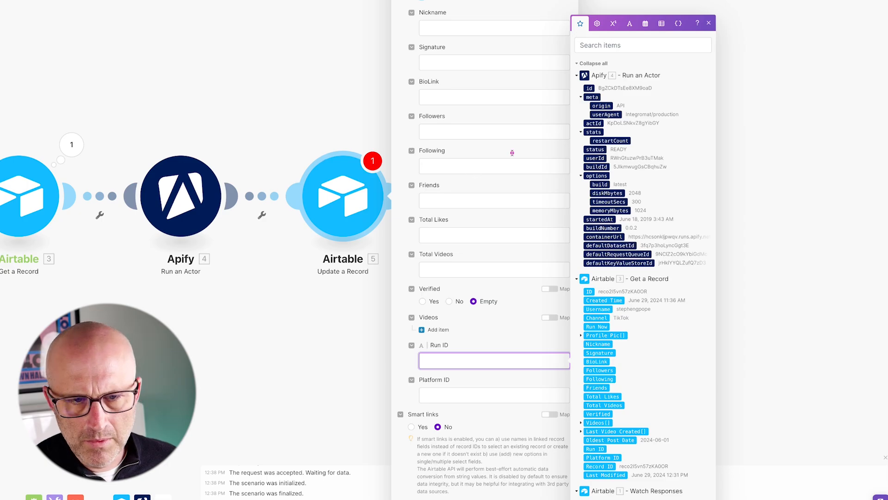
click(605, 246)
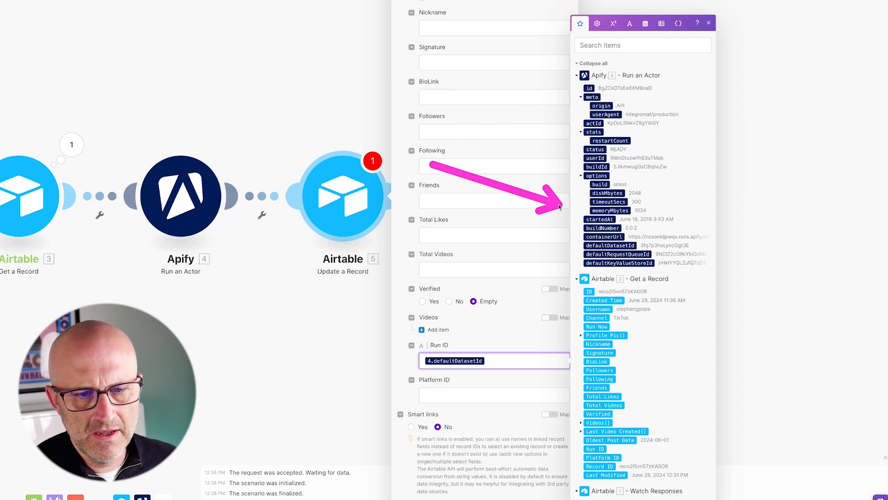
scroll(462, 115, up, 5)
click(427, 70)
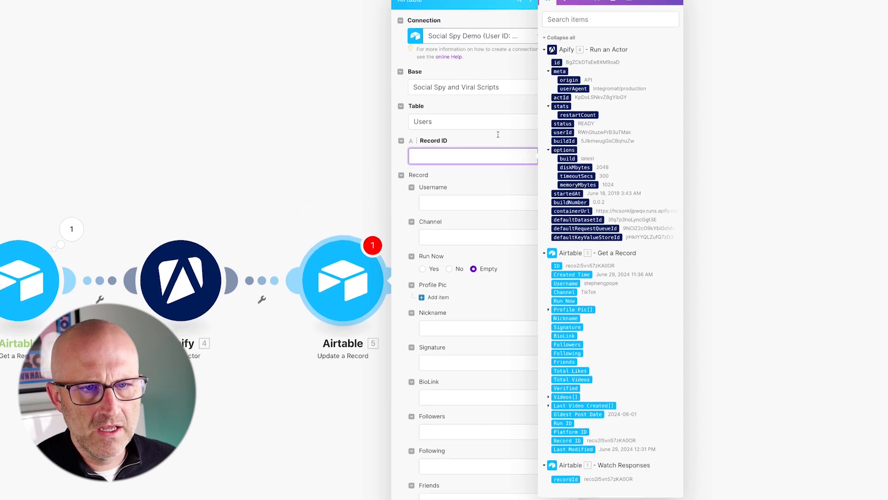
click(557, 181)
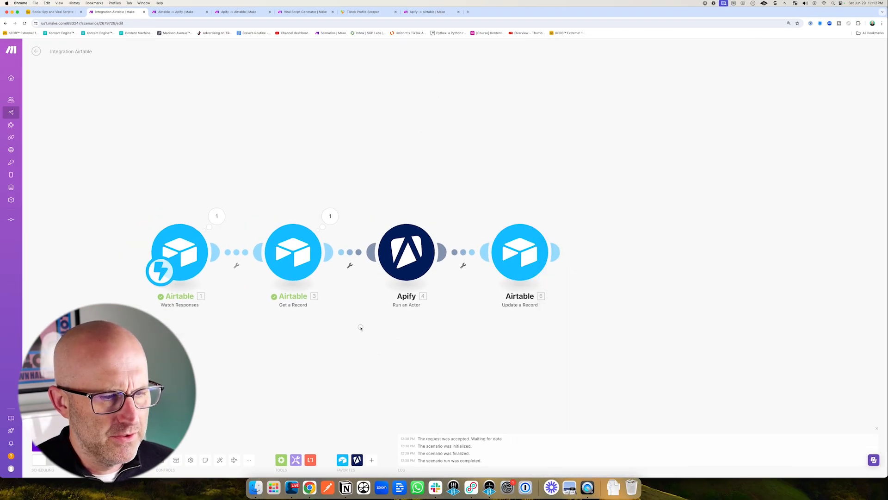
drag(361, 327, 382, 326)
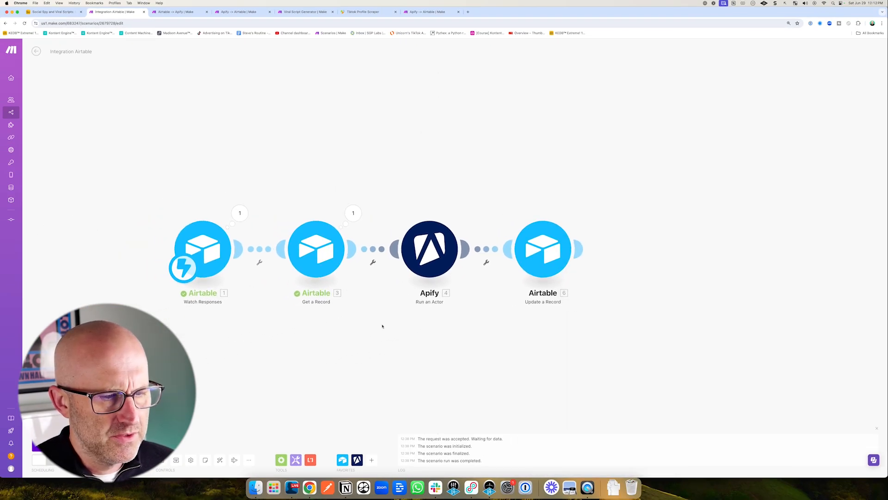
Reopen the Update a Record module to review its field mappings.
click(541, 242)
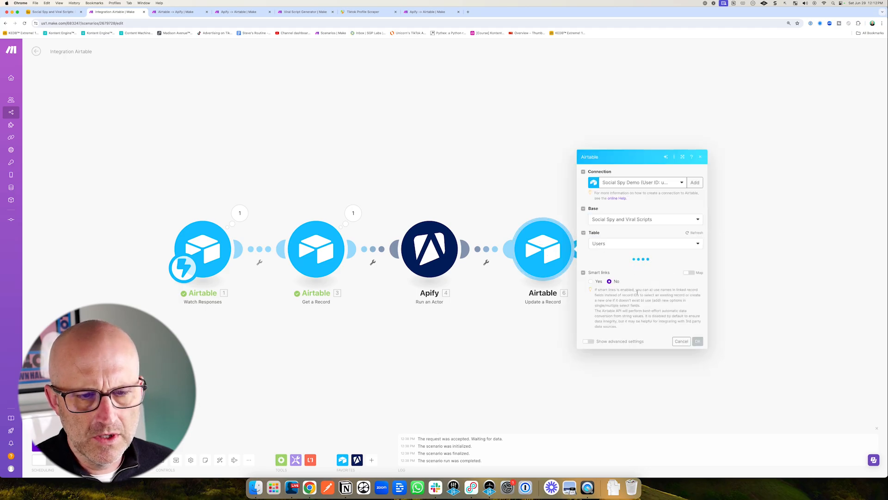
click(616, 280)
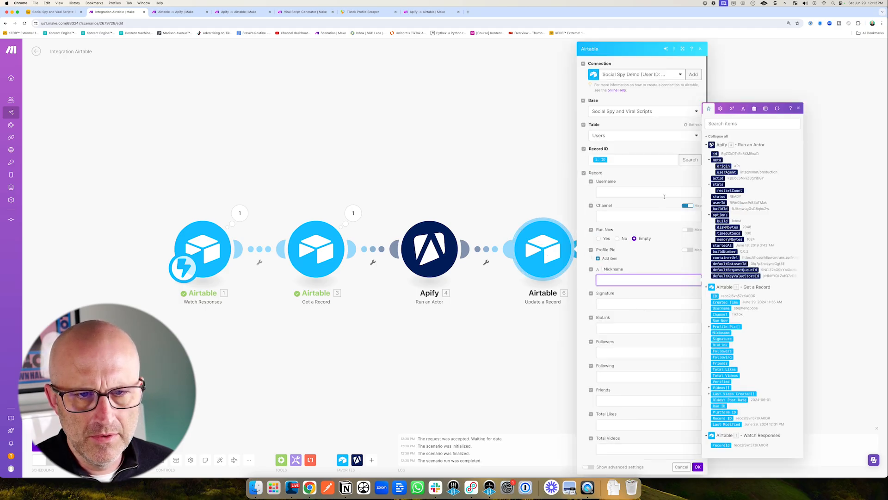
click(578, 345)
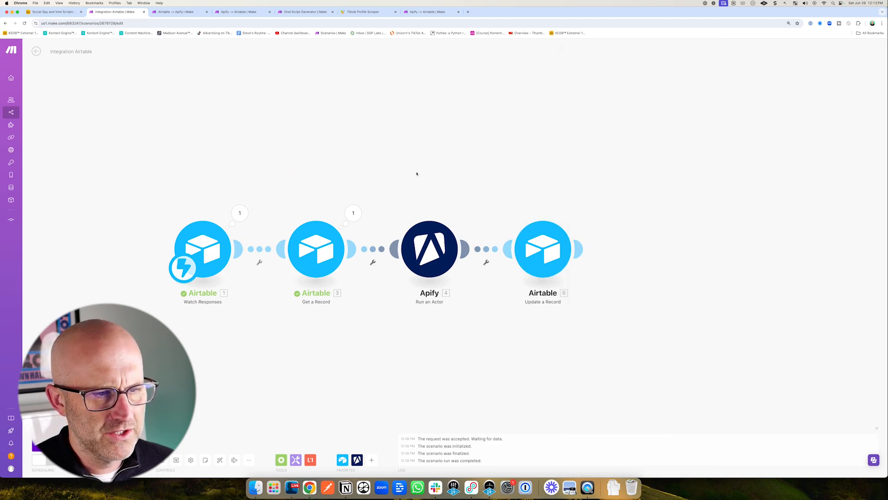
Run the Airtable-to-Apify scenario once.
drag(421, 157, 427, 201)
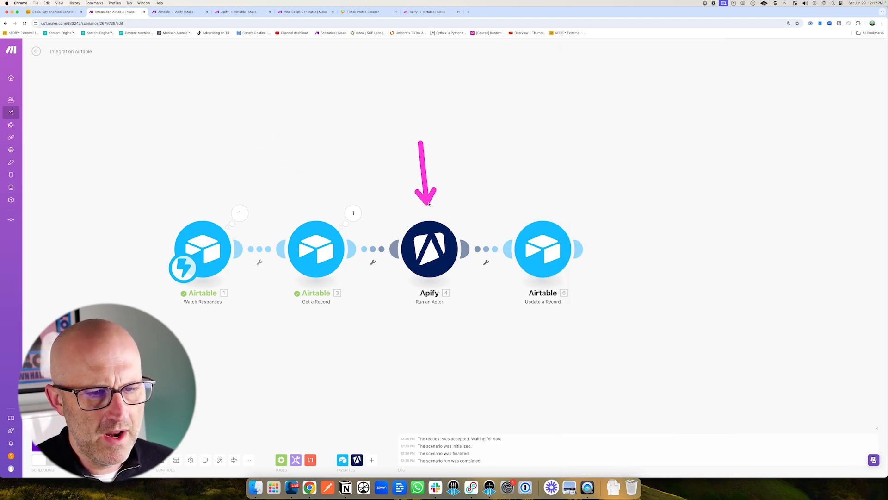
drag(473, 170, 521, 212)
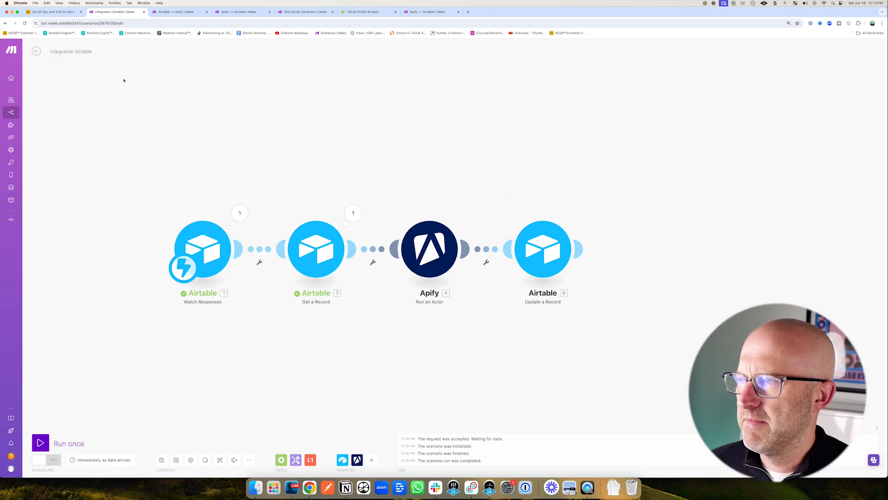
drag(89, 377, 64, 414)
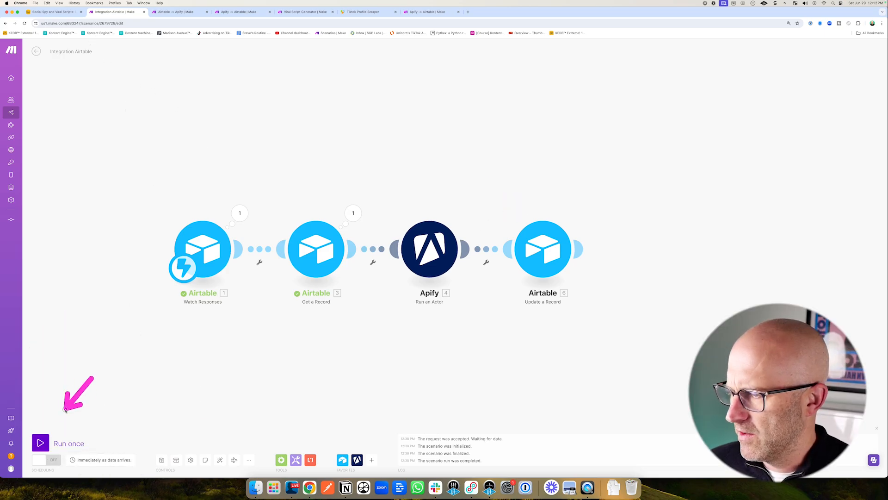
click(40, 444)
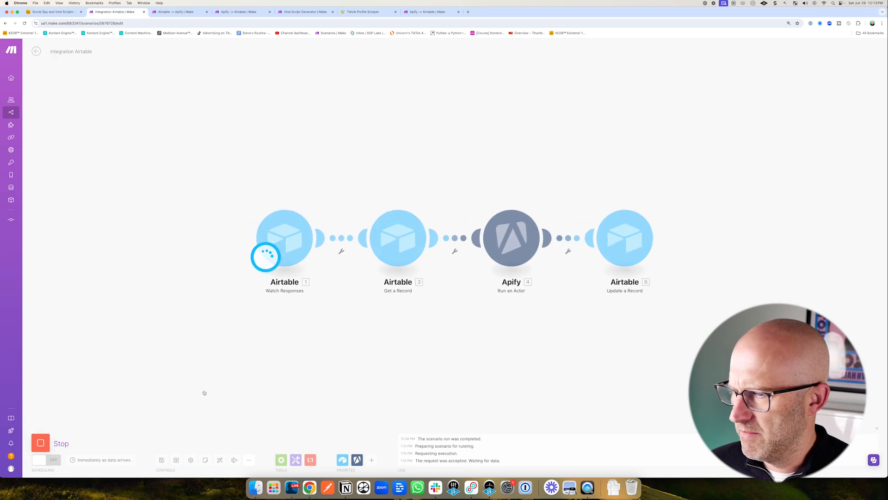
Switch to the base's automations and test the Run a script action of the Run TikTok Download automation.
drag(75, 103, 65, 41)
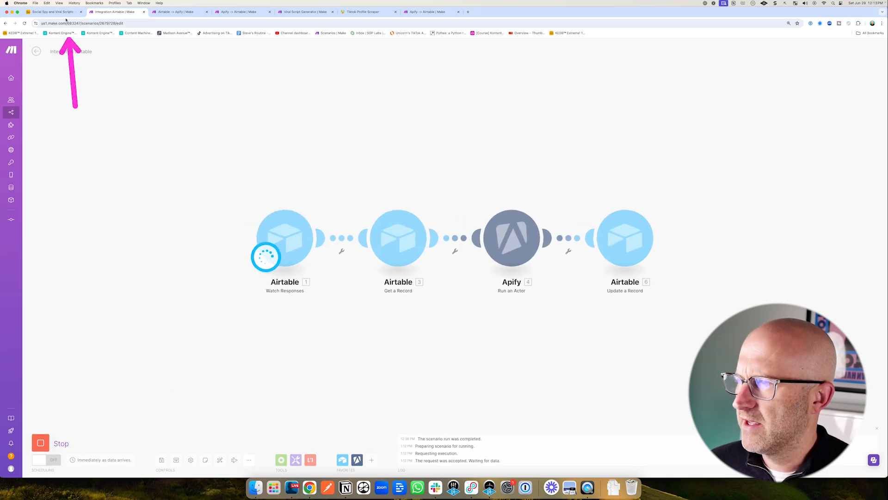
click(53, 12)
click(367, 252)
click(195, 52)
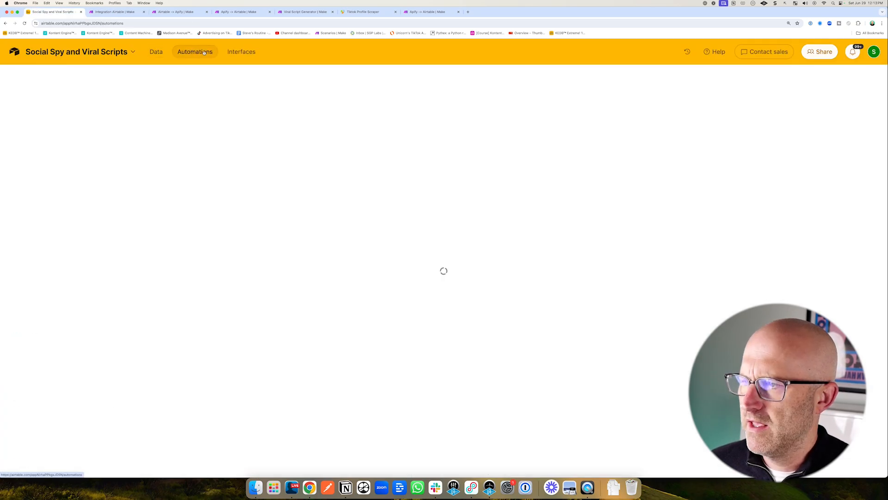
drag(327, 290, 360, 254)
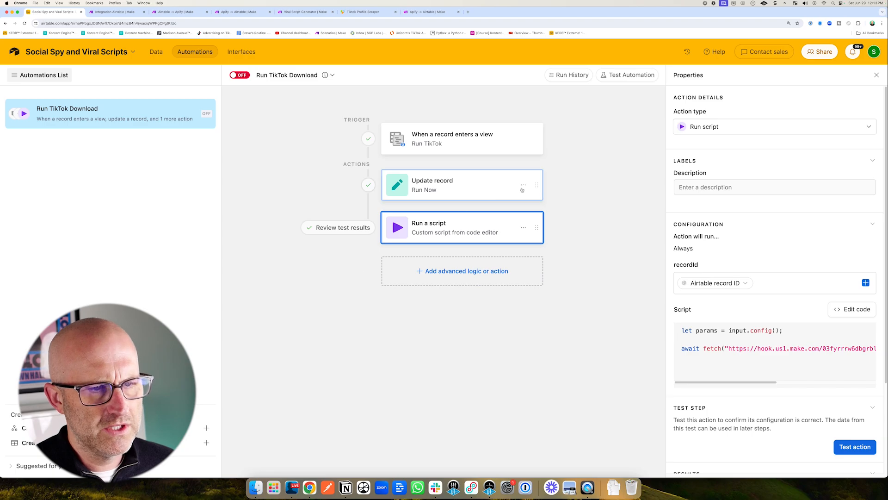
mouse_move(629, 180)
mouse_down()
mouse_move(563, 144)
mouse_move(520, 143)
mouse_move(513, 190)
mouse_up()
scroll(764, 397, down, 2)
drag(763, 397, 814, 398)
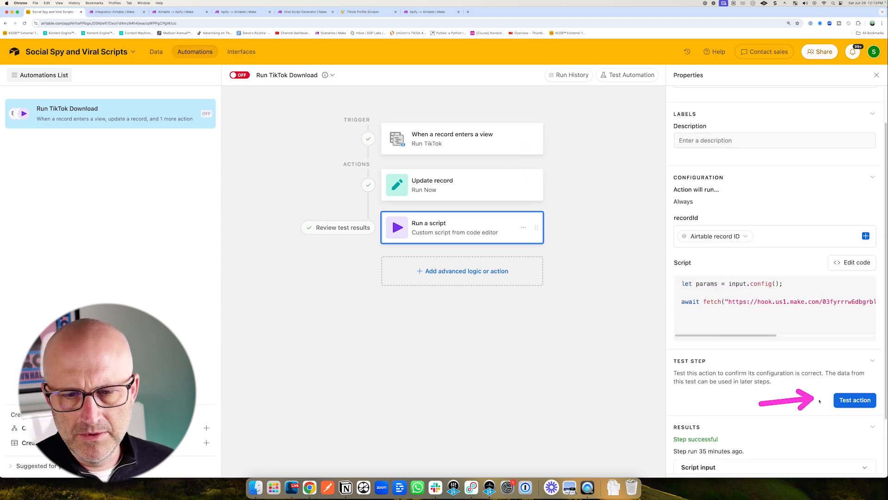
click(856, 400)
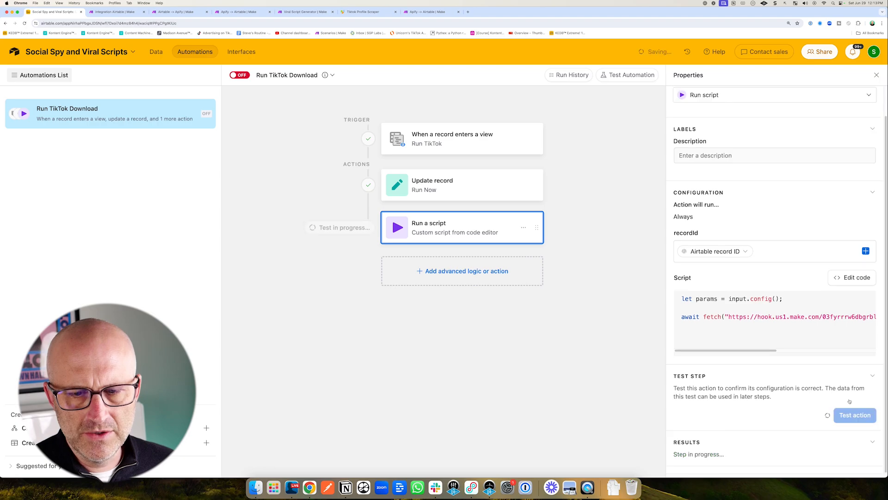
Examine the scenario's run results, the TikTok Profile Scraper runs list and the Apify module's output bundle.
click(123, 14)
drag(297, 121, 334, 176)
drag(392, 126, 393, 188)
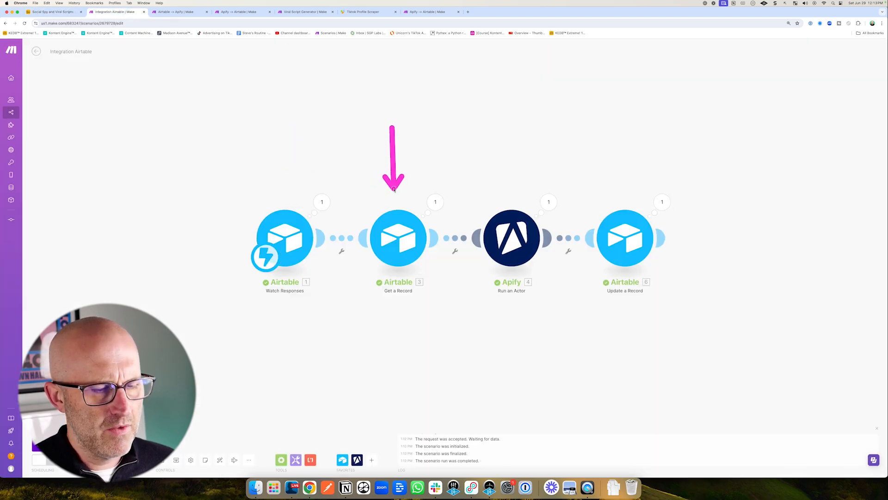
drag(507, 140, 510, 196)
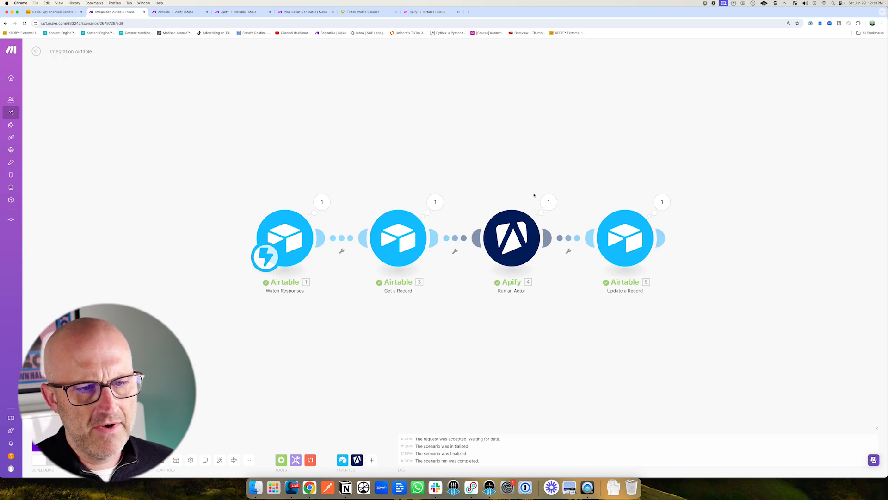
drag(372, 119, 364, 49)
click(365, 12)
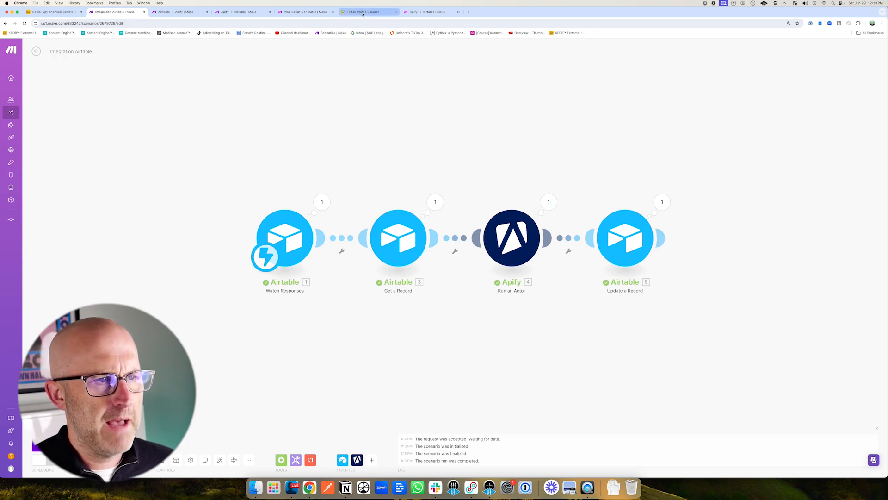
mouse_move(182, 127)
mouse_down()
mouse_move(142, 181)
mouse_move(221, 180)
mouse_up()
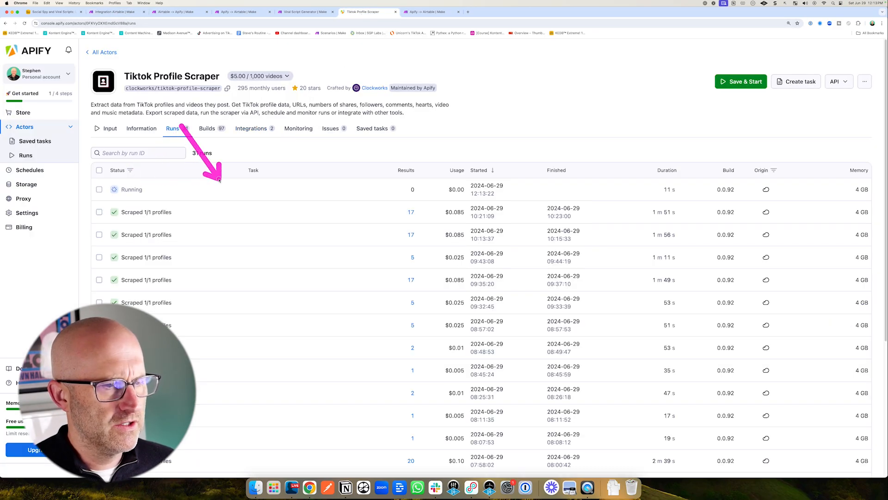
drag(504, 151, 533, 187)
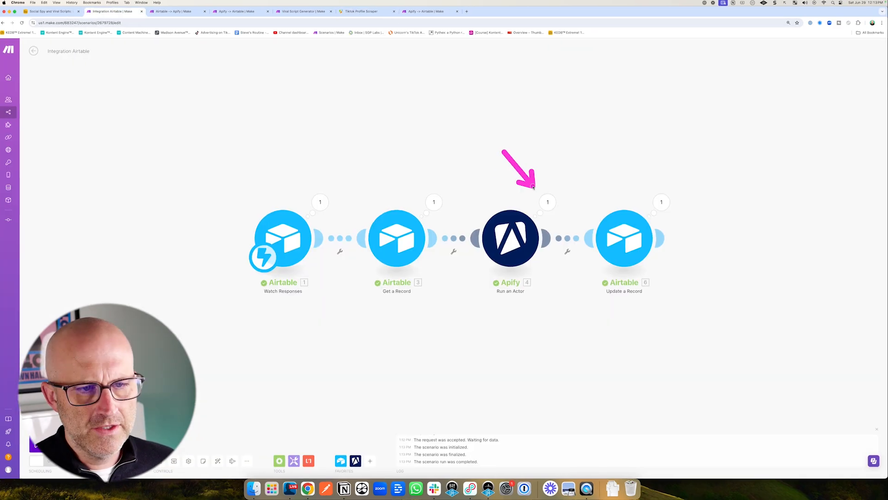
click(547, 201)
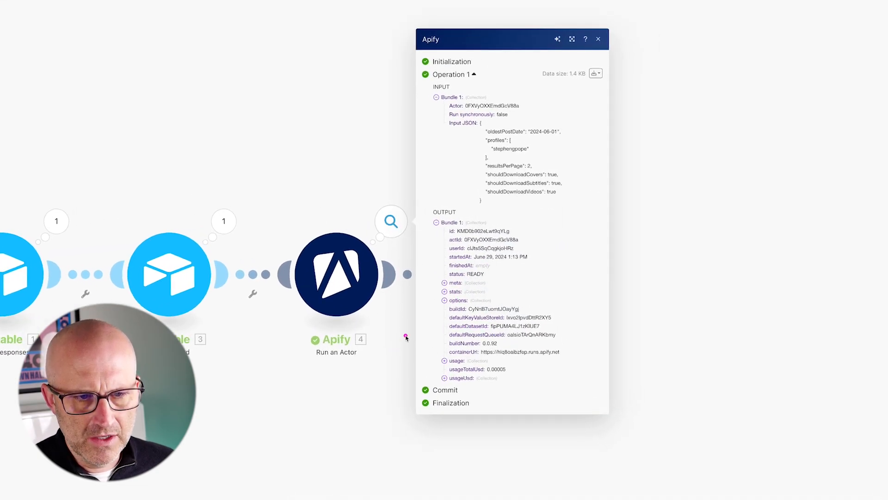
drag(405, 309, 452, 327)
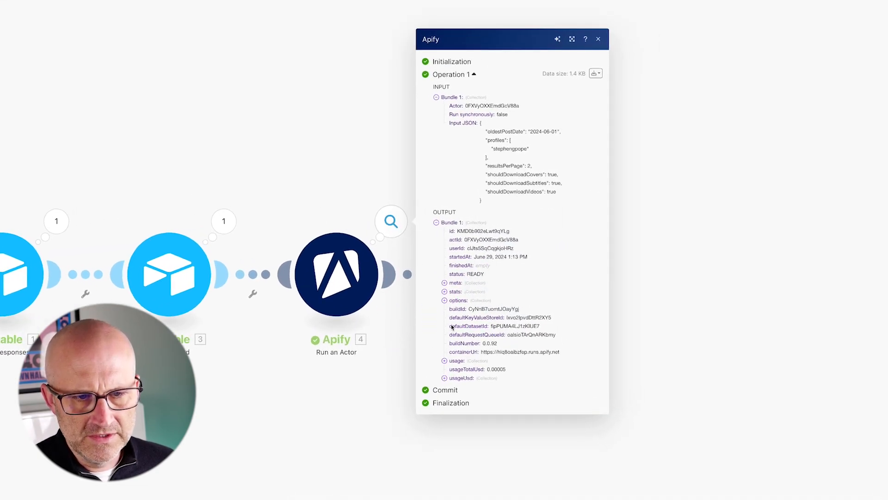
click(377, 399)
Inspect the Update a Record module's run result and its field settings.
drag(436, 177, 468, 222)
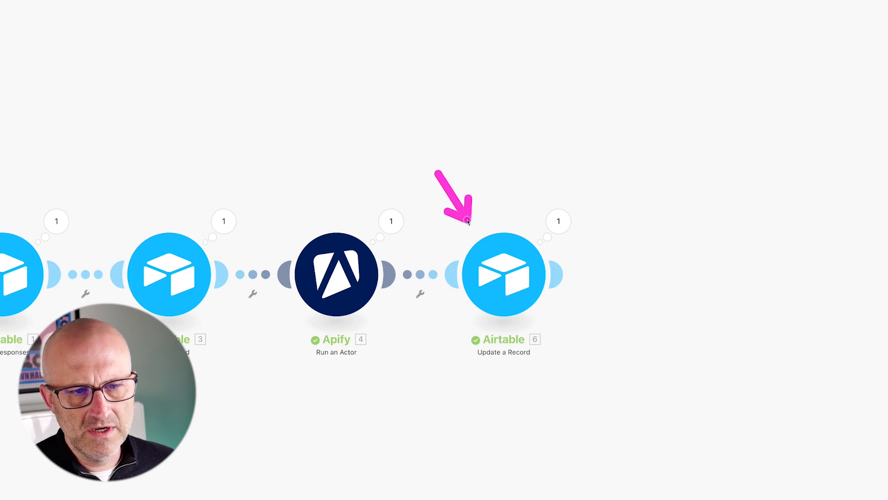
drag(501, 425, 500, 387)
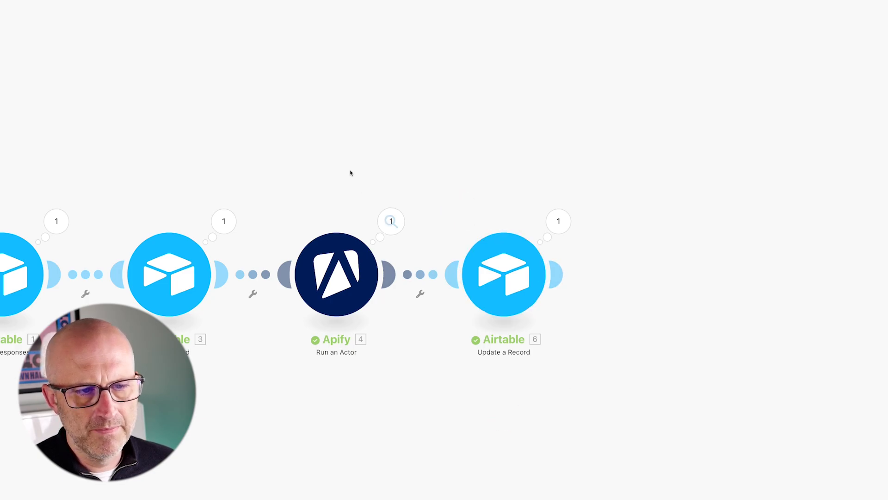
drag(329, 134, 341, 208)
drag(504, 149, 499, 217)
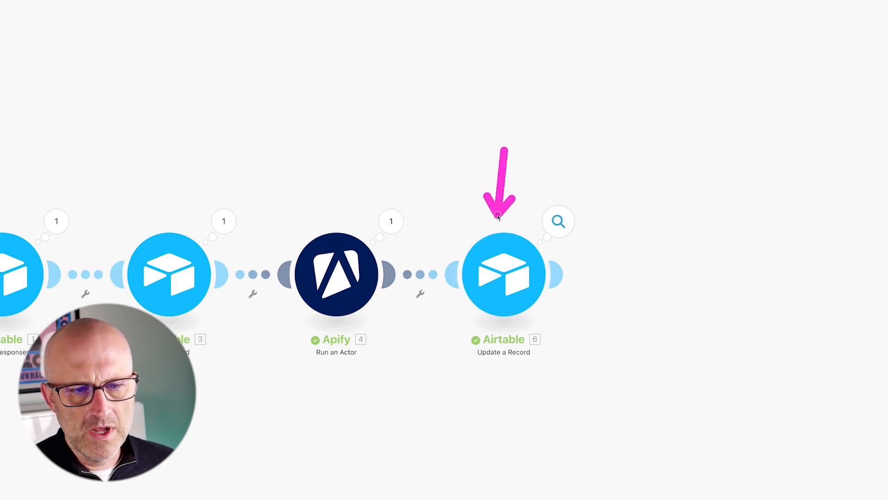
click(516, 273)
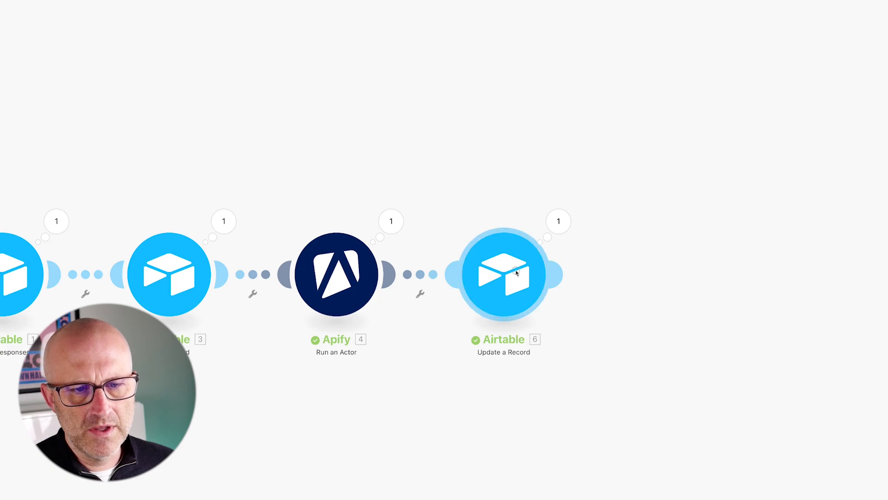
scroll(674, 343, down, 10)
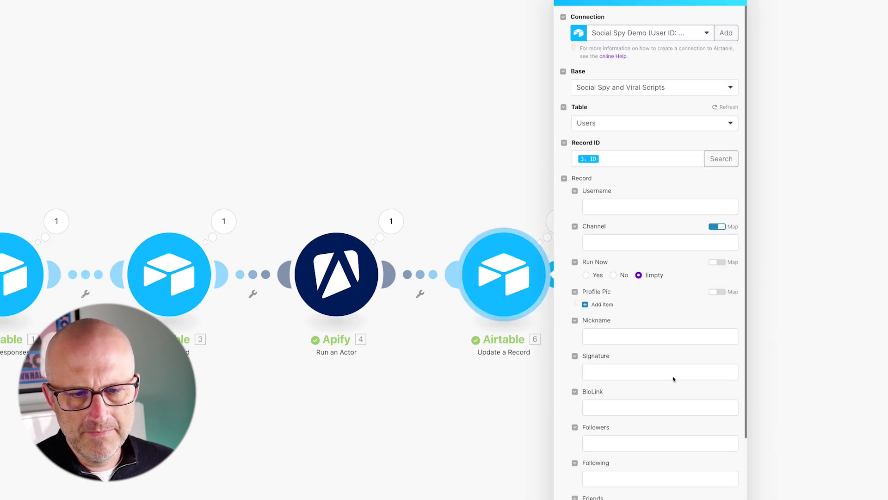
drag(502, 422, 559, 432)
drag(97, 86, 76, 32)
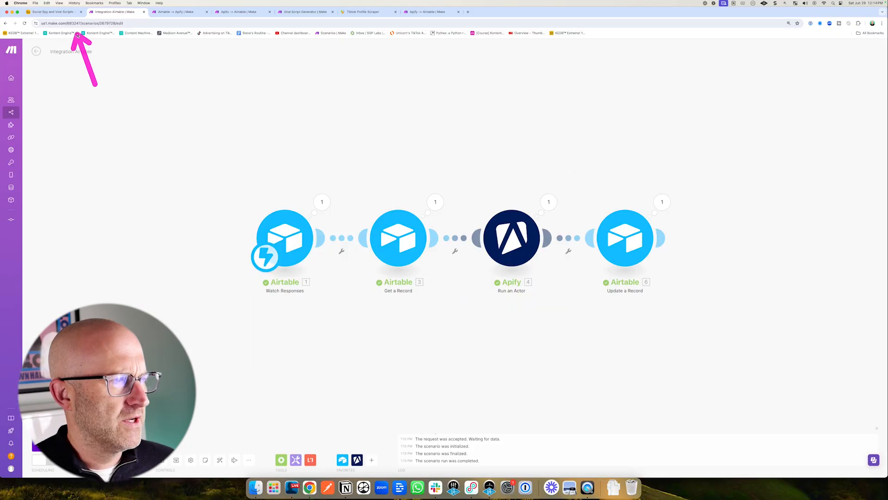
click(57, 13)
drag(183, 114, 159, 65)
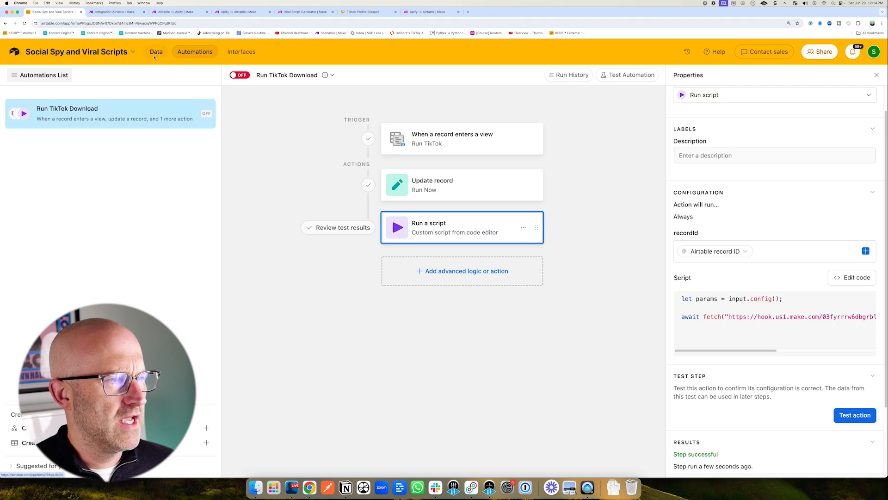
click(156, 52)
drag(190, 215, 160, 141)
click(153, 122)
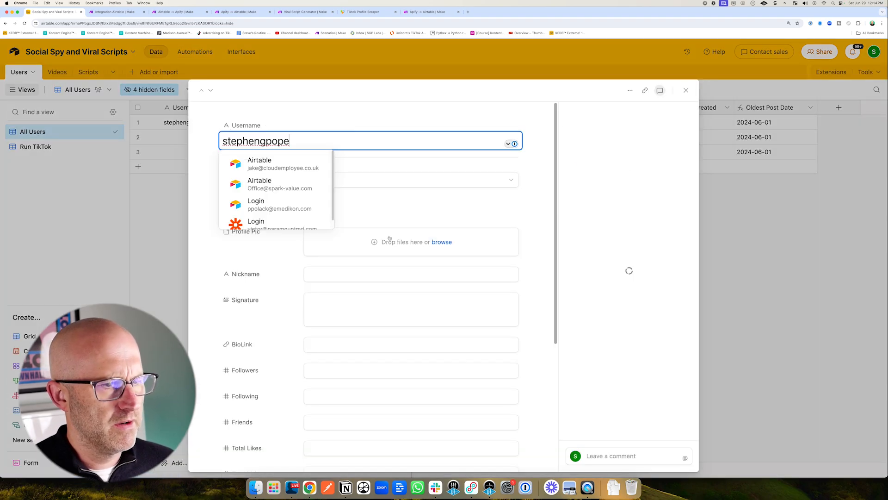
scroll(293, 281, down, 10)
drag(456, 456, 410, 420)
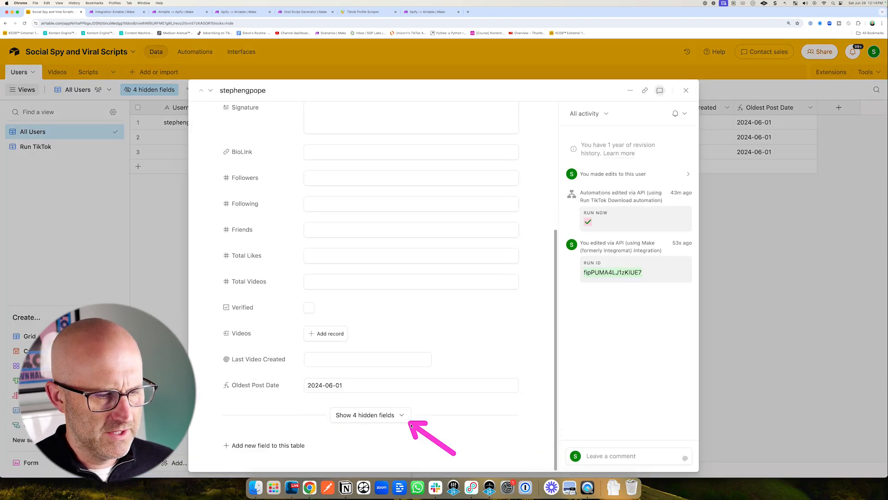
click(387, 416)
scroll(396, 407, down, 3)
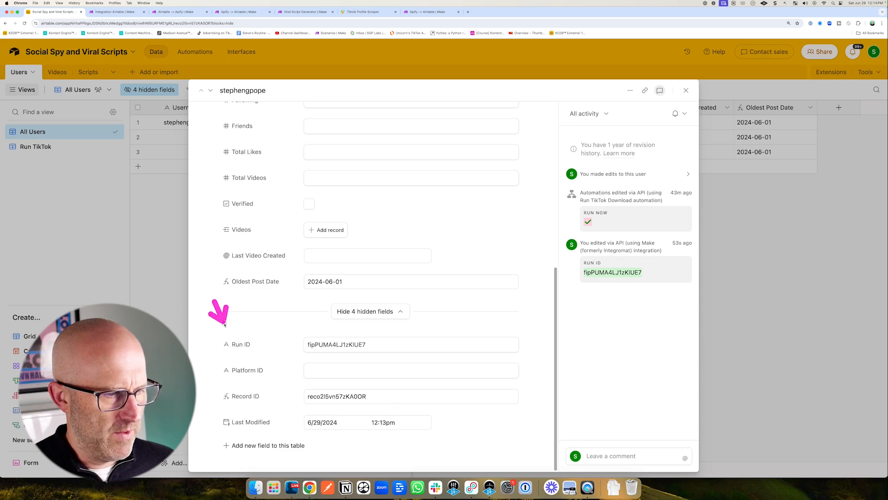
drag(266, 313, 267, 315)
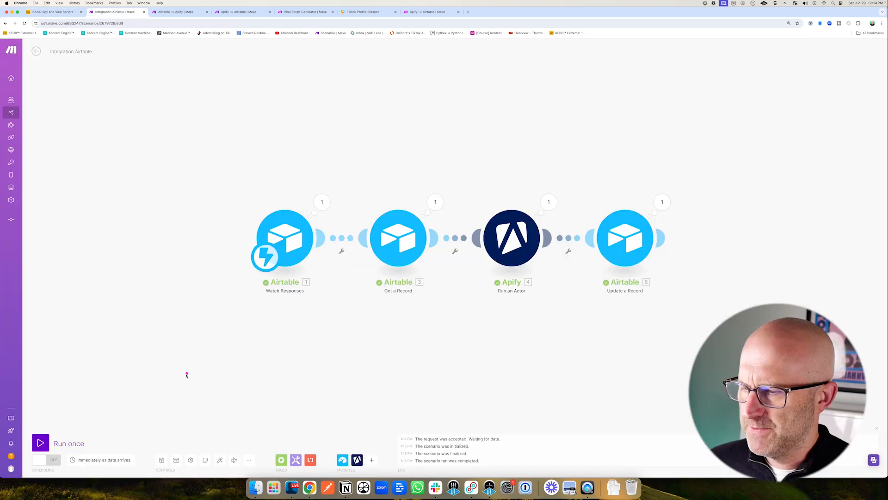
Rename the scenario to Airtable → Apify Demo, save it, and switch its scheduling on.
click(162, 461)
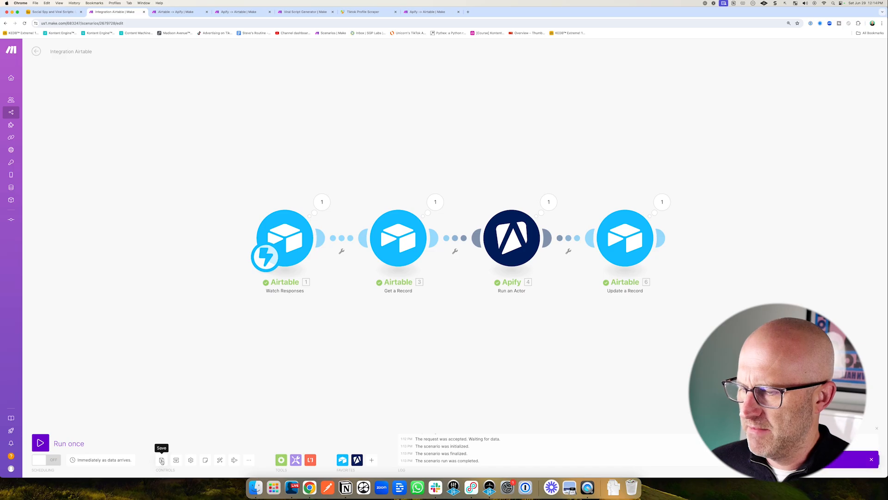
click(93, 54)
text(Airtable → Apify Demo)
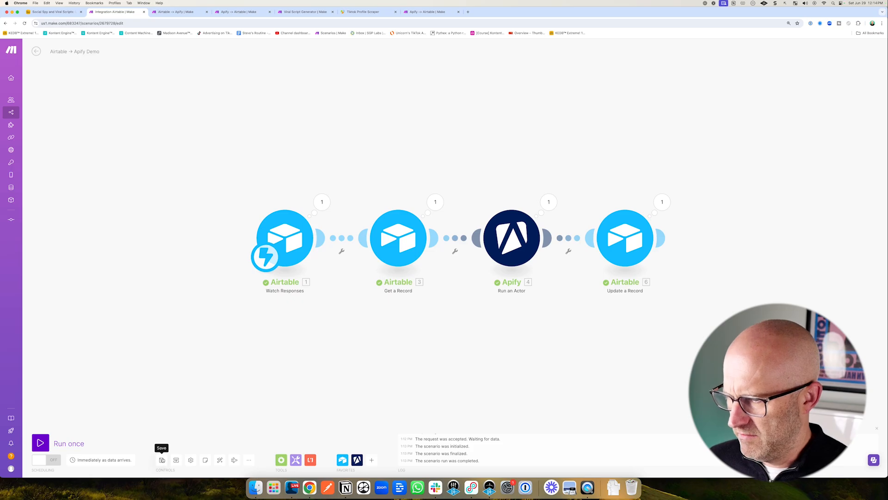
click(162, 460)
click(49, 461)
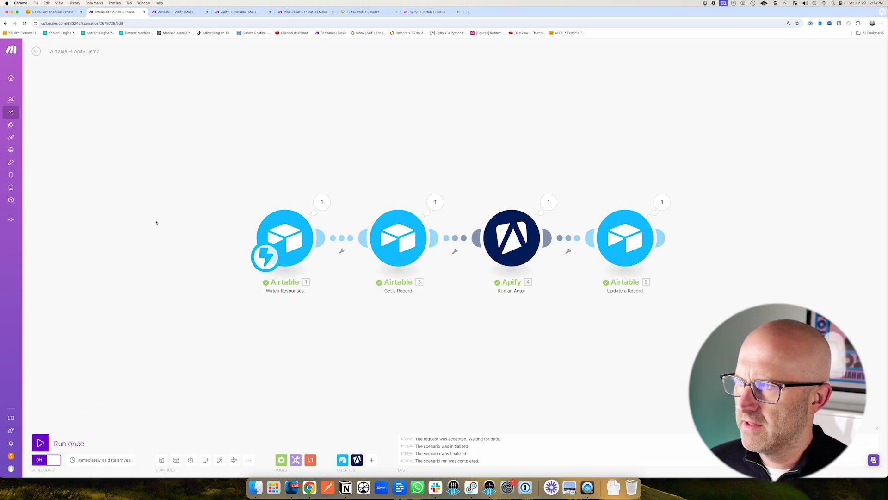
Review the Apify → Airtable scenario, the Videos table's Generate Script view, and the team's active scenarios dashboard.
mouse_move(265, 128)
mouse_down()
mouse_move(259, 143)
mouse_move(302, 217)
mouse_move(398, 223)
mouse_up()
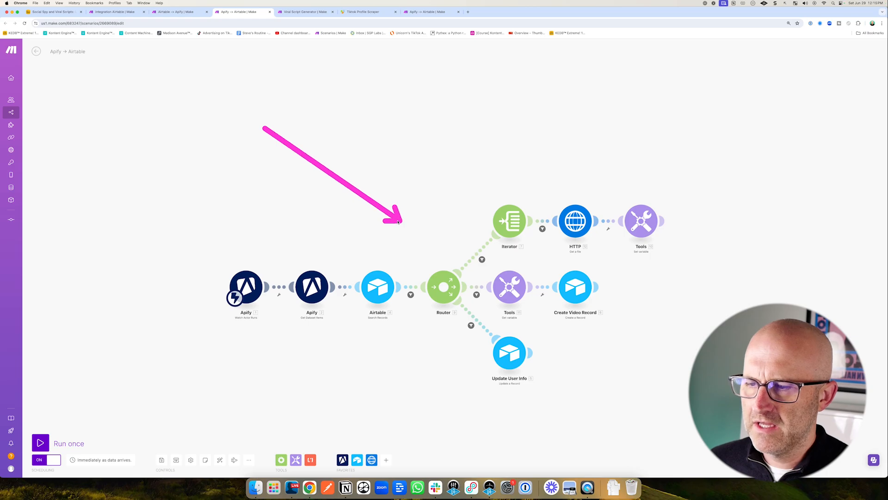
drag(165, 229, 217, 264)
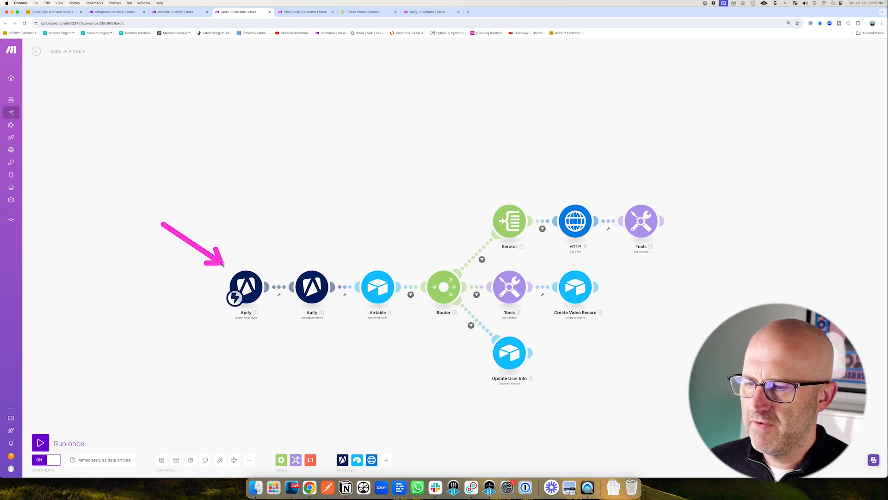
click(55, 13)
drag(73, 164, 63, 104)
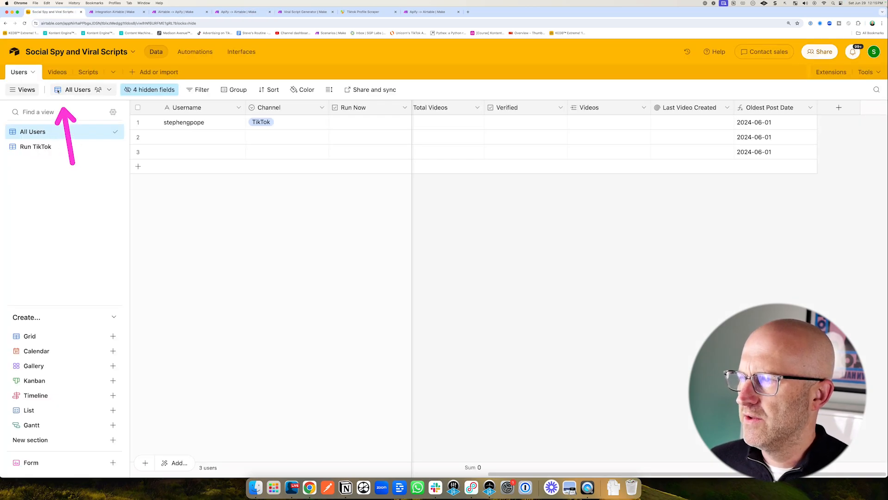
click(57, 73)
drag(297, 197, 233, 136)
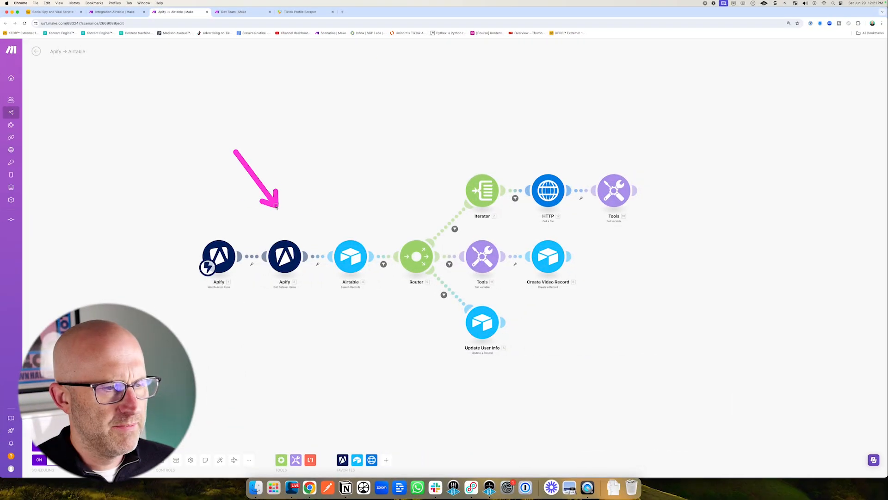
drag(234, 151, 359, 204)
click(235, 12)
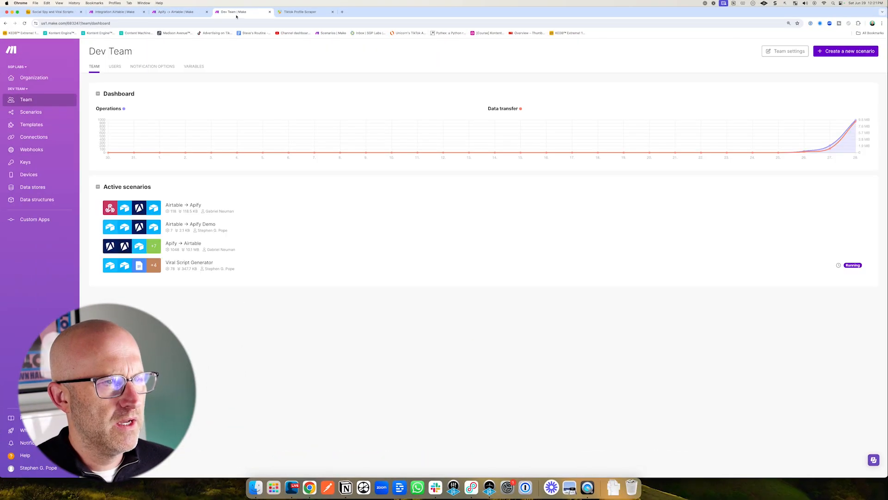
drag(750, 114, 842, 60)
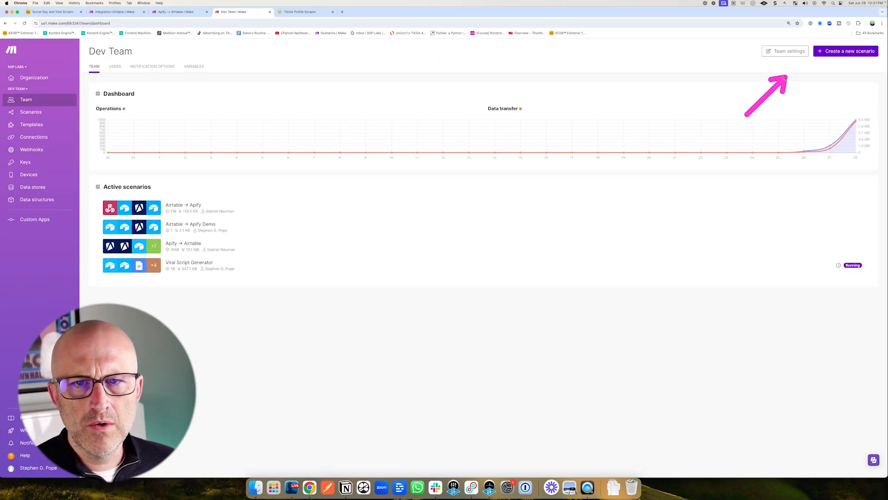
Create a new scenario starting with the Apify Watch Actor Runs trigger.
click(837, 53)
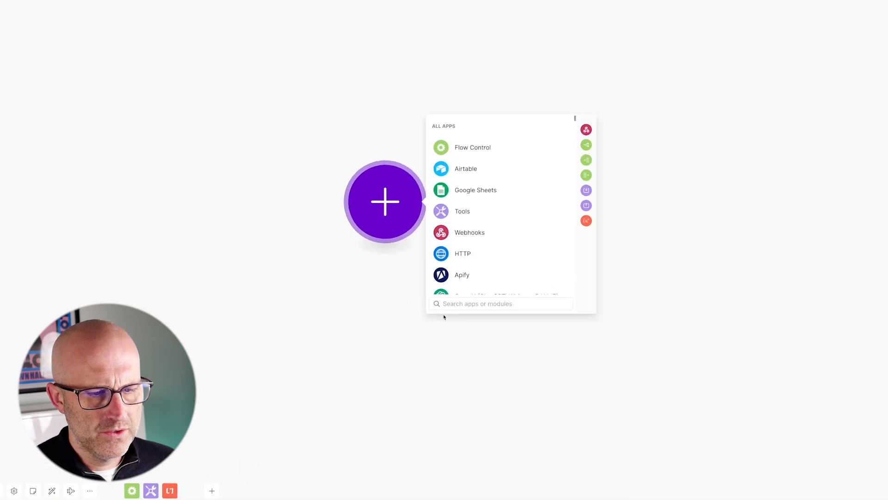
text(pify)
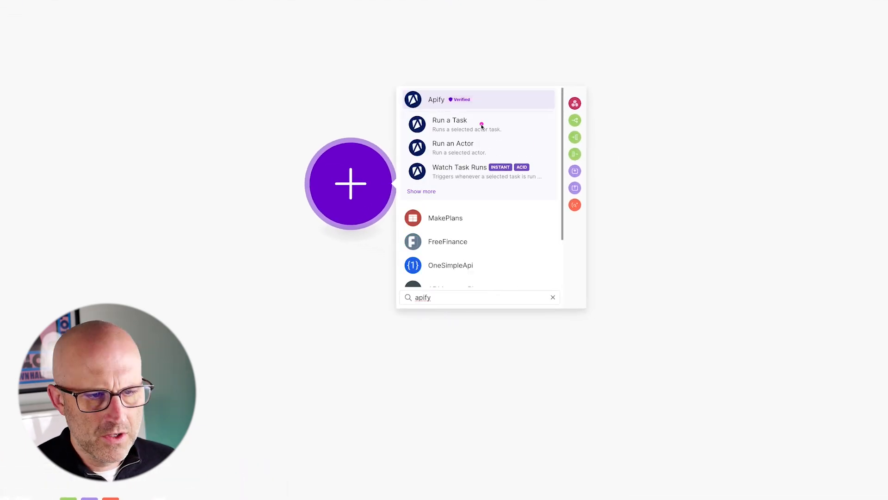
click(437, 195)
scroll(520, 221, down, 1)
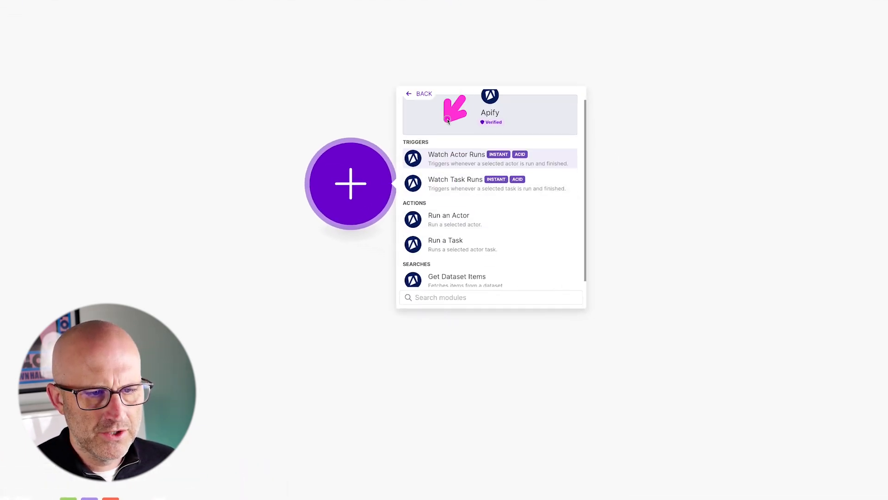
click(459, 157)
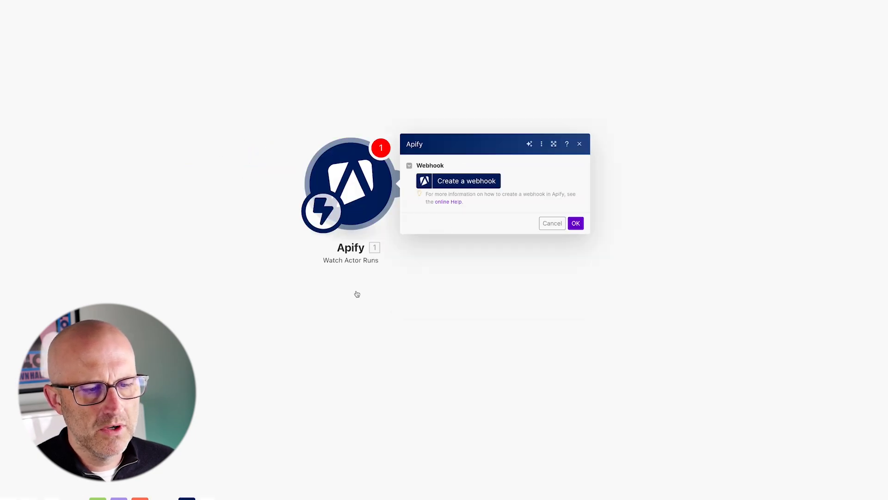
Create a webhook for the clockworks/tiktok-profile-scraper actor and show its address.
click(468, 182)
click(639, 236)
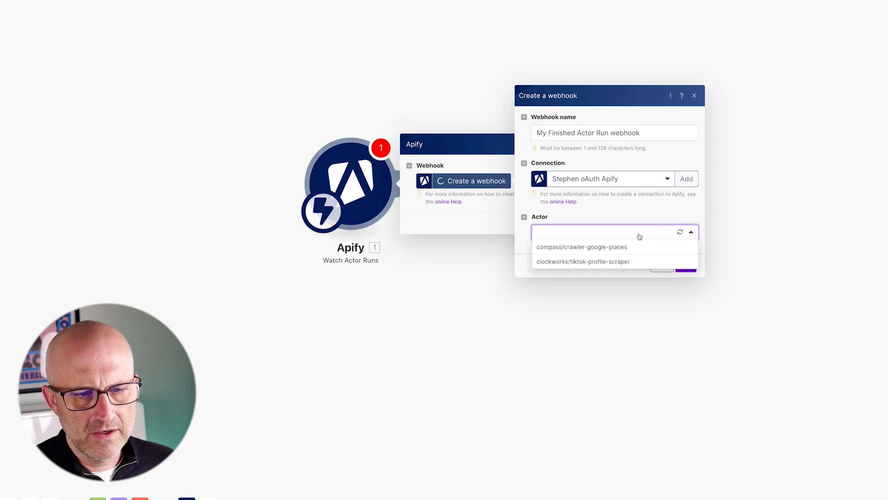
click(615, 262)
click(685, 265)
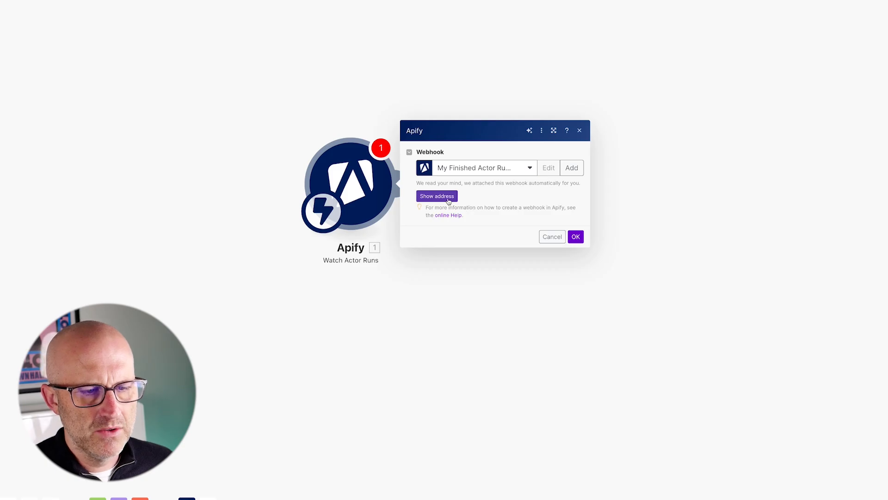
click(443, 199)
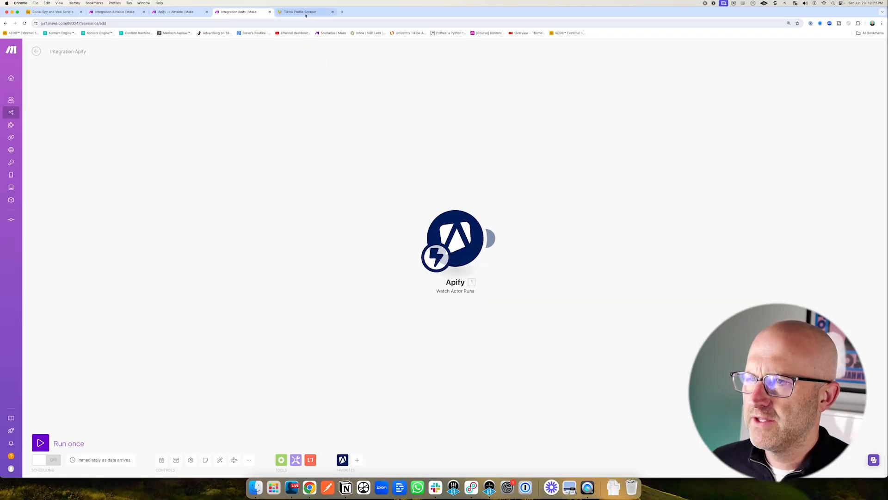
Open the new webhook in the TikTok Profile Scraper's integrations and remove every event type except Run succeeded.
click(306, 15)
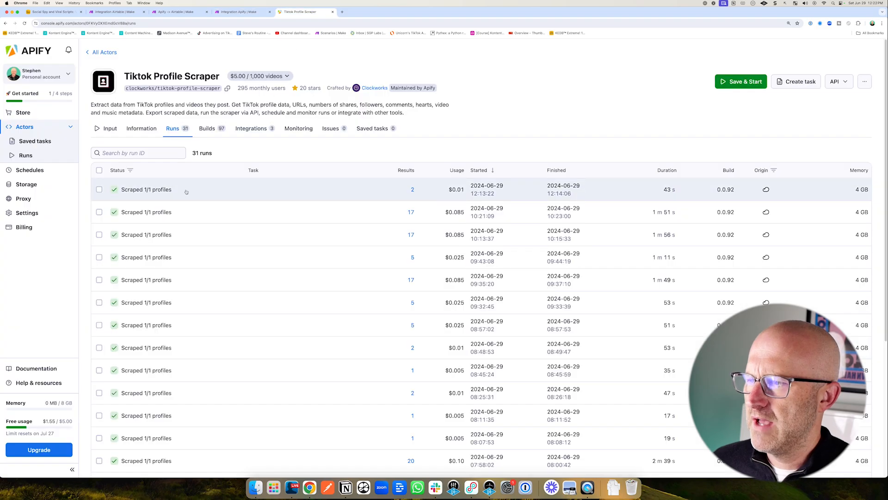
click(253, 131)
scroll(254, 135, down, 2)
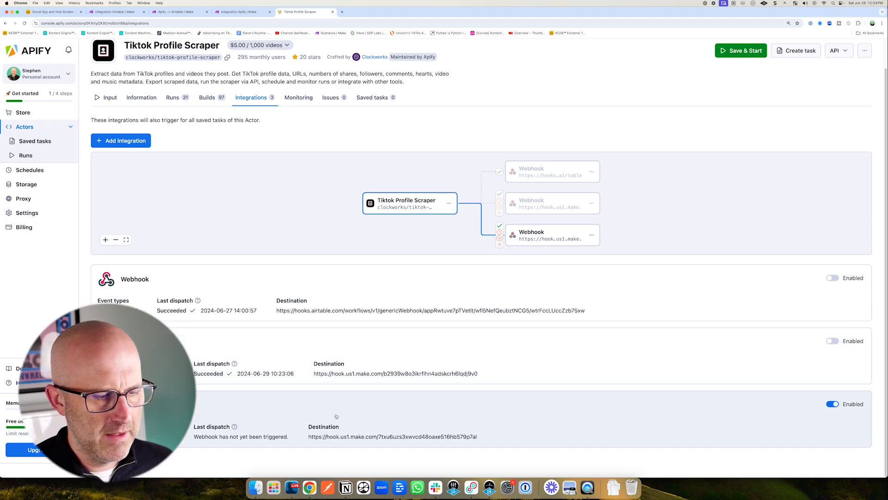
click(336, 416)
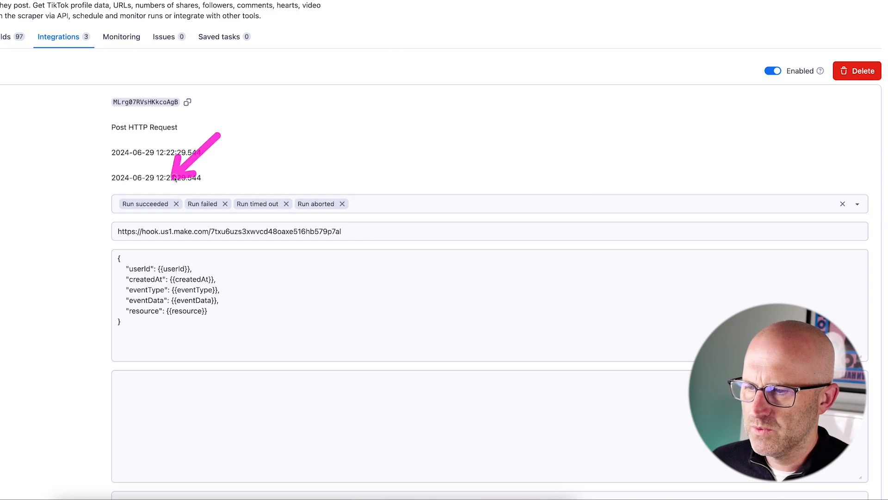
click(226, 204)
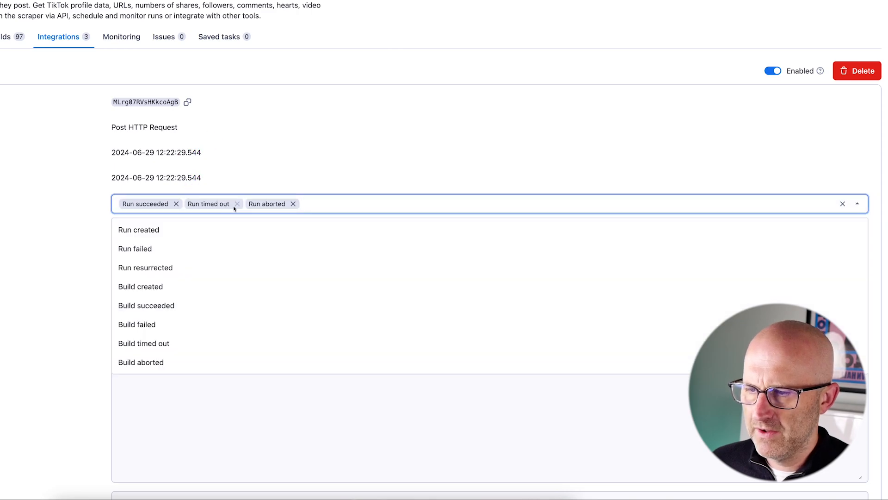
click(237, 204)
click(232, 204)
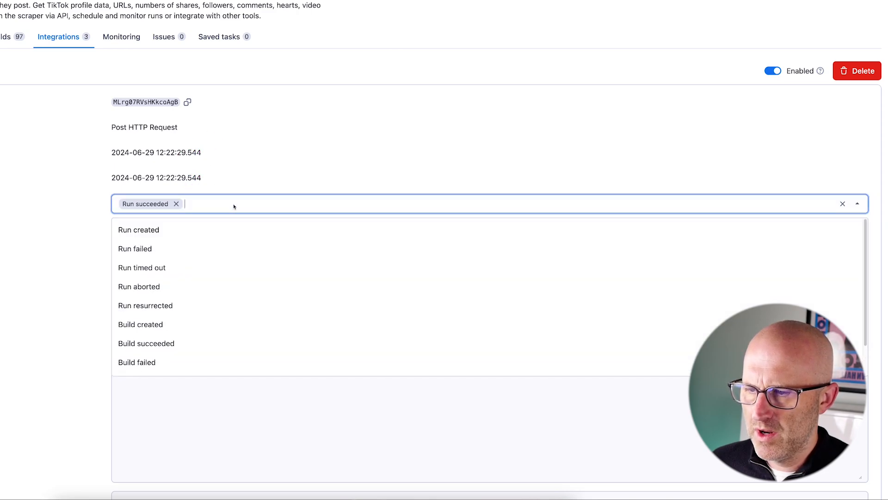
click(39, 227)
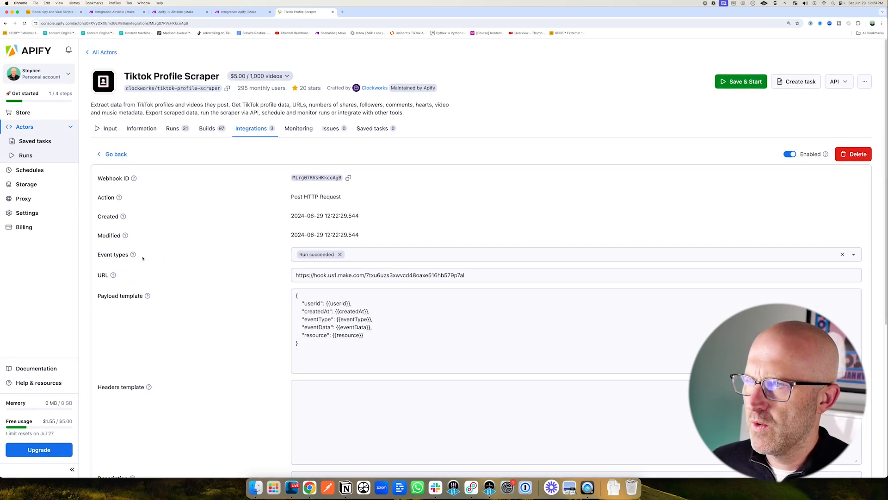
Compare the trigger's webhook address with the Apify integration URL and confirm the trigger settings.
click(238, 12)
click(455, 238)
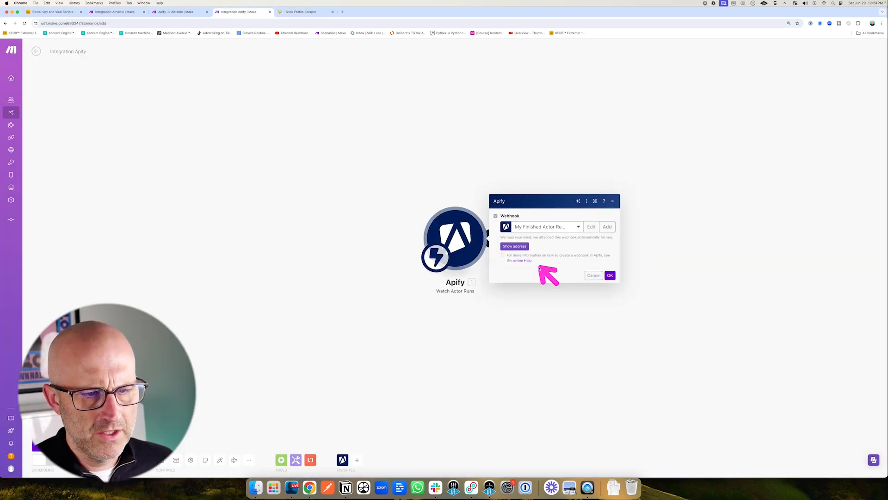
click(517, 246)
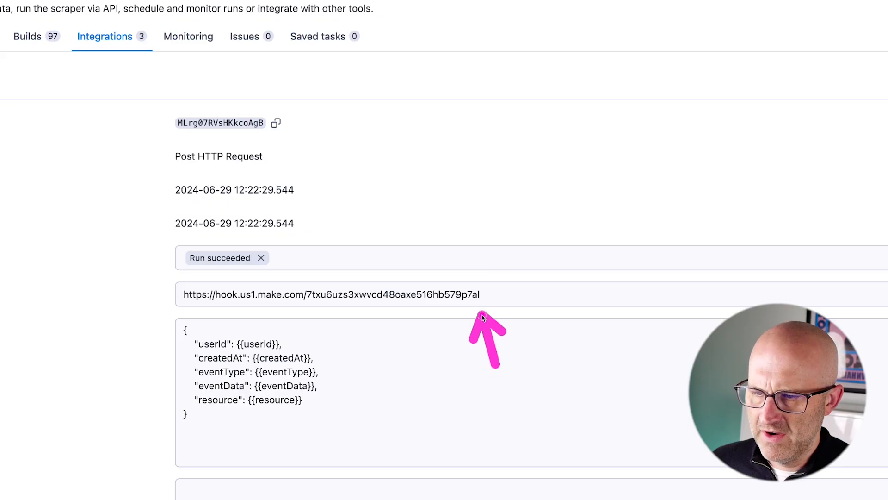
click(527, 303)
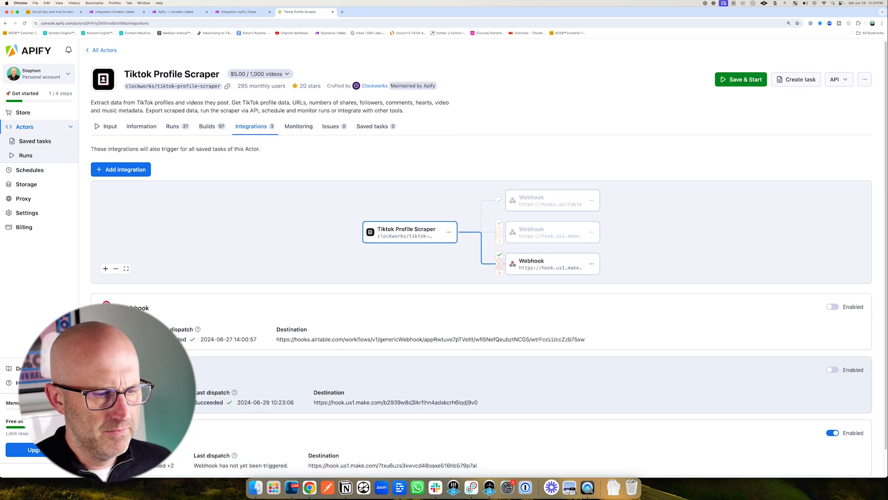
scroll(341, 359, down, 1)
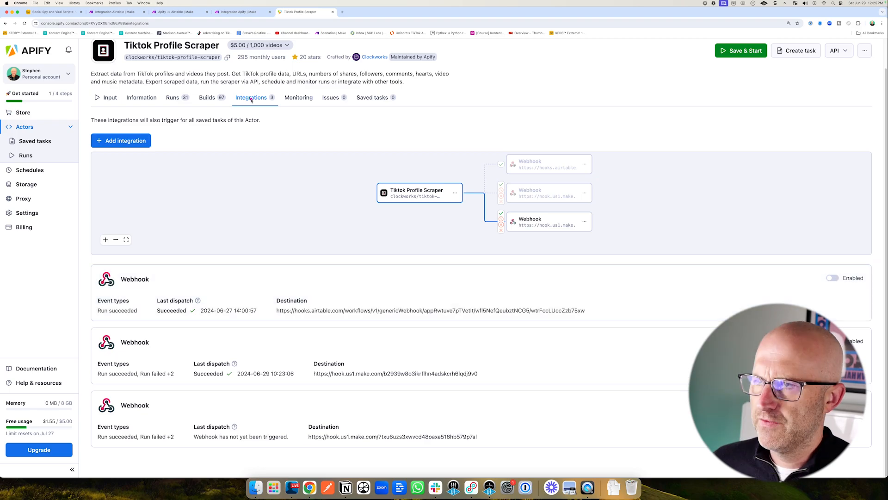
click(247, 13)
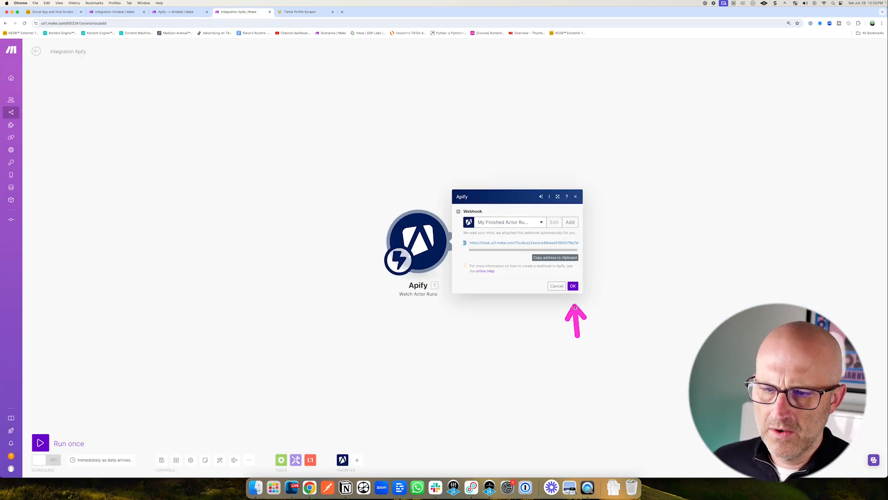
click(573, 287)
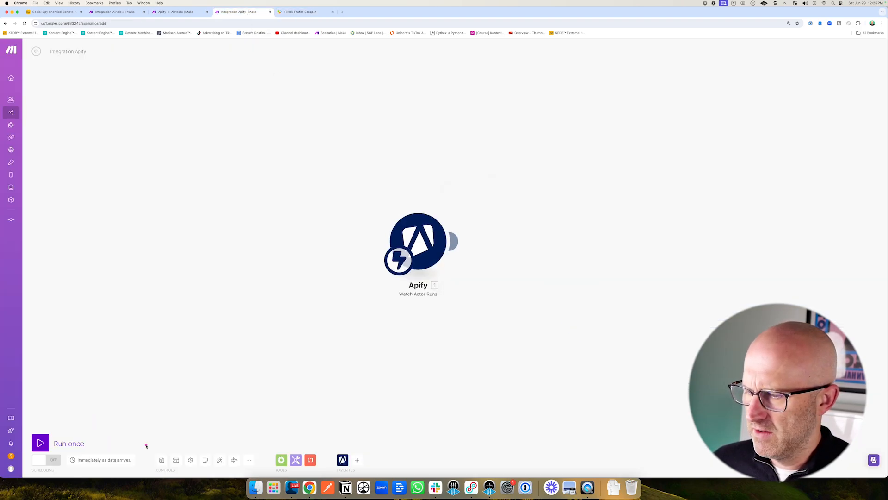
Save the Apify → Airtable Demo scenario and run it once so it waits for data.
click(161, 460)
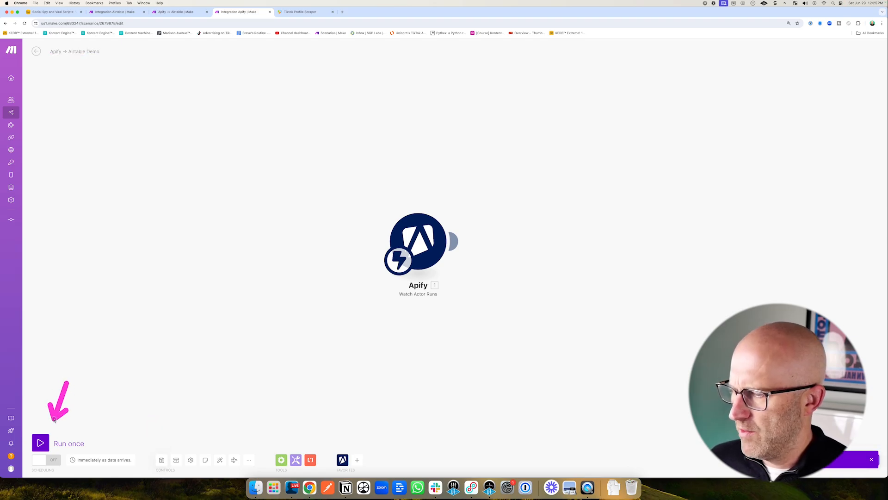
click(42, 443)
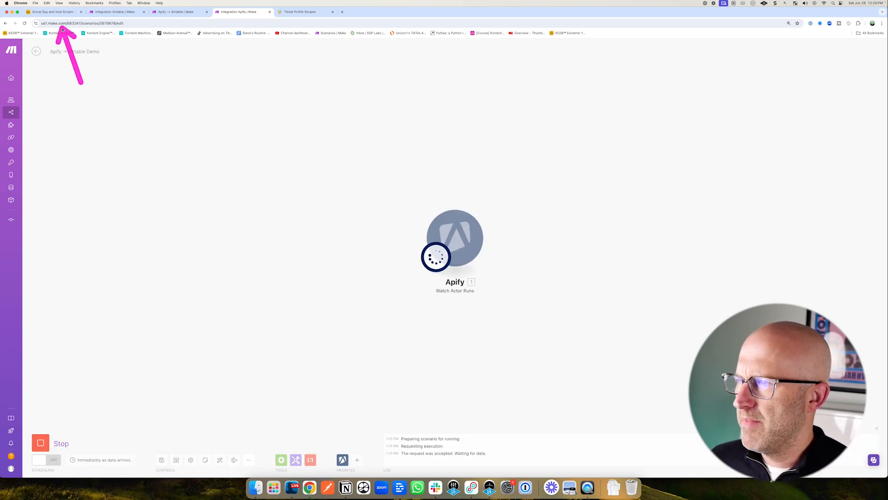
In the Airtable base, test the Run a script action of the Run TikTok Download automation.
click(74, 12)
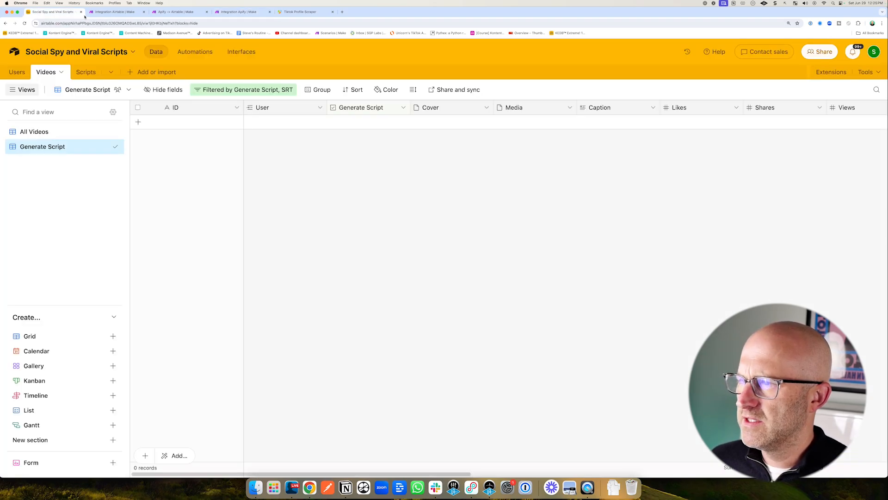
click(195, 51)
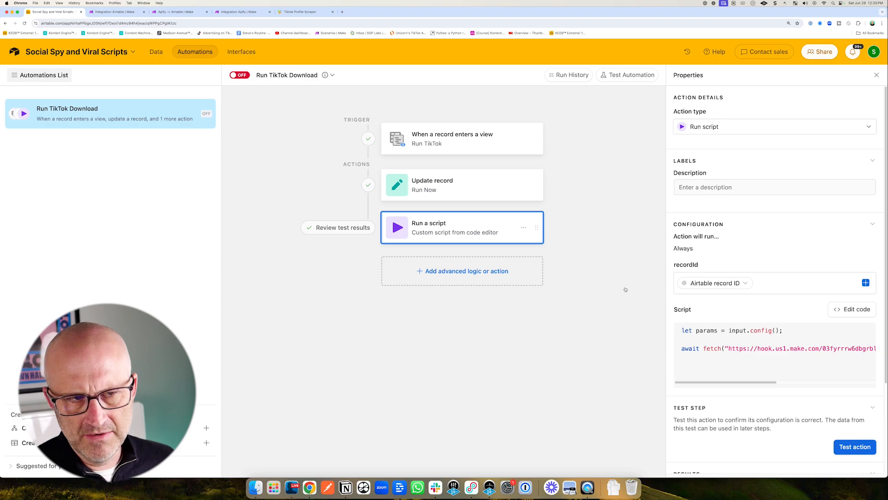
click(157, 52)
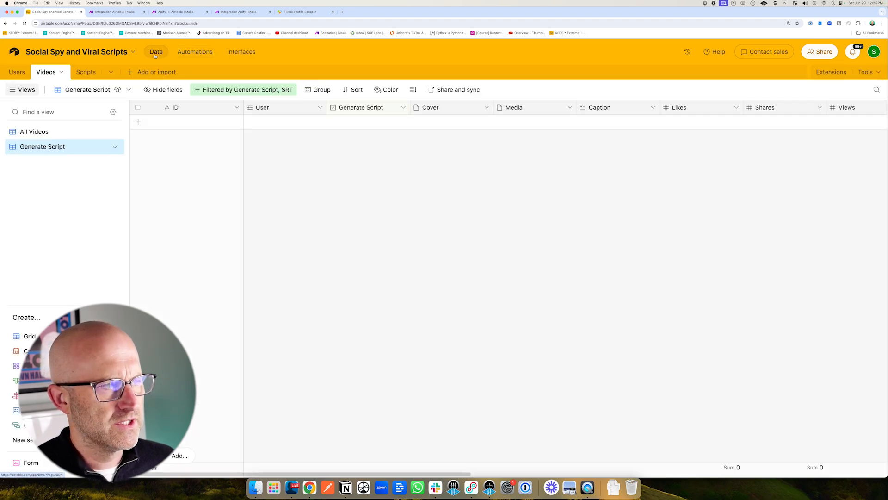
click(17, 74)
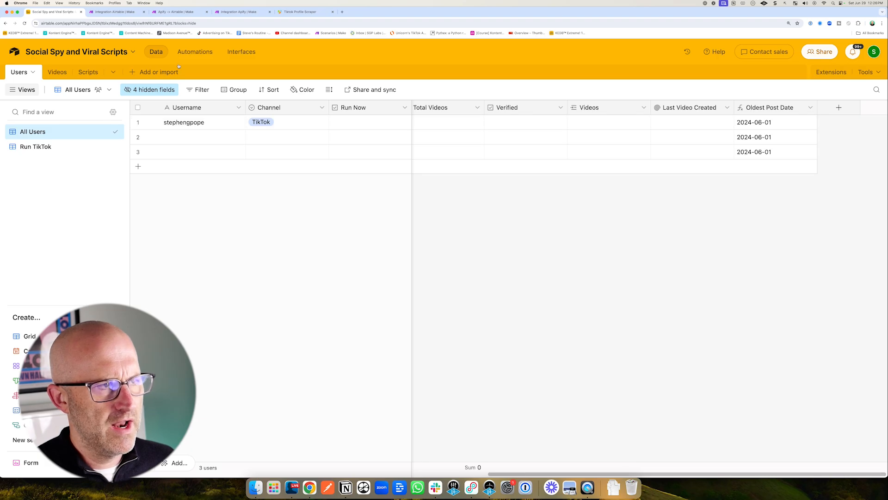
click(195, 52)
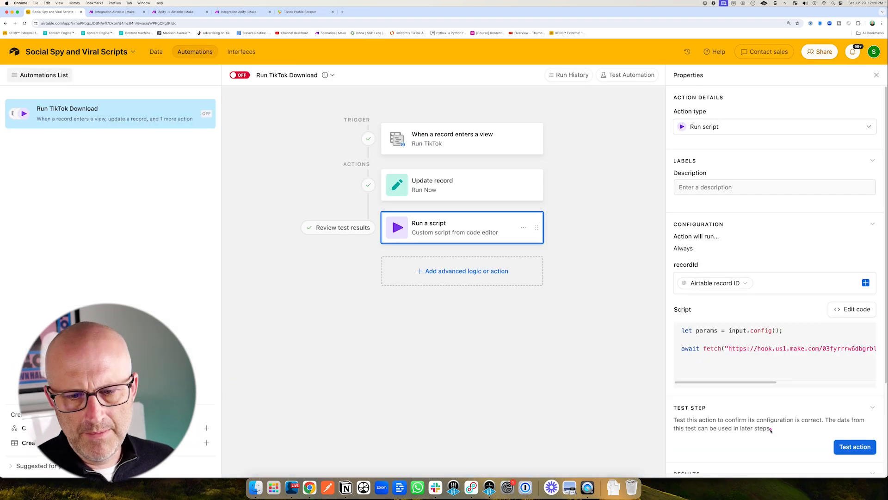
click(853, 446)
Review the Airtable → Apify Demo scenario's execution history.
click(115, 11)
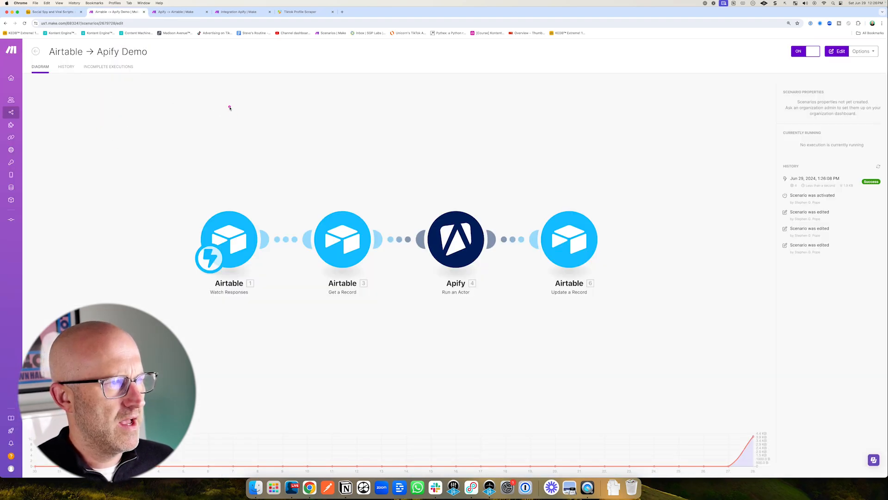
drag(218, 98, 344, 199)
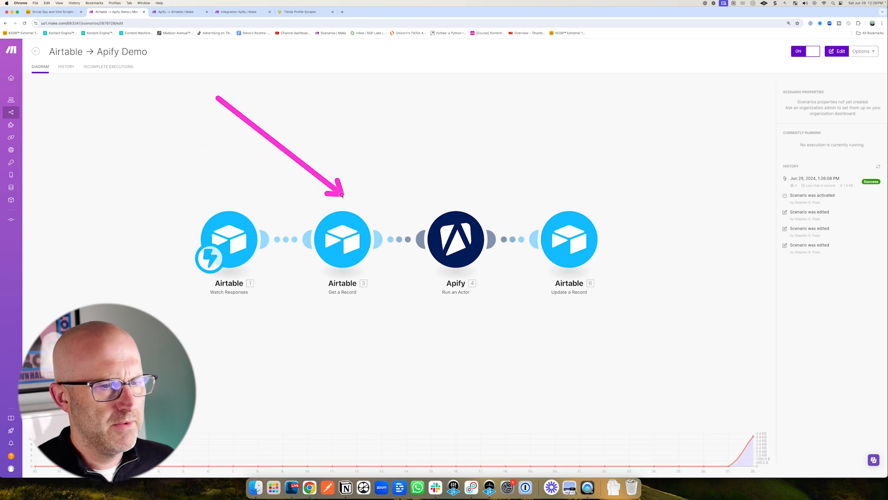
drag(710, 159, 766, 177)
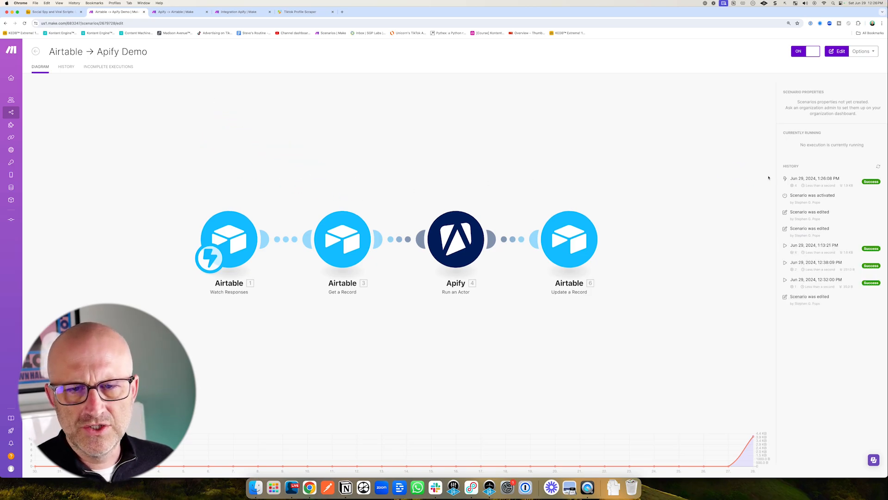
drag(241, 101, 270, 37)
Watch the TikTok Profile Scraper's newest run alongside the waiting Apify → Airtable Demo scenario.
click(303, 11)
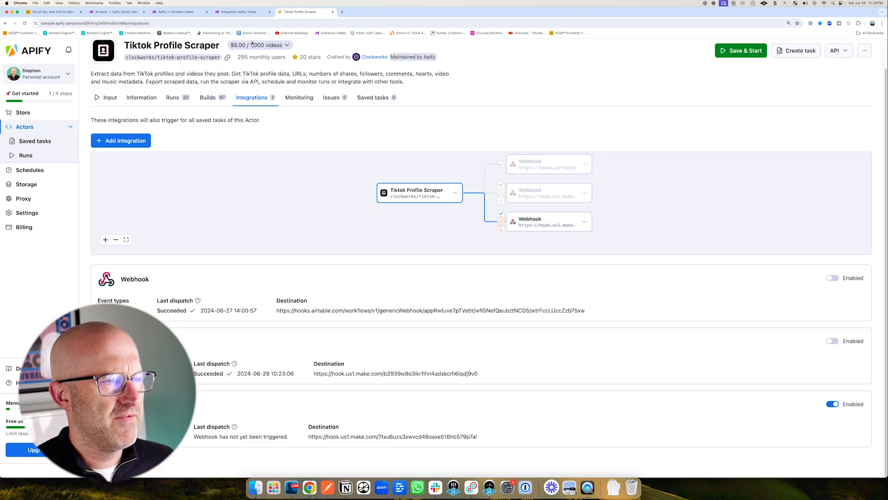
click(173, 97)
mouse_move(158, 121)
mouse_down()
mouse_move(121, 176)
mouse_move(172, 180)
mouse_up()
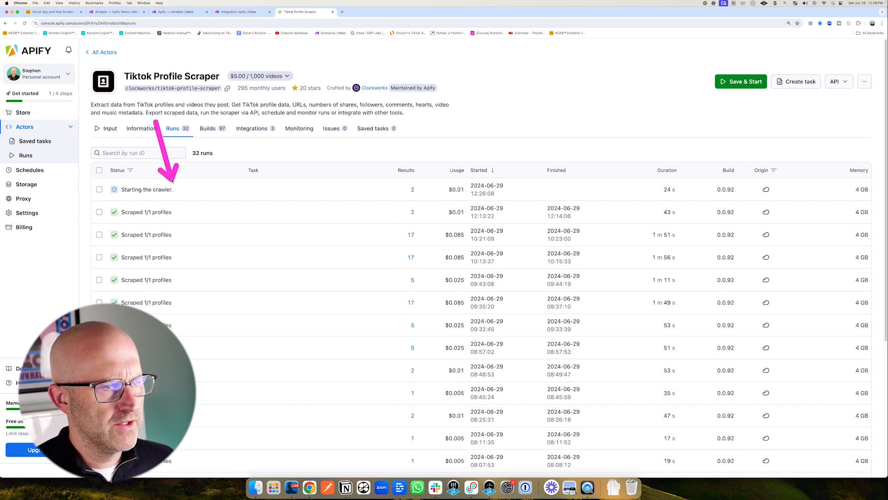
click(227, 13)
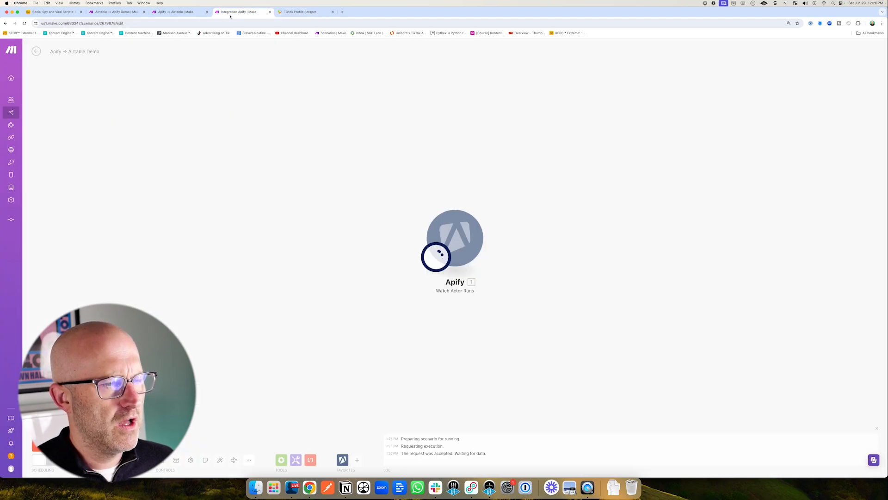
drag(348, 189, 407, 220)
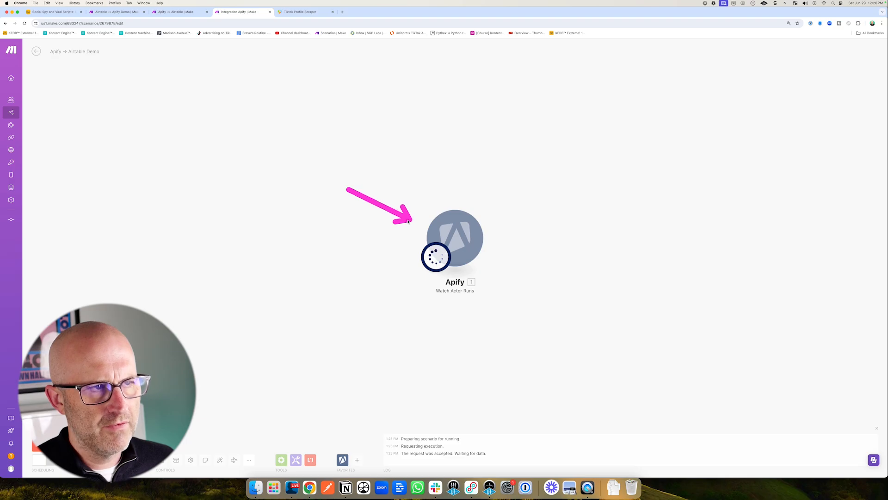
click(301, 12)
mouse_move(158, 134)
mouse_down()
mouse_move(161, 180)
mouse_move(173, 180)
mouse_up()
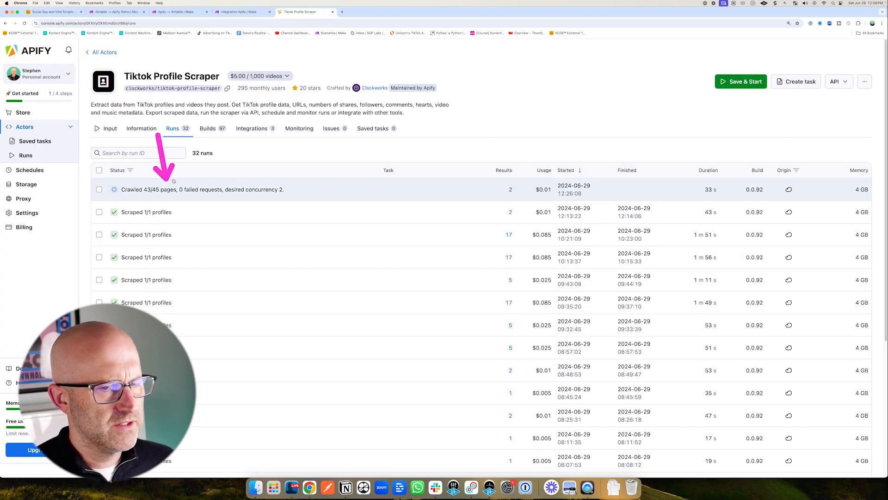
drag(455, 172, 501, 187)
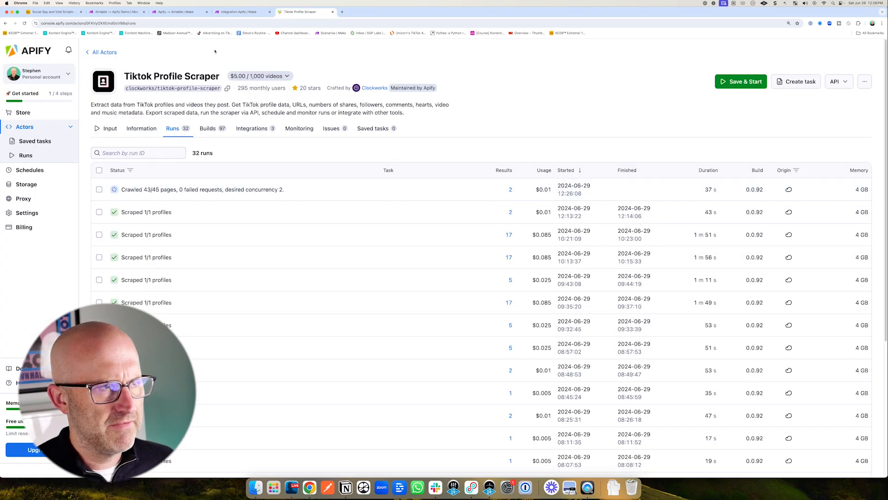
Switch to the Apify → Airtable Demo scenario and inspect the Watch Actor Runs trigger's output bundle.
click(134, 12)
drag(373, 171, 432, 210)
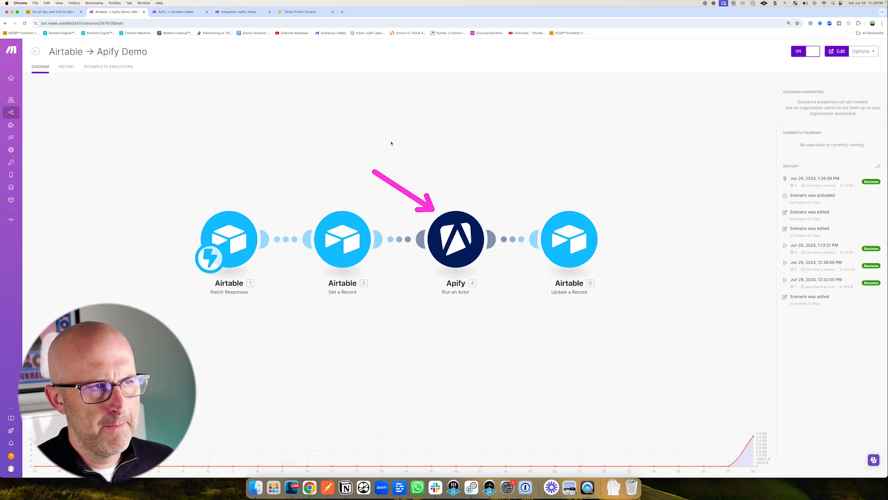
key(super+4)
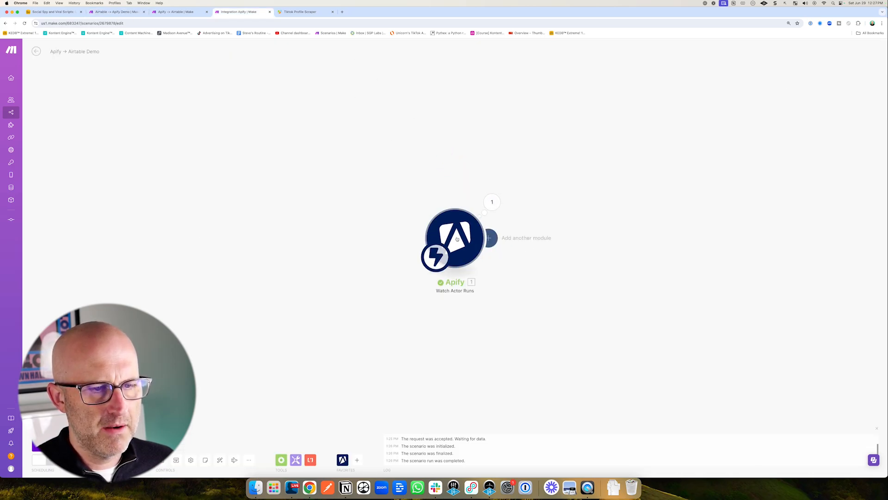
click(492, 201)
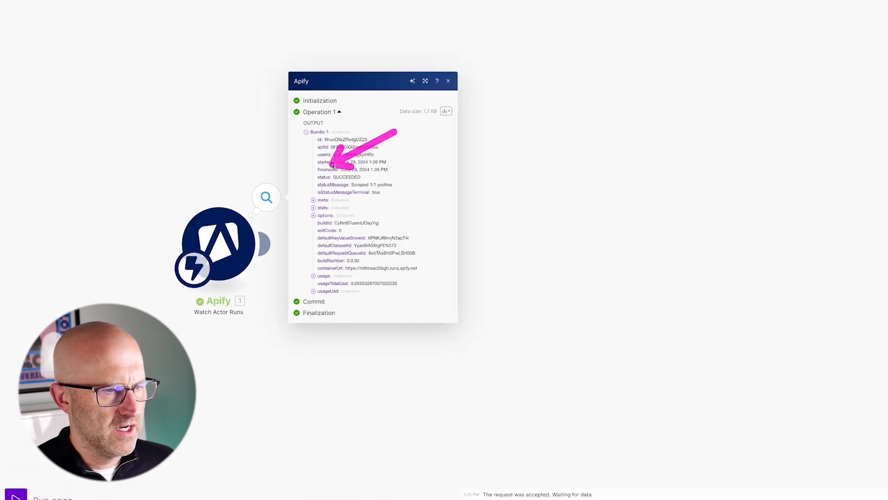
click(556, 196)
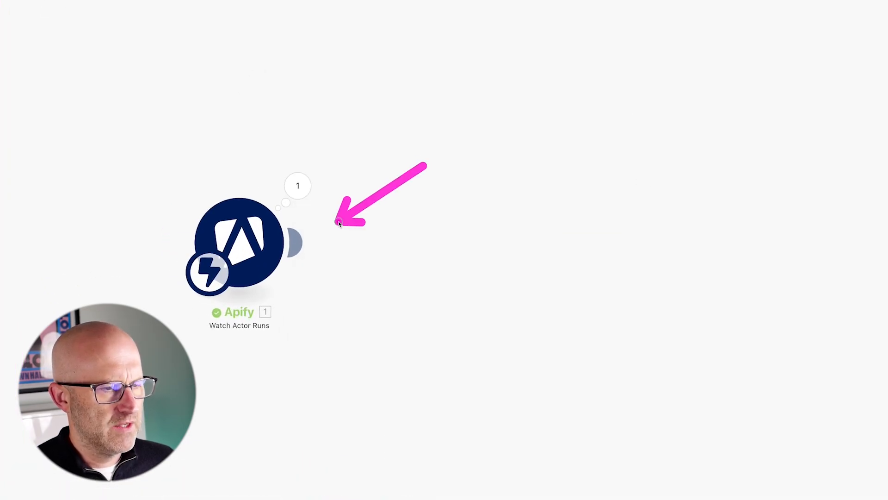
Add an Apify Get Dataset Items module with Dataset ID mapped to defaultDatasetId and Data transformation set to None.
click(298, 241)
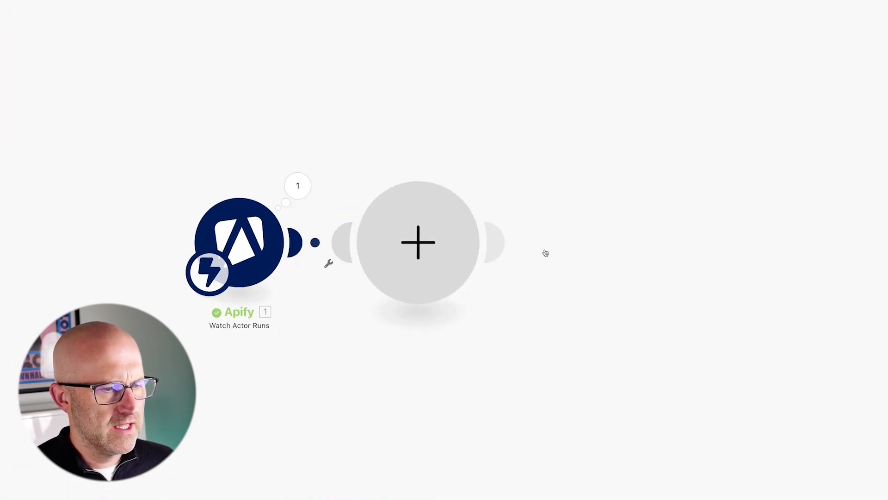
click(511, 177)
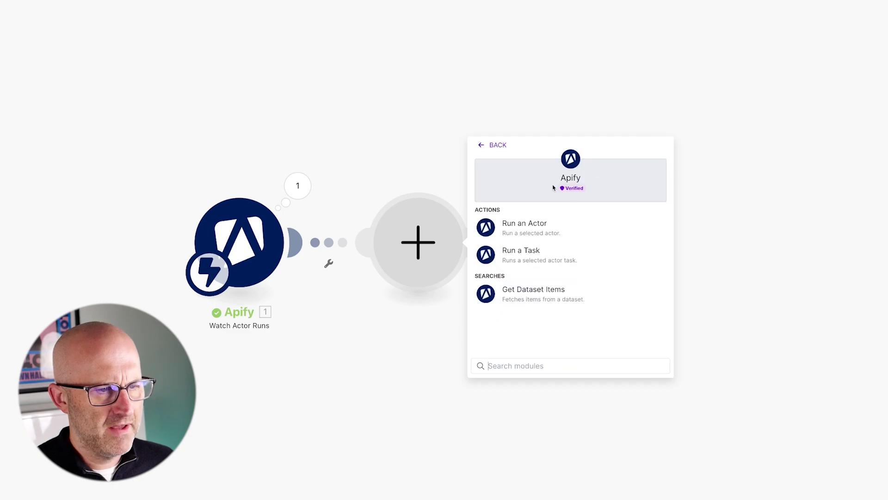
click(542, 301)
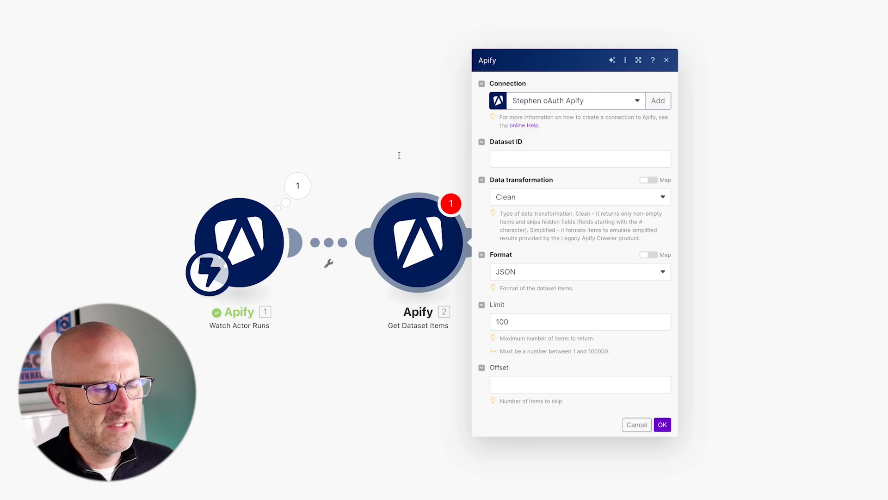
click(524, 159)
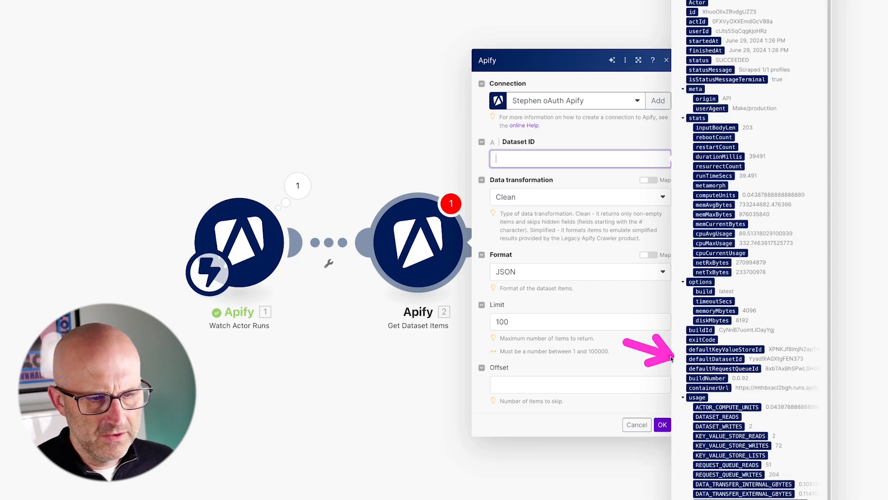
click(711, 359)
click(548, 202)
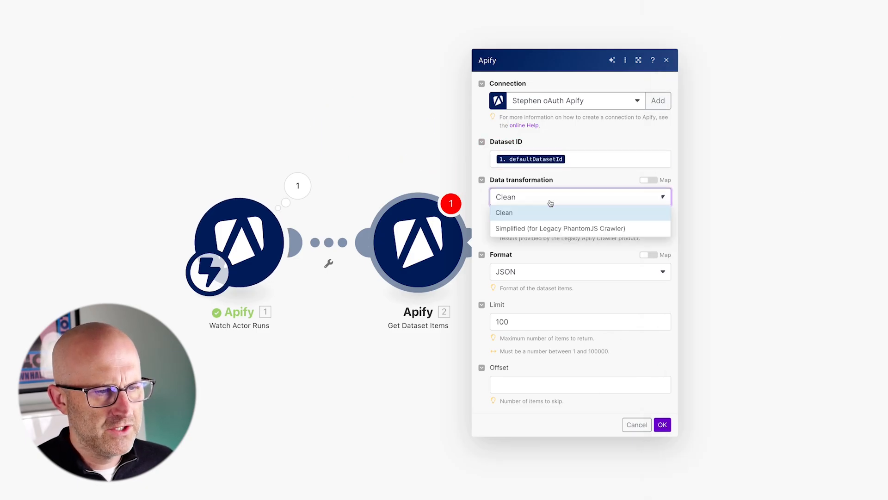
click(539, 245)
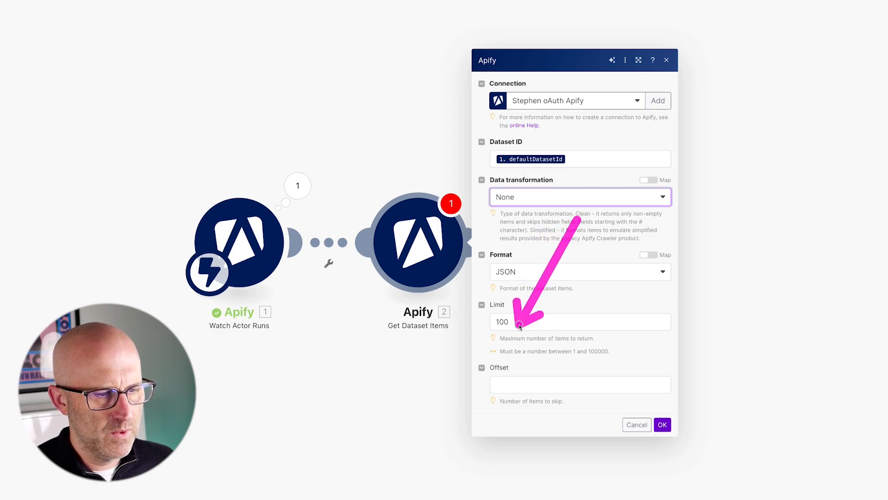
click(662, 425)
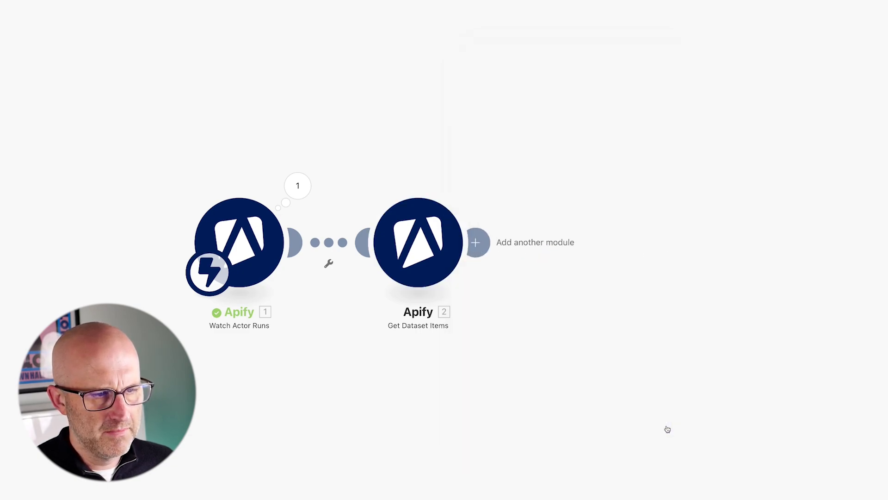
Add an Airtable Search Records module using the Social Spy and Viral Scripts base and the Users table.
click(479, 242)
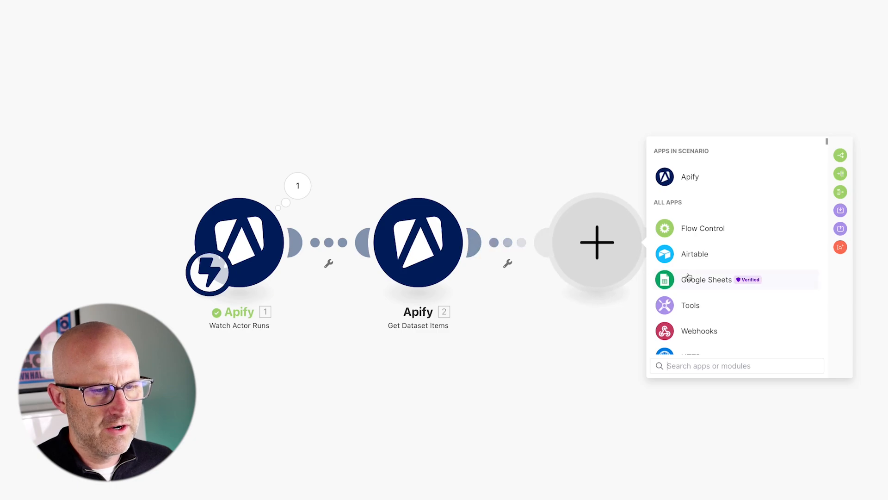
click(673, 253)
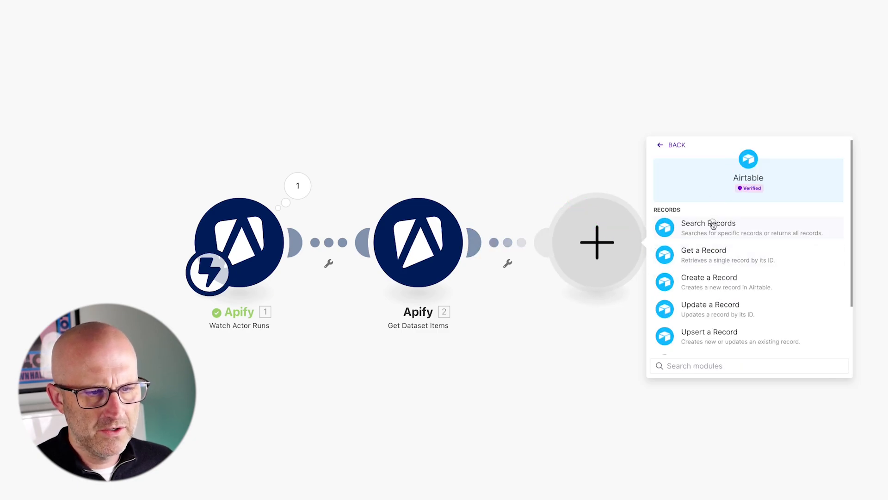
click(709, 224)
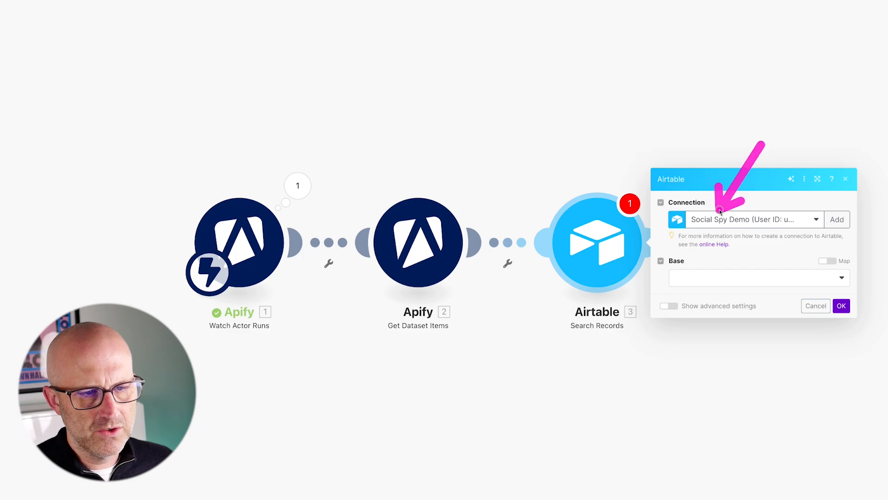
click(718, 274)
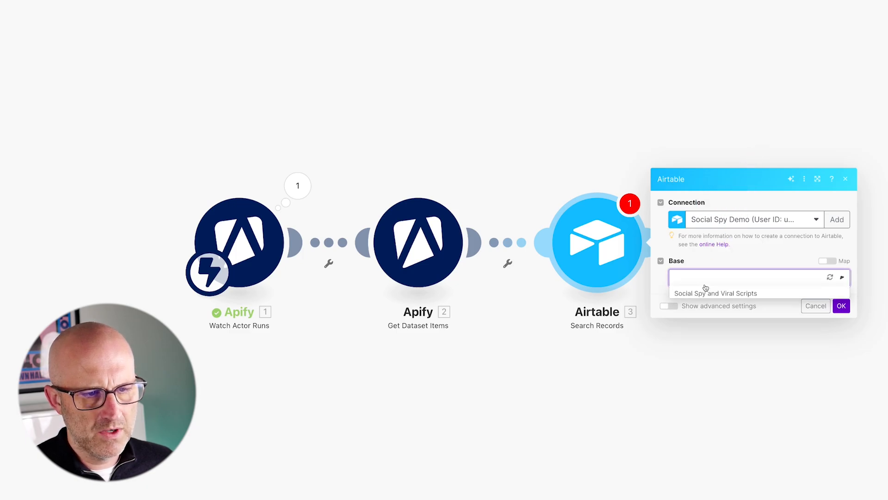
click(720, 294)
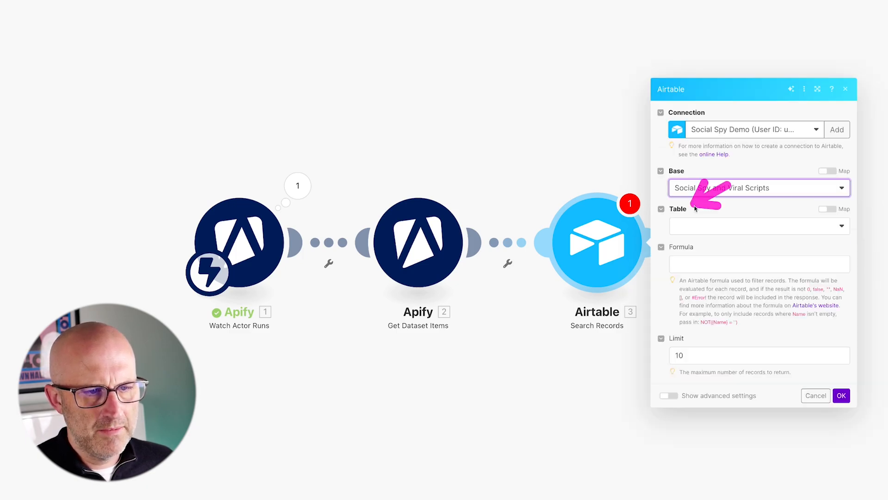
click(703, 225)
click(693, 242)
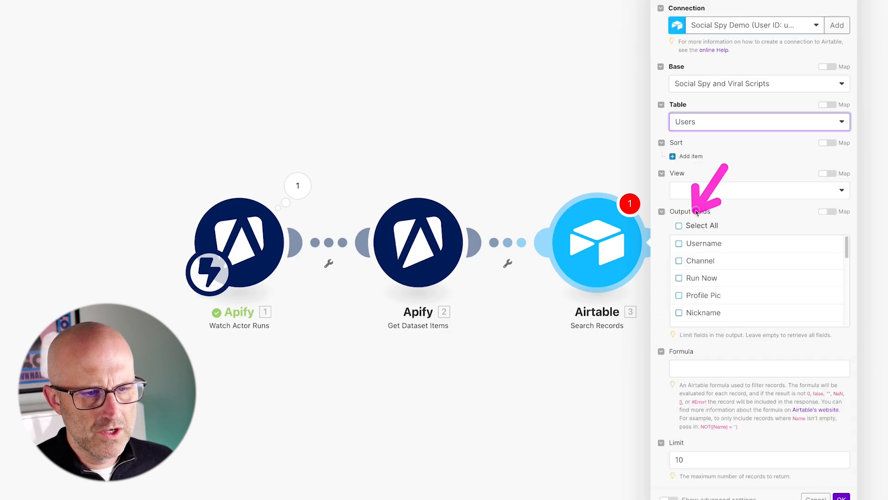
Select all output fields and paste a formula matching {Username} to the author name, then confirm the module.
click(679, 226)
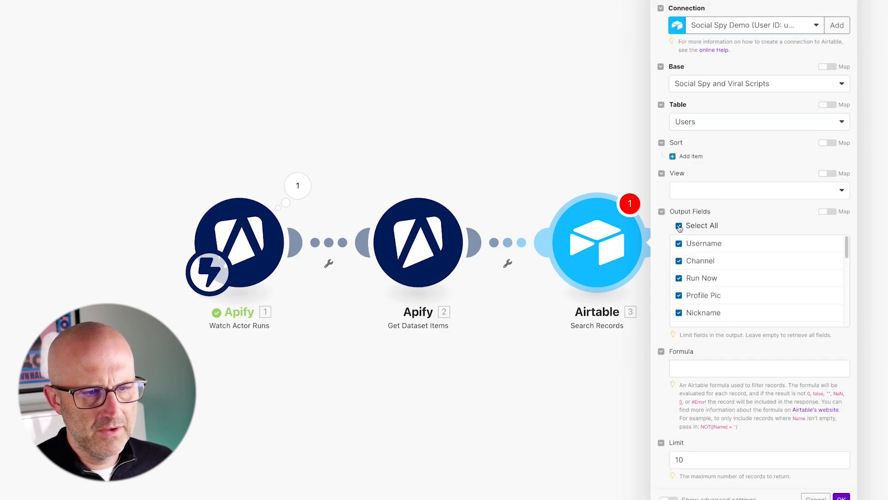
scroll(702, 319, down, 2)
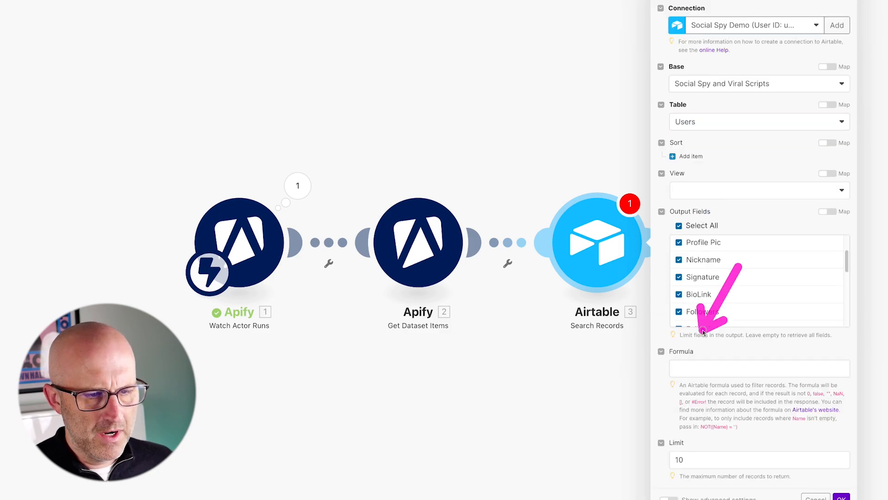
click(696, 375)
key(ctrl+v)
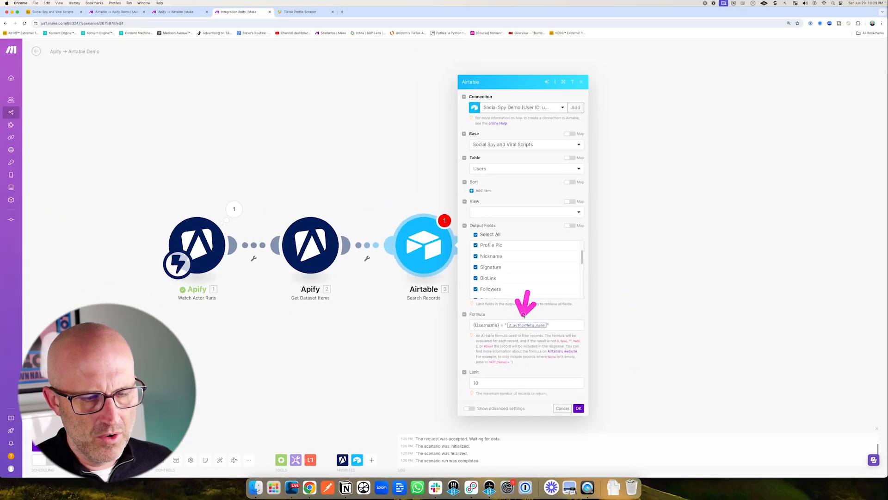
click(578, 408)
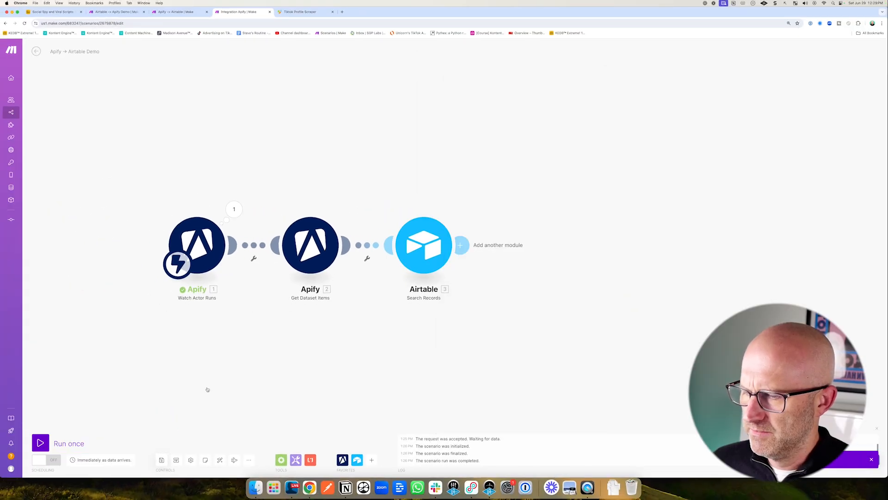
Run the scenario once and test the Run a script action of the Run TikTok Download automation in Airtable.
click(46, 440)
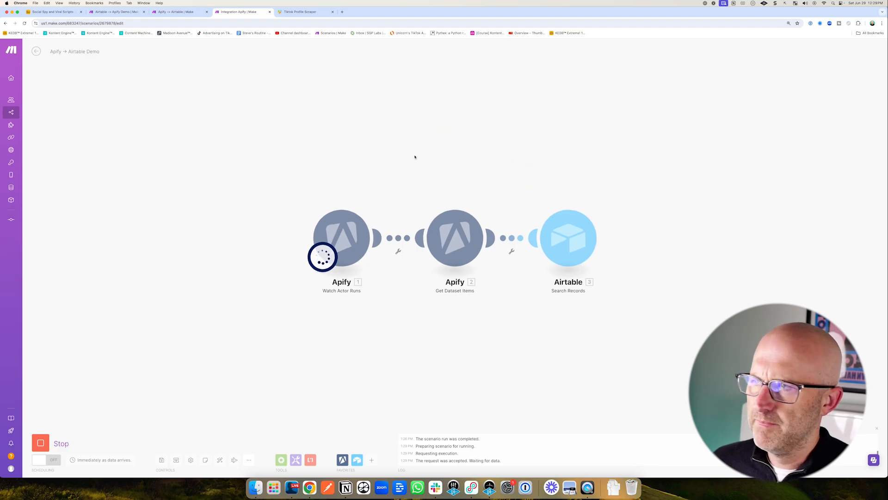
click(62, 13)
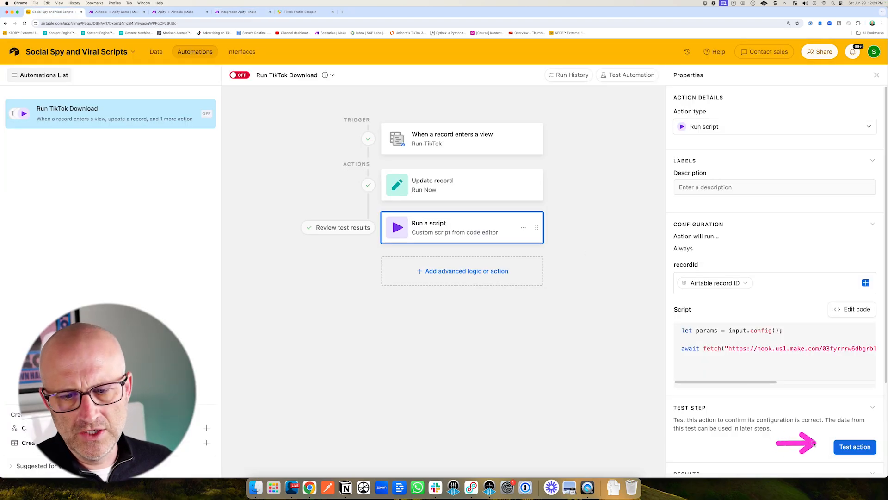
click(851, 452)
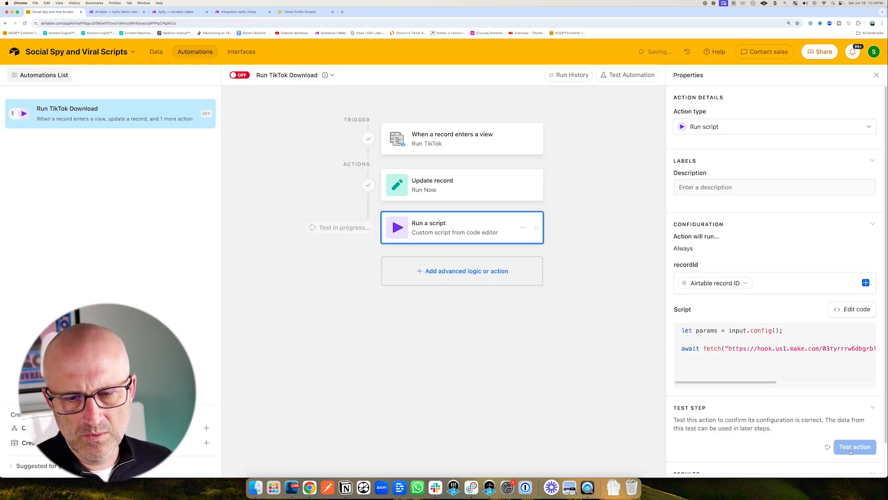
Map Get Dataset Items' authorMeta name into the Search Records formula's {Username} condition.
click(299, 12)
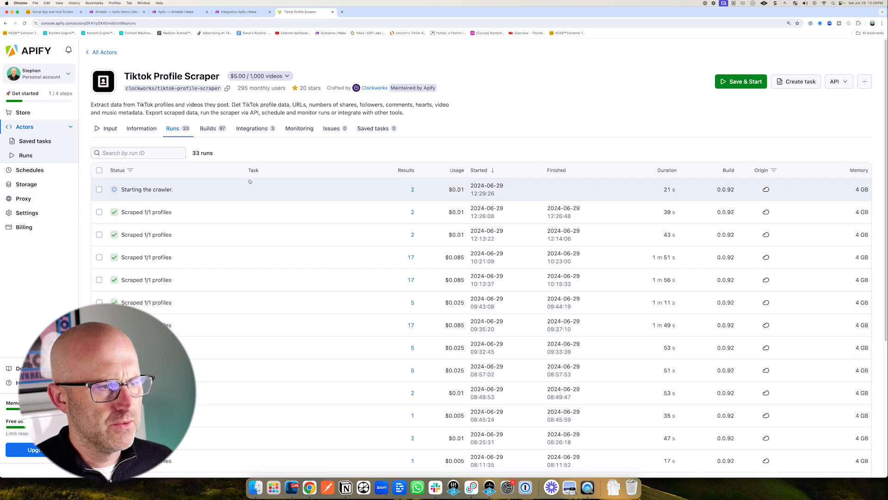
click(178, 15)
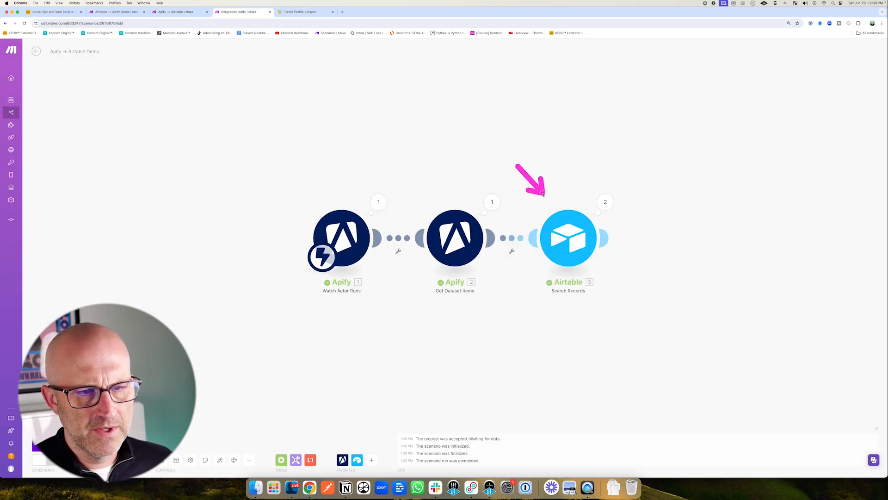
click(584, 244)
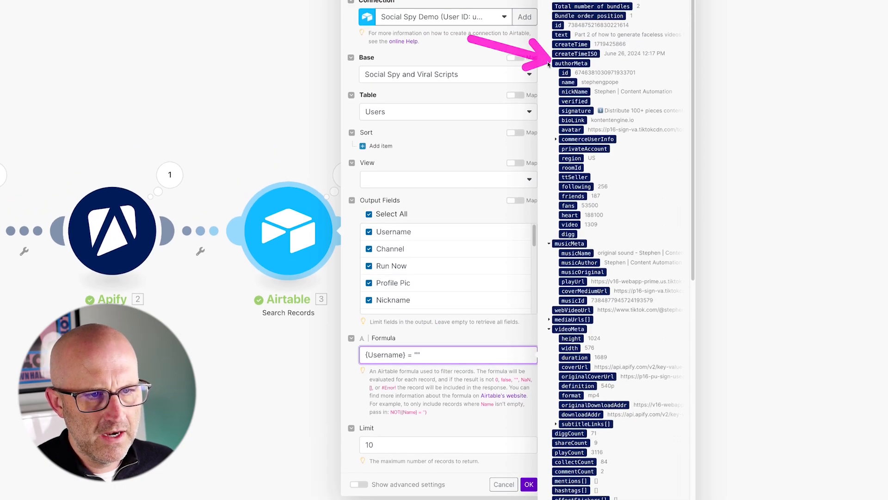
drag(569, 82, 447, 325)
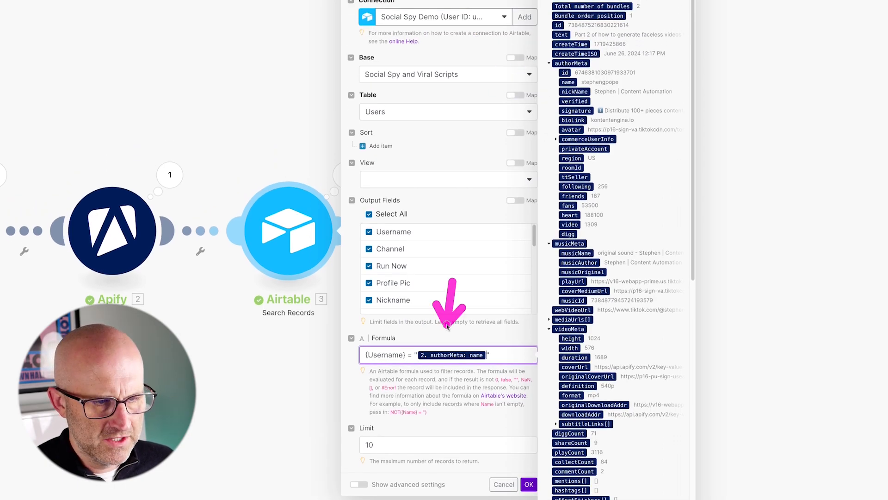
click(528, 484)
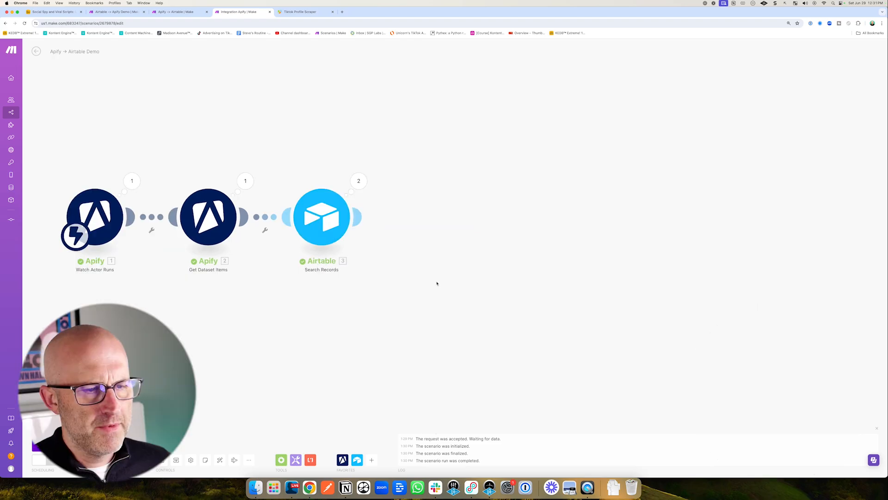
Add a Router module after the Search Records module.
click(359, 217)
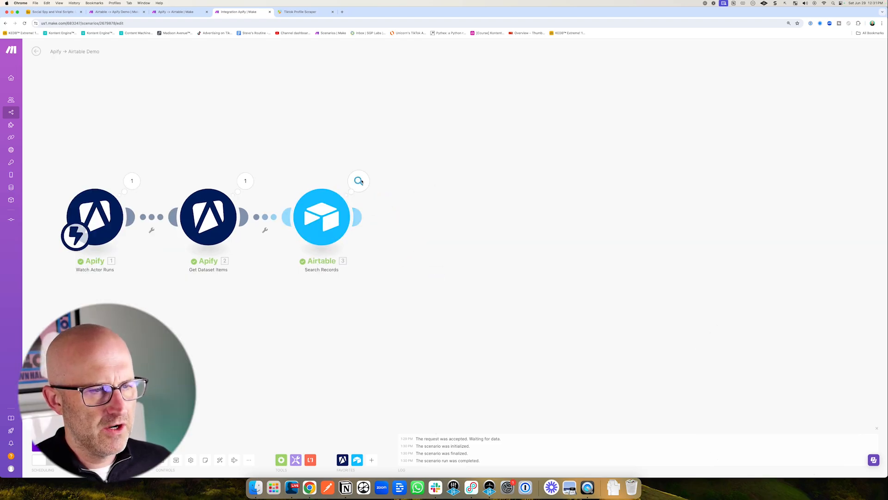
click(359, 181)
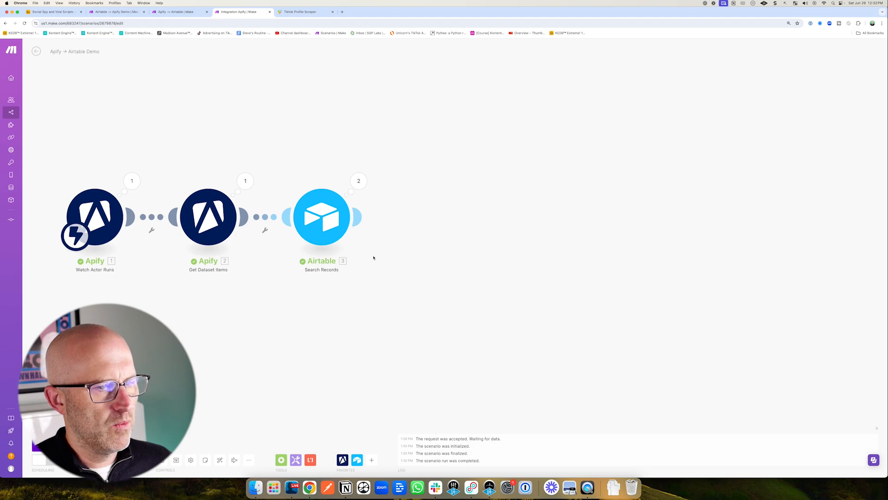
click(358, 217)
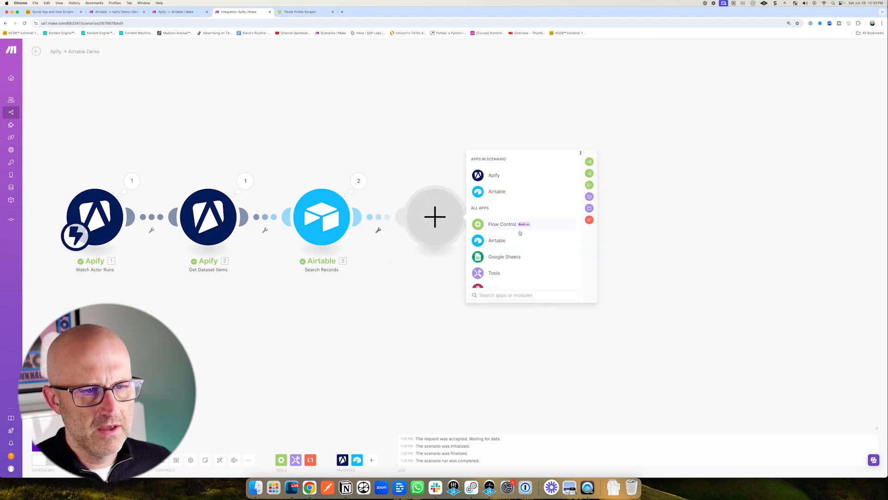
click(589, 161)
click(434, 218)
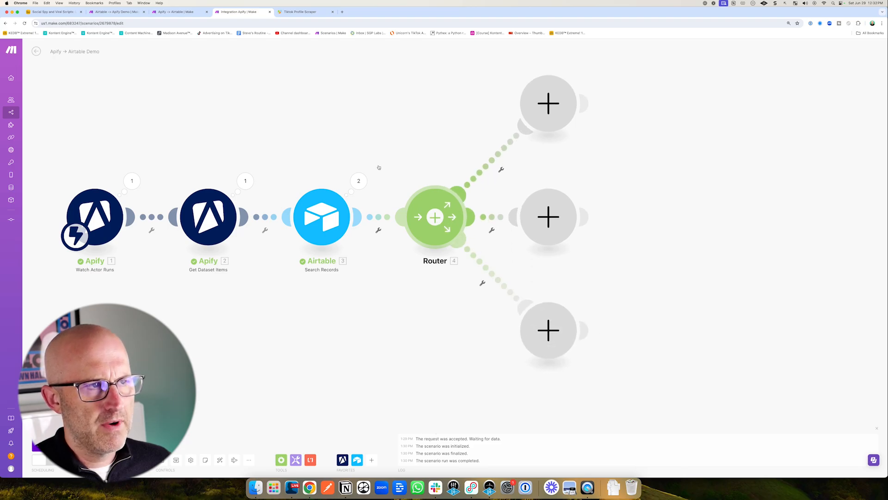
Set up a filter on the router's top route requiring Get Dataset Items' videoMeta to exist.
click(491, 163)
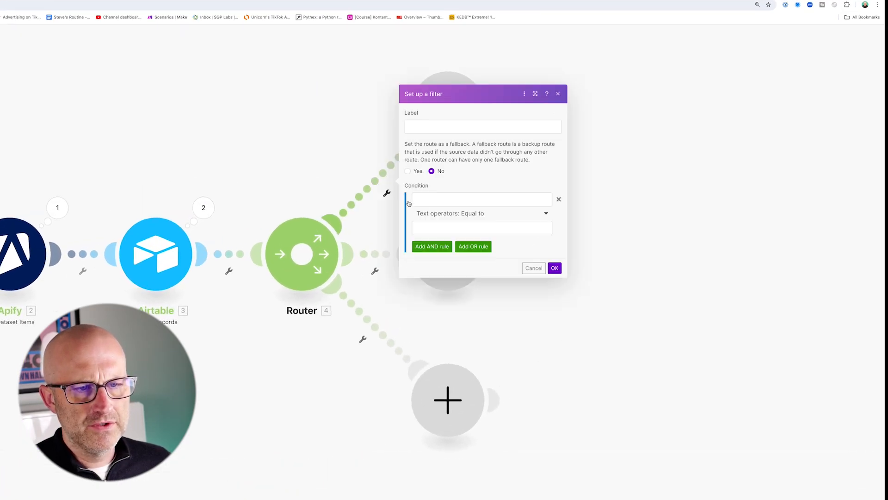
click(410, 202)
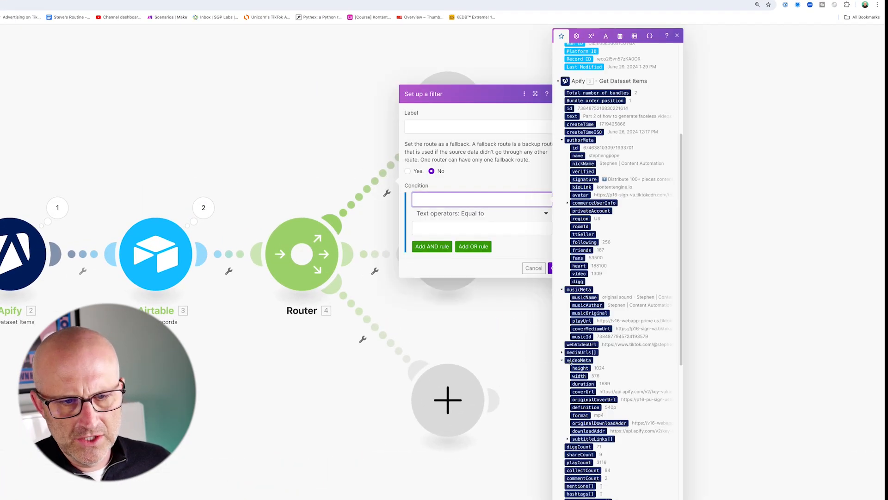
click(578, 360)
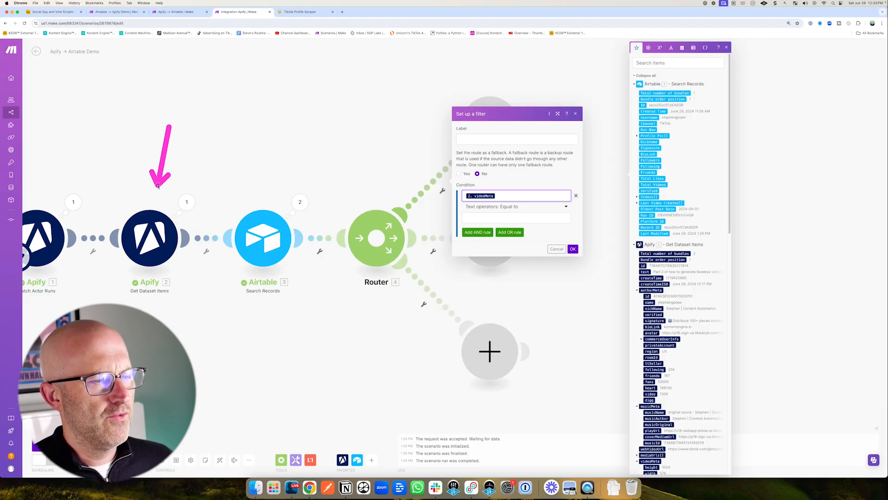
click(300, 12)
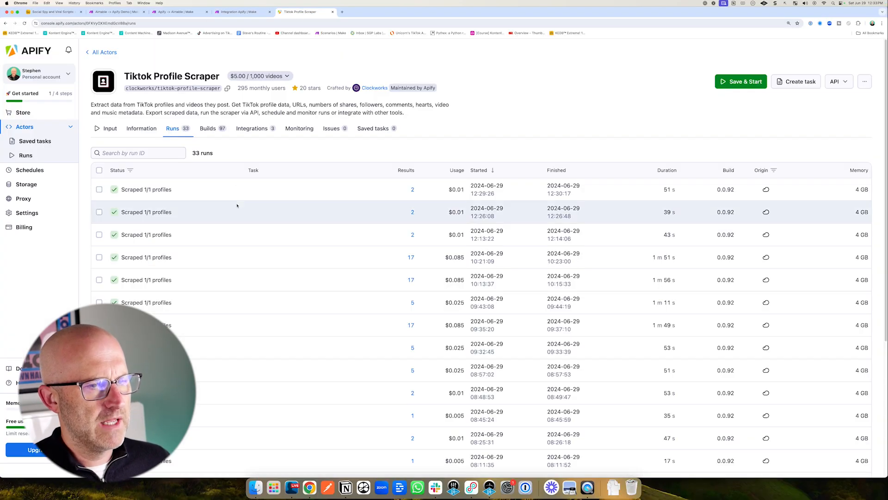
click(240, 11)
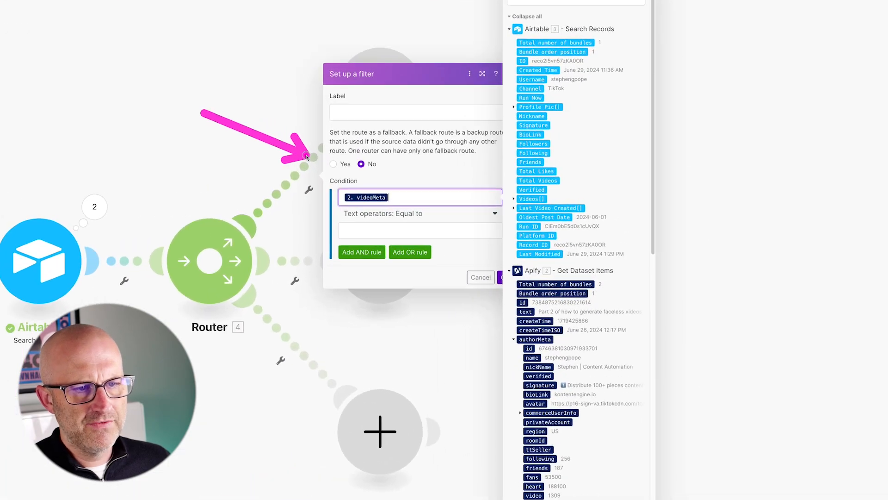
scroll(502, 343, down, 5)
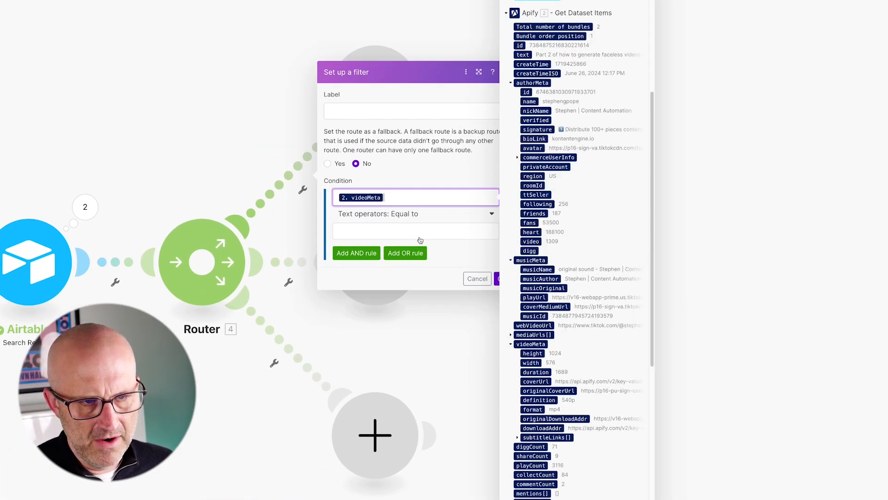
click(411, 215)
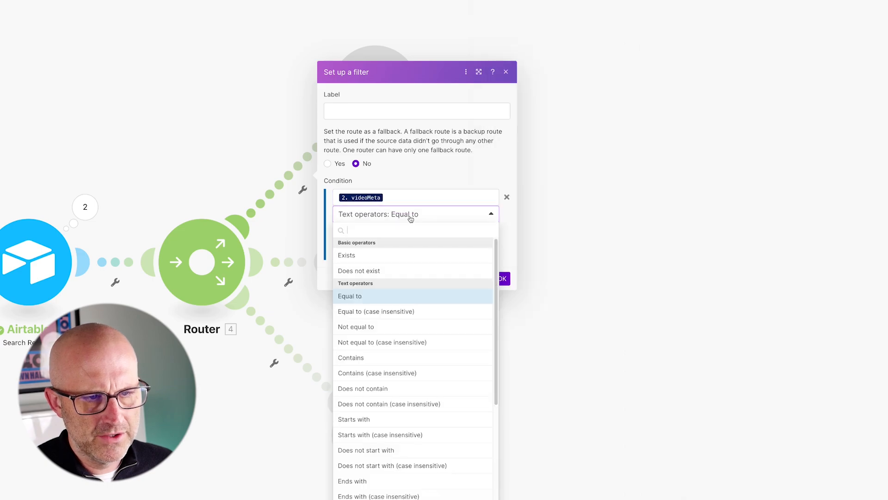
click(378, 252)
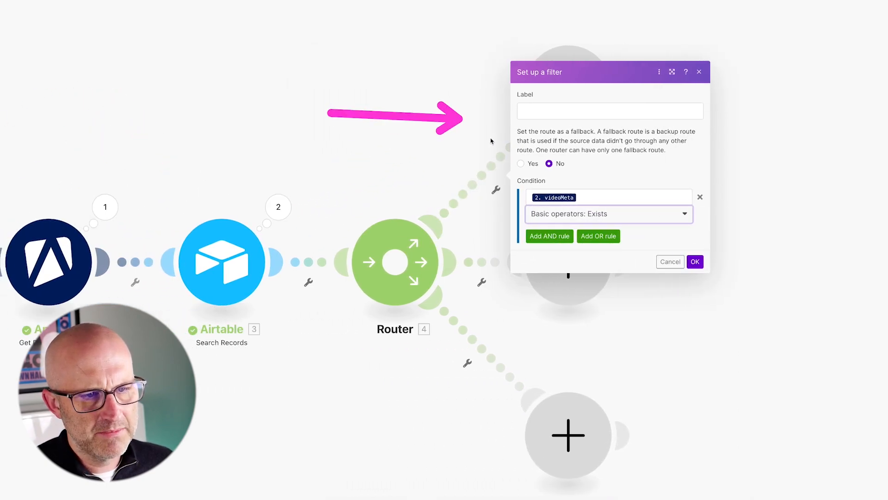
click(695, 262)
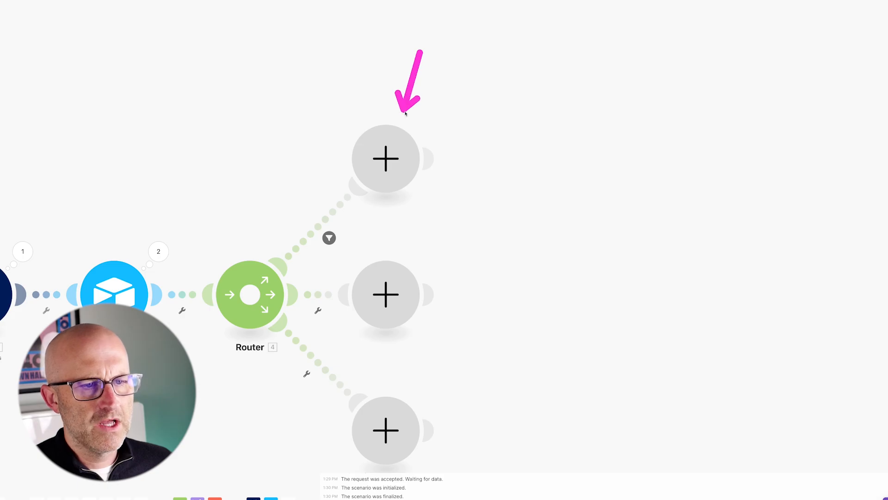
Add an Iterator on the top route iterating over videoMeta's subtitleLinks[] array.
click(390, 161)
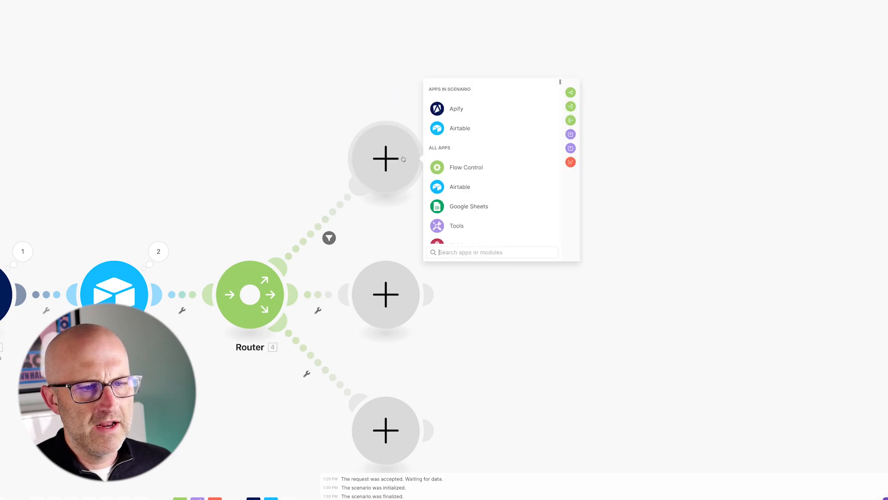
click(570, 109)
click(462, 165)
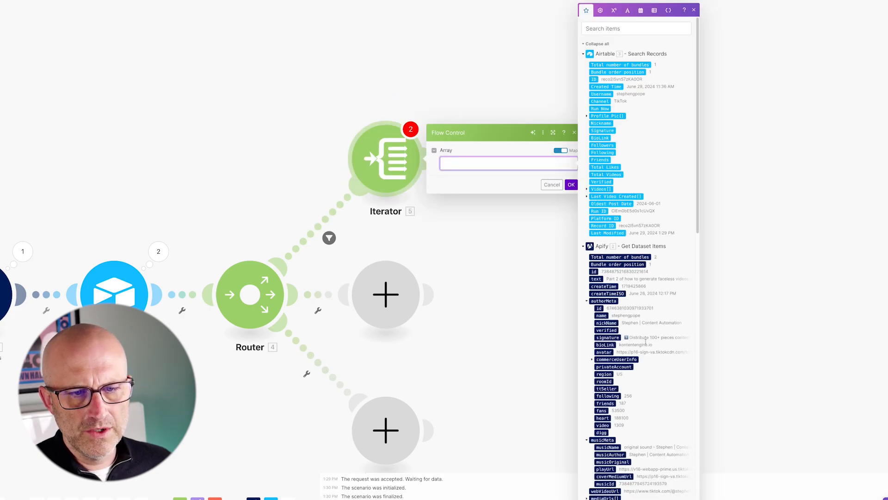
scroll(646, 342, down, 8)
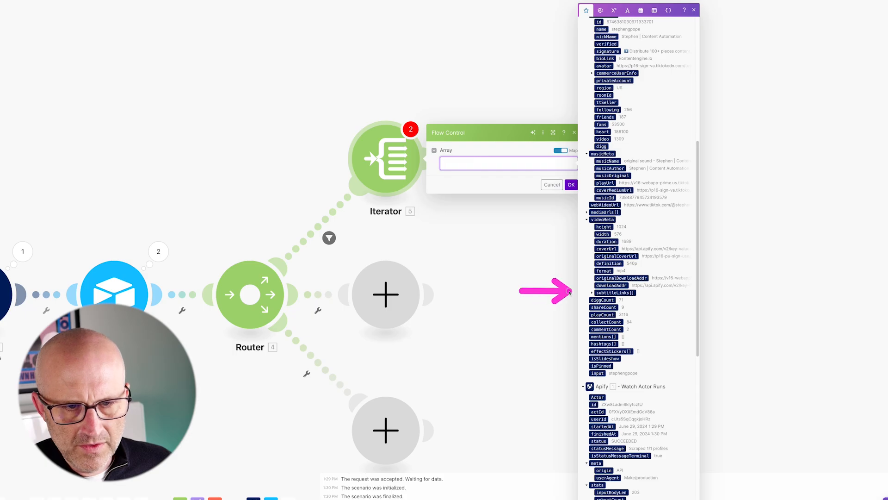
click(613, 292)
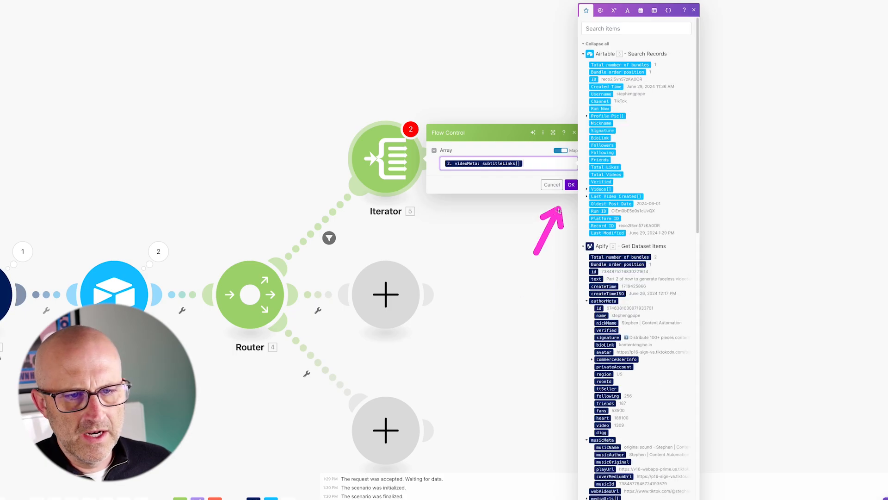
click(571, 185)
Add an HTTP Get a file module after the Iterator with its URL mapped to the Iterator's downloadLink.
click(434, 160)
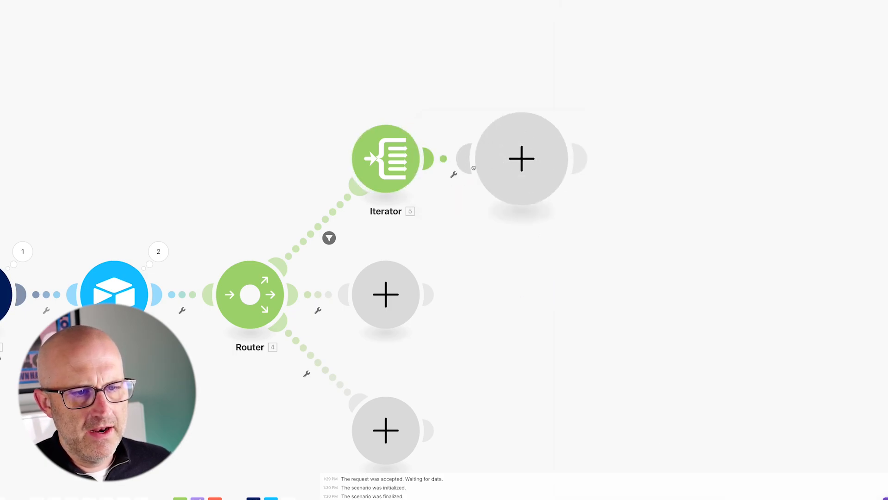
scroll(609, 204, down, 5)
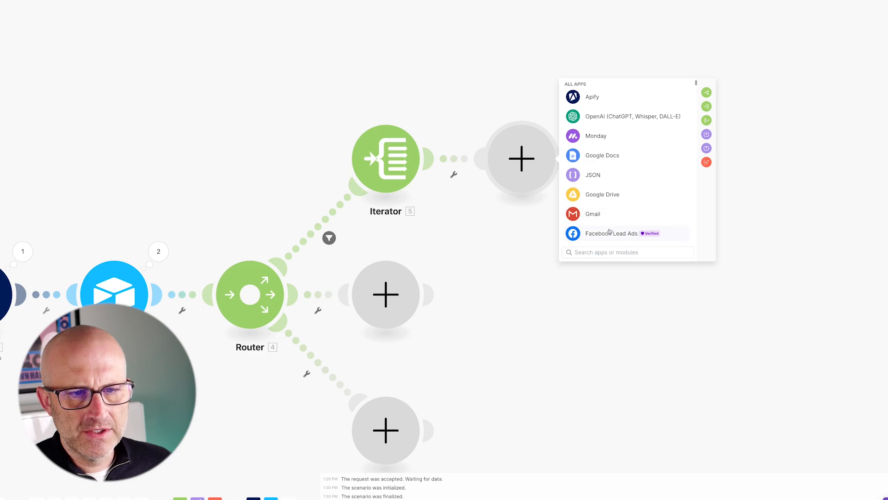
scroll(610, 231, down, 3)
click(598, 253)
text(http)
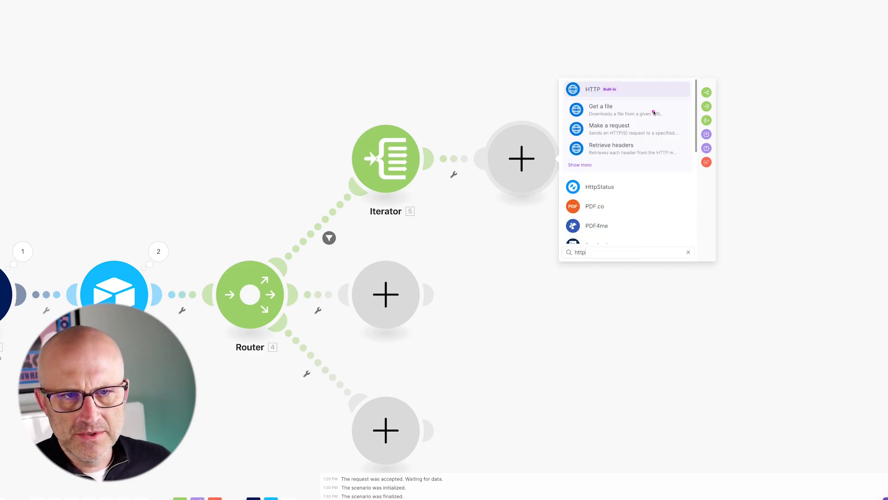
click(602, 107)
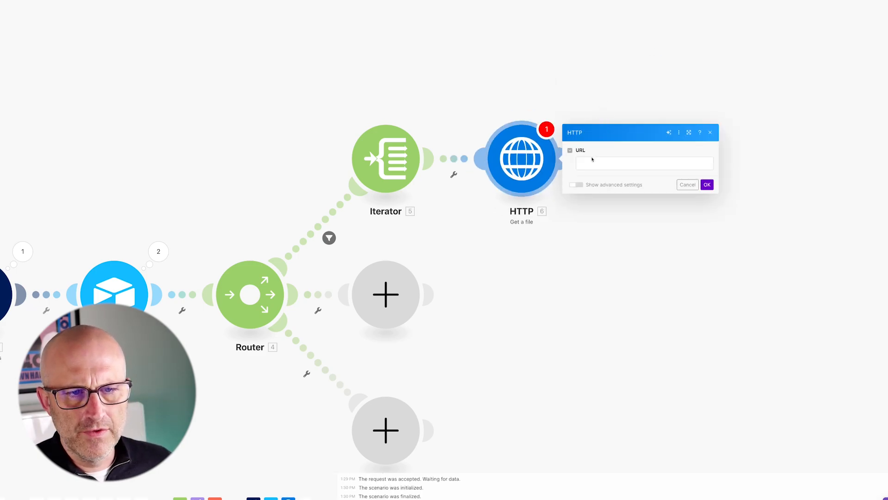
click(588, 163)
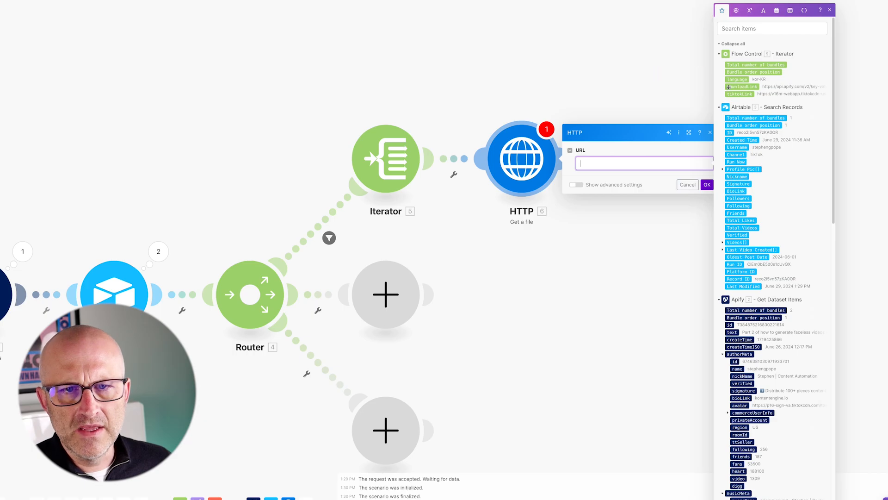
click(742, 88)
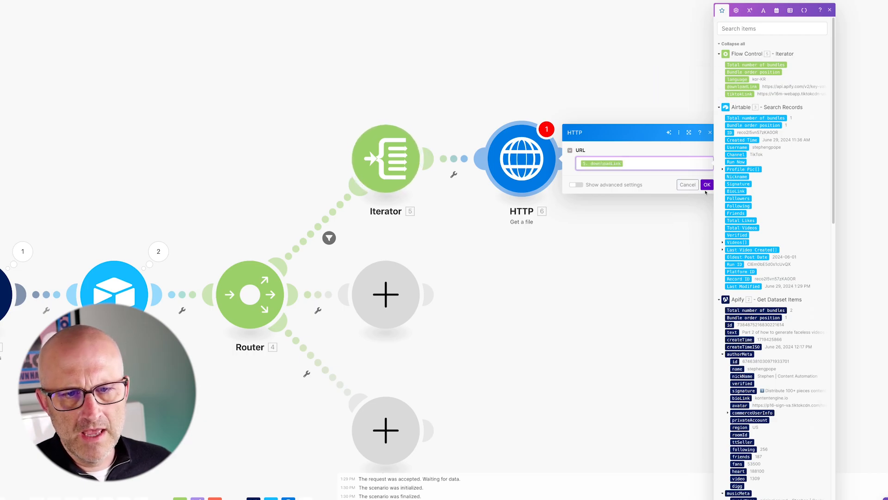
click(683, 223)
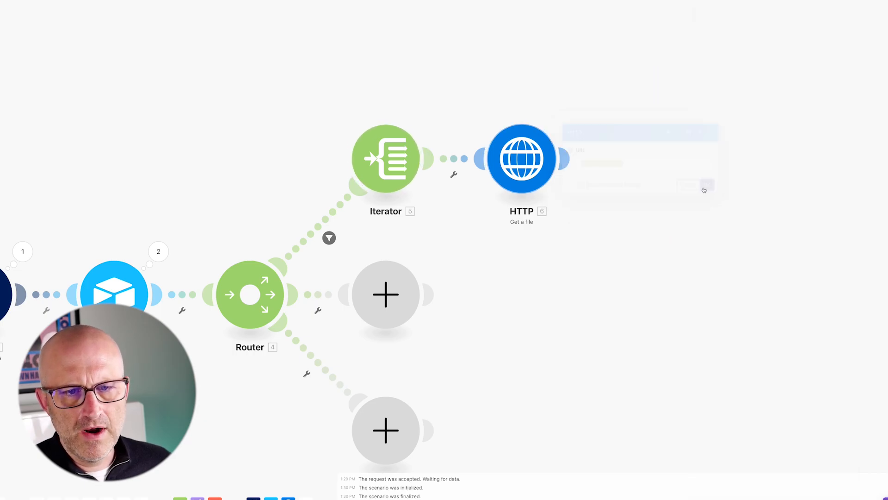
Set up a filter between the Iterator and HTTP modules requiring language equal to eng-US.
click(454, 159)
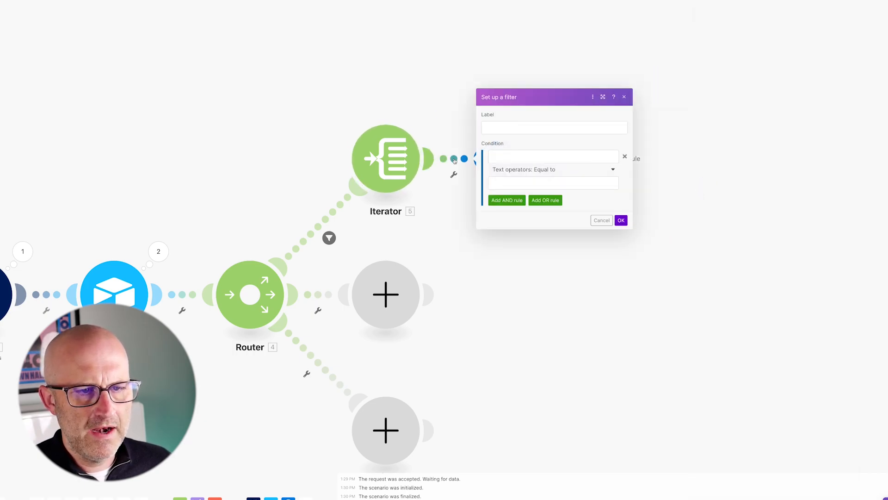
click(509, 157)
click(640, 79)
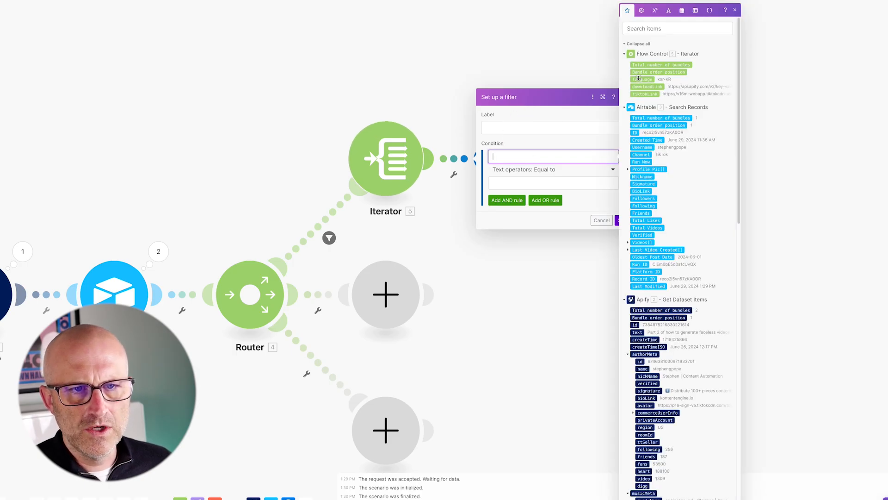
click(502, 186)
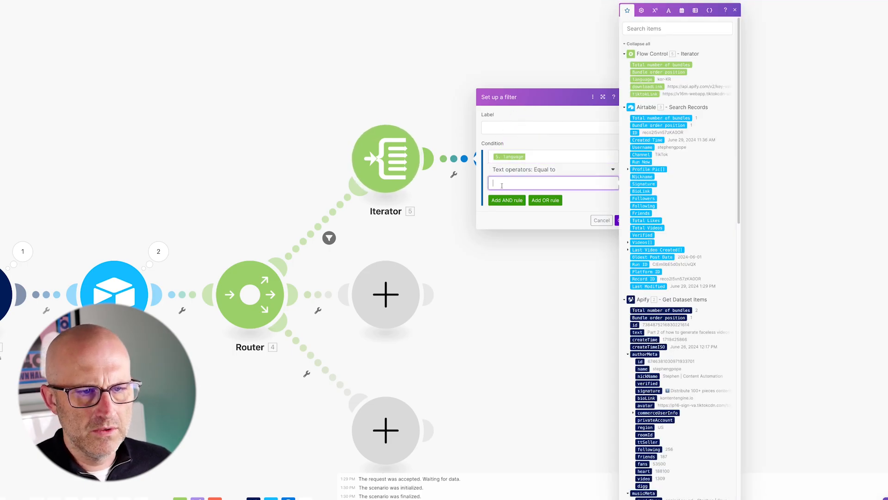
drag(521, 135, 504, 178)
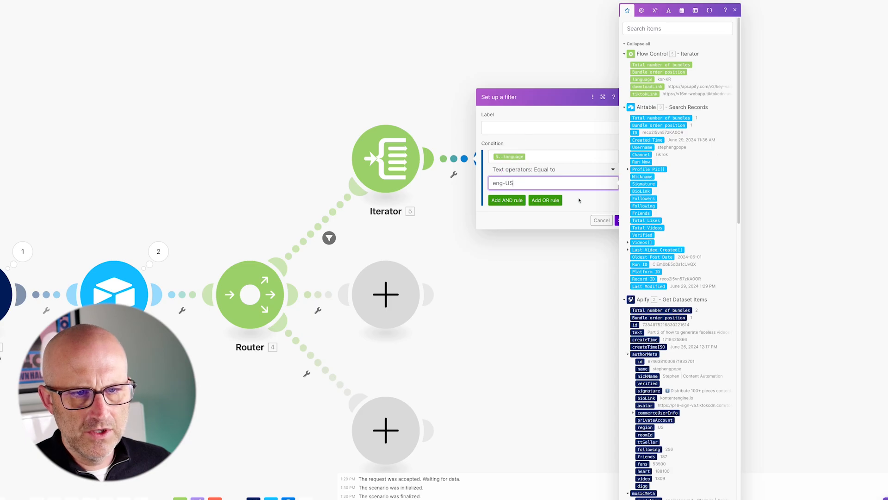
drag(585, 171, 614, 210)
click(622, 220)
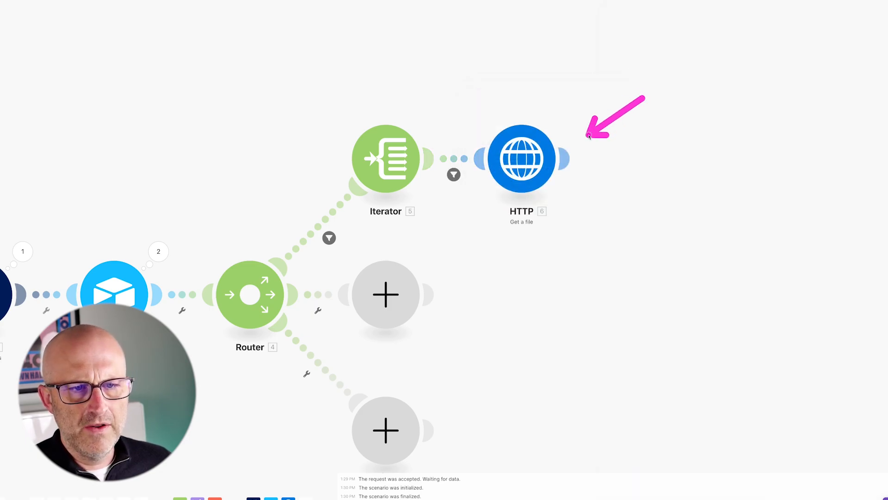
Add a Tools Set variable module named srt, lifetime One cycle, with its value mapped to the HTTP Data.
click(564, 158)
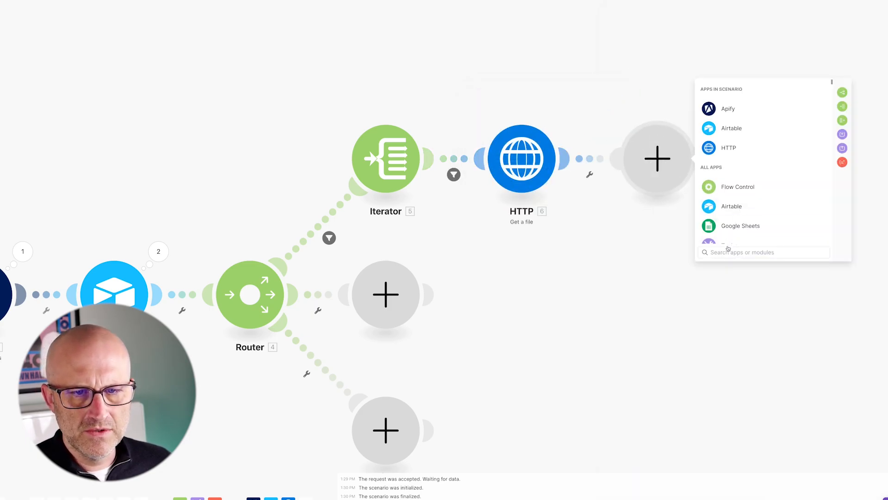
scroll(750, 224, down, 2)
text(variabe)
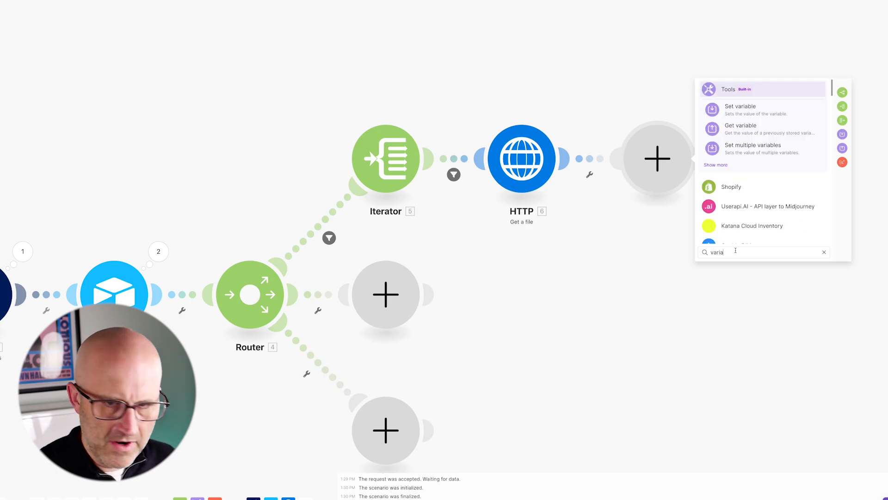
click(750, 108)
click(725, 135)
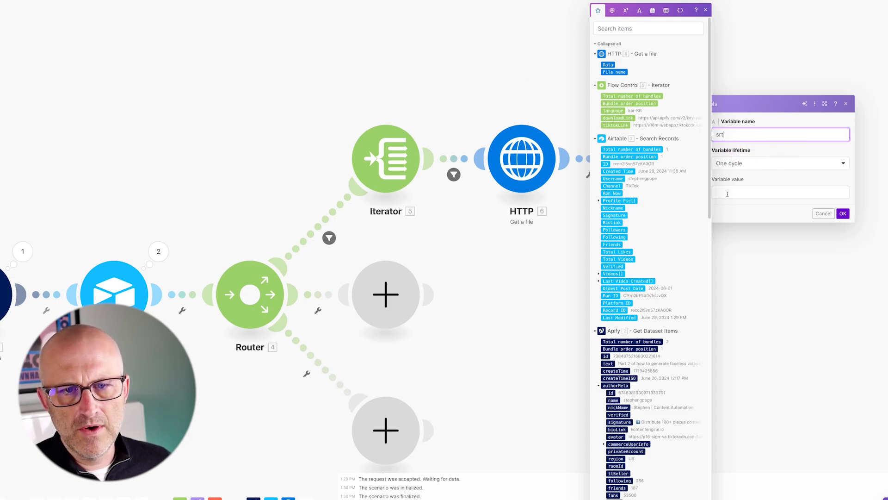
key(Tab)
key(Tab)
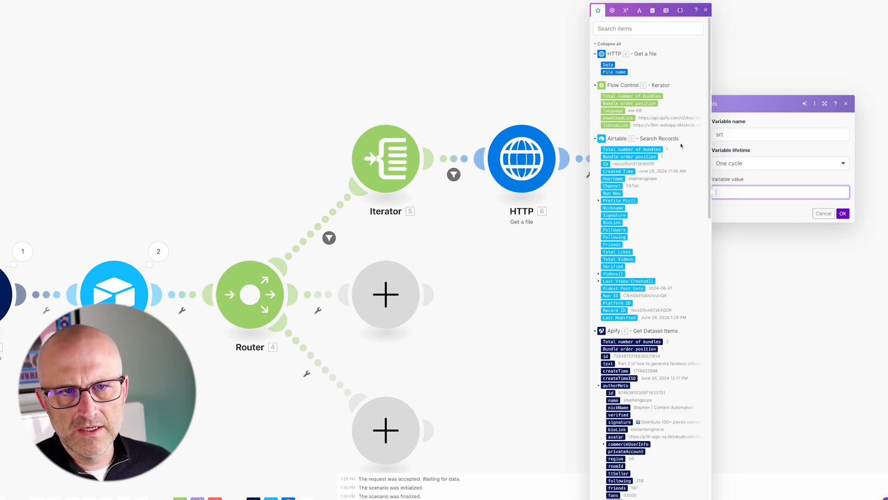
click(608, 65)
click(845, 215)
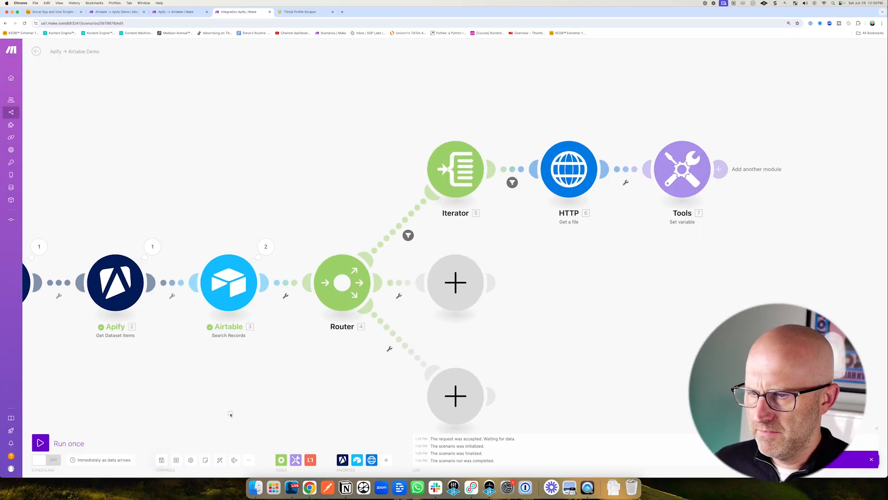
Set up a filter on the router's middle route requiring Get Dataset Items' videoMeta to exist.
drag(230, 414, 250, 400)
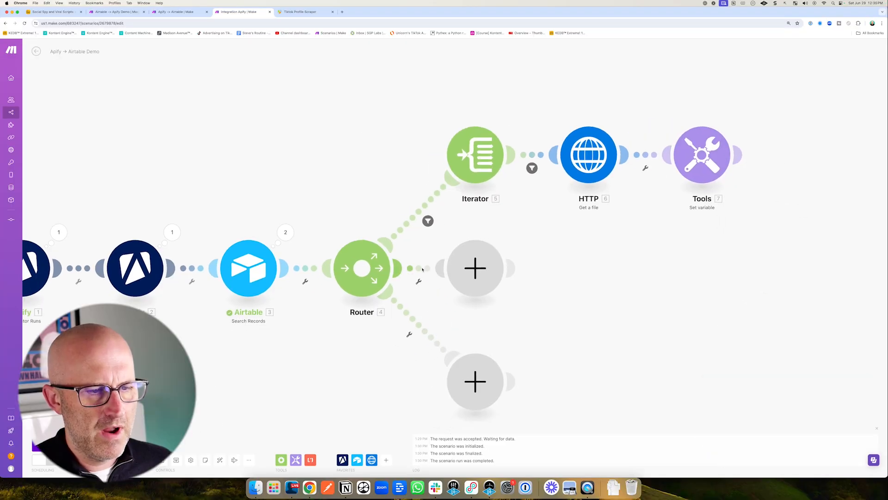
click(419, 268)
click(502, 282)
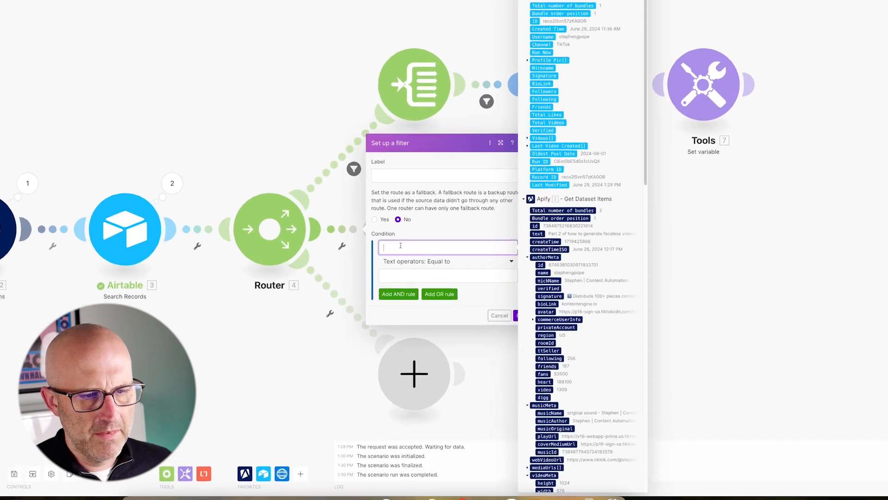
scroll(532, 352, down, 2)
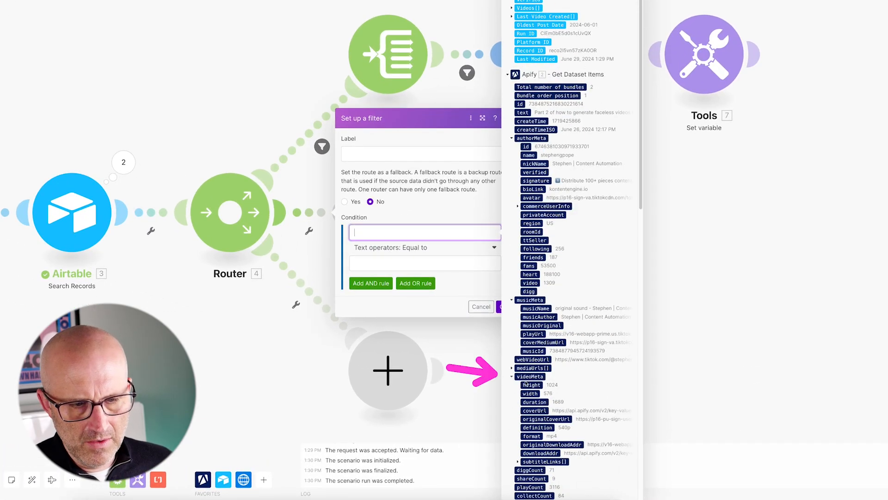
click(531, 377)
click(416, 248)
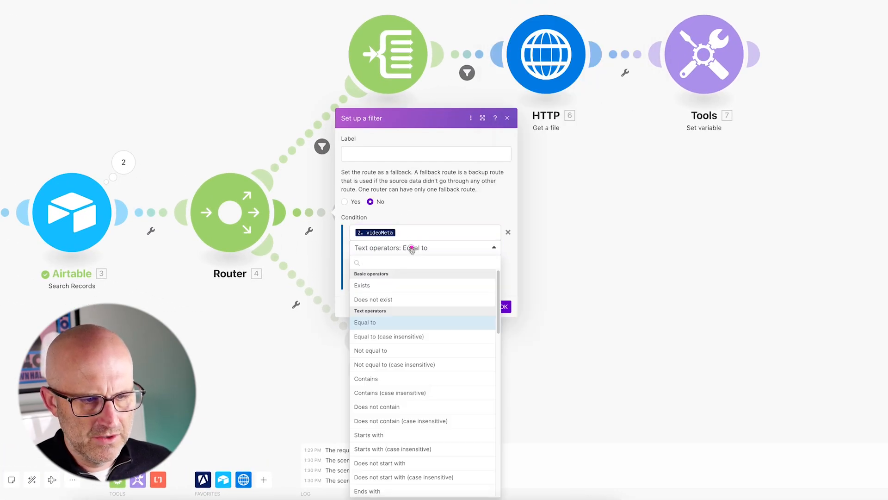
click(372, 285)
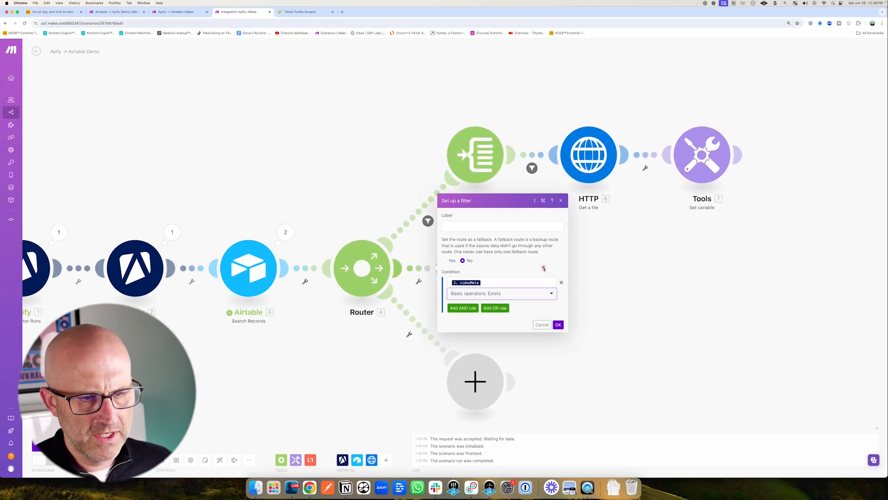
click(559, 325)
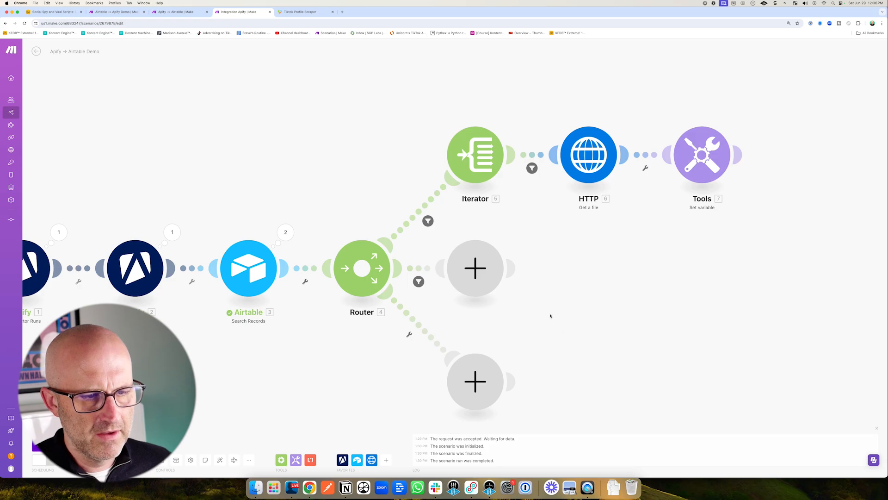
Add an Airtable Create a Record module on the router's middle route using base Social Spy and Viral Scripts and table Videos.
click(490, 277)
click(573, 240)
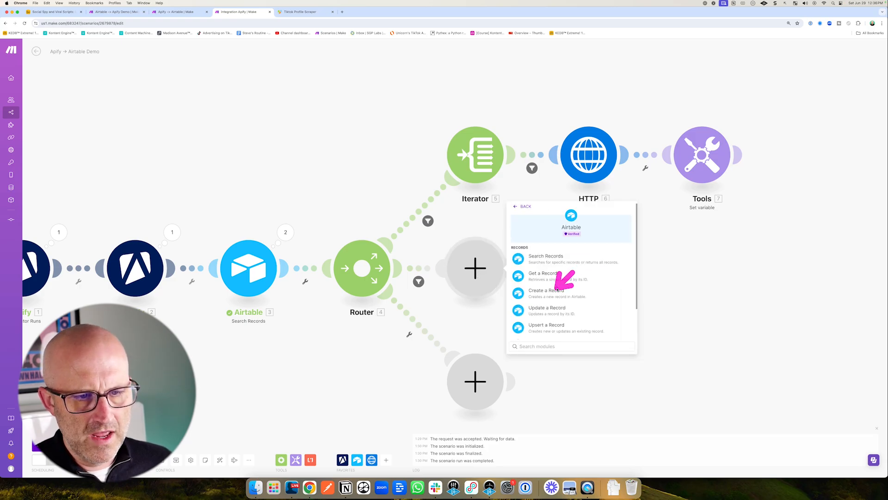
click(543, 292)
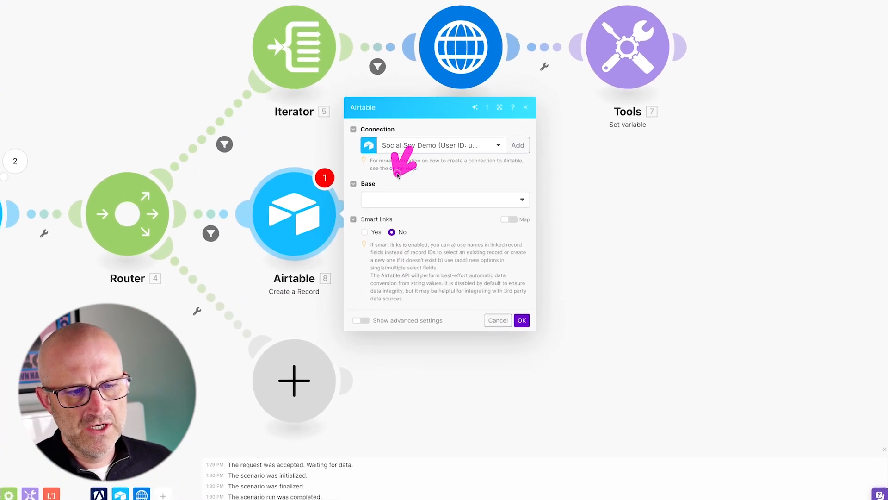
click(396, 199)
click(397, 214)
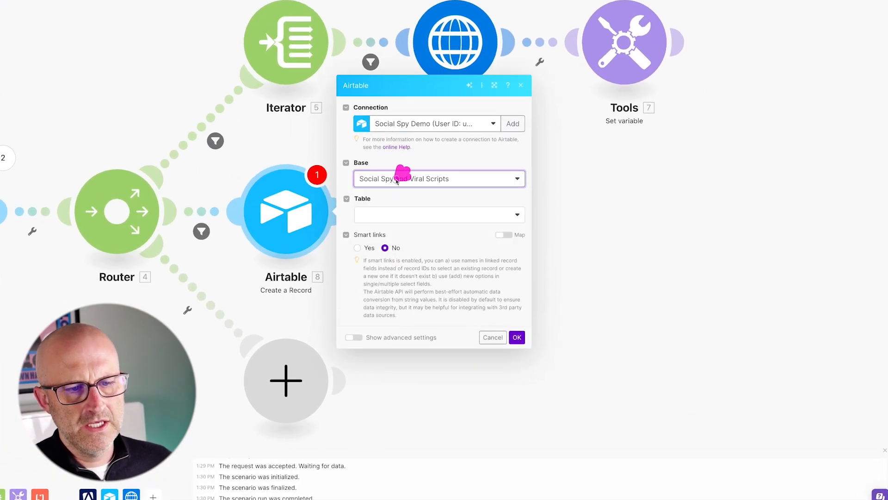
click(391, 223)
click(370, 245)
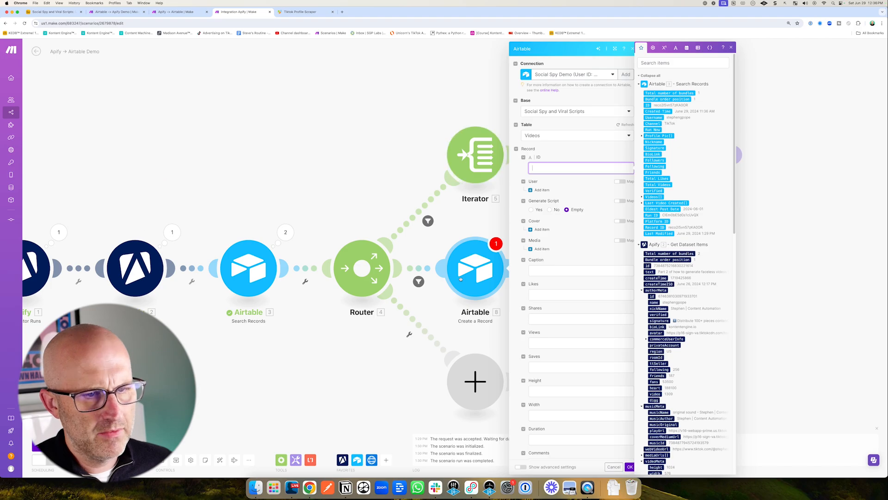
Map the record ID to Get Dataset Items' id and add a User item mapped to Search Records' ID.
click(649, 265)
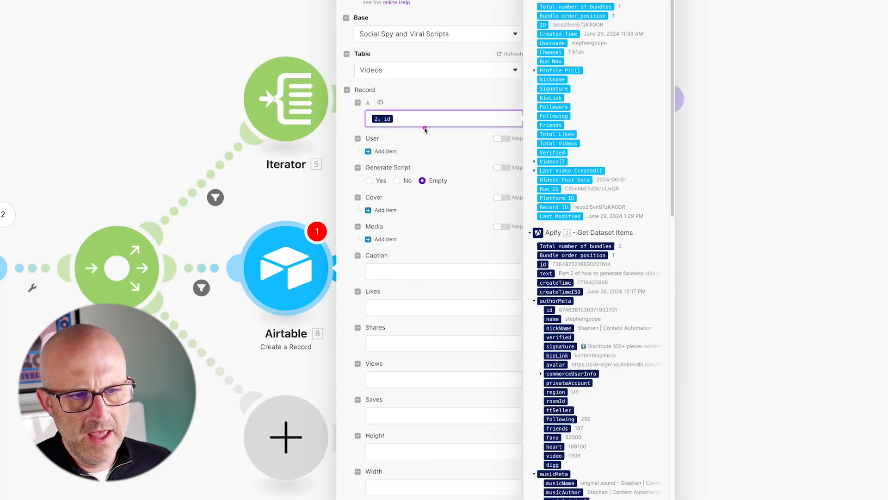
click(386, 151)
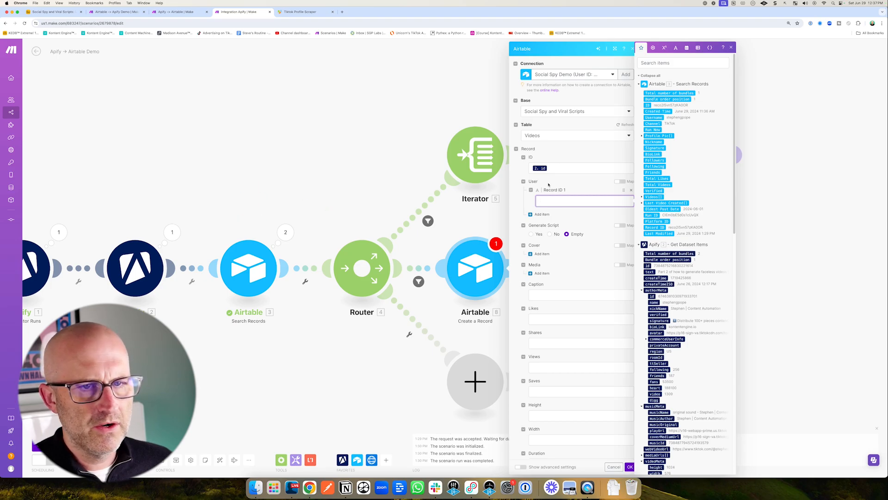
click(647, 105)
Add a Cover item with its File URL mapped to videoMeta originalCoverUrl.
click(557, 266)
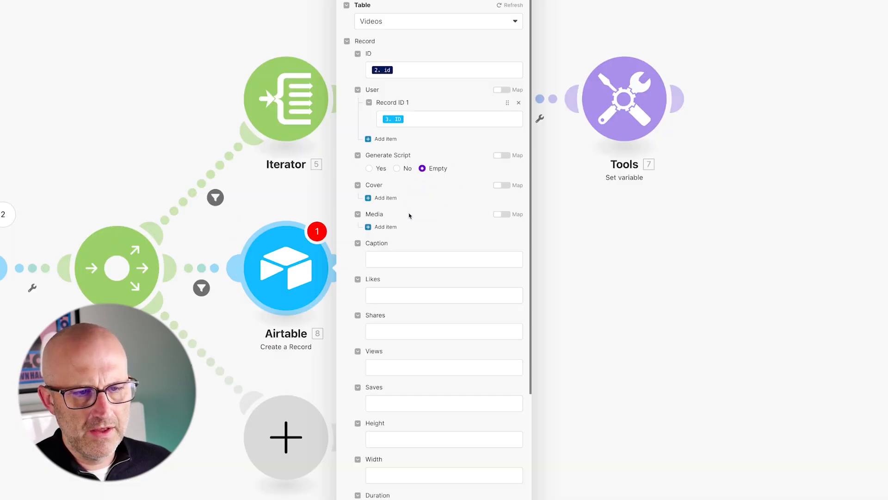
click(382, 198)
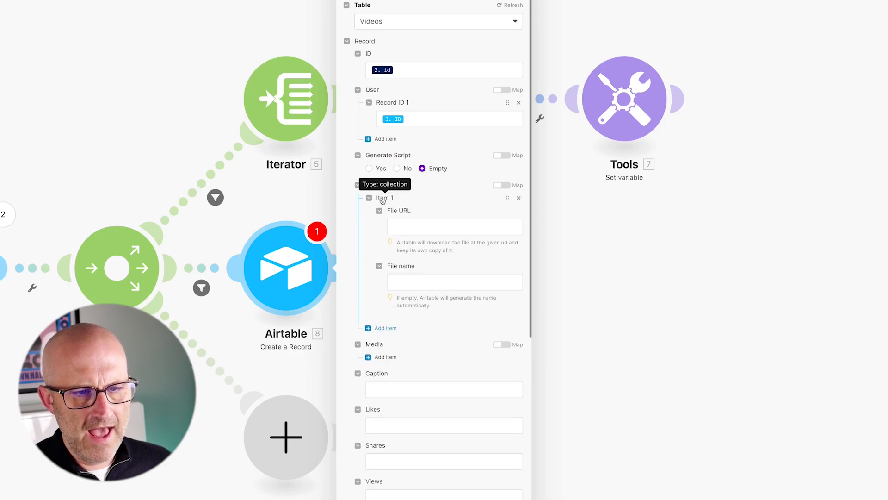
click(412, 228)
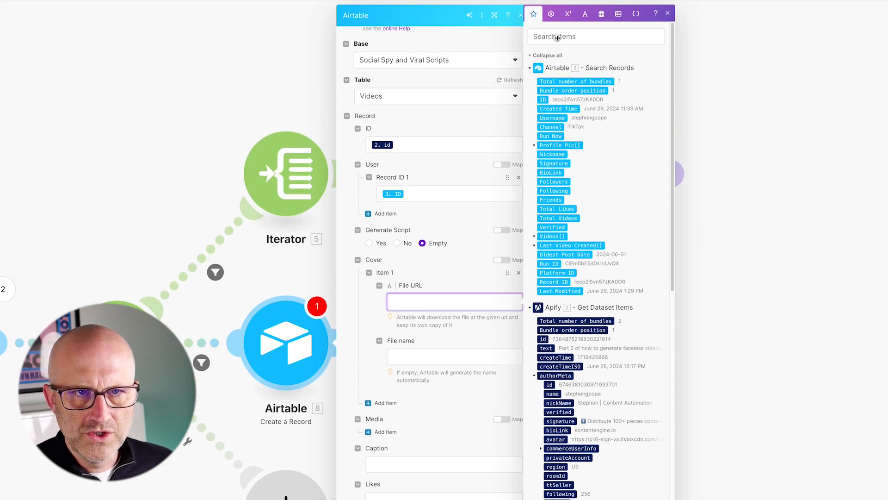
click(557, 37)
text(or)
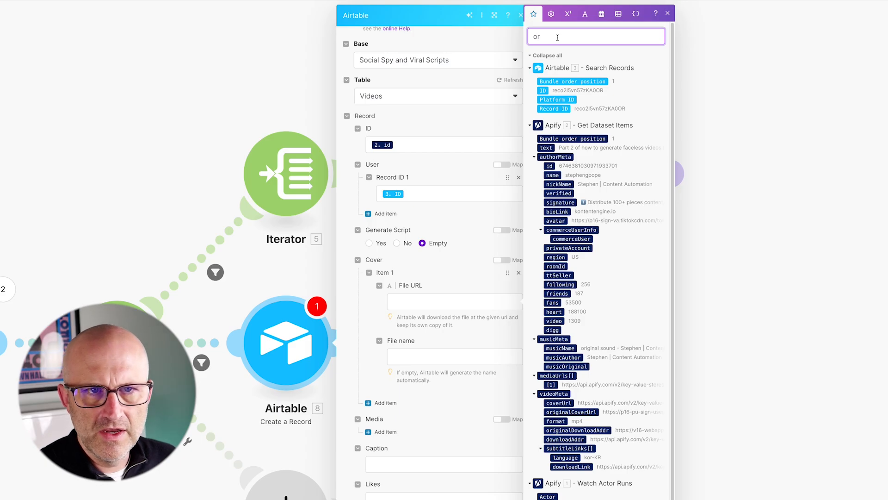
text(ig)
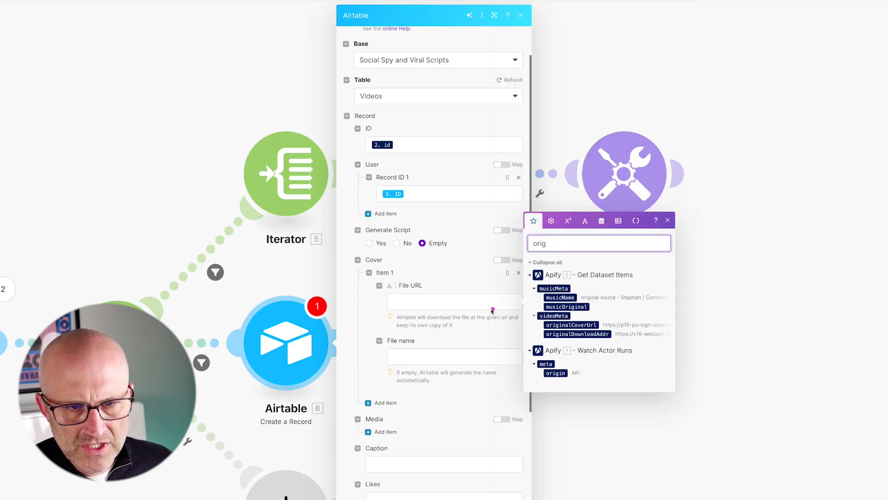
click(539, 325)
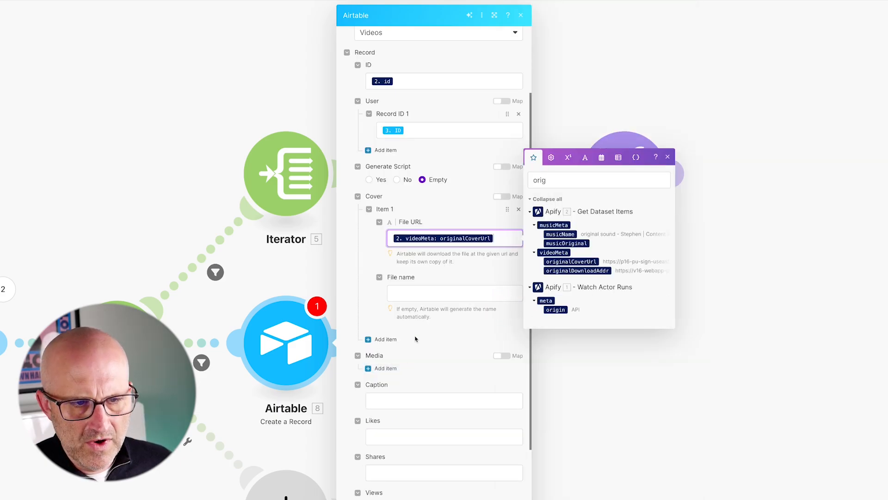
Add a Media item with its File URL mapped to mediaUrls[].
click(385, 368)
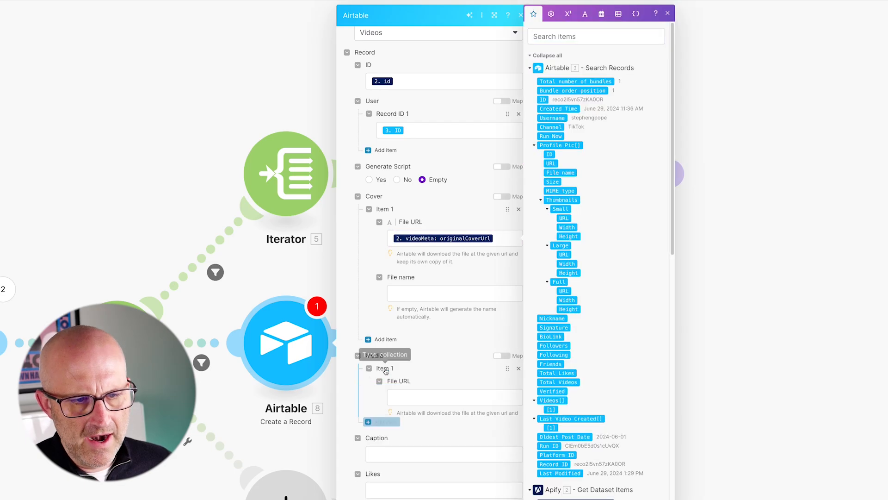
click(433, 401)
click(565, 38)
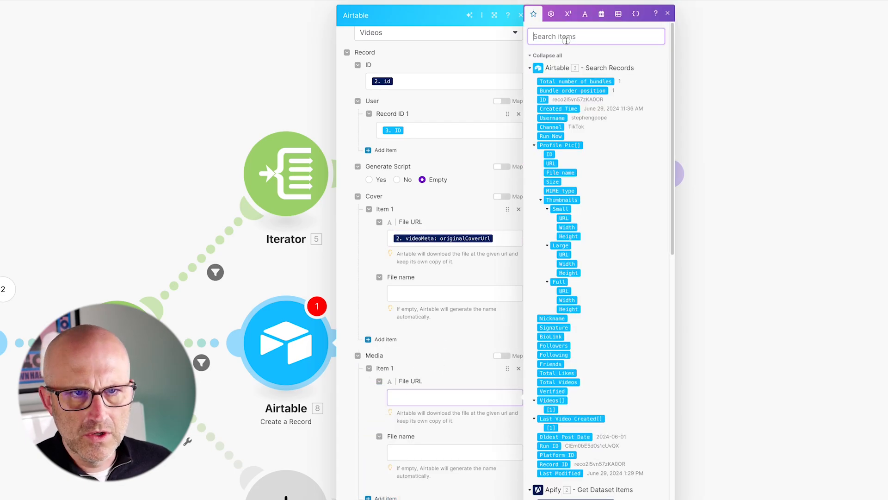
text(media)
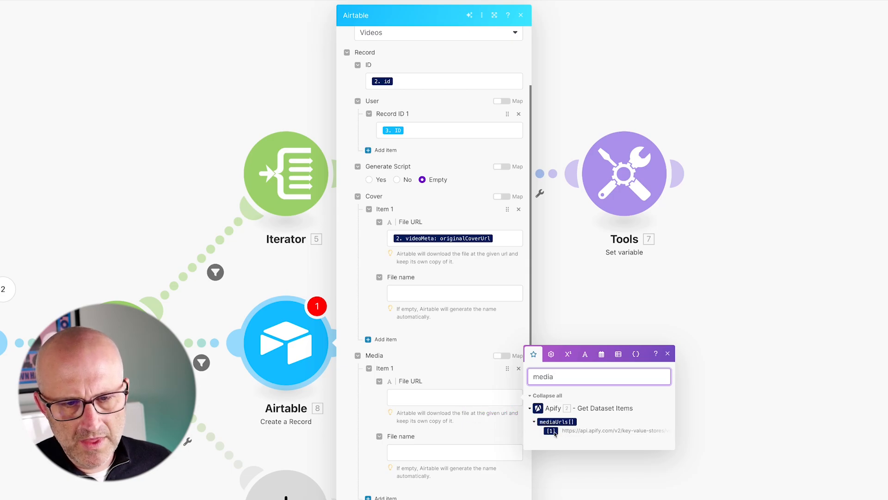
click(470, 398)
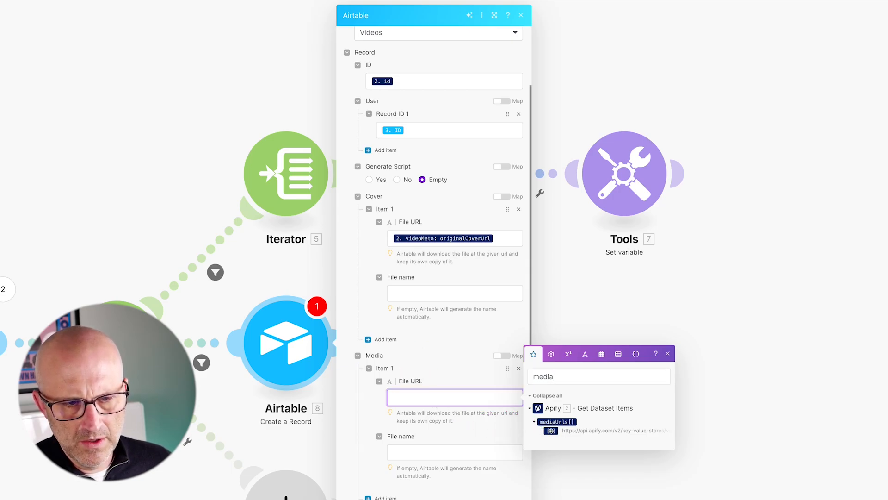
click(551, 430)
scroll(417, 371, down, 4)
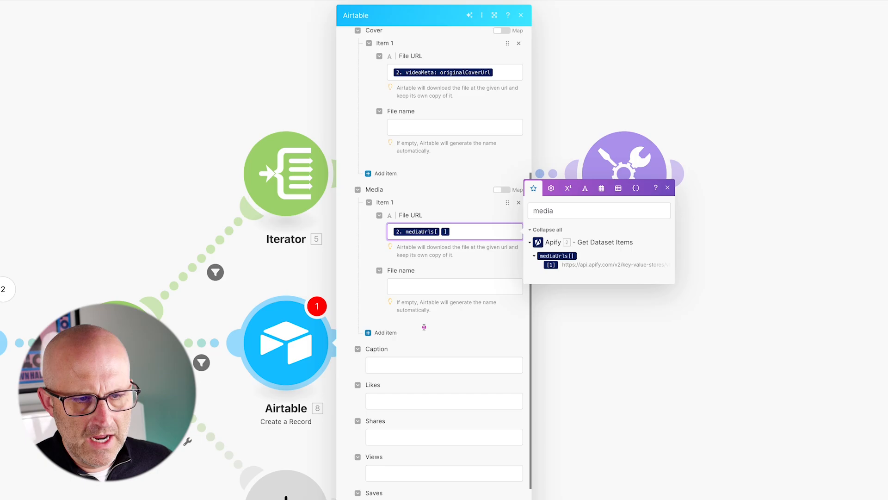
Map the Caption field to Get Dataset Items' text.
click(380, 366)
click(528, 340)
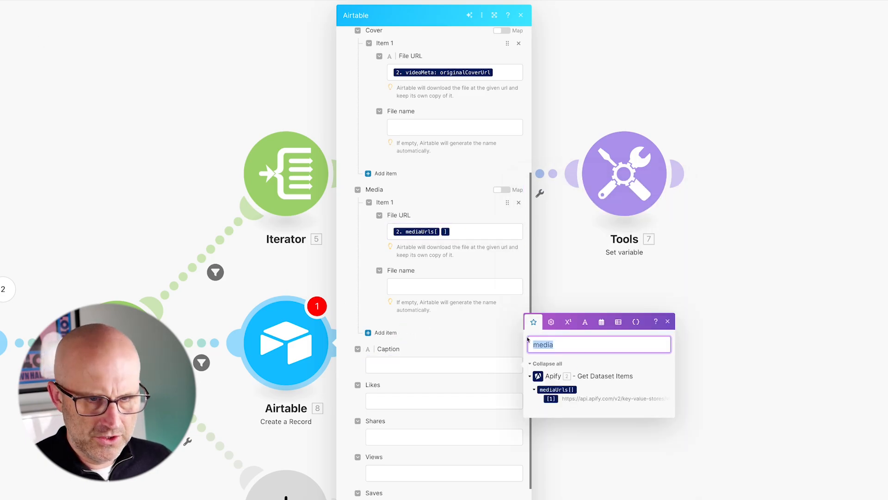
key(BackSpace)
text(text)
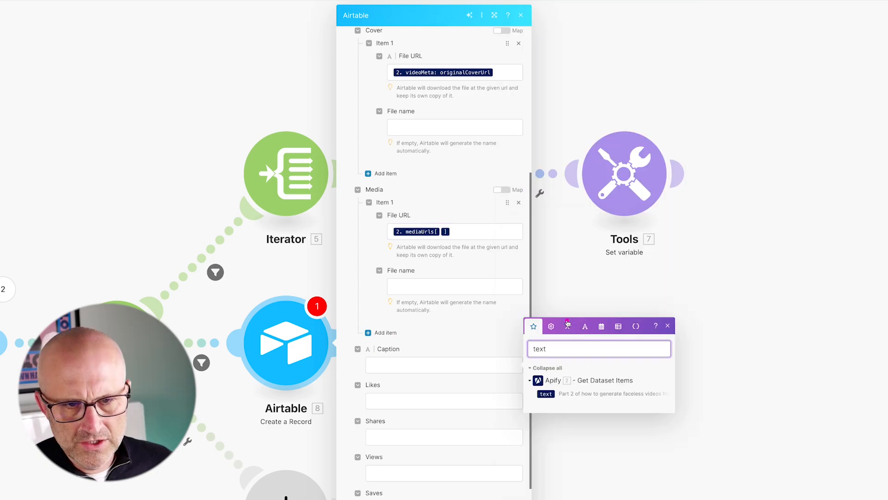
click(439, 369)
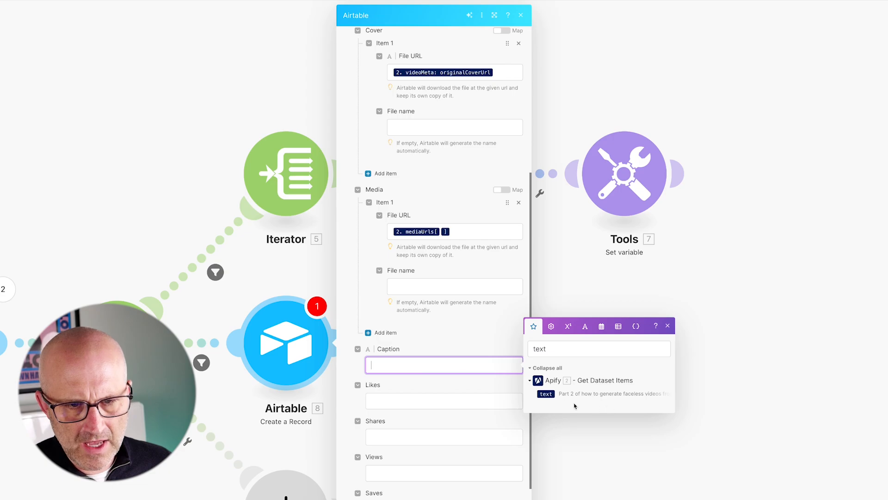
click(544, 393)
key(Tab)
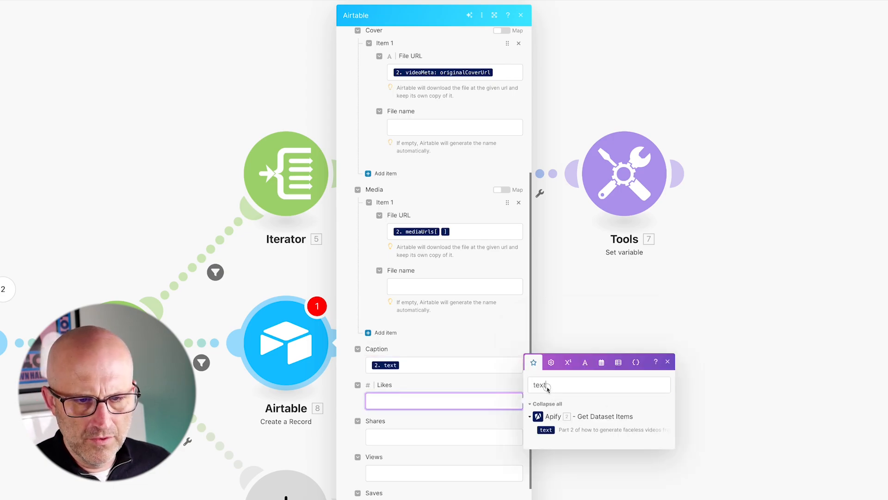
Map Likes to diggCount and Shares to shareCount.
double_click(548, 390)
text(dig)
click(553, 447)
click(395, 431)
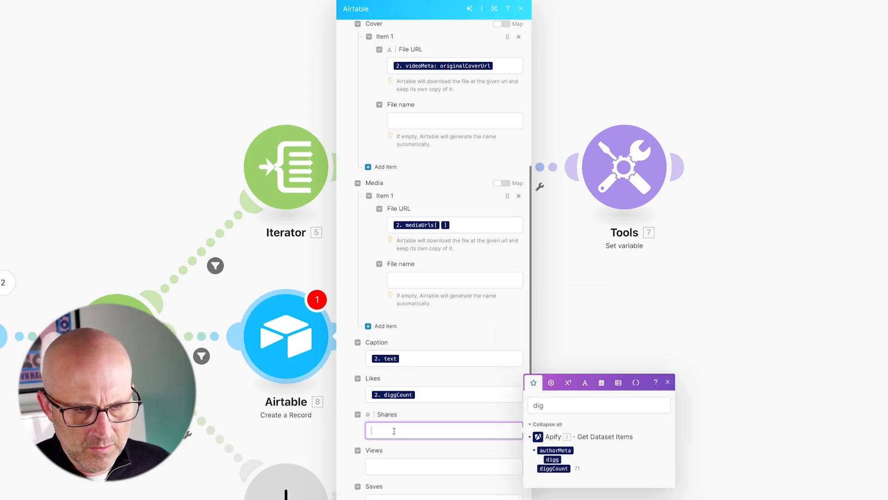
text(share)
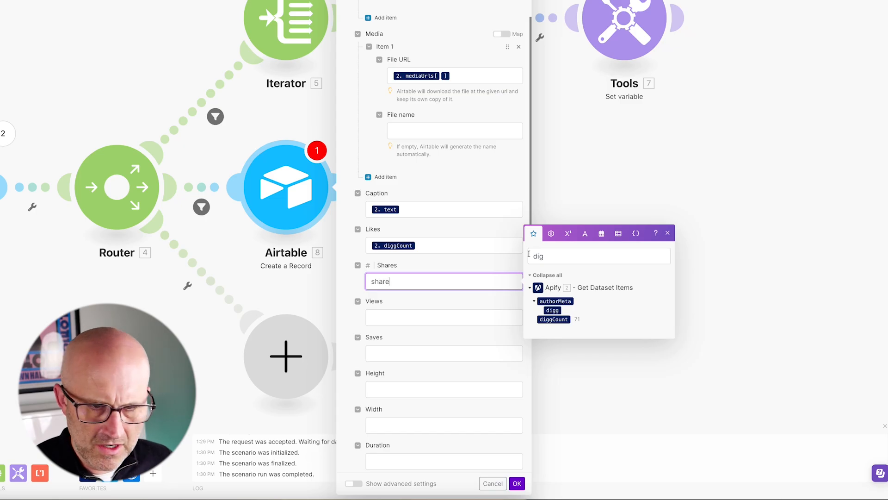
click(555, 300)
click(387, 259)
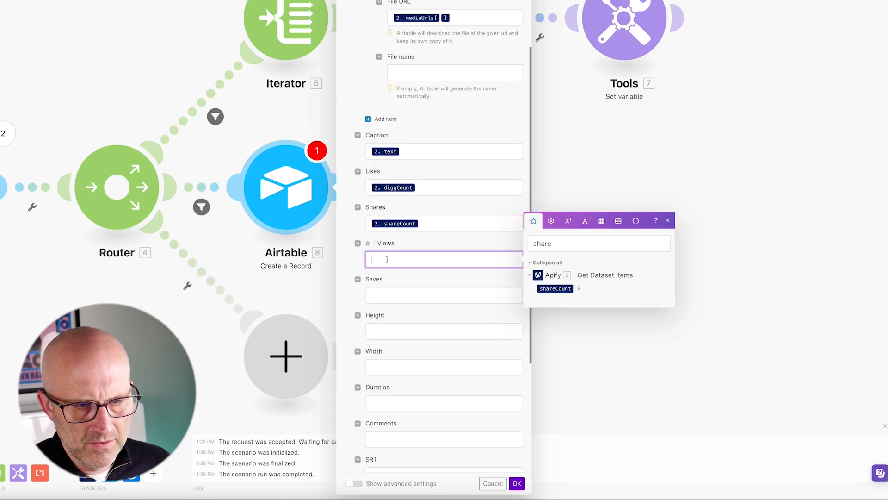
Map Views to playCount and Saves to collectCount.
double_click(531, 242)
text(pla)
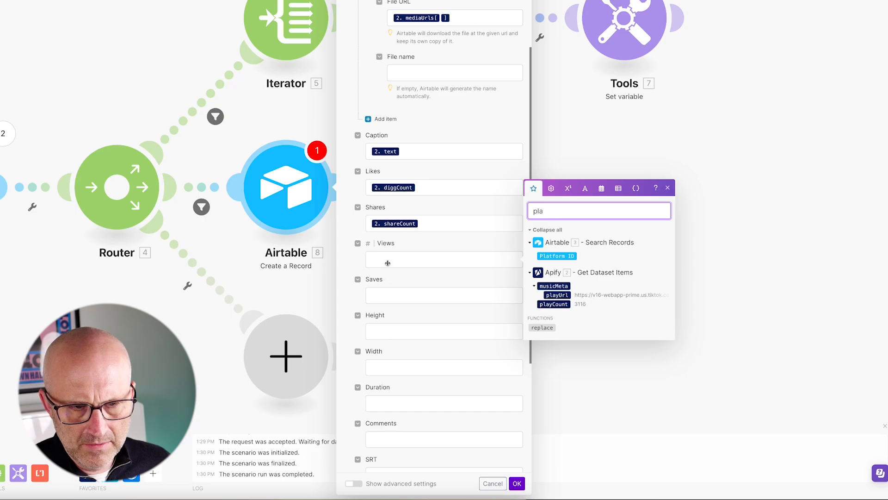
drag(388, 263, 389, 260)
key(Tab)
drag(550, 248, 521, 249)
text(collect)
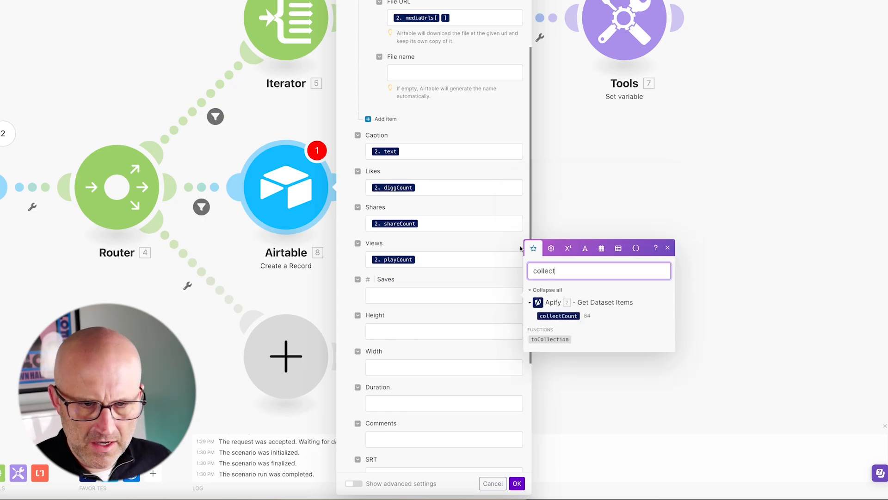
click(558, 316)
key(Tab)
Map Height to videoMeta height and Width to videoMeta width.
drag(563, 239, 519, 238)
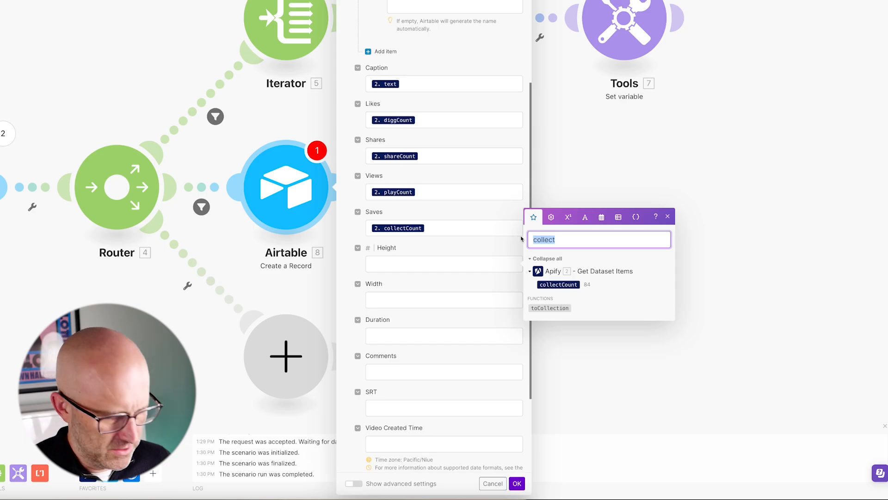
text(height)
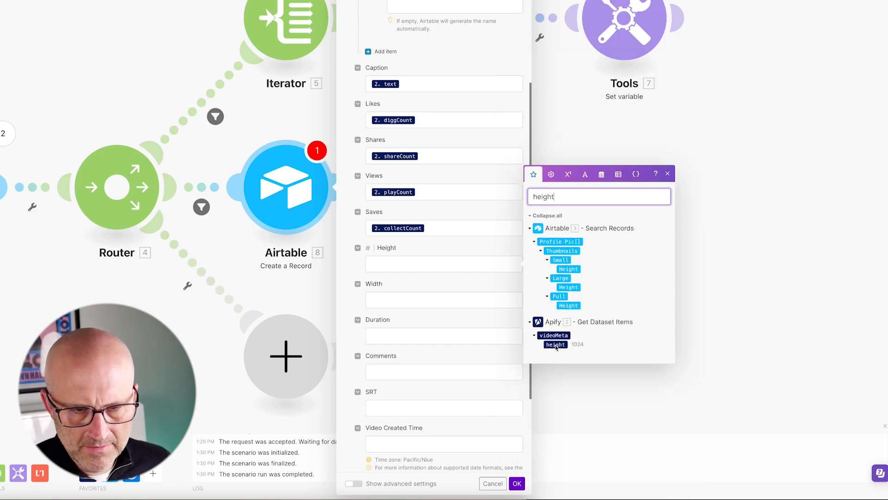
click(556, 345)
key(Tab)
double_click(557, 233)
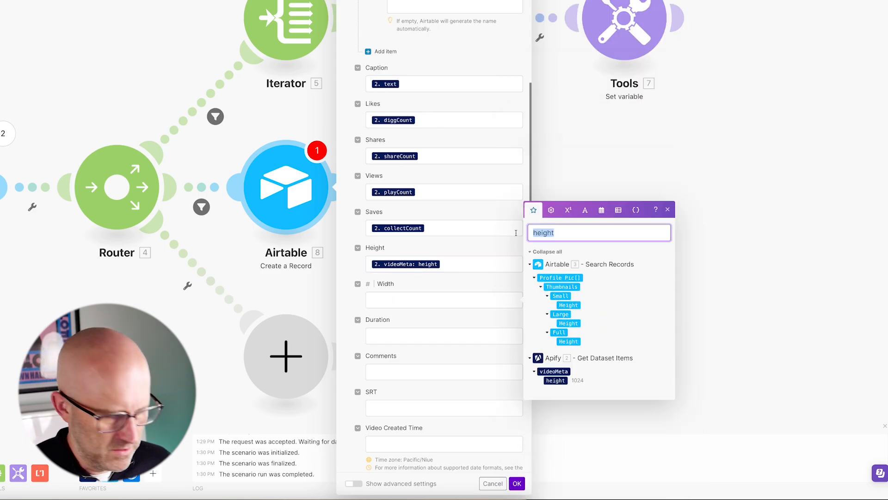
text(width)
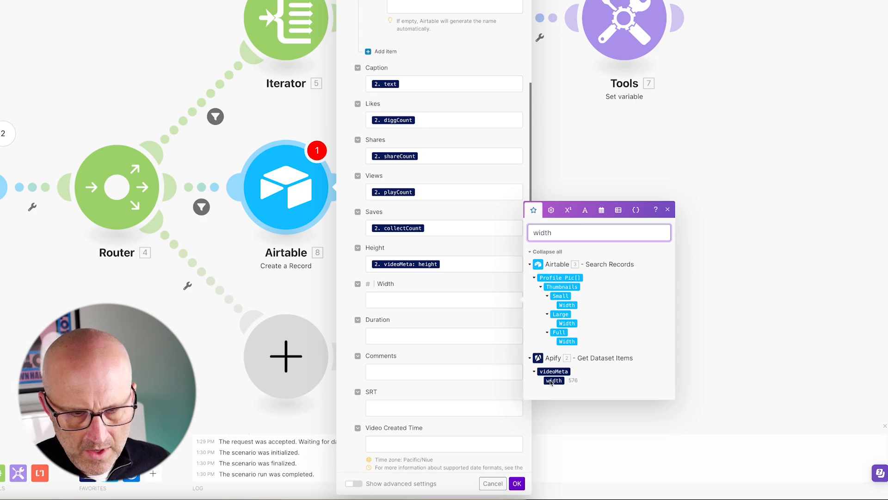
click(553, 380)
key(Tab)
Map the Duration field to Get Dataset Items' videoMeta duration.
double_click(542, 268)
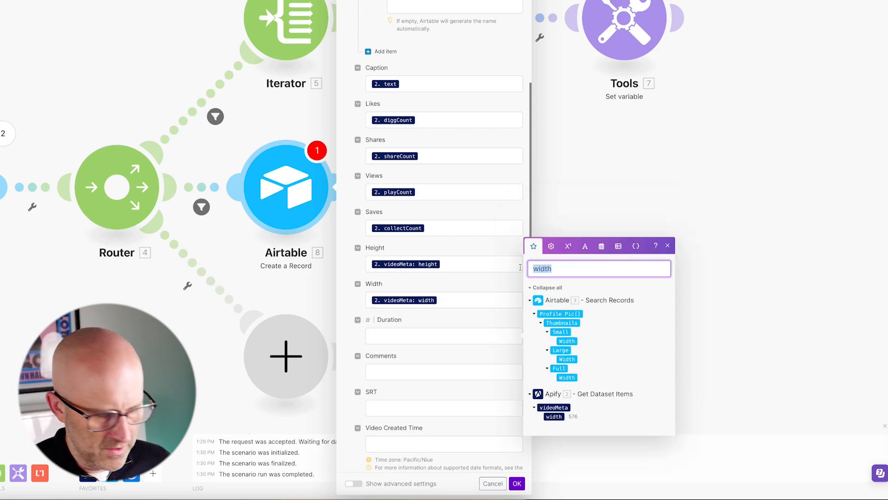
text(dur)
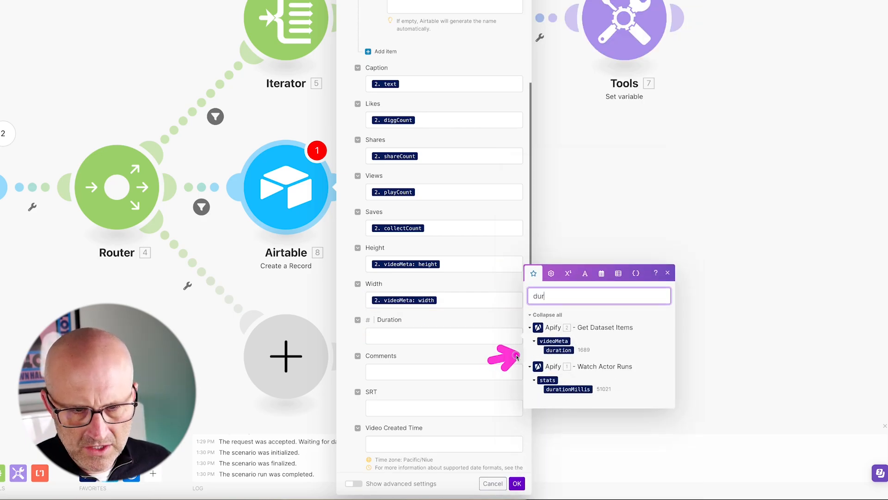
click(422, 340)
click(559, 351)
Map the Comments field to commentCount and save the Create a Record module.
click(377, 263)
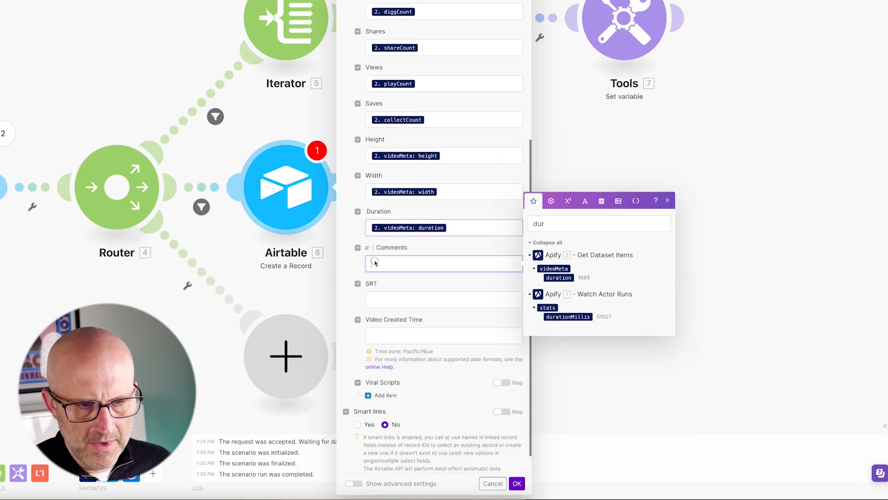
double_click(546, 223)
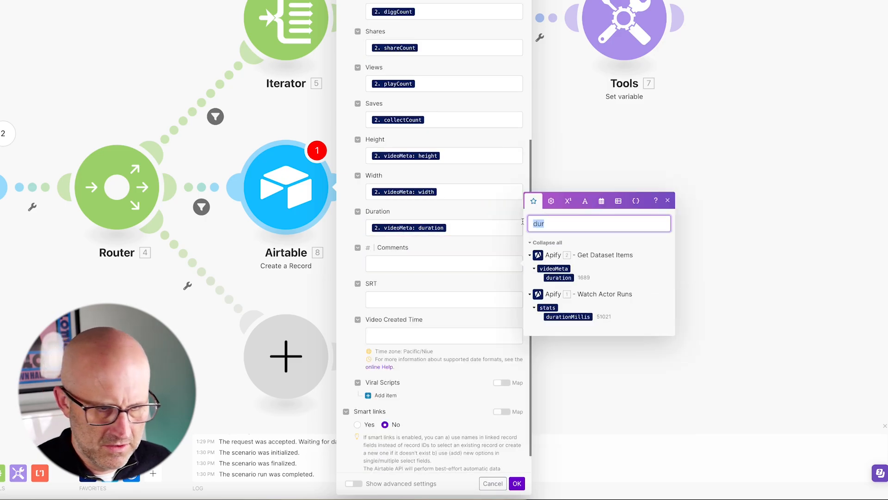
text(comment)
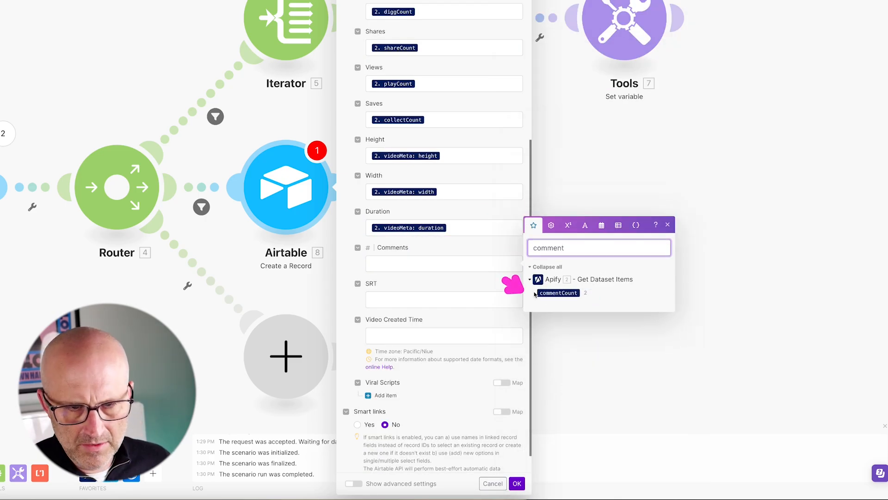
click(537, 293)
click(496, 383)
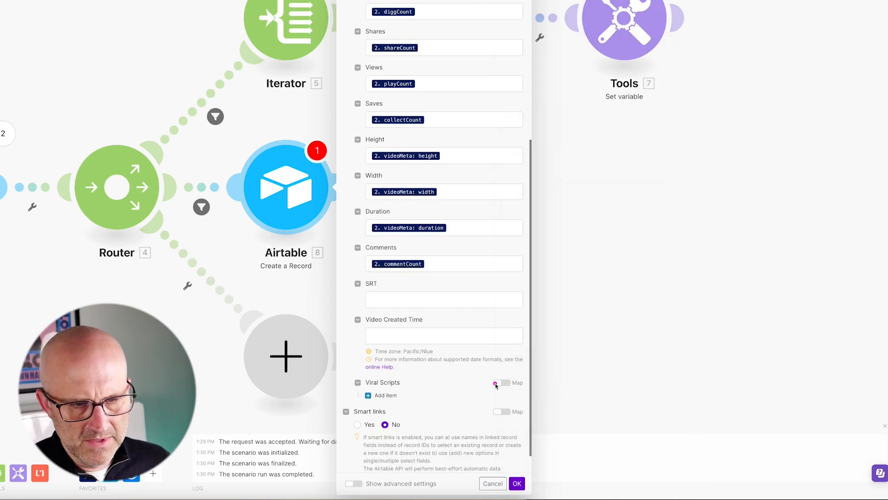
click(517, 483)
Insert a Tools Get variable module for the variable srt between the Router and the Airtable Create a Record module.
drag(282, 198, 466, 203)
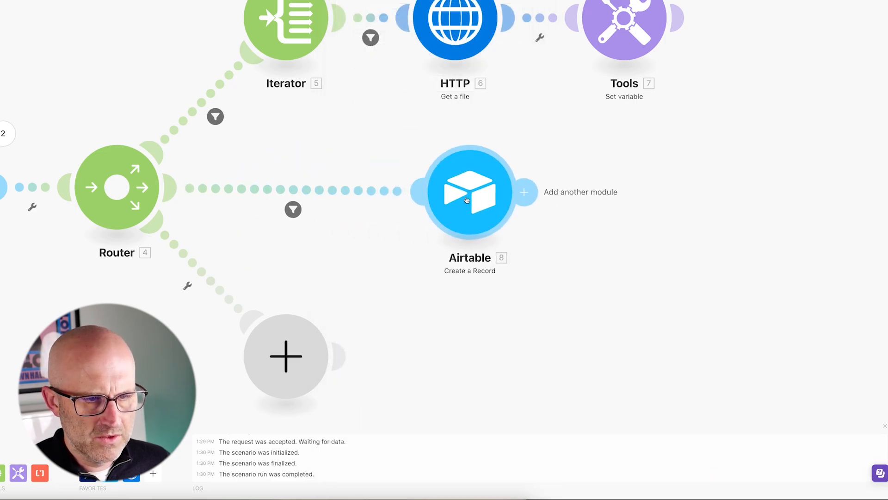
right_click(364, 194)
click(405, 272)
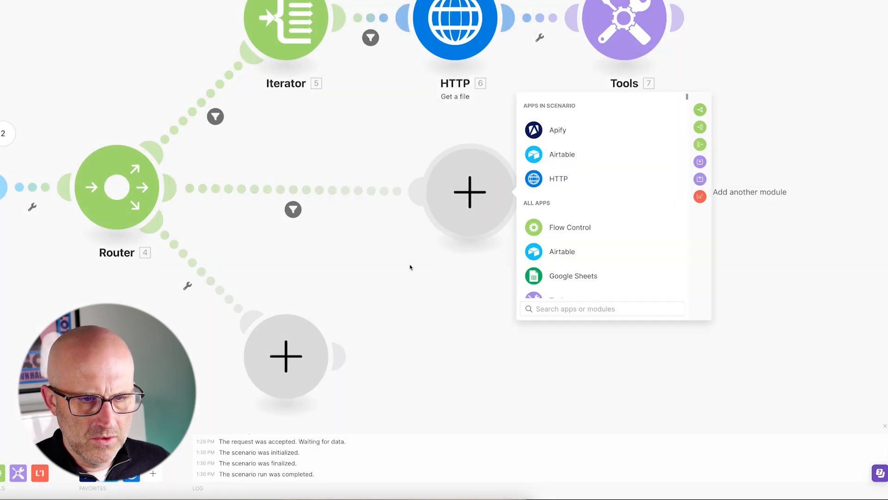
text(get var)
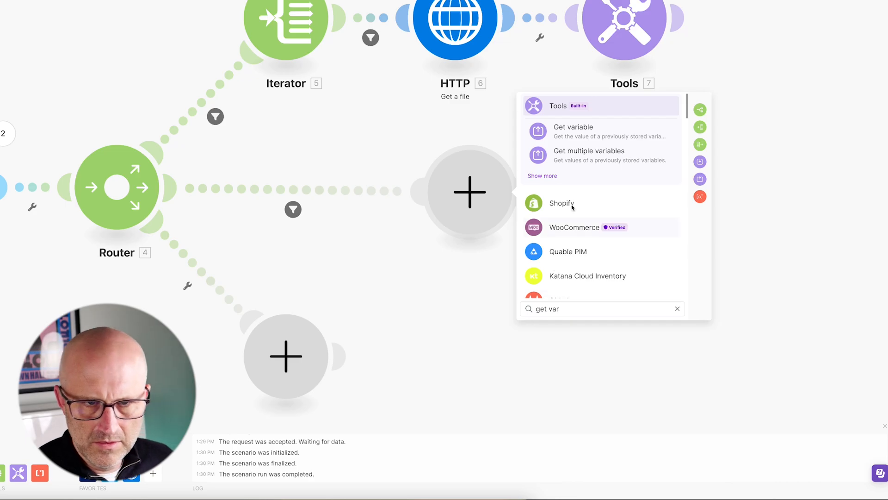
key(Return)
text(srt)
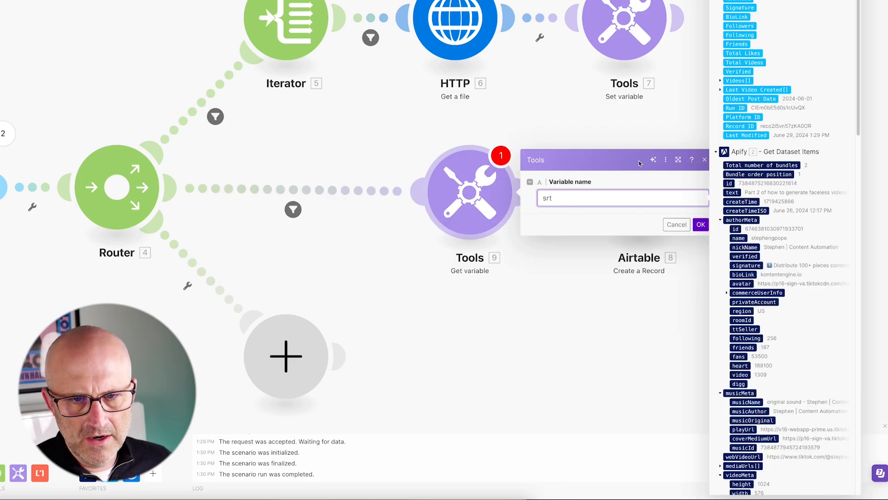
key(Return)
Map the Create a Record module's SRT field to the srt value from the Get variable module and save.
click(642, 202)
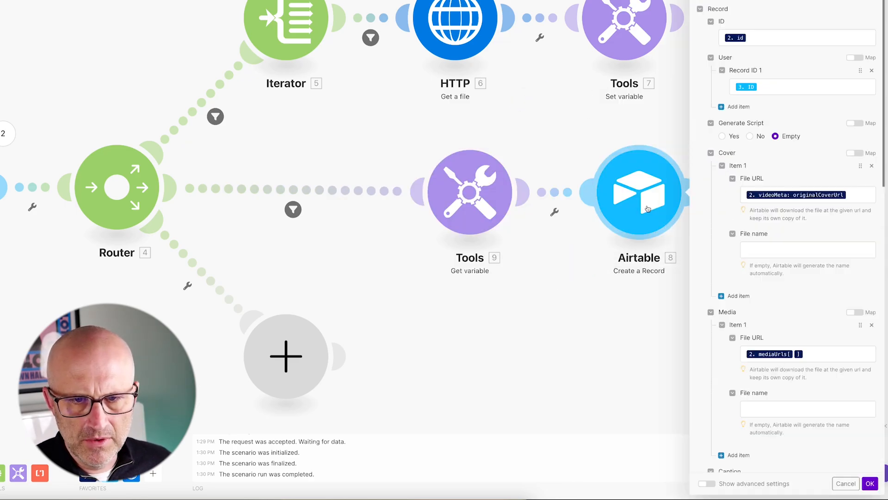
scroll(759, 283, down, 10)
click(756, 300)
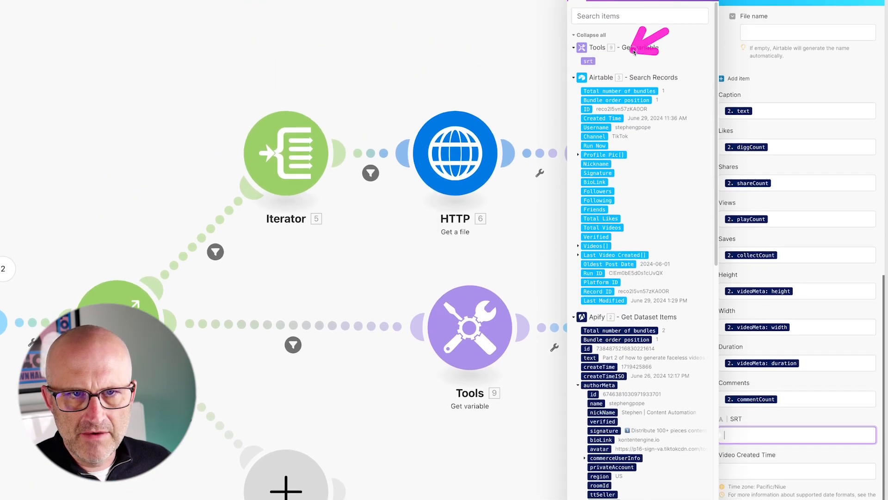
click(588, 60)
click(757, 303)
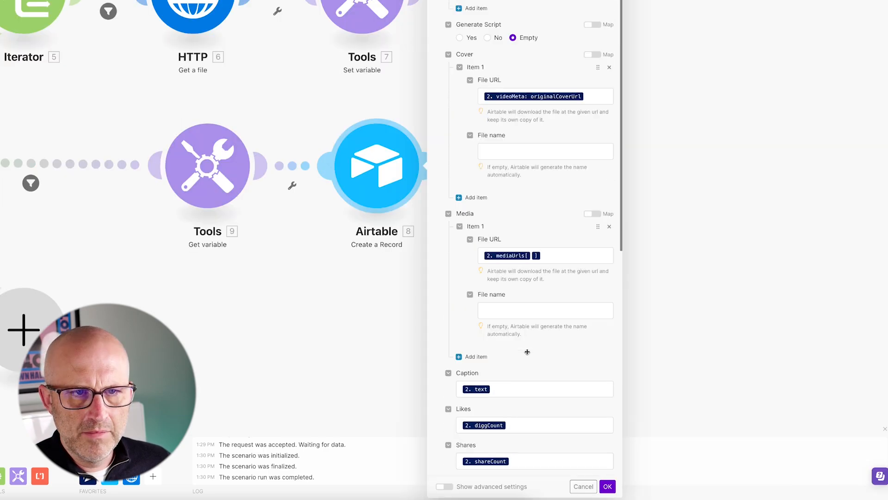
scroll(527, 352, up, 5)
scroll(530, 347, down, 5)
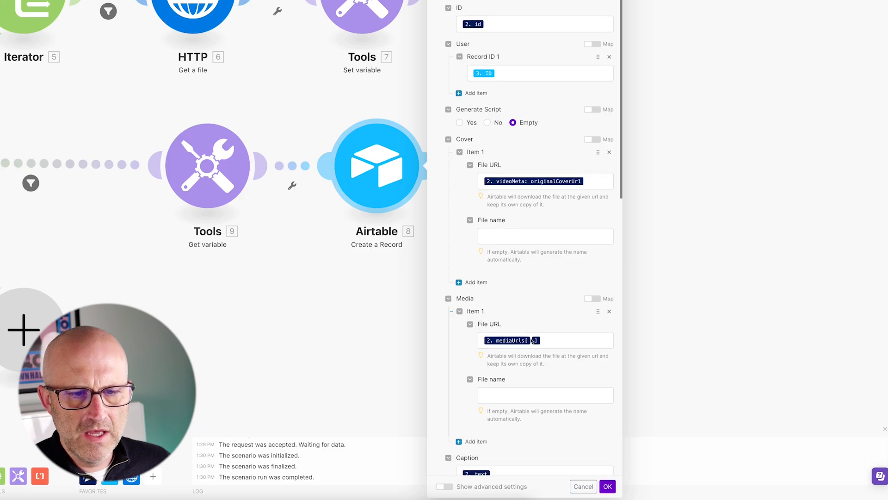
scroll(532, 341, up, 5)
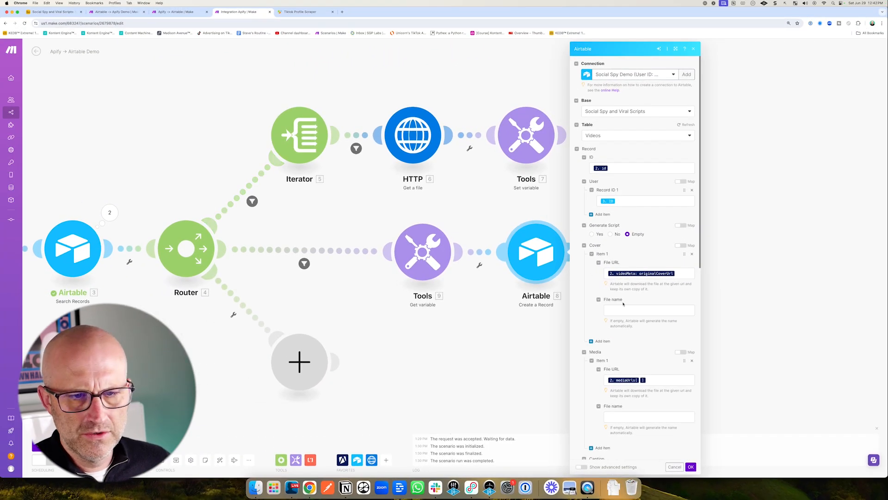
scroll(655, 306, down, 6)
scroll(655, 306, down, 1)
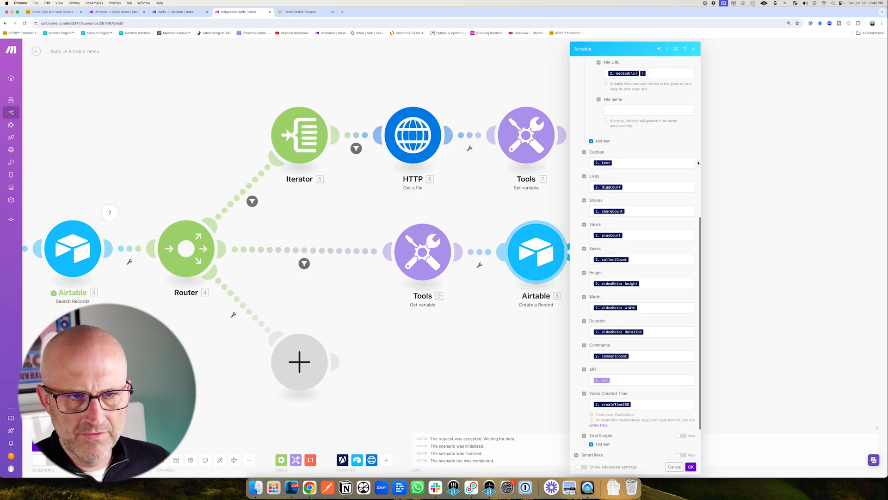
scroll(652, 303, down, 3)
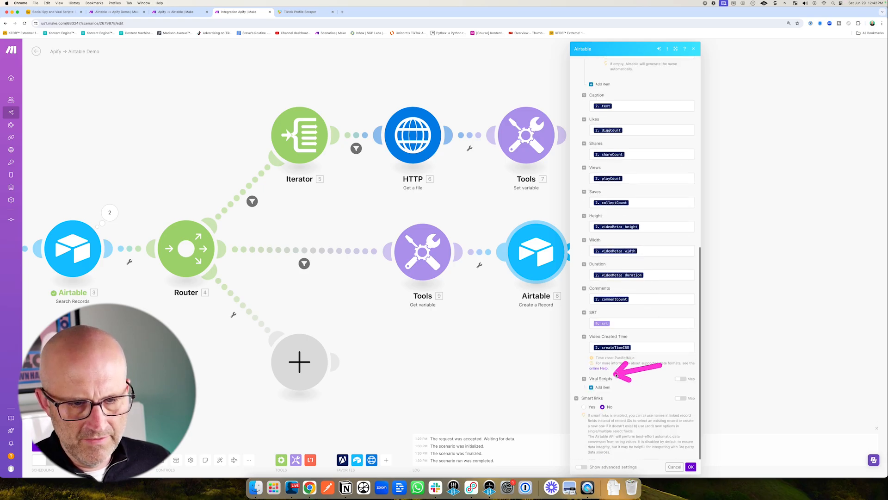
click(691, 466)
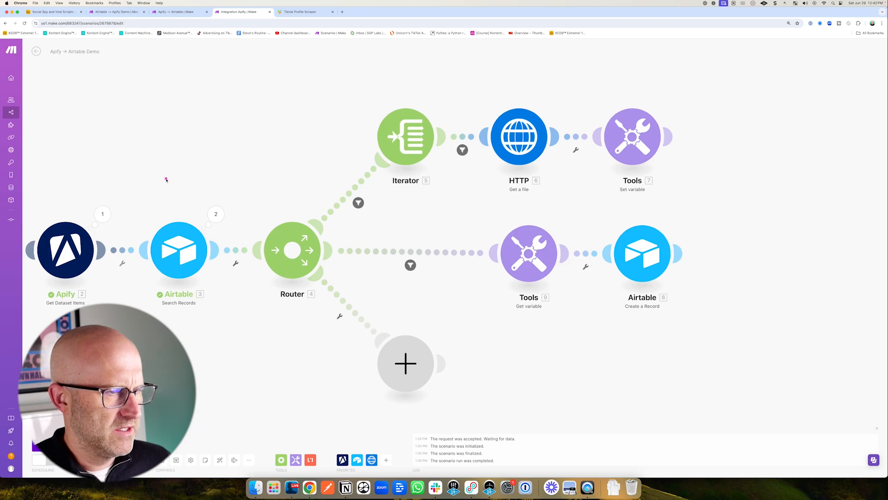
Set the Airtable Search Records module's limit to 1.
click(178, 245)
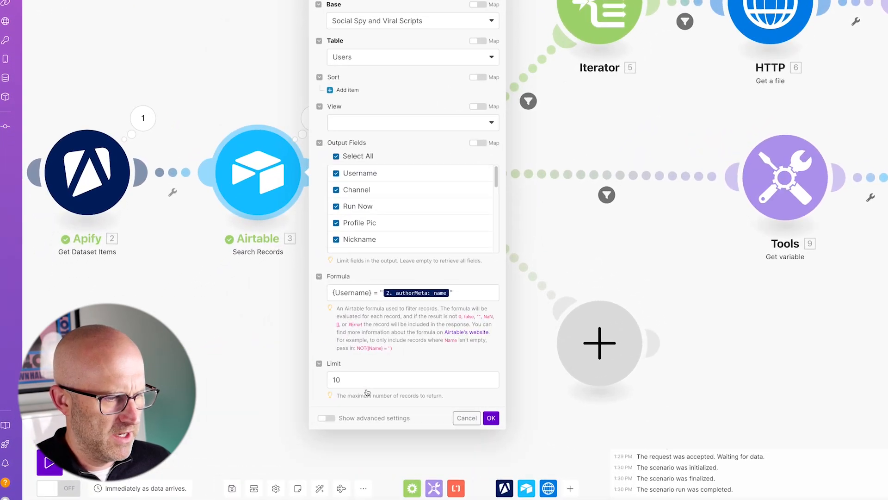
click(270, 390)
key(BackSpace)
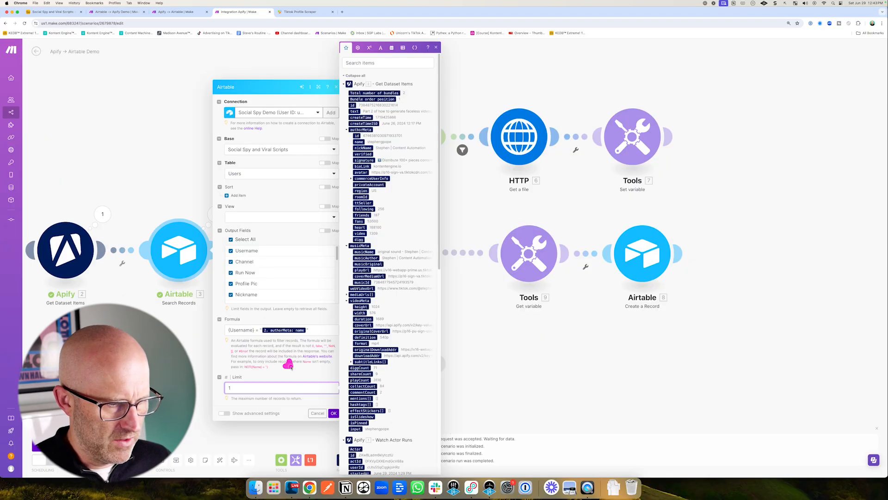
click(334, 414)
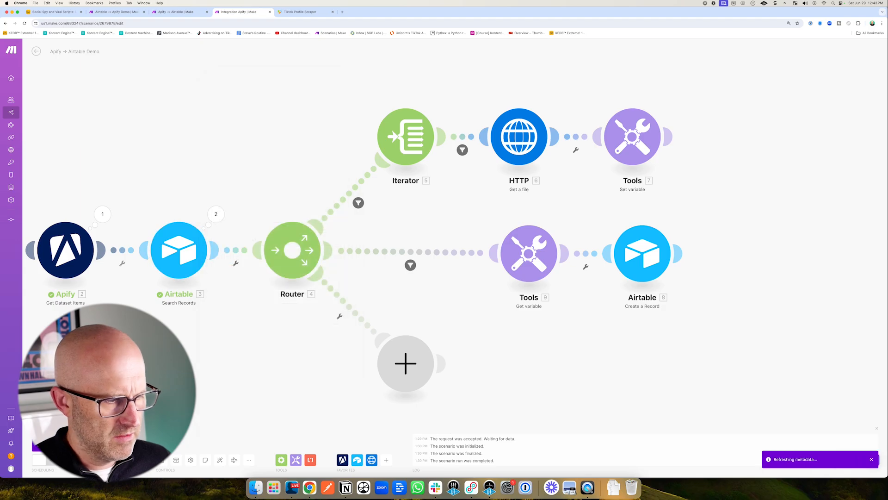
Save the scenario and auto-align its modules.
click(162, 459)
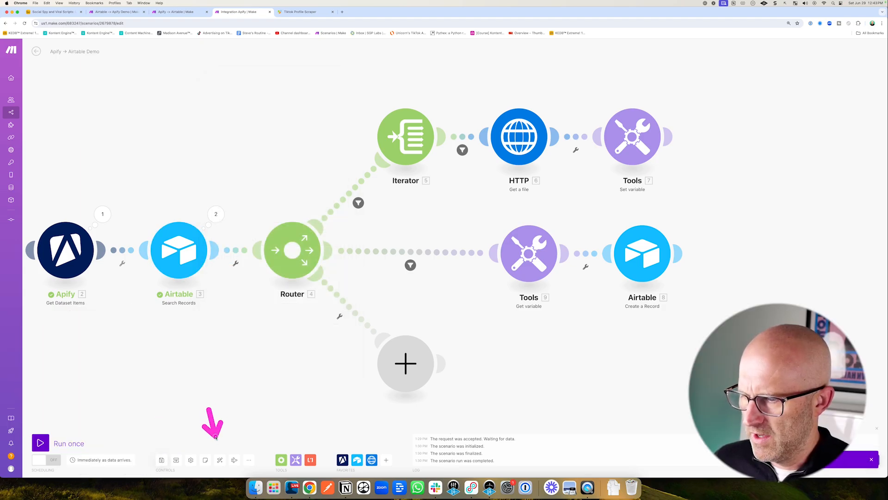
click(220, 459)
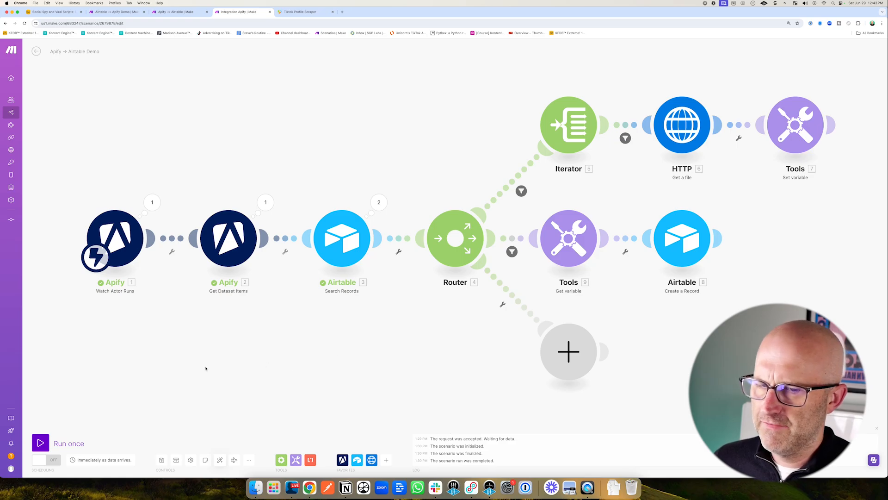
drag(450, 120, 496, 154)
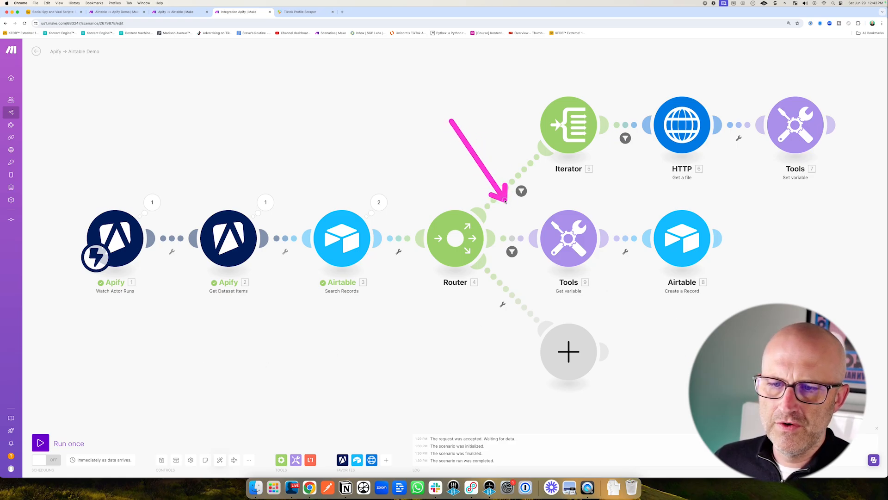
drag(721, 284, 714, 269)
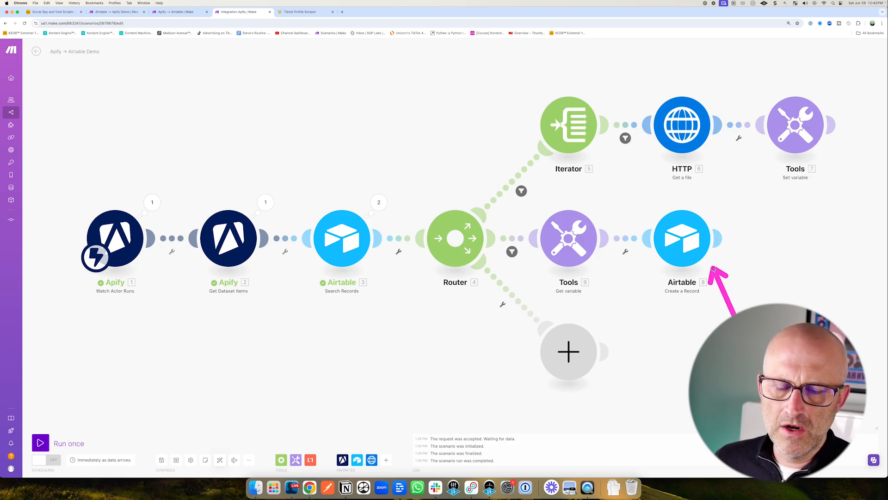
Check the Airtable Users table, then run the Make scenario once.
click(56, 13)
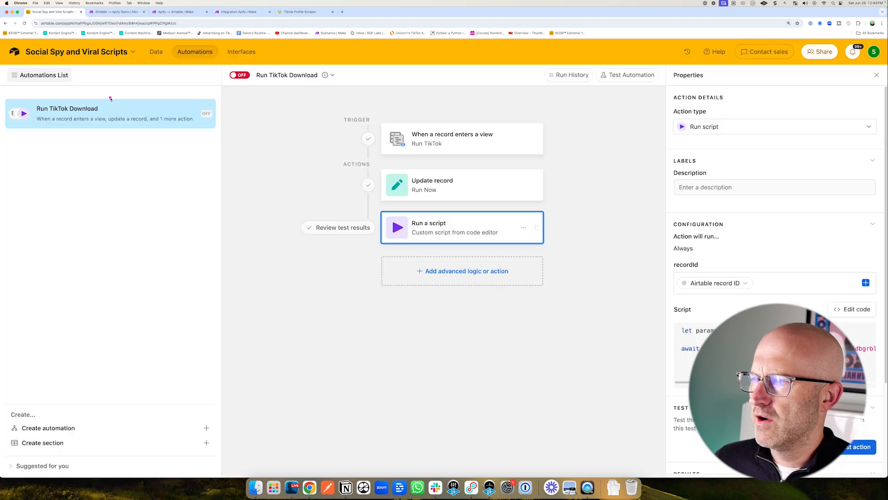
mouse_move(83, 126)
mouse_down()
mouse_move(58, 88)
mouse_move(158, 124)
mouse_up()
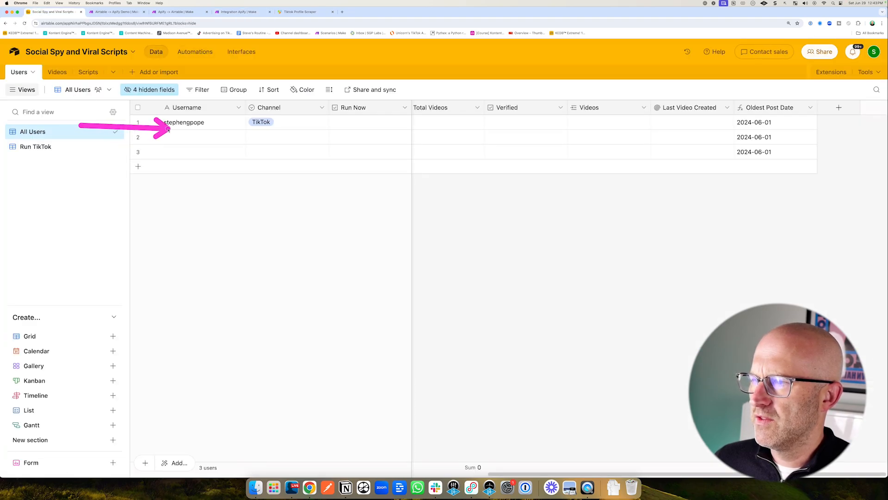
click(236, 12)
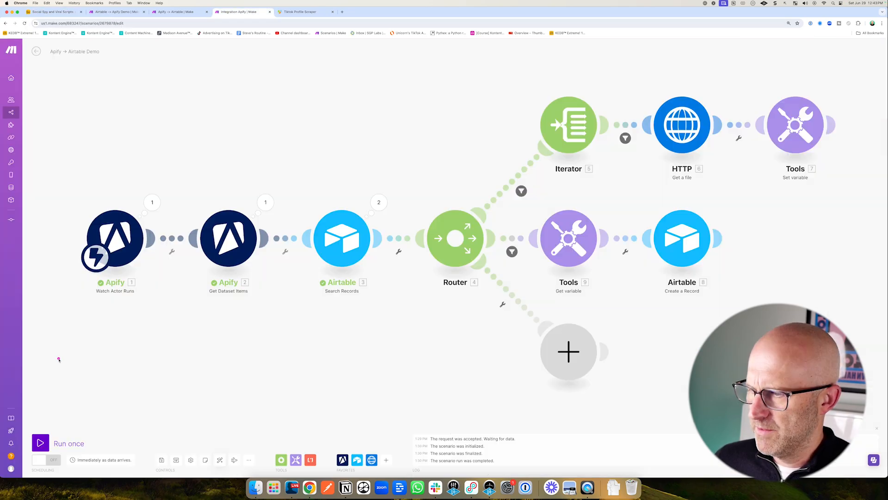
drag(55, 357, 49, 422)
click(41, 443)
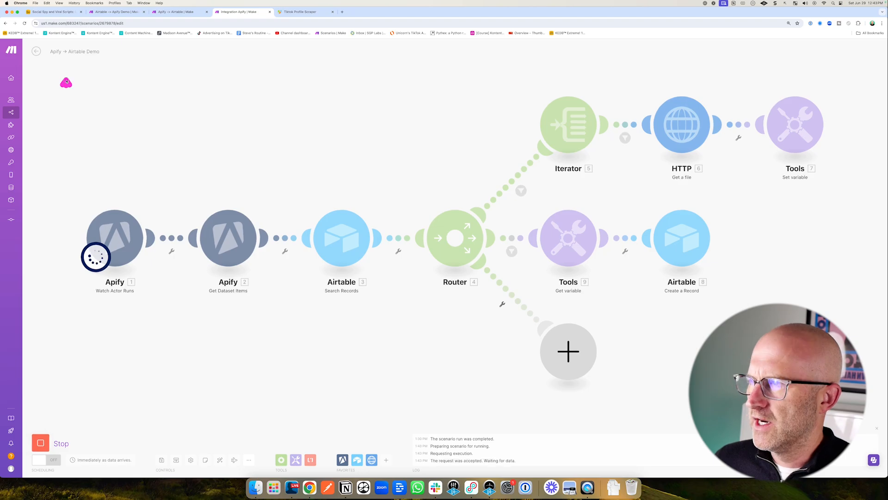
Test the Run a script action of the Run TikTok Download automation in Airtable.
click(53, 12)
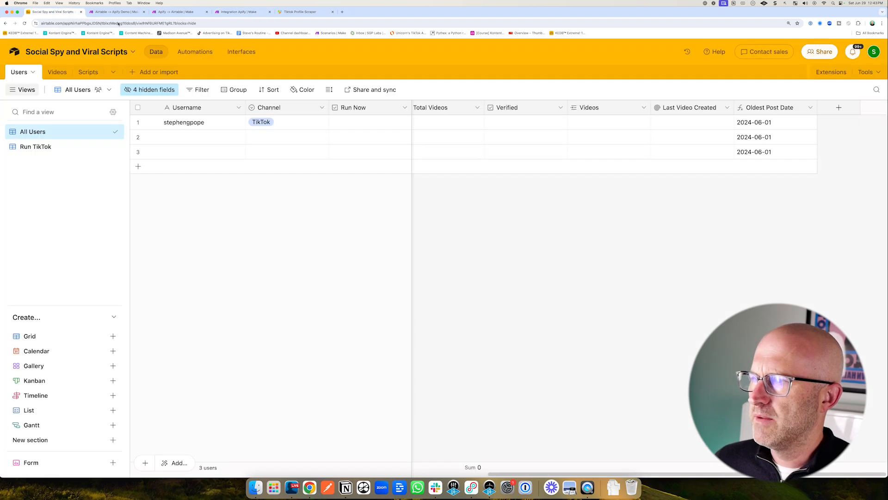
click(195, 51)
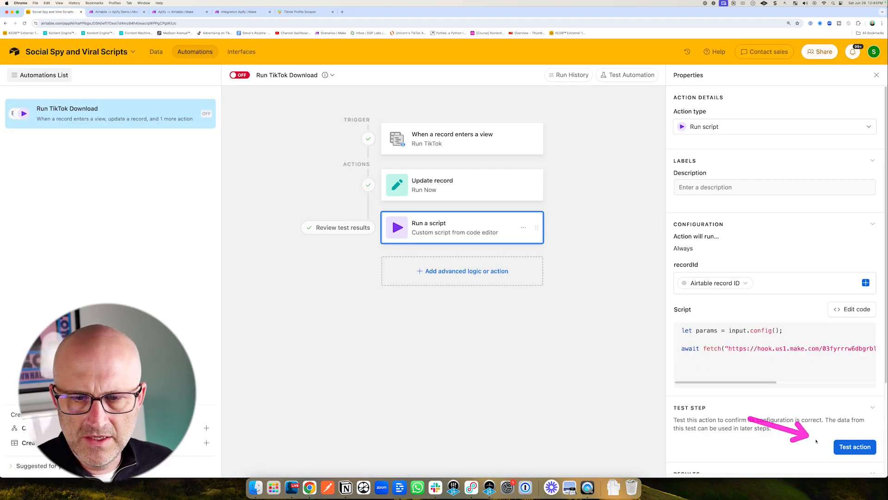
click(855, 447)
Review the Airtable → Apify Demo history and the Apify actor runs, then test the script action again.
click(116, 11)
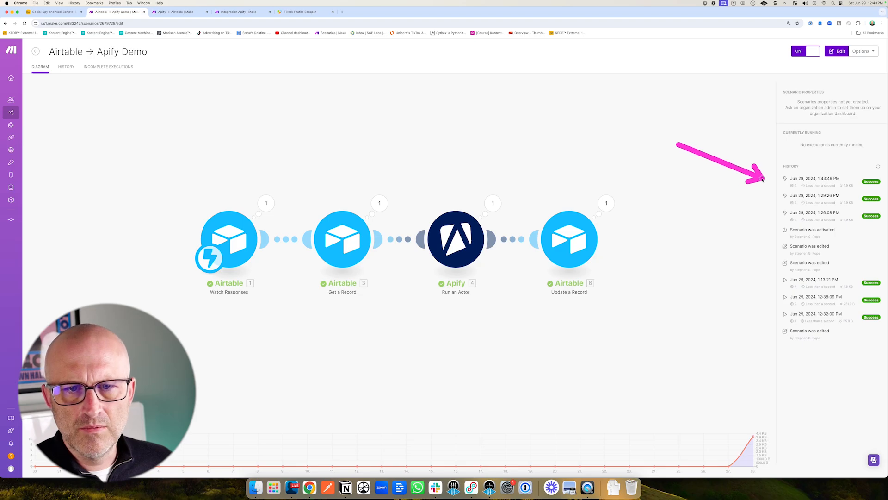
click(299, 12)
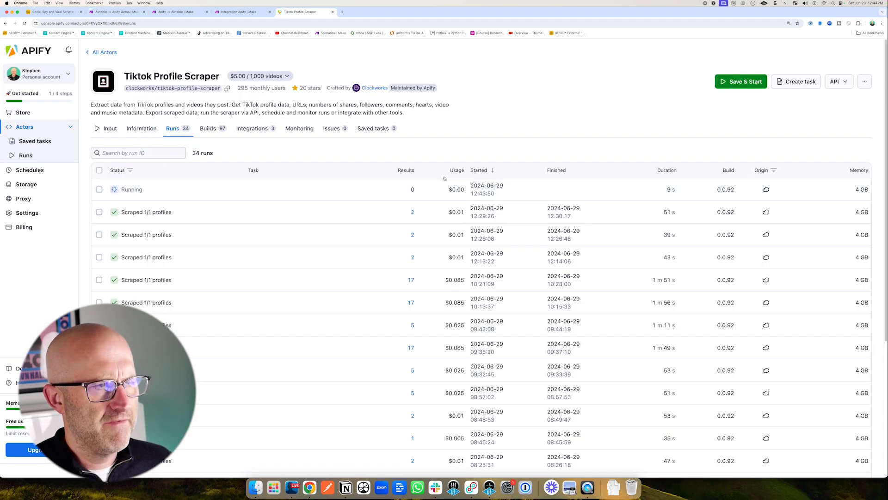
click(217, 12)
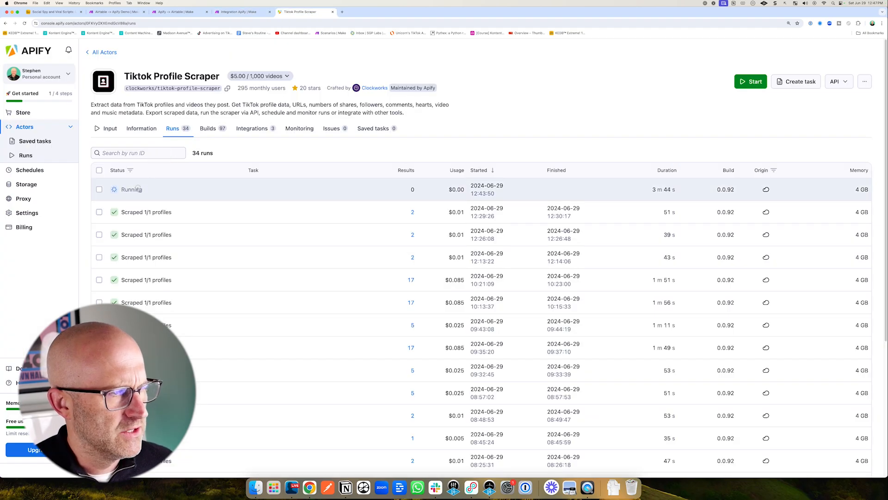
click(156, 188)
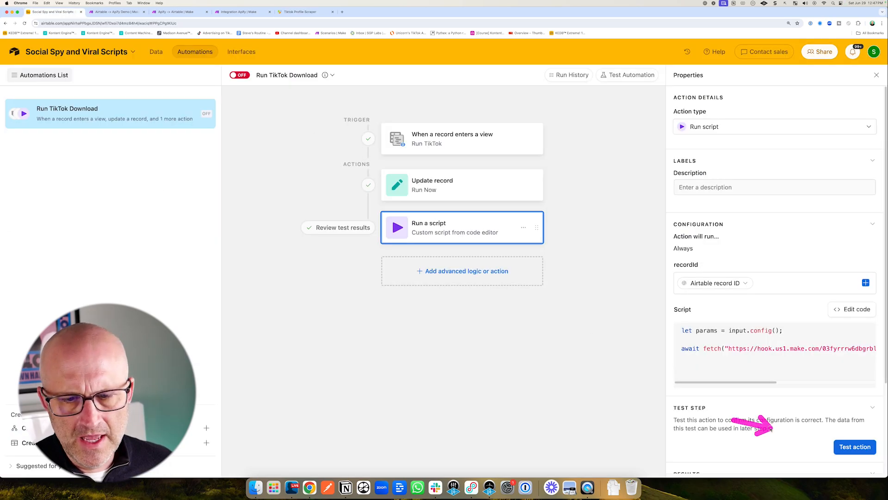
click(855, 447)
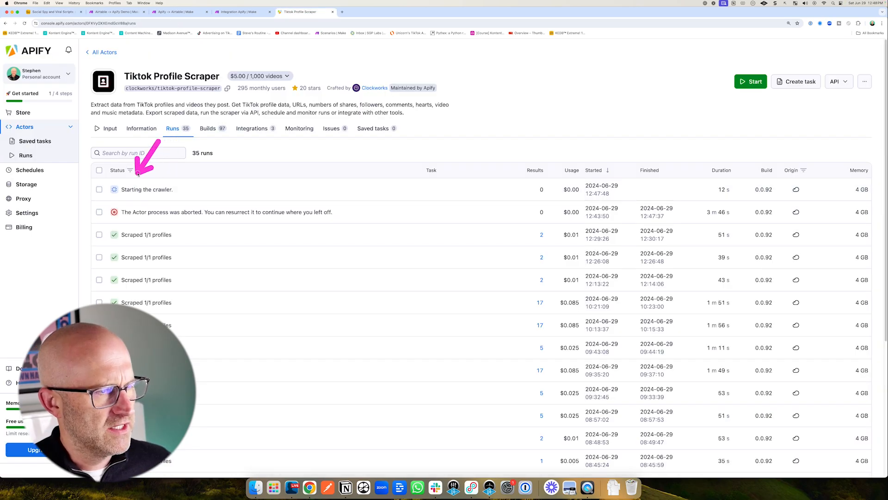
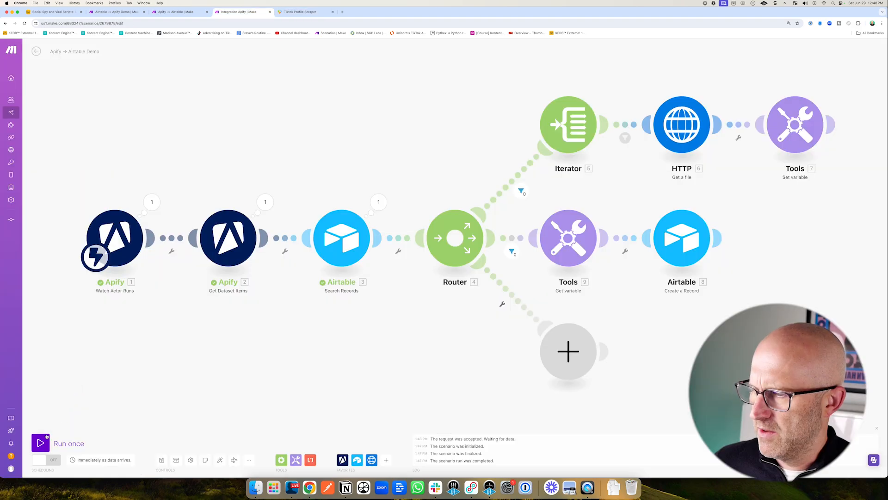
Run the Apify → Airtable scenario once and inspect the Get Dataset Items output bundles.
click(41, 443)
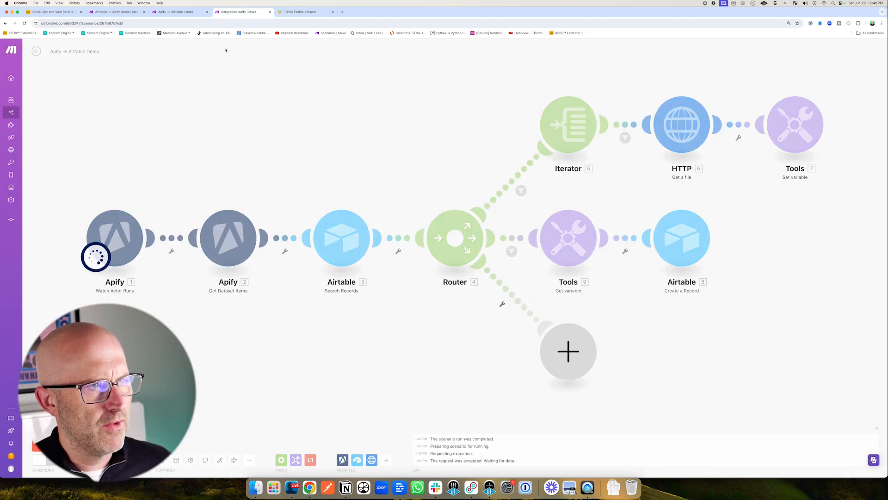
click(300, 12)
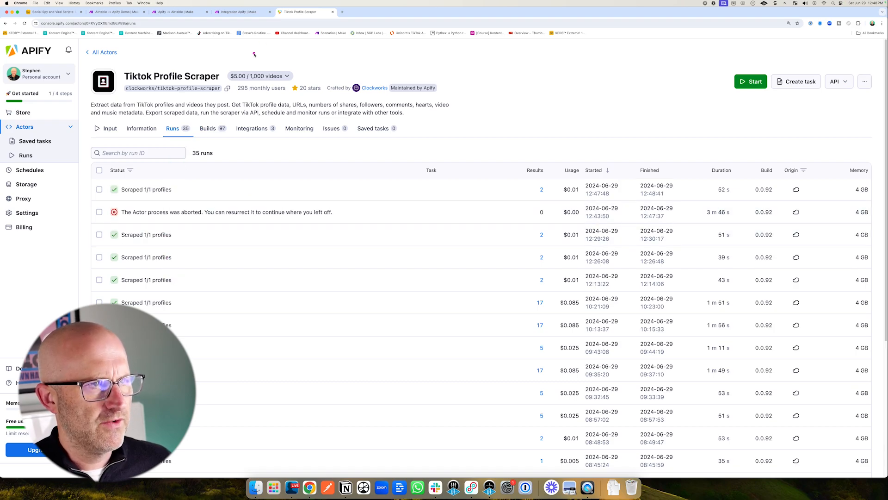
click(243, 12)
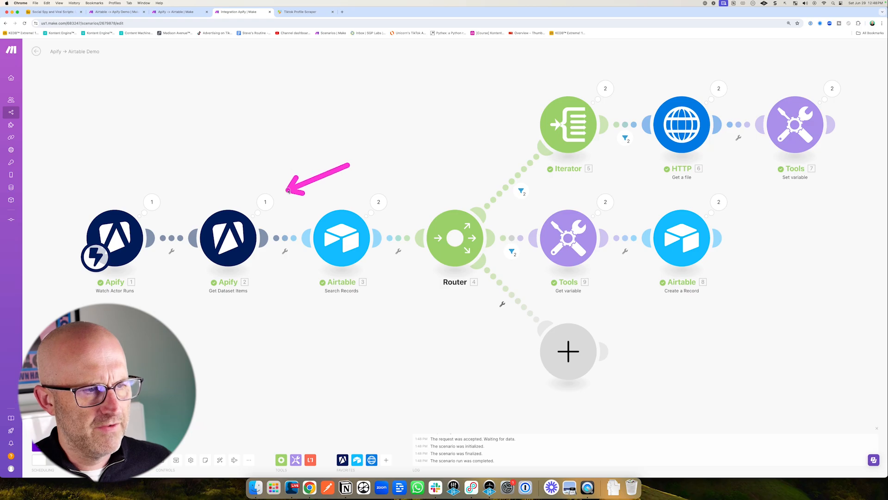
click(271, 204)
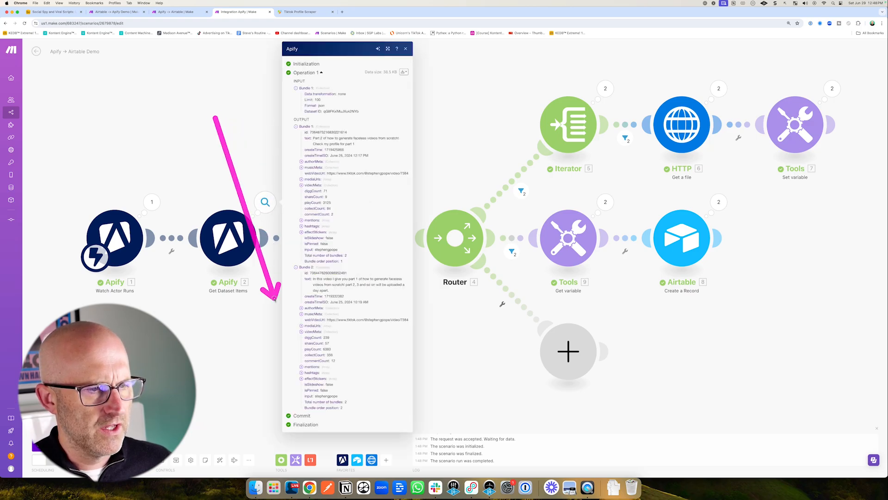
Review the filter conditions on the router's existing routes in the Apify → Airtable scenario.
key(super+2)
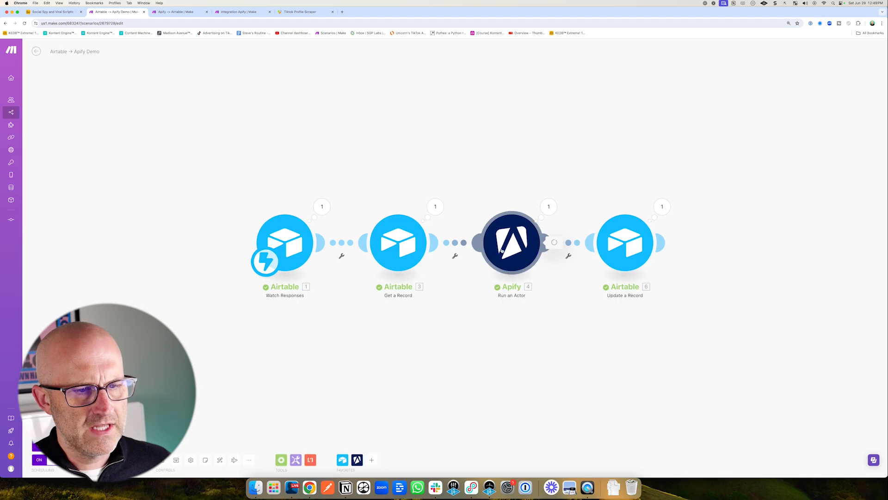
click(502, 251)
key(super+4)
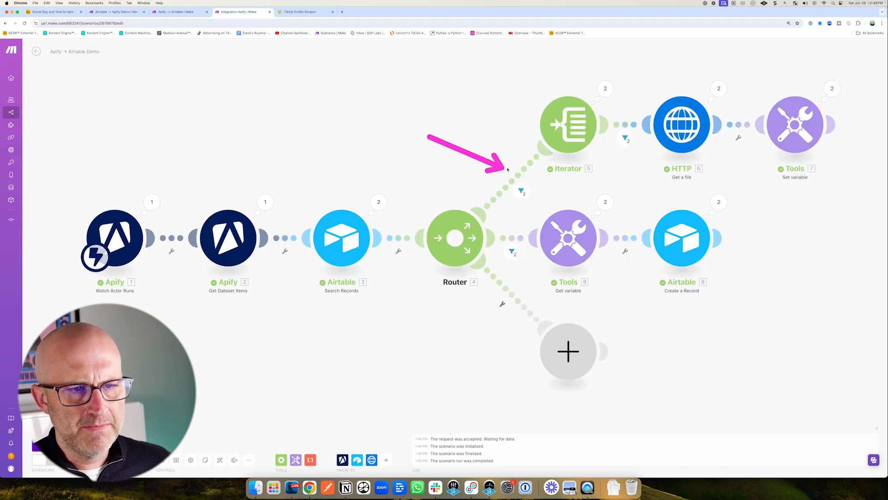
click(522, 188)
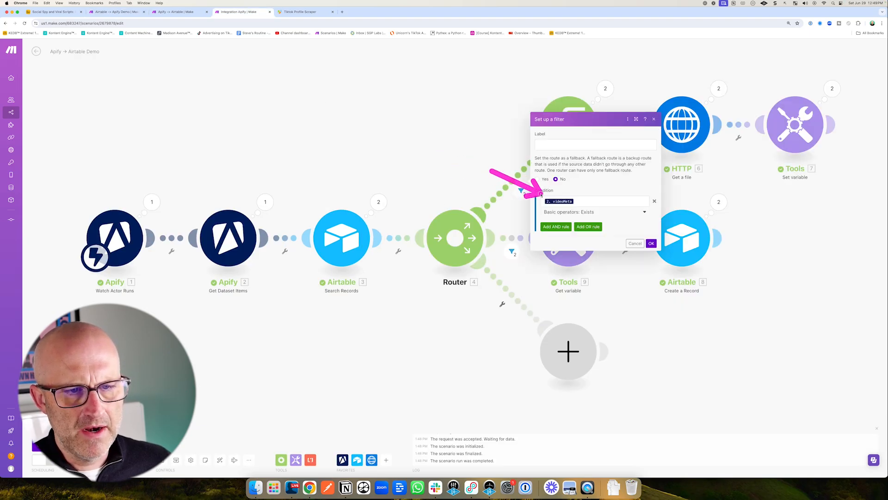
click(389, 124)
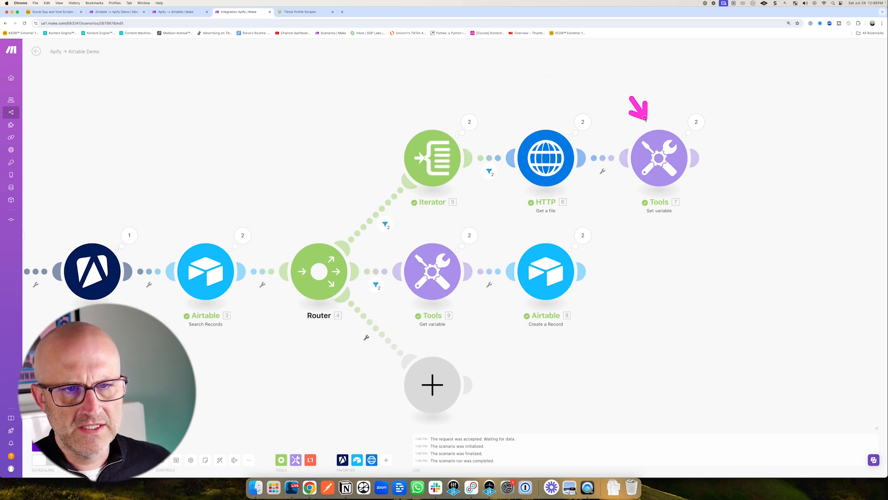
click(384, 272)
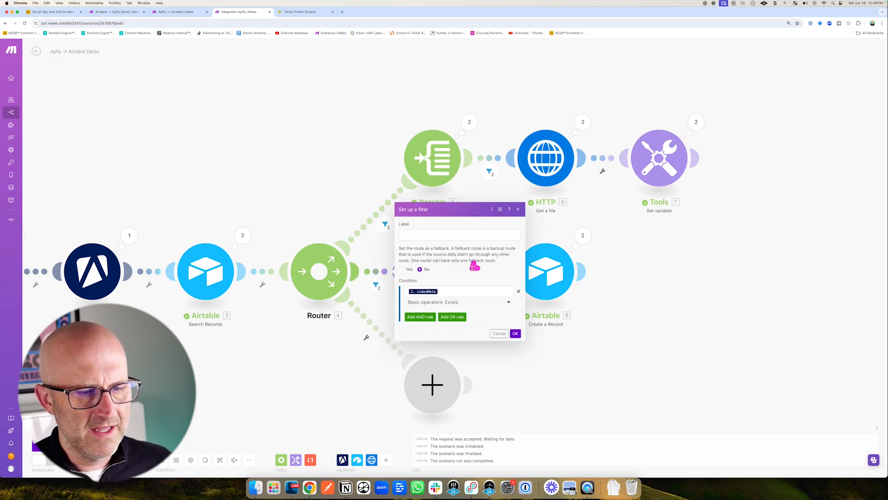
click(528, 308)
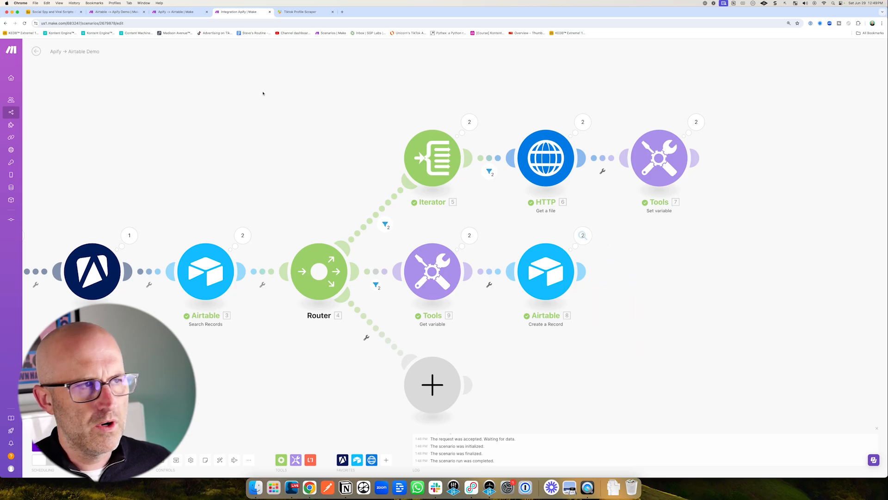
Examine the scraped user record in the Users table and the All Videos view of the Videos table.
click(59, 16)
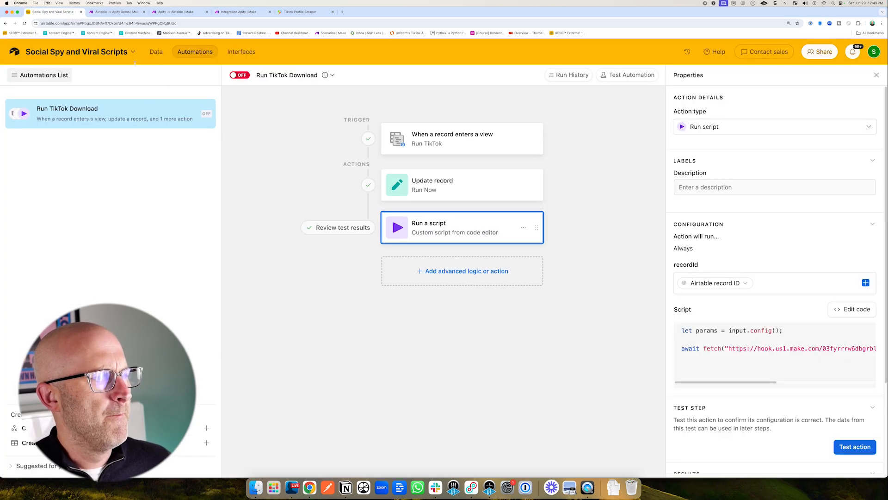
click(154, 52)
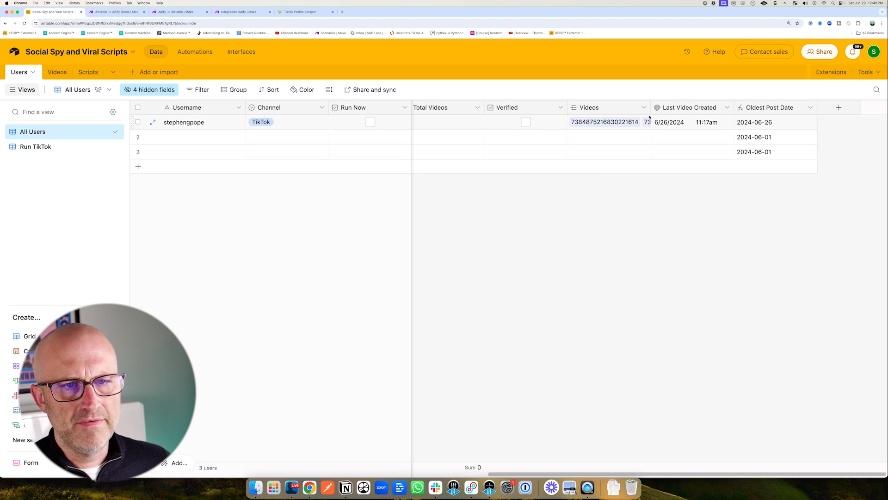
drag(651, 107, 718, 108)
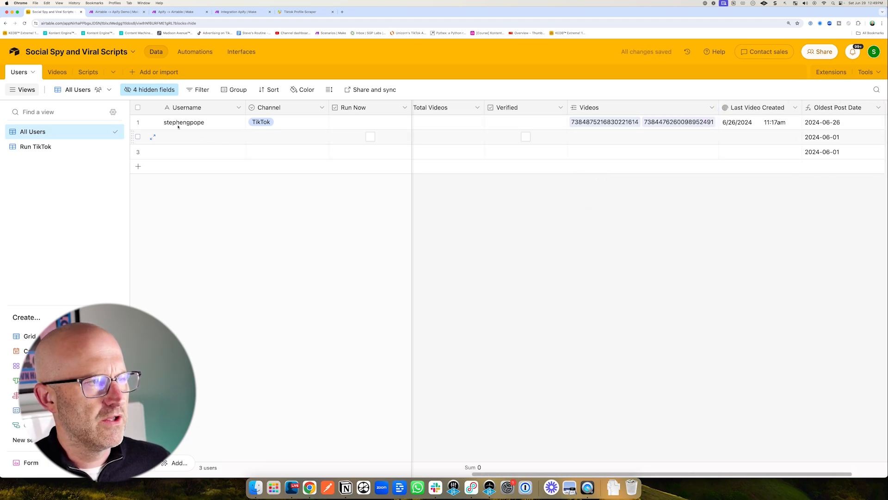
click(56, 73)
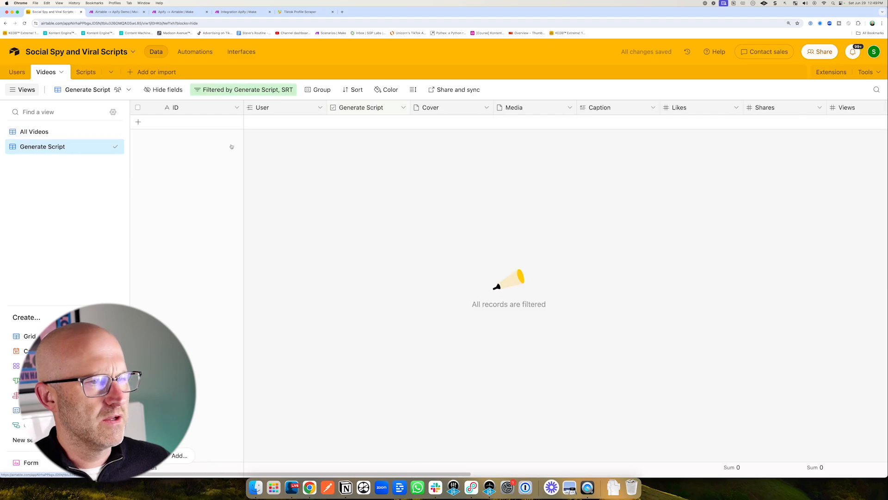
click(34, 133)
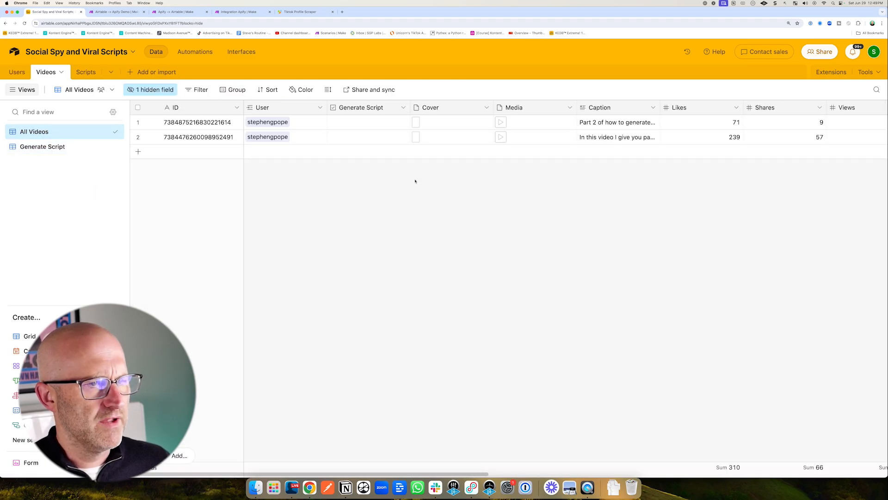
drag(366, 204, 244, 134)
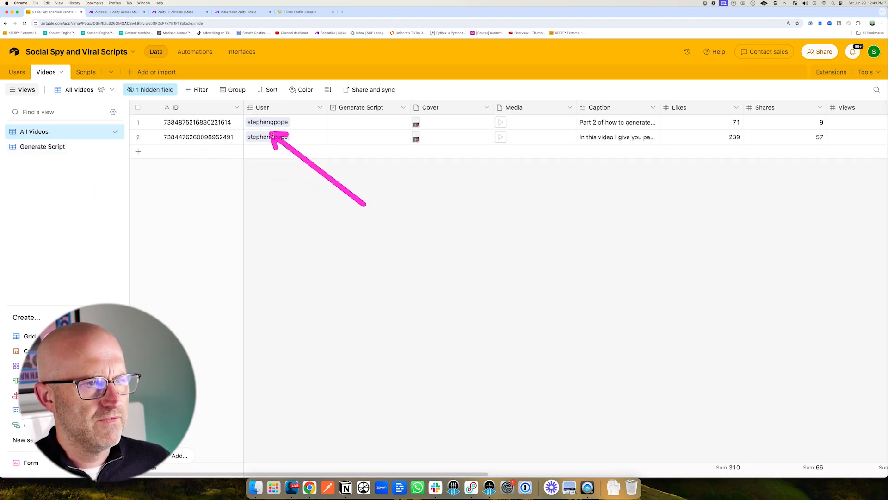
mouse_move(360, 161)
mouse_down()
mouse_move(319, 131)
mouse_move(308, 137)
mouse_up()
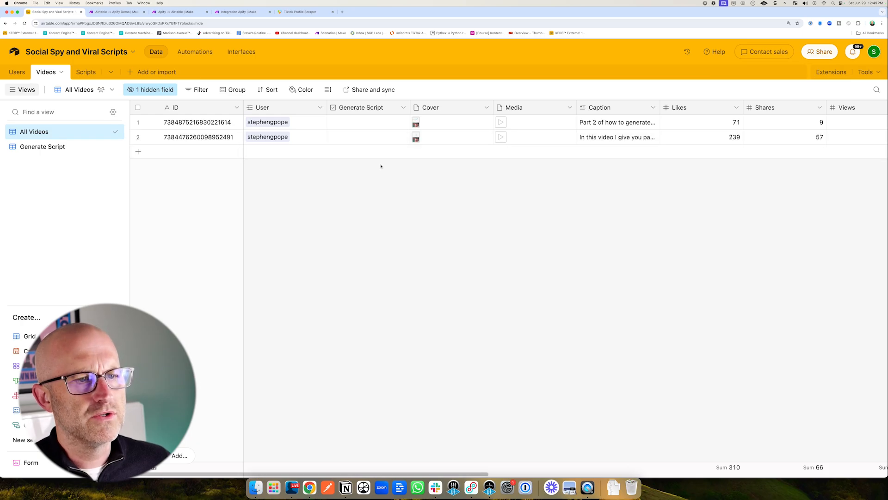
mouse_move(363, 161)
mouse_down()
mouse_move(416, 124)
mouse_move(488, 124)
mouse_up()
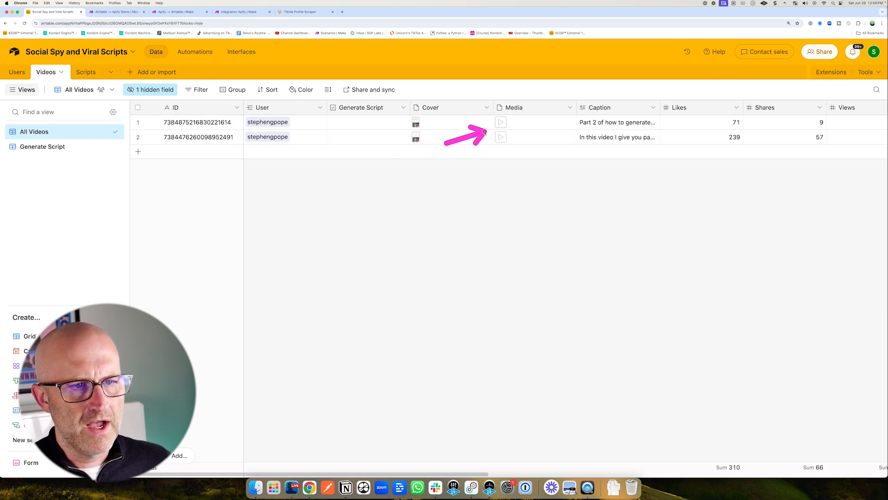
Open and play the first video's Media attachment.
click(502, 124)
click(504, 126)
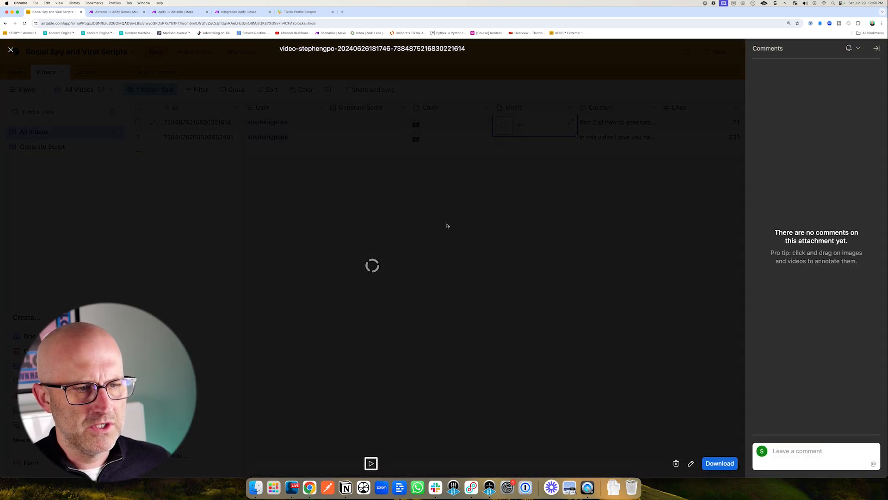
click(292, 443)
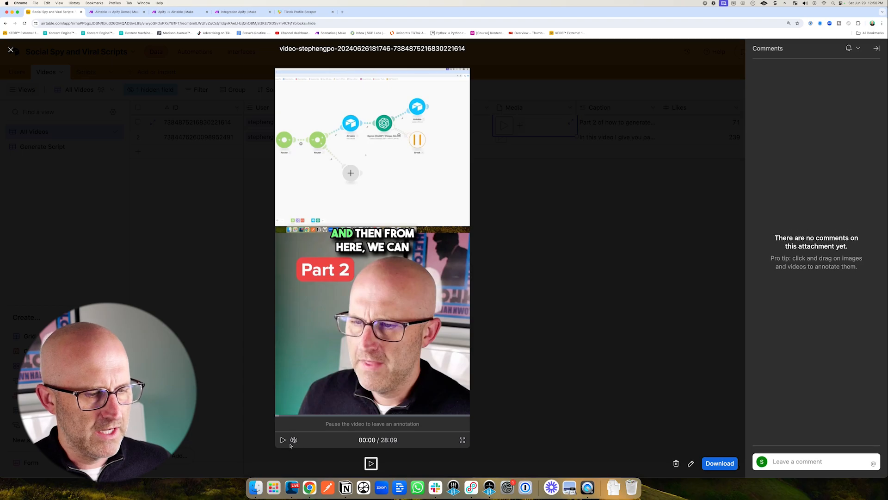
click(282, 440)
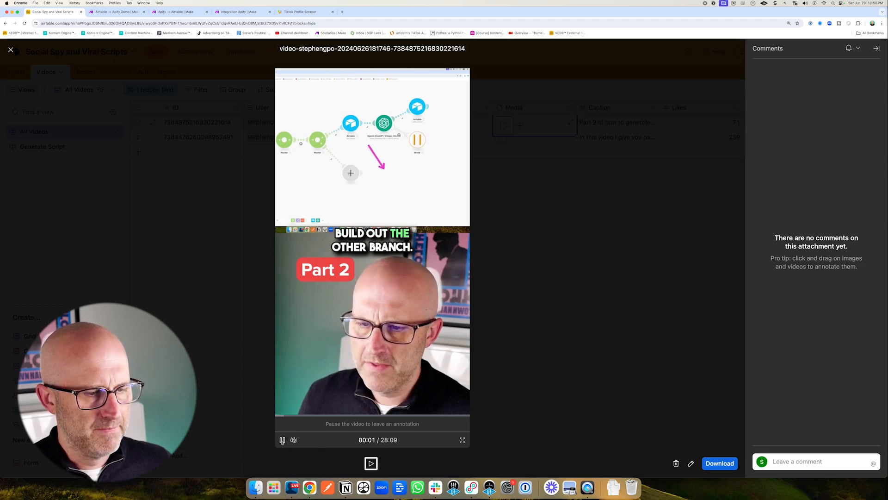
click(229, 361)
Scroll through the video records' fields up to Viral Scripts, then through the Users table fields.
scroll(474, 254, right, 4)
drag(424, 222, 424, 173)
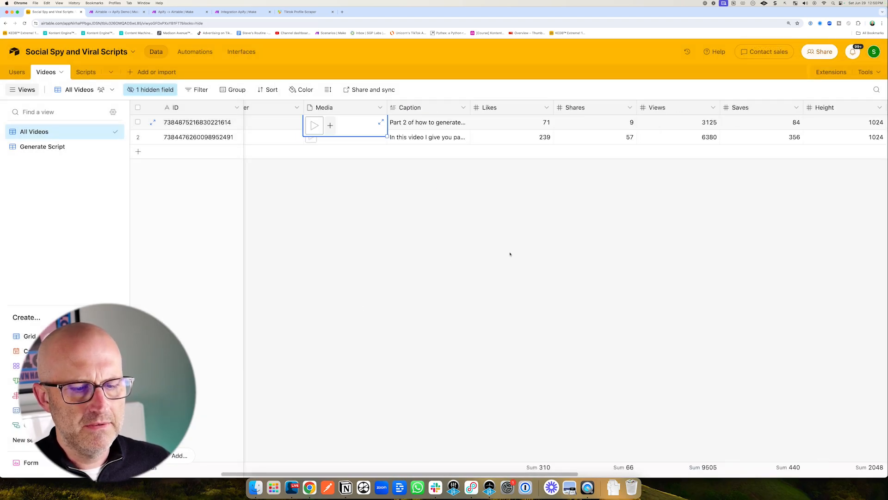
scroll(510, 253, right, 3)
drag(403, 283, 493, 219)
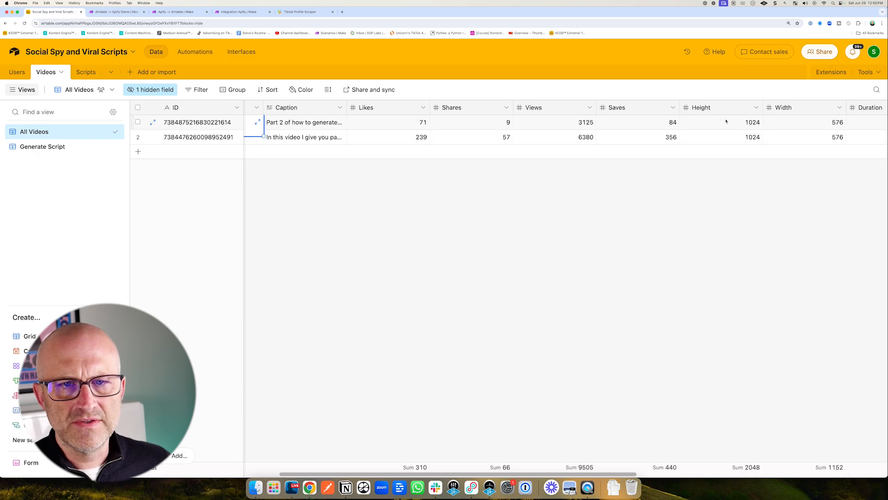
scroll(589, 466, right, 5)
drag(466, 199, 542, 150)
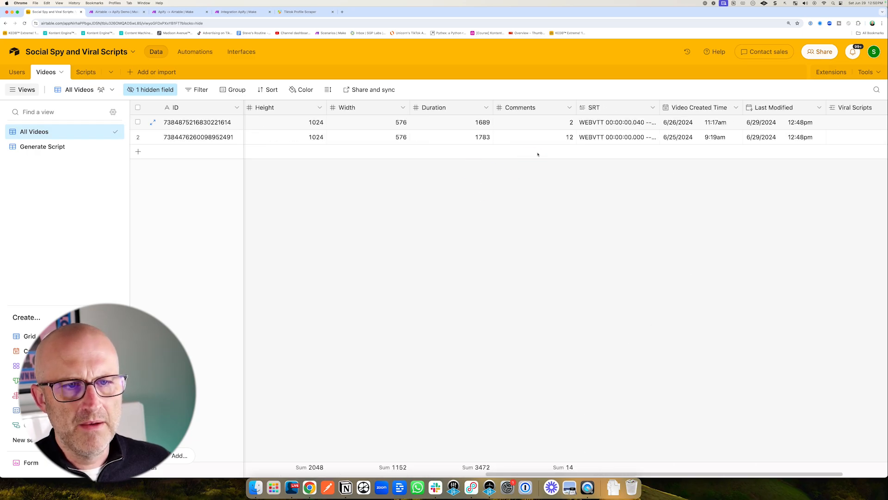
drag(607, 196, 610, 147)
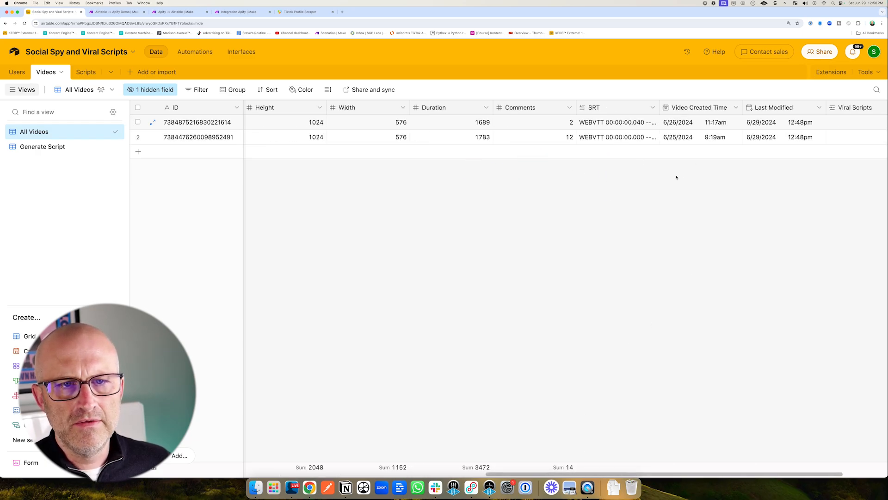
mouse_move(704, 188)
mouse_down()
mouse_move(696, 167)
mouse_move(705, 146)
mouse_up()
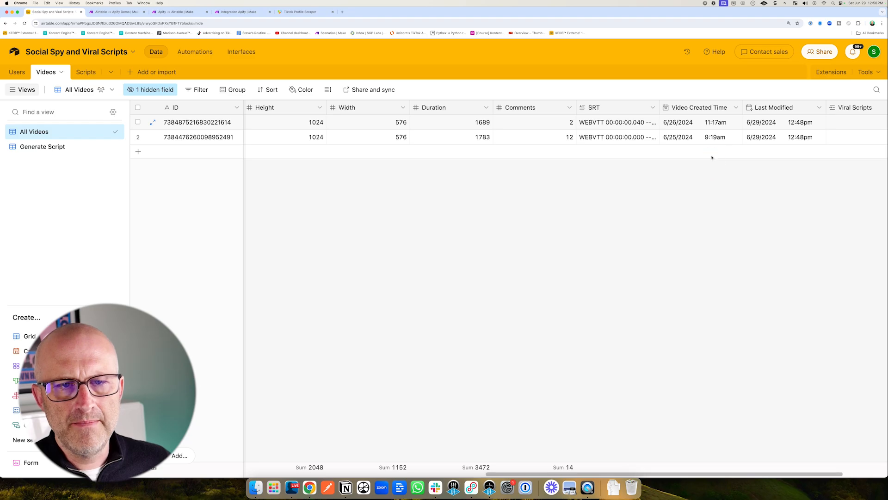
drag(774, 192, 769, 156)
scroll(694, 467, right, 3)
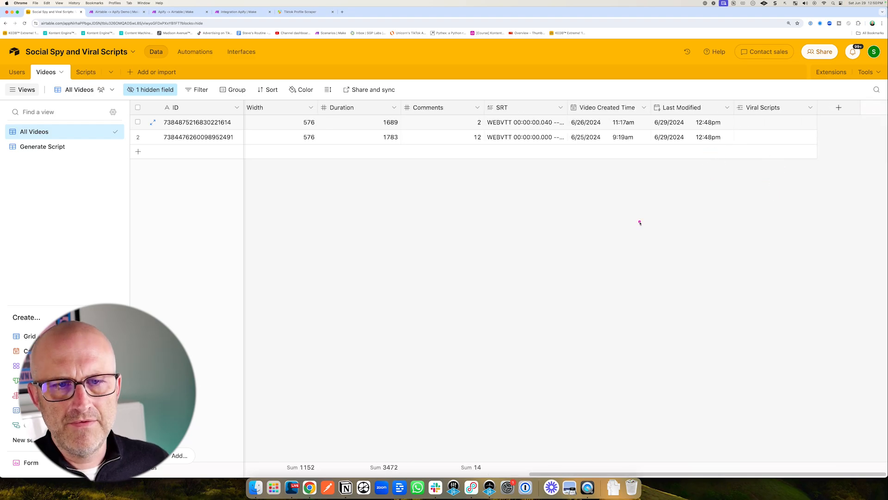
drag(641, 223, 601, 179)
click(17, 71)
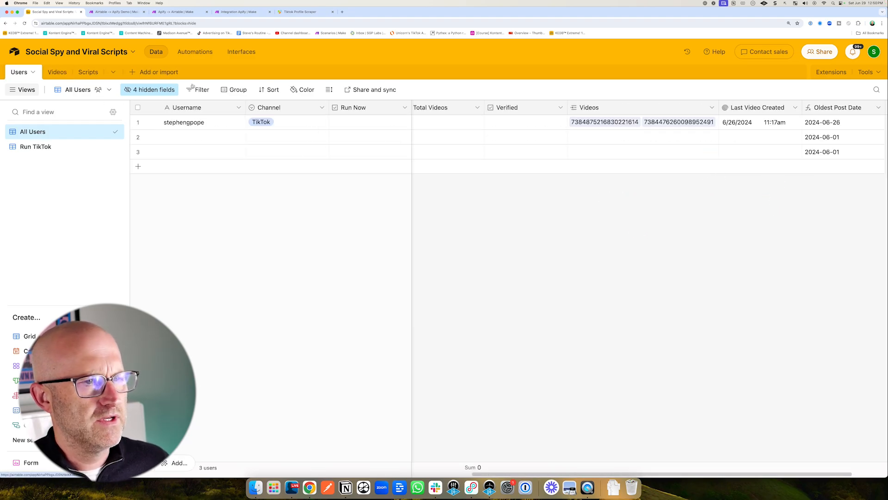
scroll(569, 463, left, 10)
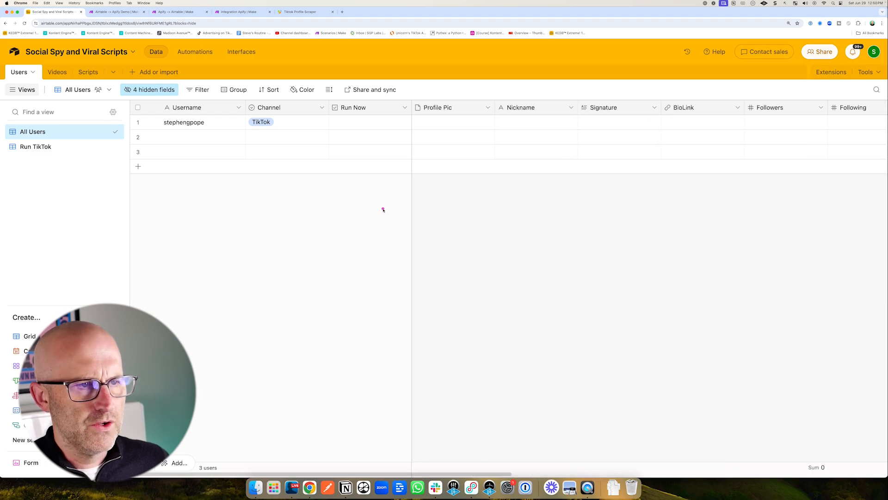
mouse_move(369, 209)
mouse_down()
mouse_move(461, 135)
mouse_move(526, 134)
mouse_up()
mouse_move(337, 383)
mouse_down()
mouse_move(366, 341)
mouse_move(373, 358)
mouse_up()
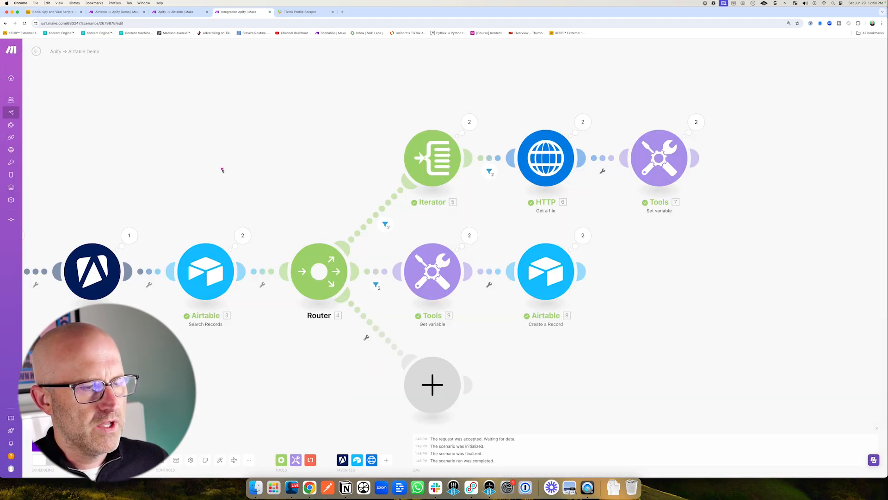
mouse_move(214, 183)
mouse_down()
mouse_move(222, 211)
mouse_move(174, 198)
mouse_move(119, 208)
mouse_up()
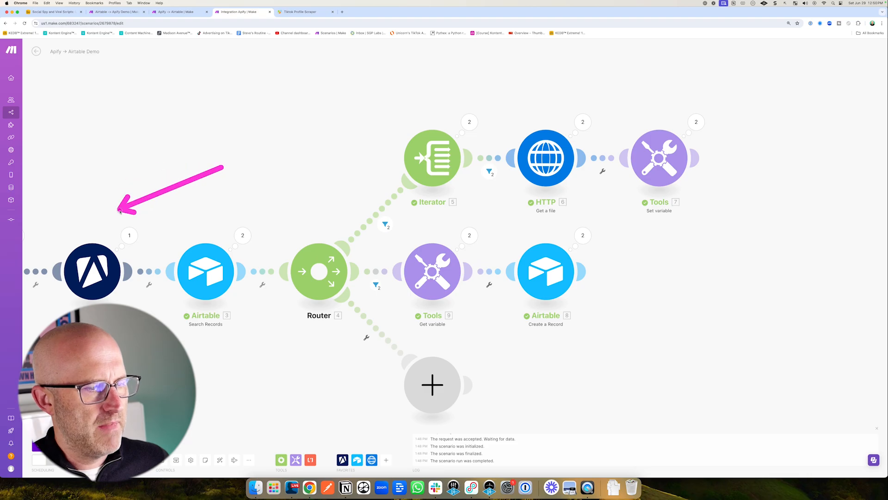
mouse_move(345, 398)
mouse_down()
mouse_move(362, 357)
mouse_move(353, 348)
mouse_move(383, 355)
mouse_move(382, 387)
mouse_up()
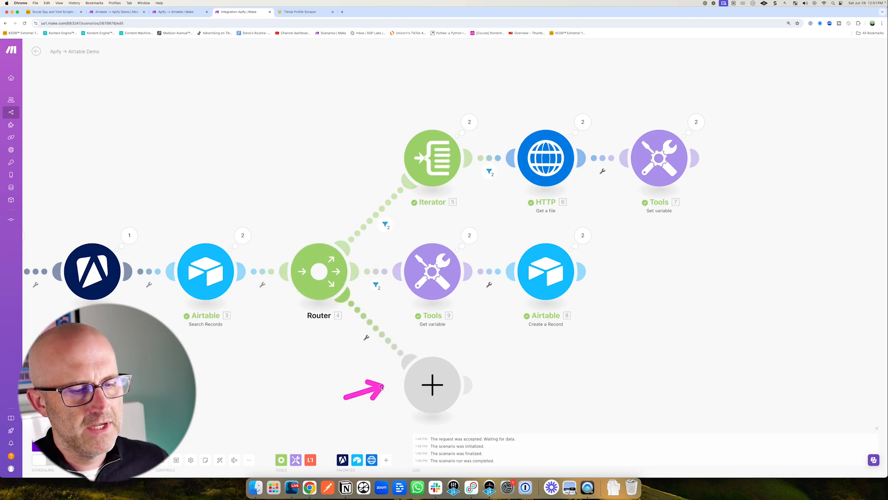
drag(212, 168, 208, 232)
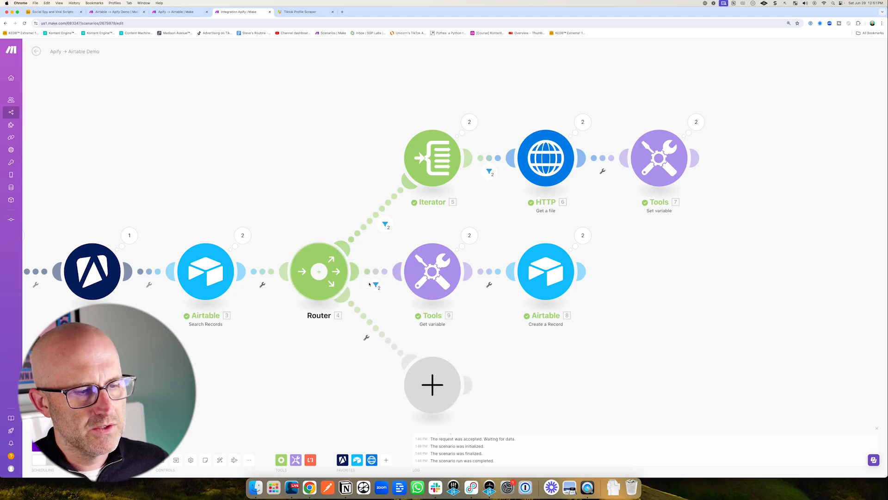
mouse_move(352, 400)
mouse_down()
mouse_move(363, 352)
mouse_move(385, 385)
mouse_move(377, 350)
mouse_up()
Set up a filter on the router's third route where Bundle order position is equal to 1.
click(377, 333)
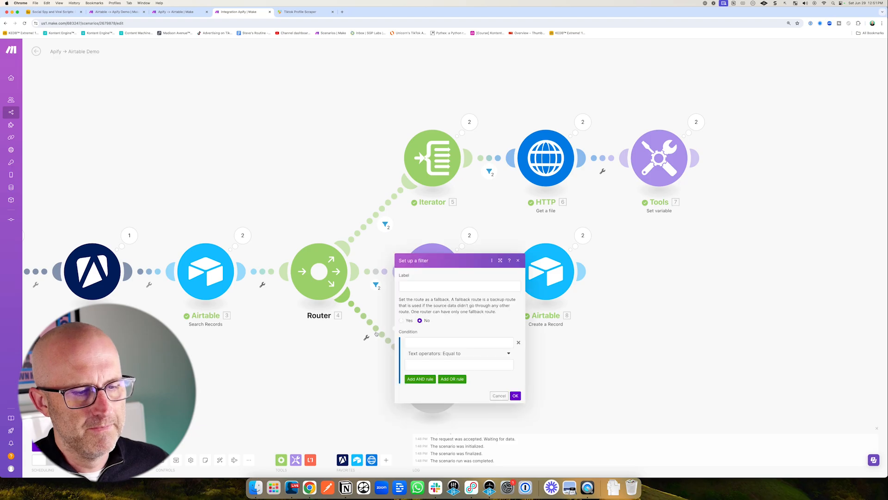
click(419, 342)
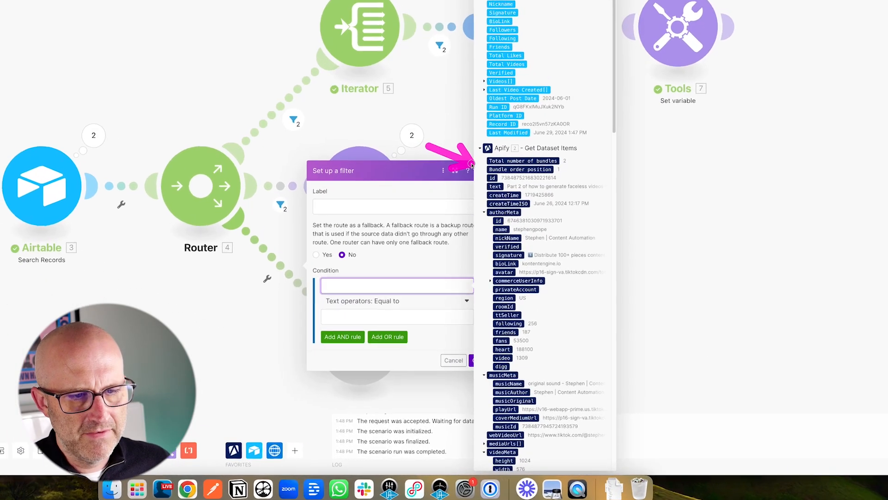
click(515, 163)
click(337, 316)
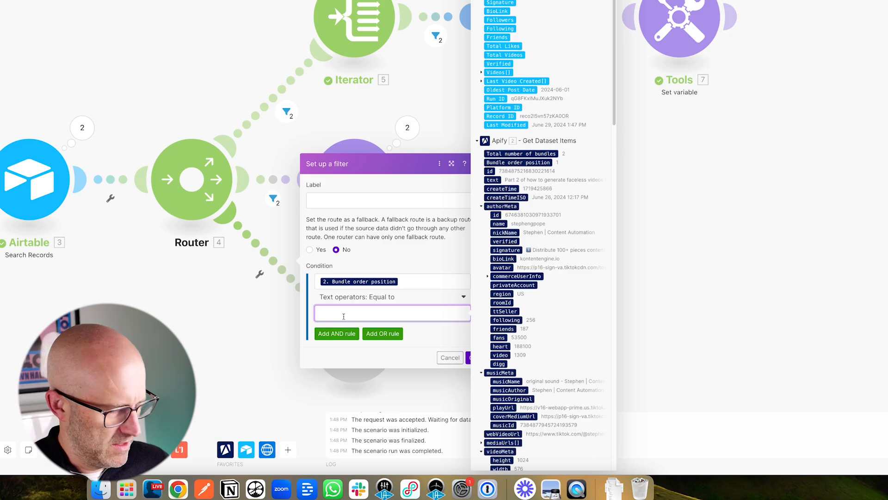
click(432, 334)
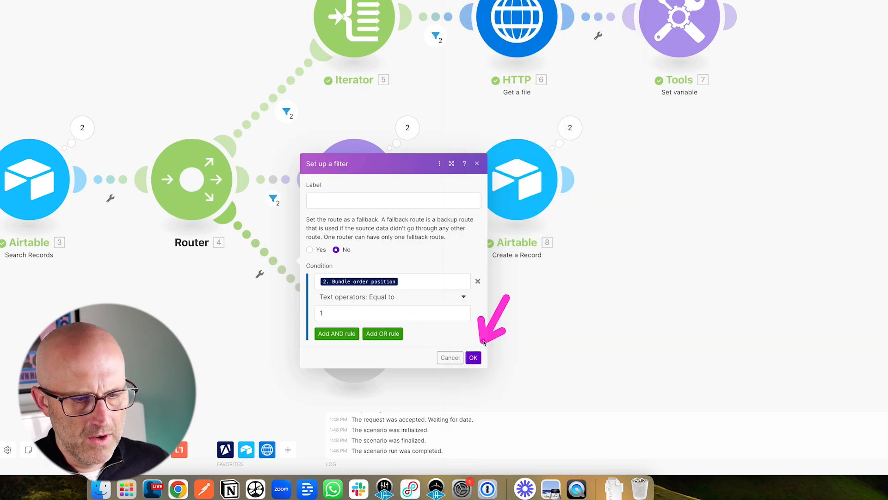
click(477, 356)
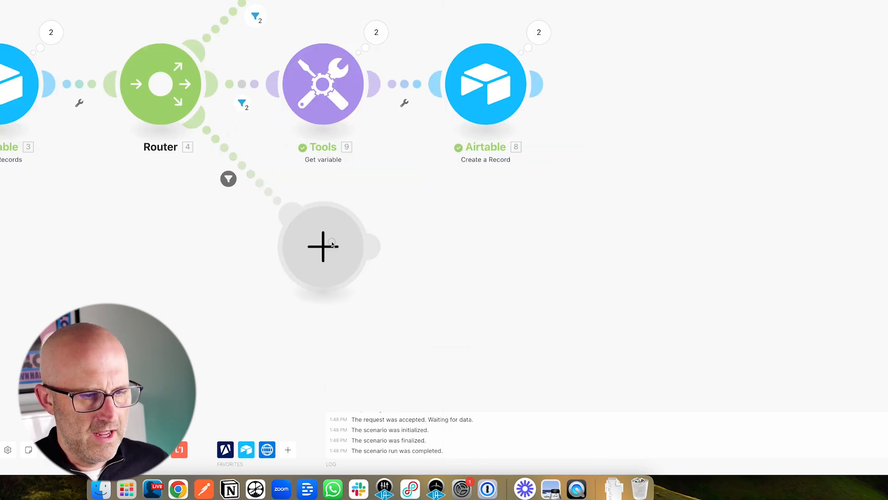
Add an Airtable Update a Record module to that route, using the Social Spy and Viral Scripts base and the Users table.
click(323, 246)
click(428, 208)
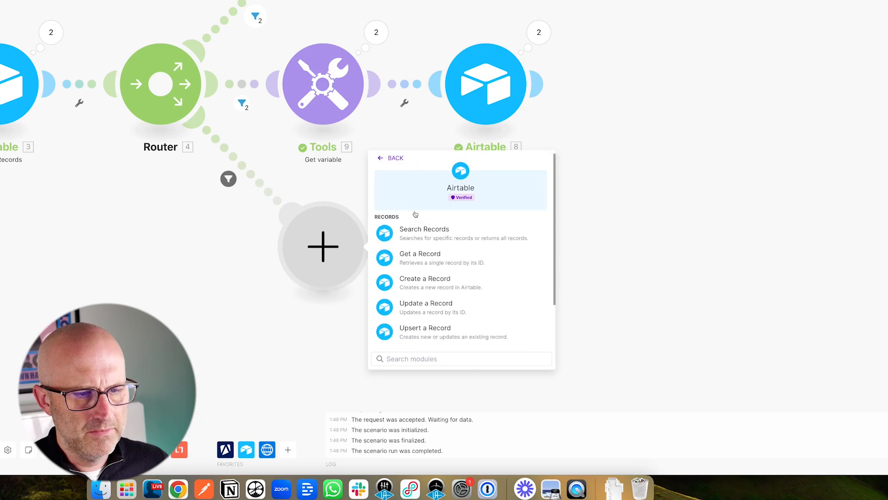
click(448, 306)
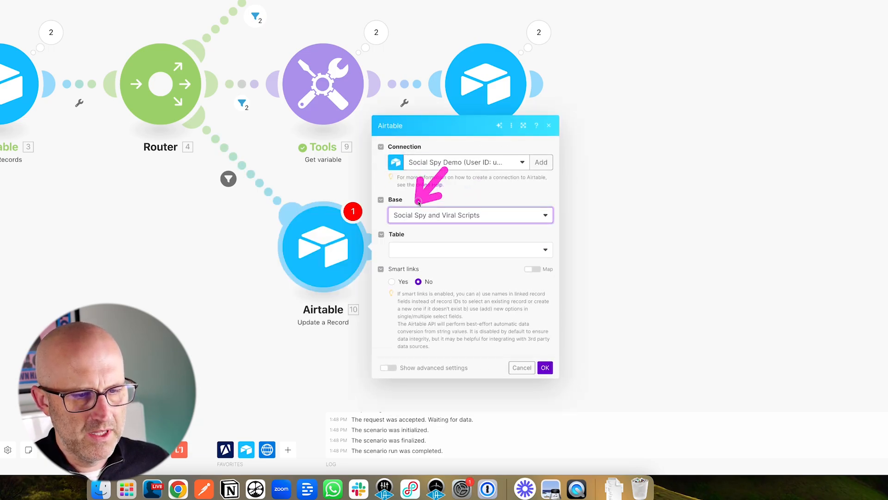
click(424, 251)
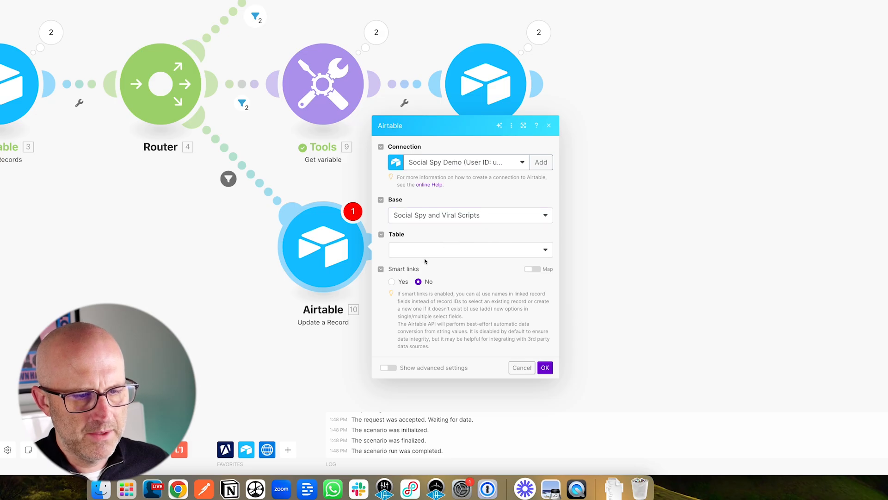
click(406, 267)
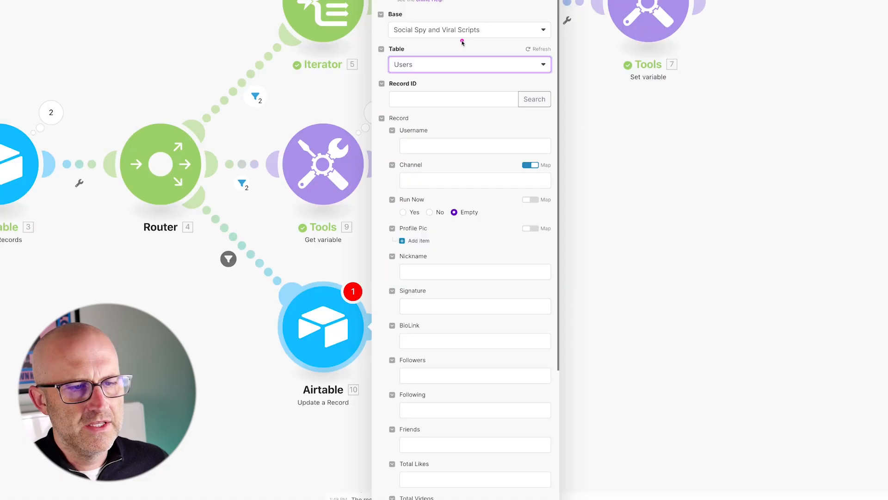
Map the Record ID field to the ID from the Airtable Search Records module.
click(424, 101)
scroll(607, 415, down, 15)
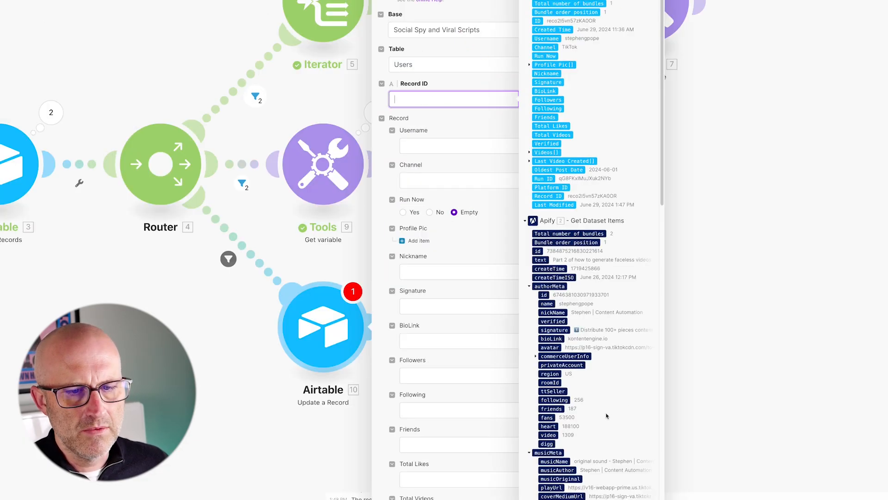
scroll(606, 410, up, 15)
drag(441, 2, 515, 19)
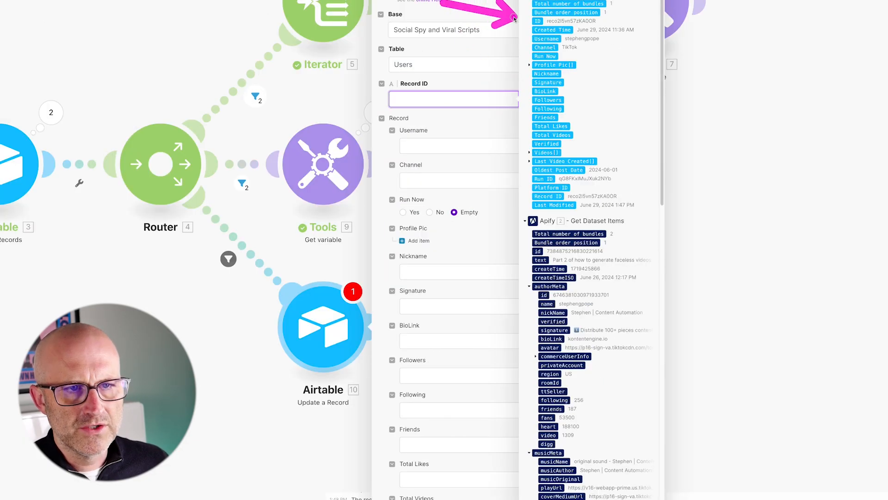
click(538, 21)
mouse_move(486, 96)
mouse_down()
mouse_move(453, 106)
mouse_move(432, 129)
mouse_move(429, 169)
mouse_up()
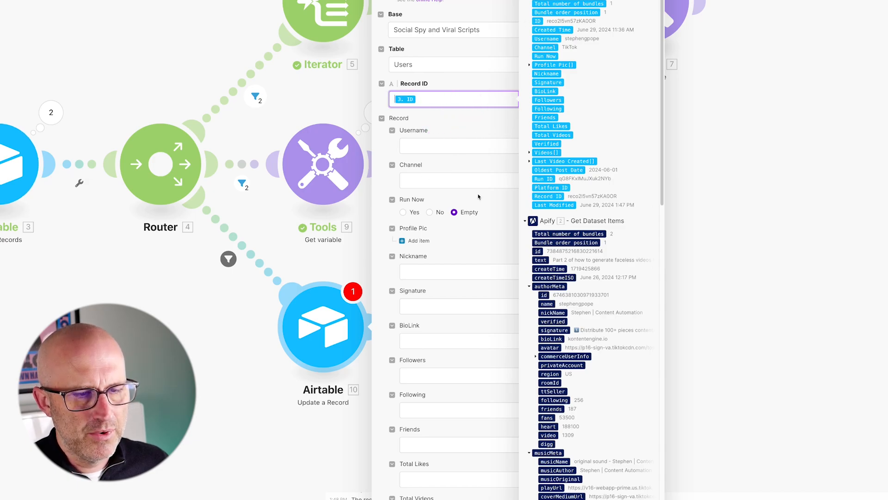
Add a Profile Pic item and map its File URL to the authorMeta avatar from Apify.
scroll(445, 154, down, 3)
drag(449, 86, 408, 130)
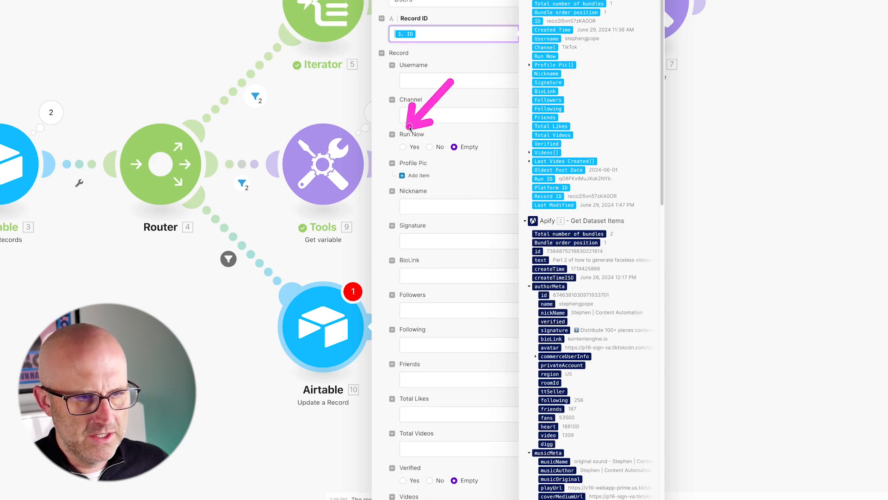
mouse_move(489, 124)
mouse_down()
mouse_move(433, 155)
mouse_move(437, 174)
mouse_up()
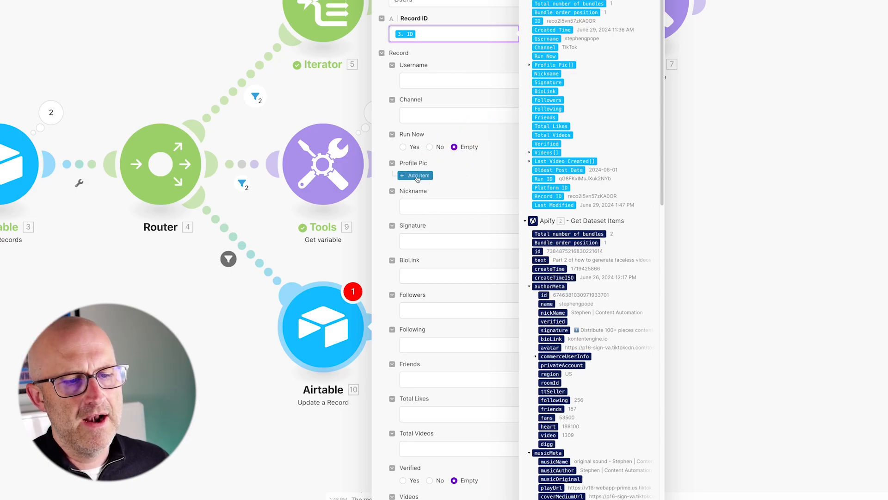
click(418, 176)
click(440, 207)
drag(497, 80, 537, 57)
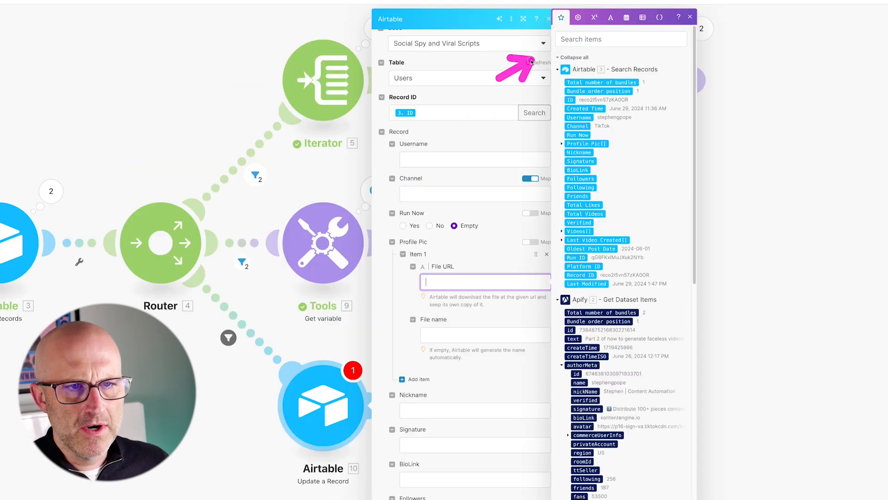
click(568, 39)
text(ava)
drag(500, 314, 553, 309)
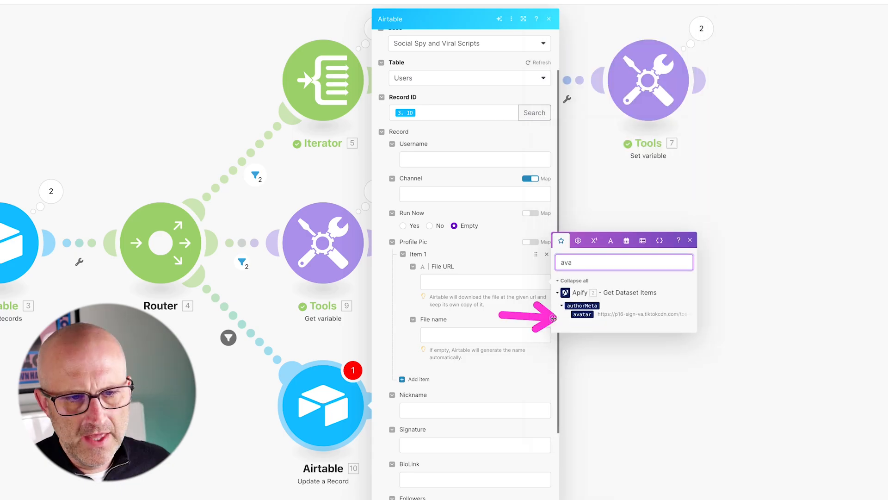
click(582, 314)
Map Nickname to authorMeta nickName and Signature to authorMeta signature.
text(Nick)
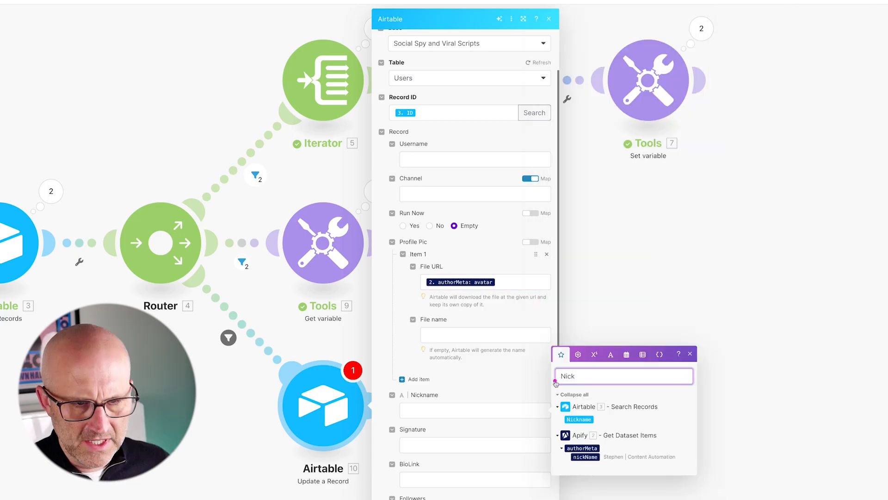
drag(570, 321, 569, 364)
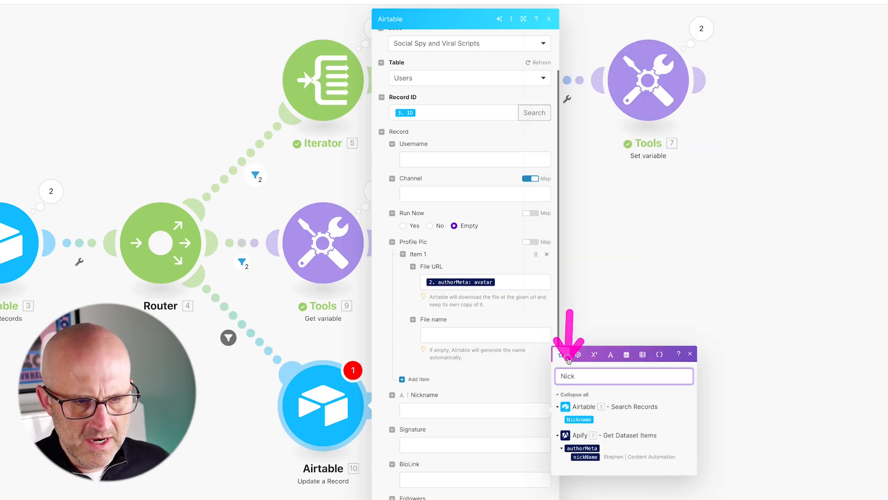
click(425, 410)
drag(455, 346, 424, 402)
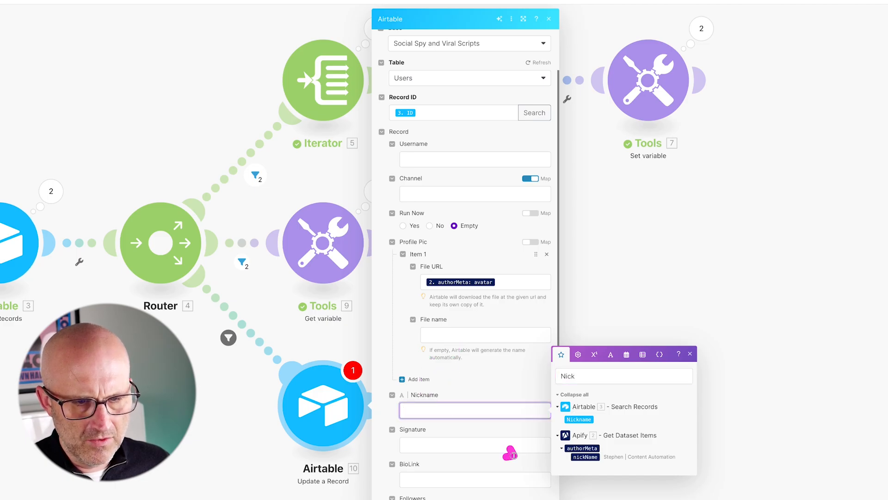
drag(509, 449, 566, 458)
click(586, 457)
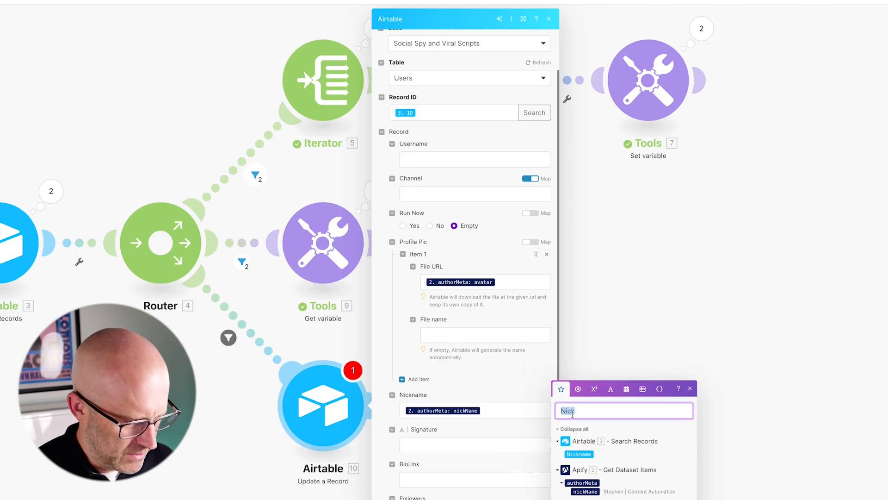
text(Sig)
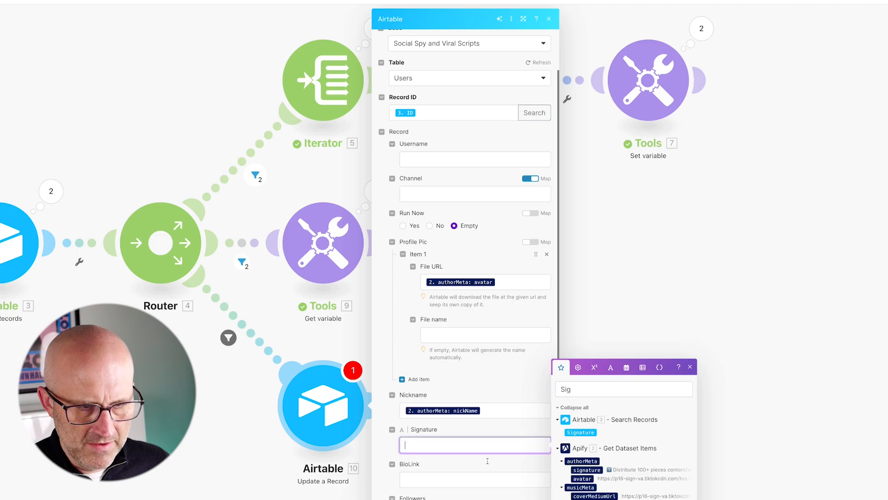
drag(520, 476, 565, 468)
click(579, 471)
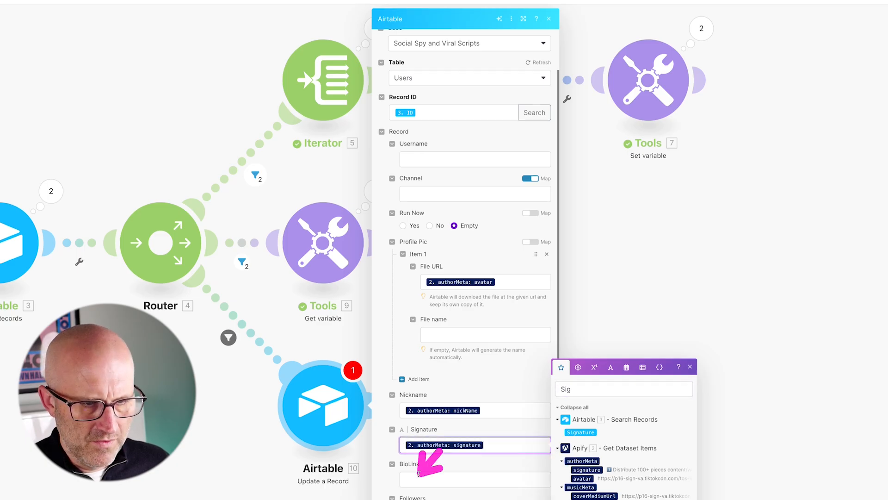
Map BioLink to authorMeta bioLink and Followers to authorMeta fans.
scroll(418, 347, down, 3)
click(419, 346)
click(573, 291)
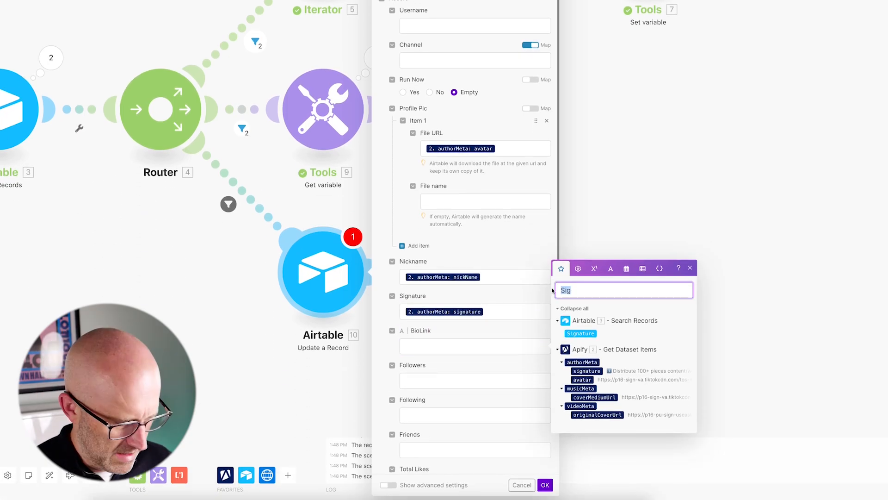
text(Bio)
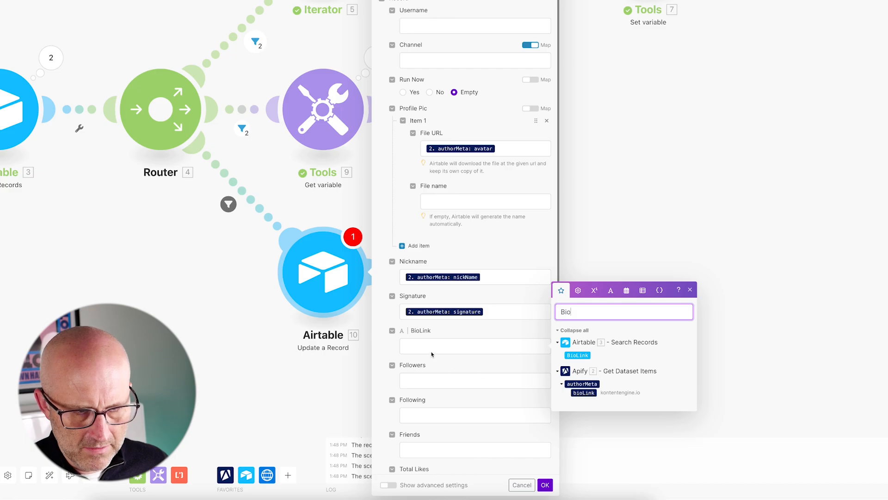
click(432, 352)
click(579, 393)
click(423, 383)
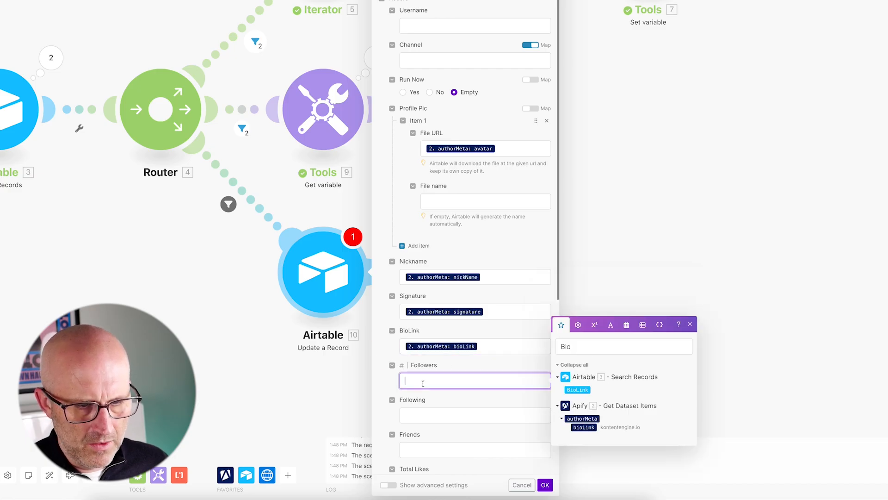
click(570, 376)
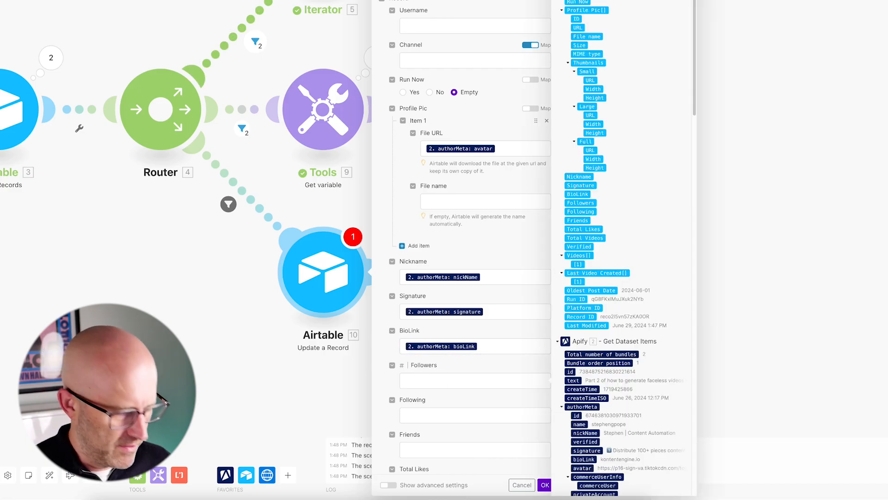
text(fans)
click(579, 413)
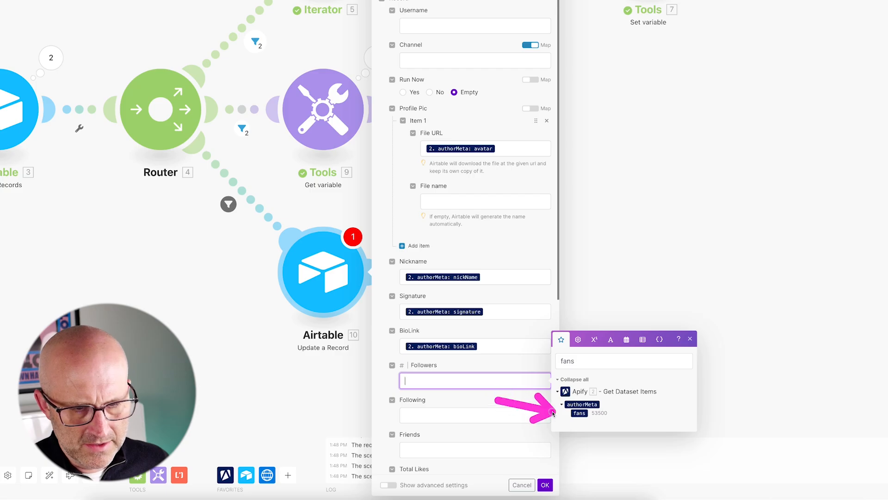
Map Following to authorMeta following and Friends to authorMeta friends.
scroll(472, 400, down, 3)
click(419, 298)
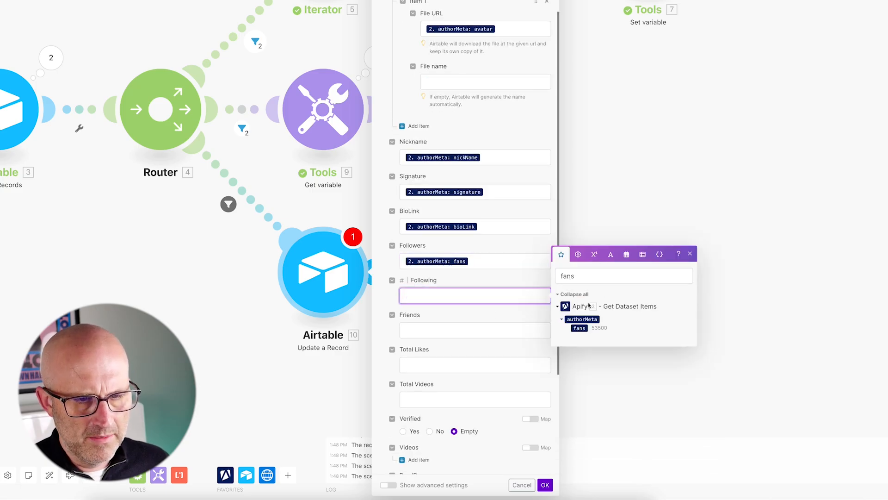
double_click(571, 276)
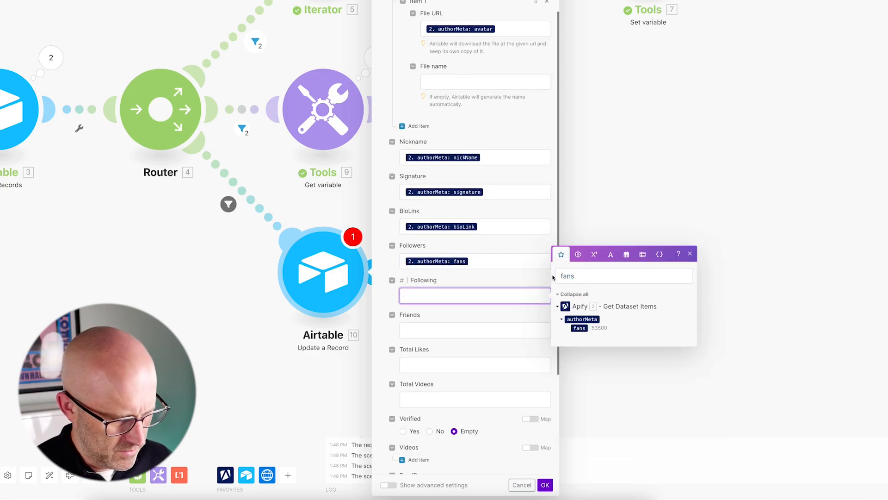
text(fo)
click(587, 347)
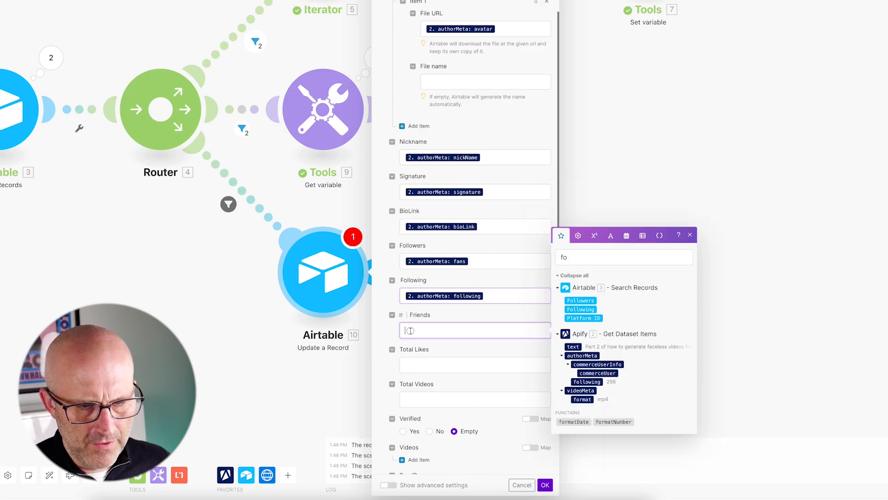
key(Tab)
double_click(602, 257)
text(friends)
click(584, 373)
key(Tab)
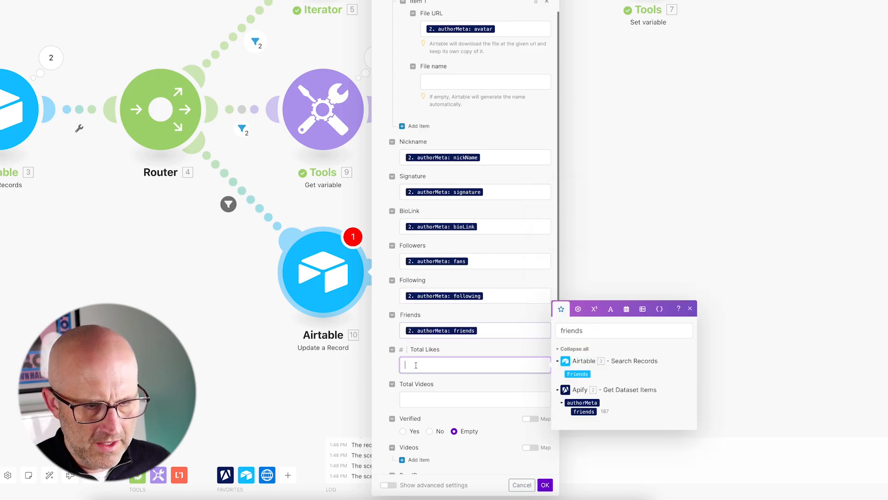
Map Total Likes to the authorMeta heart value and Total Videos to the authorMeta video value.
double_click(601, 330)
text(hear)
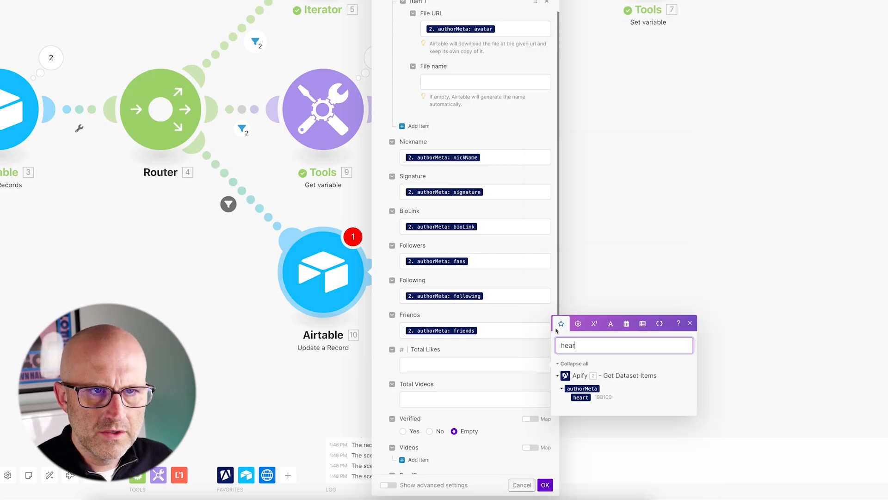
key(Return)
click(464, 402)
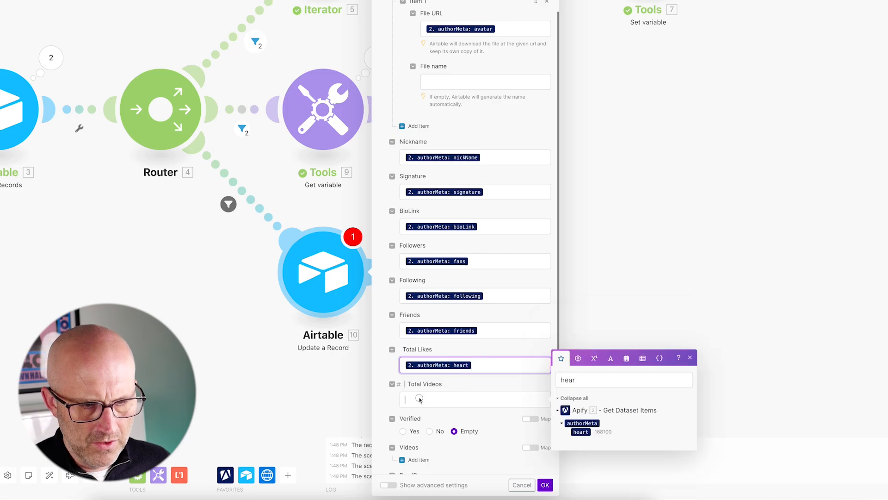
double_click(602, 379)
key(BackSpace)
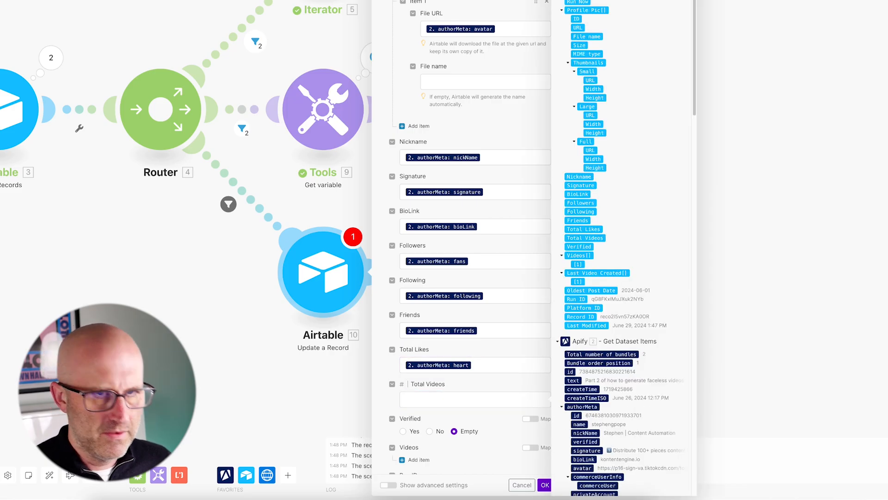
text(video)
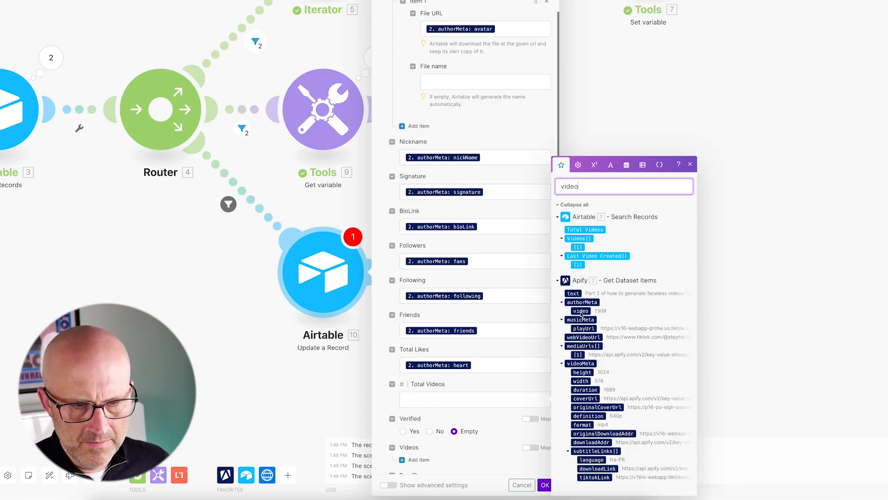
key(Return)
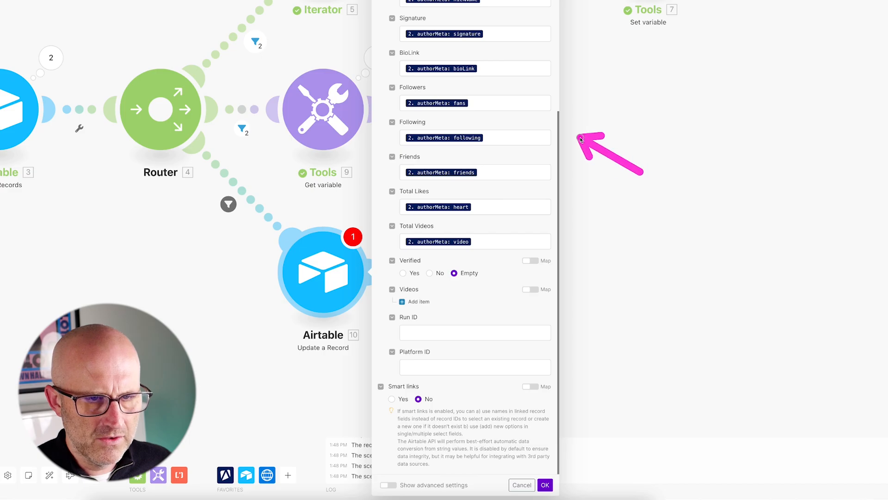
Map Platform ID to the authorMeta id, confirm the Update a Record module and save the scenario.
click(463, 332)
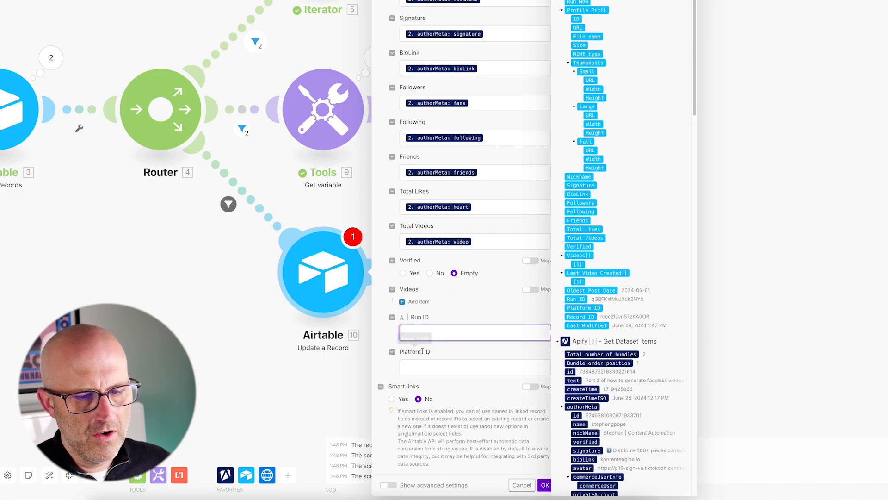
click(461, 346)
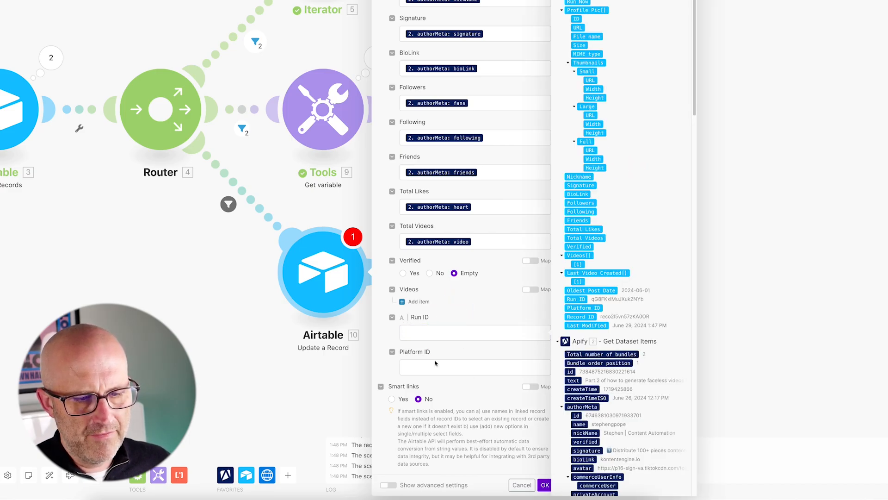
click(415, 368)
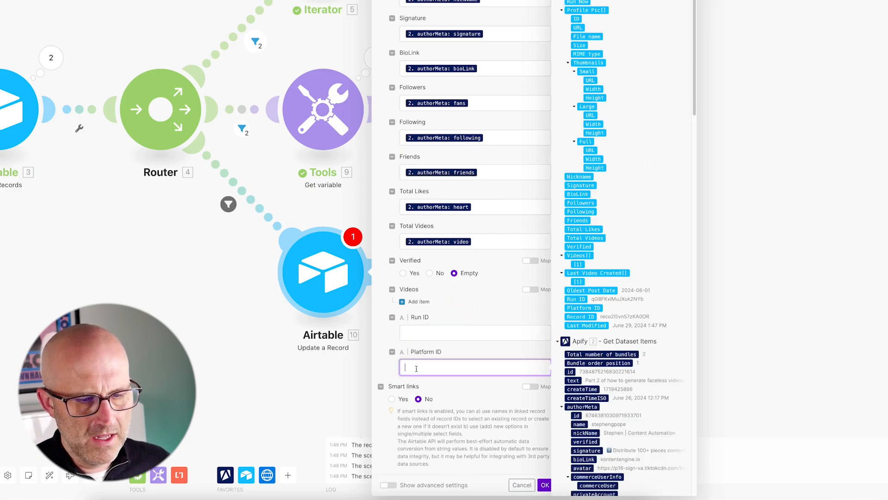
click(576, 415)
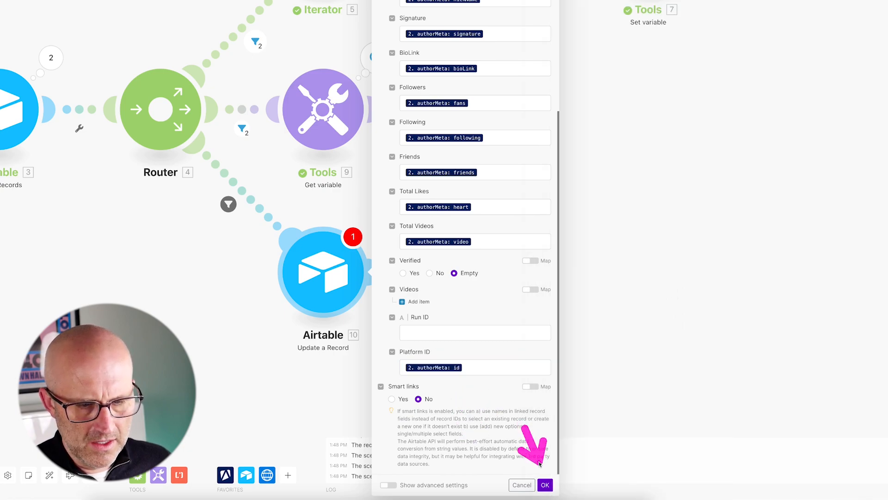
click(545, 484)
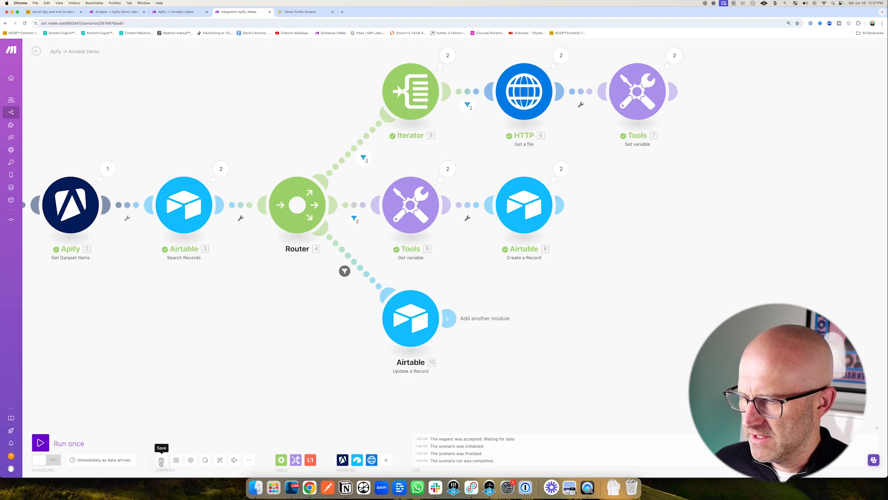
click(162, 461)
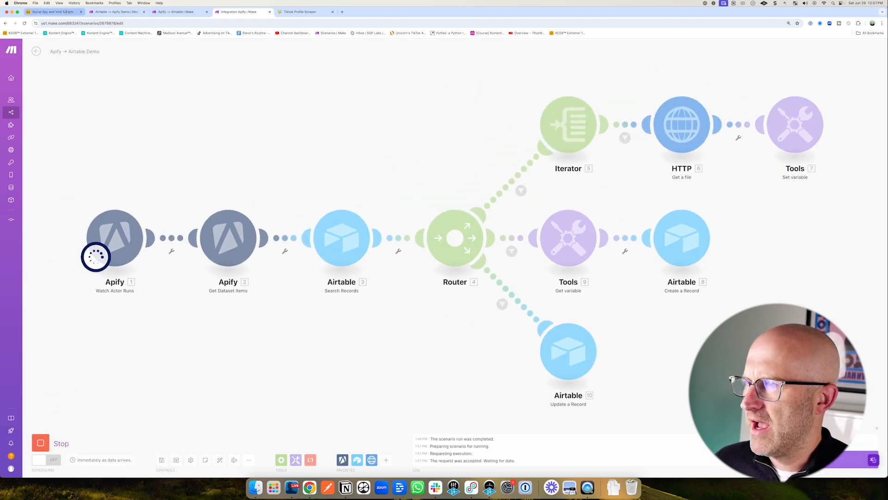
Review the Users table and the settings of its Last Video Created rollup field without changing them.
click(53, 12)
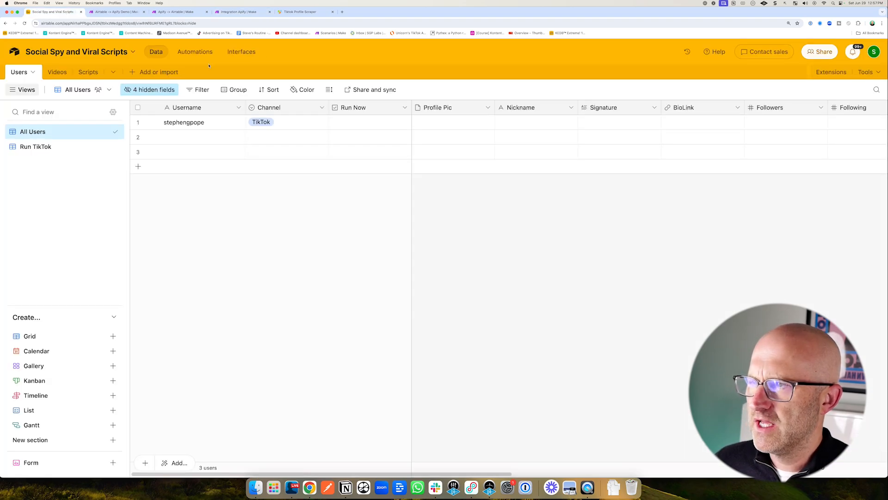
click(57, 71)
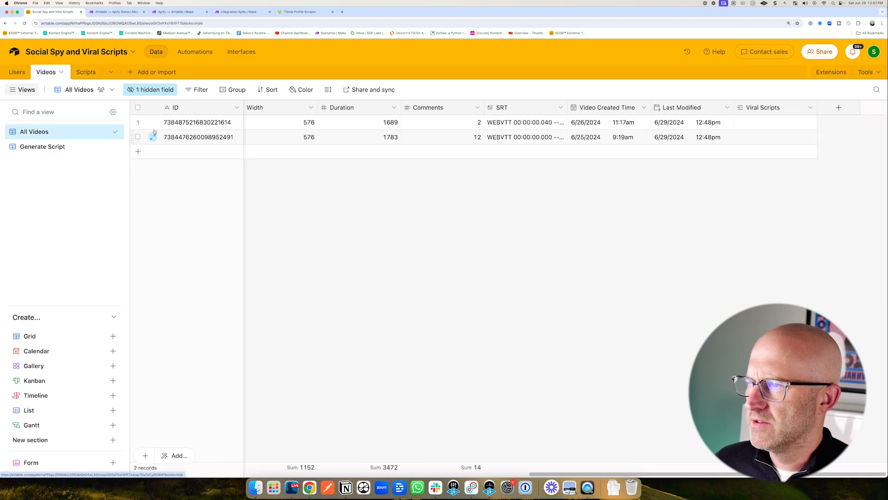
click(138, 107)
click(17, 71)
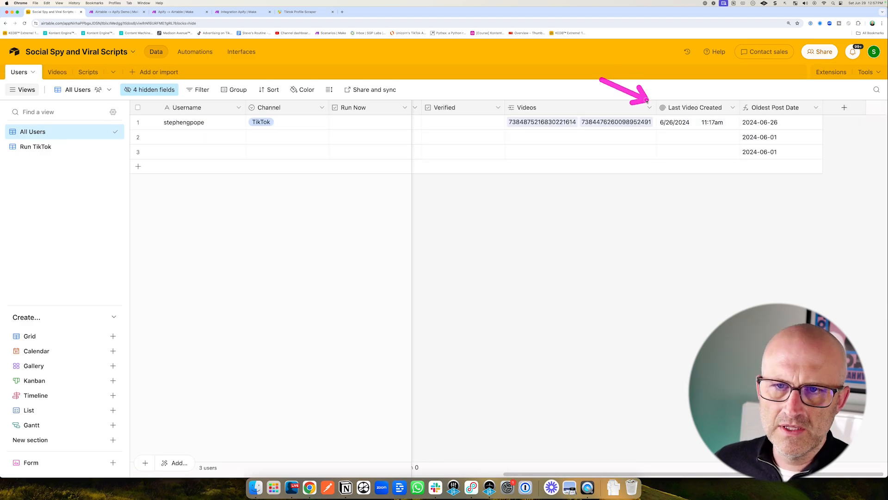
click(733, 108)
click(716, 126)
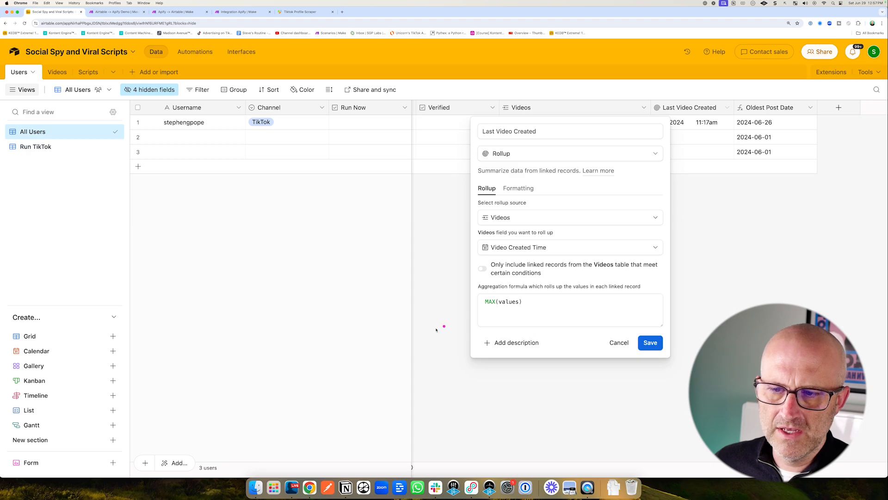
drag(398, 342, 470, 306)
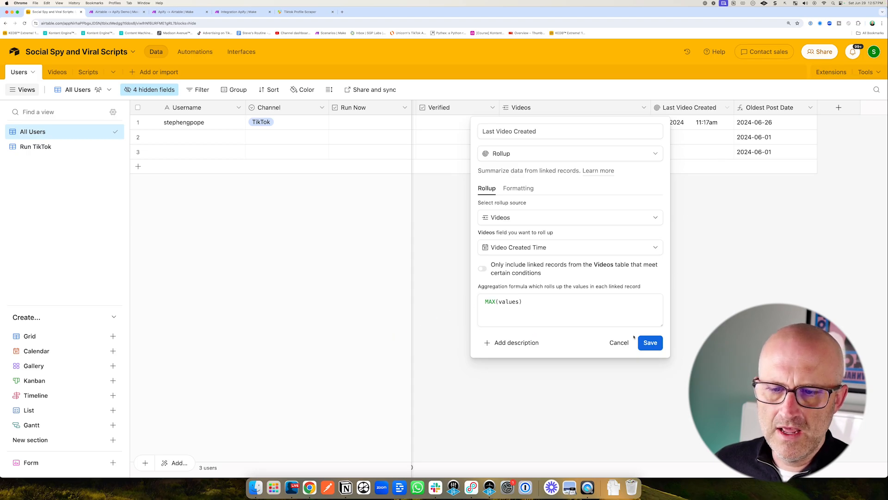
click(619, 342)
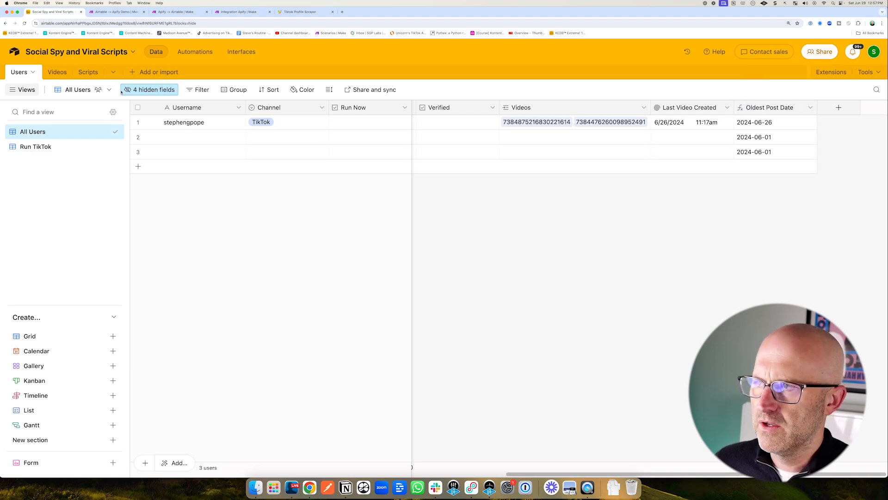
Delete all records from the Videos table.
click(57, 71)
click(138, 107)
right_click(196, 123)
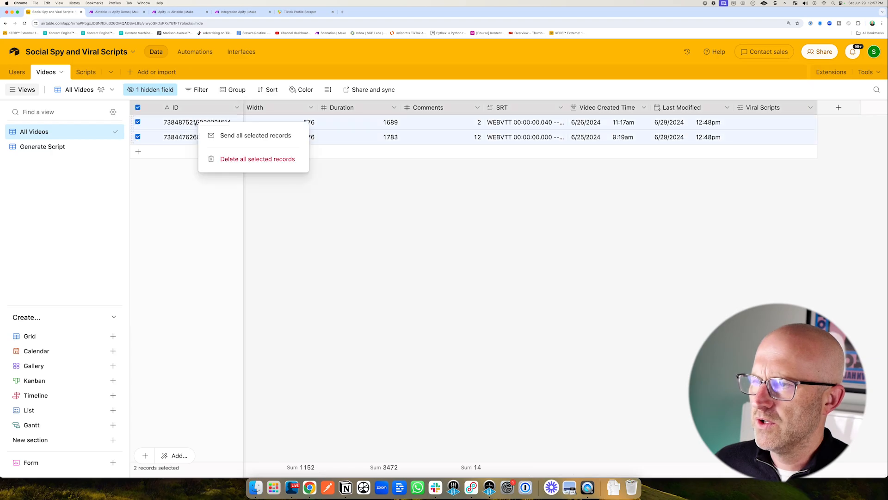
click(241, 159)
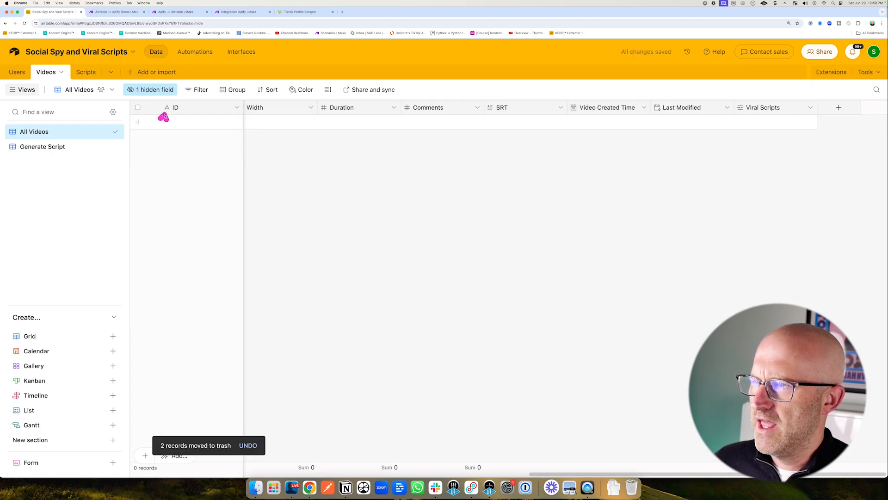
Check the Airtable automation, the Make scenario run and the TikTok Profile Scraper runs in Apify.
click(195, 51)
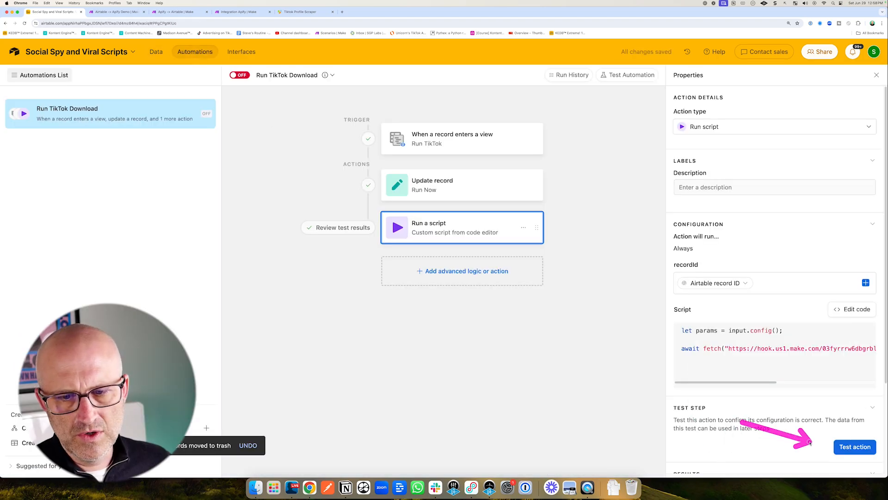
click(242, 14)
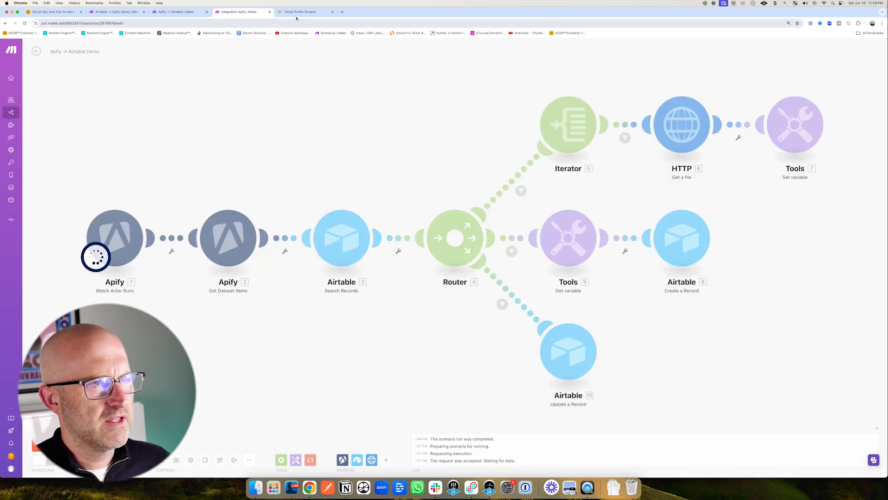
key(ctrl+Tab)
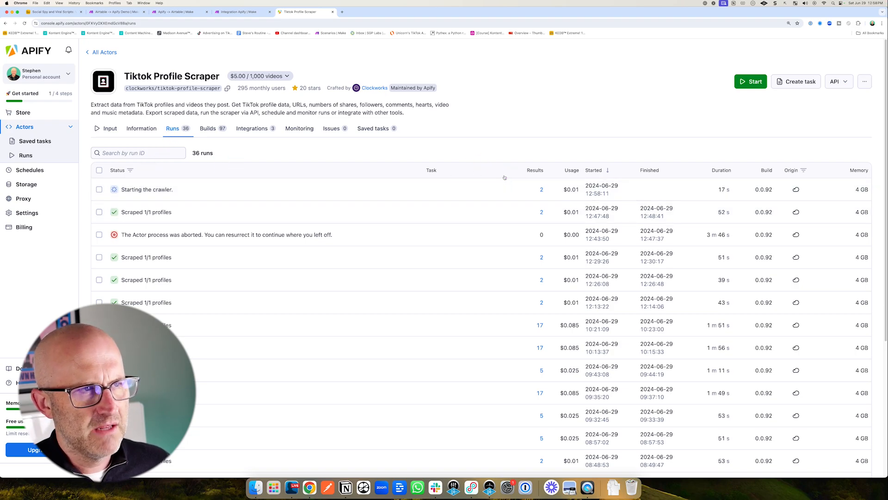
click(239, 12)
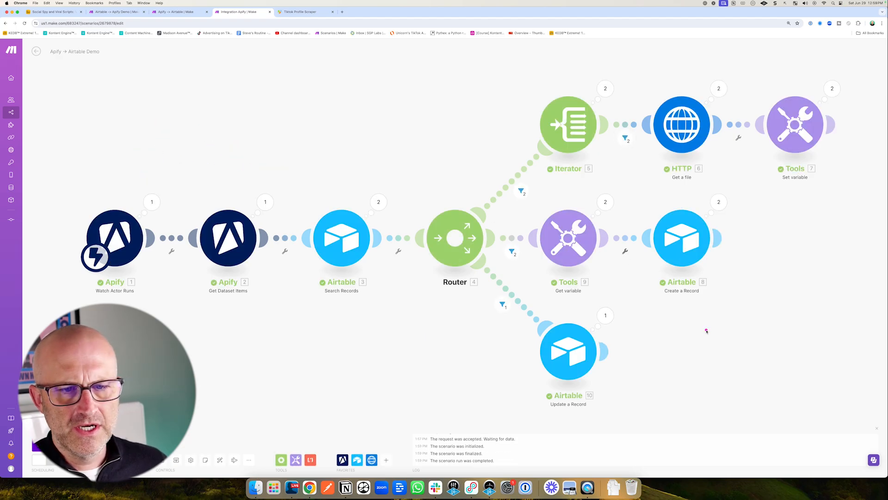
Review the newly scraped data in the Videos and Users tables.
click(52, 11)
click(151, 54)
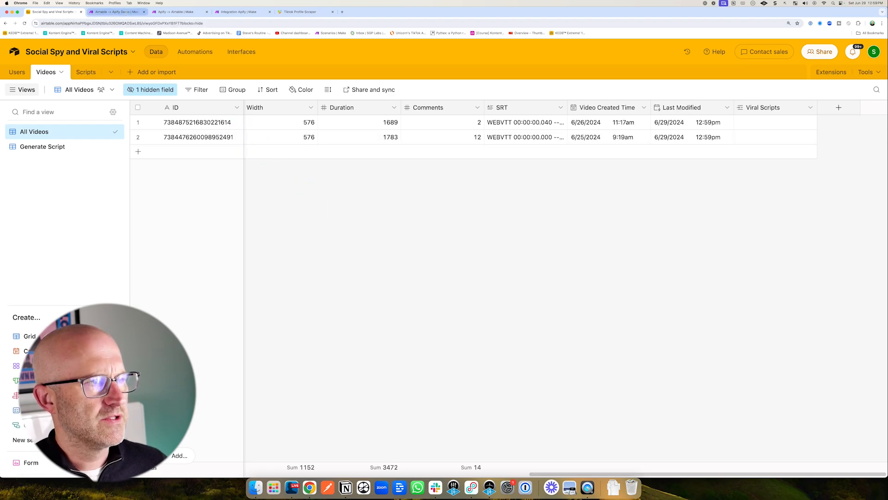
scroll(416, 469, left, 10)
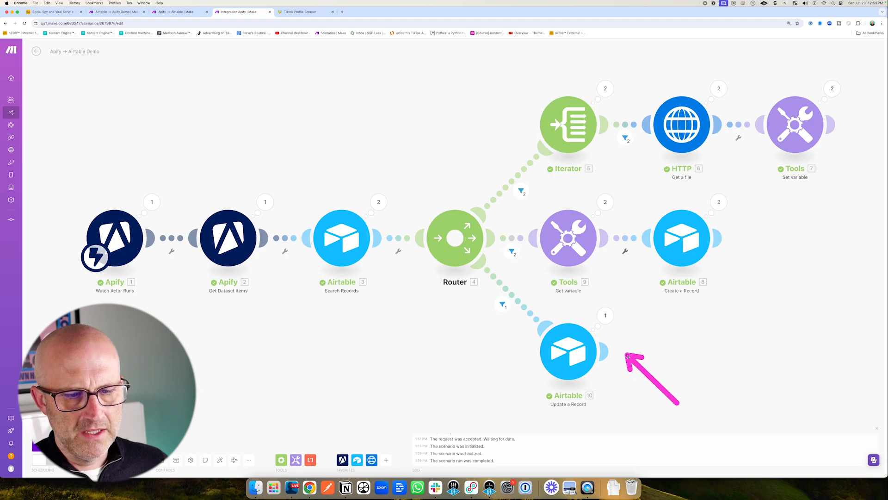
click(49, 11)
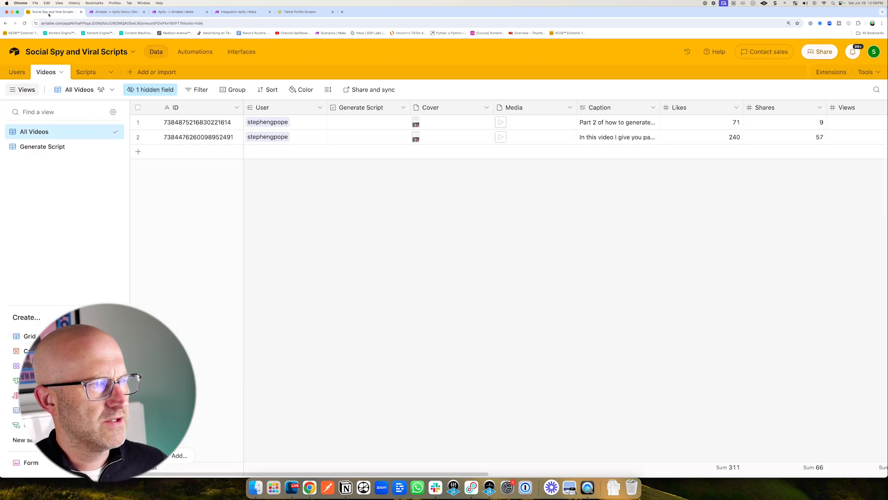
click(16, 72)
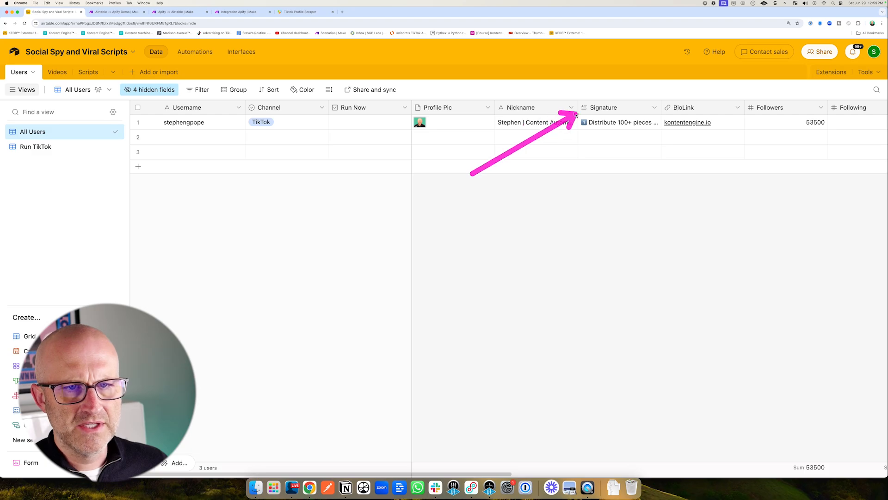
scroll(495, 219, right, 5)
mouse_move(495, 219)
mouse_down()
mouse_move(475, 130)
mouse_move(558, 131)
mouse_up()
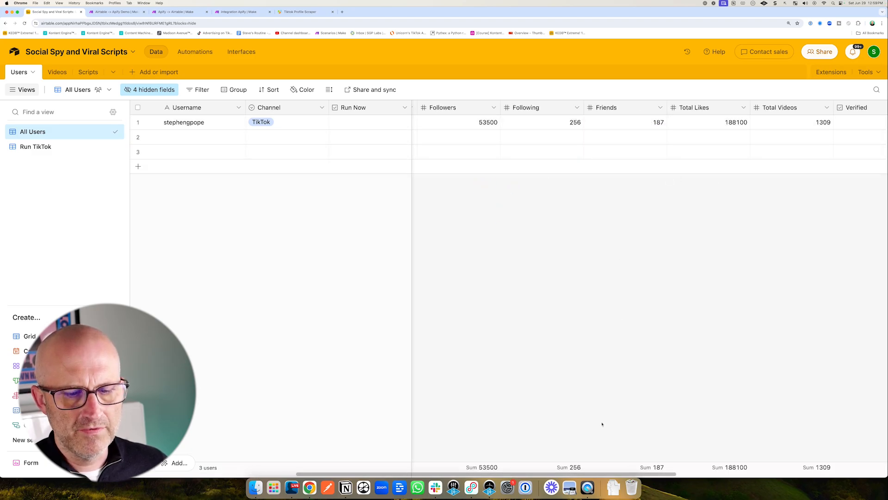
scroll(716, 468, right, 6)
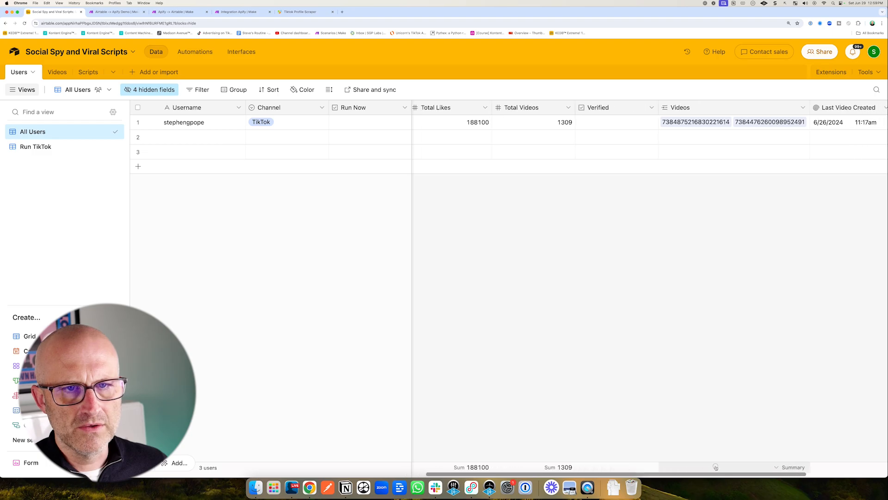
Save the Make scenario and switch its scheduling on.
click(239, 12)
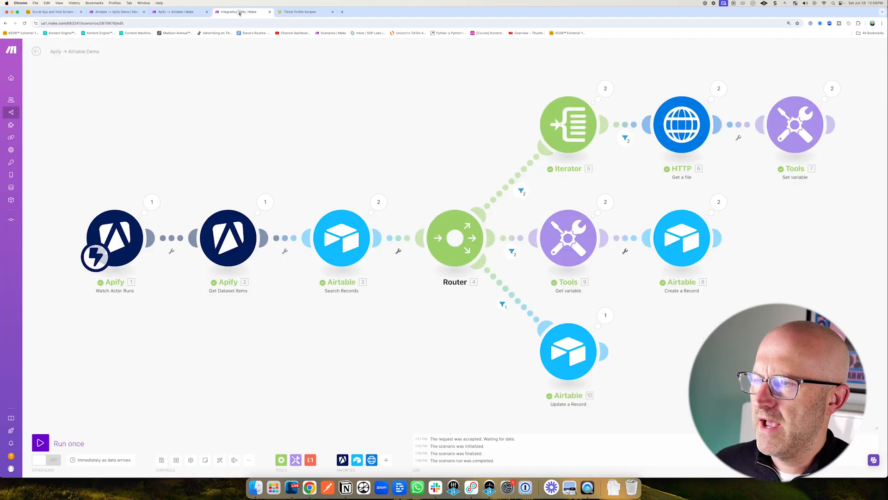
drag(160, 407, 162, 450)
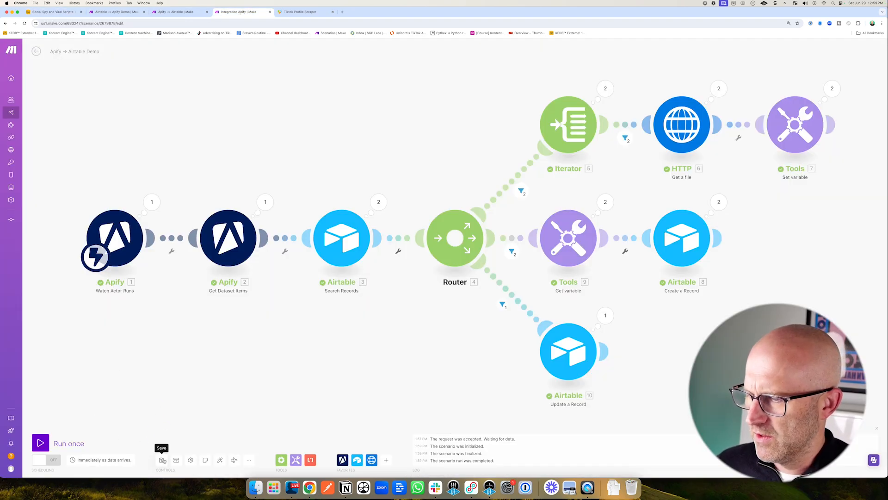
click(162, 461)
click(47, 462)
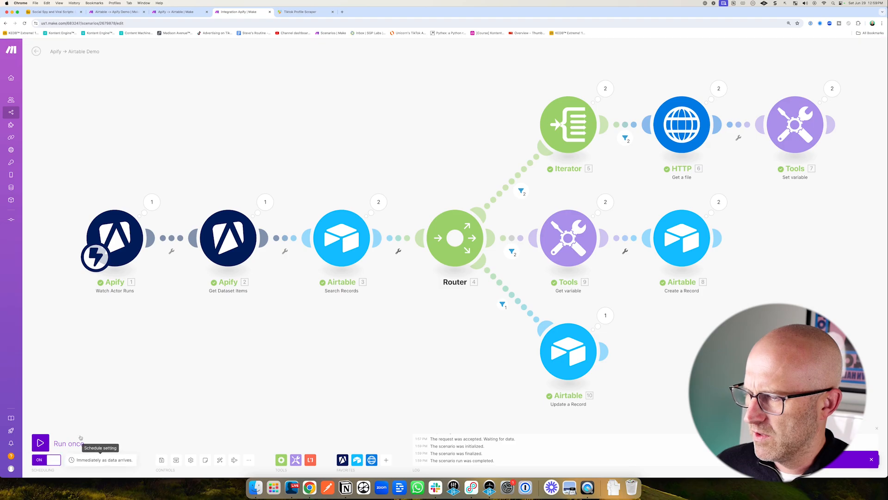
Open the Viral Script Generator scenario, then the Generate Script view of the Videos table.
click(62, 15)
click(55, 73)
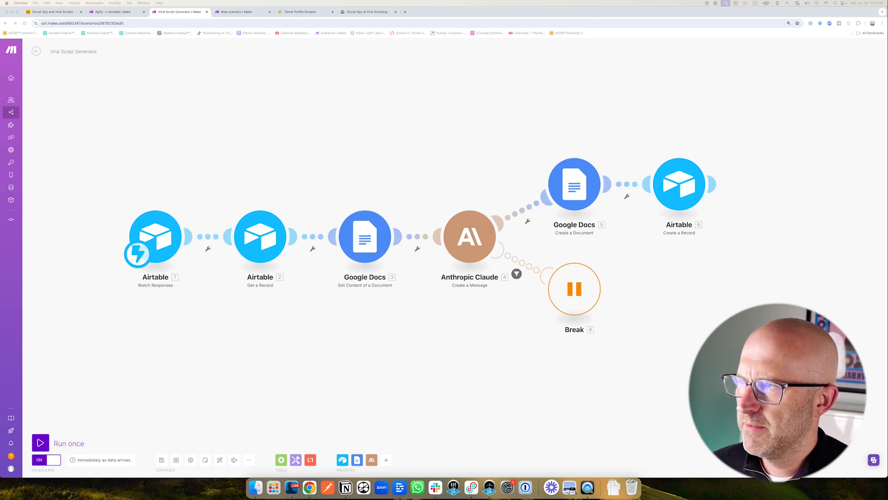
click(52, 12)
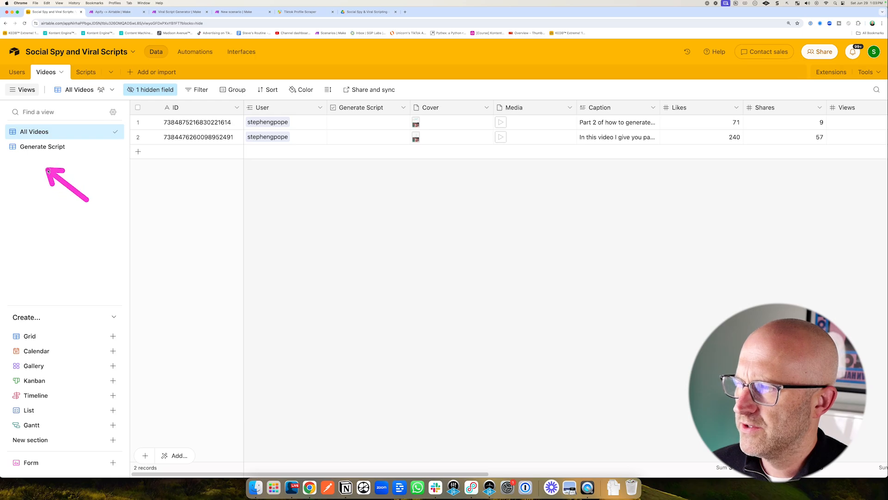
click(64, 146)
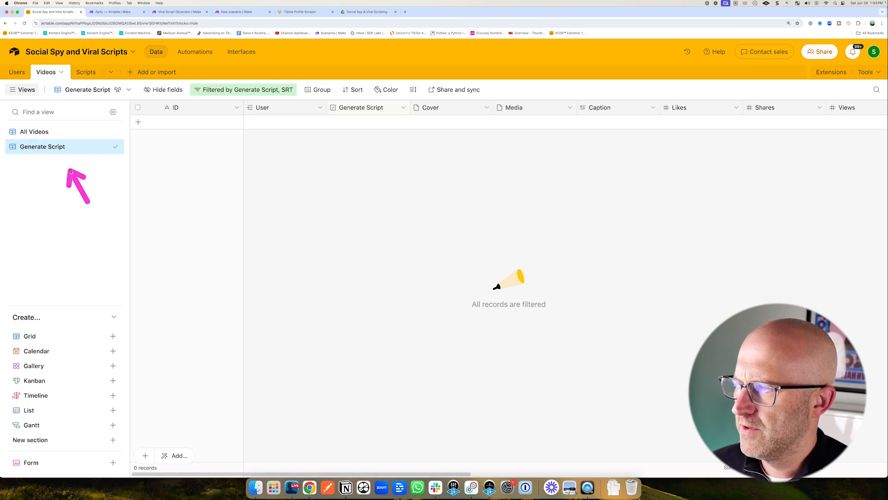
Tick Generate Script for the first video in All Videos, then open the Generate Script view.
click(227, 88)
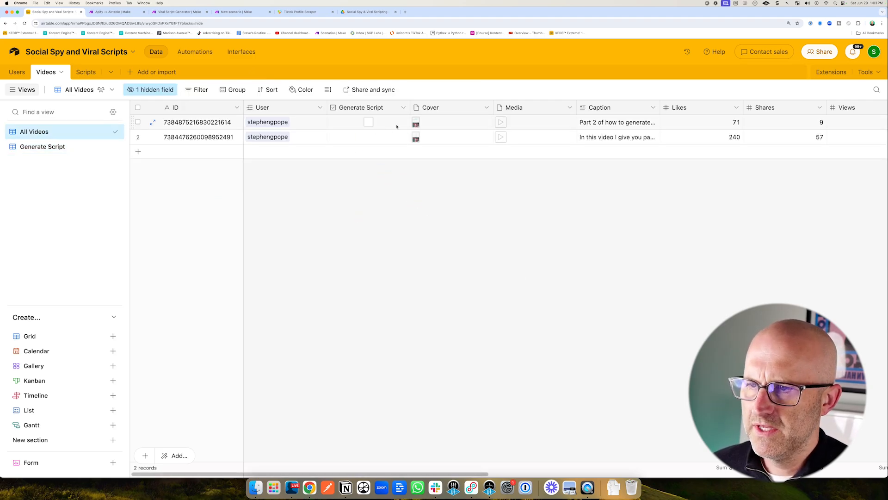
scroll(477, 450, right, 10)
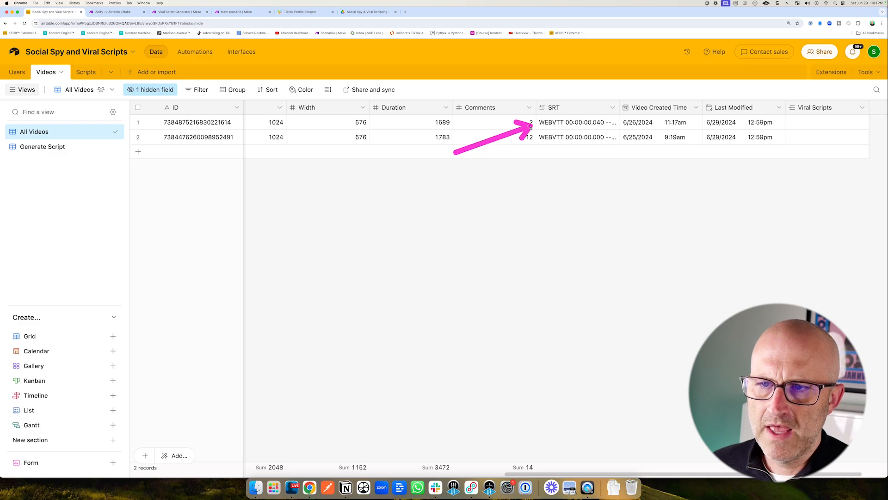
click(564, 123)
click(613, 123)
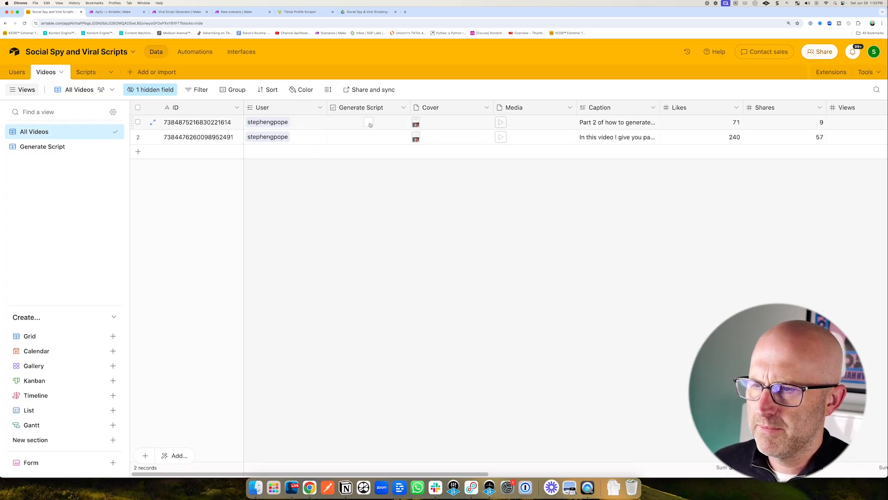
click(42, 146)
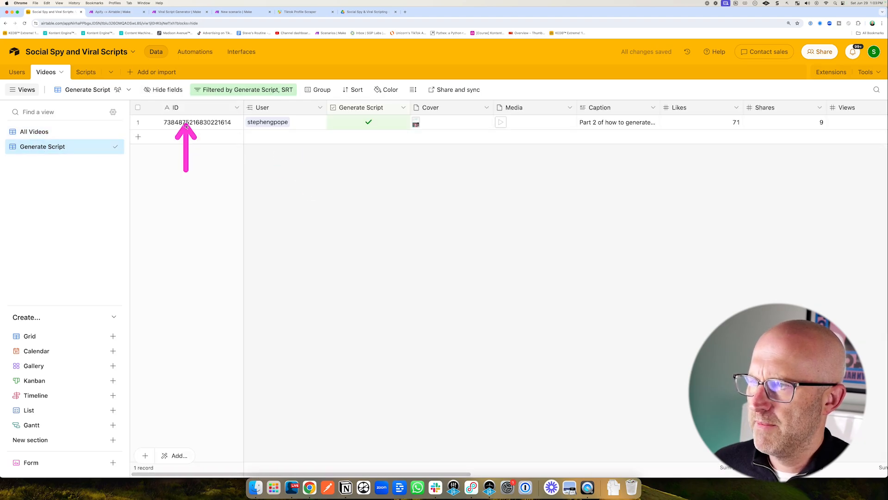
Switch on the Run TikTok Download automation and duplicate it.
click(195, 52)
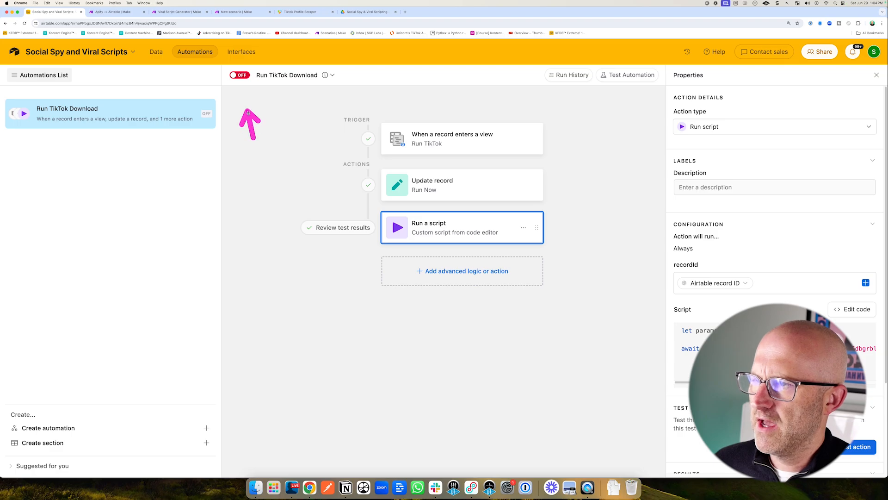
click(239, 76)
click(210, 112)
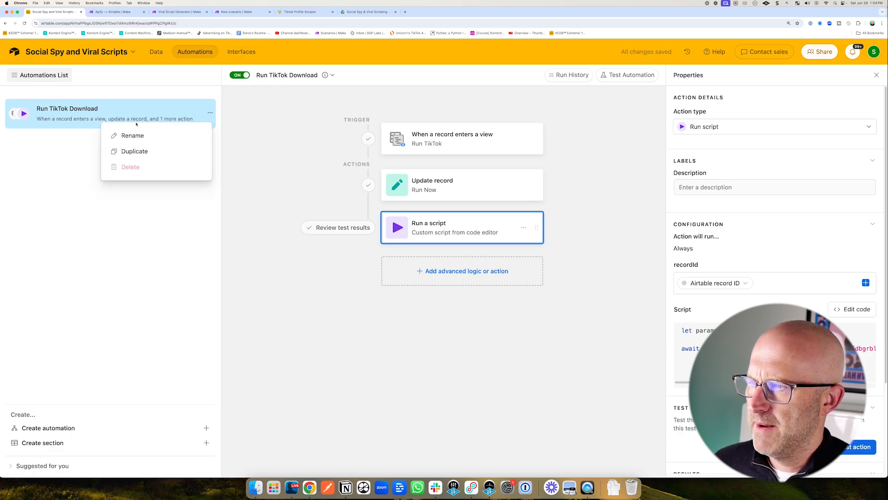
click(150, 154)
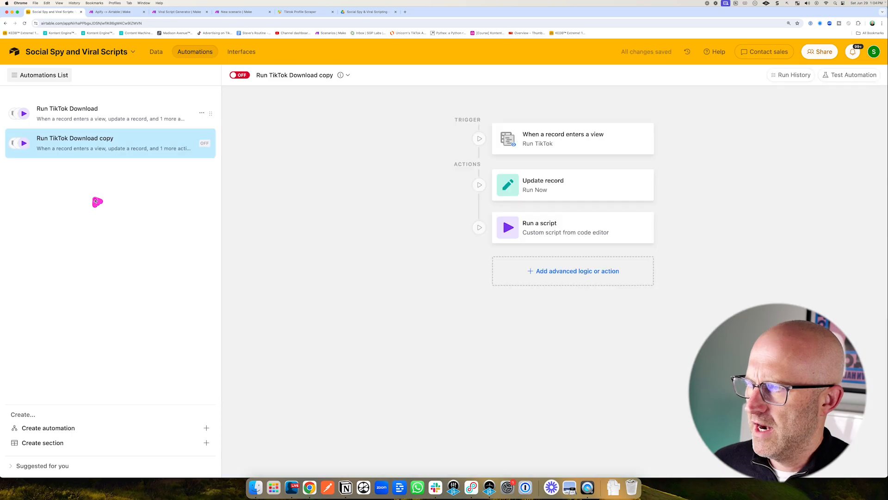
Rename the duplicated automation as Generate Script.
double_click(85, 138)
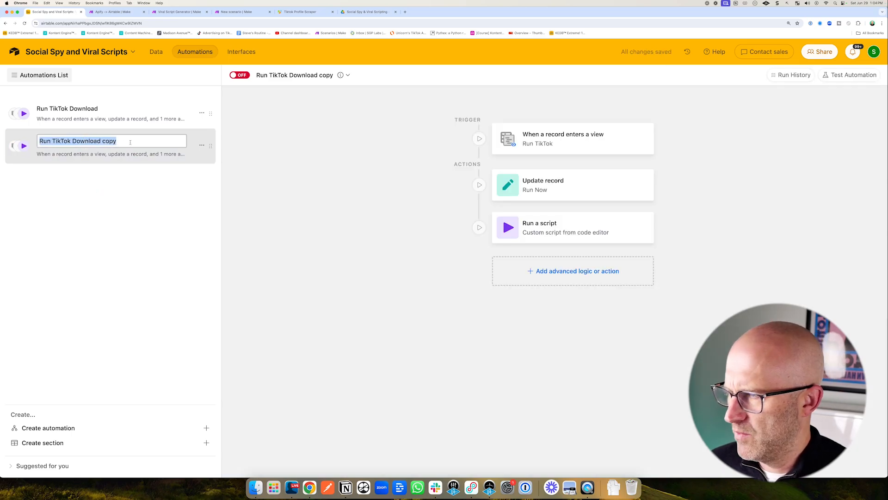
text(Generate Script)
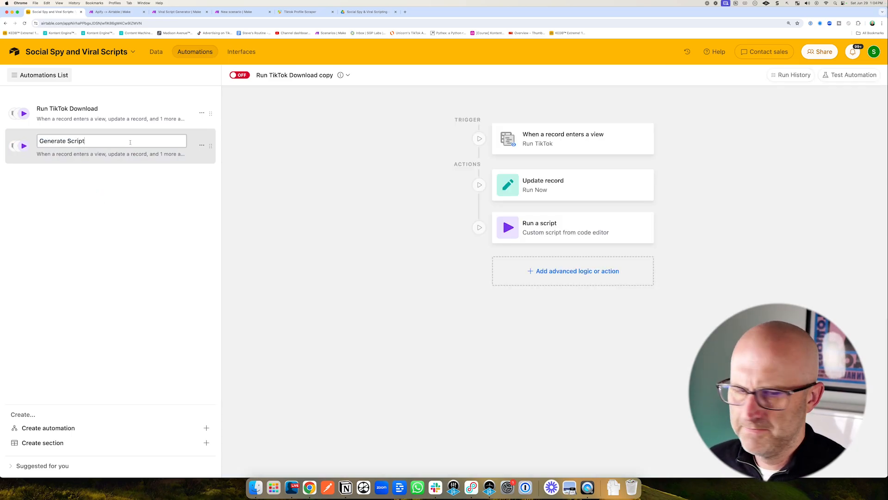
key(Return)
Set the trigger to records entering the Videos table's Generate Script view and test it with the ticked video record.
click(523, 144)
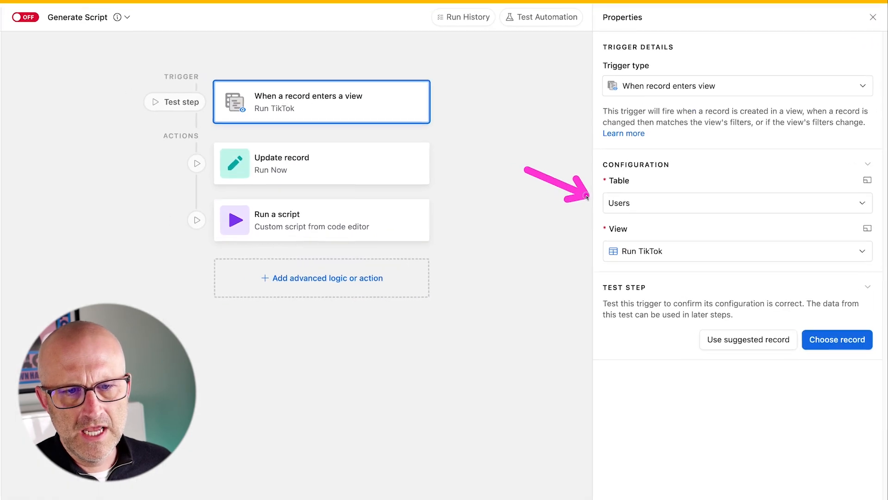
click(624, 202)
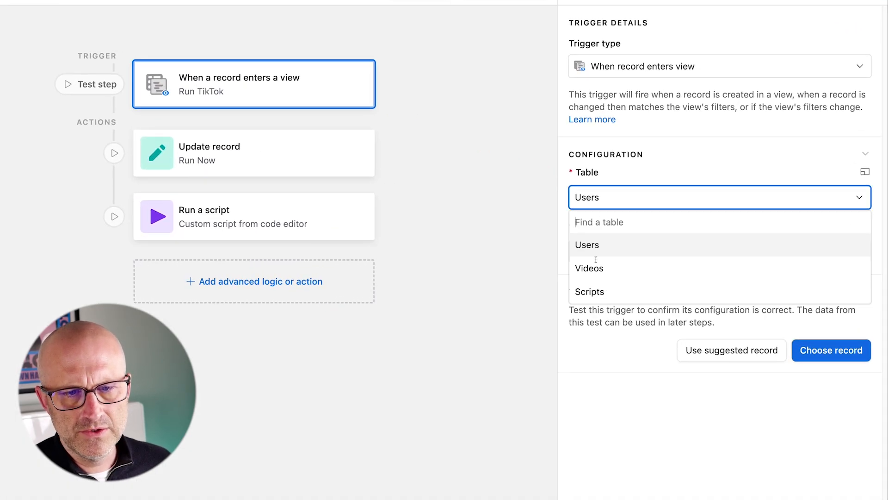
click(620, 264)
click(599, 251)
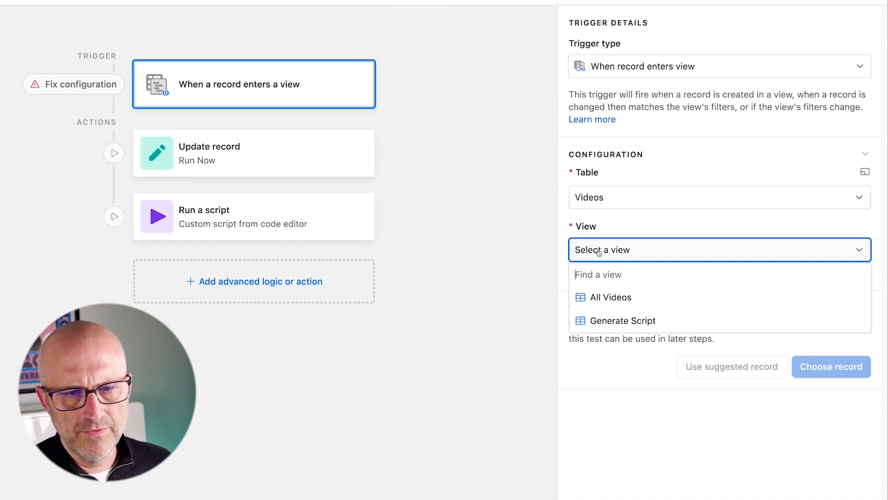
click(600, 320)
click(824, 350)
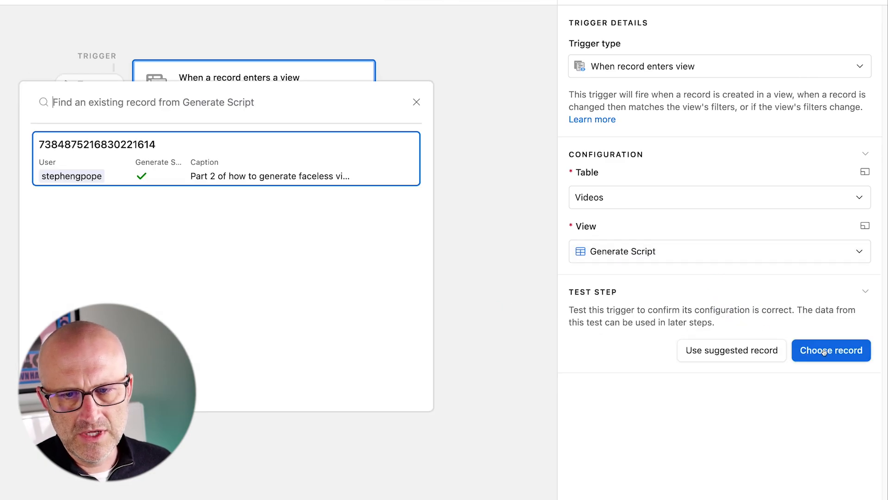
click(34, 170)
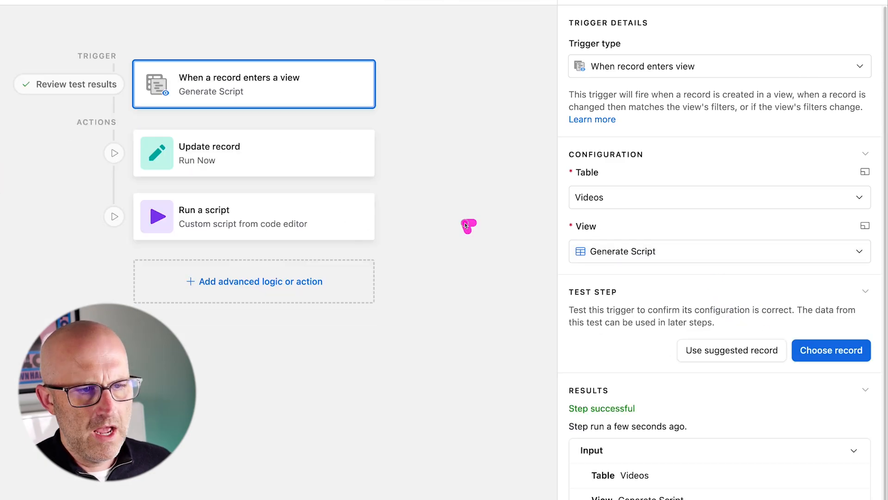
Point the Update record action at the Videos table, removing the unknown field and adding the Generate Script field unticked.
click(249, 150)
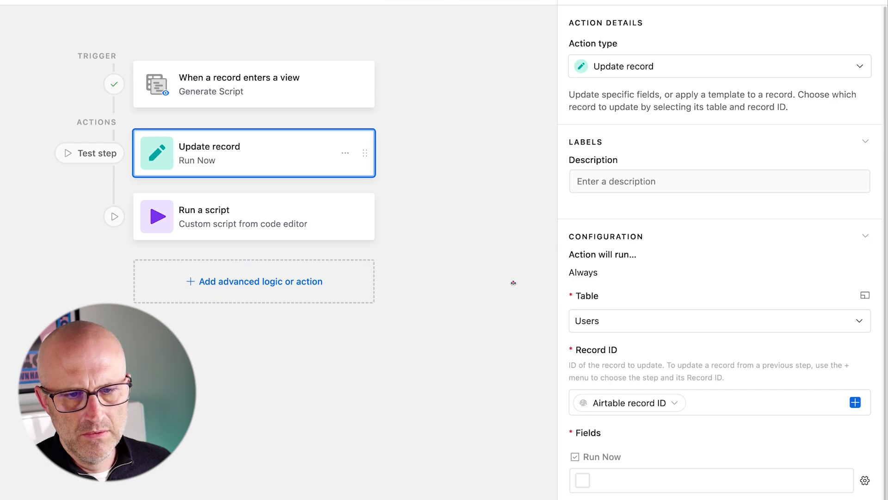
click(603, 323)
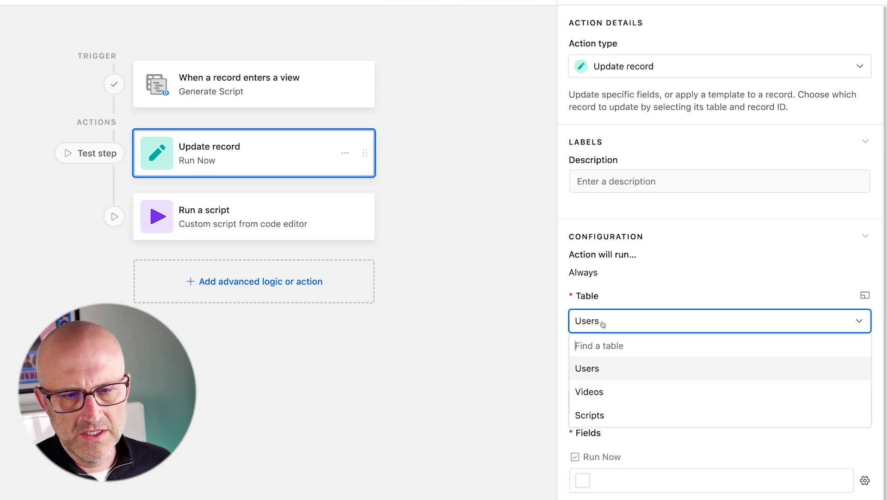
click(605, 393)
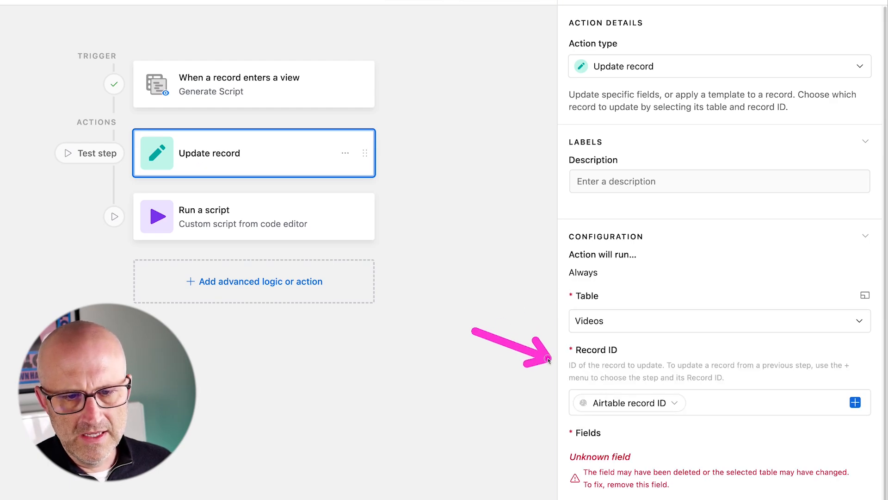
scroll(684, 412, down, 2)
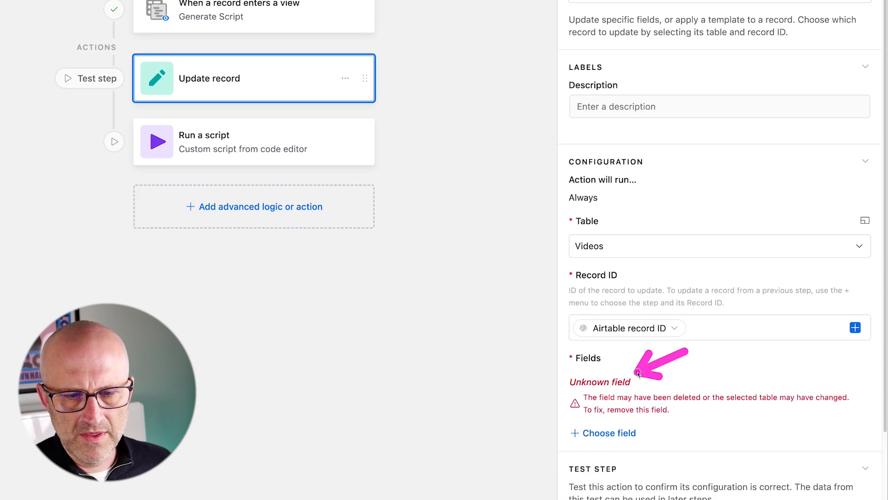
click(866, 366)
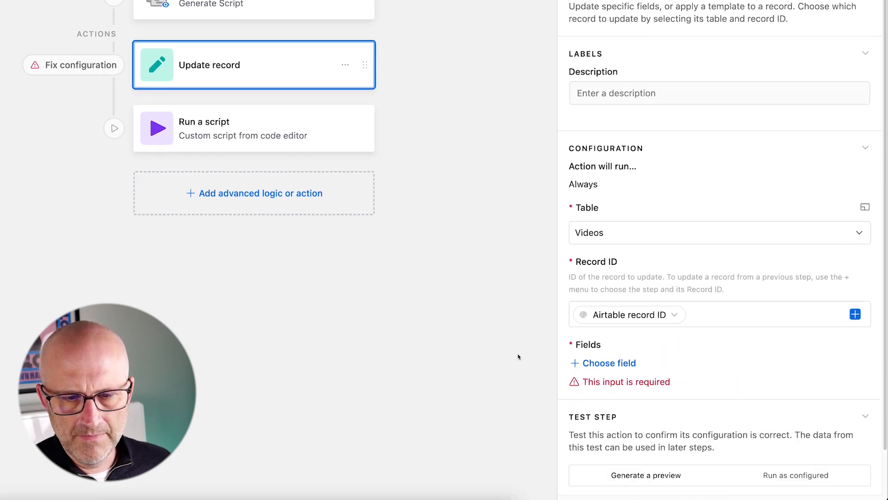
click(614, 364)
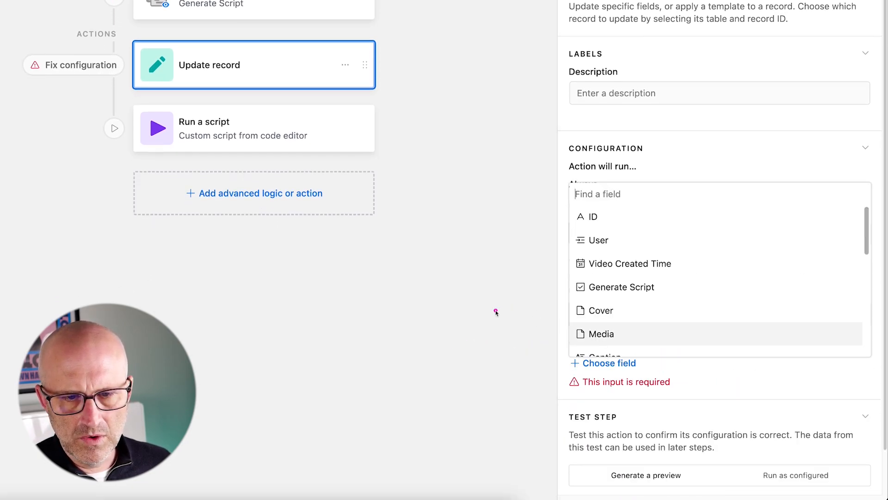
click(608, 288)
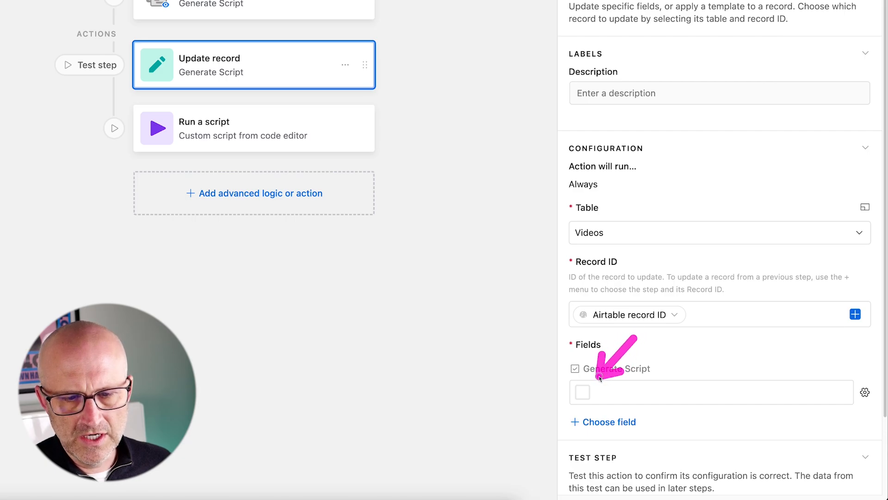
Run the Update record action test as configured.
scroll(603, 375, down, 2)
click(793, 428)
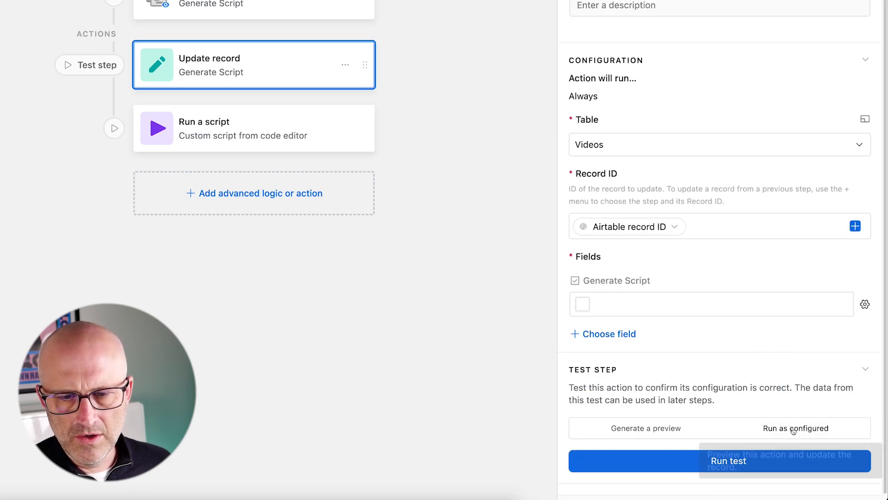
click(731, 460)
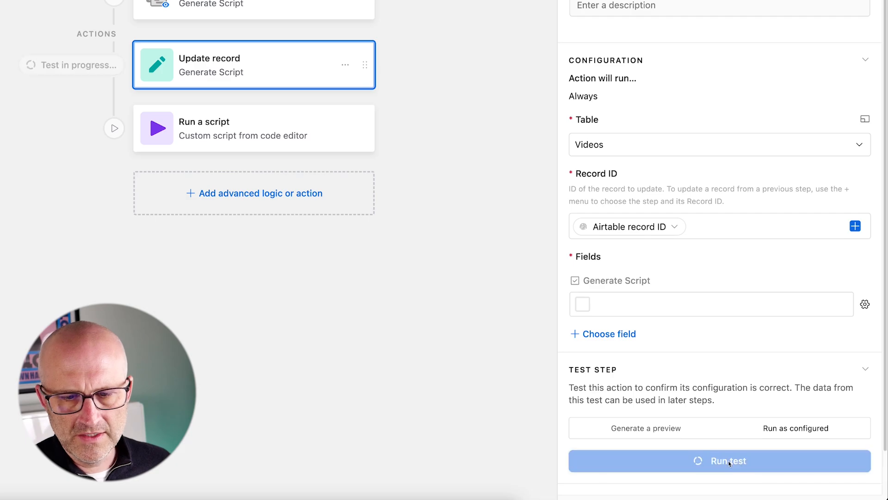
Duplicate the browser tab and open the All Videos view of the Videos table.
right_click(153, 51)
click(175, 54)
key(ctrl+Tab)
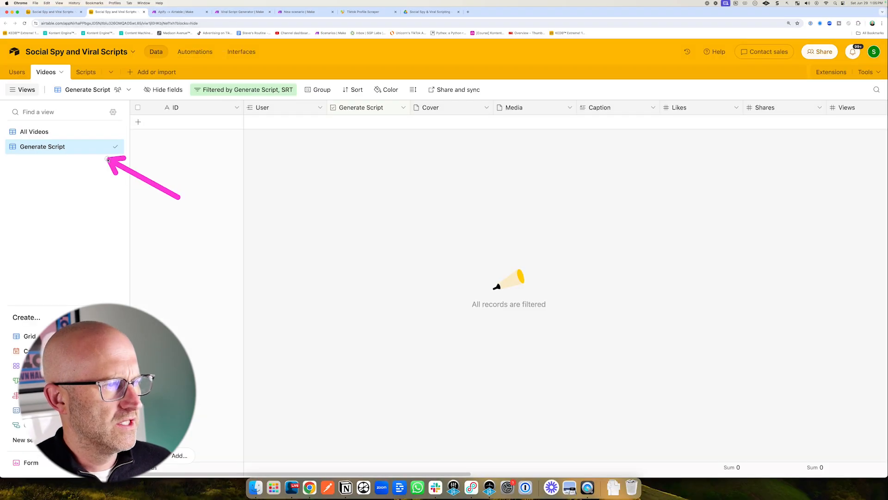
click(41, 133)
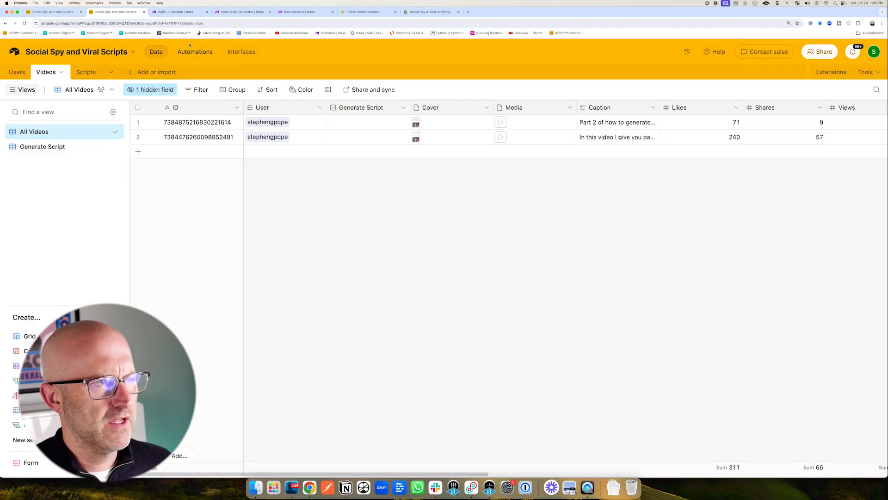
Return to the automation and open the Run a script action's code in the script editor.
click(62, 13)
mouse_move(611, 177)
mouse_down()
mouse_move(512, 139)
mouse_move(513, 151)
mouse_up()
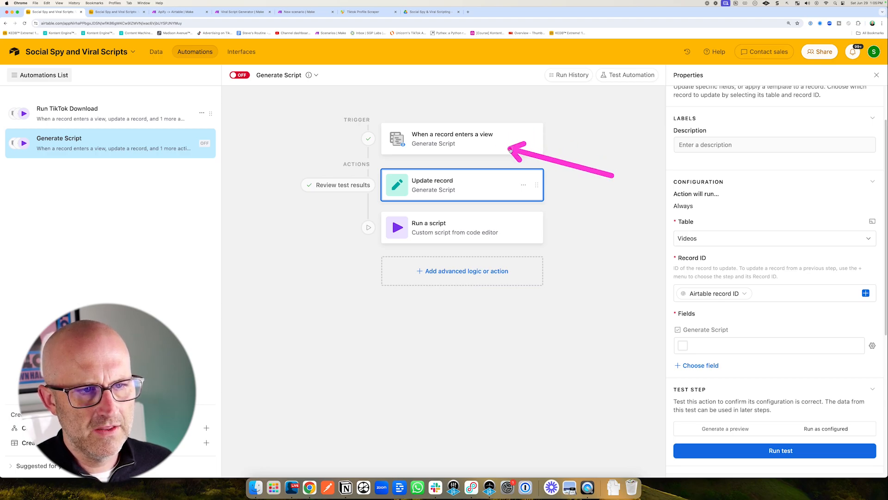
drag(597, 189, 531, 146)
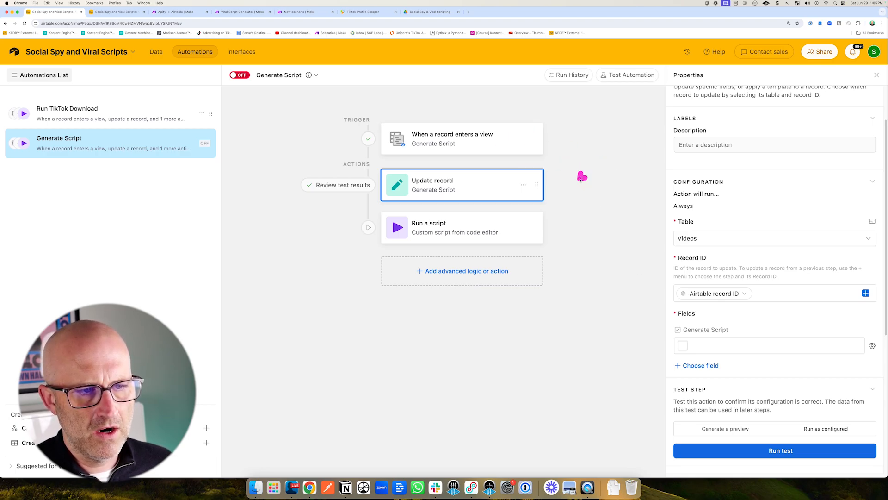
drag(581, 180, 541, 217)
drag(312, 250, 385, 226)
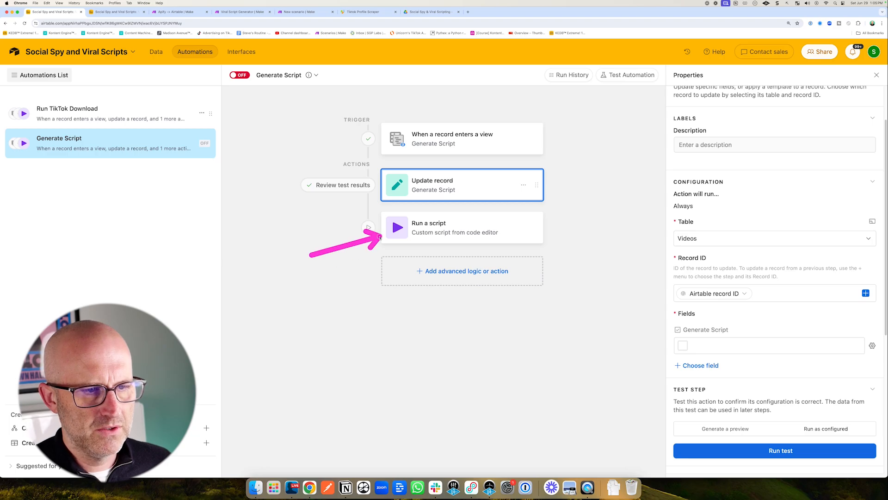
click(444, 228)
drag(752, 295, 815, 309)
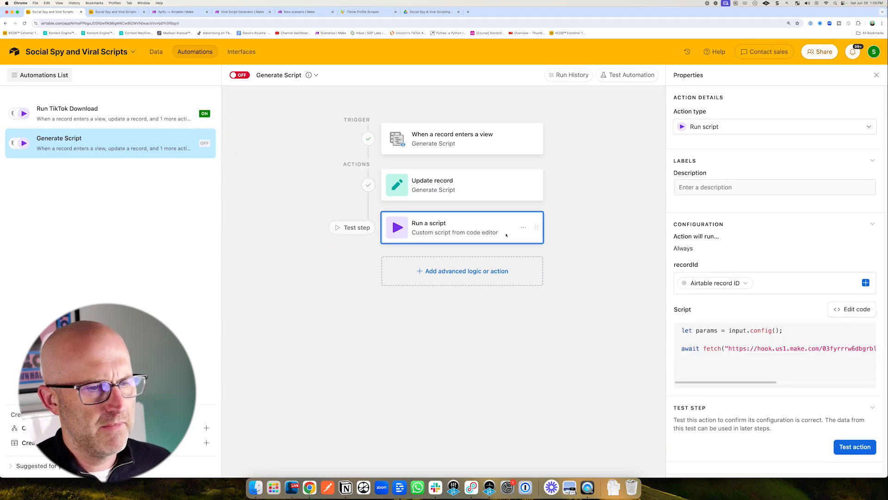
click(845, 311)
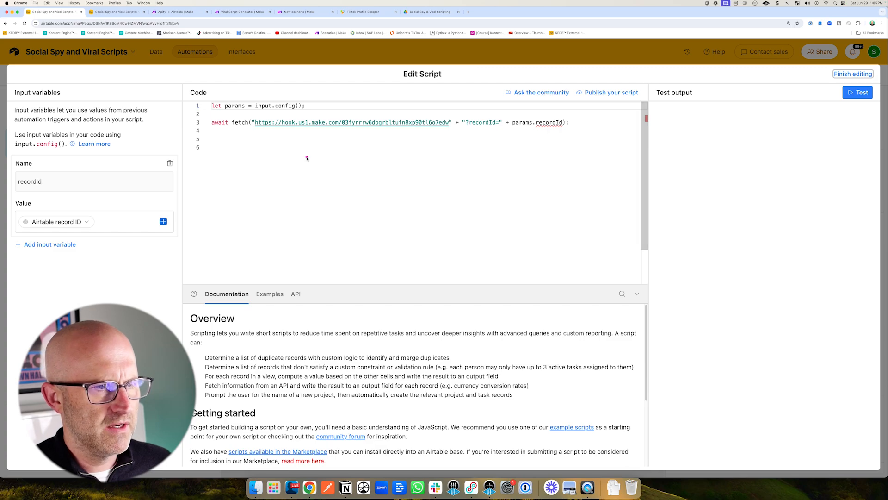
mouse_move(287, 186)
mouse_down()
mouse_move(305, 160)
mouse_move(344, 136)
mouse_up()
In the new Make scenario, add an Airtable Watch Responses module as the trigger.
key(super+5)
drag(423, 172, 483, 202)
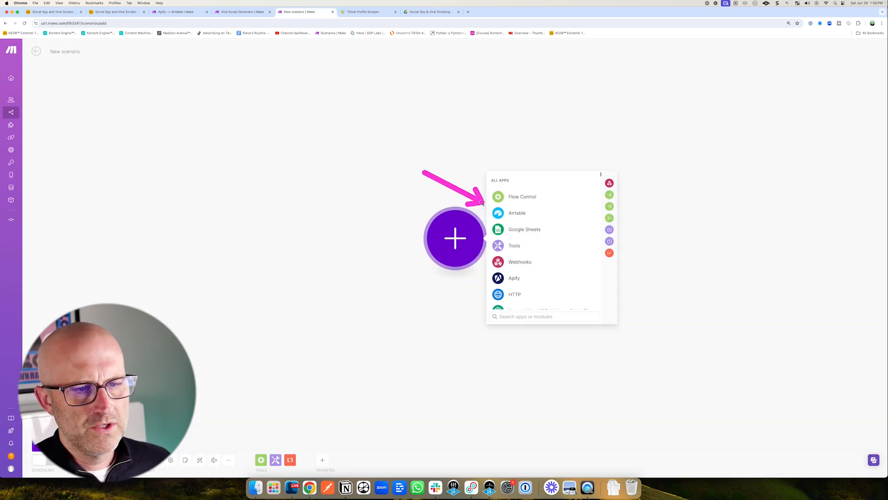
click(517, 213)
drag(581, 208, 530, 244)
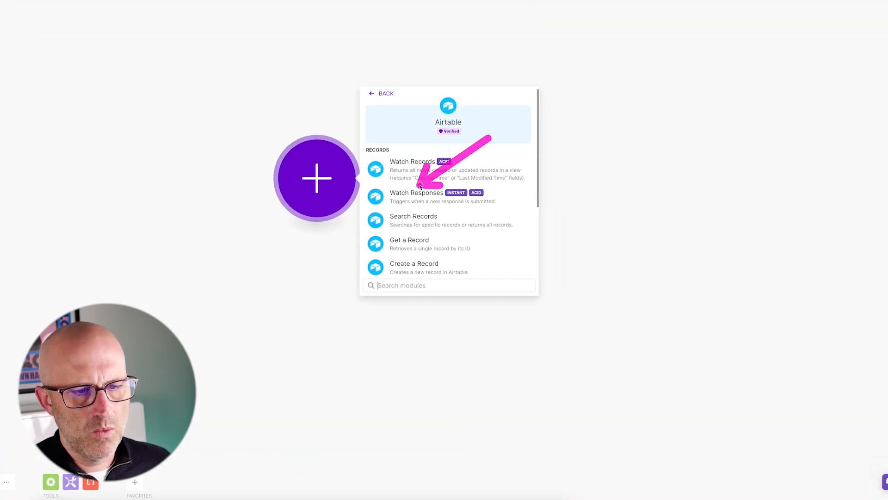
click(418, 199)
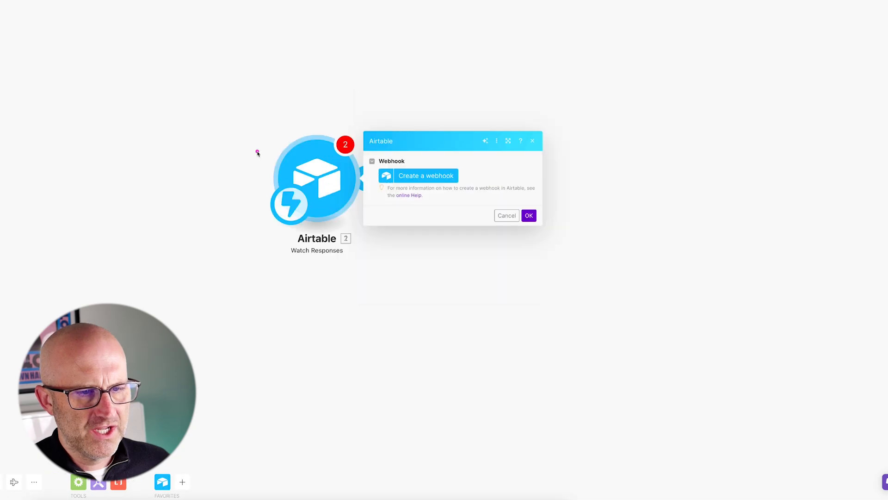
Create a webhook with the default name My Airtable webhook in the Watch Responses trigger.
drag(412, 102, 402, 152)
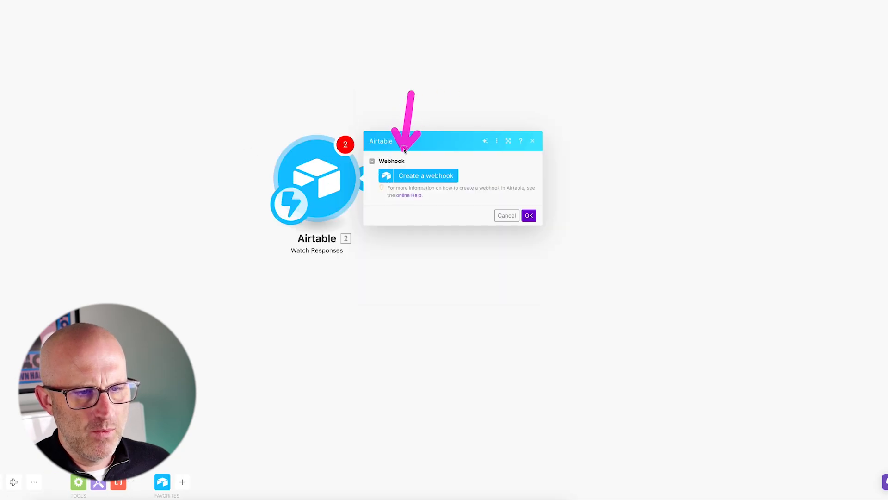
click(420, 179)
drag(607, 163, 629, 194)
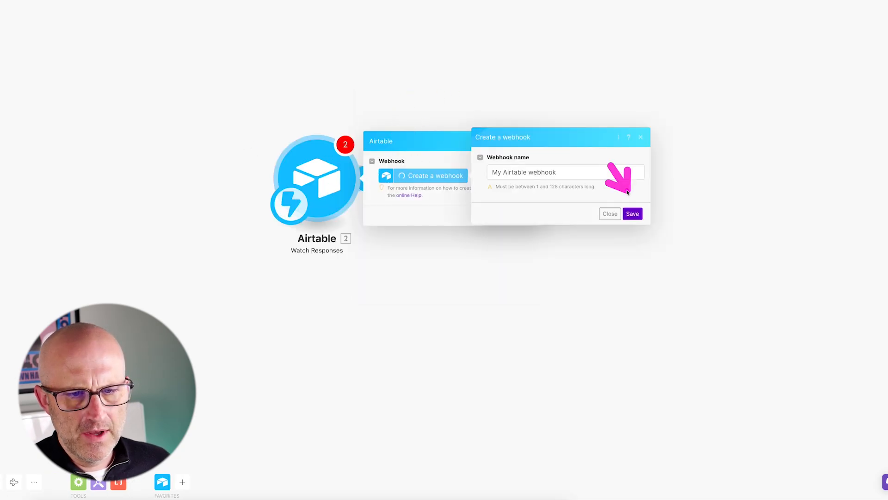
click(633, 212)
Paste the webhook address as the fetch URL in the Run a script code and close the editor.
drag(421, 214, 463, 189)
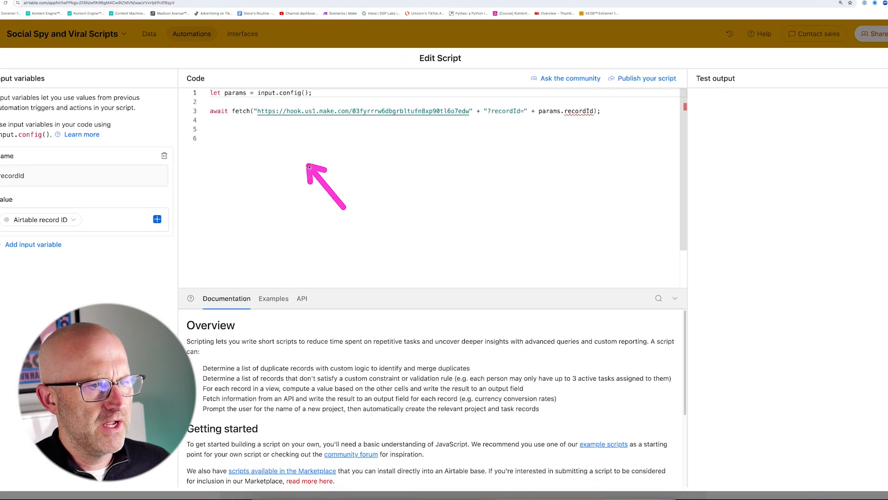
drag(255, 113, 469, 113)
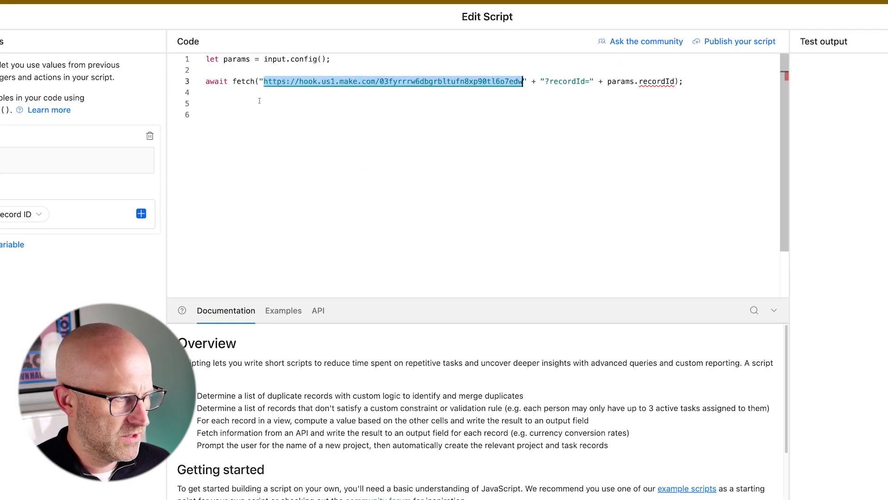
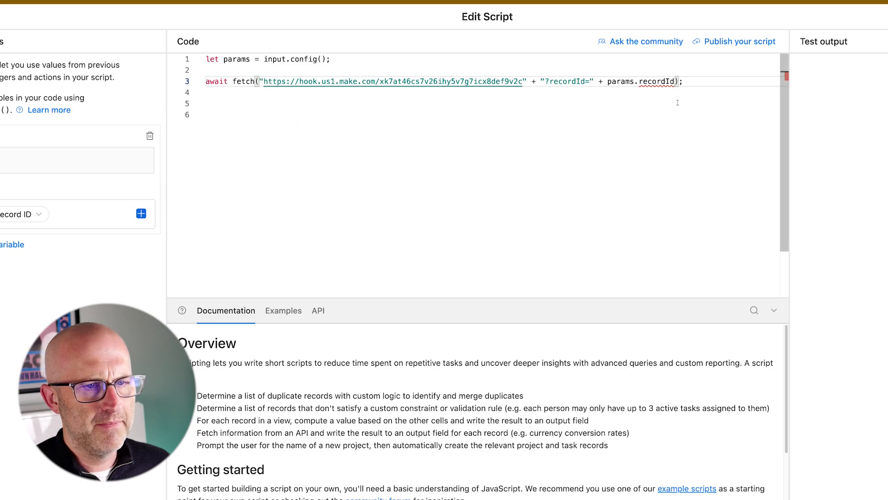
click(879, 19)
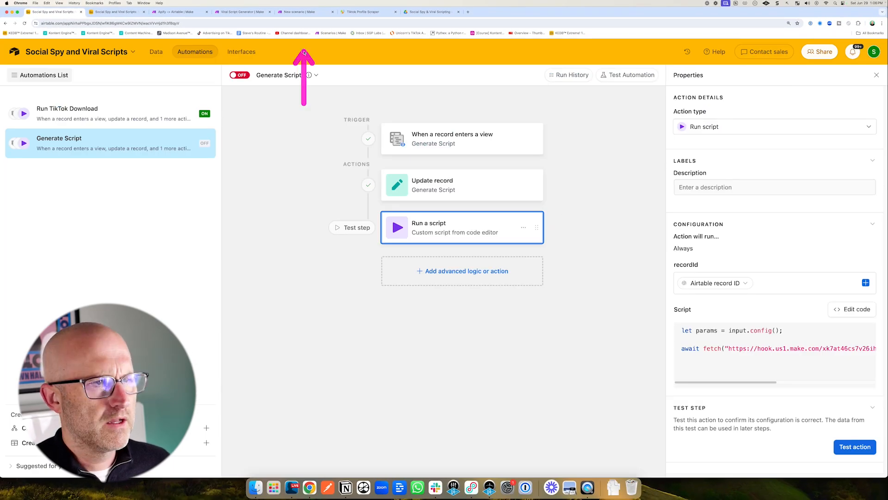
Try to run the Make scenario once.
click(298, 11)
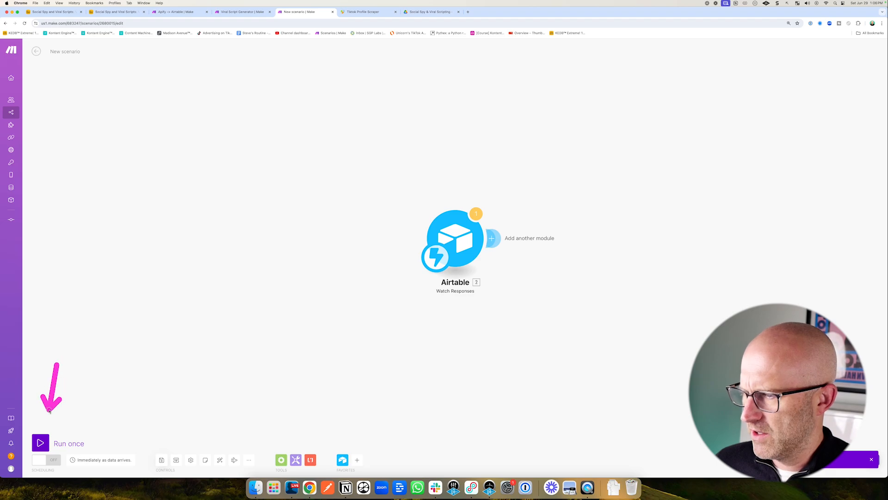
click(41, 443)
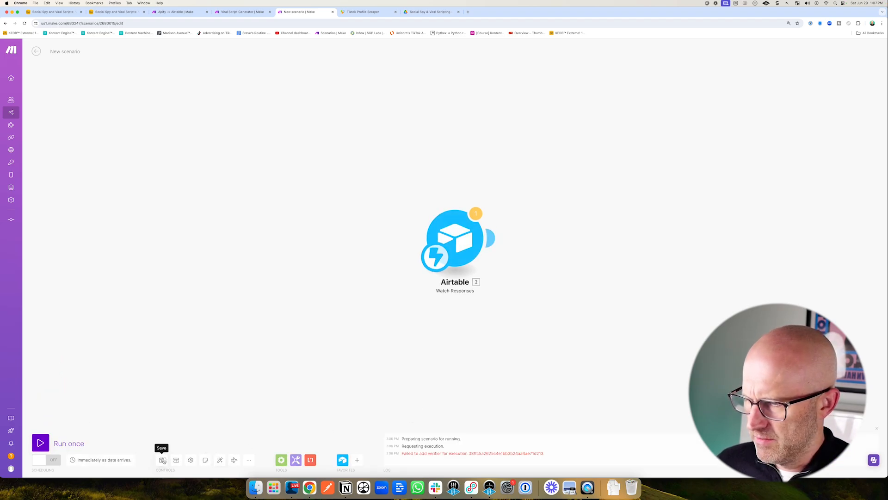
Create a new scenario with an Airtable Watch Responses trigger and a new webhook with the default name.
click(23, 24)
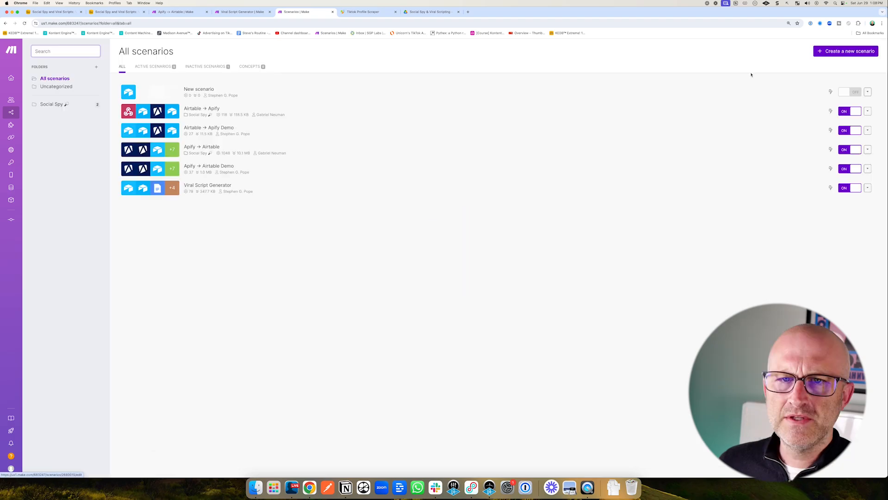
click(845, 51)
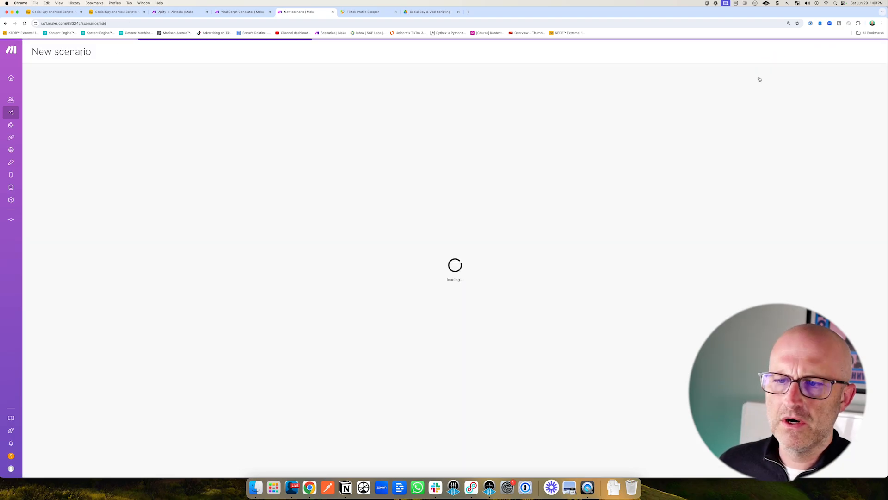
click(531, 227)
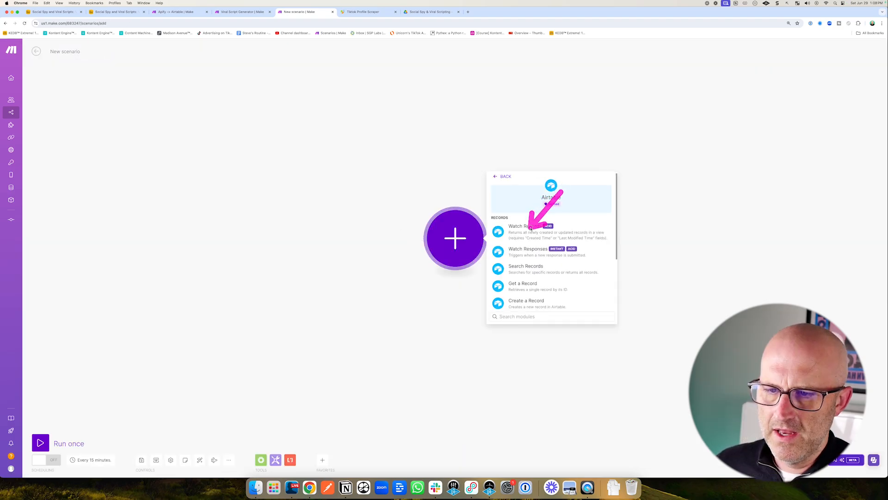
click(521, 252)
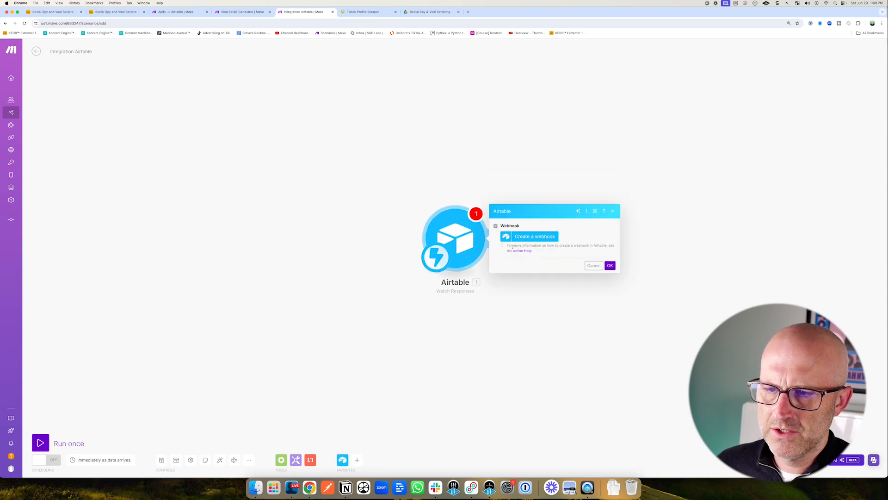
click(536, 238)
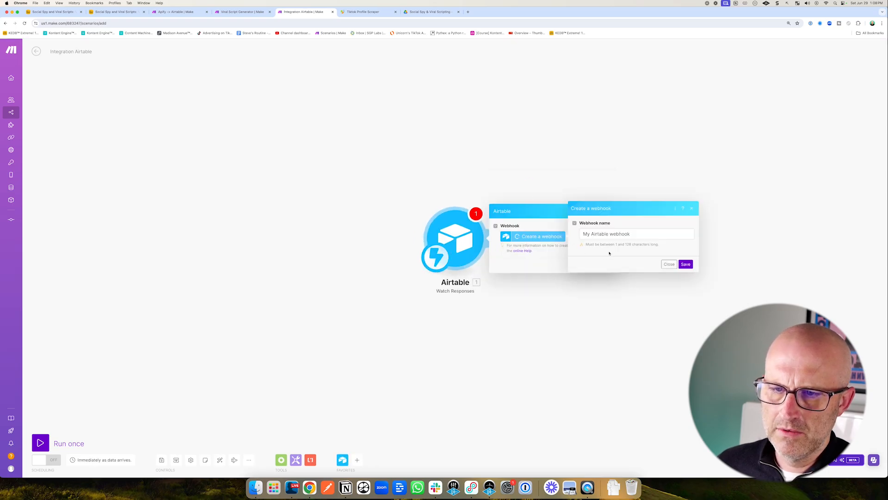
click(686, 264)
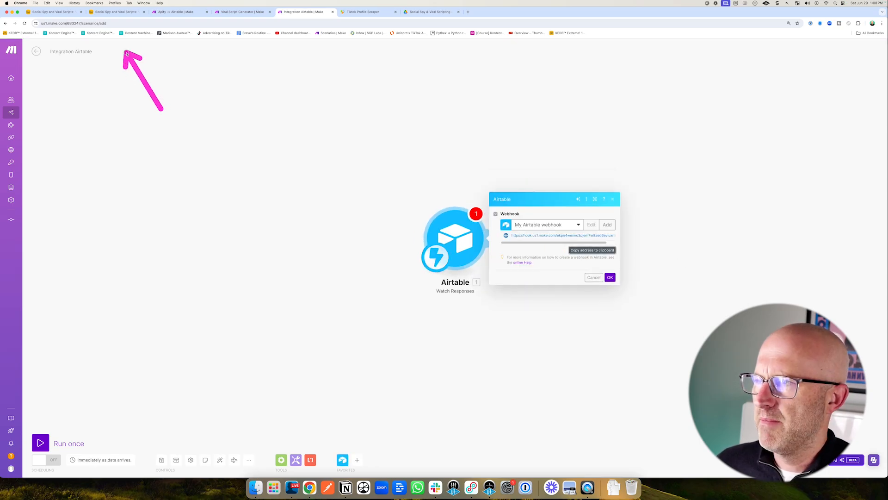
Replace the fetch URL in the Run a script code with the new webhook address and finish editing.
click(116, 11)
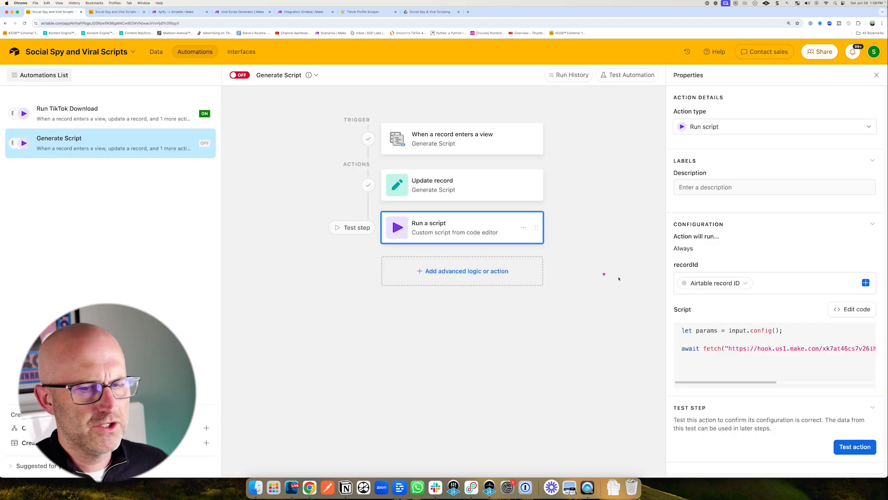
click(851, 307)
drag(450, 122, 255, 122)
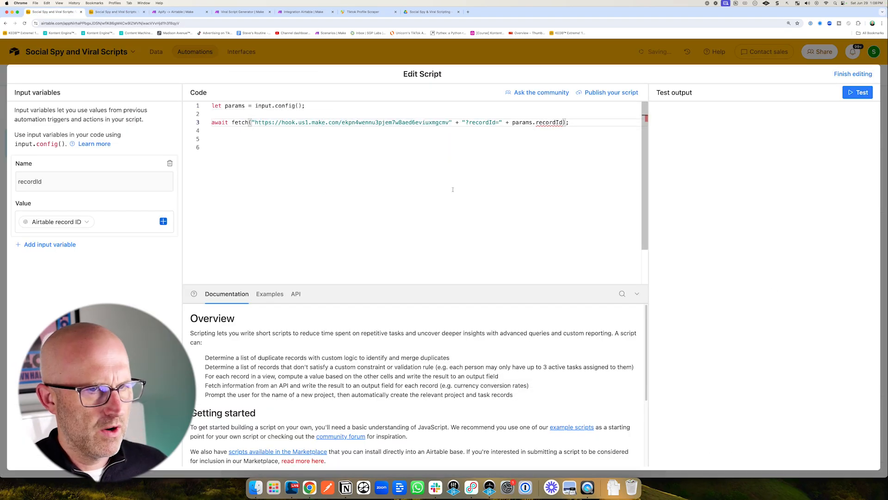
click(853, 74)
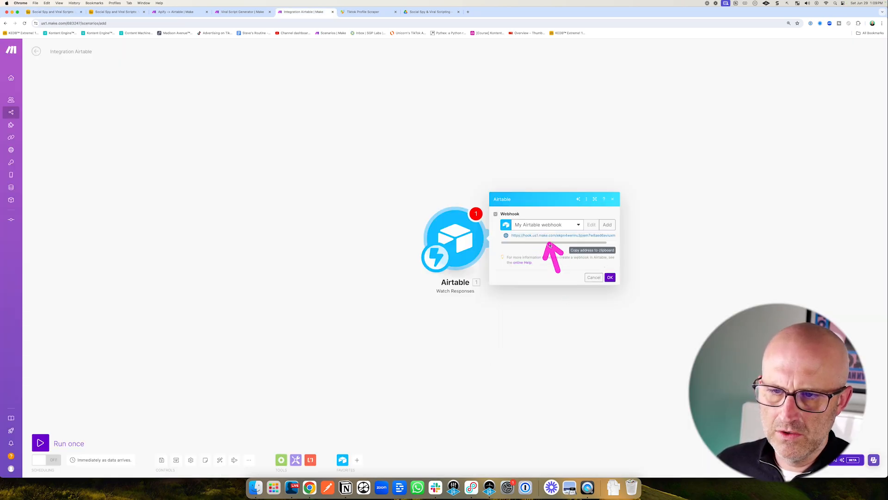
Confirm the webhook trigger, save the scenario, and rename it Viral Script Generator.
click(610, 277)
click(164, 461)
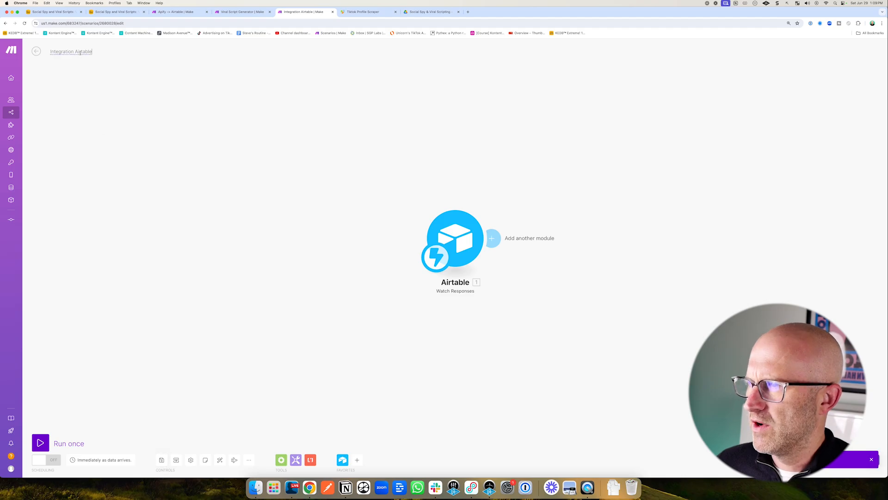
click(56, 51)
text(Viral Script Generator)
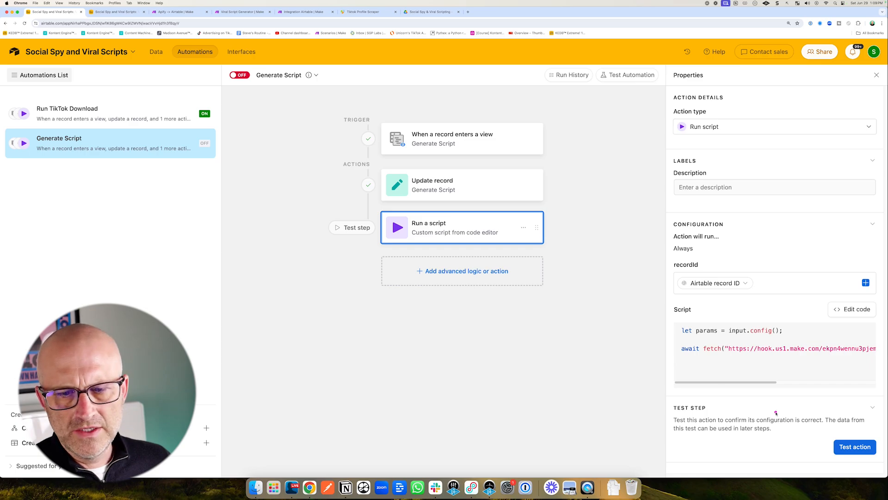
Test the Run a script action to send a record to the webhook.
click(853, 447)
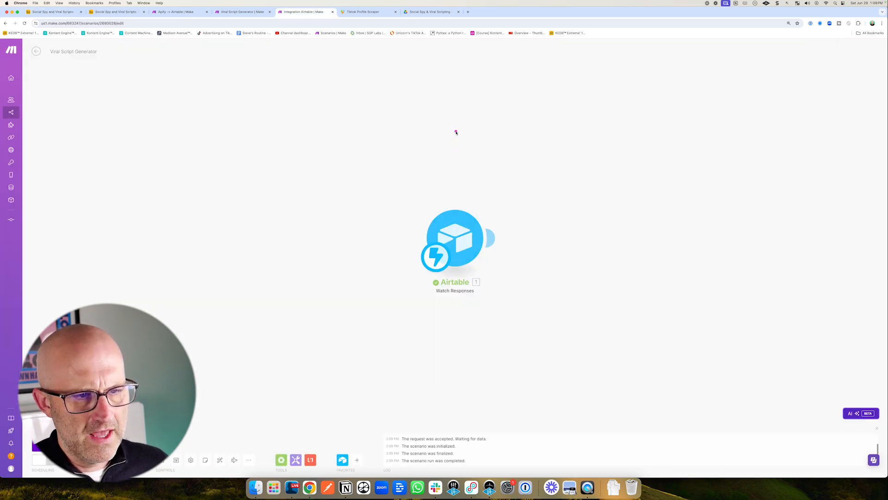
Add an Airtable Get a Record module using base Social Spy and Viral Scripts, table Videos, and the mapped recordId.
drag(537, 247, 367, 228)
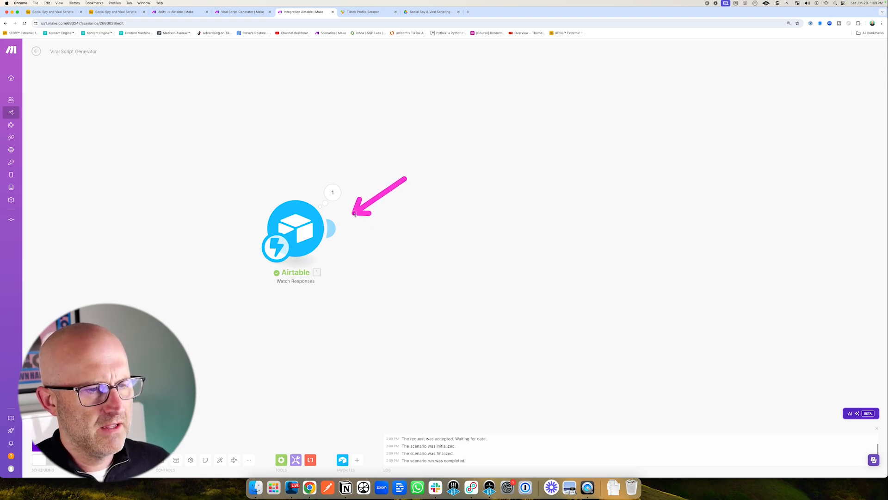
click(365, 228)
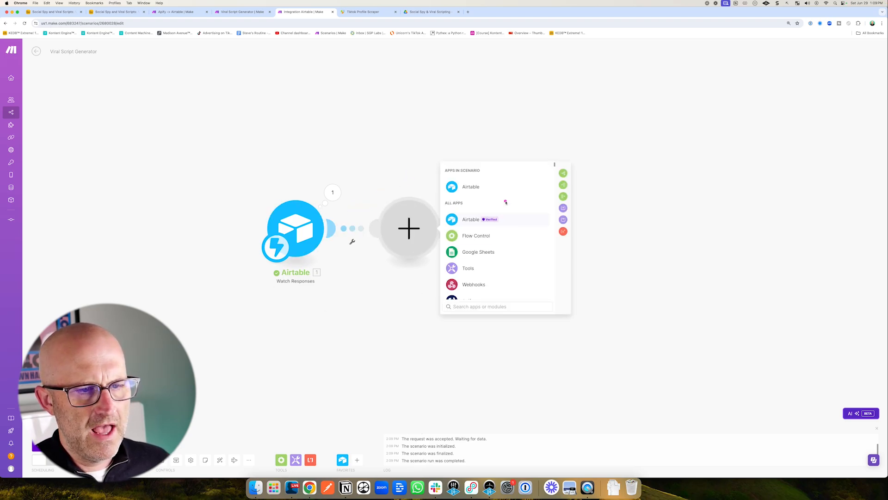
click(472, 220)
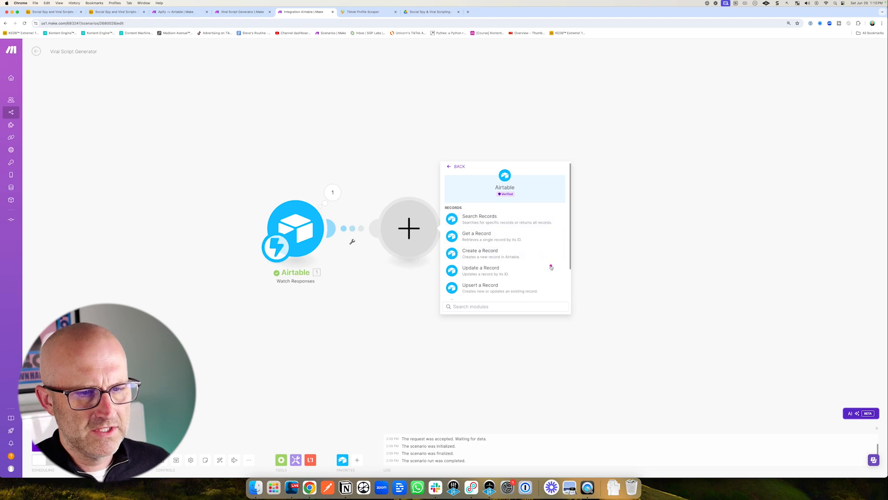
click(483, 238)
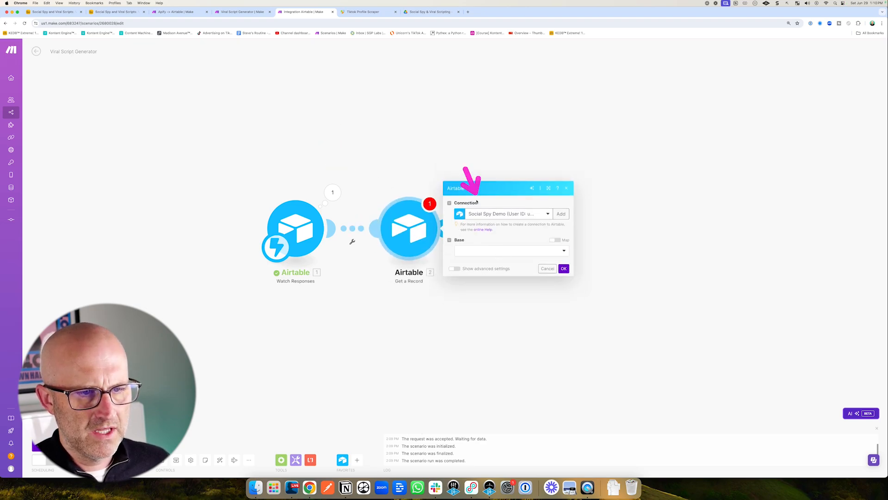
click(485, 248)
click(479, 261)
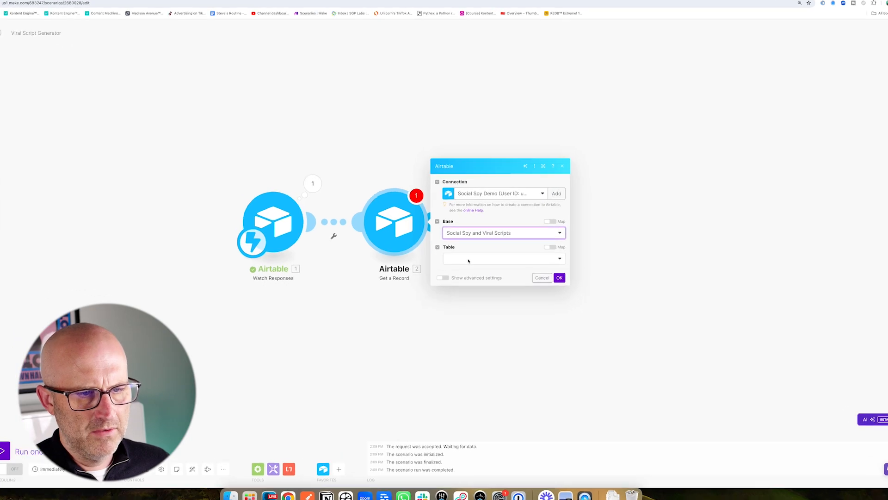
click(477, 279)
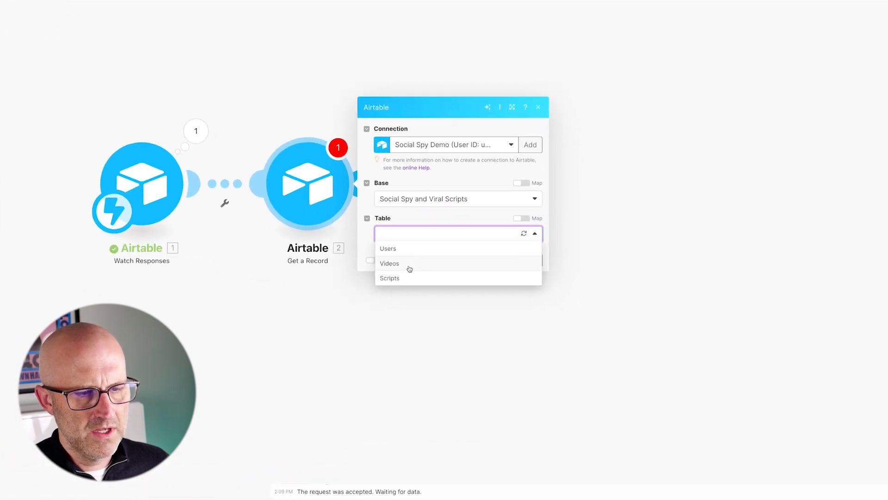
click(409, 267)
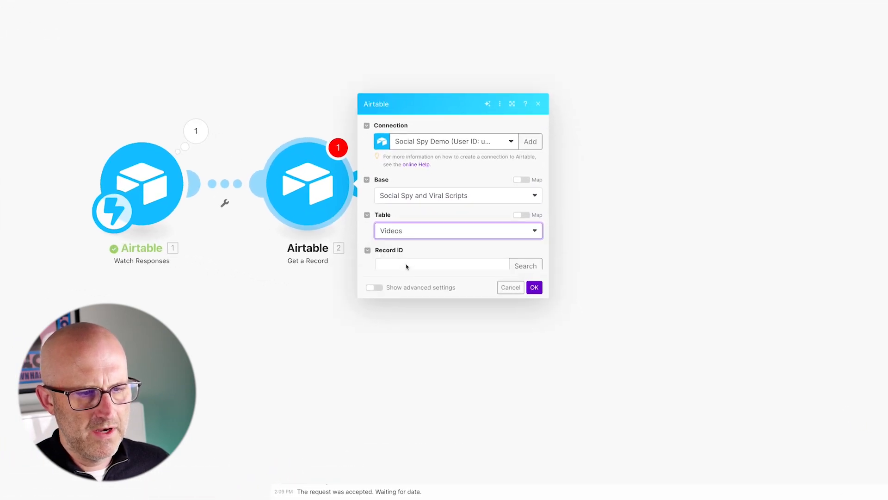
click(396, 252)
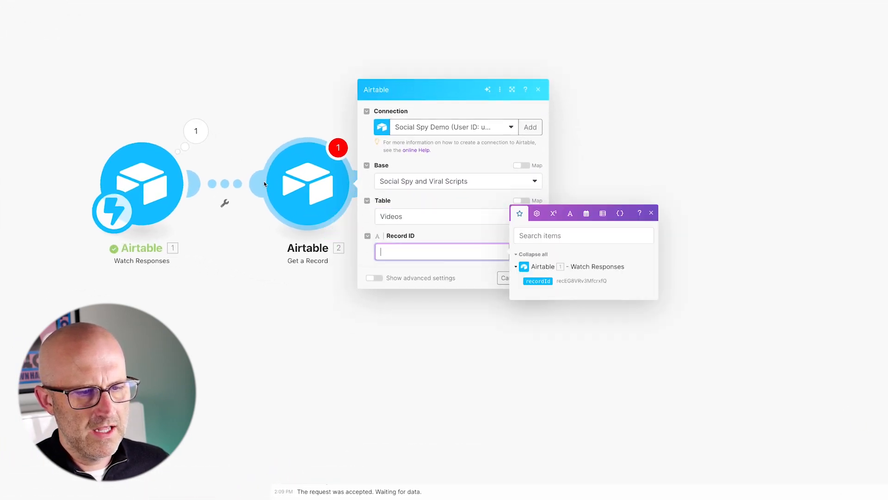
click(538, 280)
click(535, 280)
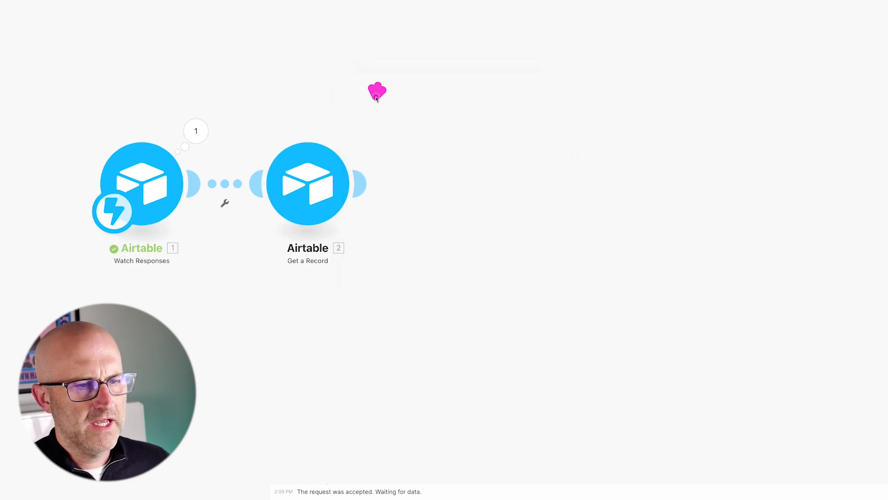
Add a Google Docs Get Content of a Document module after the Get a Record module.
click(363, 183)
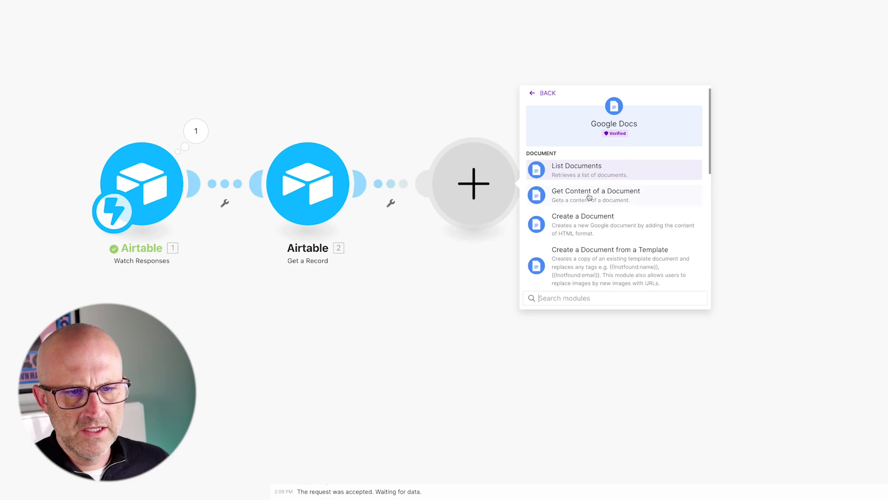
click(579, 193)
click(615, 232)
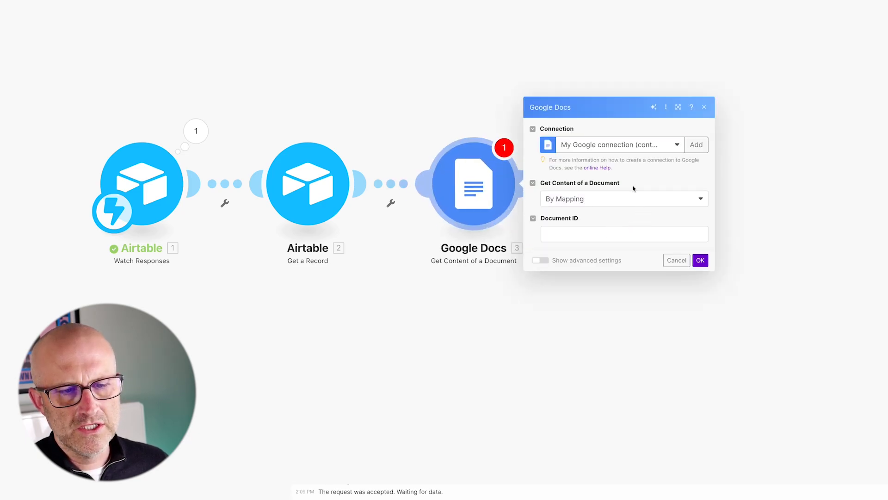
mouse_move(639, 161)
mouse_down()
mouse_move(602, 199)
mouse_move(557, 216)
mouse_move(594, 223)
mouse_up()
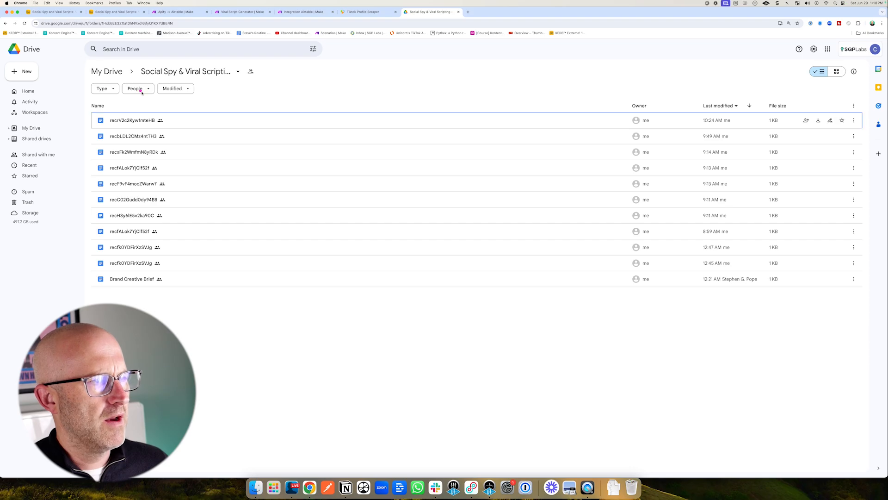
Open the Brand Creative Brief document in the Social Spy & Viral Scripting Drive folder.
mouse_move(178, 150)
mouse_down()
mouse_move(149, 92)
mouse_move(160, 78)
mouse_move(224, 79)
mouse_up()
mouse_move(136, 355)
mouse_down()
mouse_move(111, 291)
mouse_move(136, 295)
mouse_up()
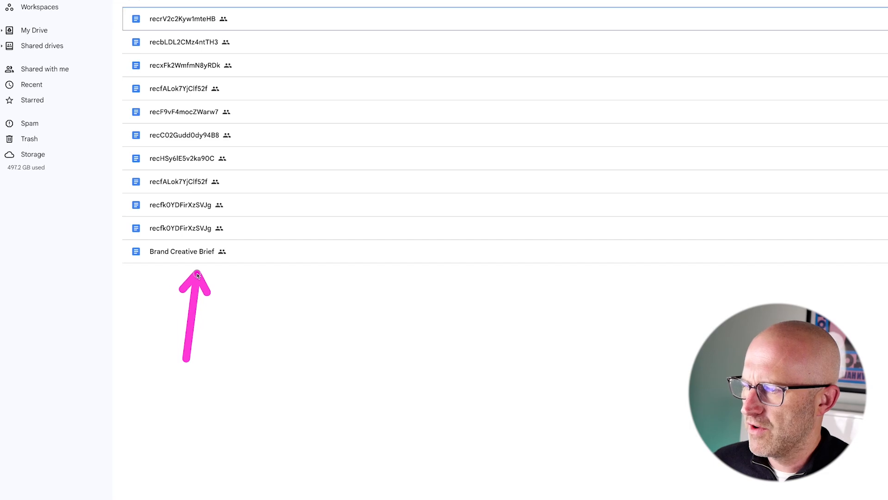
double_click(178, 253)
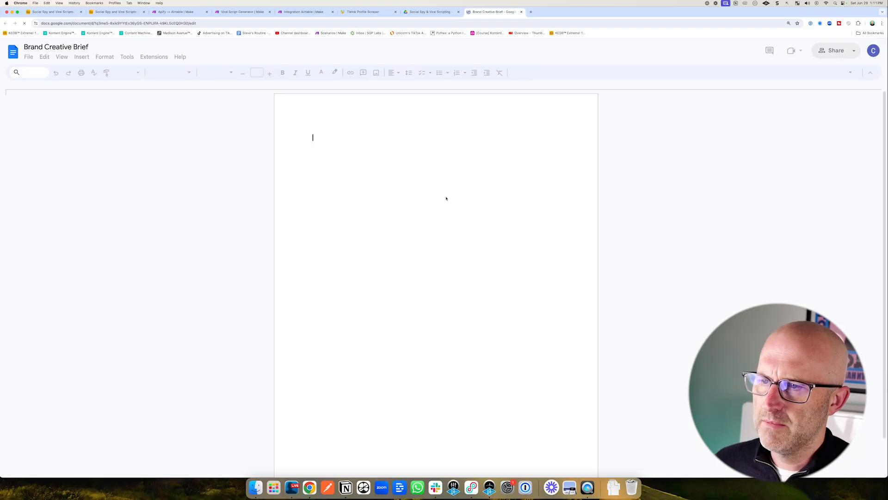
Write placeholder lines Ideal client, Problems, Products and Problems etc in the Brand Creative Brief document.
text(ide)
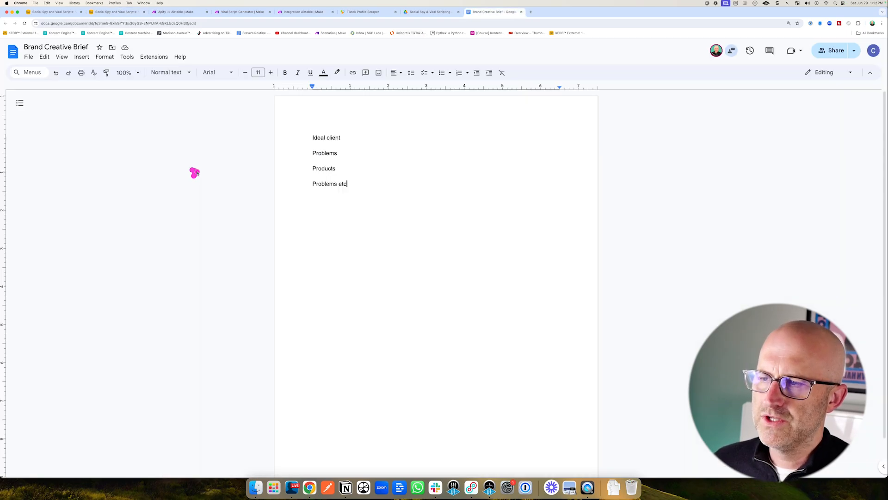
click(306, 188)
click(118, 121)
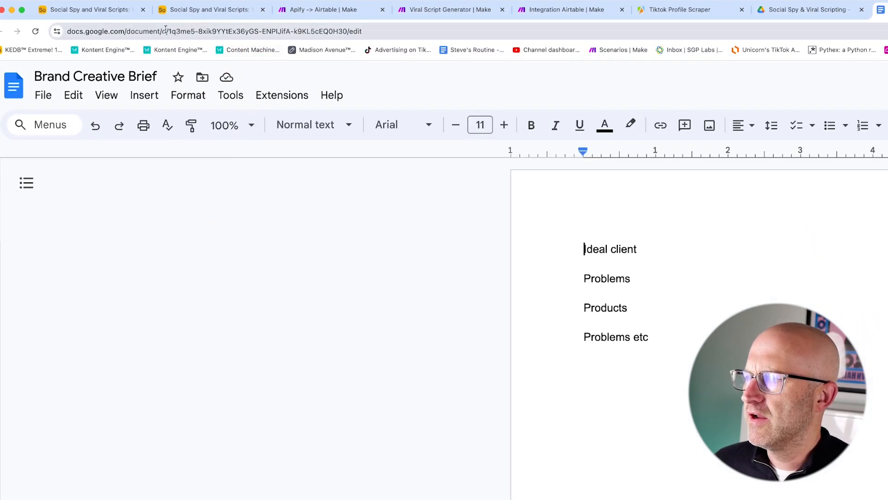
Copy the document ID from the brief's URL and paste it as the Google Docs module's Document ID.
drag(167, 31, 199, 31)
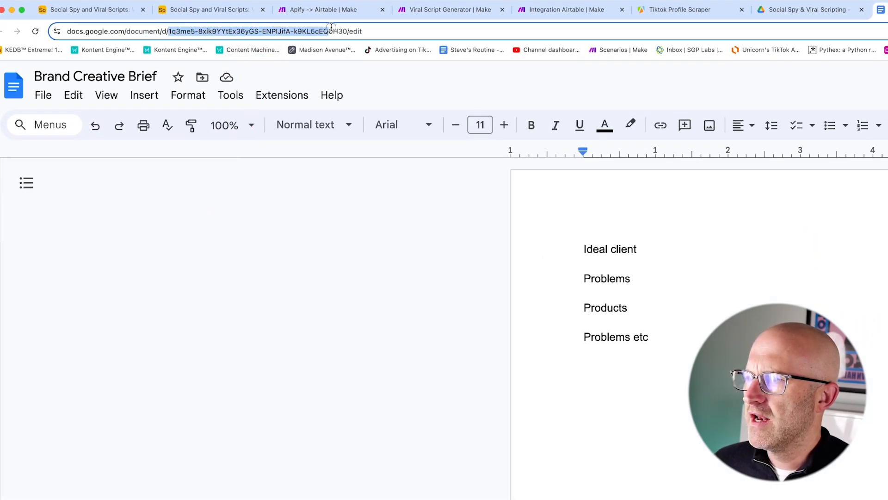
drag(347, 30, 348, 31)
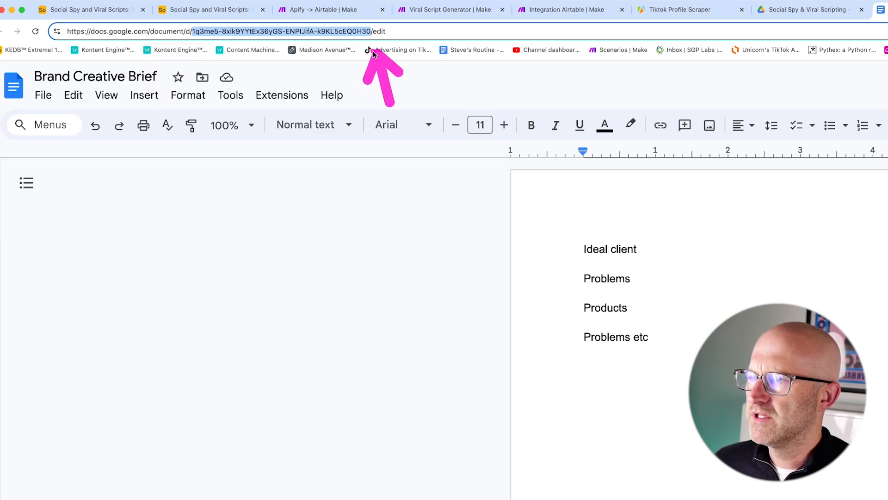
right_click(329, 31)
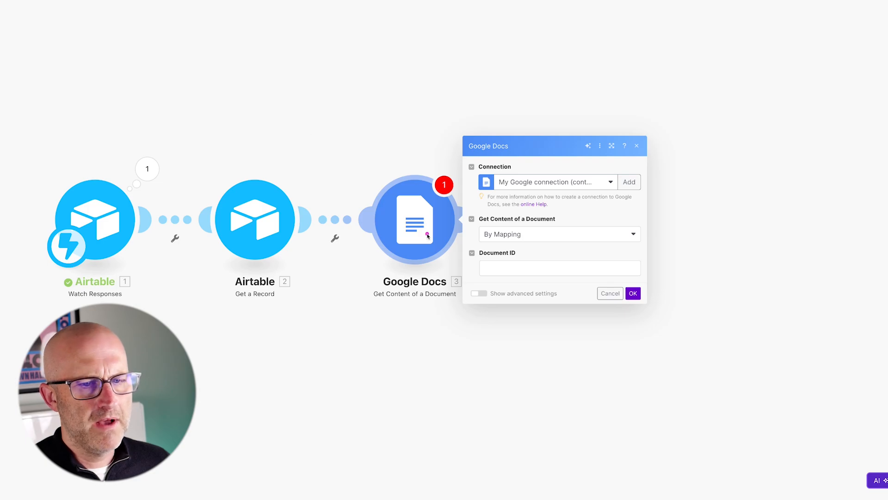
click(485, 268)
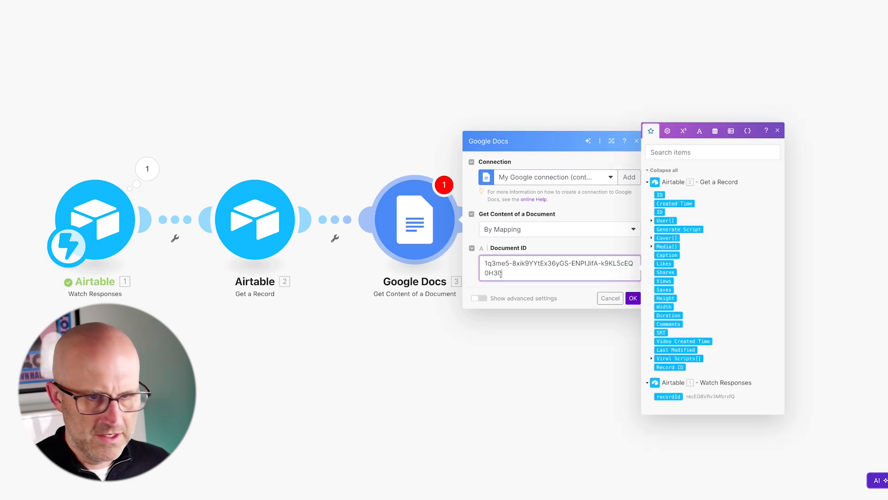
click(633, 298)
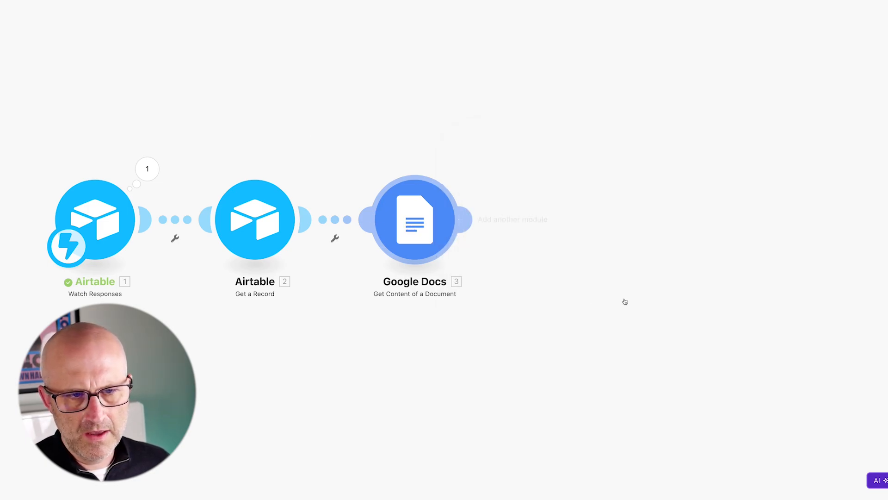
Add an Anthropic Claude Create a Message module with model claude-3-sonnet-20240229 and max tokens 512.
click(343, 219)
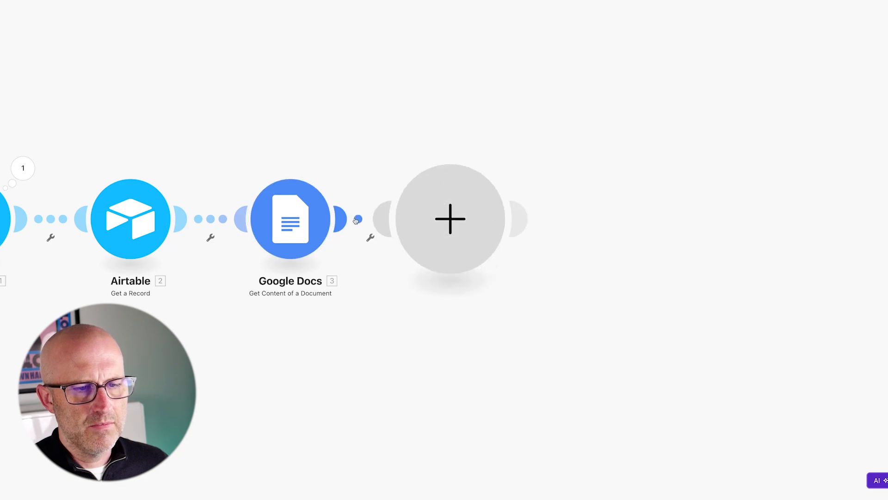
text(claude)
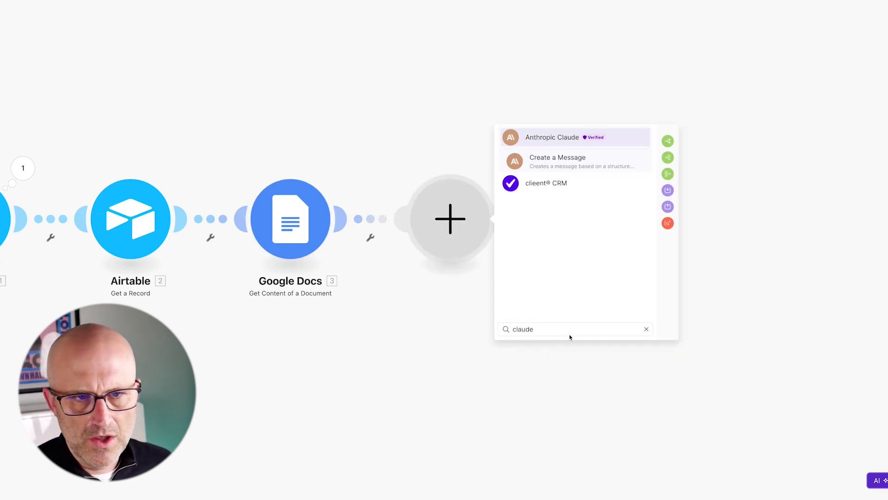
click(565, 170)
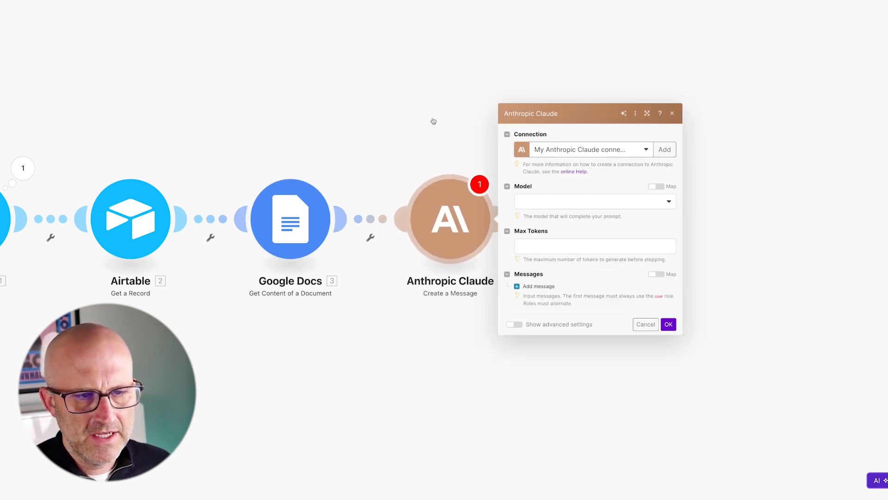
click(561, 202)
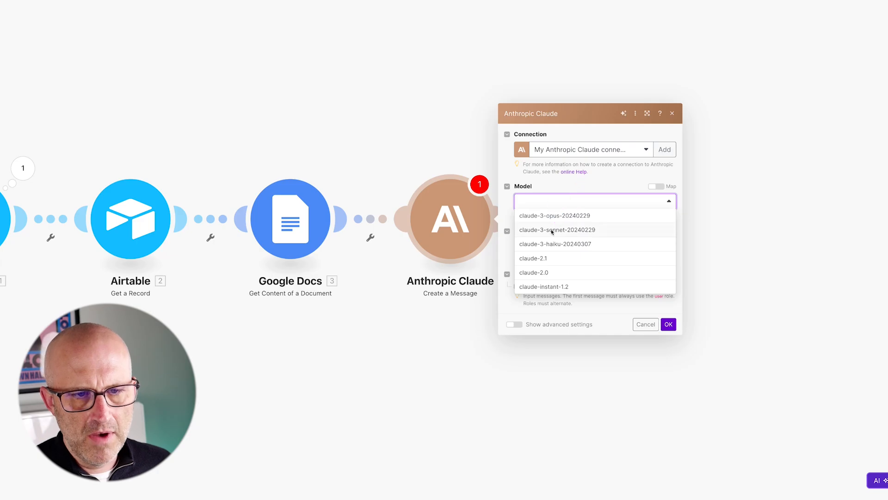
click(551, 229)
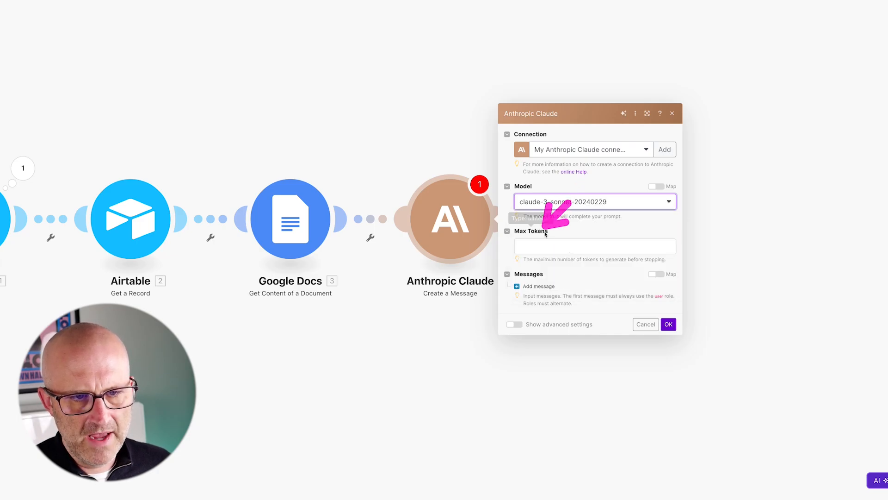
click(544, 247)
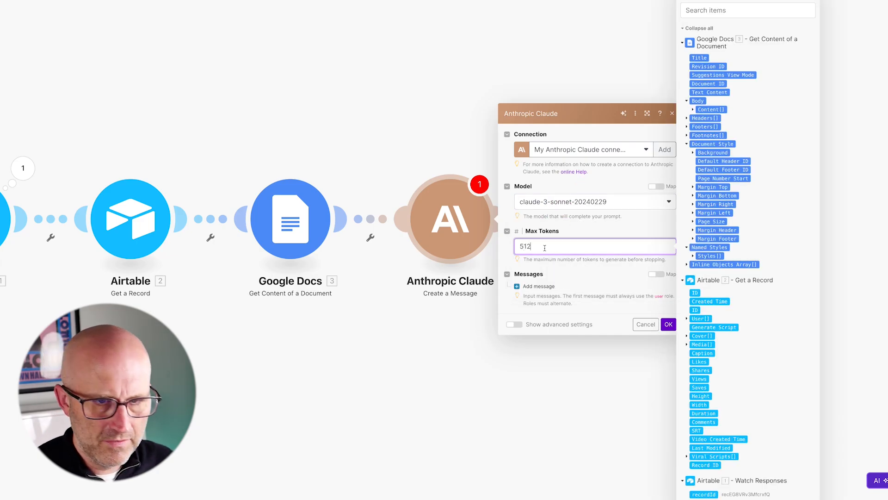
Add a User message to the Claude module with a first content block of type Text.
click(399, 285)
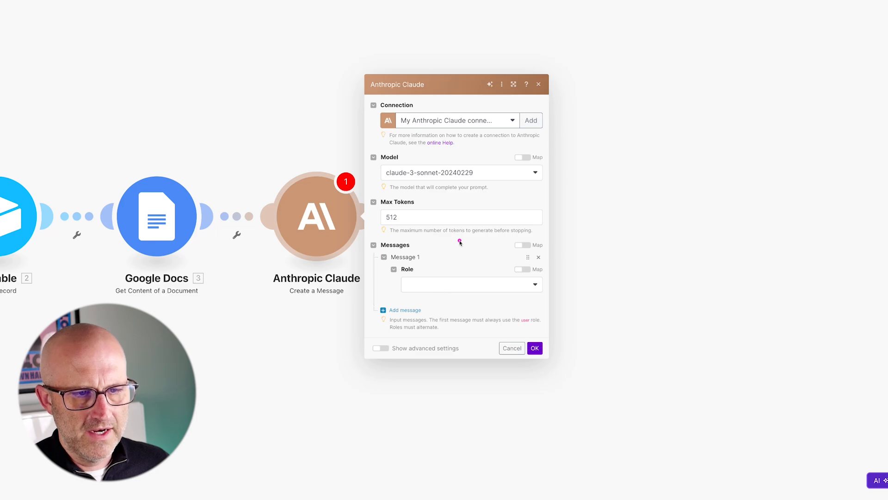
click(430, 284)
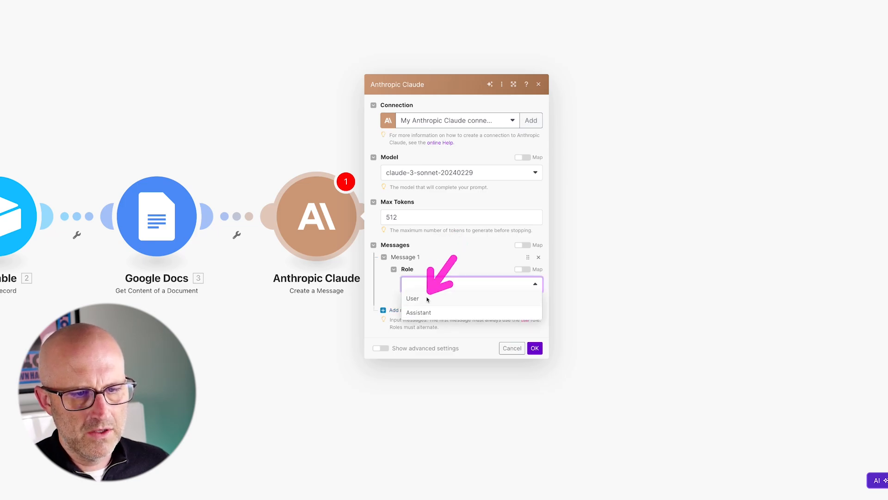
click(422, 298)
click(407, 301)
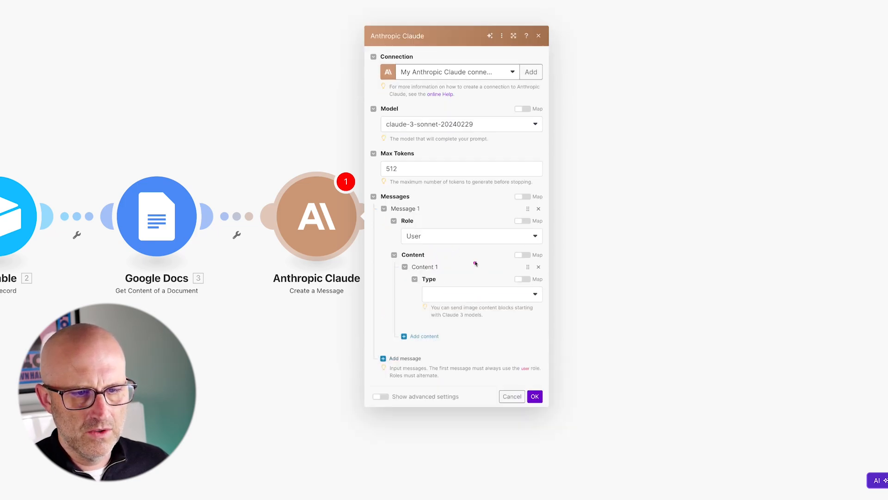
click(460, 295)
click(444, 308)
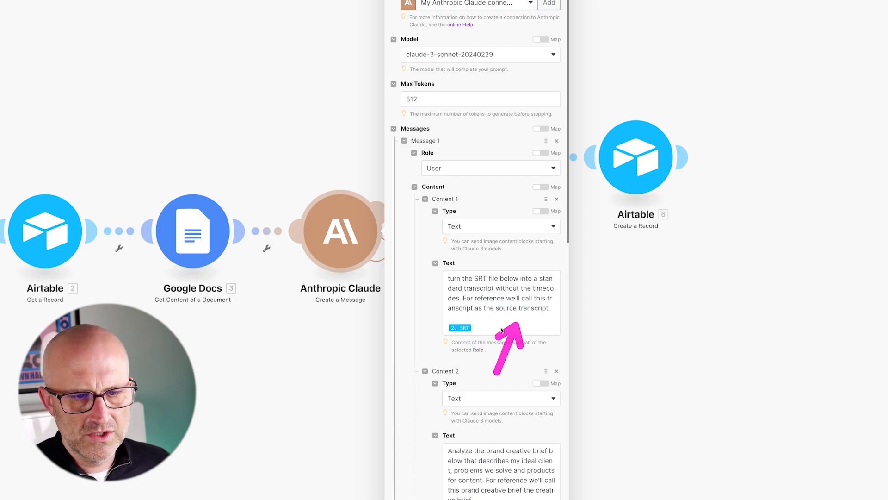
Copy the SRT transcript prompt text from the existing viral script scenario's Claude module.
click(480, 327)
key(ctrl+a)
right_click(477, 327)
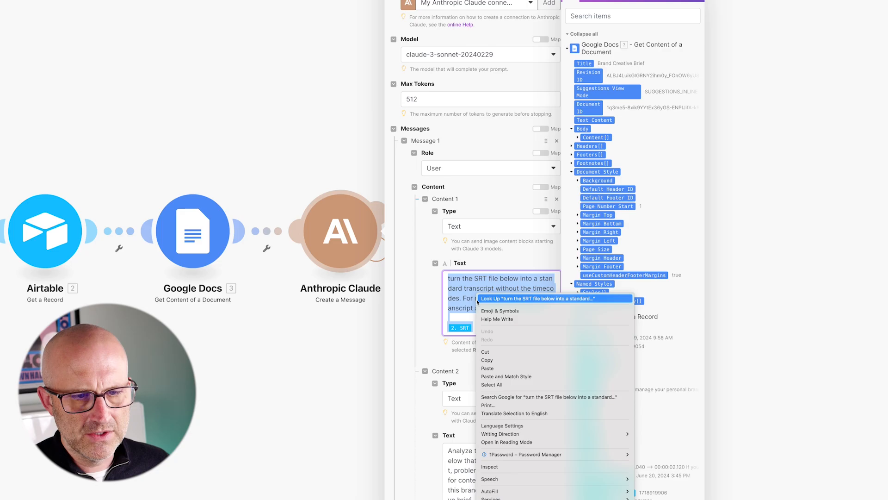
click(491, 360)
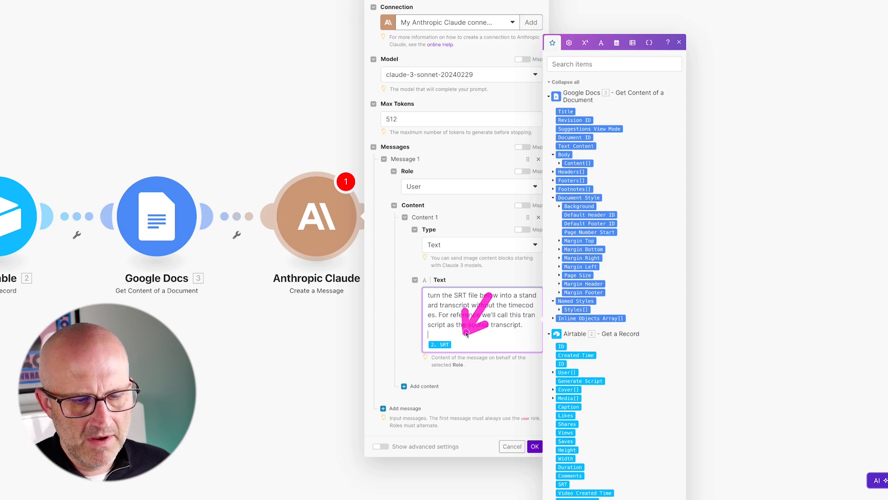
Add a second Text content with the brand creative brief analysis prompt, changing "content" to "context".
click(422, 386)
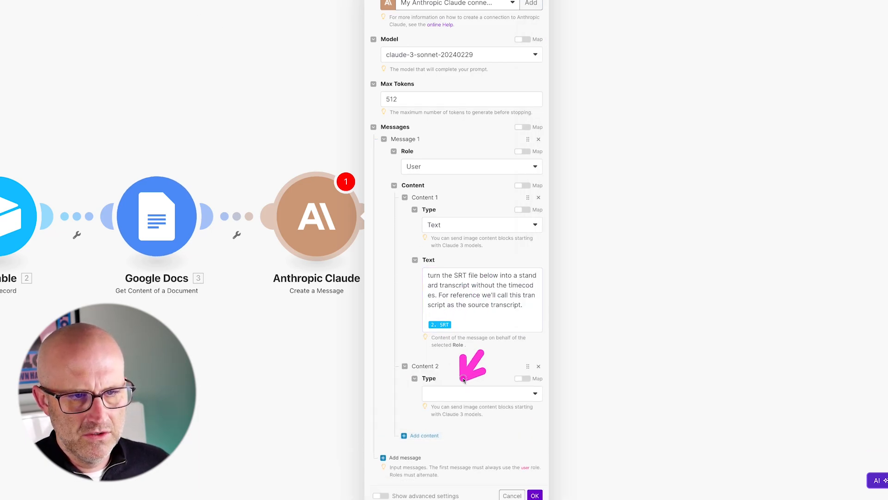
click(456, 393)
click(452, 407)
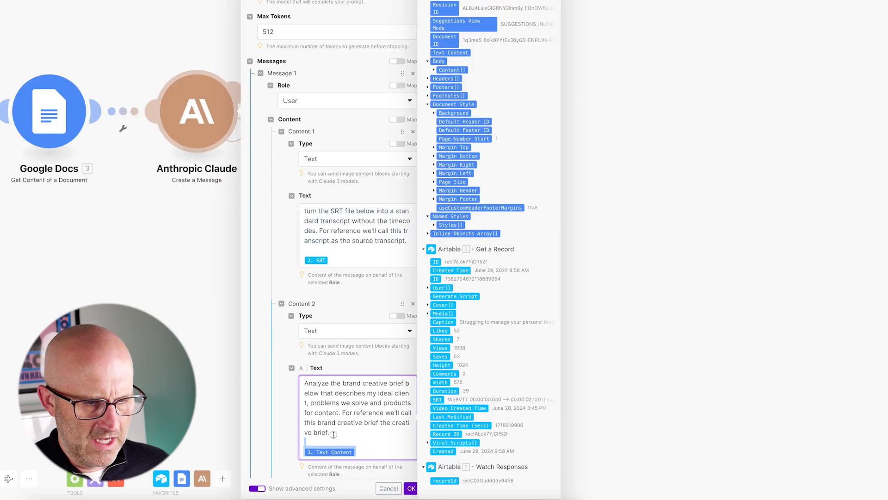
drag(333, 434, 301, 386)
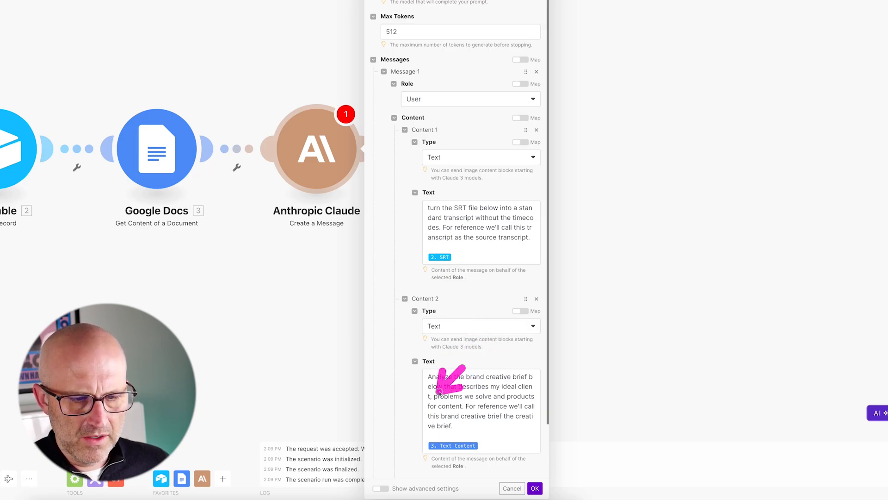
click(460, 410)
key(BackSpace)
key(BackSpace)
text(xt)
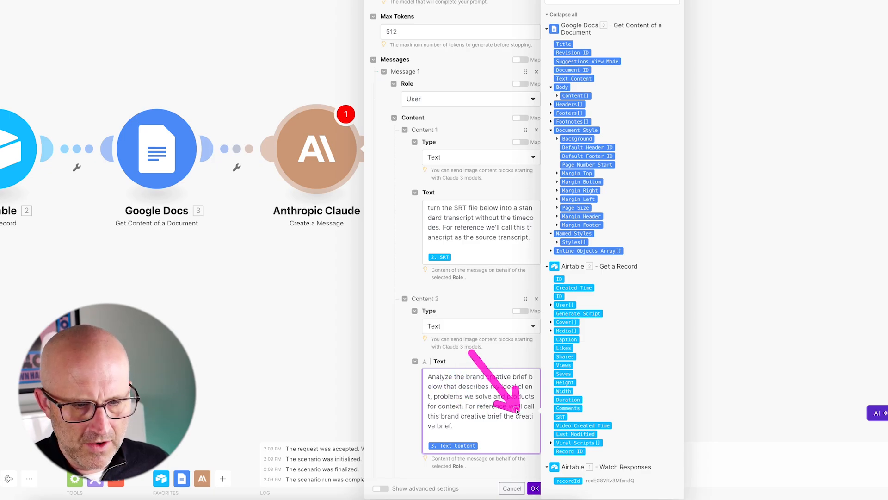
Replace the second content's mapped item with the Google Docs Text Content.
scroll(490, 370, down, 2)
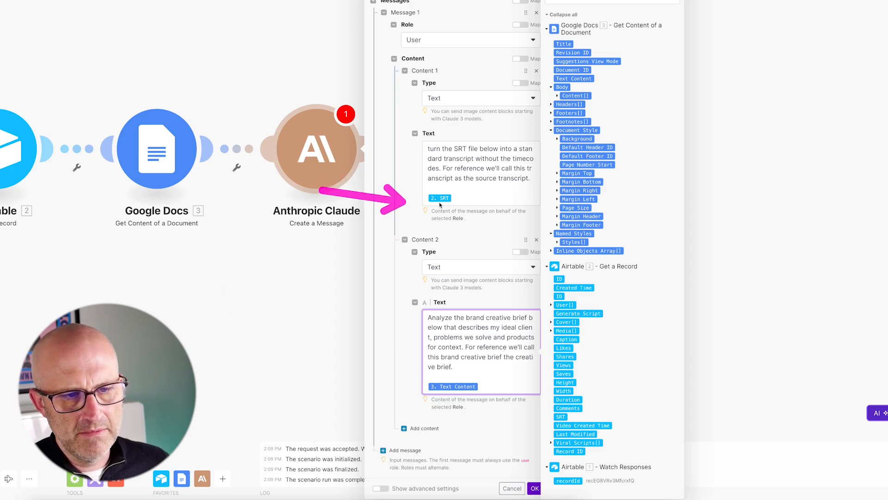
click(470, 196)
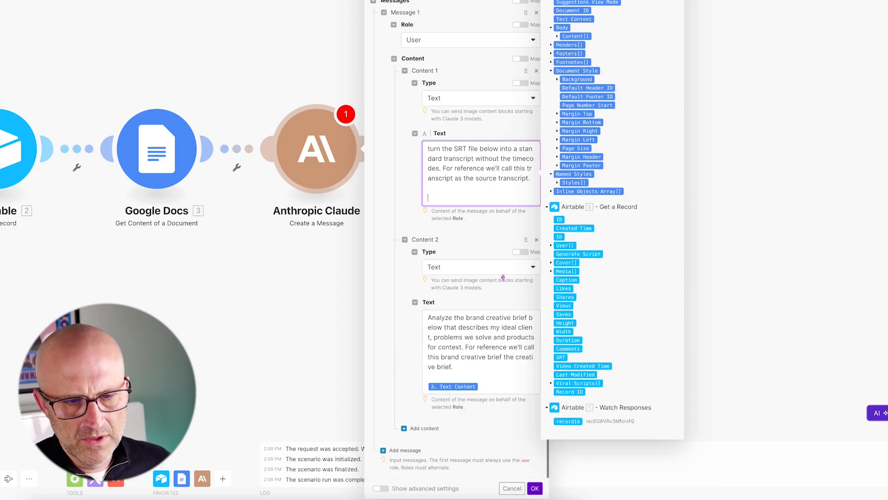
click(559, 356)
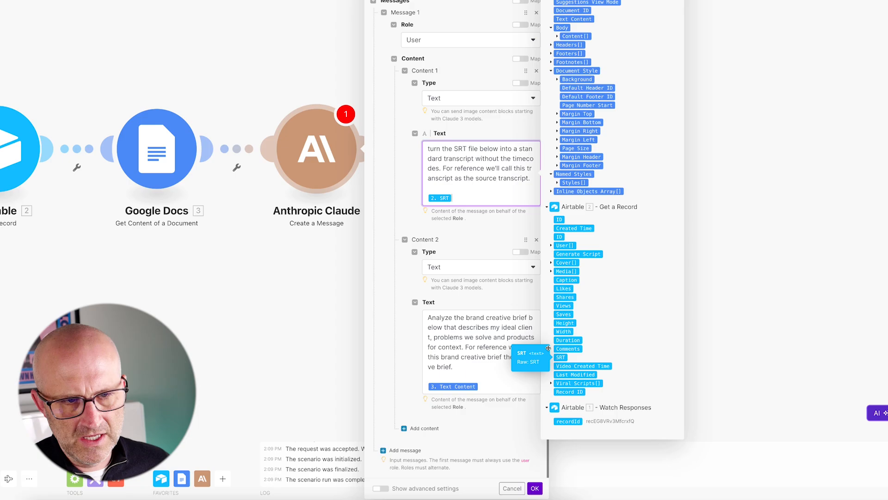
click(479, 387)
key(BackSpace)
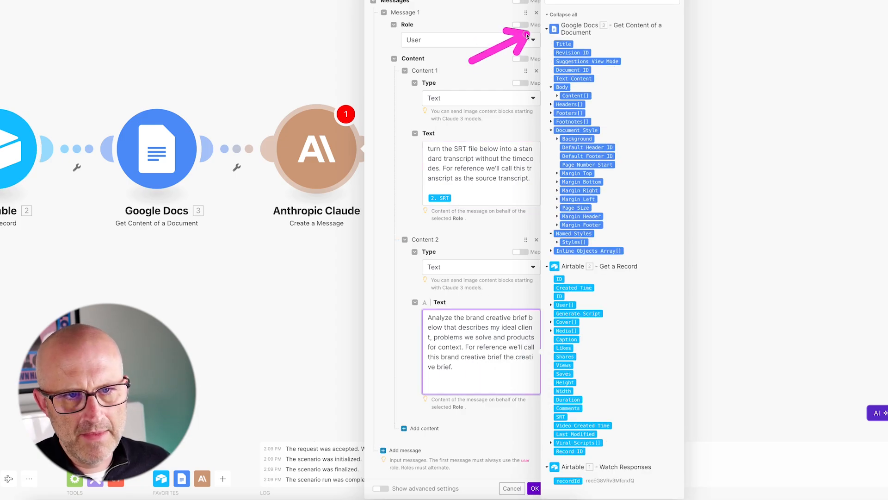
click(562, 80)
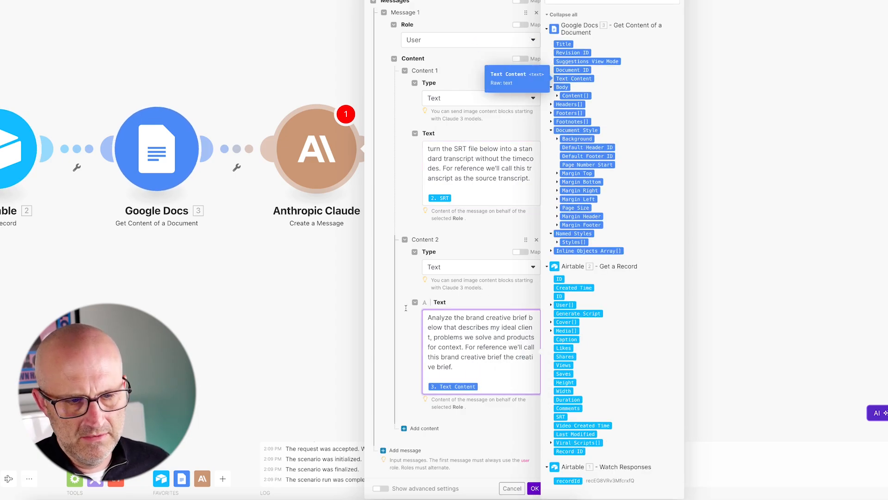
Add a third Text content with the prompt telling Claude to output only the viral script rewritten from the creative brief.
click(435, 428)
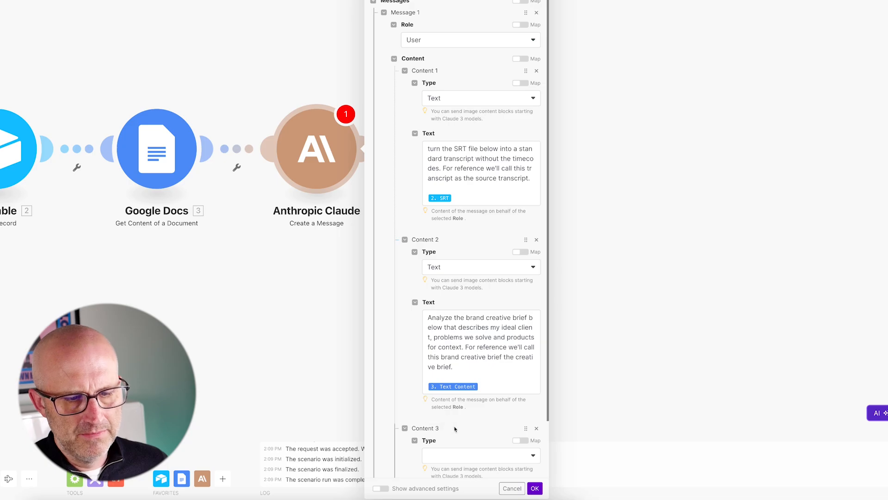
scroll(454, 426, down, 2)
click(457, 388)
click(450, 401)
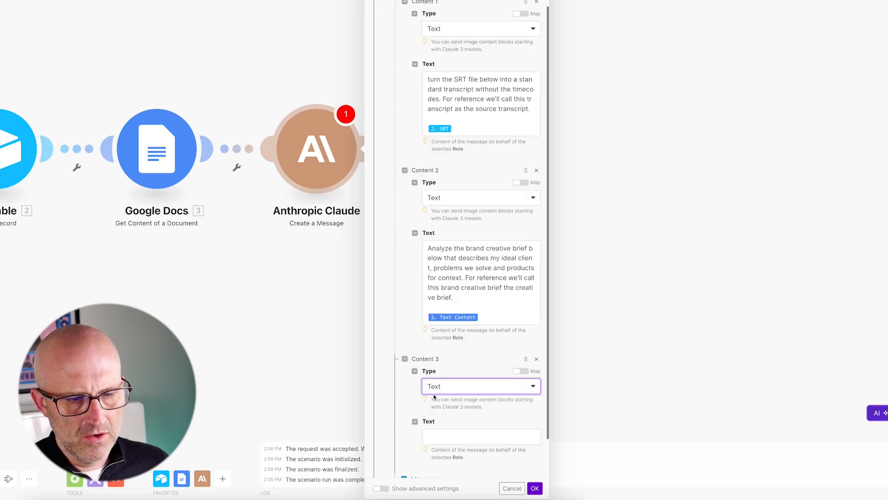
click(463, 436)
key(ctrl+v)
drag(330, 267, 303, 196)
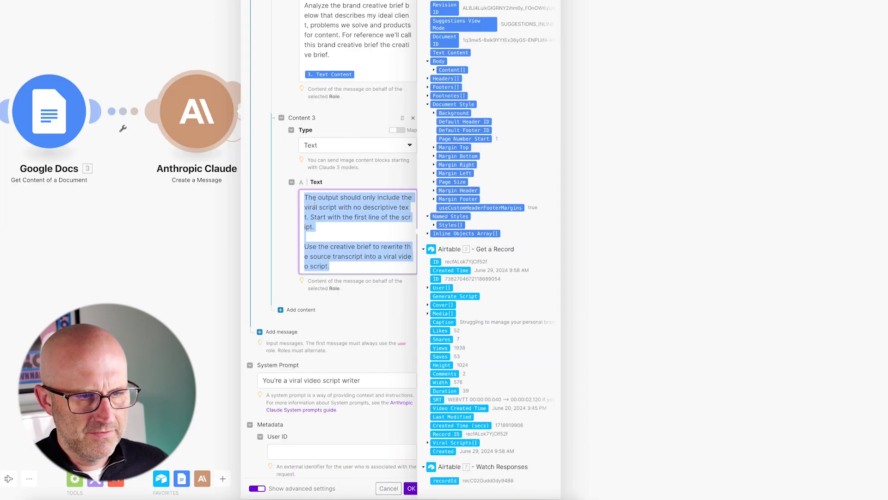
right_click(311, 199)
click(324, 264)
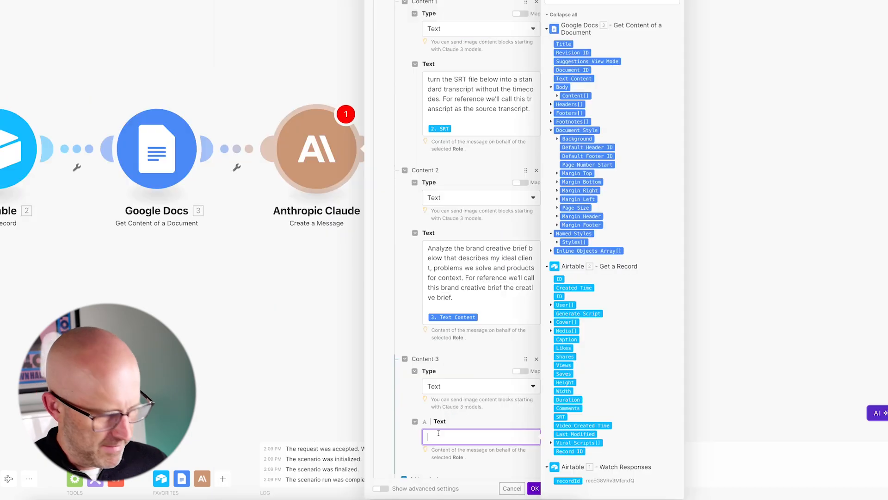
key(ctrl+v)
click(492, 301)
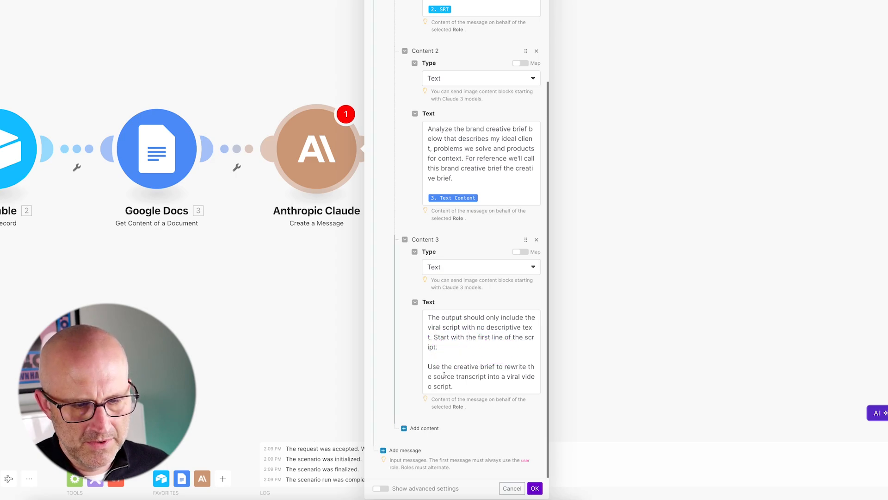
Review the Claude module's advanced settings, including the viral video script writer system prompt, and save the module.
click(380, 489)
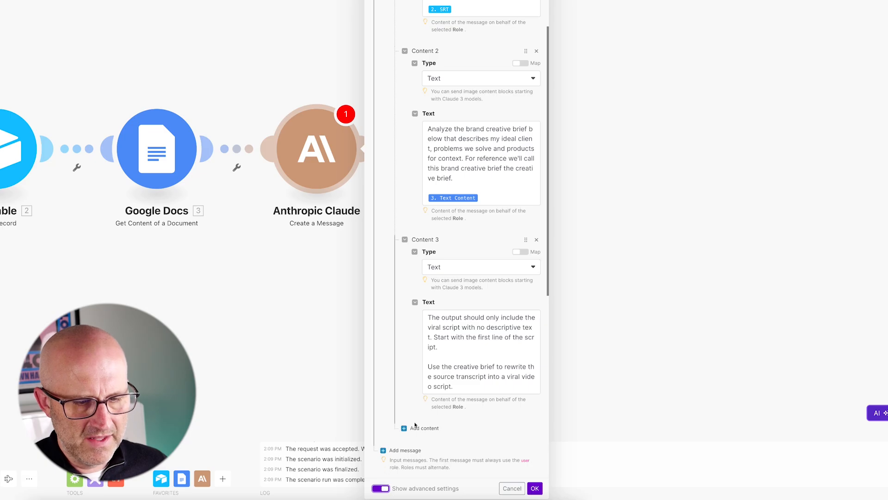
scroll(452, 65, down, 8)
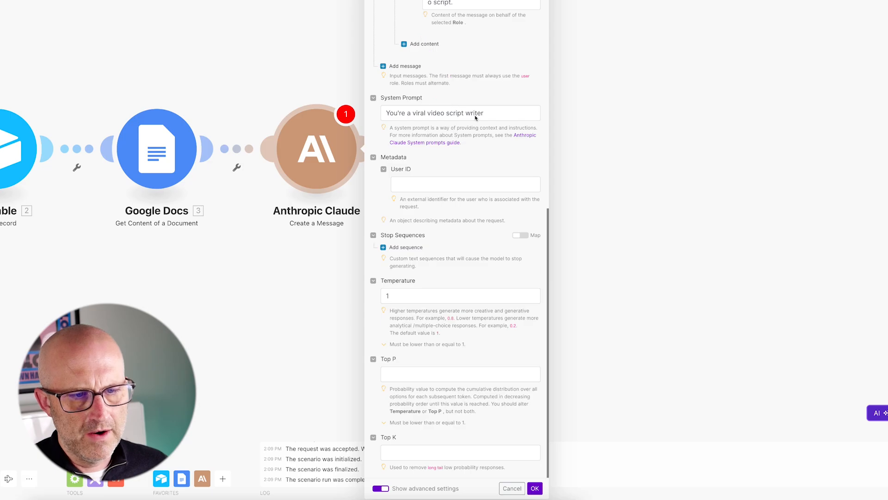
click(535, 488)
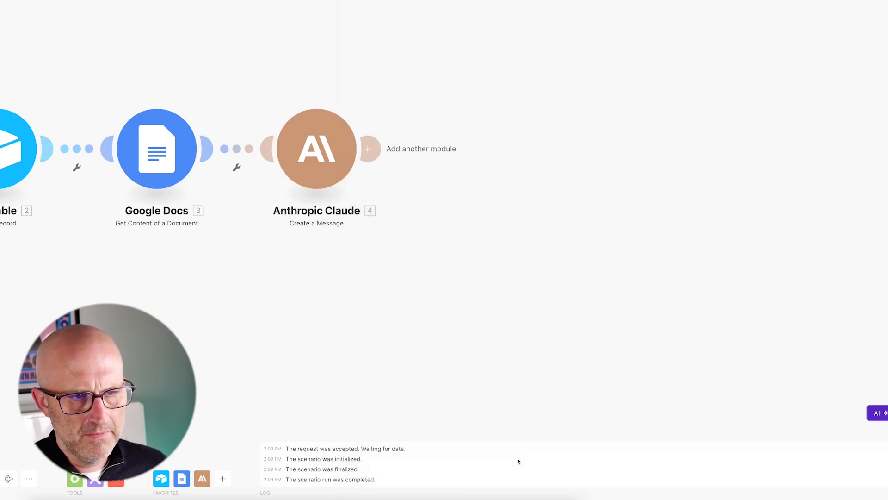
Add a Break error handler to the Claude module with automatic completion, 5 attempts and a 1-minute interval.
right_click(279, 192)
click(299, 224)
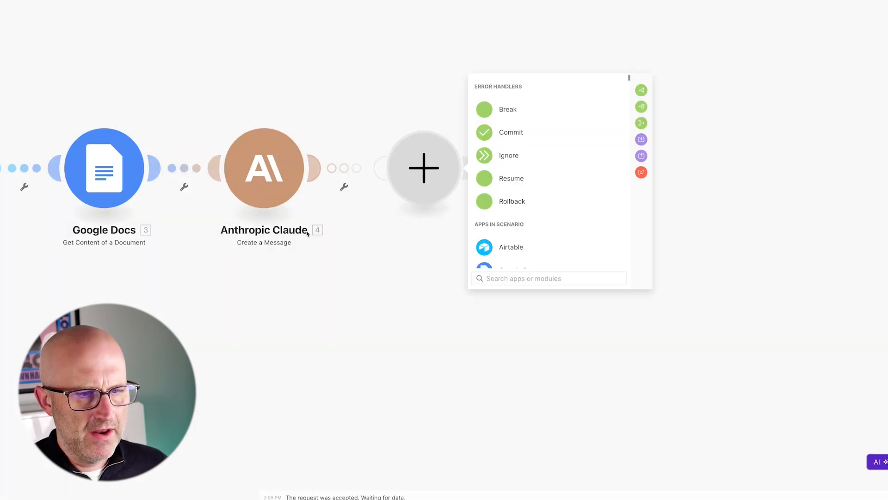
click(508, 110)
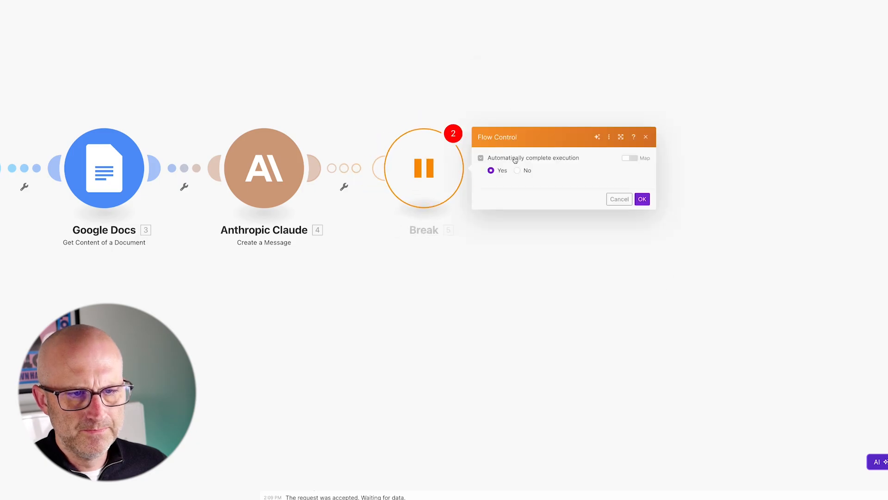
double_click(502, 144)
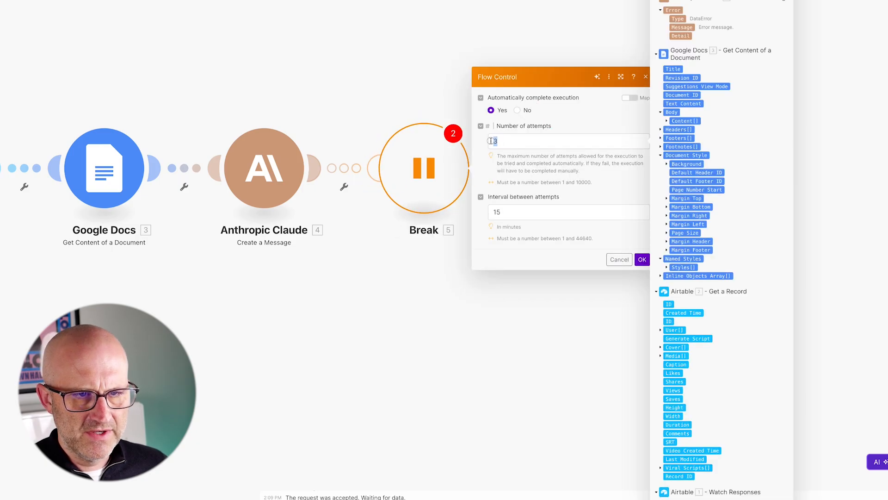
click(509, 212)
click(642, 259)
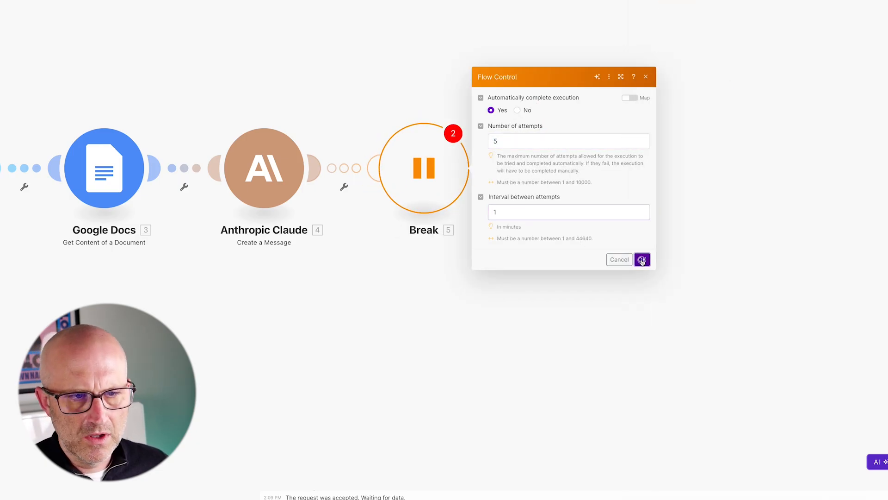
Filter the route to the Break handler so the Claude error message contains 429.
click(376, 167)
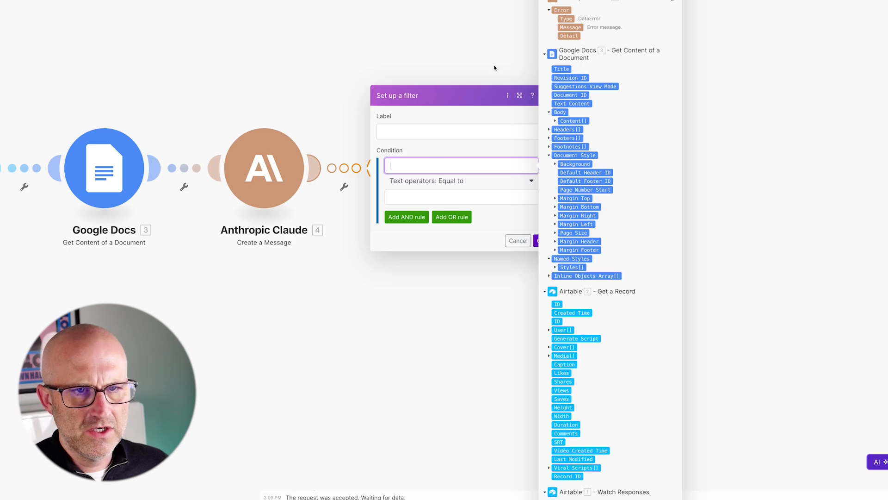
click(570, 27)
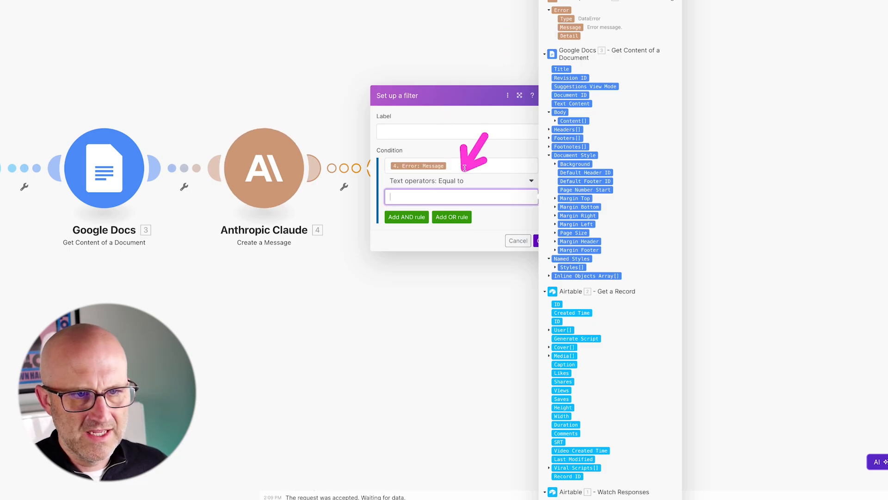
click(458, 181)
click(407, 309)
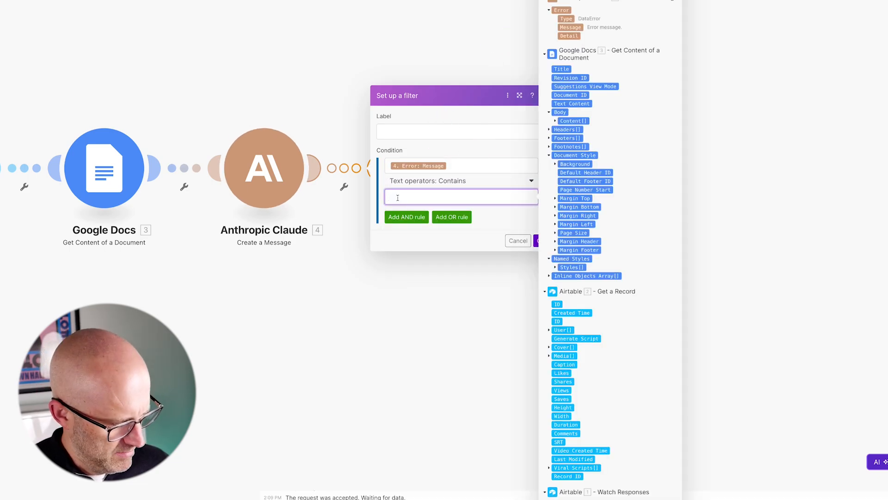
text(429)
click(289, 104)
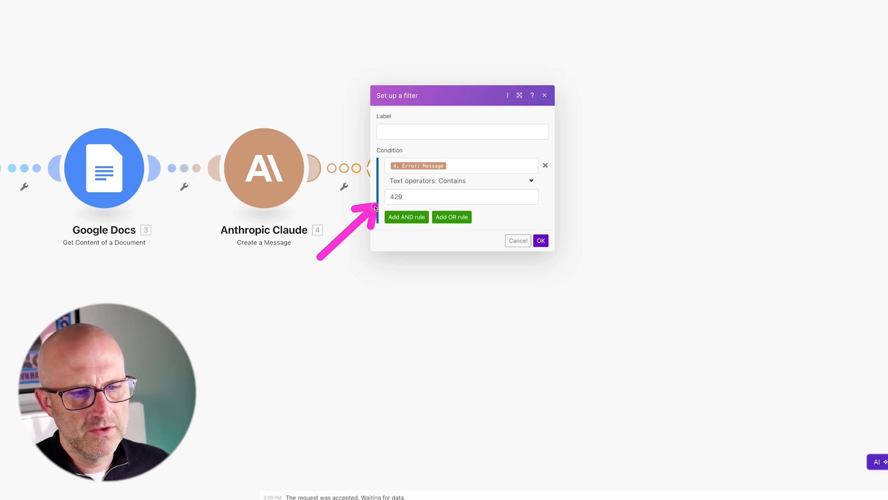
click(540, 241)
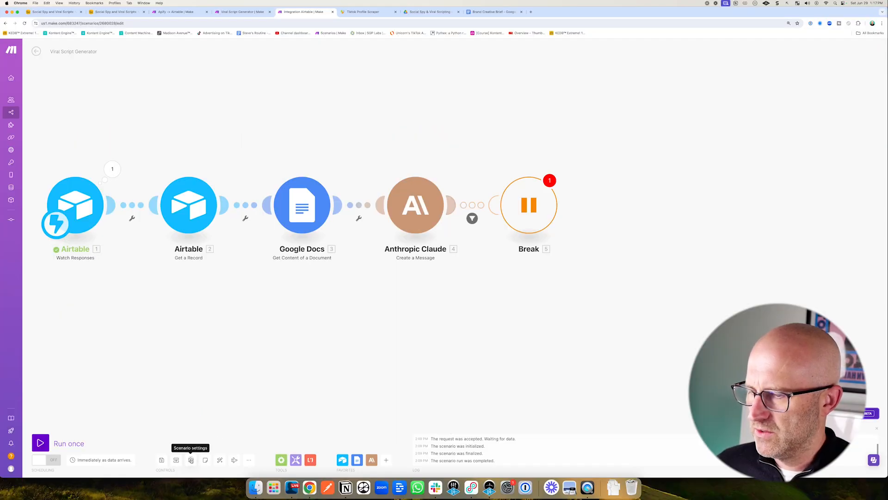
Enable storing of incomplete executions in the scenario settings.
click(191, 459)
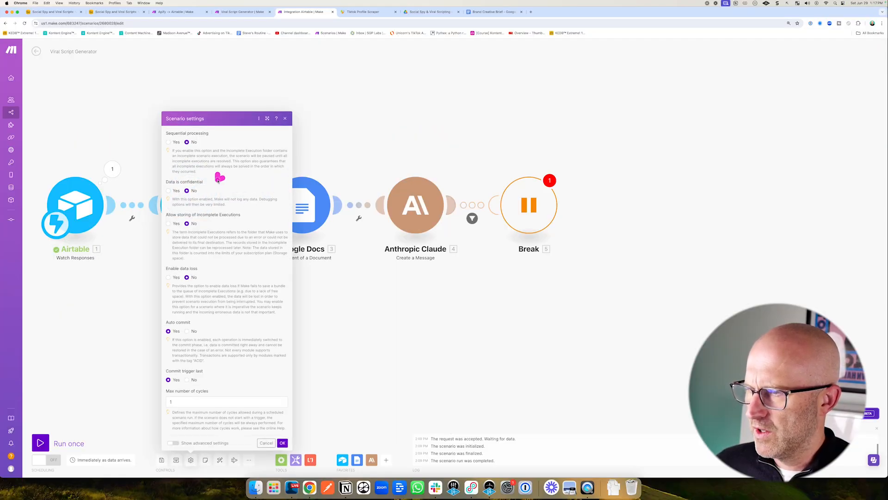
click(177, 224)
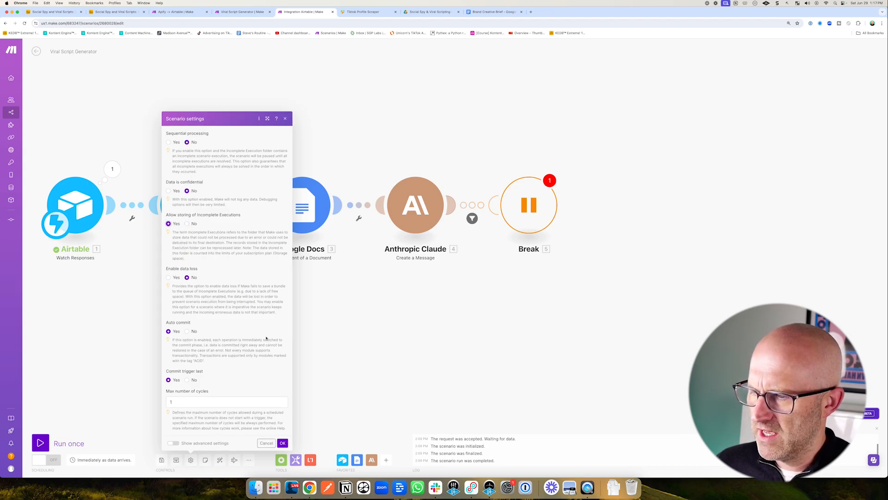
click(283, 443)
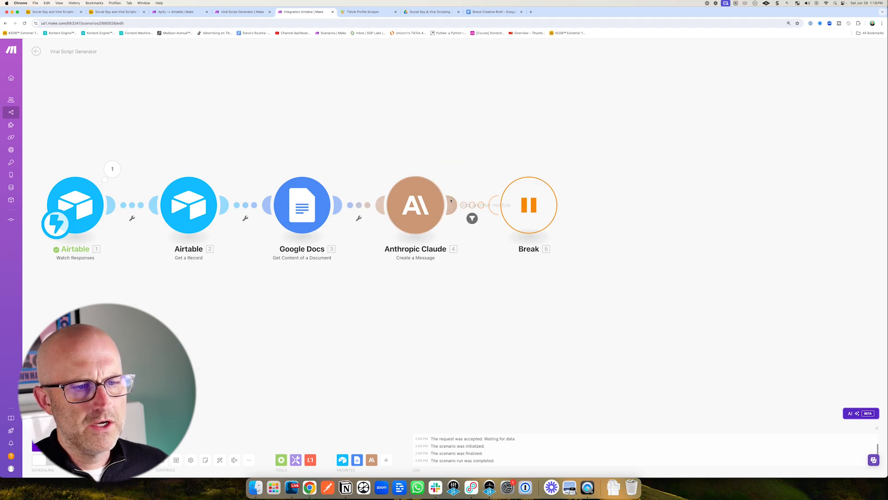
Add a Google Docs Create a Document module after Claude, named with the Record ID and containing Claude's Text Response.
click(519, 199)
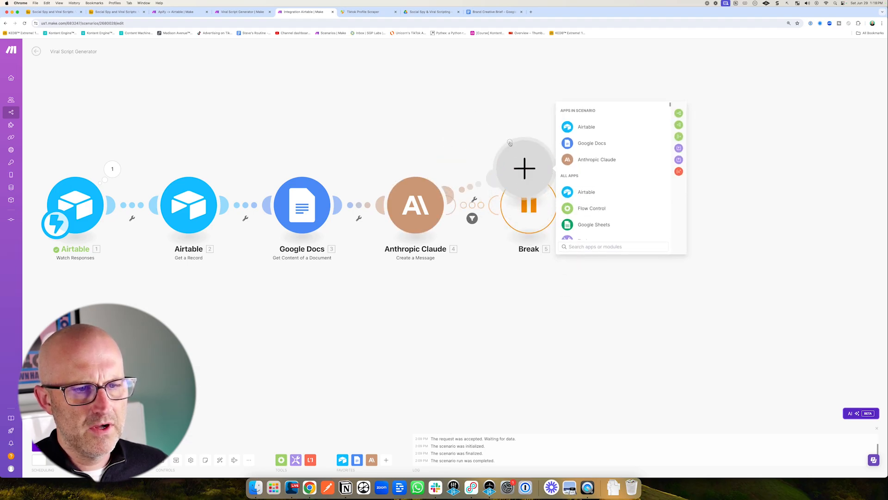
click(221, 462)
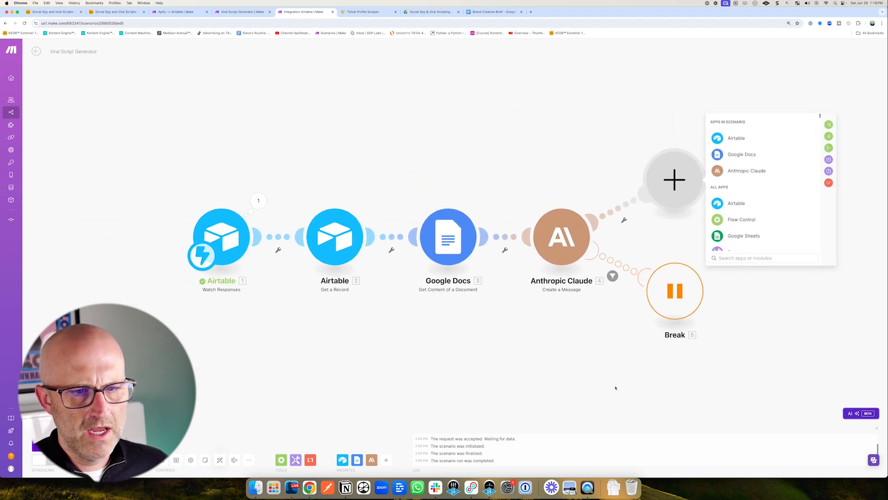
click(542, 158)
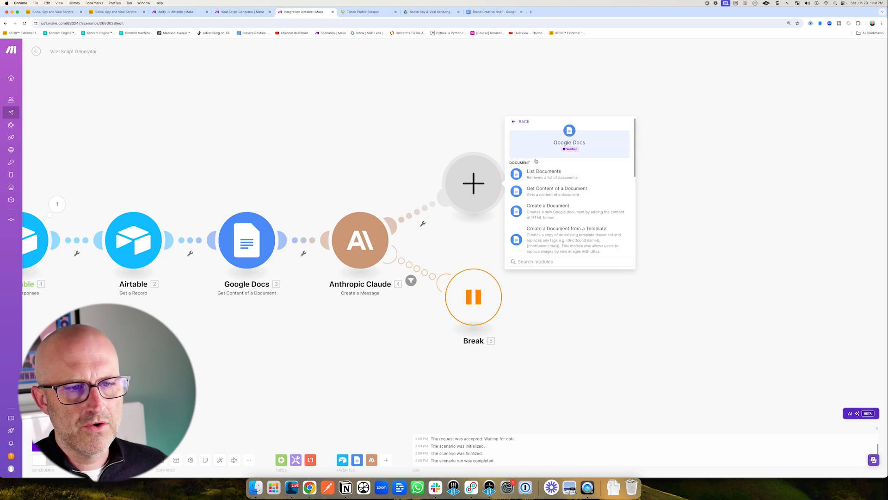
click(548, 209)
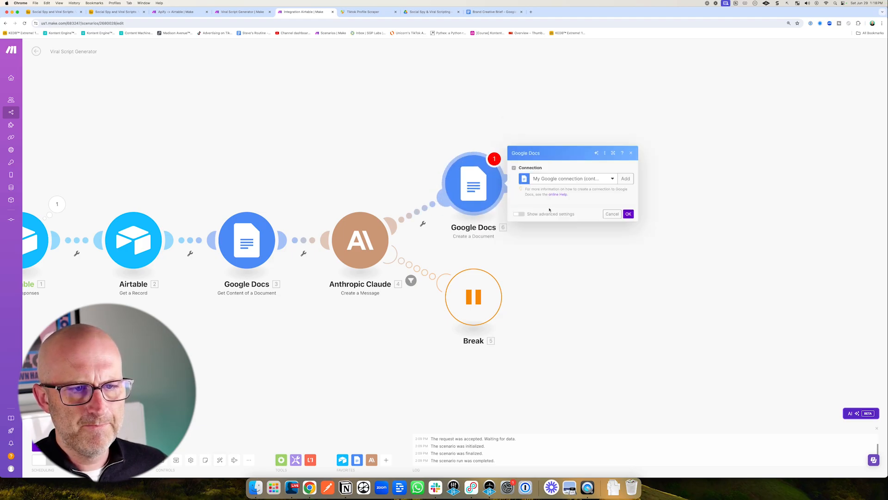
click(540, 164)
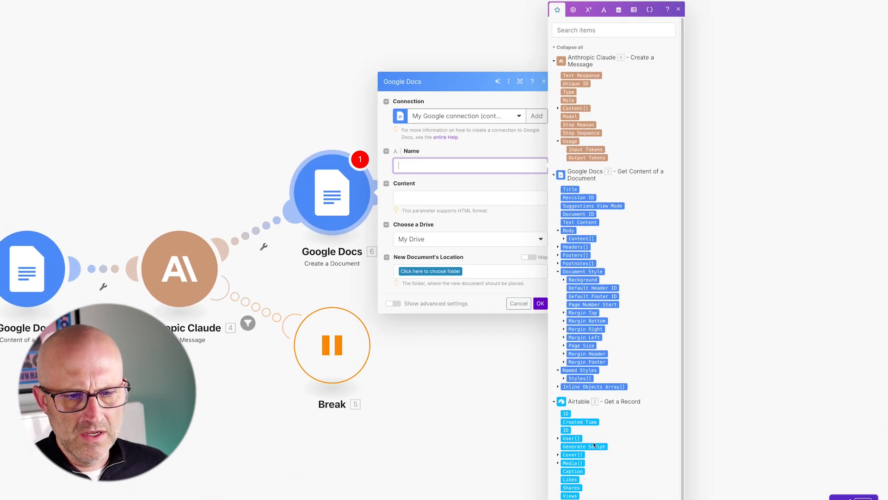
scroll(594, 442, down, 2)
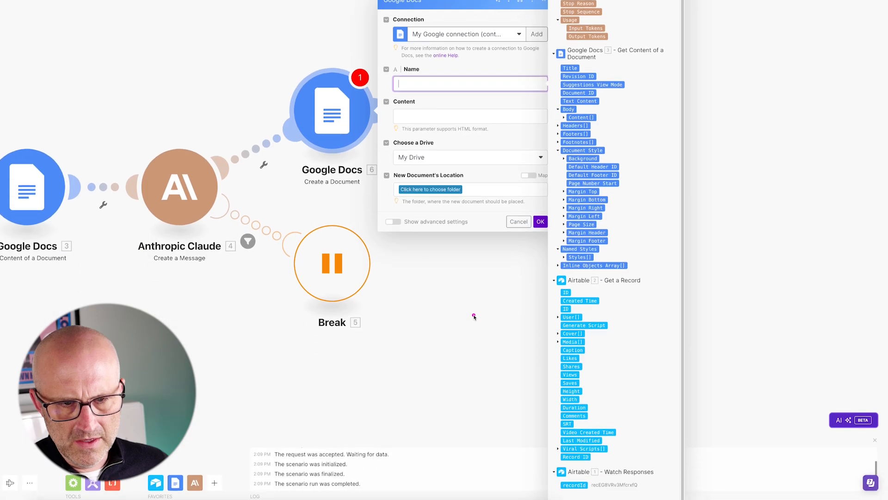
click(576, 453)
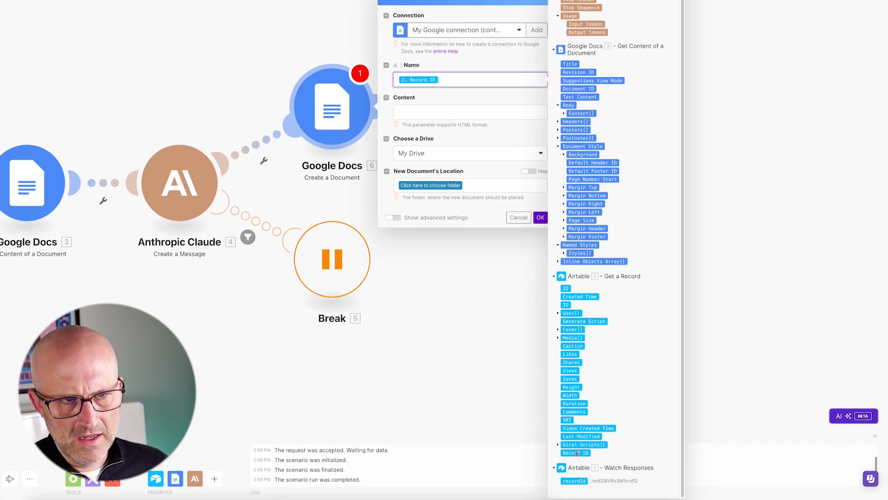
click(437, 111)
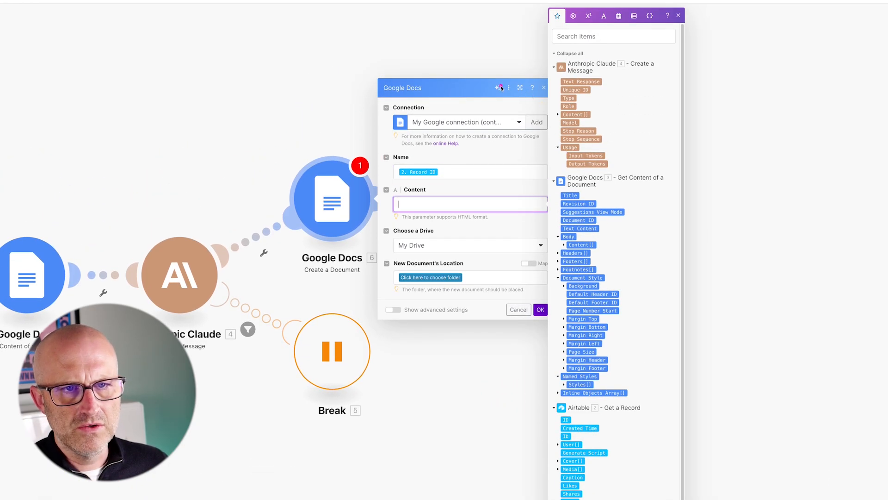
click(566, 82)
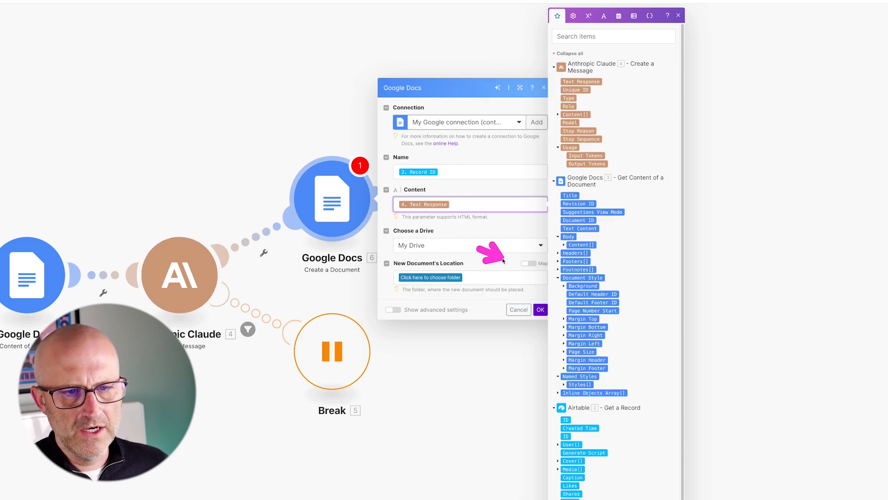
Map the new document's location to the Social Spy & Viral Scripting Drive folder ID copied from its URL, and save.
click(529, 263)
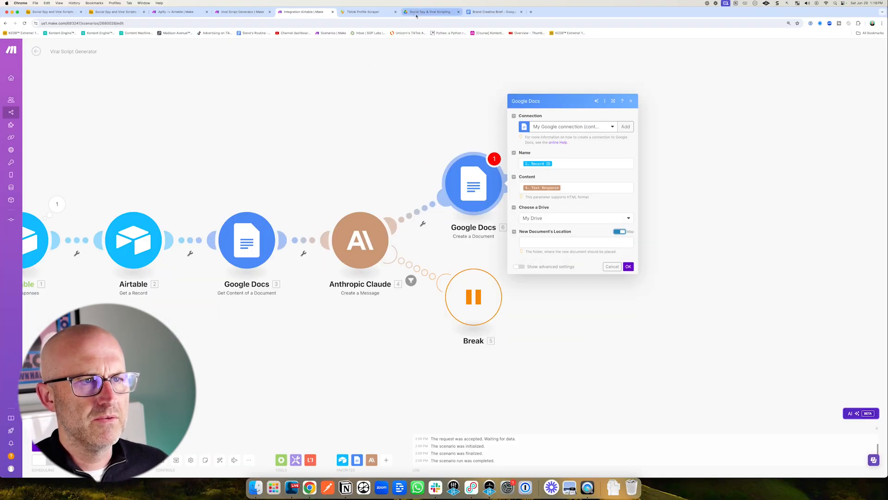
click(417, 12)
click(111, 23)
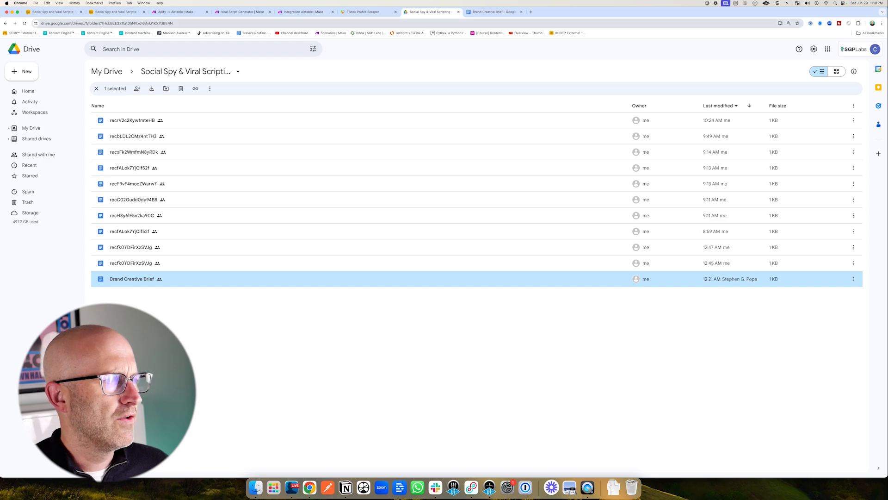
drag(193, 28, 329, 28)
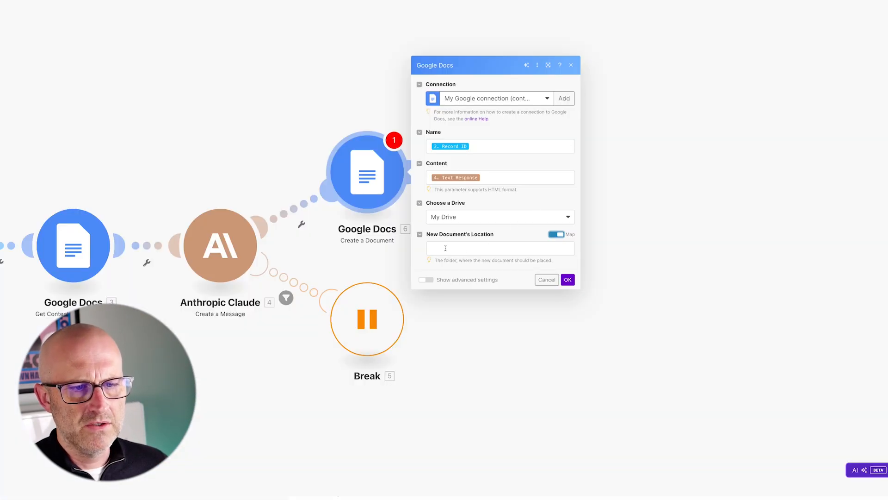
click(440, 249)
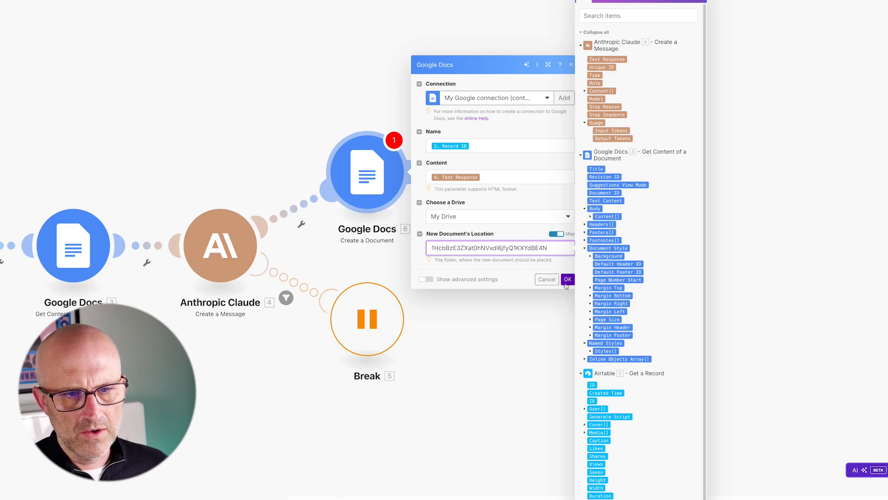
click(567, 282)
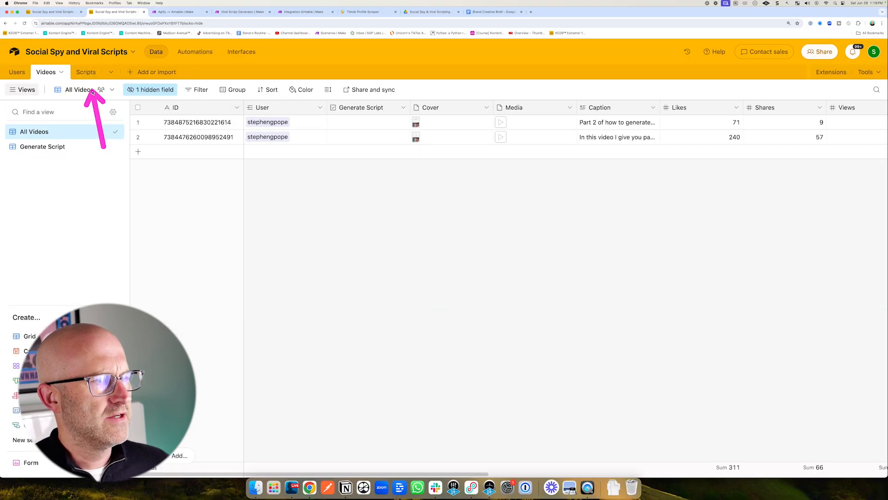
Add an Airtable Create a Record module after the new Google Docs module, using base Social Spy and Viral Scripts and table Scripts.
click(76, 72)
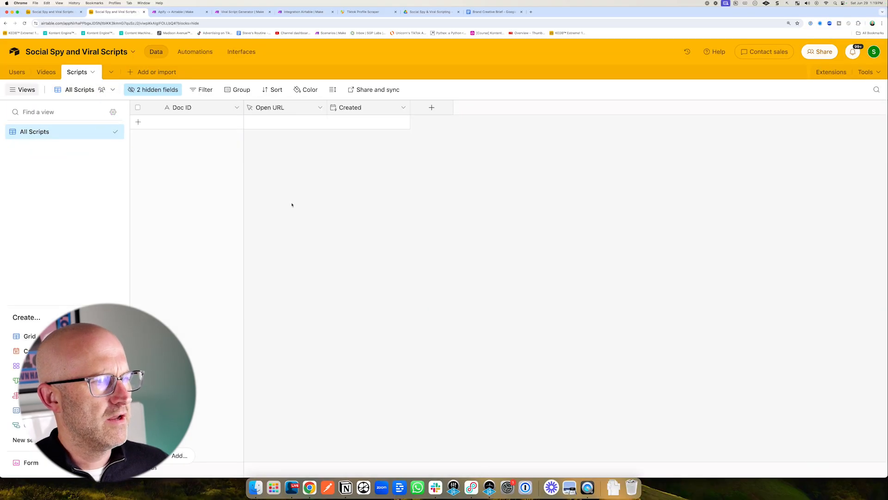
click(46, 72)
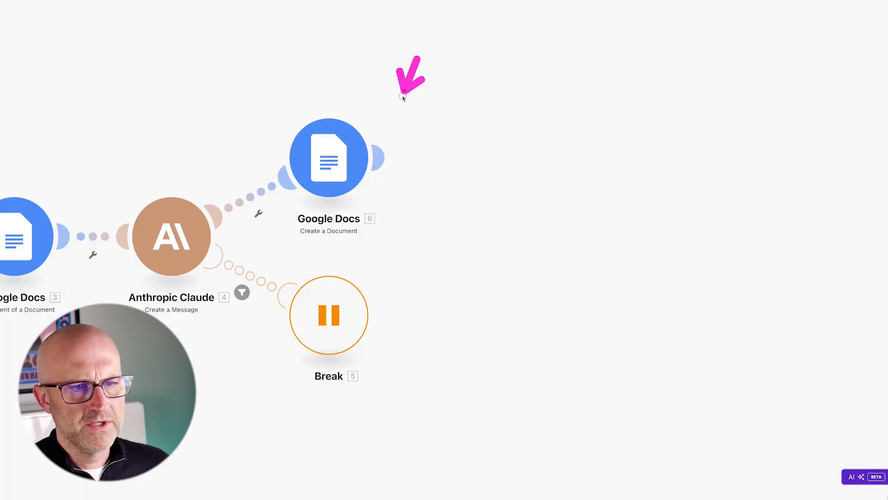
click(377, 157)
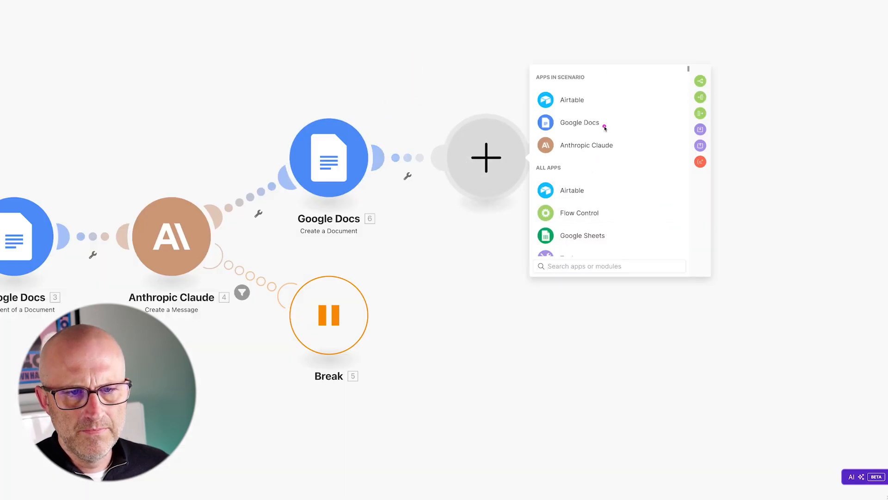
click(597, 100)
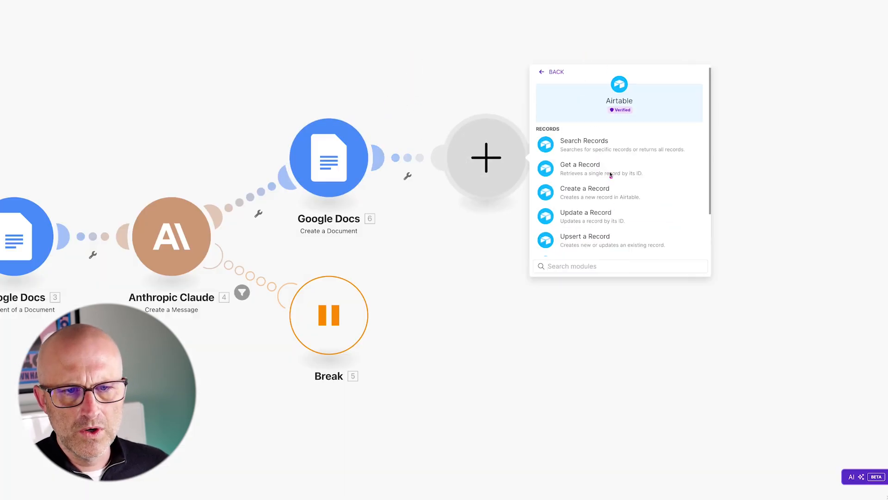
click(579, 194)
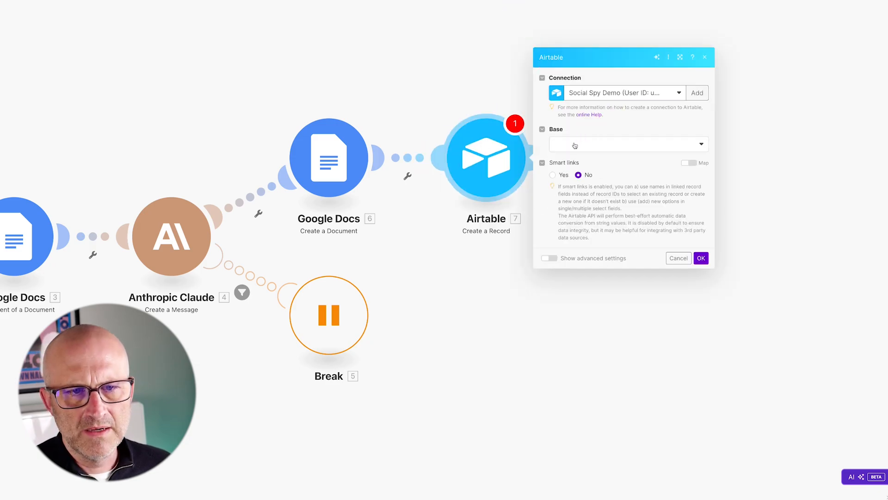
click(575, 146)
click(578, 160)
click(575, 161)
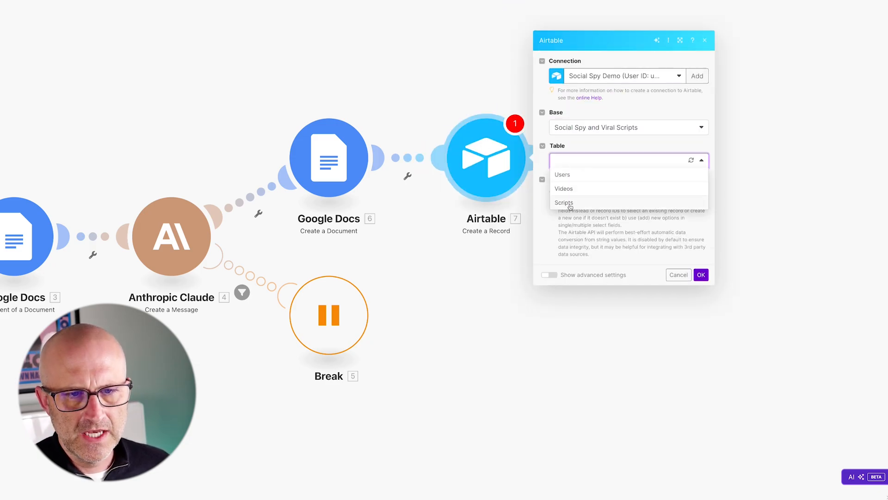
click(568, 203)
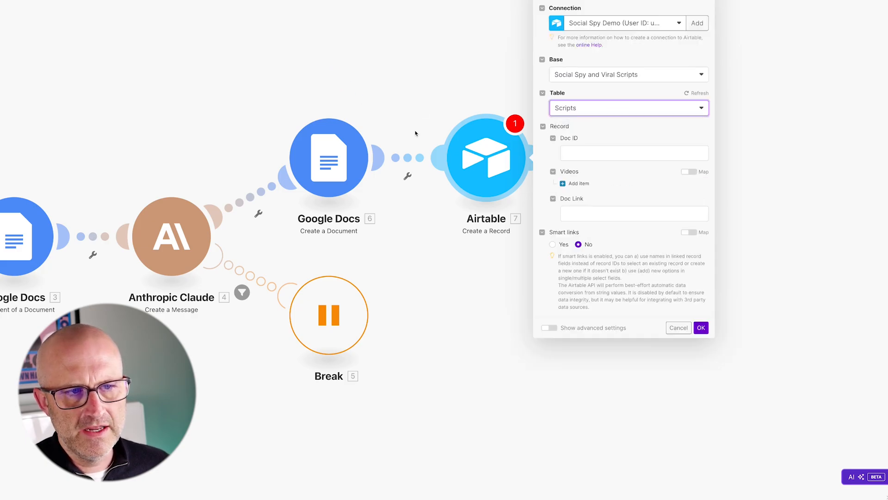
Map Doc ID to the document's Document ID, the Videos record to the Airtable ID, and Doc Link to Web View Link, then save.
click(599, 153)
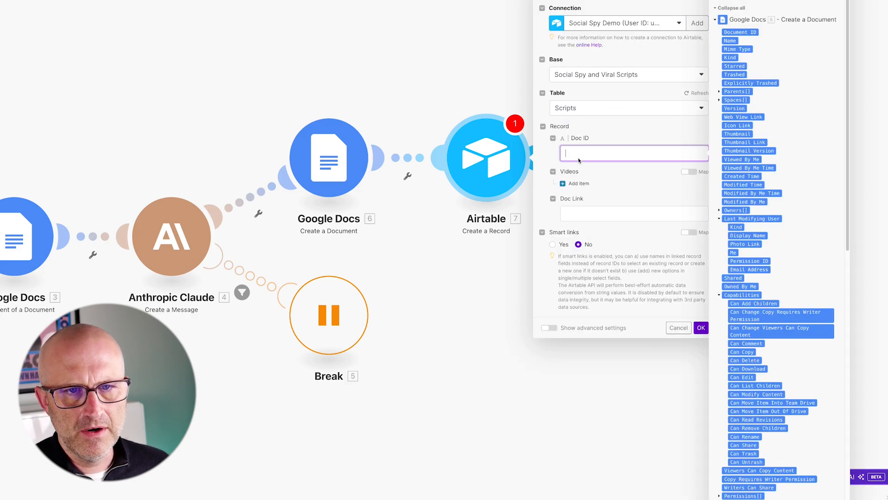
click(731, 32)
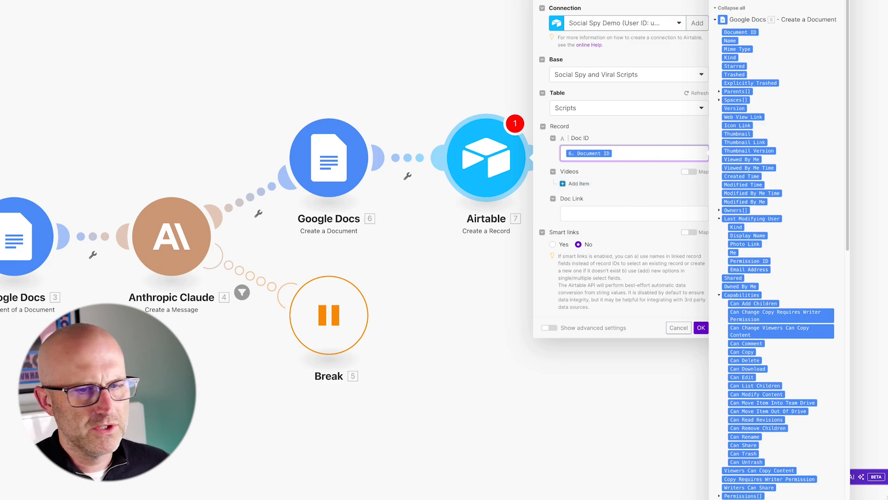
click(584, 184)
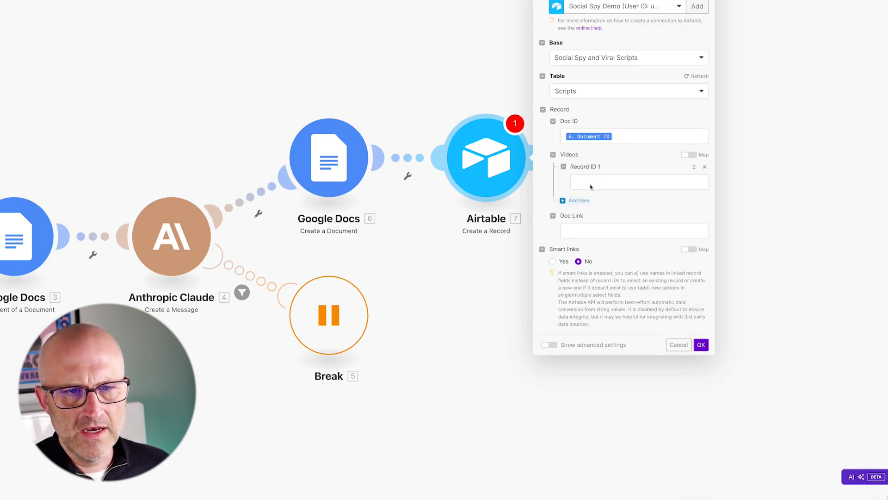
click(591, 186)
scroll(785, 275, down, 8)
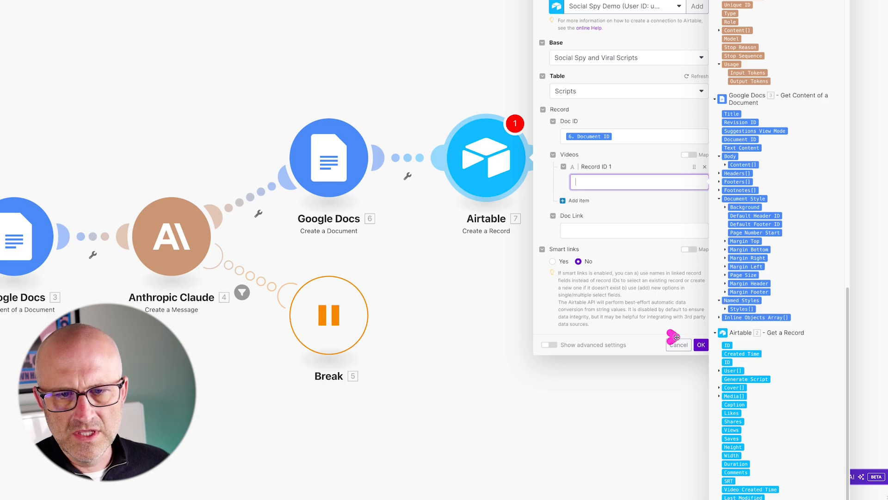
drag(717, 346, 616, 184)
click(585, 230)
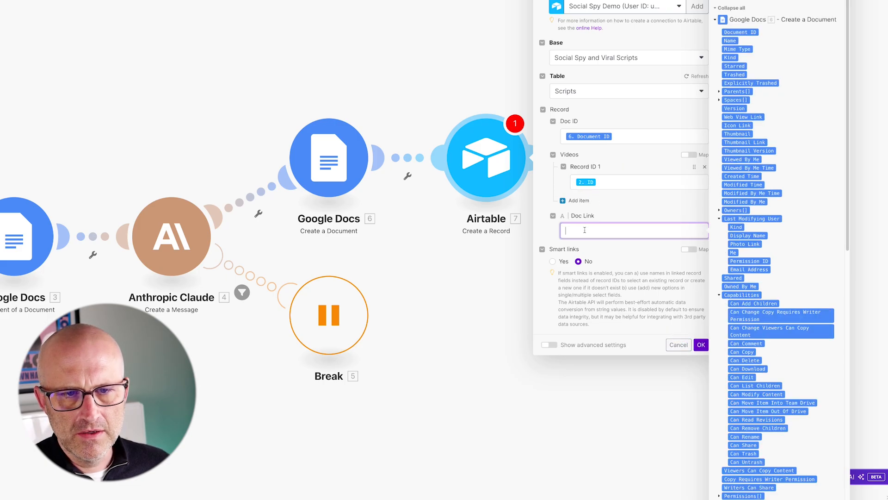
click(743, 117)
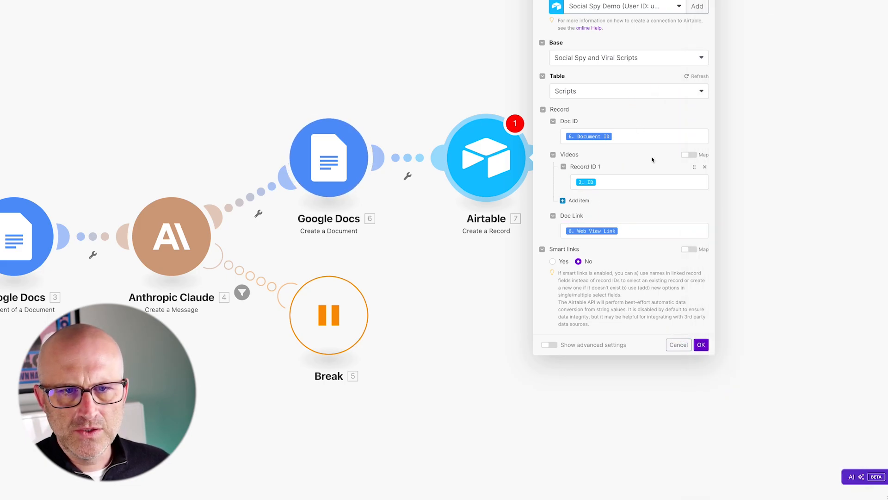
click(701, 345)
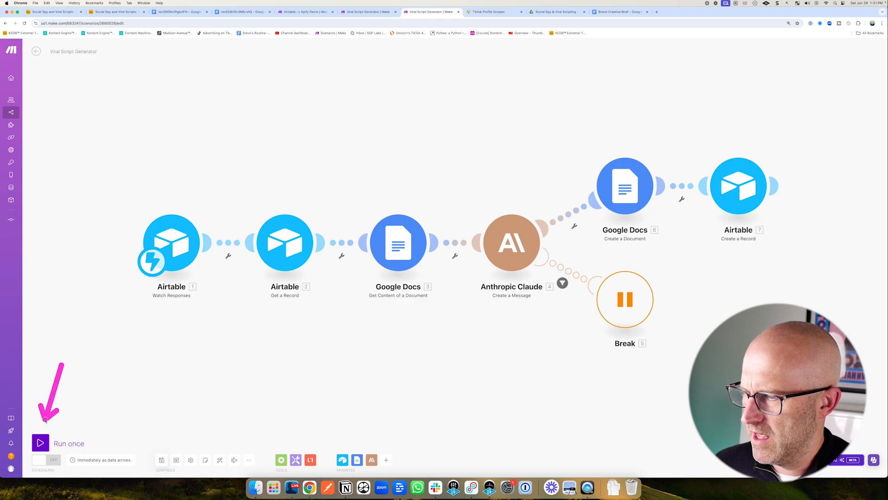
Run the scenario once and test the Generate Script automation's Run a script action on the Generate Script view record.
click(41, 444)
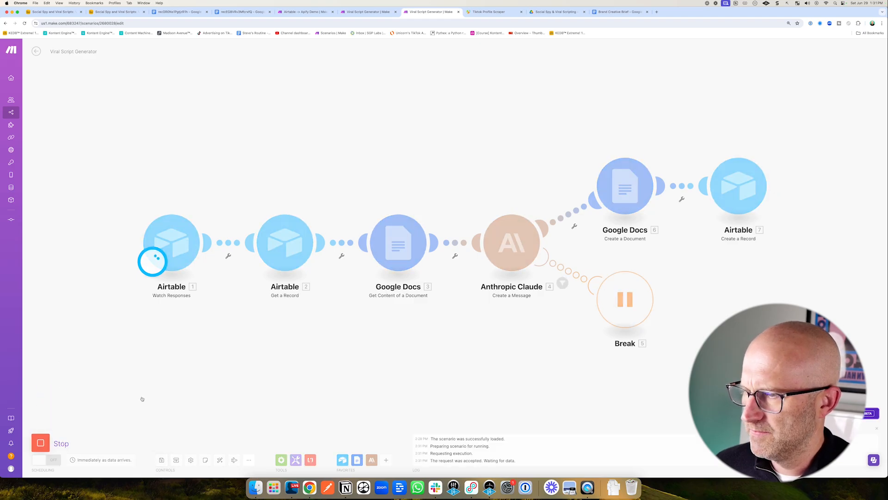
click(53, 11)
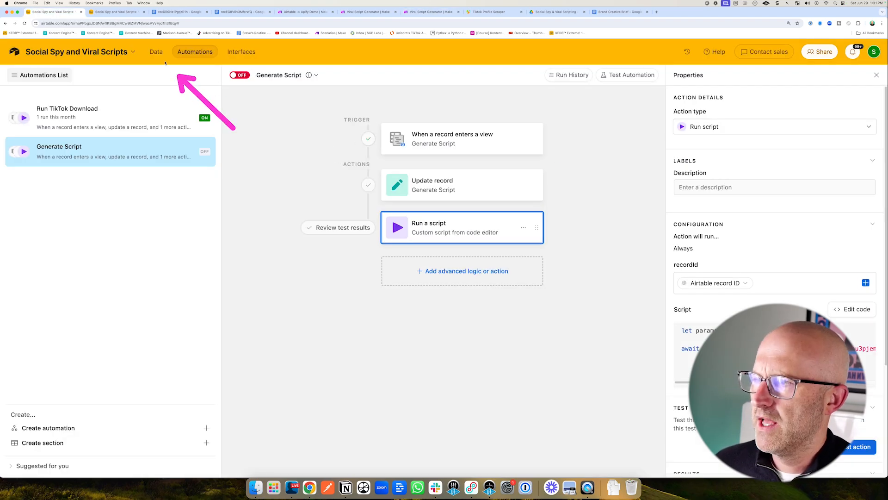
click(156, 51)
click(100, 146)
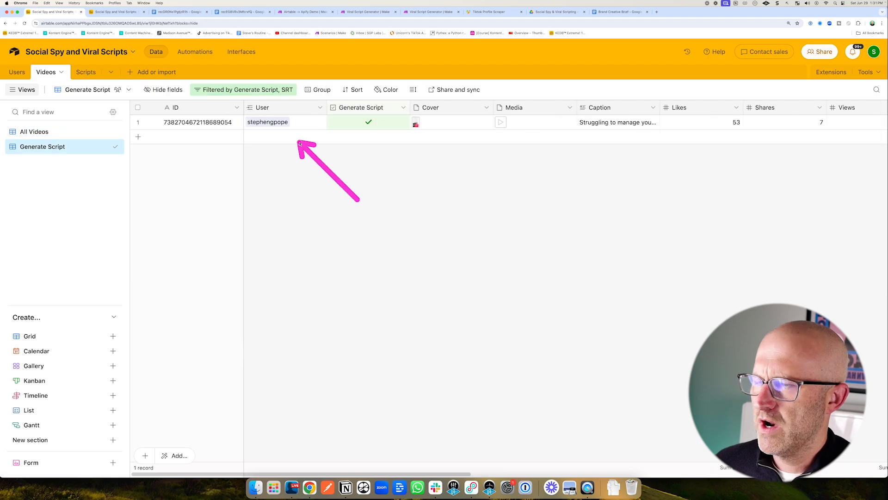
click(194, 51)
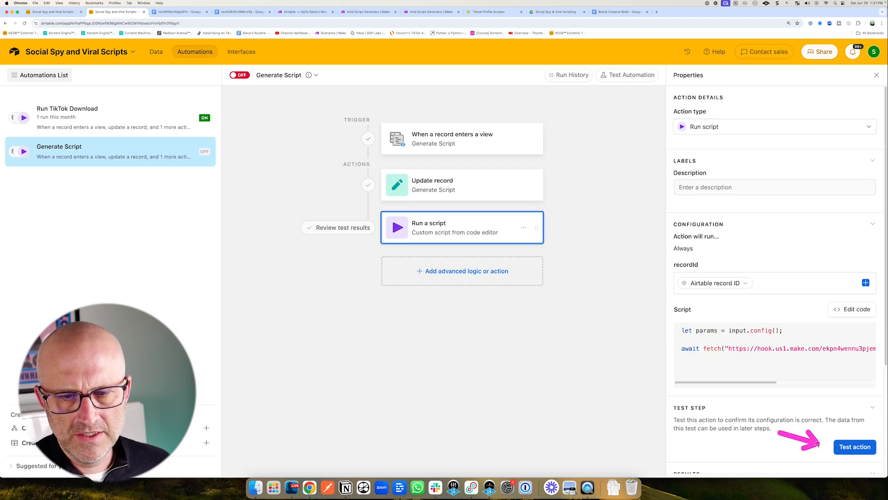
click(861, 451)
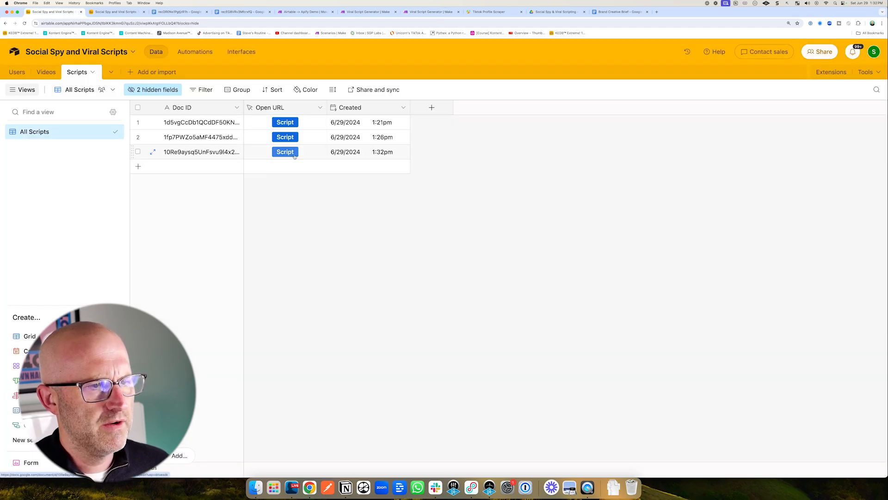
Open the newly generated script document and compare it with the source video's caption and SRT transcript.
click(293, 156)
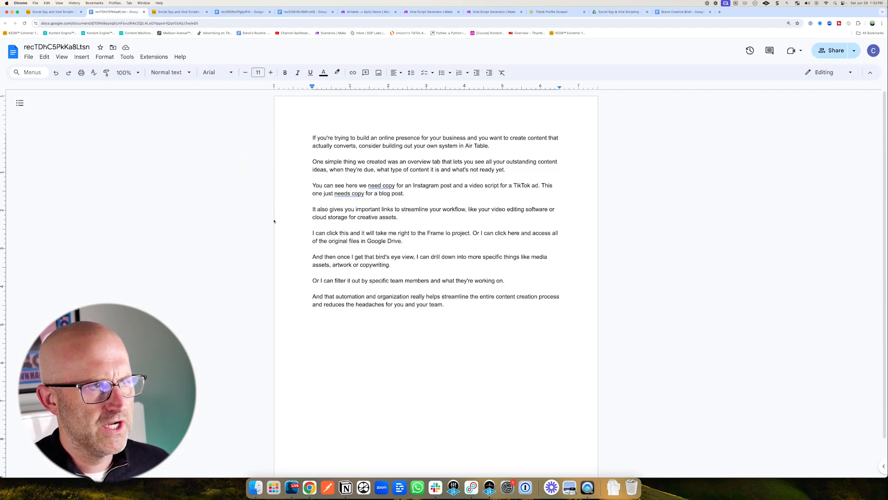
click(54, 12)
click(46, 72)
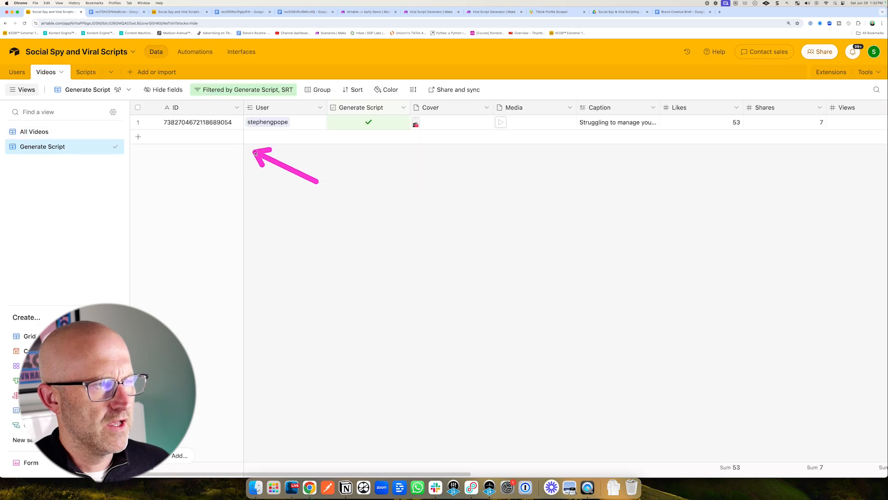
click(613, 127)
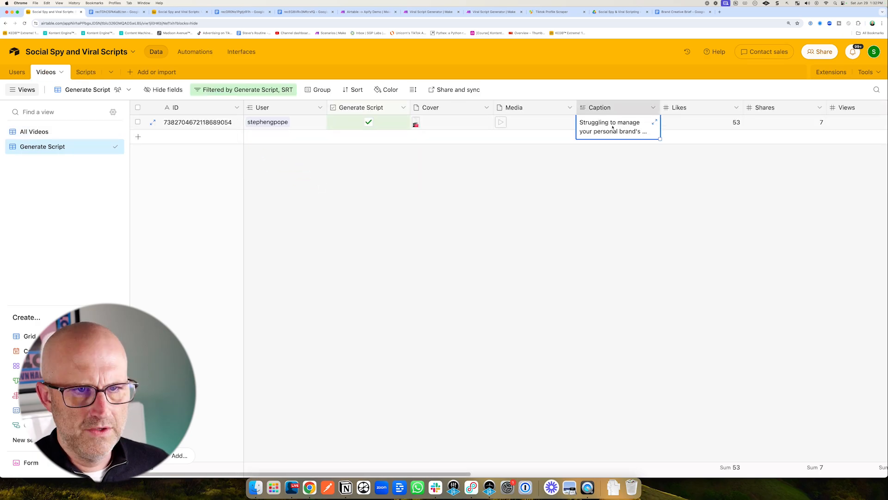
click(654, 122)
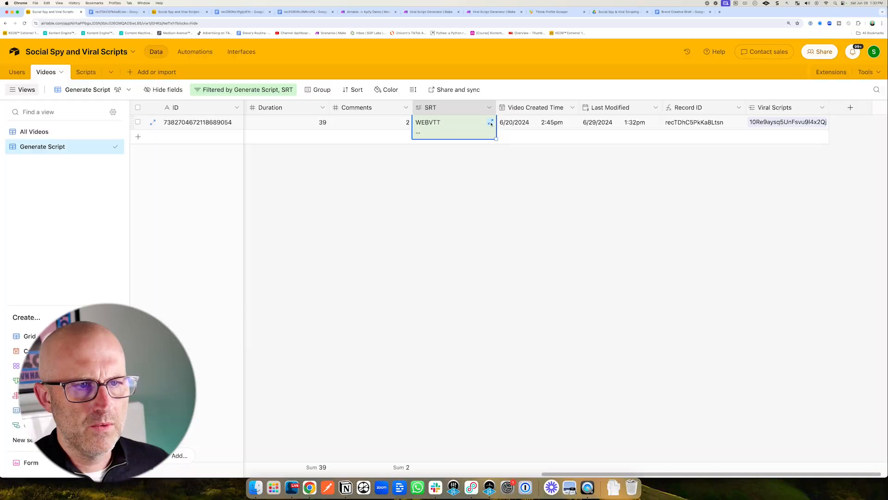
click(490, 123)
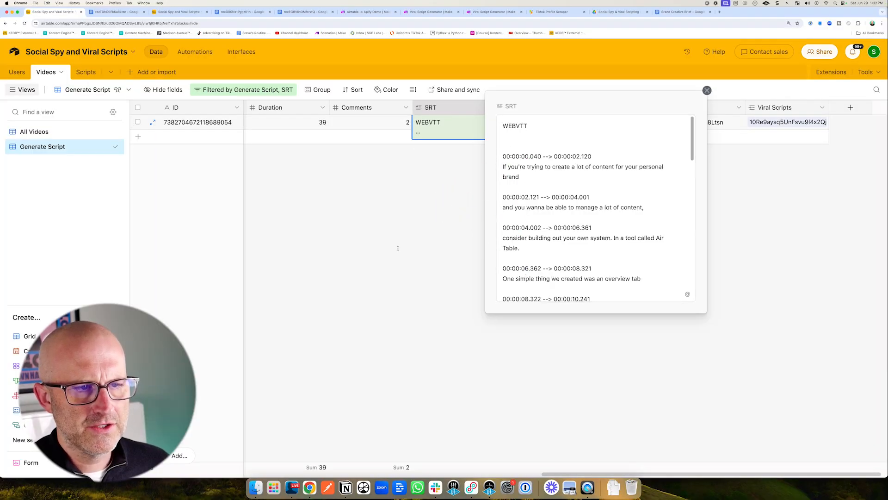
key(Escape)
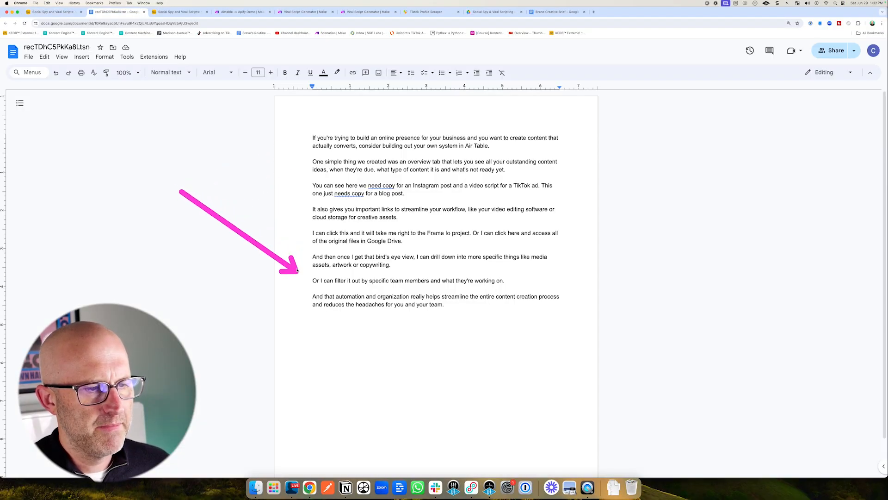
click(546, 13)
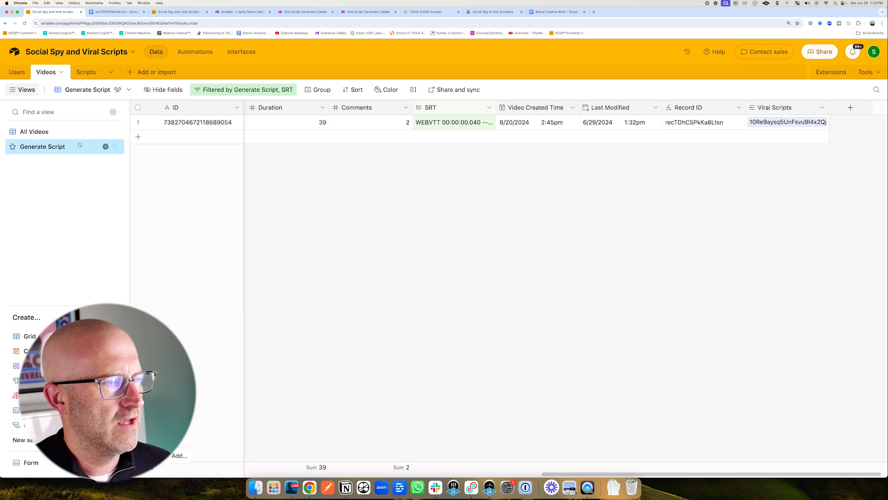
click(37, 132)
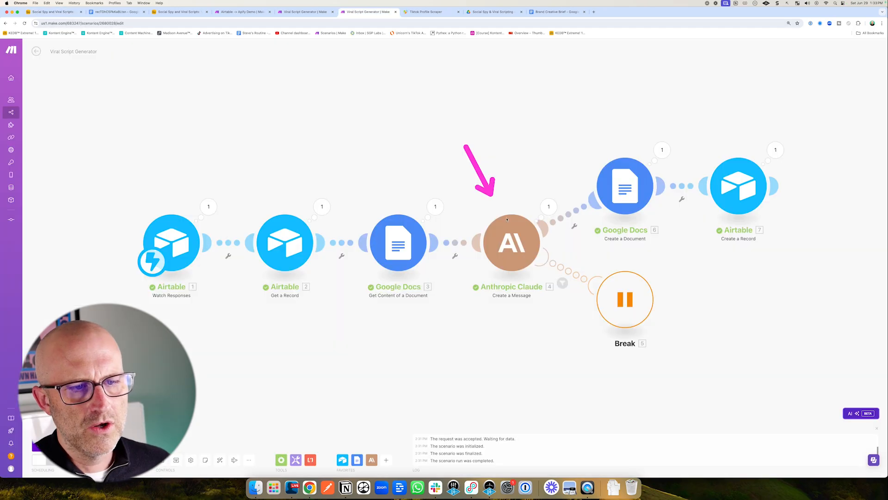
Review the Claude module's prompts and expand the new Scripts record to check its linked video and doc link.
click(541, 237)
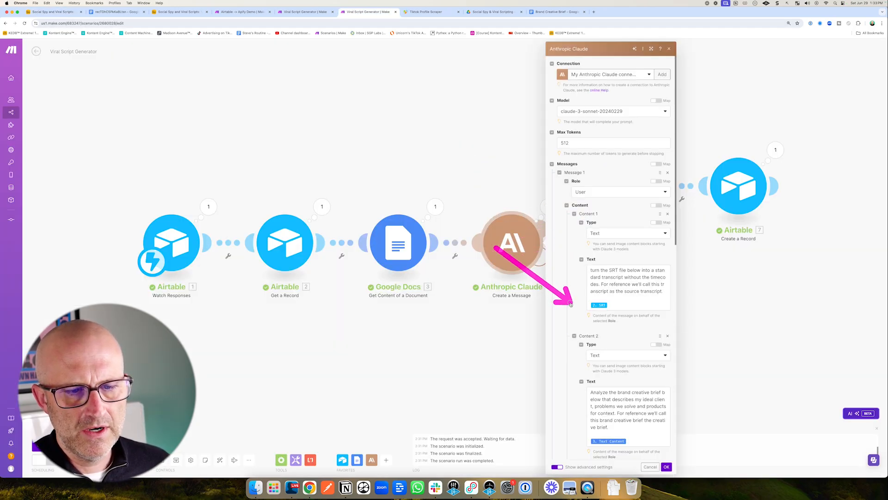
scroll(576, 279, down, 4)
scroll(576, 279, down, 2)
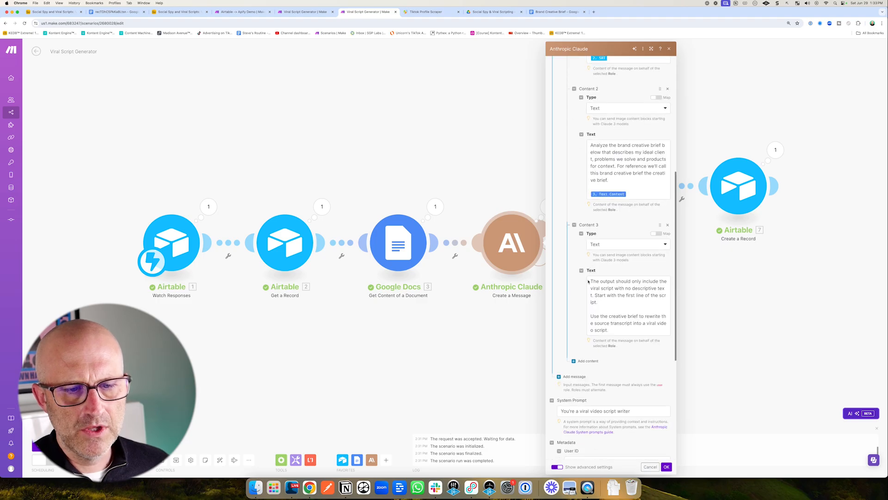
click(580, 136)
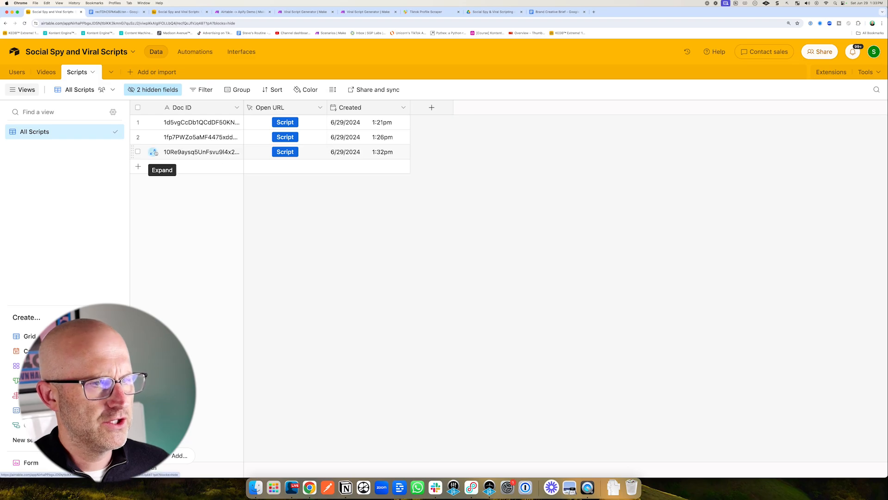
click(154, 152)
click(407, 237)
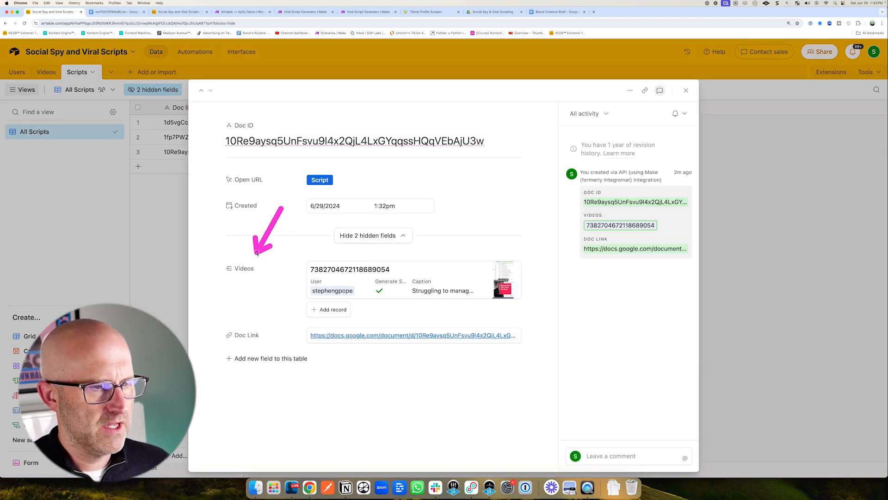
click(173, 250)
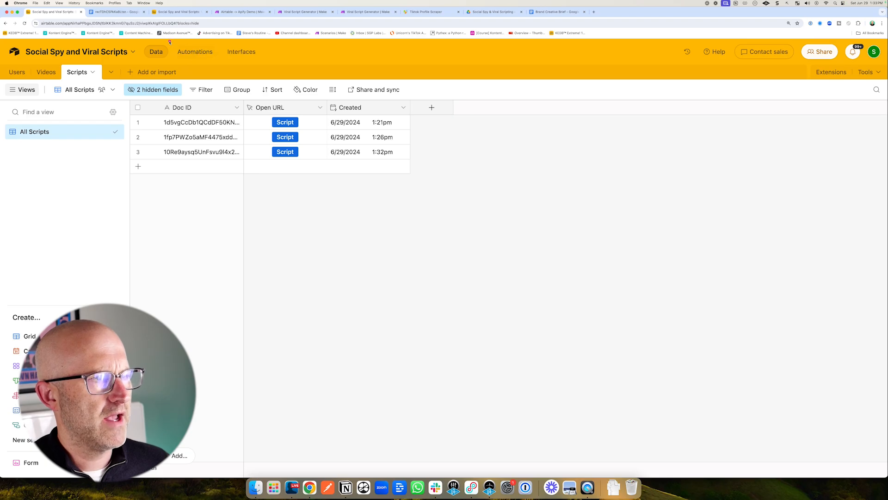
Turn on the Generate Script automation and switch the Viral Script Generator scenario's scheduling on.
click(195, 51)
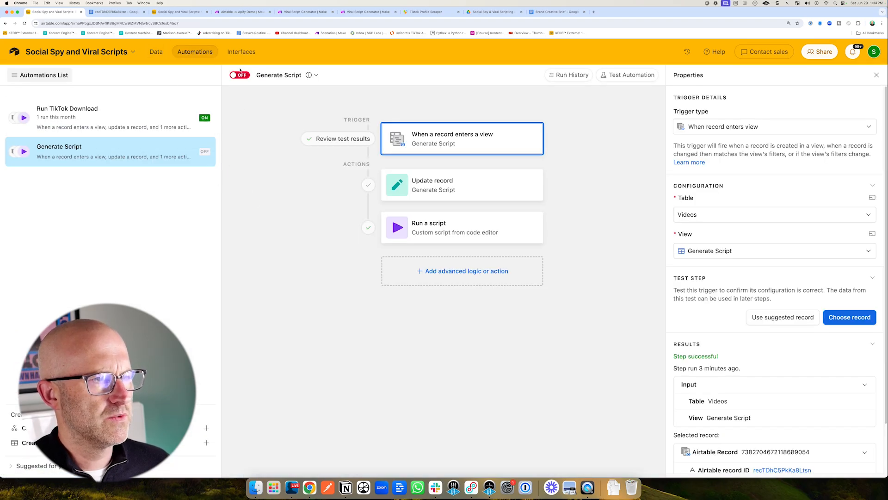
click(239, 75)
click(369, 11)
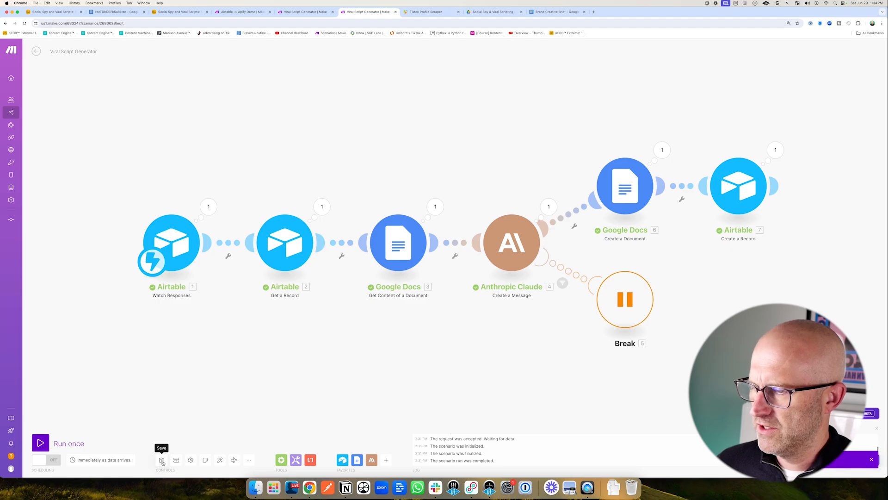
click(52, 460)
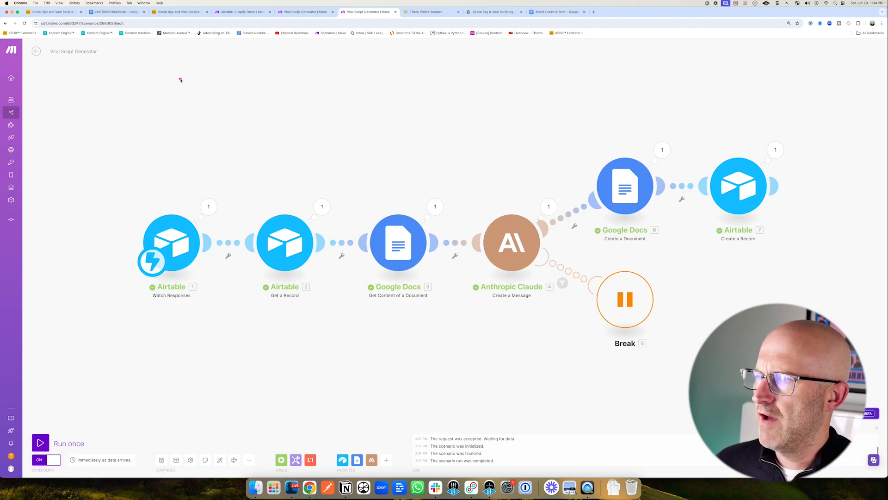
Review the Videos table, the Viral Script Generator scenario's run history and the Generate Script automation.
click(53, 12)
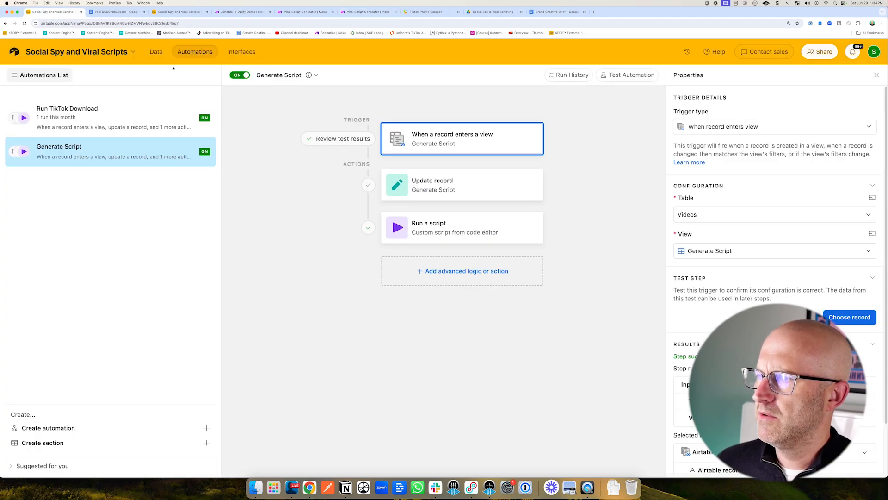
click(156, 51)
click(369, 197)
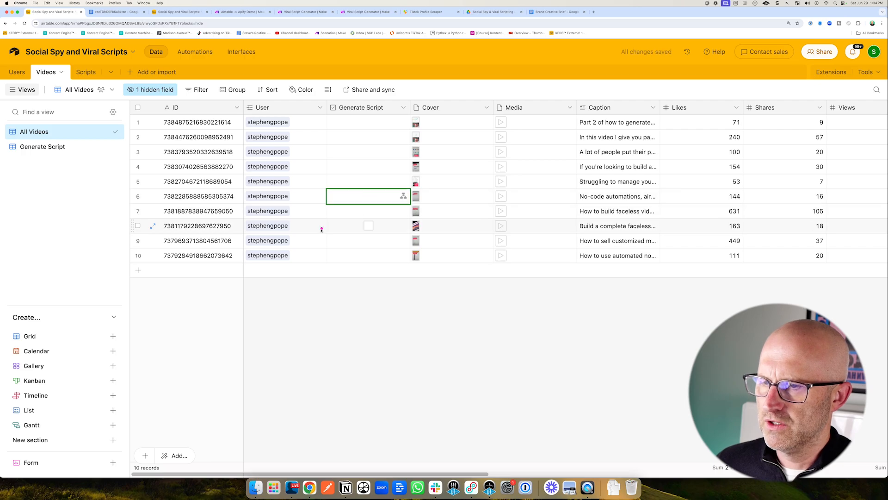
click(371, 12)
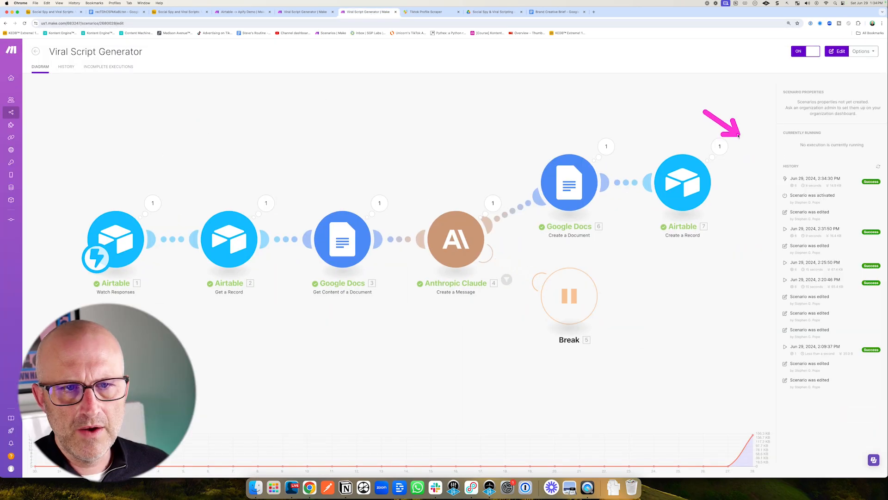
click(178, 13)
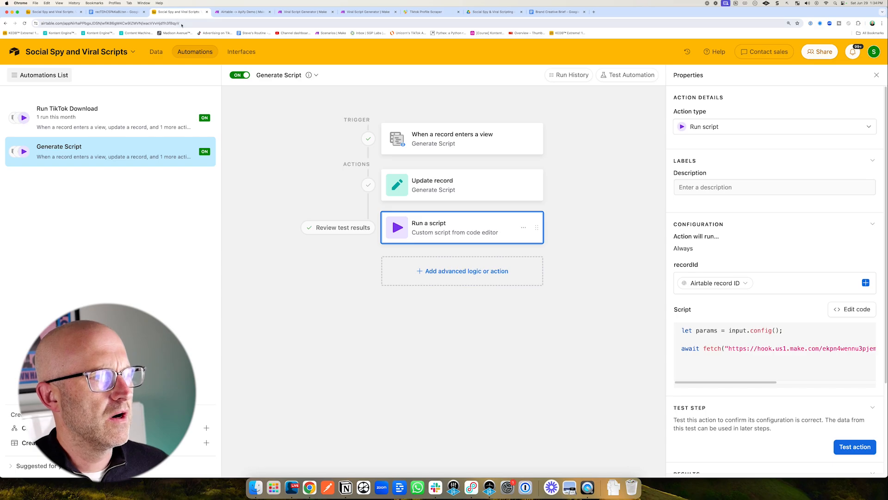
click(156, 51)
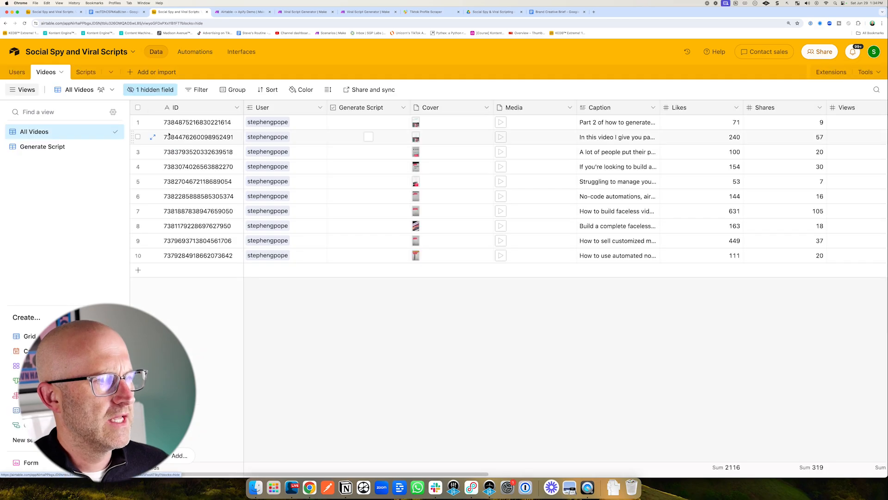
Open the Scripts table's generated script document and select its full script text.
click(86, 73)
click(285, 167)
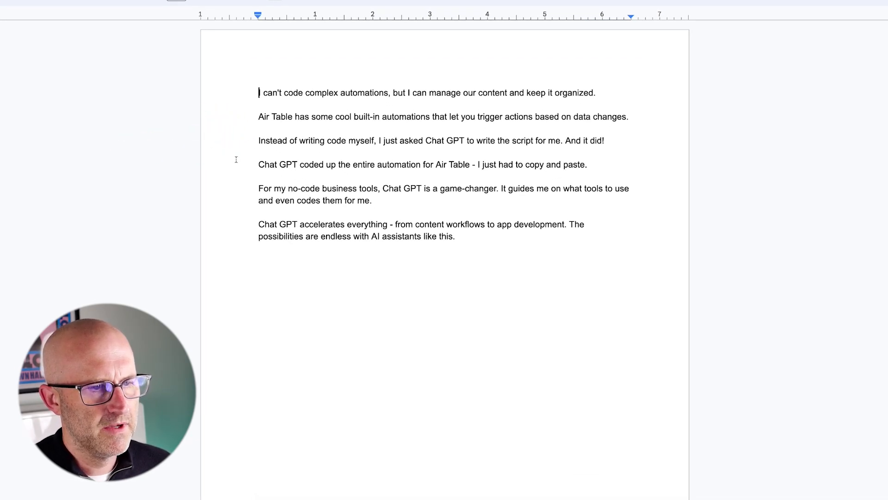
drag(456, 237, 256, 88)
click(242, 103)
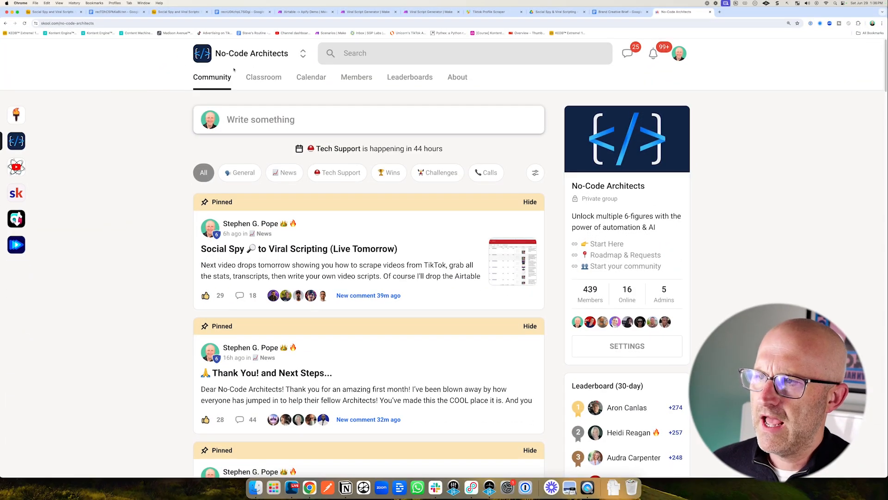
Open the No-Code Architects community Classroom's Template Library and browse its Content Automation lessons.
click(264, 77)
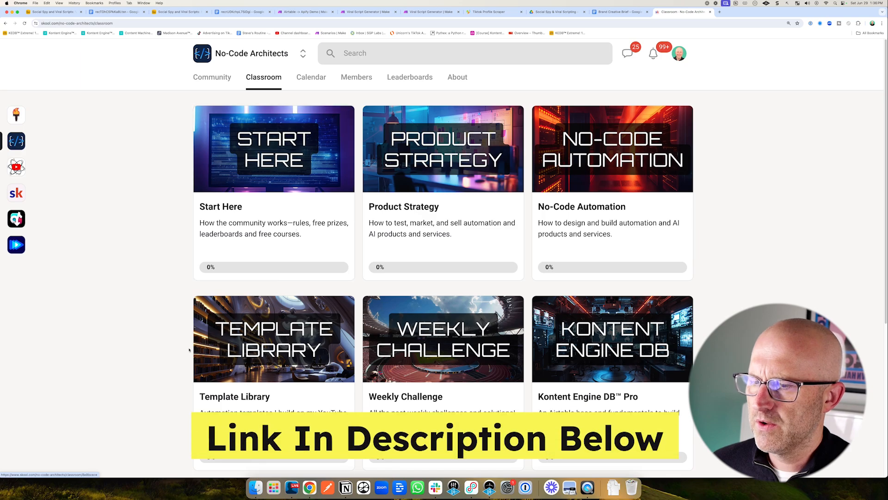
click(257, 344)
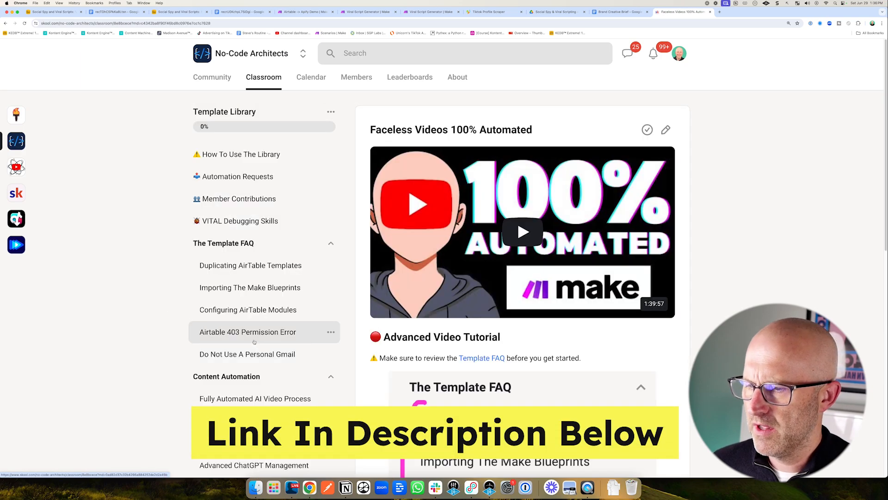
scroll(257, 344, down, 3)
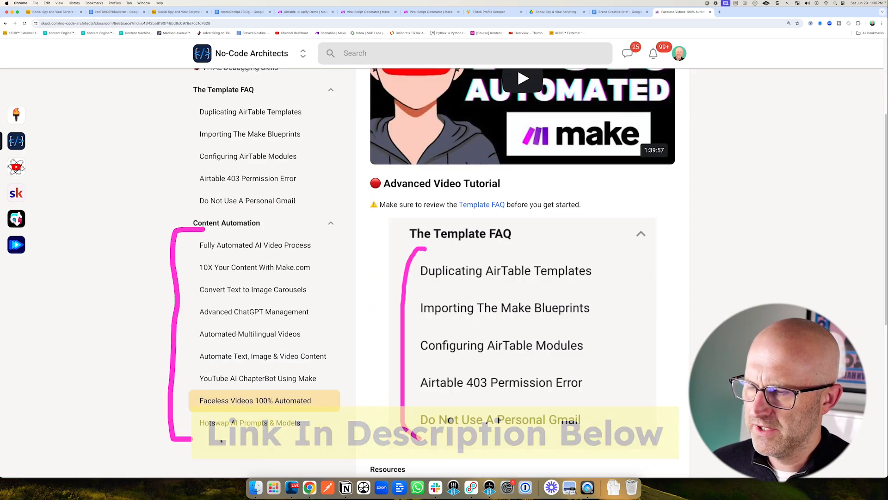